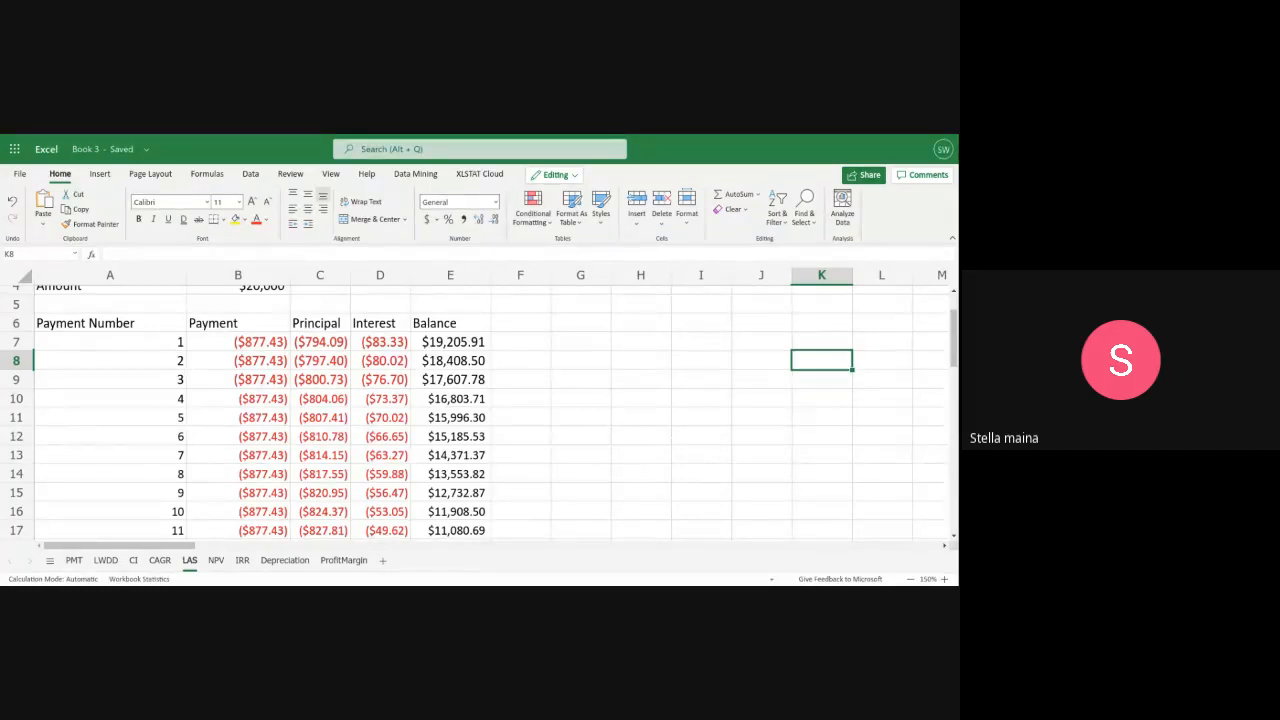
# Examine the loan amortization schedule on the LAS sheet, from the loan terms to the final payment row
pyautogui.scroll(-4, 461, 453)
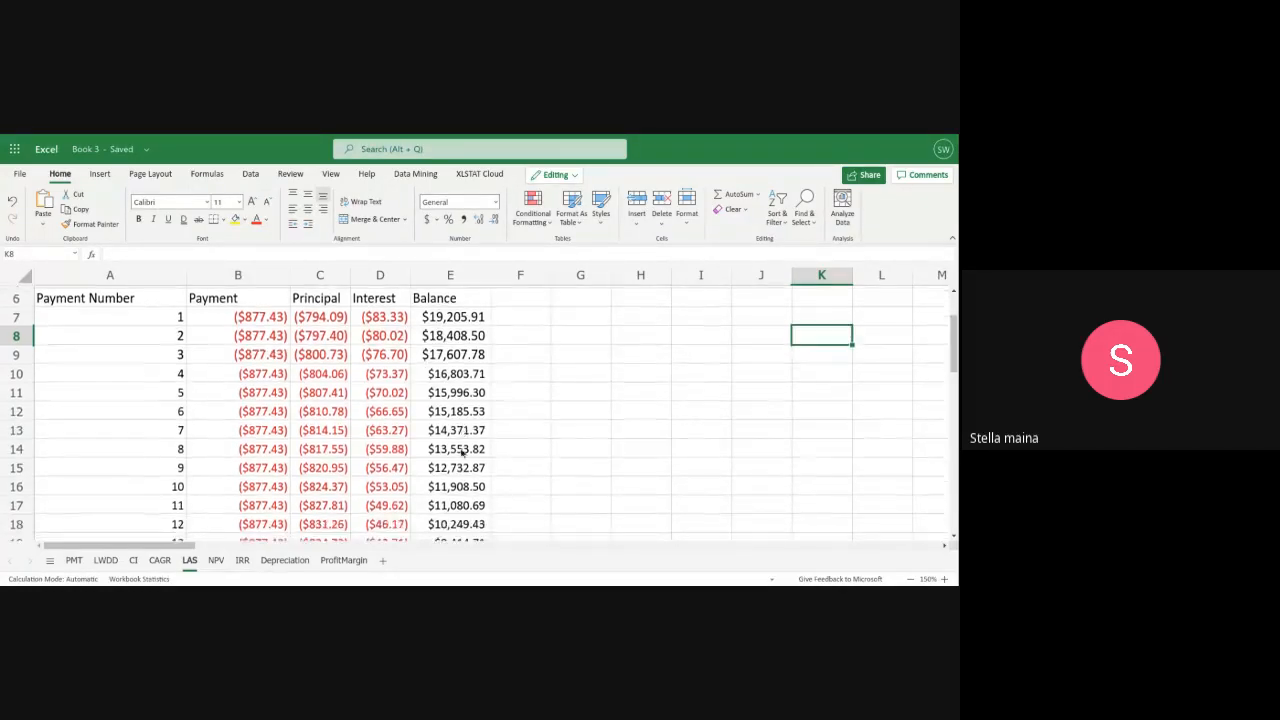
pyautogui.scroll(-3, 461, 453)
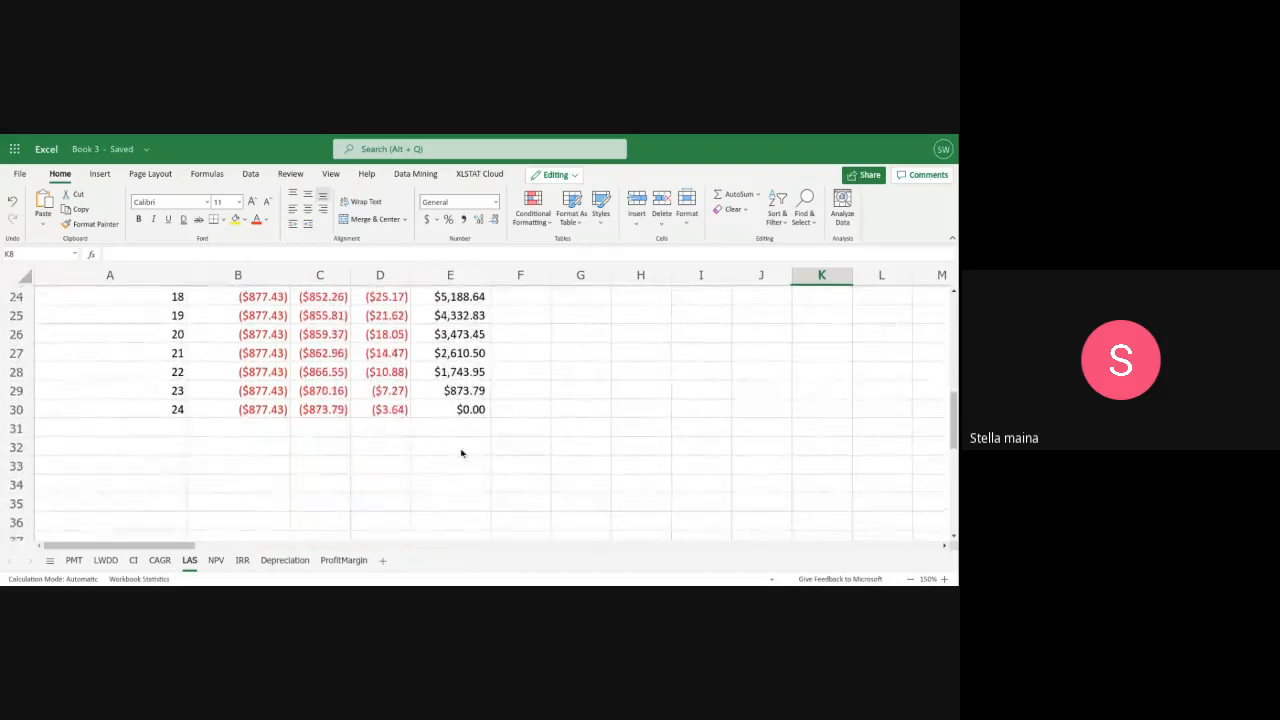
pyautogui.scroll(2, 461, 453)
pyautogui.scroll(-2, 461, 453)
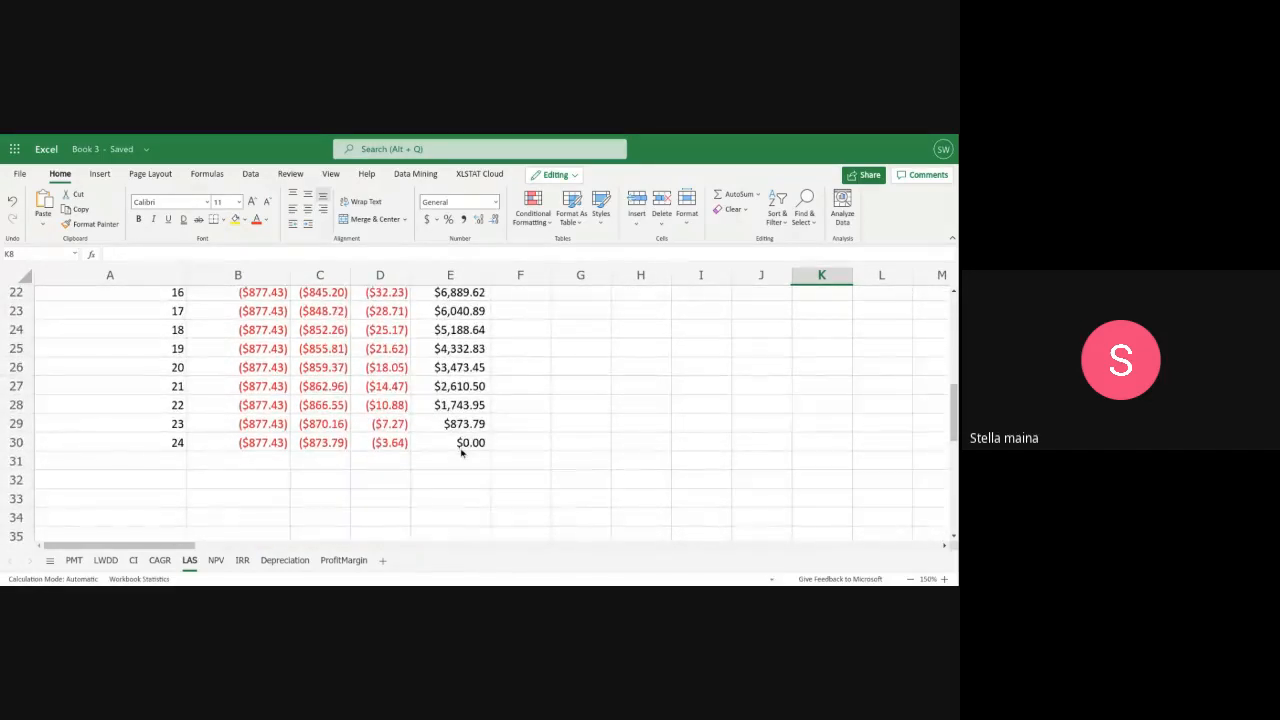
pyautogui.scroll(6, 521, 413)
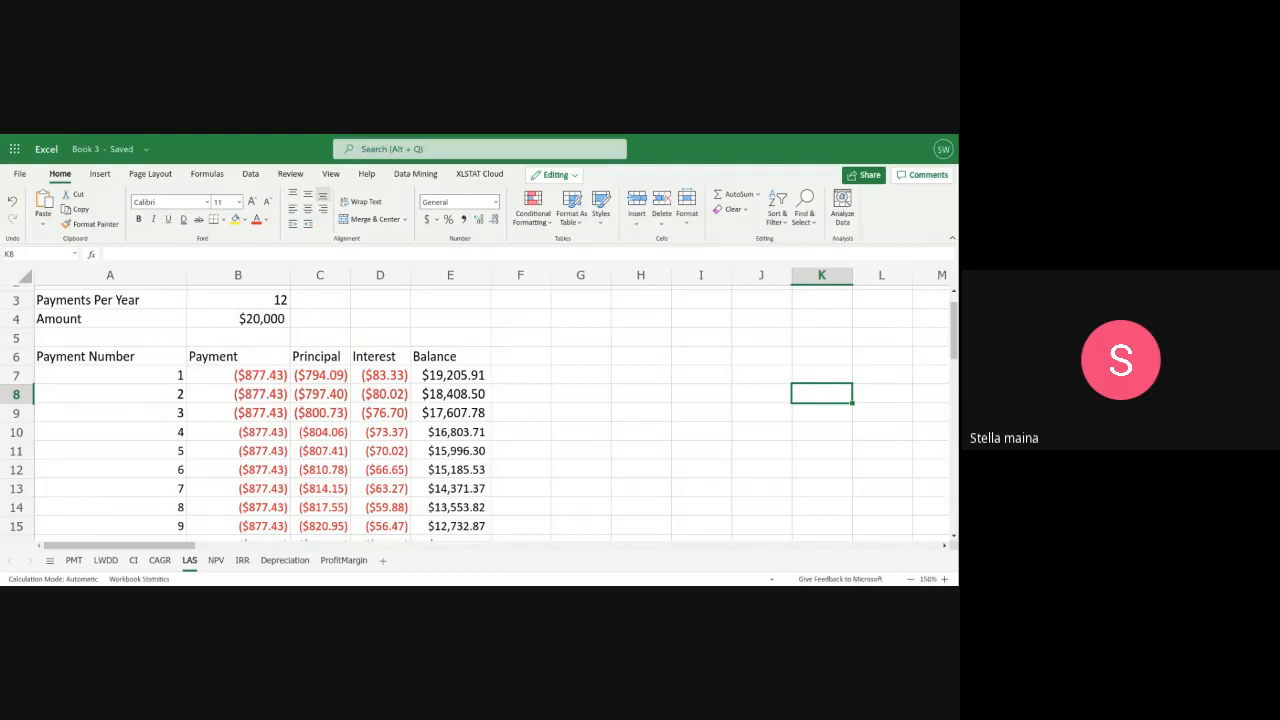
pyautogui.scroll(-5, 229, 443)
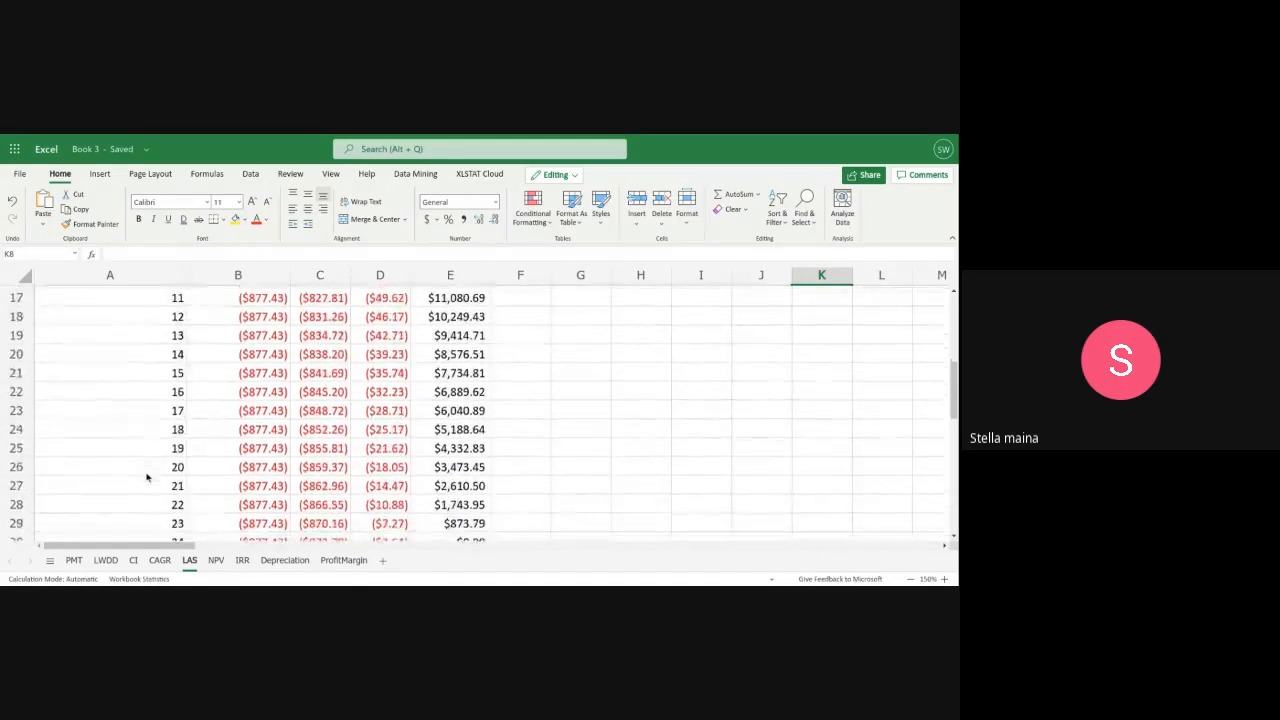
pyautogui.scroll(-1, 146, 478)
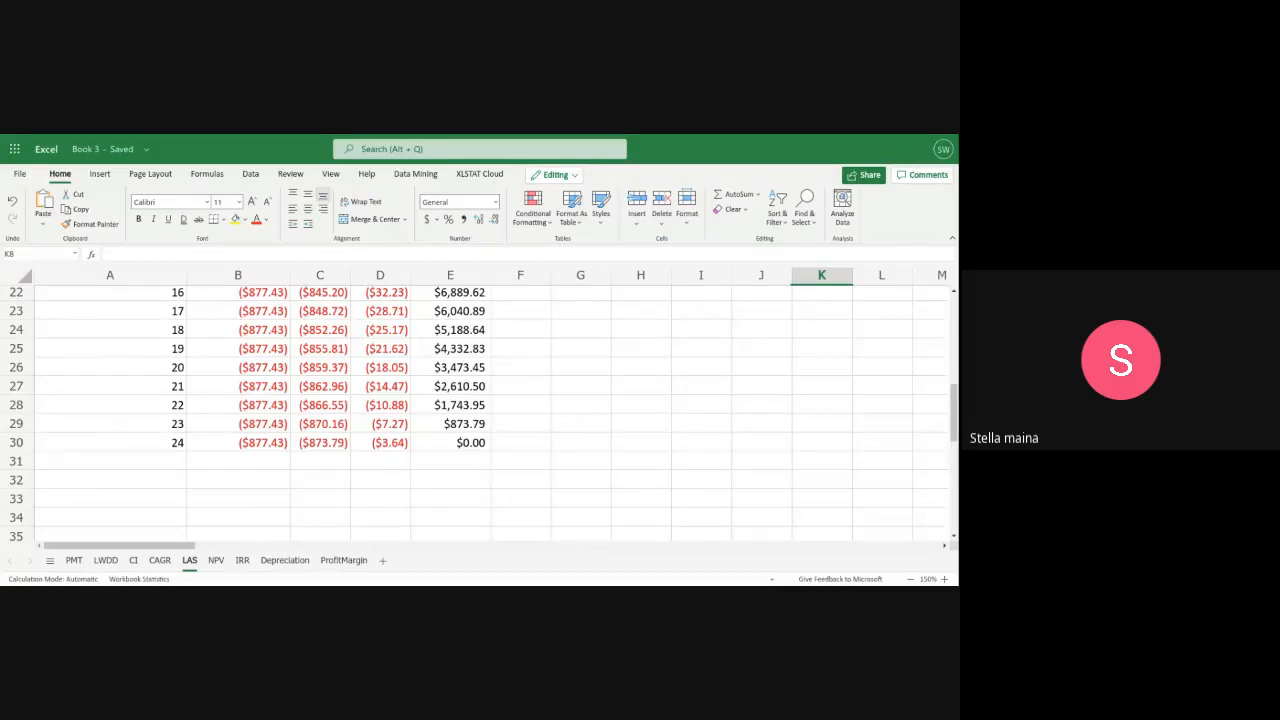
pyautogui.scroll(6, 627, 491)
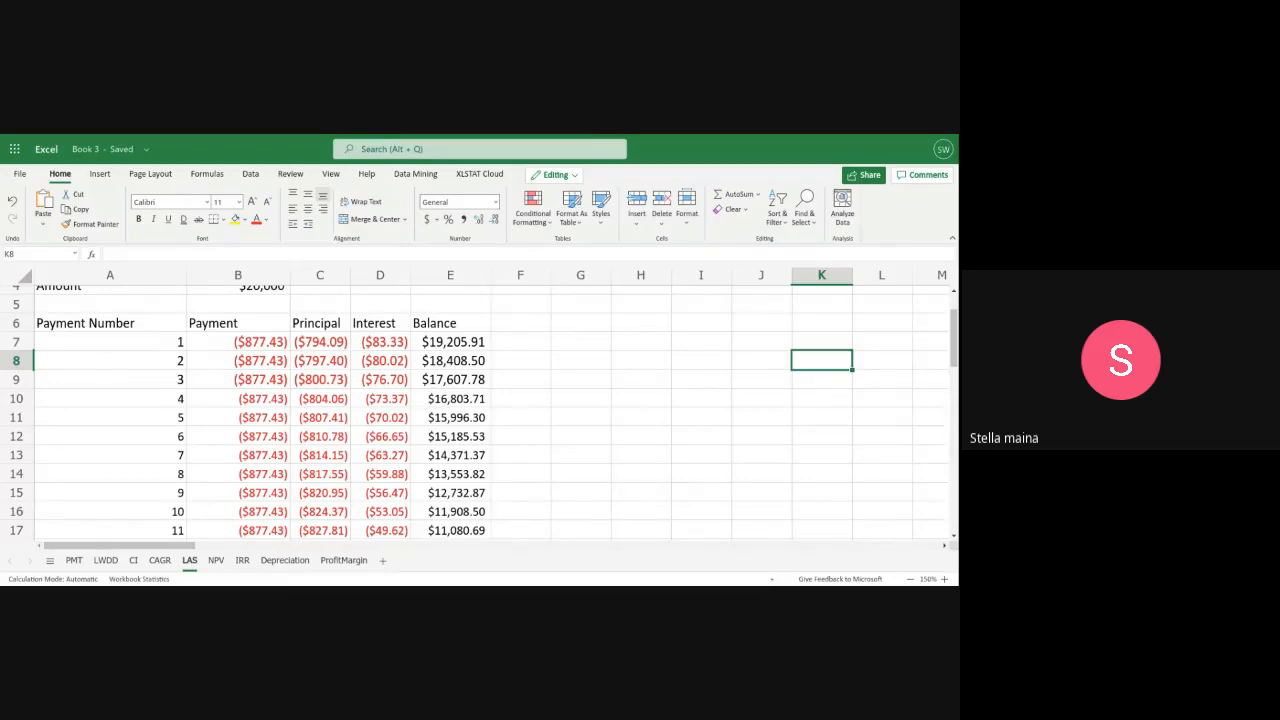
pyautogui.scroll(-3, 330, 507)
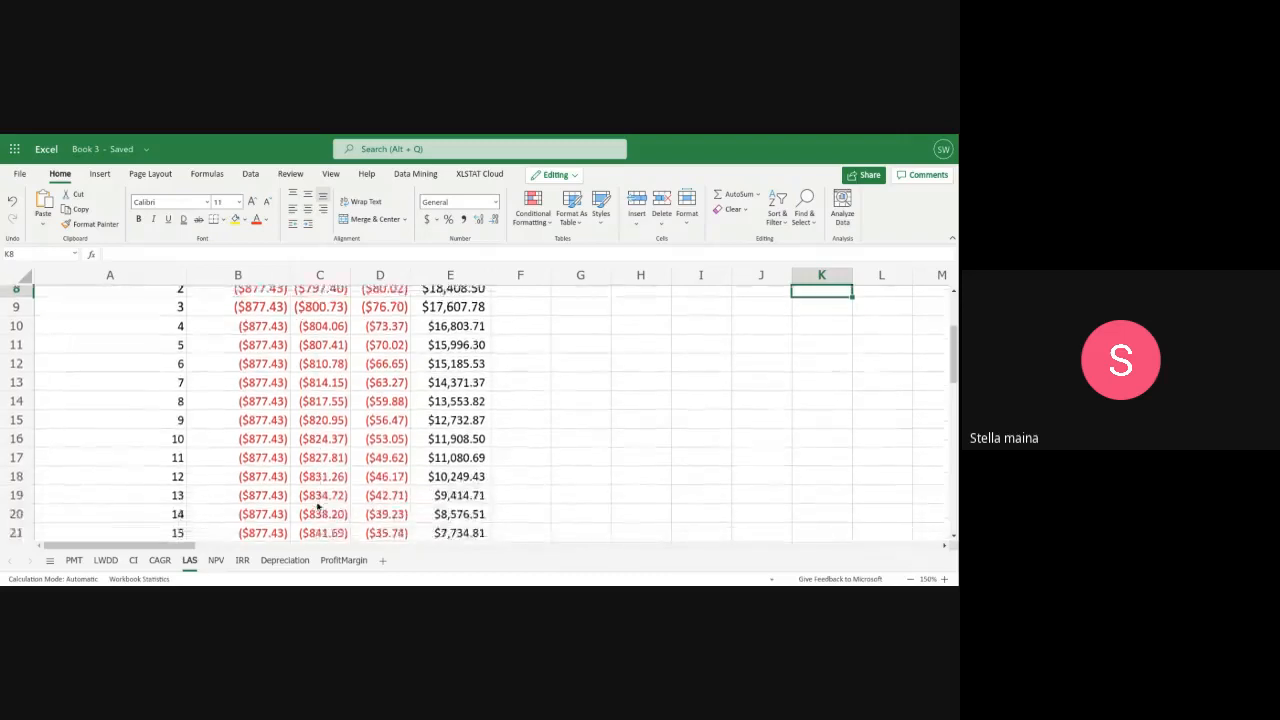
pyautogui.scroll(-3, 317, 507)
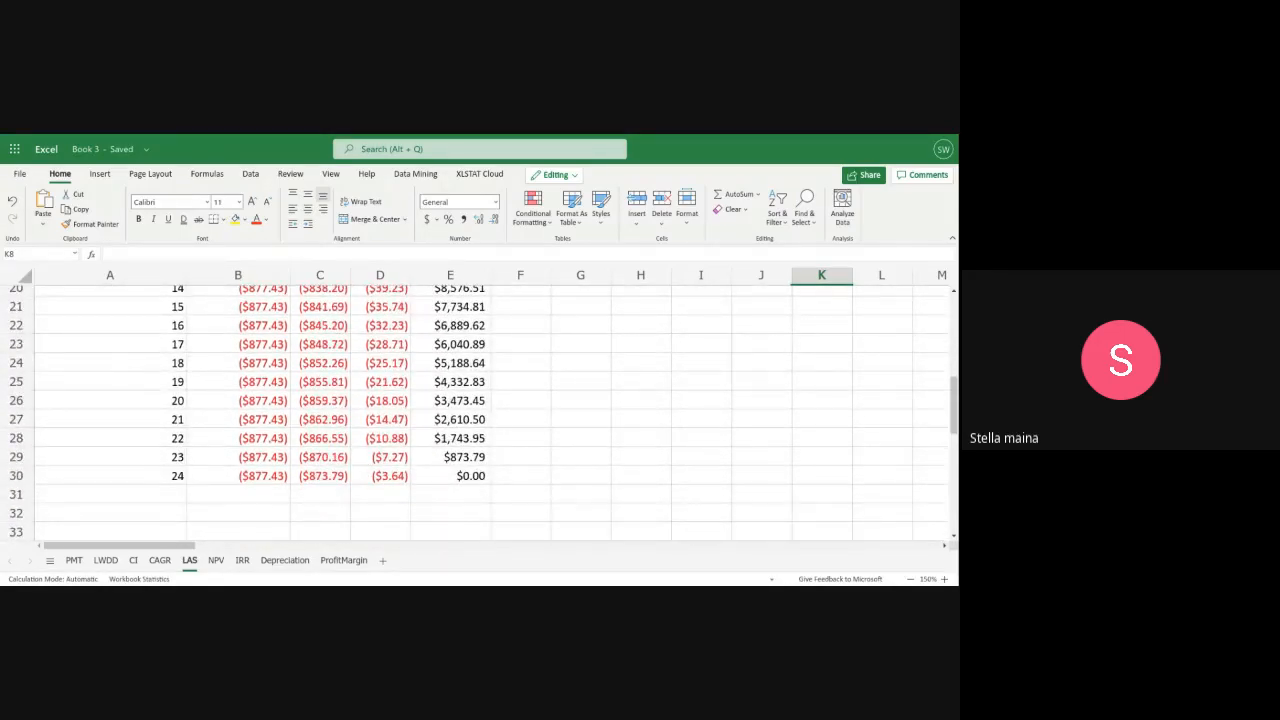
pyautogui.scroll(5, 379, 478)
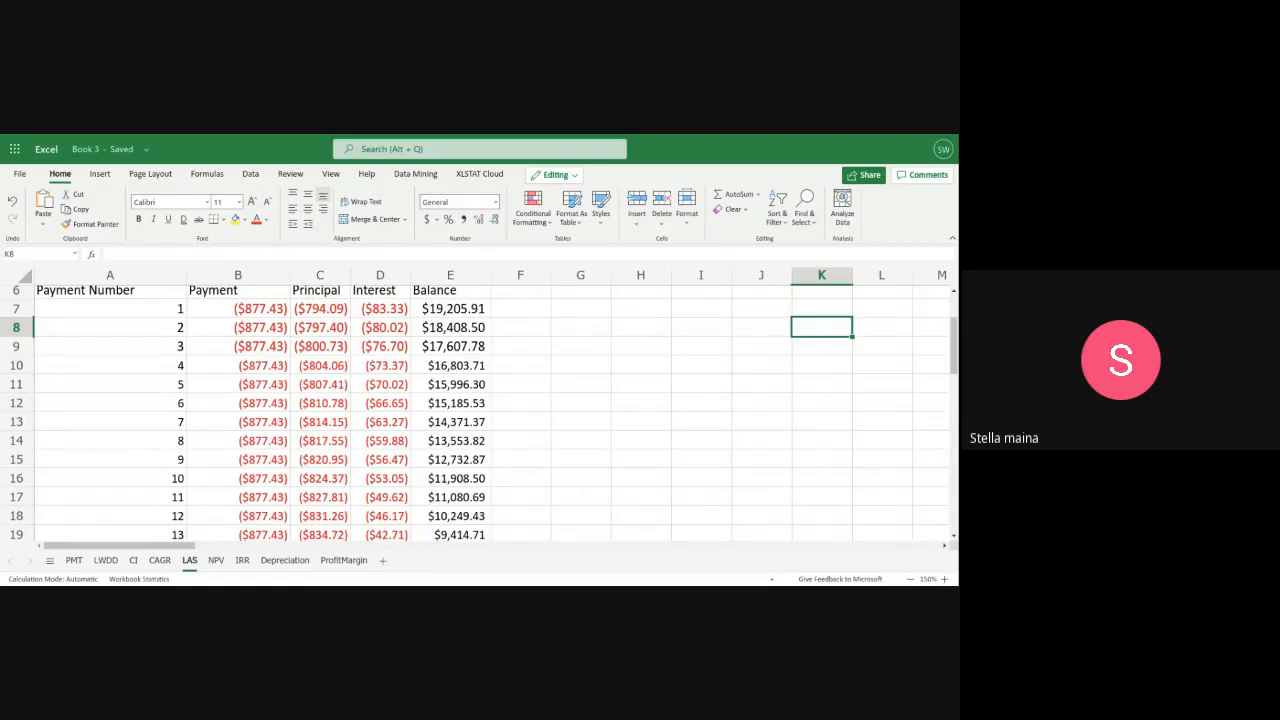
pyautogui.scroll(-4, 459, 475)
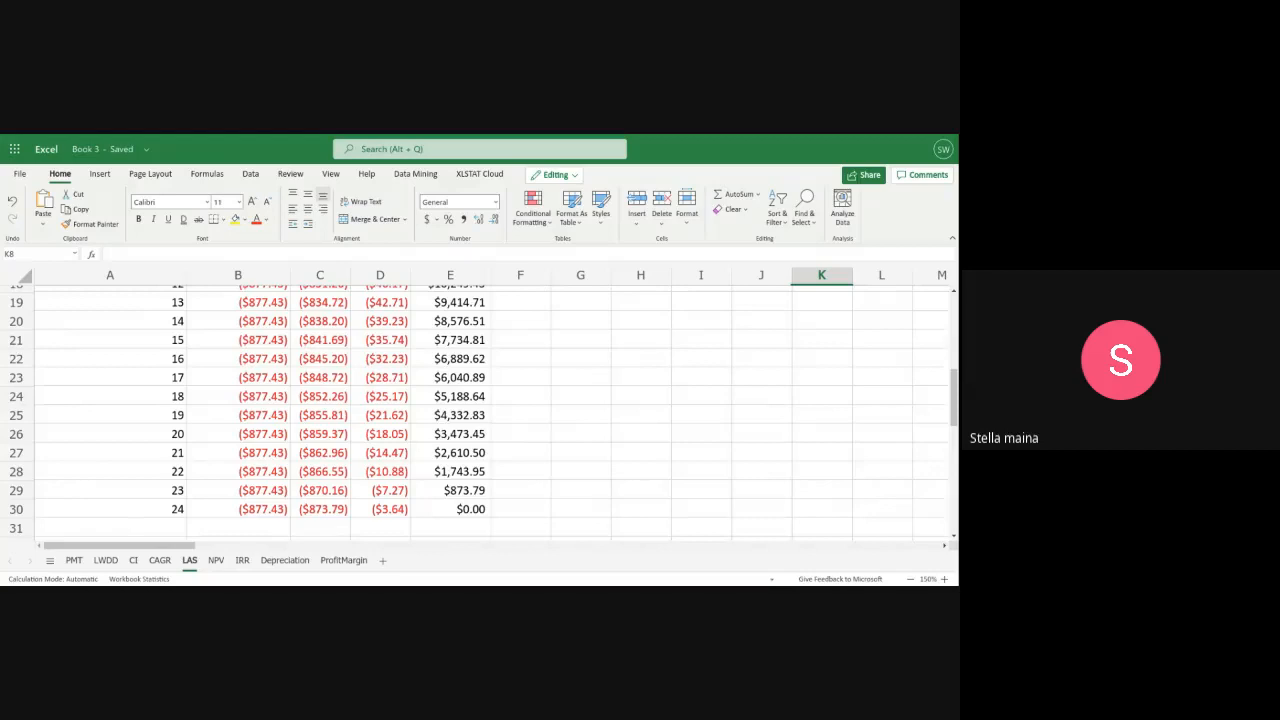
pyautogui.scroll(6, 555, 486)
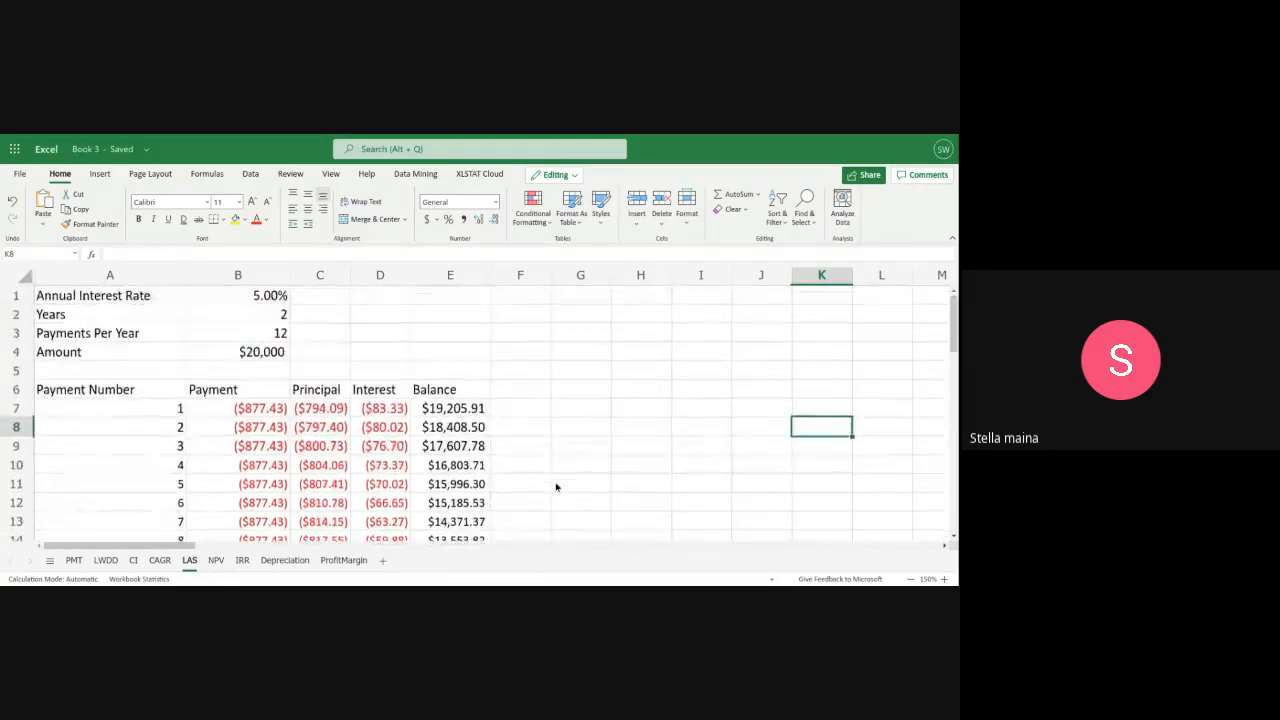
# Inspect the PMT and PPMT formulas behind the first payment's Payment and Principal cells, B7 and C7
pyautogui.click(243, 411)
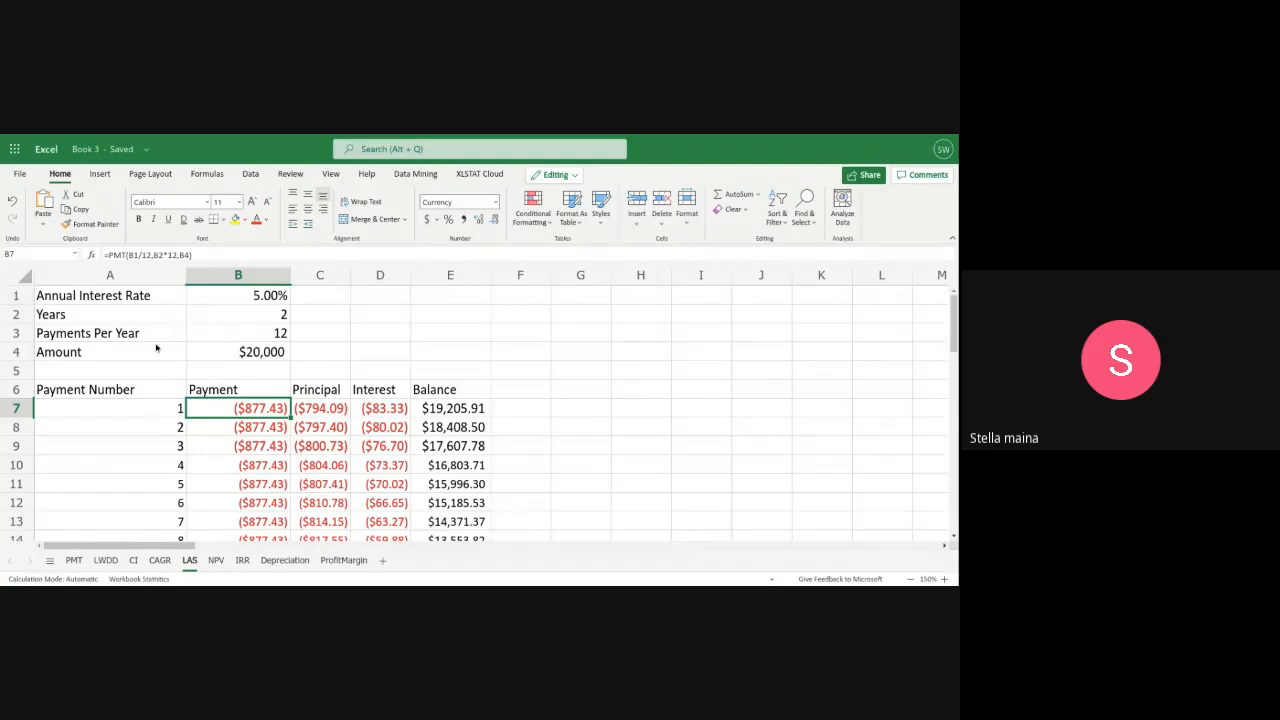
pyautogui.click(333, 408)
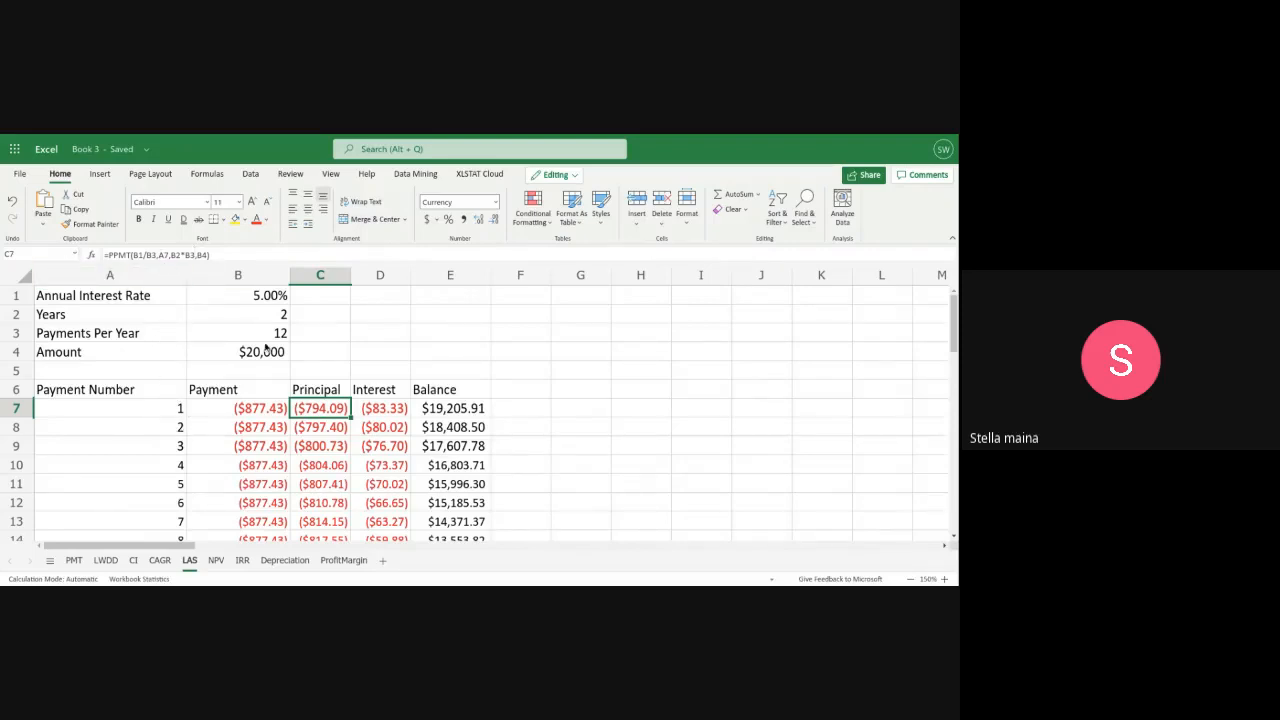
pyautogui.doubleClick(313, 408)
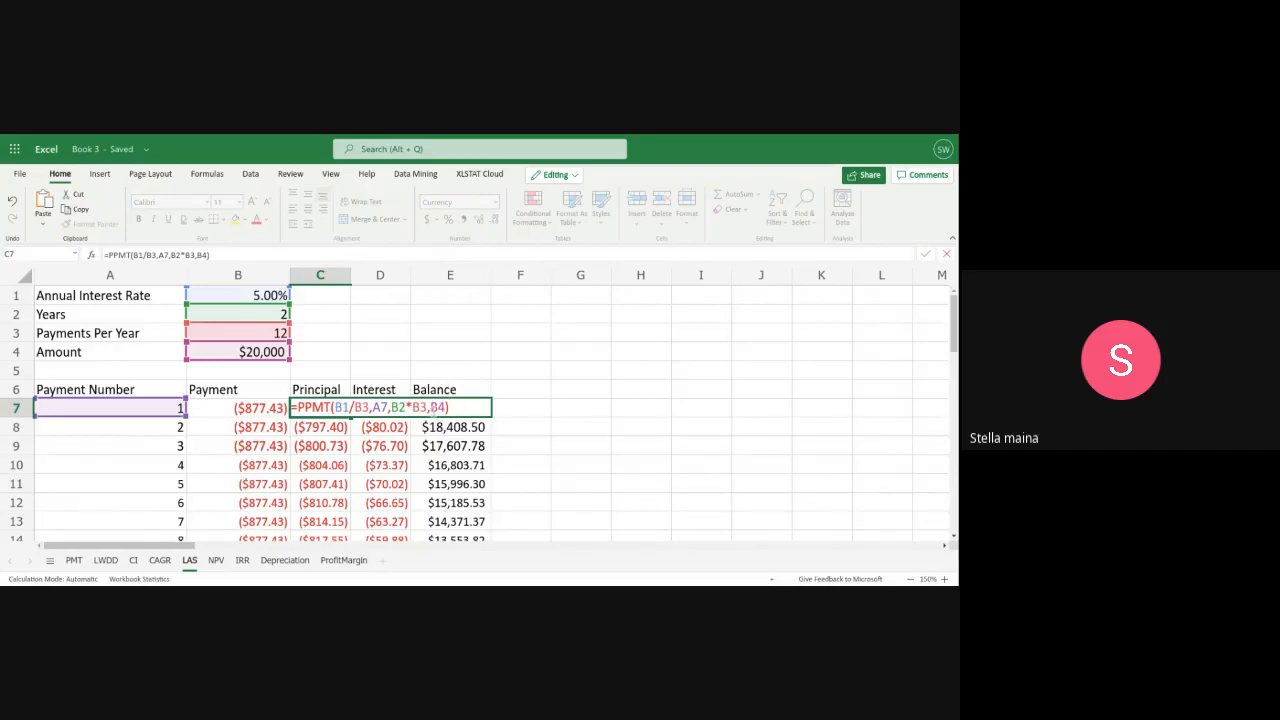
pyautogui.click(434, 373)
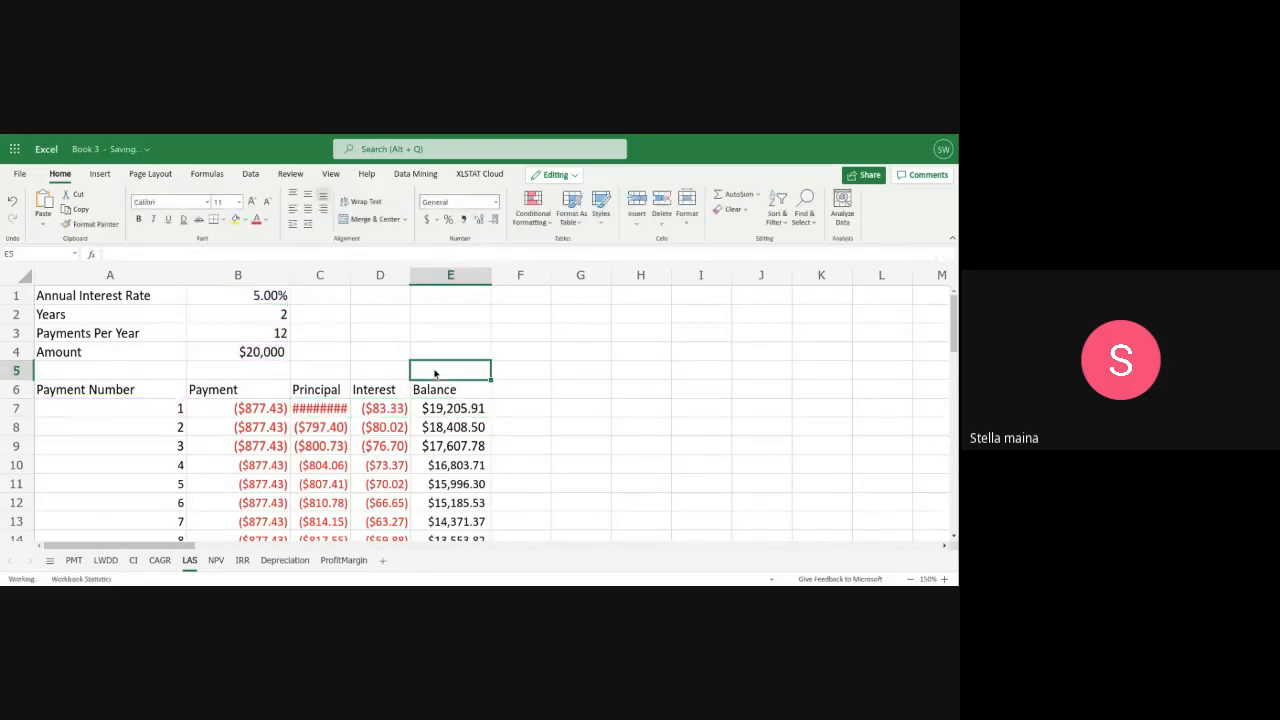
# Inspect the formulas behind the first payment's Interest and Balance cells, D7 and E7
pyautogui.click(381, 406)
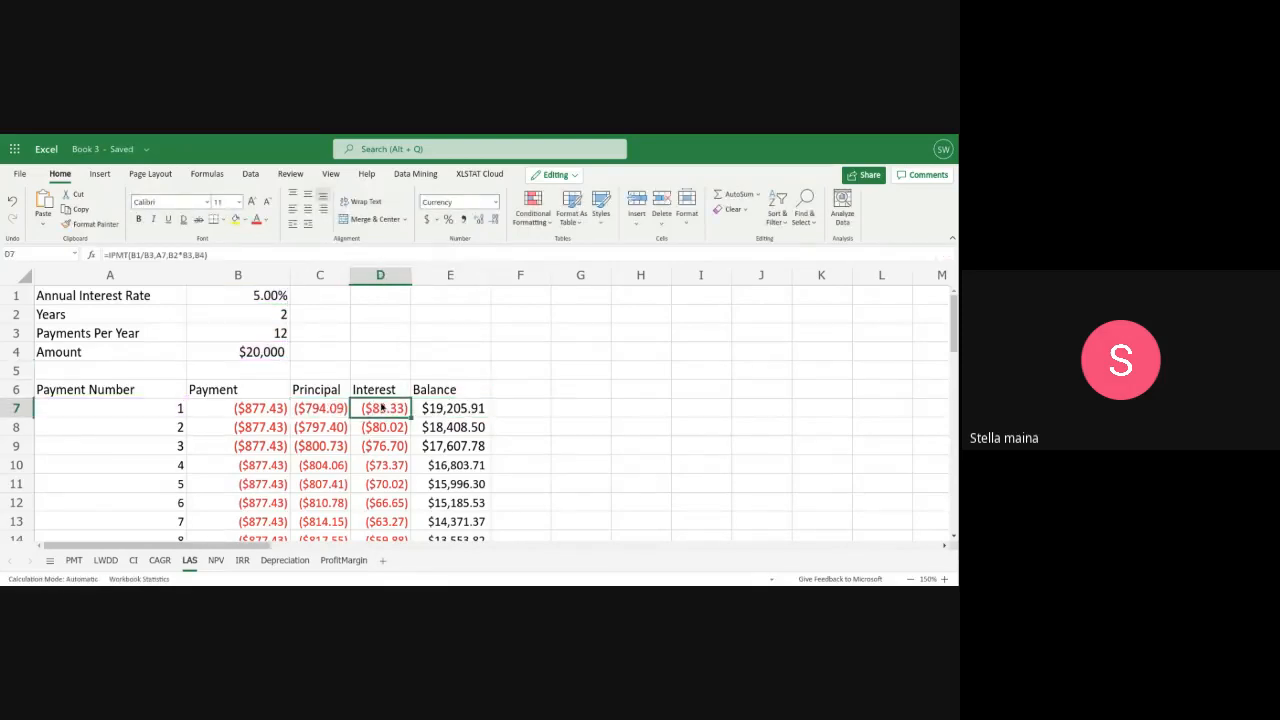
pyautogui.doubleClick(381, 406)
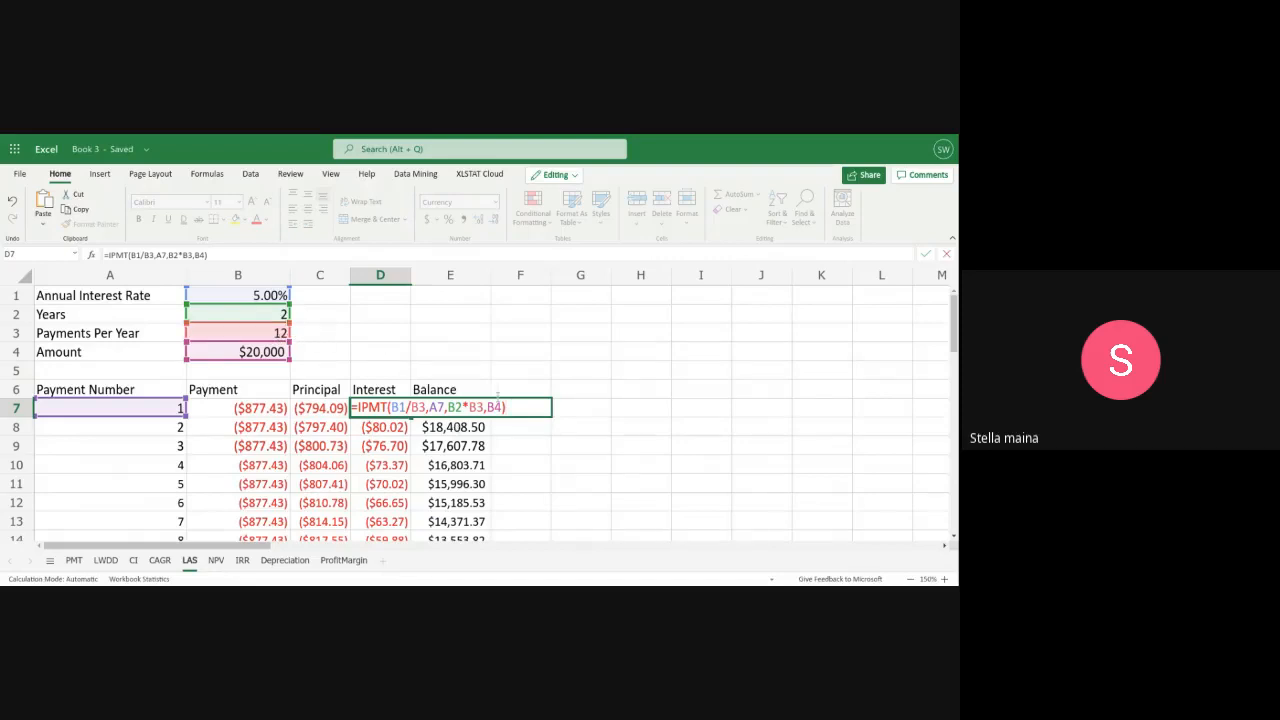
pyautogui.click(577, 409)
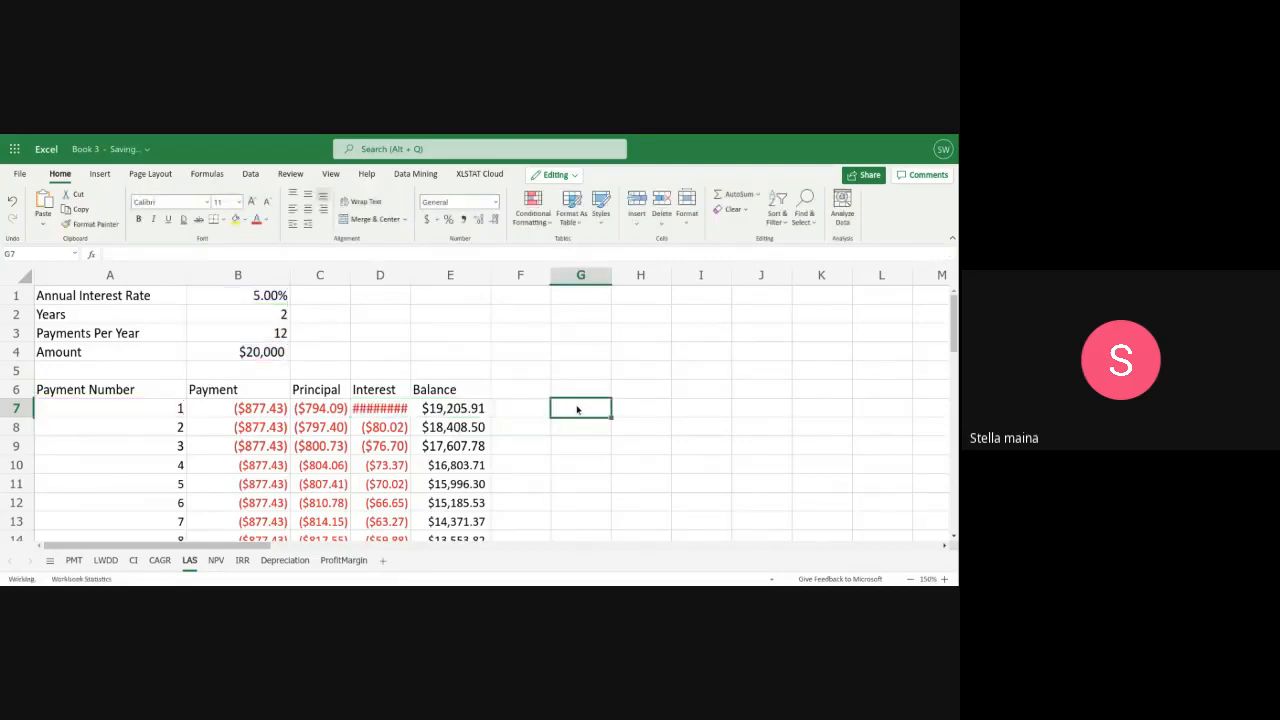
pyautogui.doubleClick(448, 409)
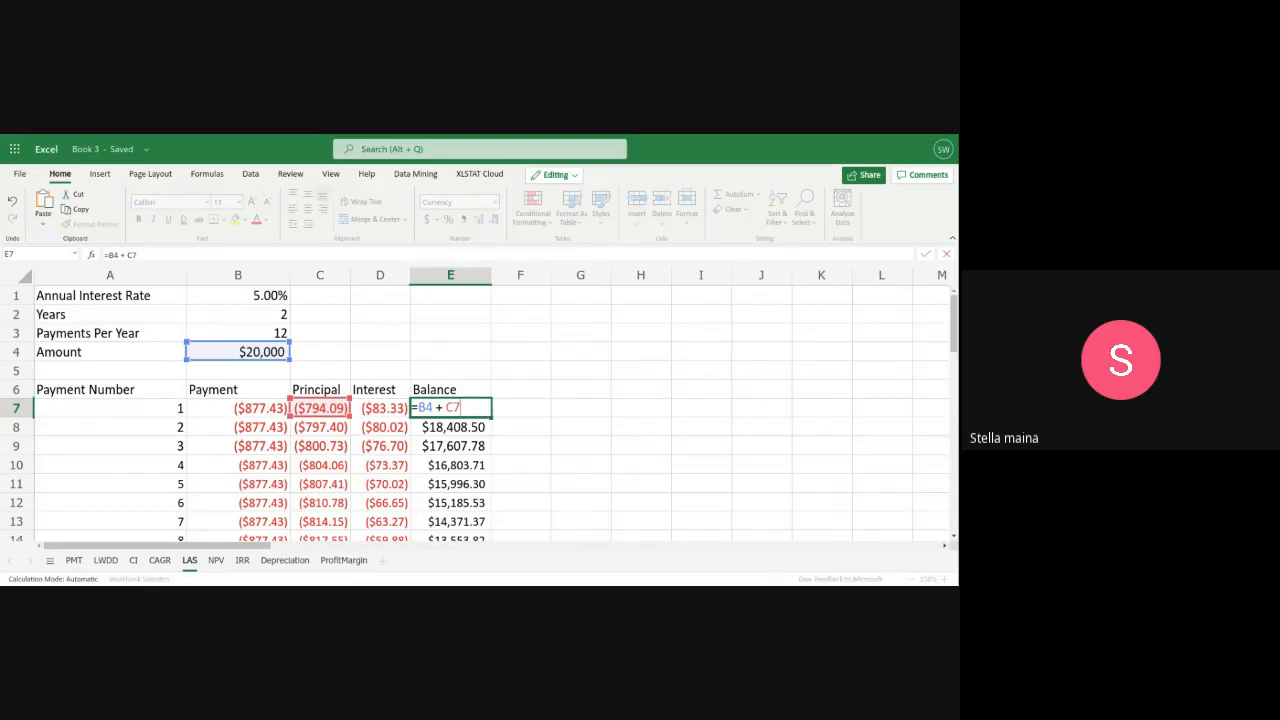
pyautogui.press('Return')
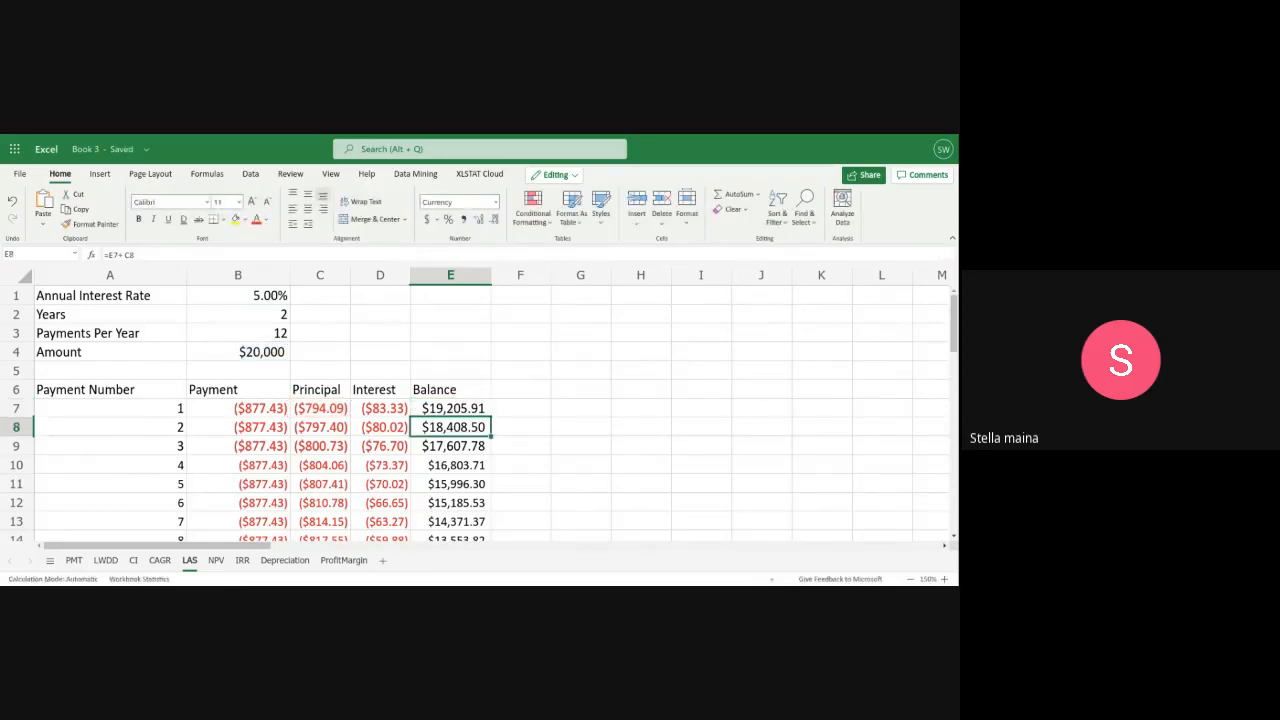
# Review the remaining schedule rows and check the final payment's Balance cell, E30
pyautogui.scroll(-6, 359, 433)
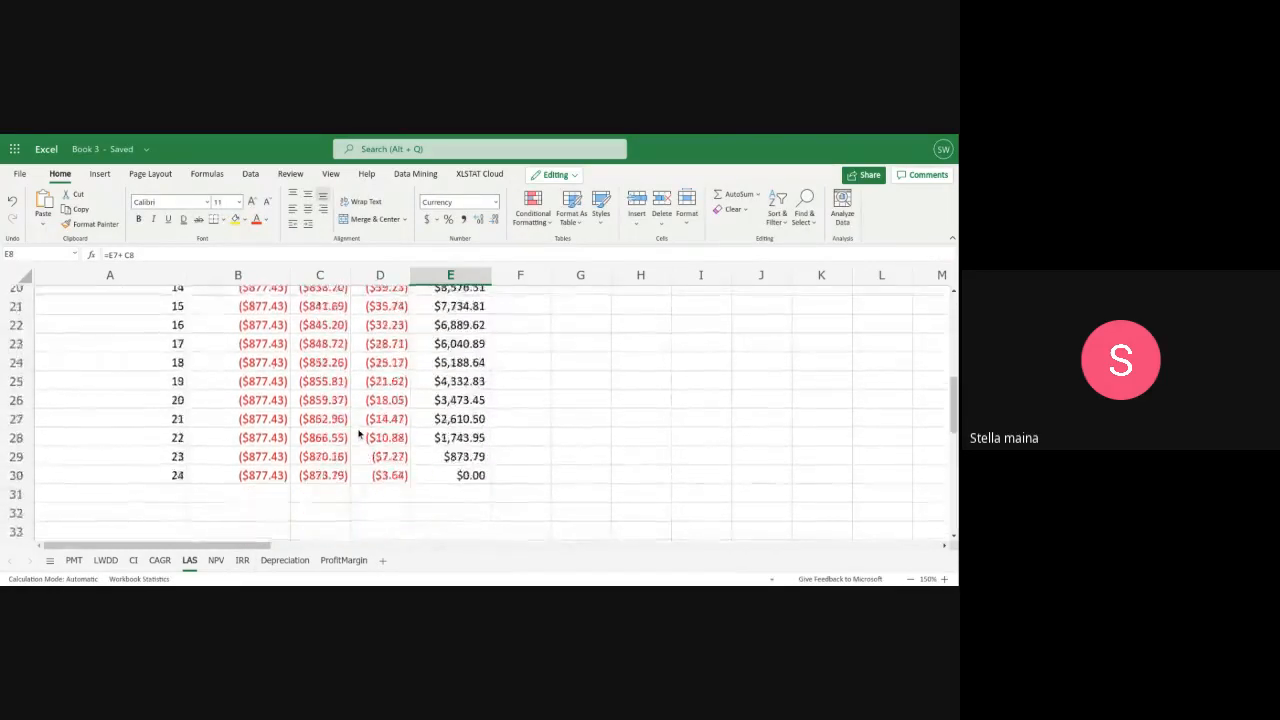
pyautogui.scroll(-1, 359, 433)
pyautogui.scroll(4, 359, 433)
pyautogui.scroll(-3, 359, 433)
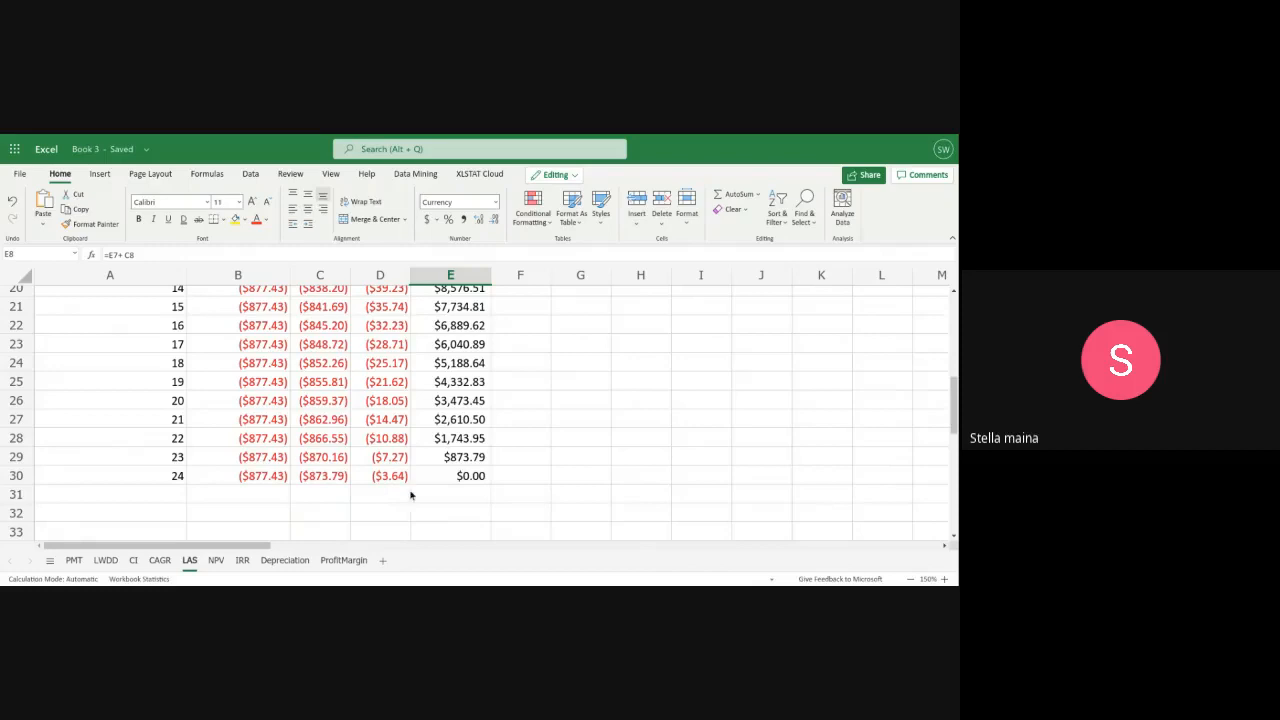
pyautogui.click(436, 476)
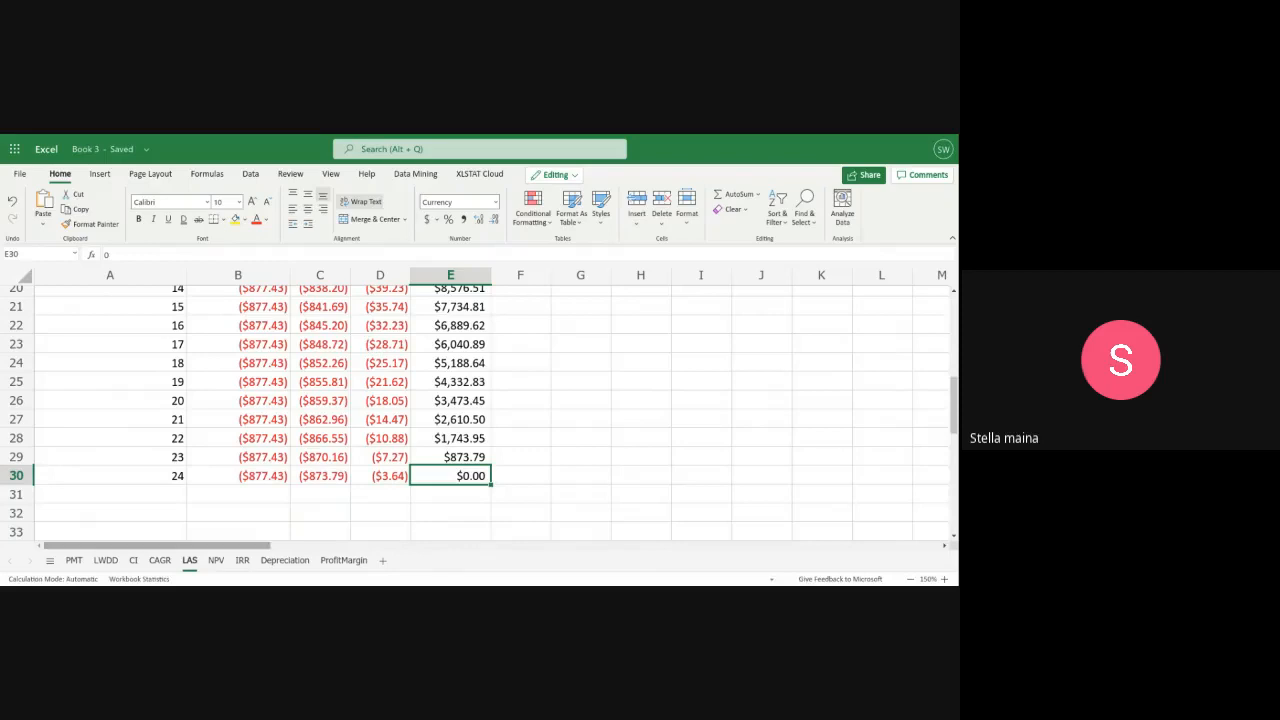
# Switch to the NPV sheet and set ProjectX's discount rate in B2 to 15%
pyautogui.click(214, 561)
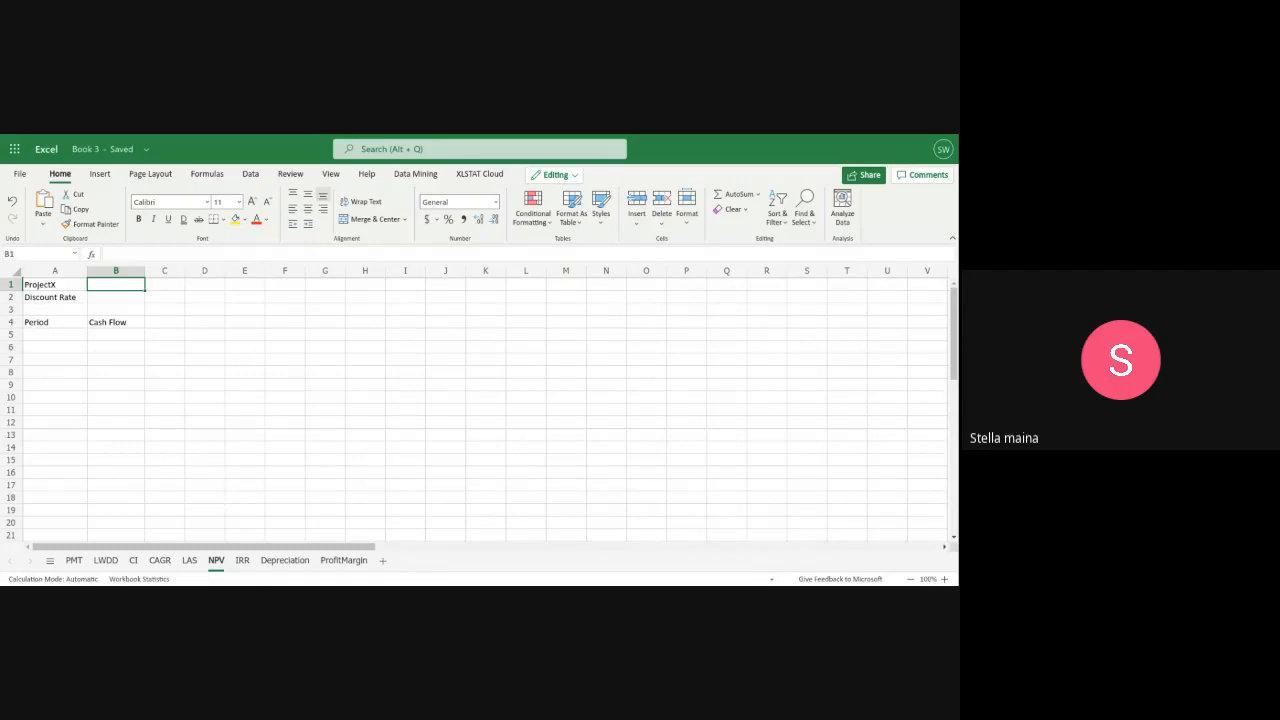
pyautogui.click(124, 298)
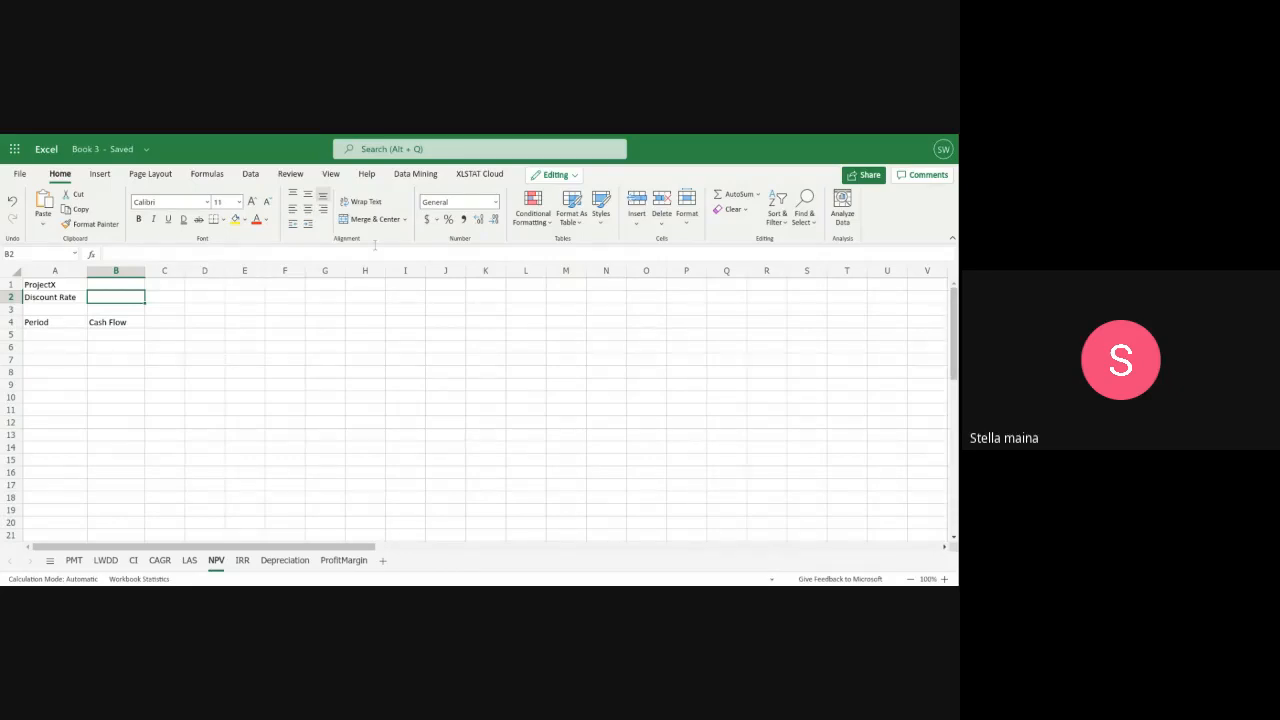
pyautogui.write('15%')
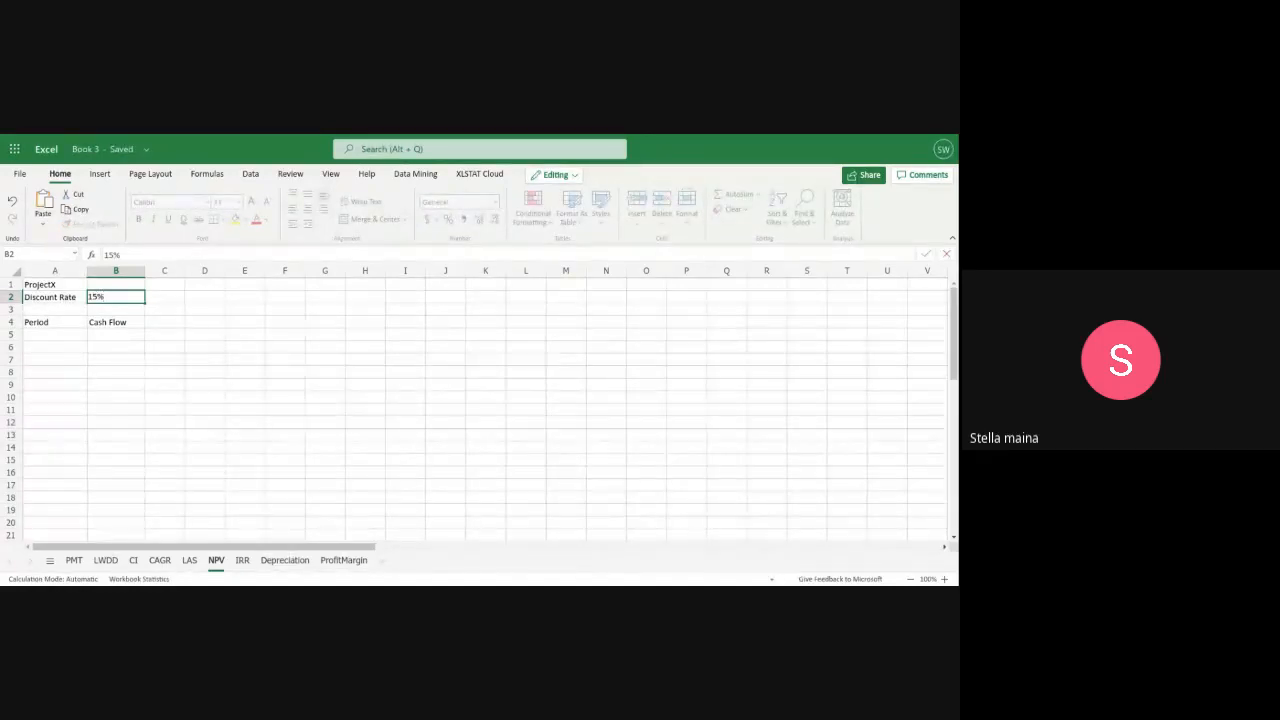
# Fill the first row under the Period and Cash Flow headings with period 0 and -100
pyautogui.click(45, 333)
pyautogui.write('0')
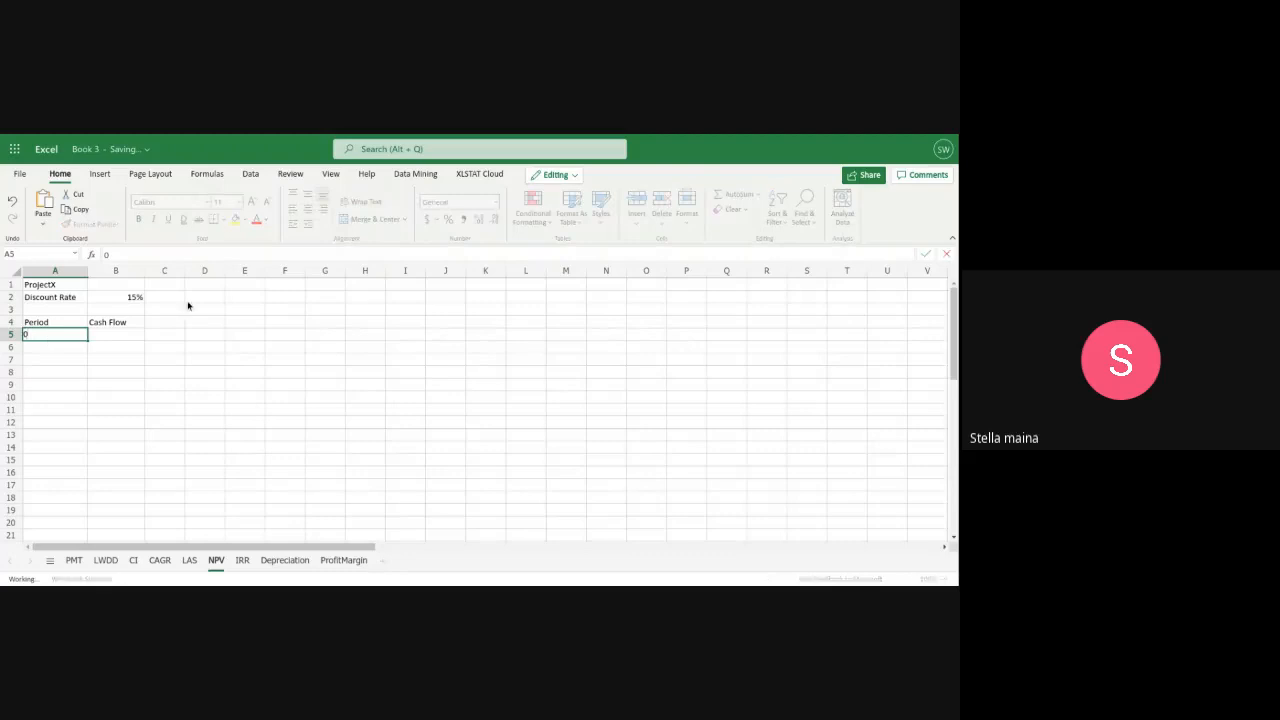
pyautogui.click(116, 336)
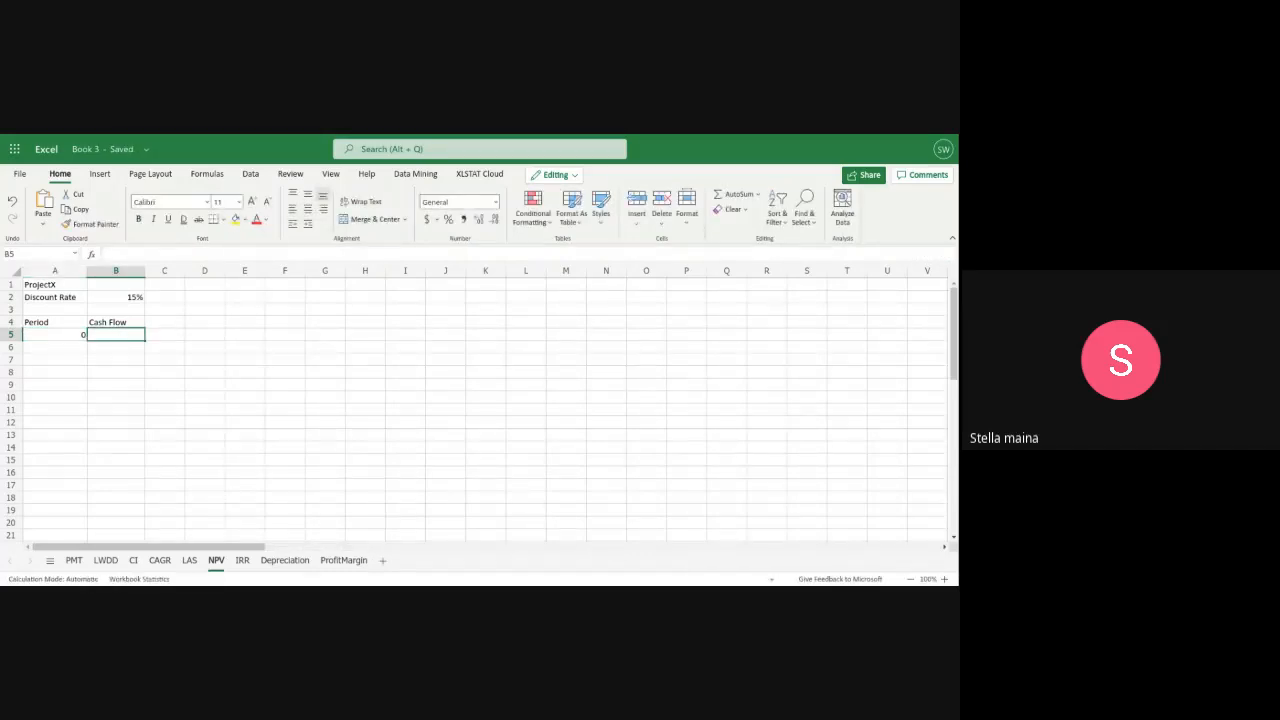
pyautogui.write('-1')
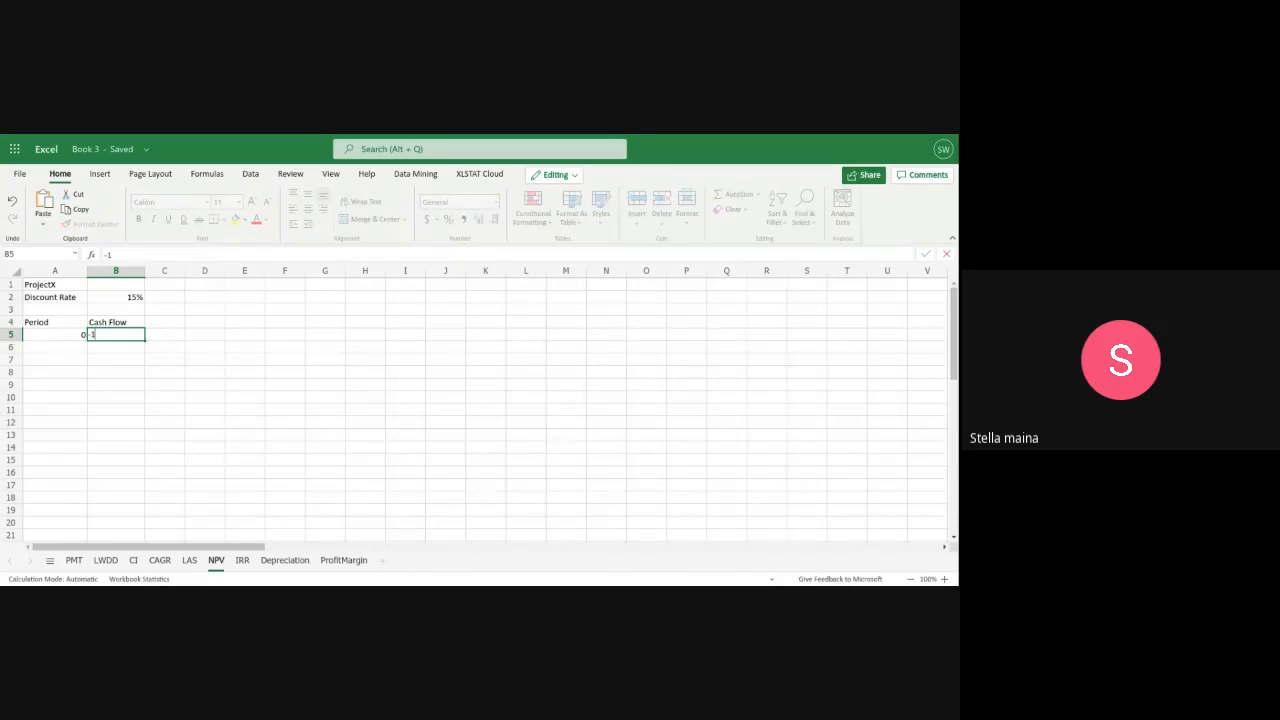
pyautogui.write('00')
# Add period 1 with a cash flow of 0 in row 6
pyautogui.click(69, 351)
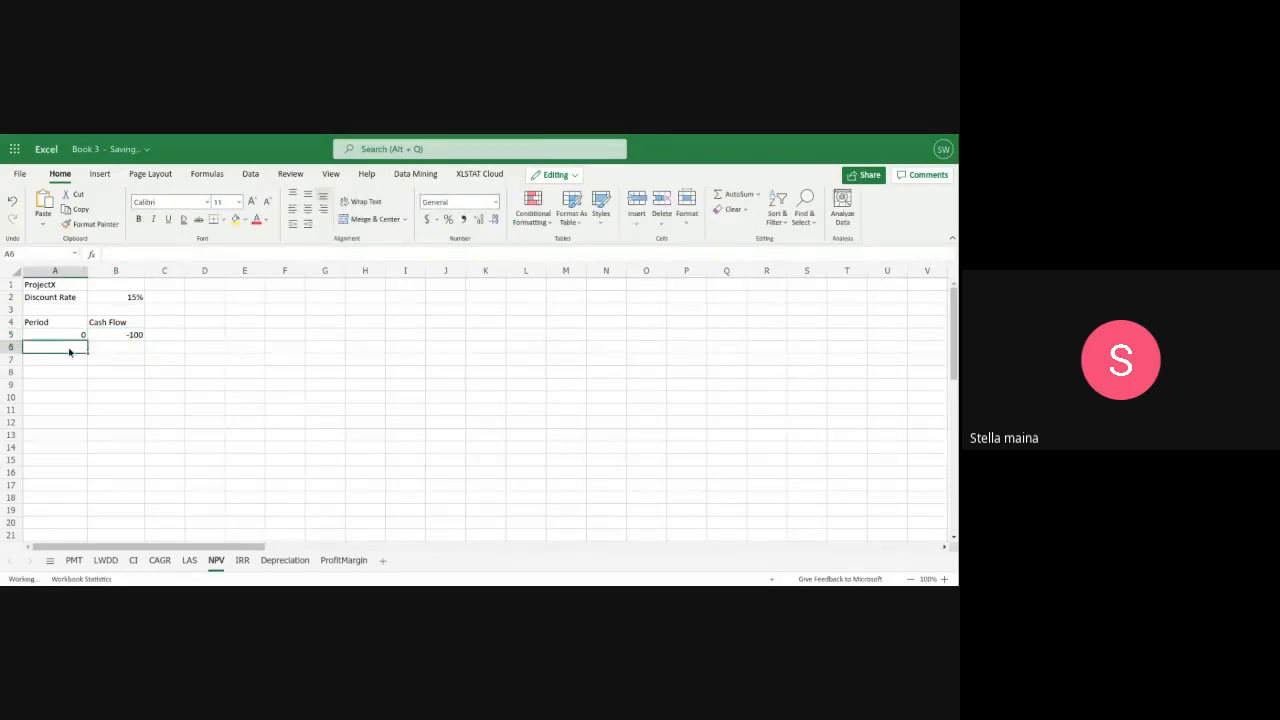
pyautogui.write('1')
pyautogui.click(122, 345)
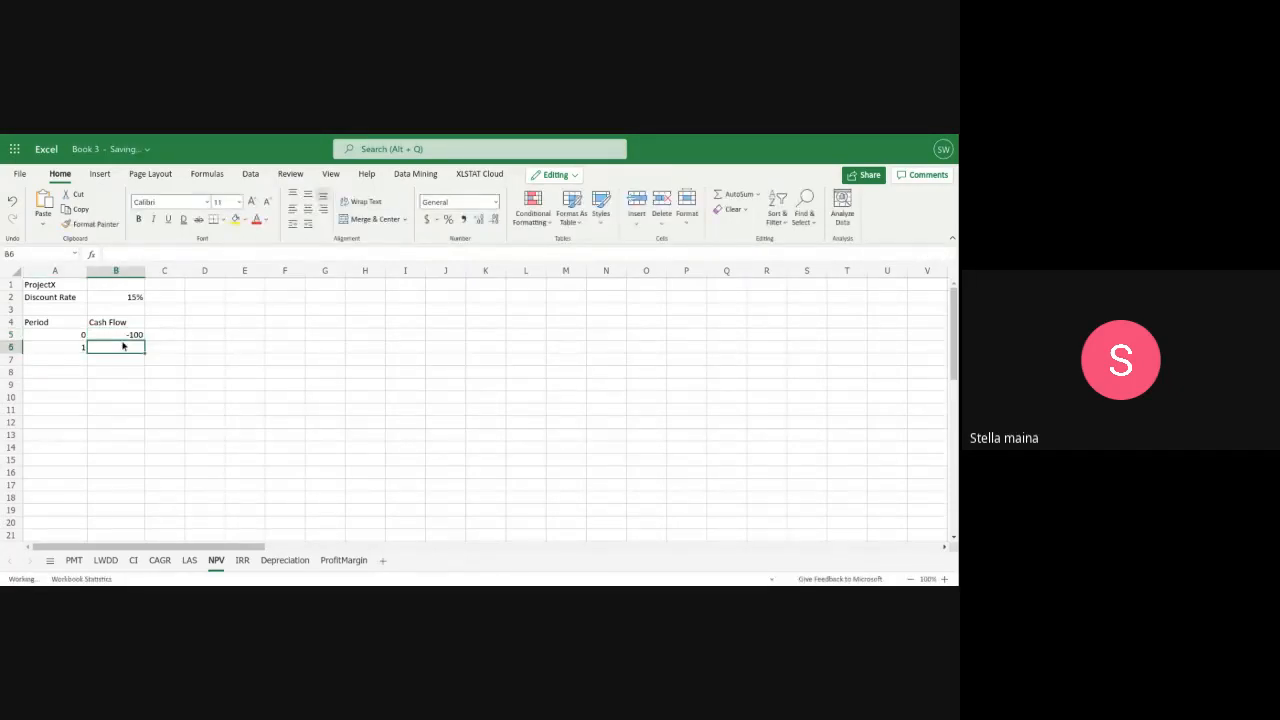
pyautogui.write('0')
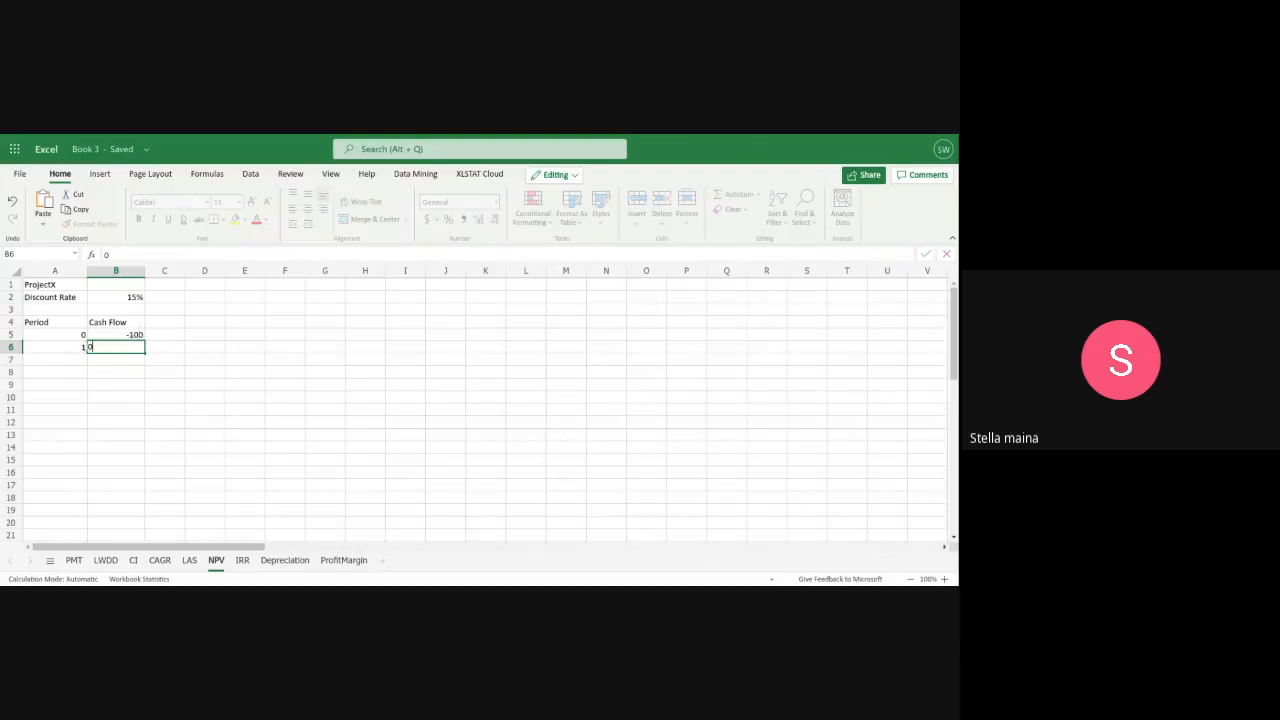
# Add period 2 with a cash flow of 50 in row 7
pyautogui.click(71, 360)
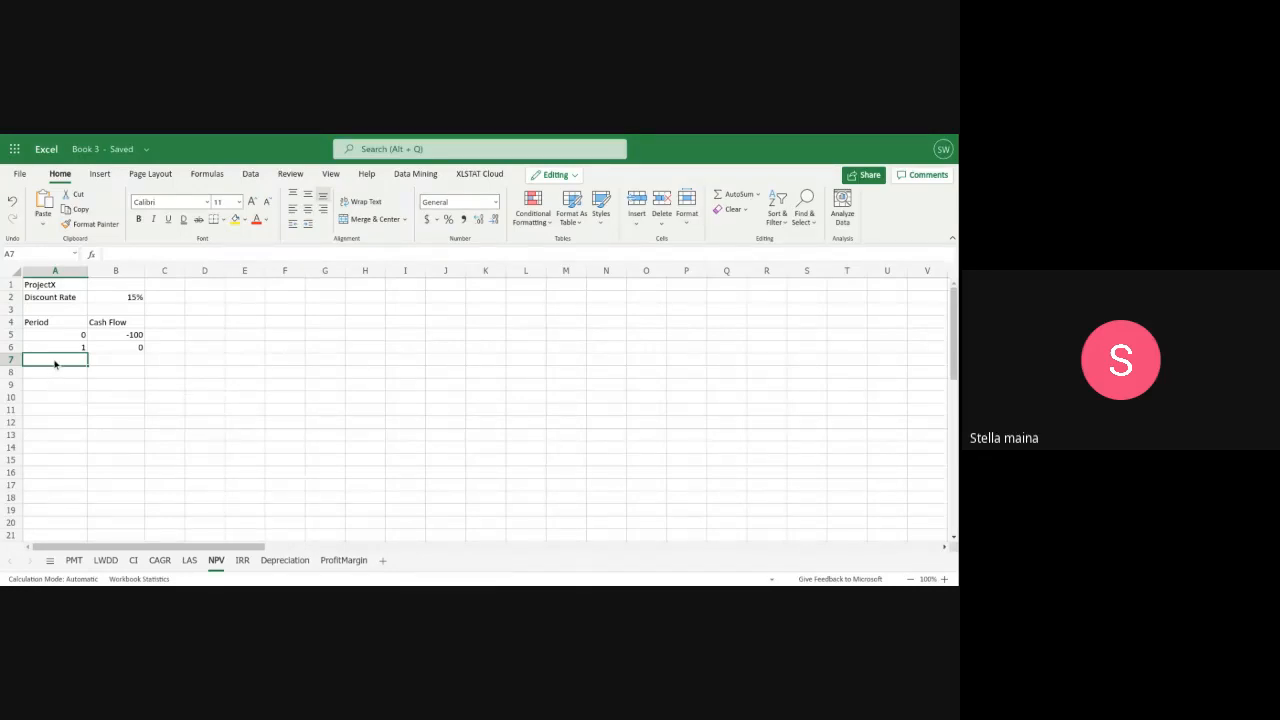
pyautogui.write('2')
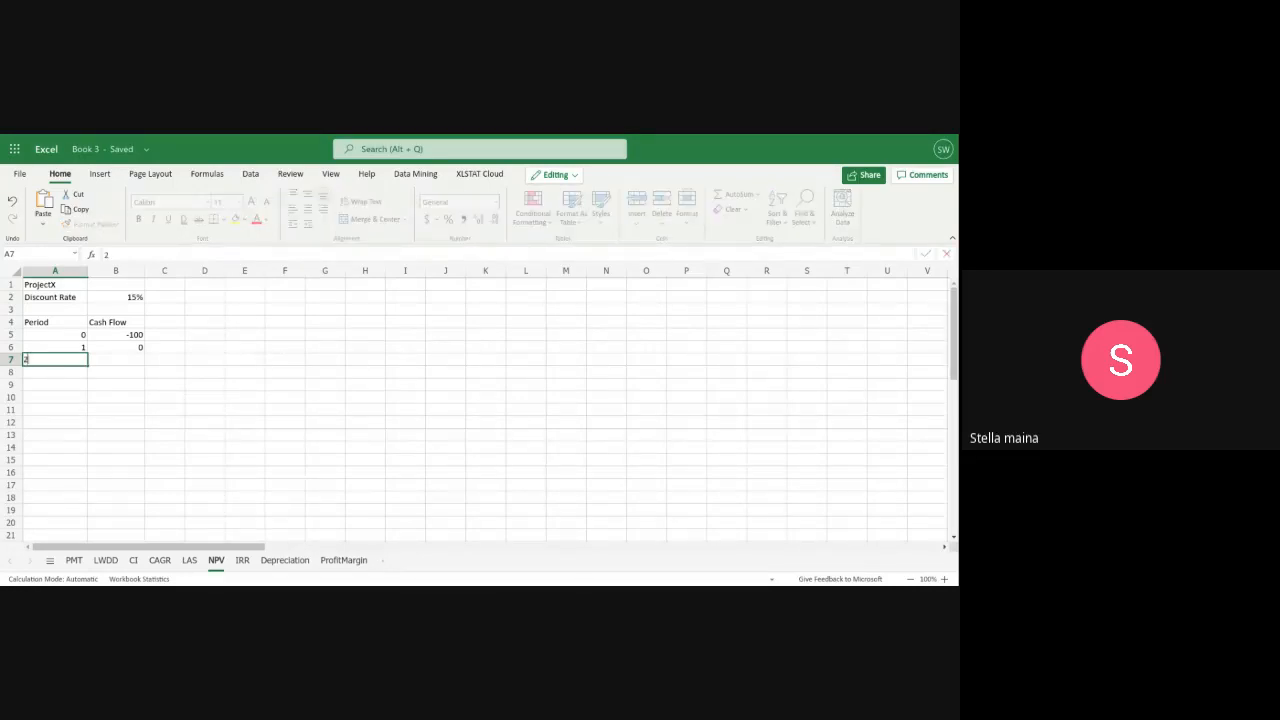
pyautogui.click(95, 360)
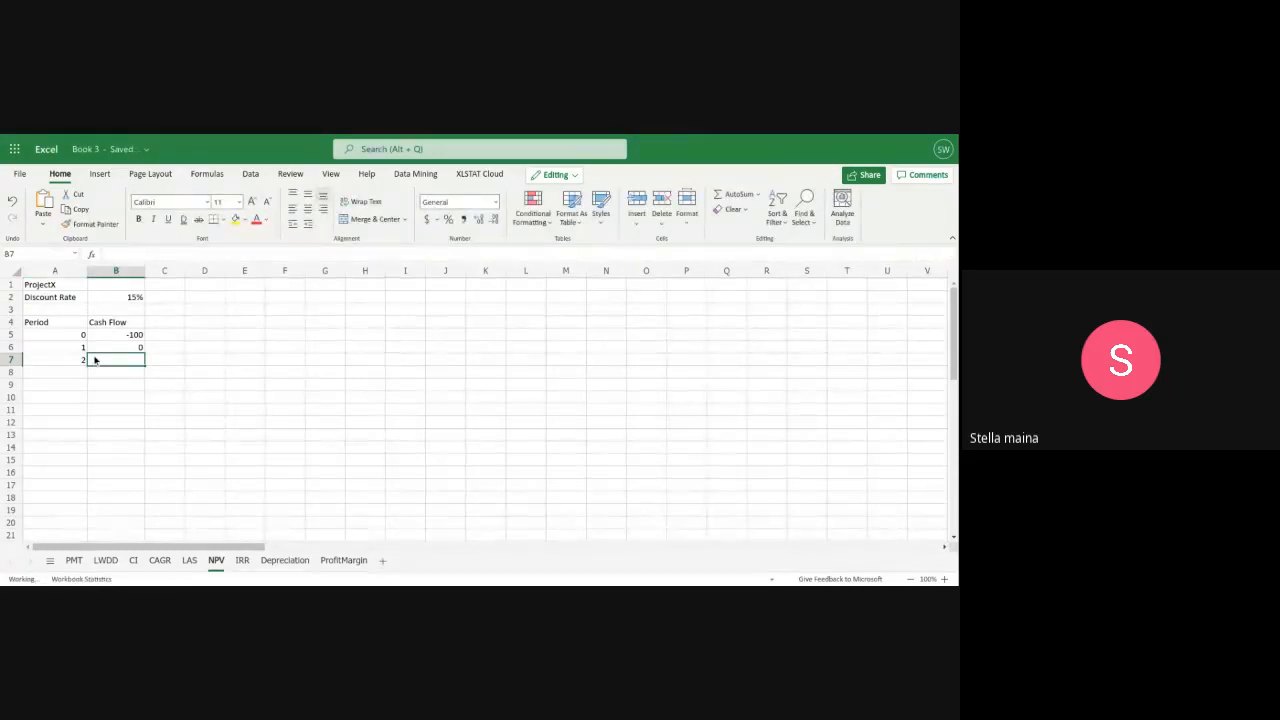
pyautogui.write('50')
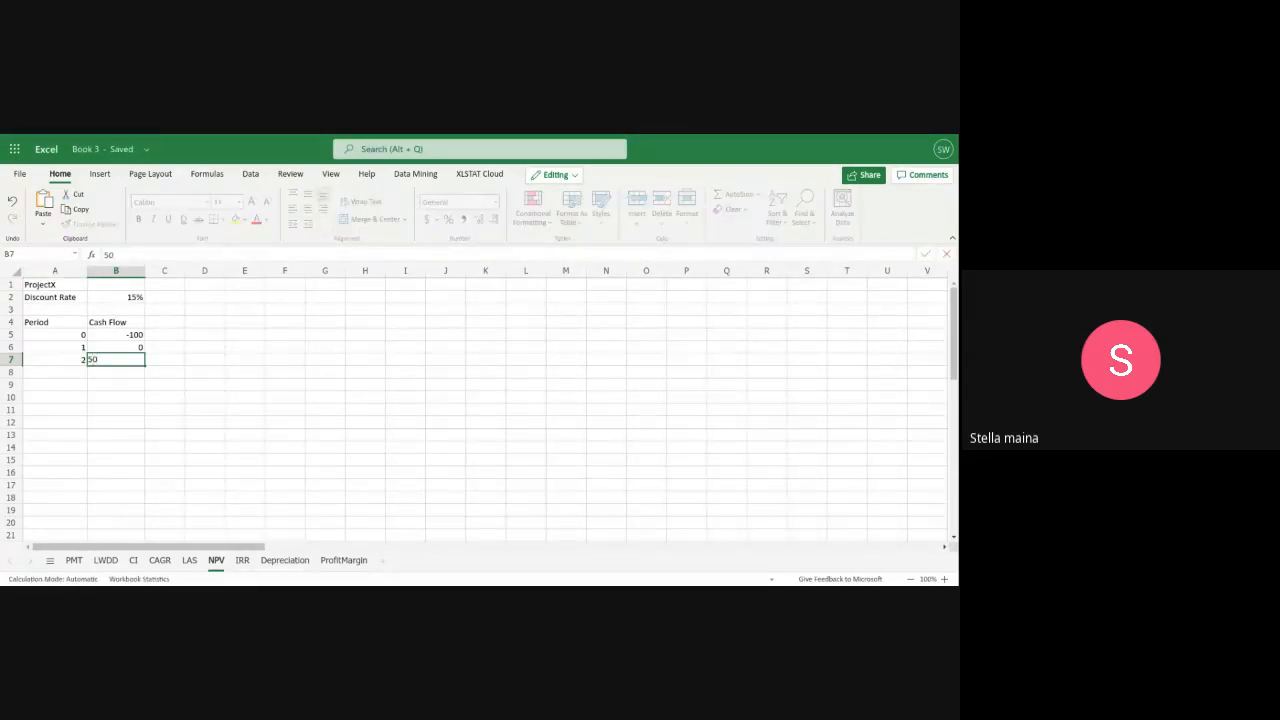
# Add period 3 with a cash flow of 150 in row 8
pyautogui.click(70, 376)
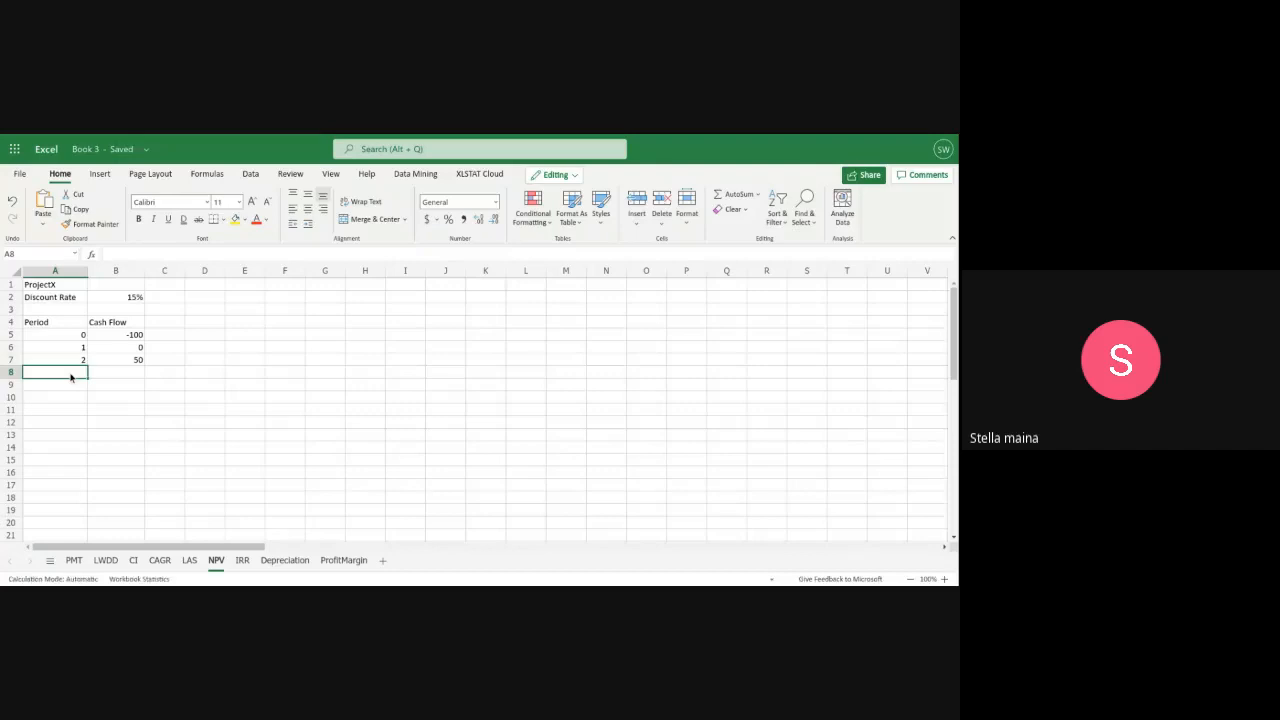
pyautogui.write('3')
pyautogui.click(120, 374)
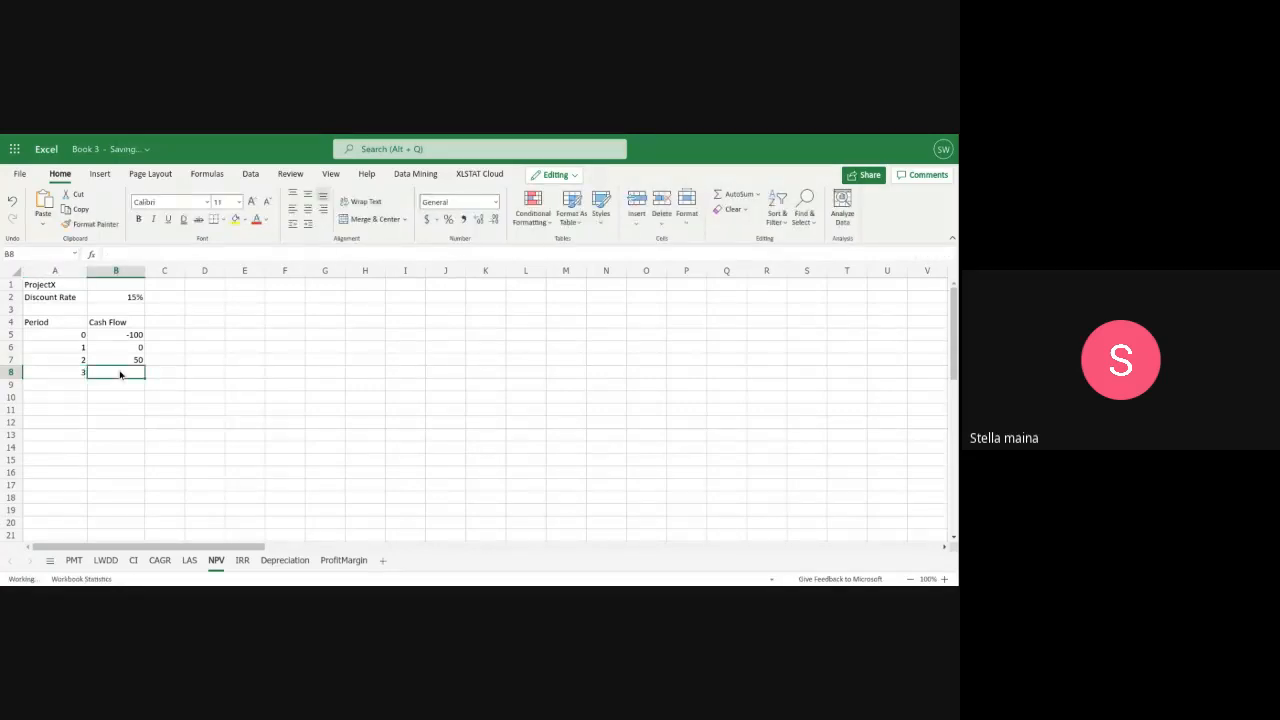
pyautogui.write('15')
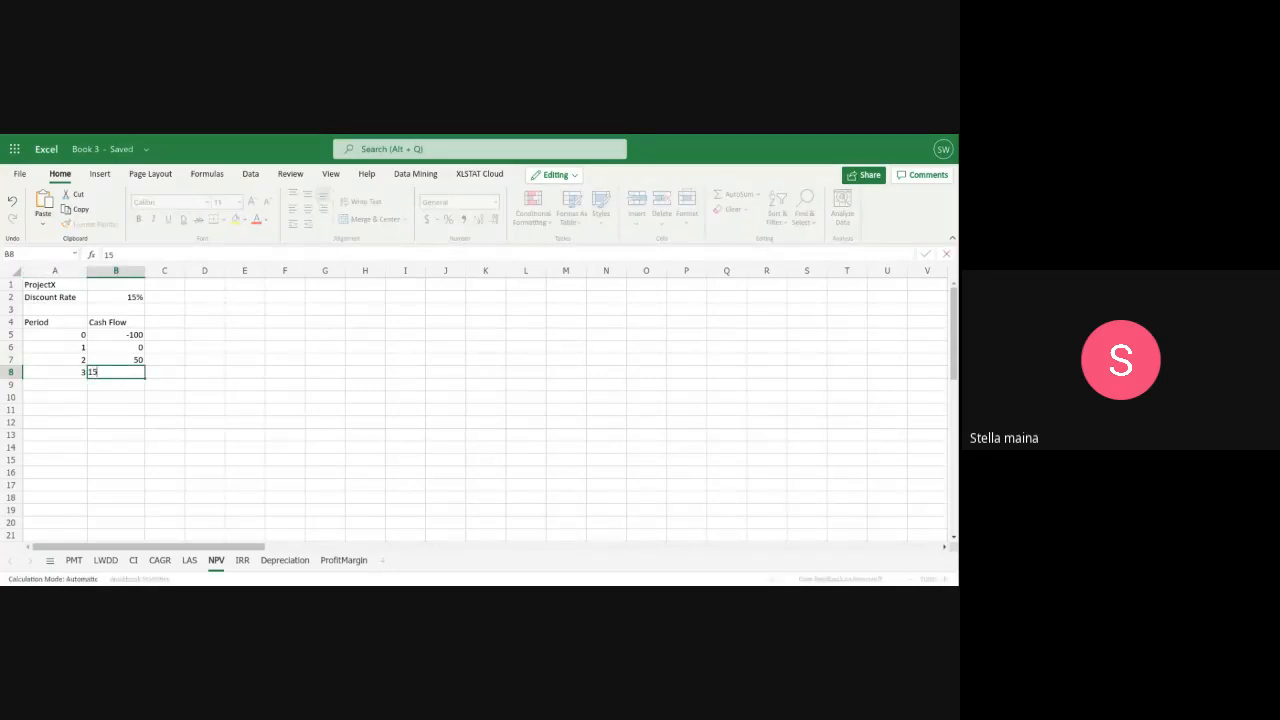
pyautogui.write('0')
# Label A10 as NPV and begin an NPV function in B10 with the discount rate in B2 as its rate
pyautogui.click(40, 398)
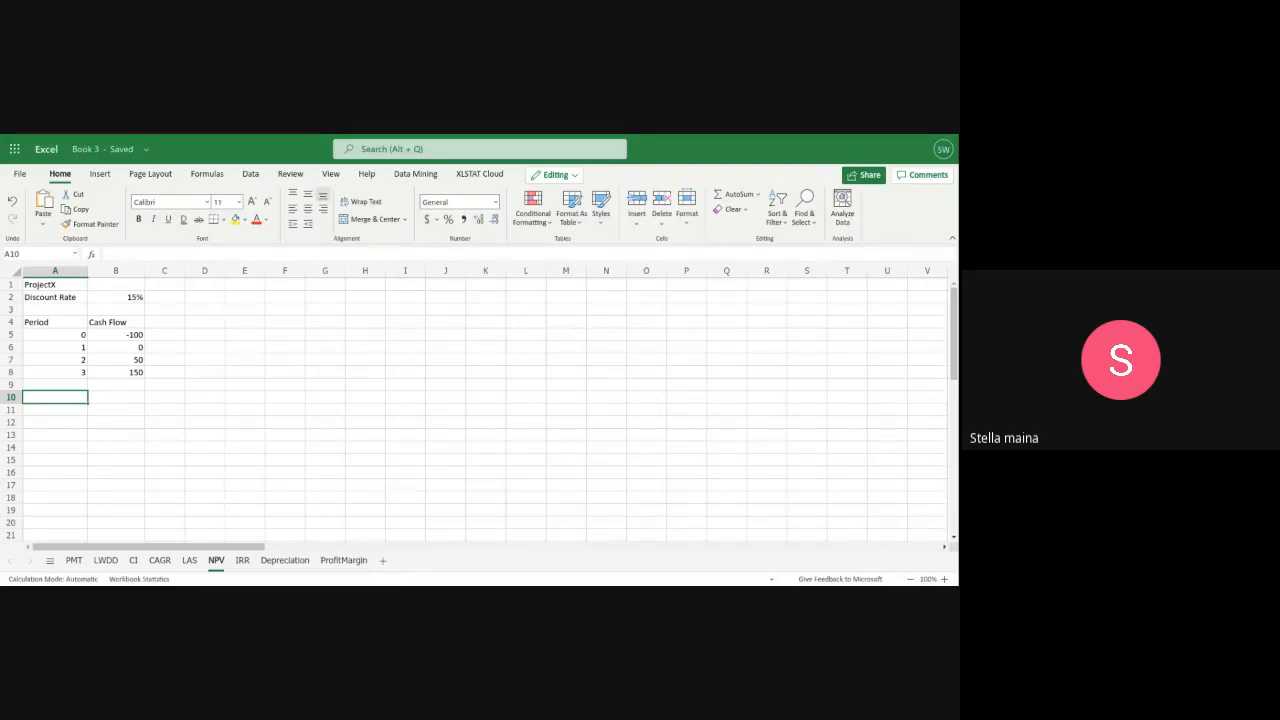
pyautogui.write('NPV')
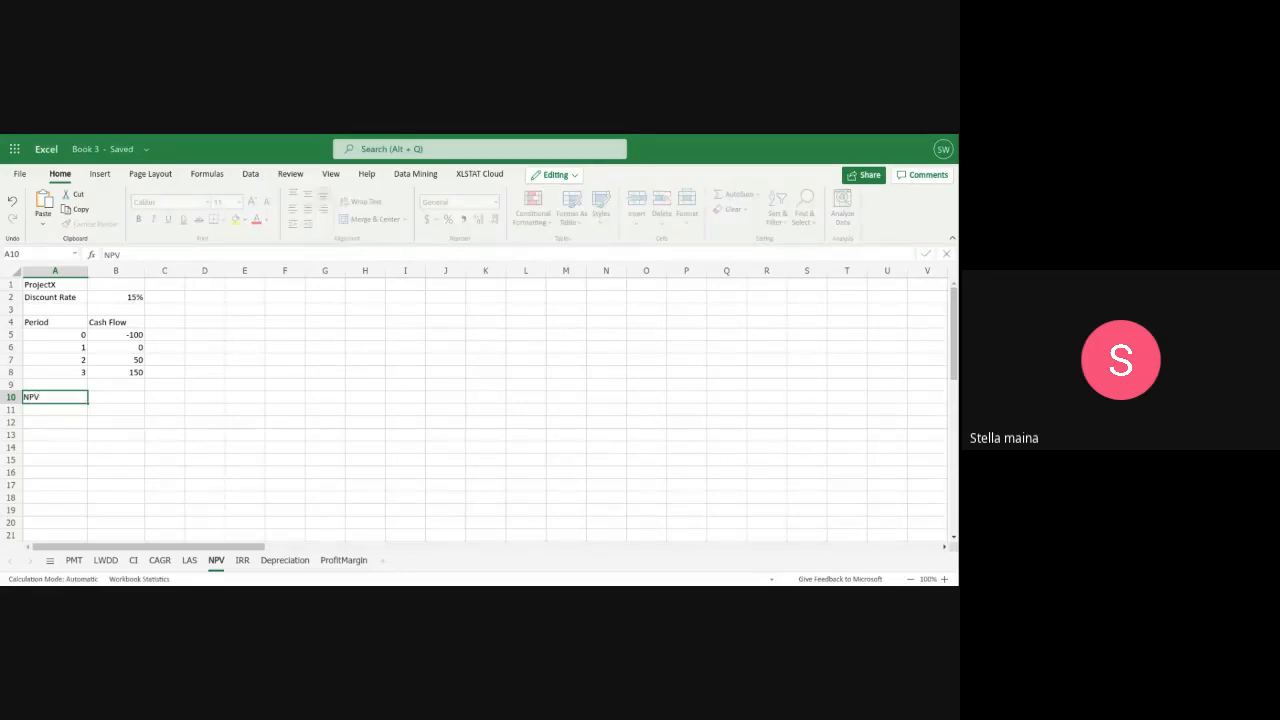
pyautogui.click(116, 399)
pyautogui.write('=')
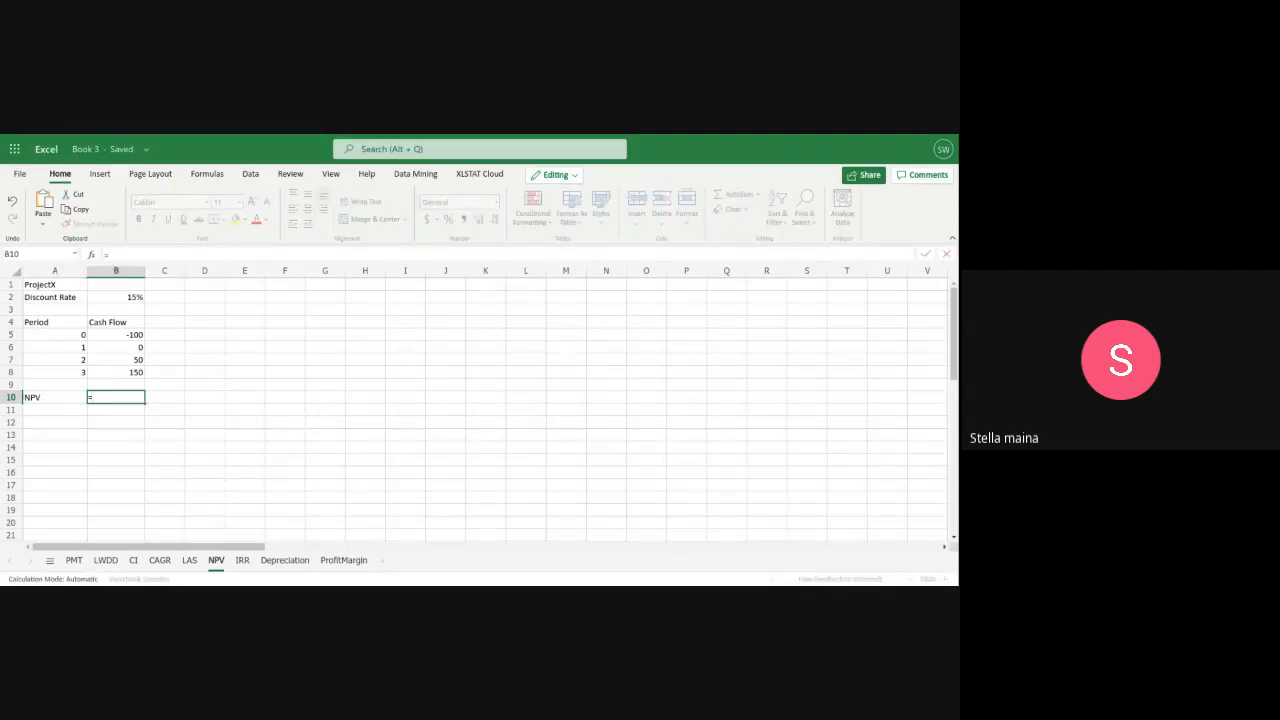
pyautogui.write('NPV')
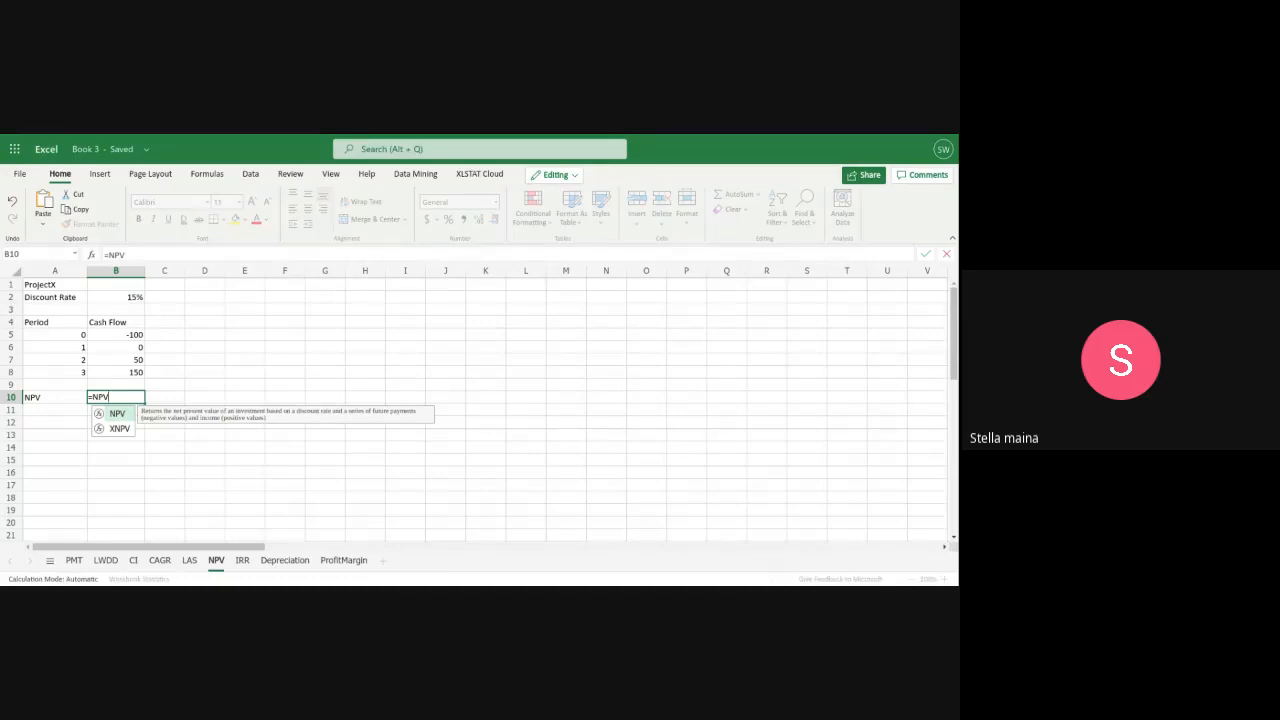
pyautogui.write('(')
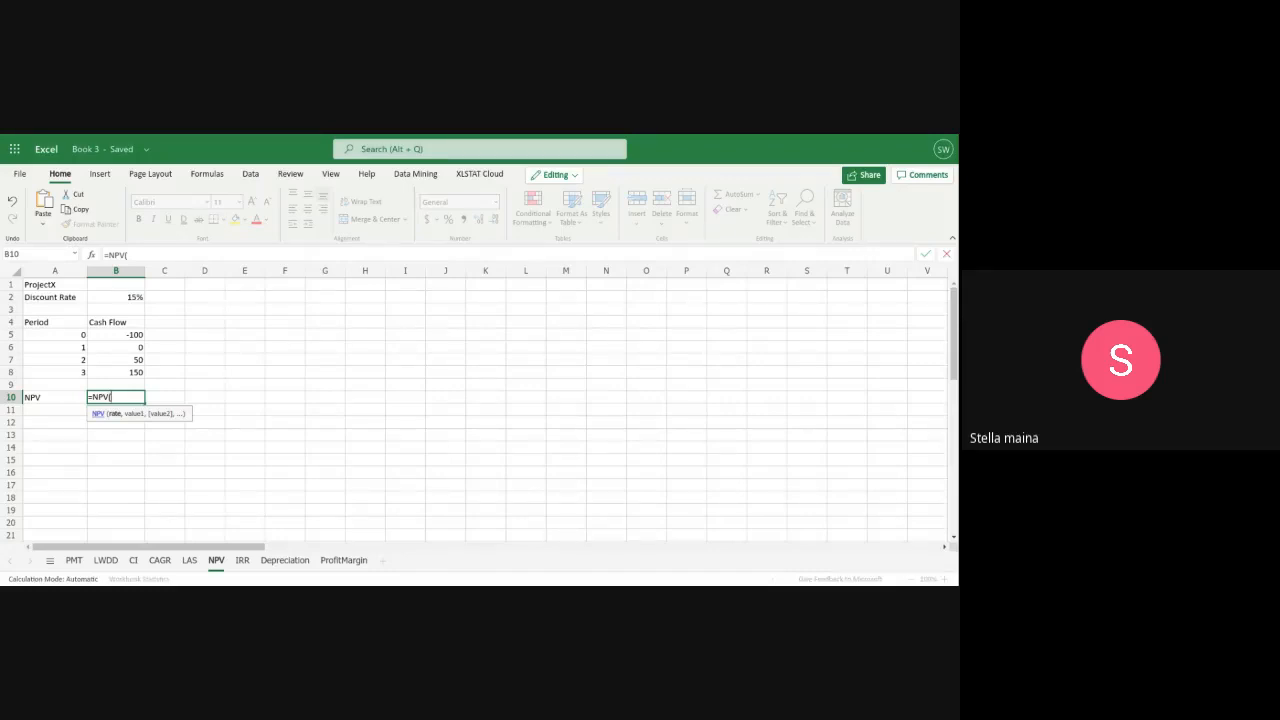
pyautogui.click(116, 297)
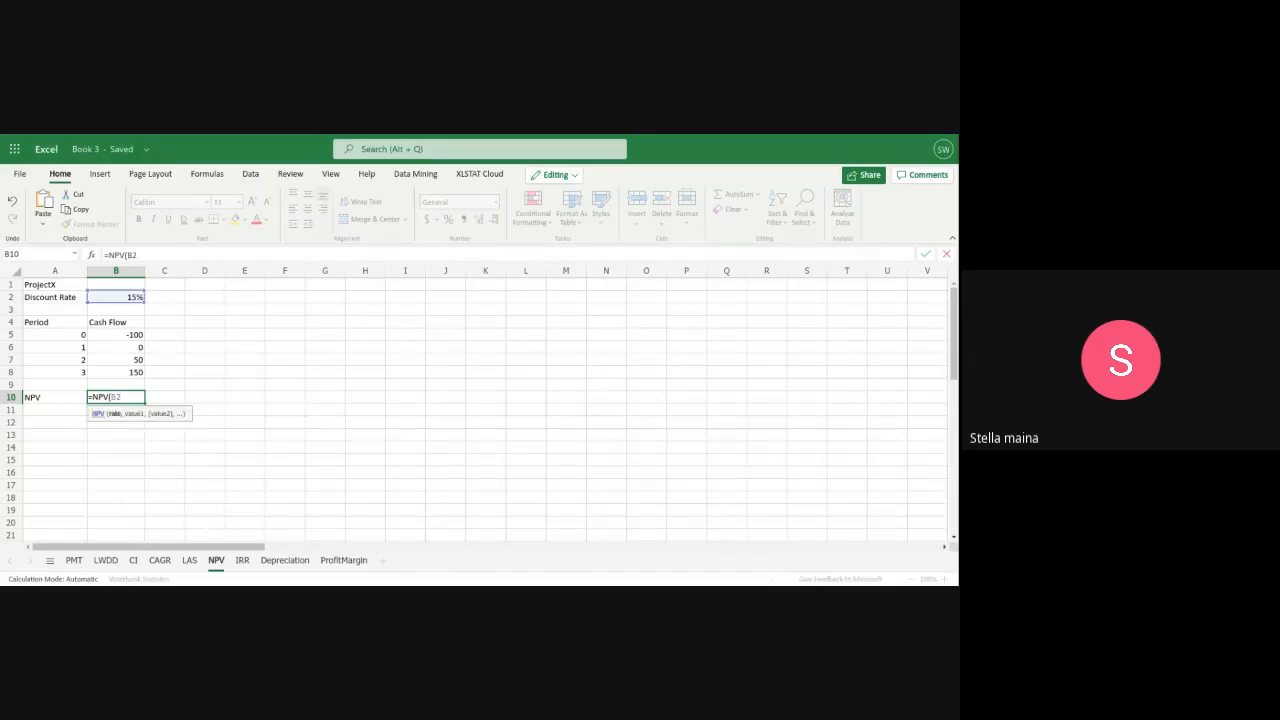
pyautogui.write(',')
# Complete the NPV function in B10 with the period 1 to 3 cash flows, B6:B8, as its values
pyautogui.click(104, 346)
pyautogui.click(102, 360)
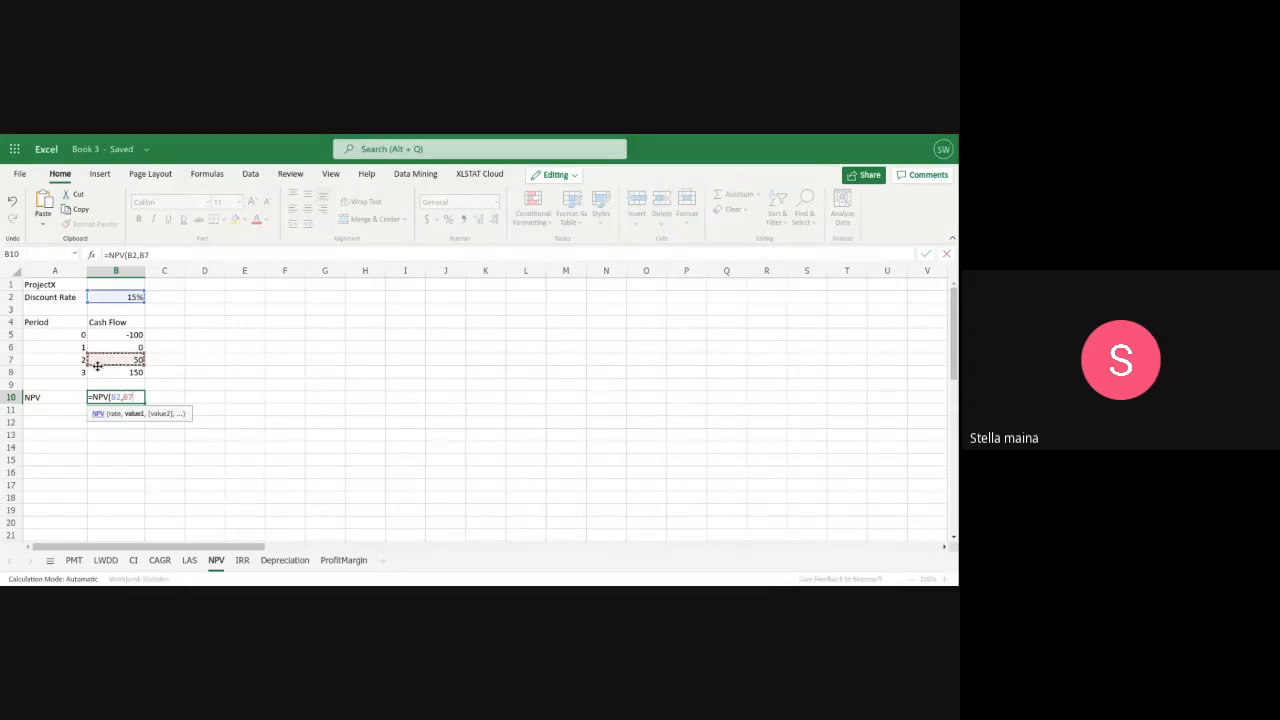
pyautogui.click(98, 369)
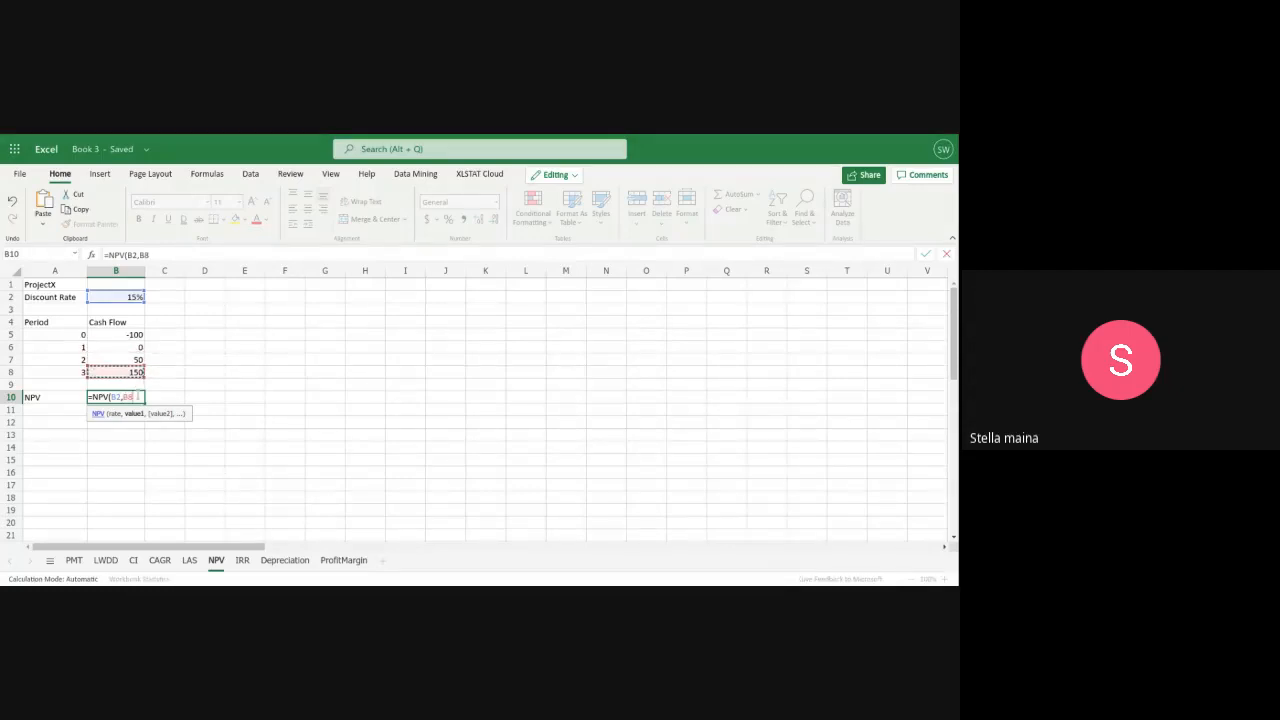
pyautogui.click(138, 398)
pyautogui.write('B6')
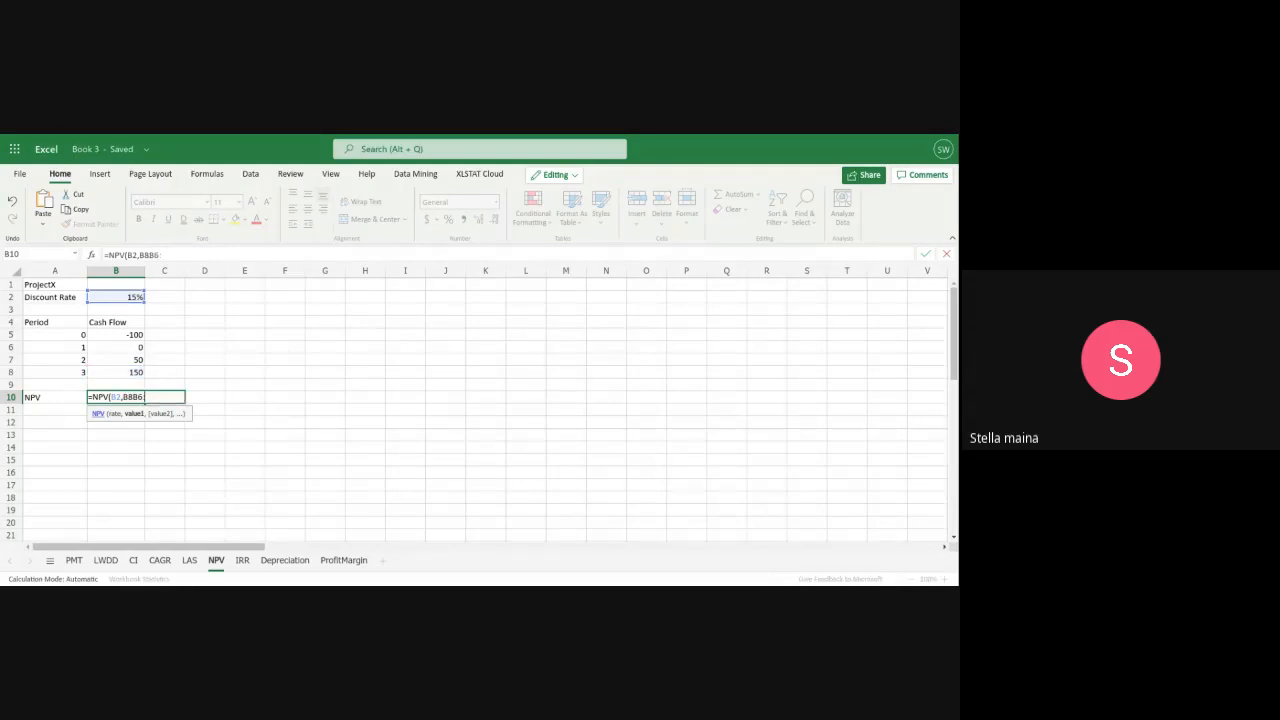
pyautogui.press('BackSpace')
pyautogui.press('BackSpace')
pyautogui.press('BackSpace')
pyautogui.press('BackSpace')
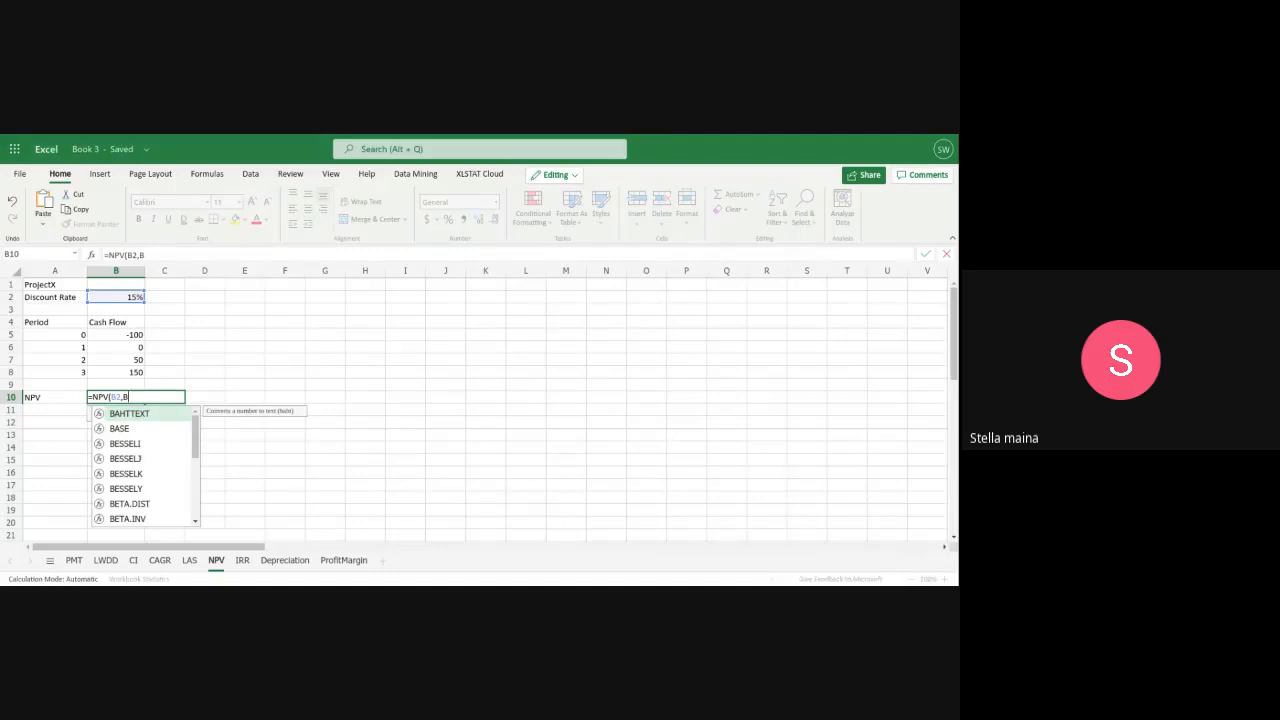
pyautogui.write('6:B')
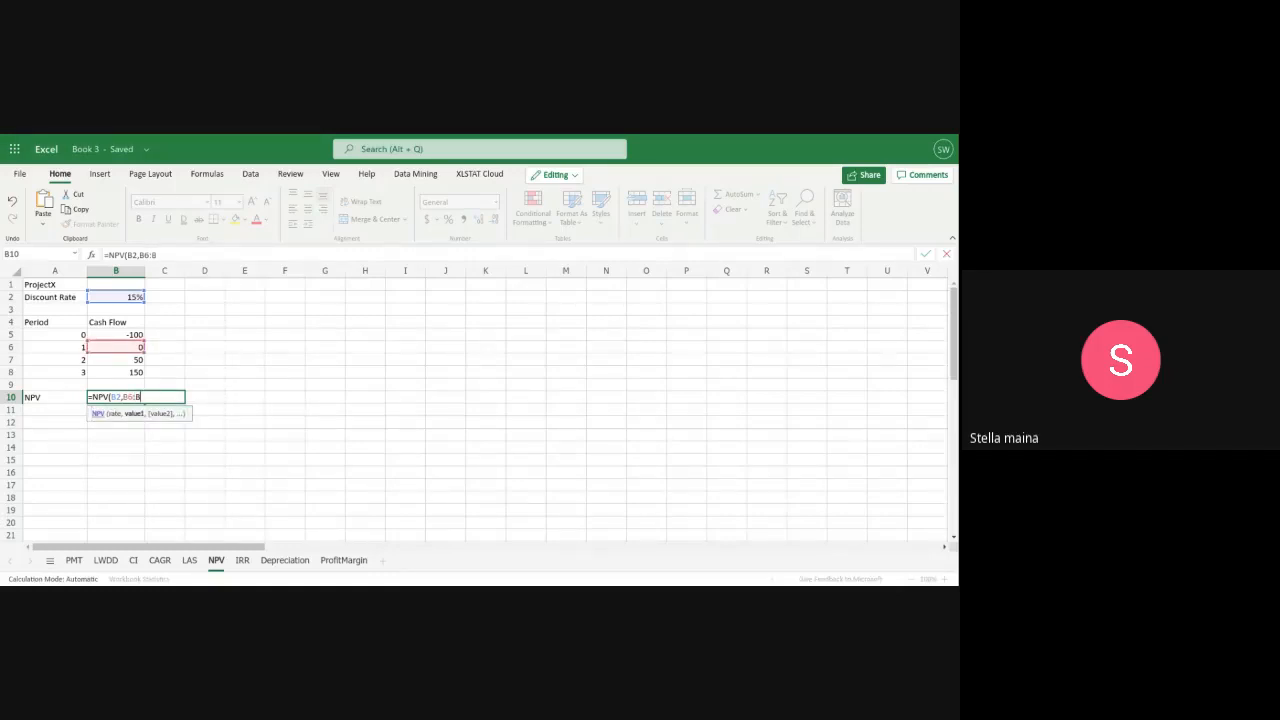
pyautogui.write('8')
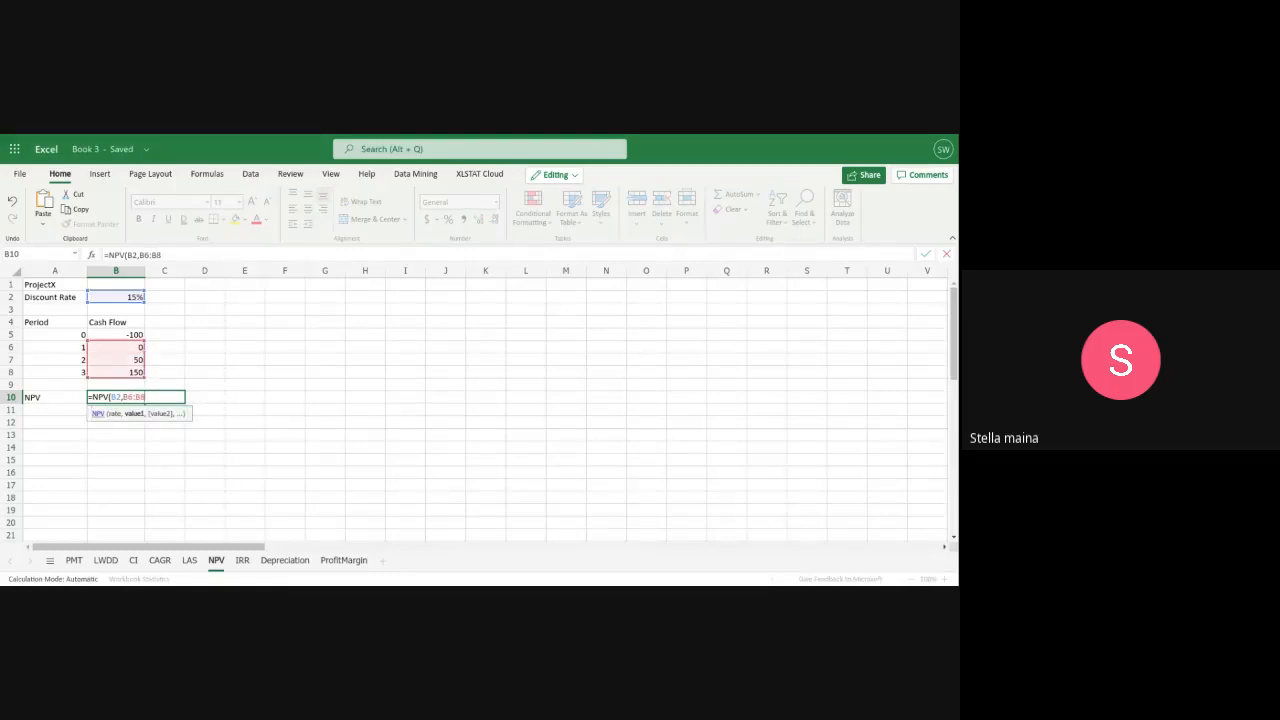
pyautogui.write(')')
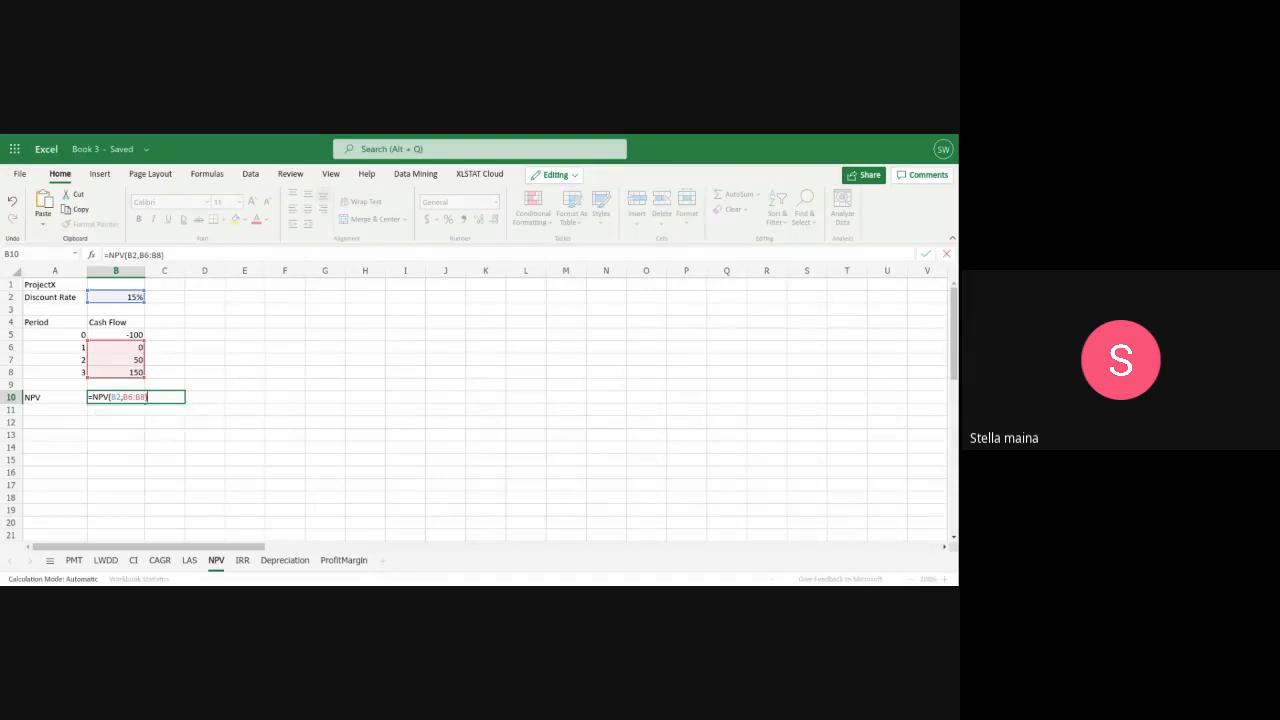
pyautogui.write('+B')
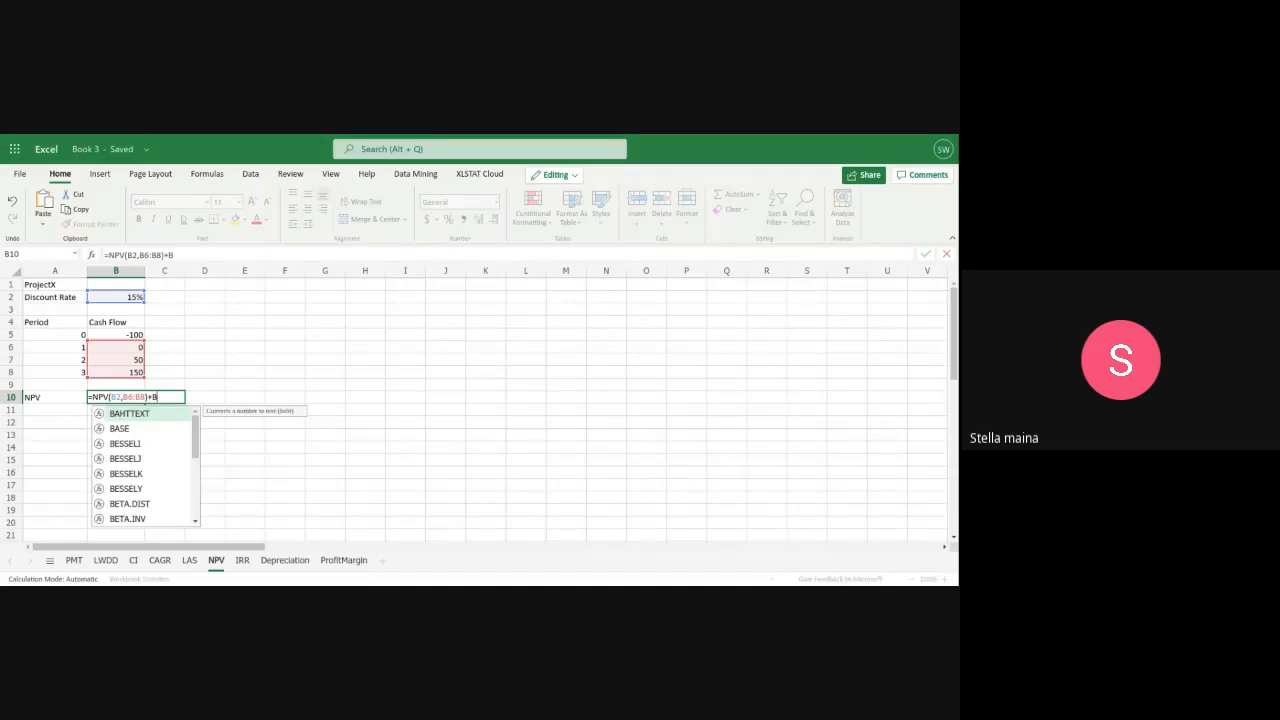
pyautogui.write('5')
# Add the initial cash flow in B5 to the NPV formula in B10 and review the complete formula
pyautogui.press('Return')
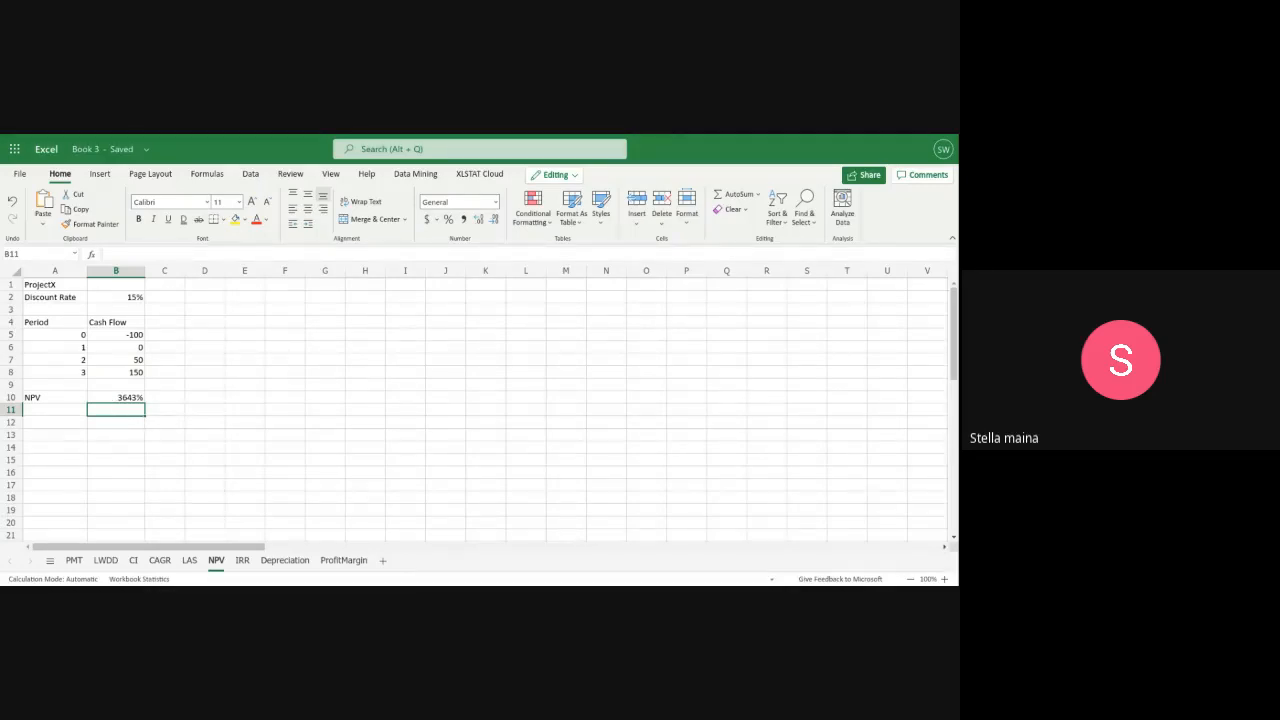
pyautogui.click(125, 399)
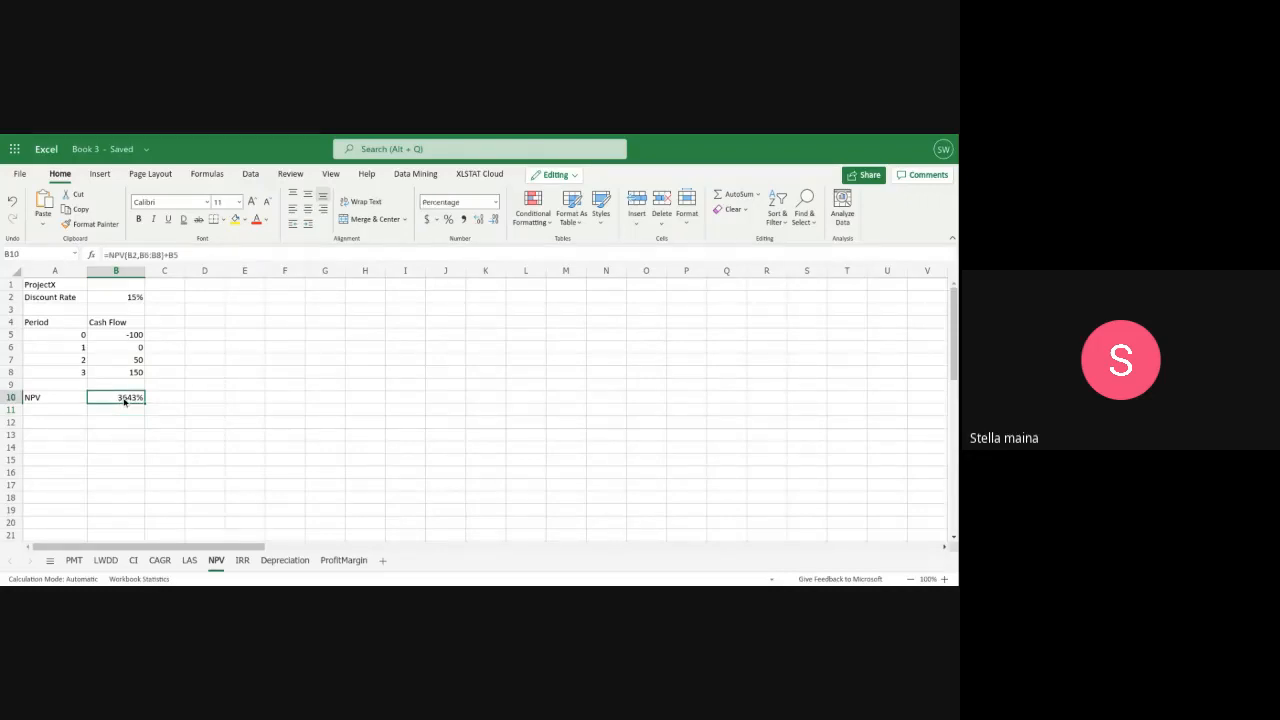
pyautogui.doubleClick(124, 399)
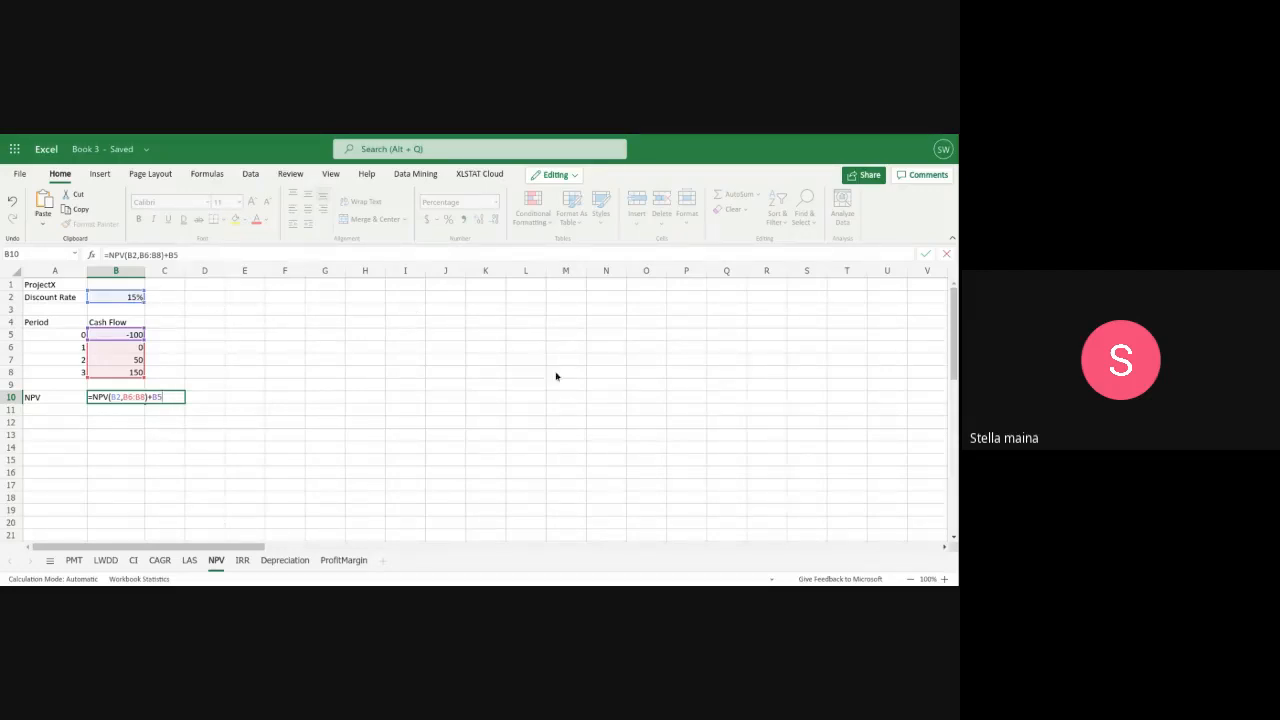
# Enter the period 0 and period 1 cash flows as dollar amounts: -$100 in B5 and $0 in B6
pyautogui.click(136, 338)
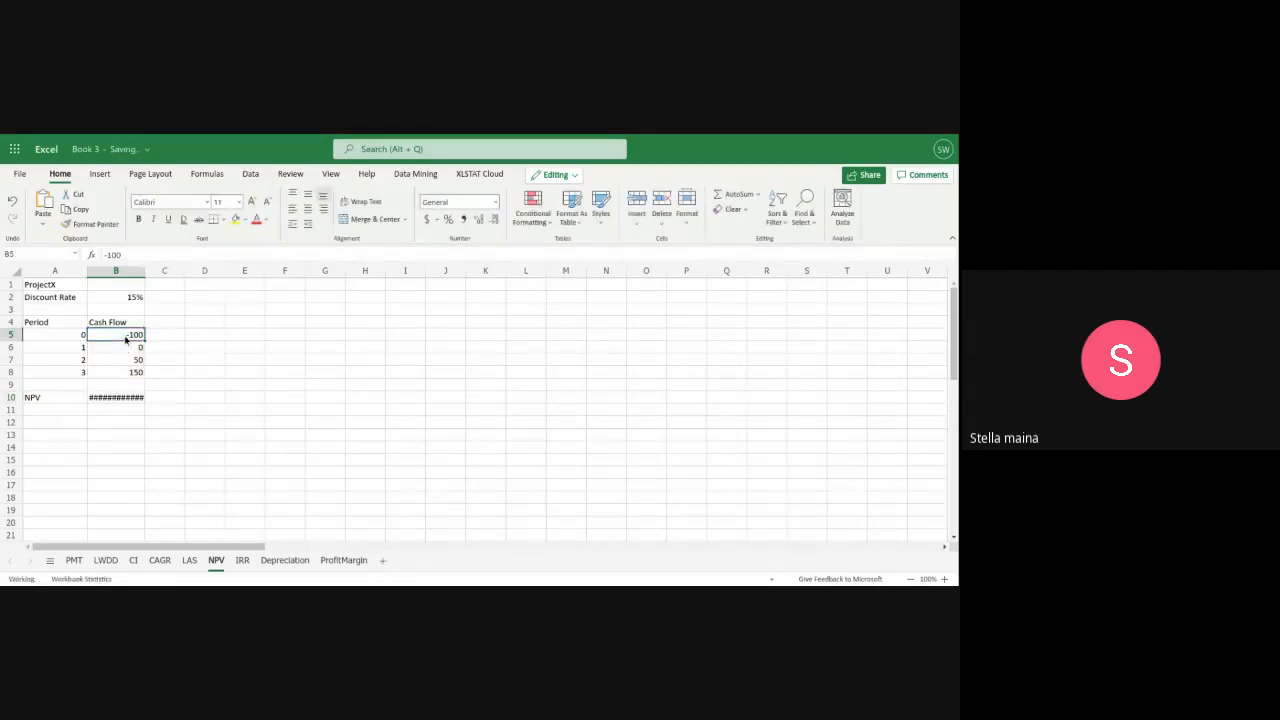
pyautogui.doubleClick(136, 338)
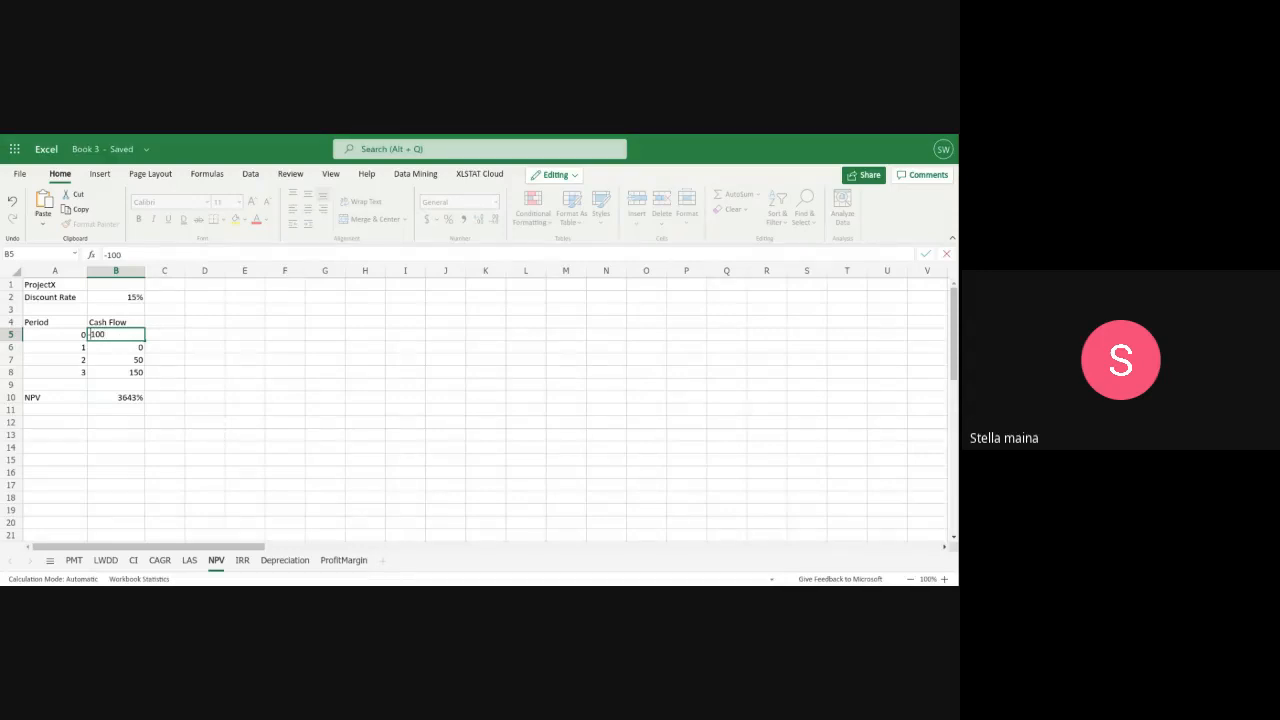
pyautogui.write('$')
pyautogui.click(129, 347)
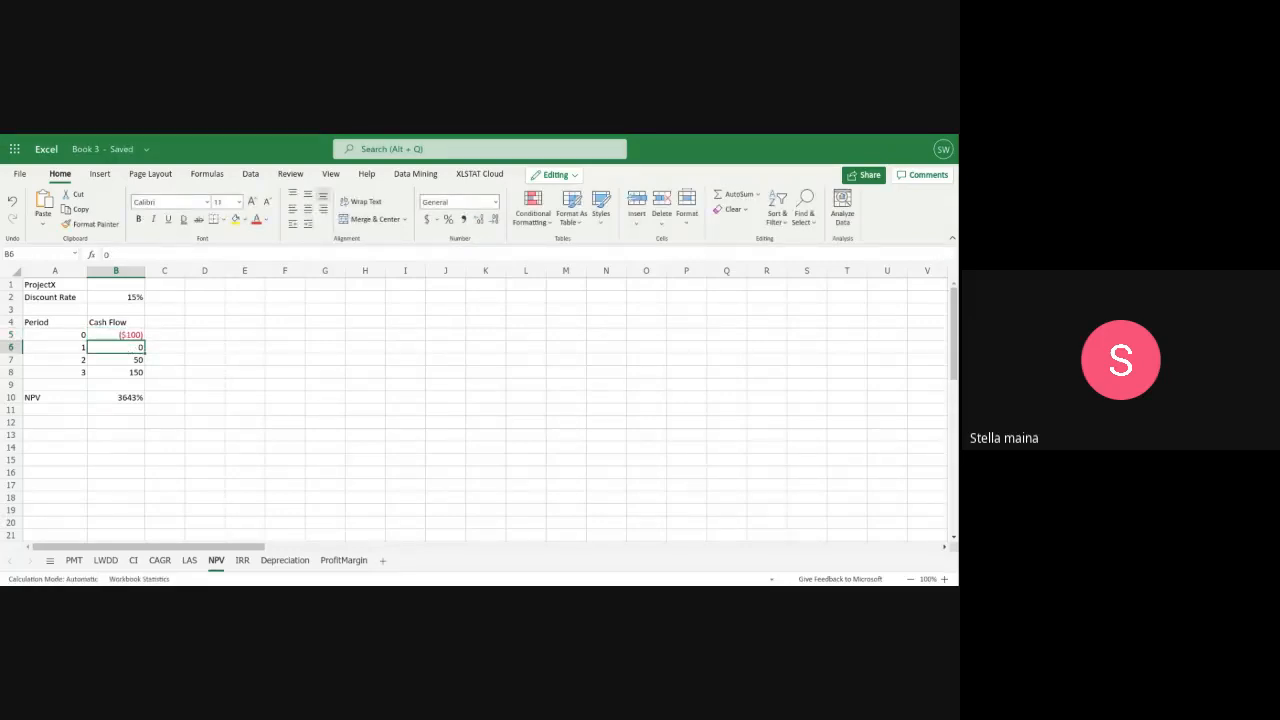
pyautogui.doubleClick(129, 347)
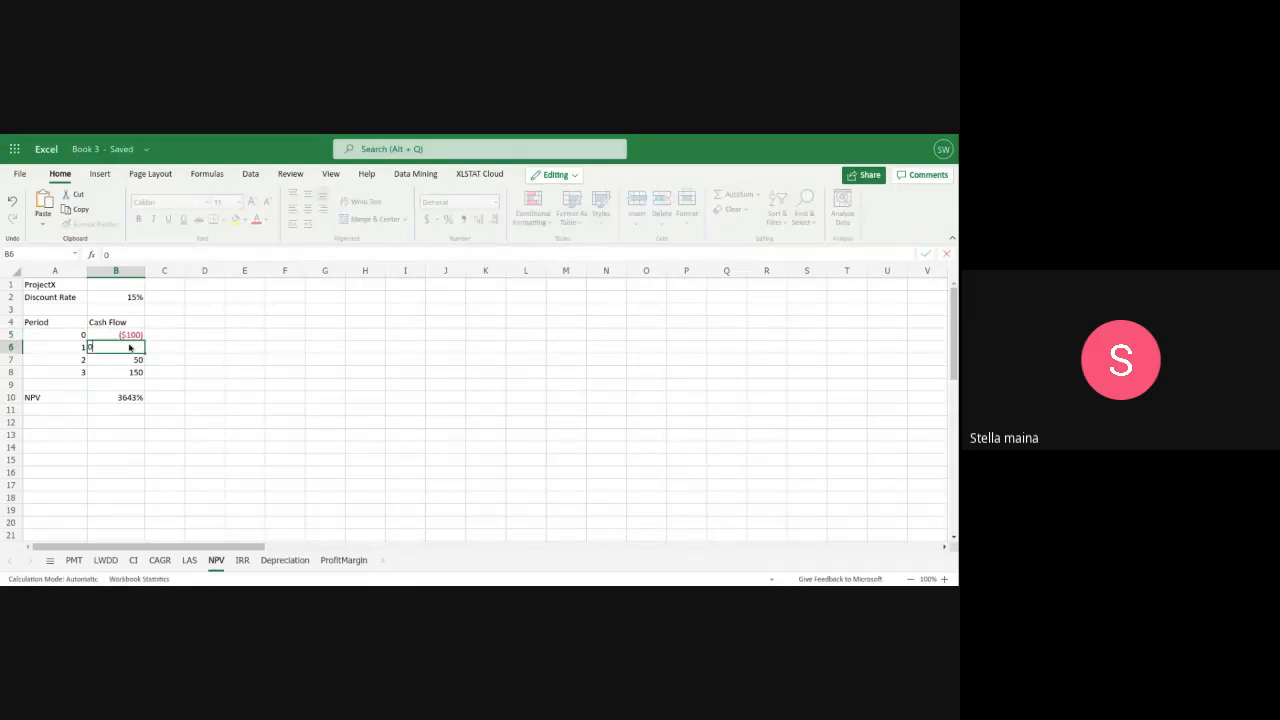
pyautogui.write('$')
pyautogui.press('BackSpace')
pyautogui.press('BackSpace')
pyautogui.write('$0')
# Enter the period 2 and period 3 cash flows as dollar amounts: $50 in B7 and $150 in B8
pyautogui.click(137, 362)
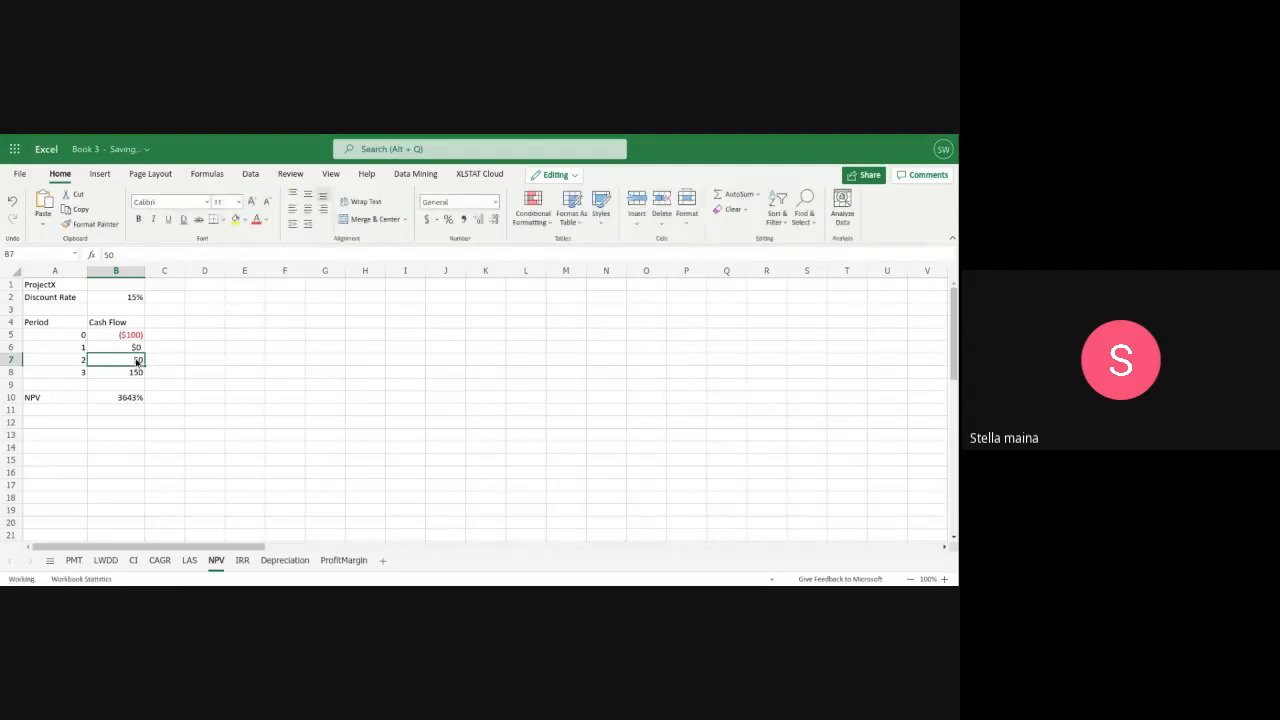
pyautogui.doubleClick(137, 362)
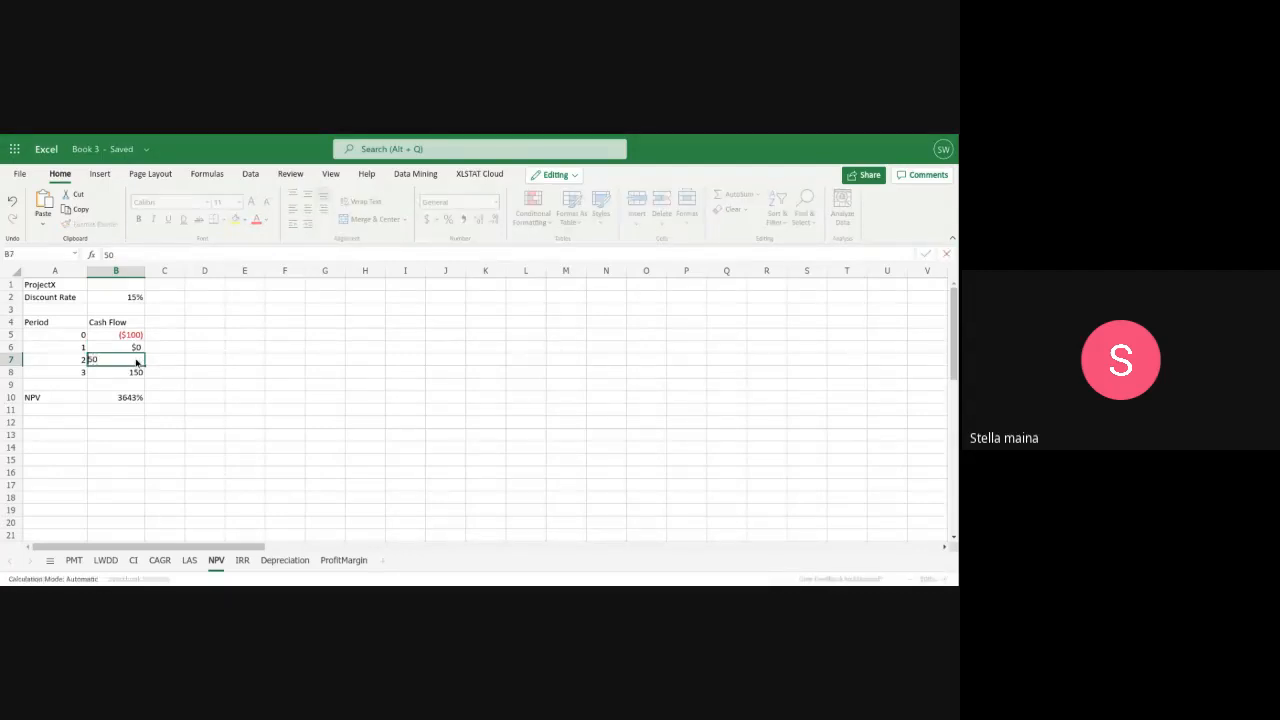
pyautogui.write('$')
pyautogui.click(108, 372)
pyautogui.doubleClick(120, 375)
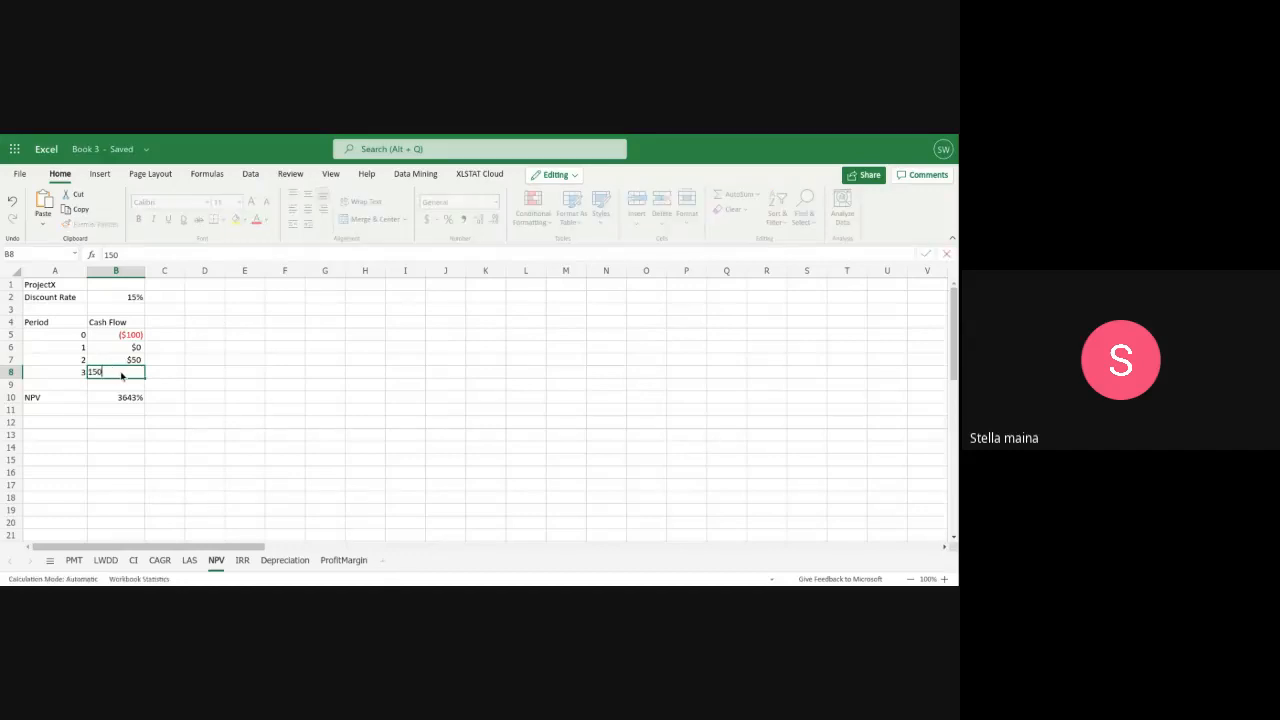
pyautogui.press('Home')
pyautogui.write('$')
# Review the cell references in the NPV formula in B10
pyautogui.doubleClick(118, 397)
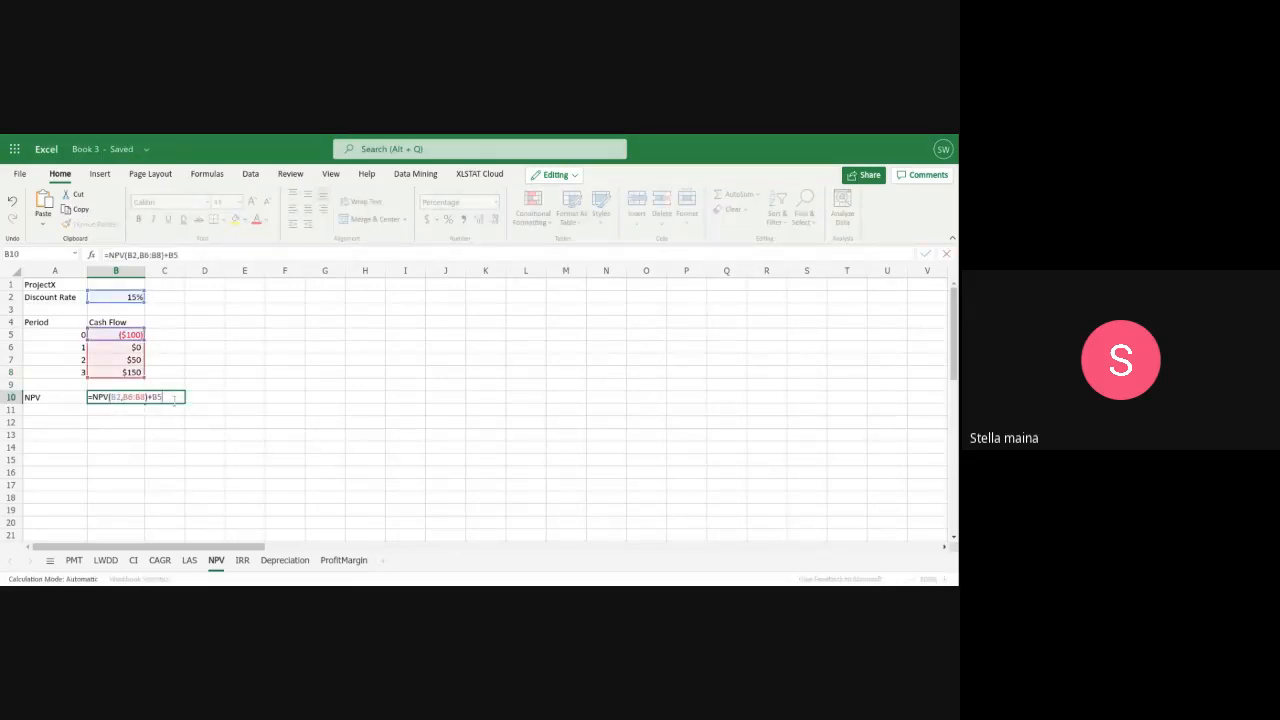
pyautogui.press('Return')
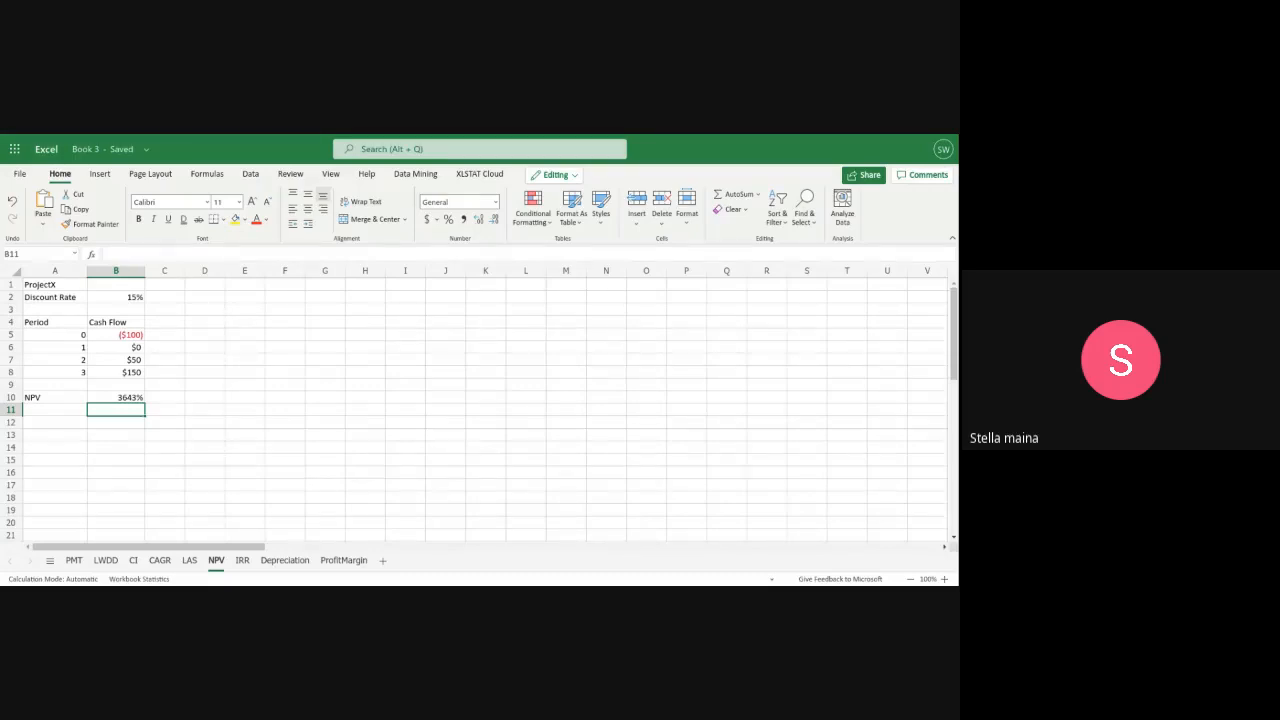
# Review the discount rate entry in B2 and the NPV formula in B10
pyautogui.click(120, 303)
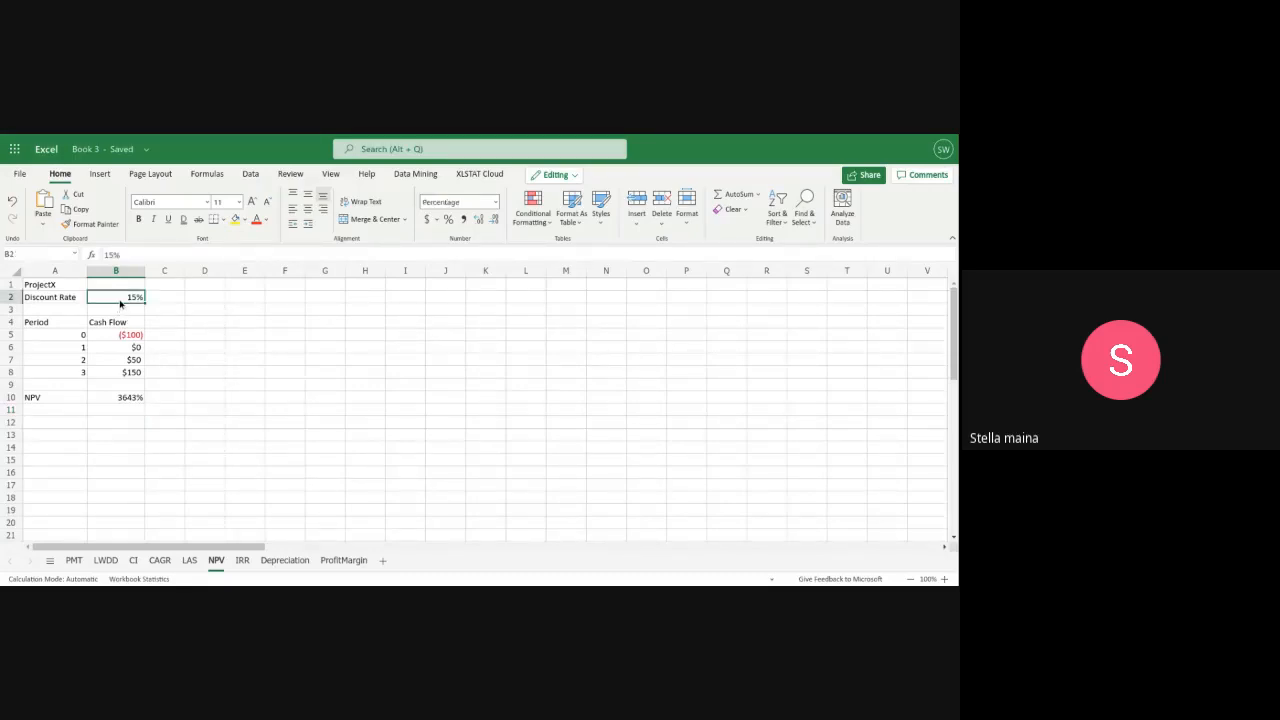
pyautogui.doubleClick(129, 298)
pyautogui.press('Left')
pyautogui.press('Left')
pyautogui.press('Left')
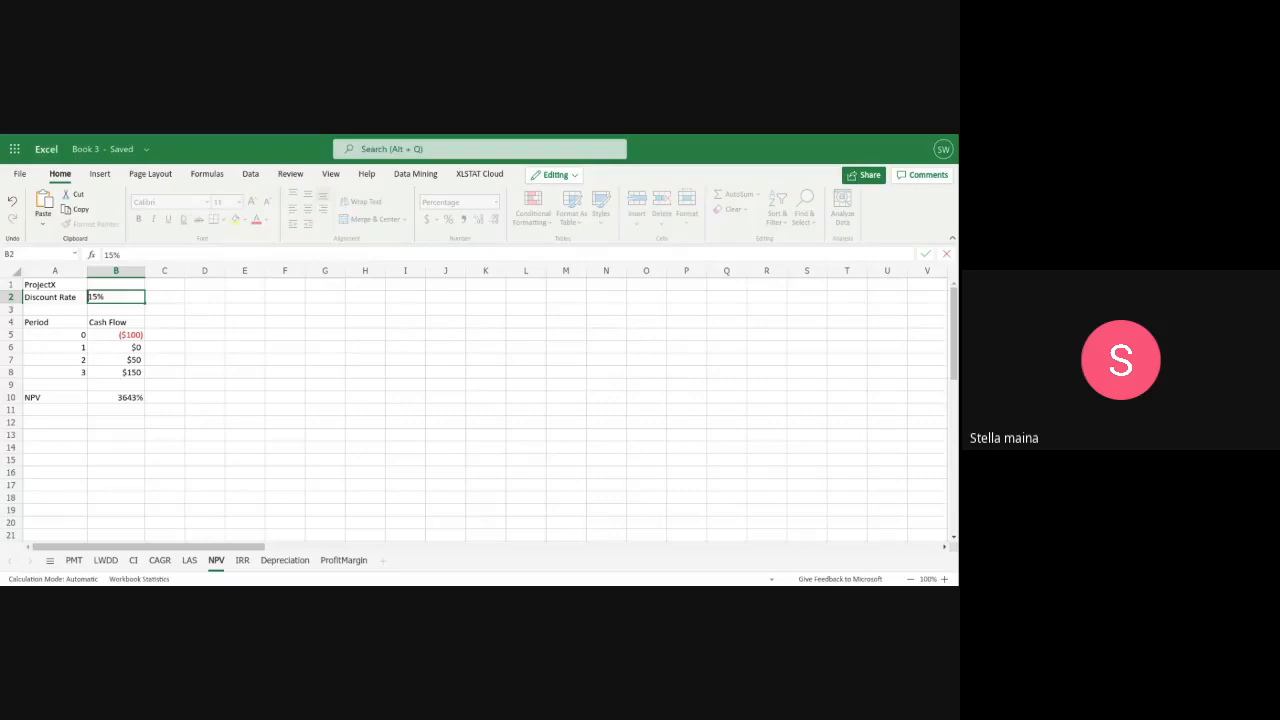
pyautogui.click(172, 401)
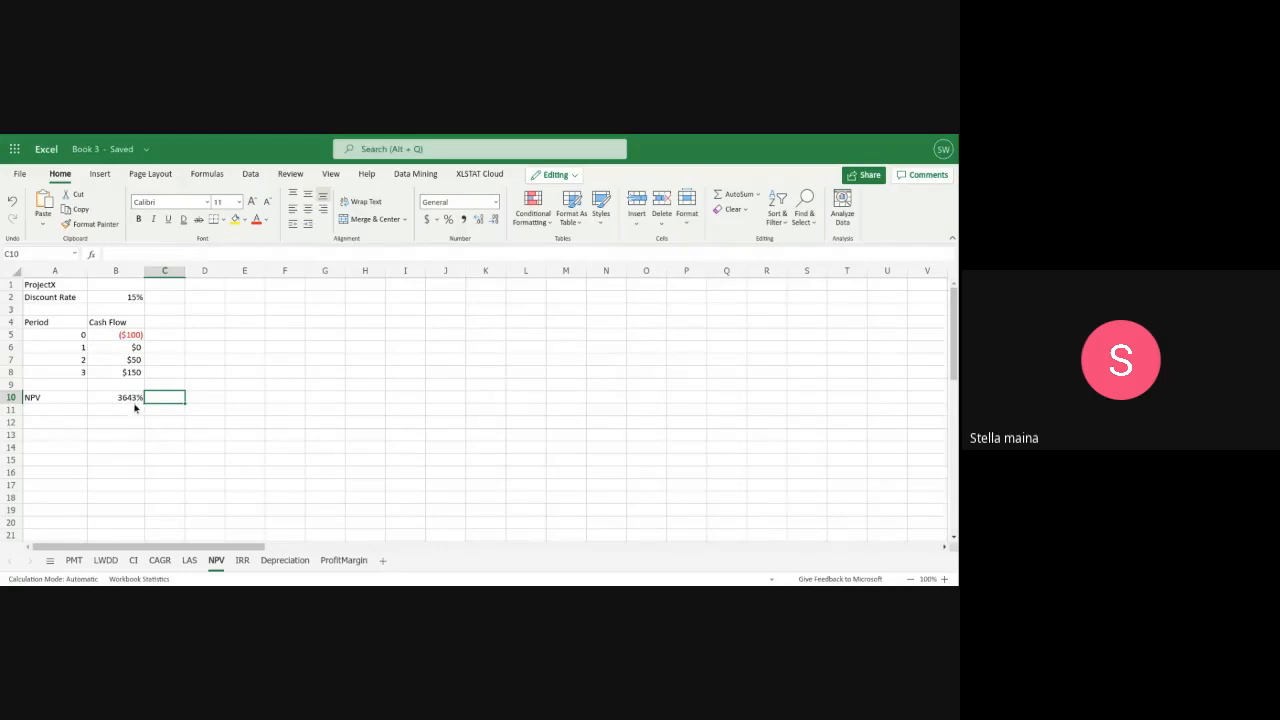
pyautogui.click(114, 399)
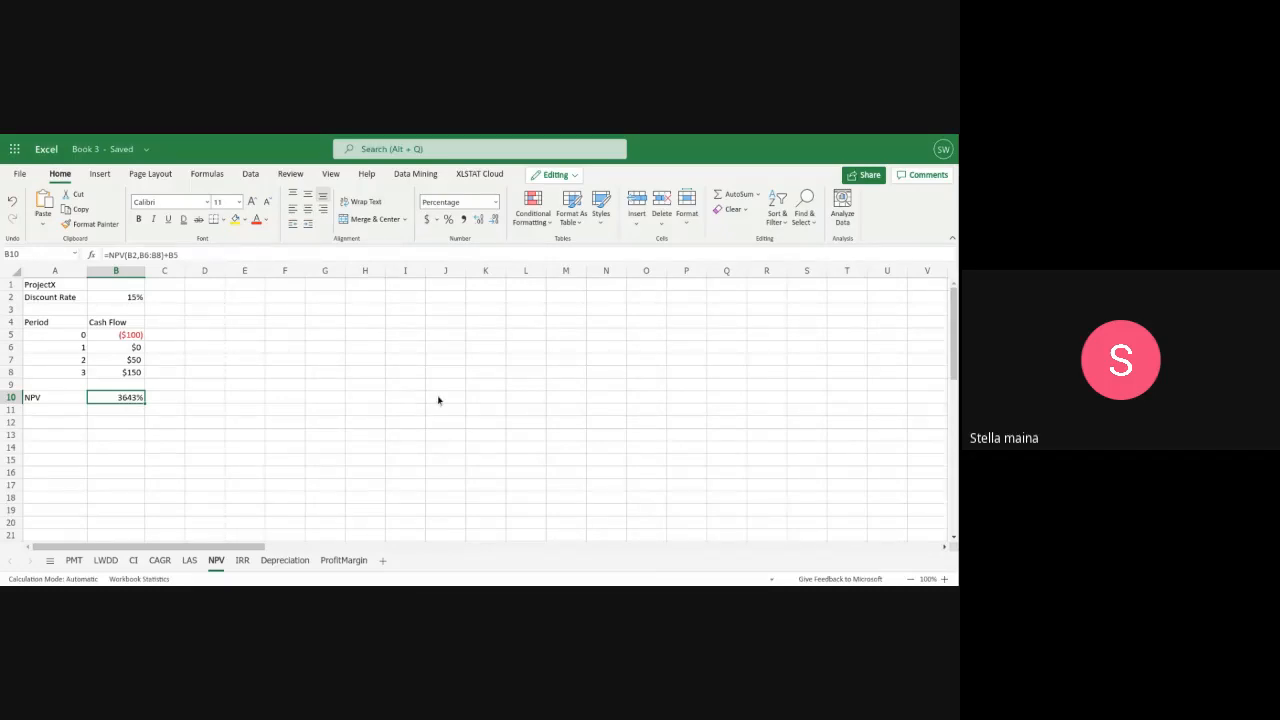
pyautogui.scroll(-1, 438, 400)
pyautogui.scroll(-2, 438, 400)
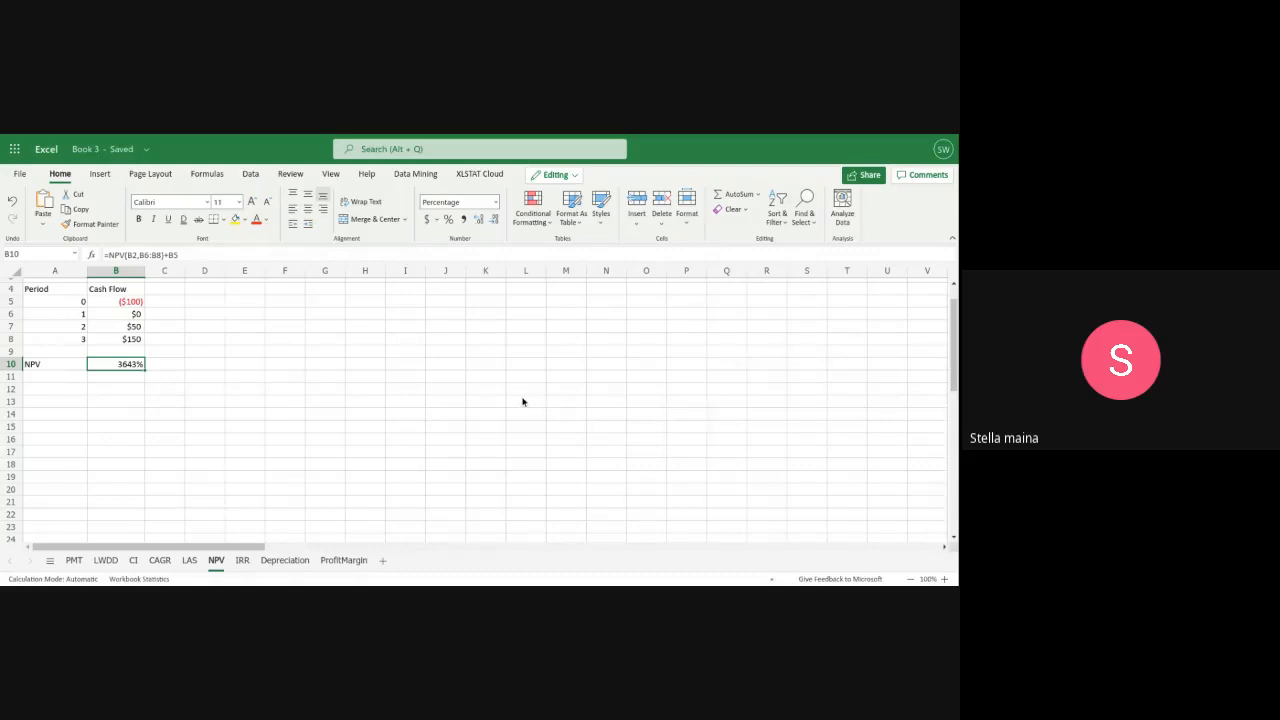
pyautogui.scroll(1, 338, 394)
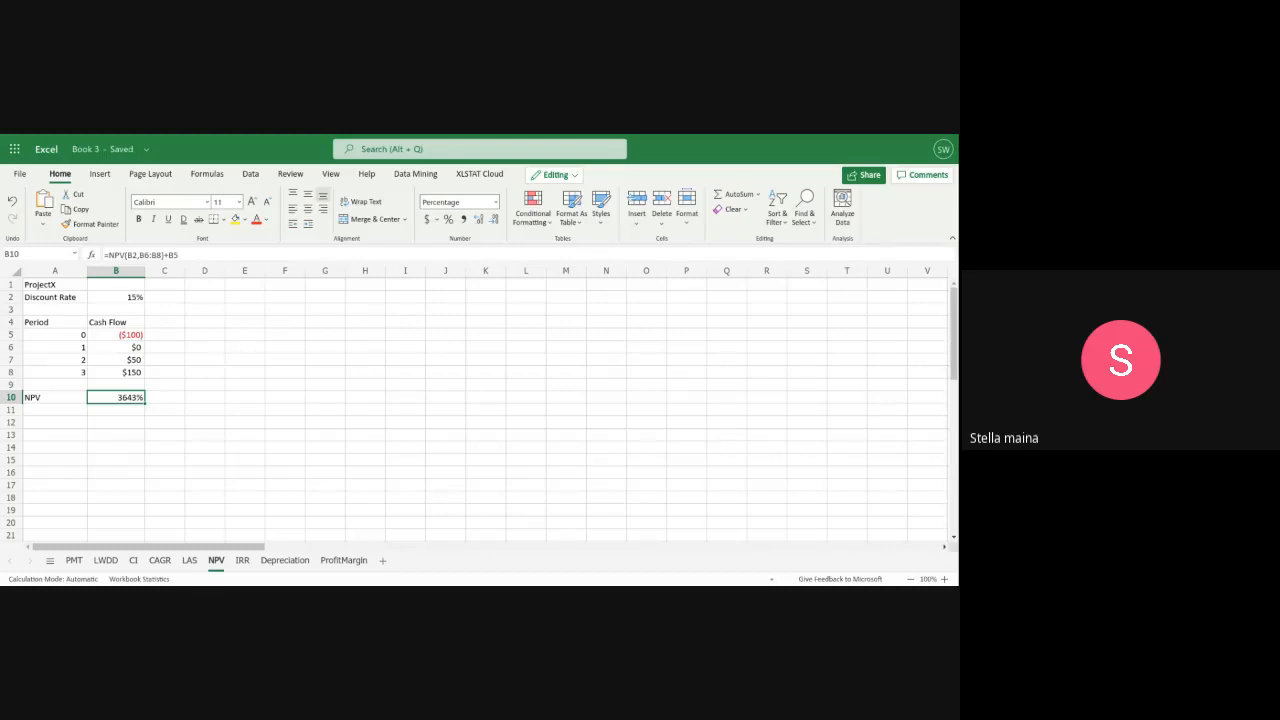
# Enter the title "Project Y" in D1 for a second project beside ProjectX
pyautogui.click(203, 322)
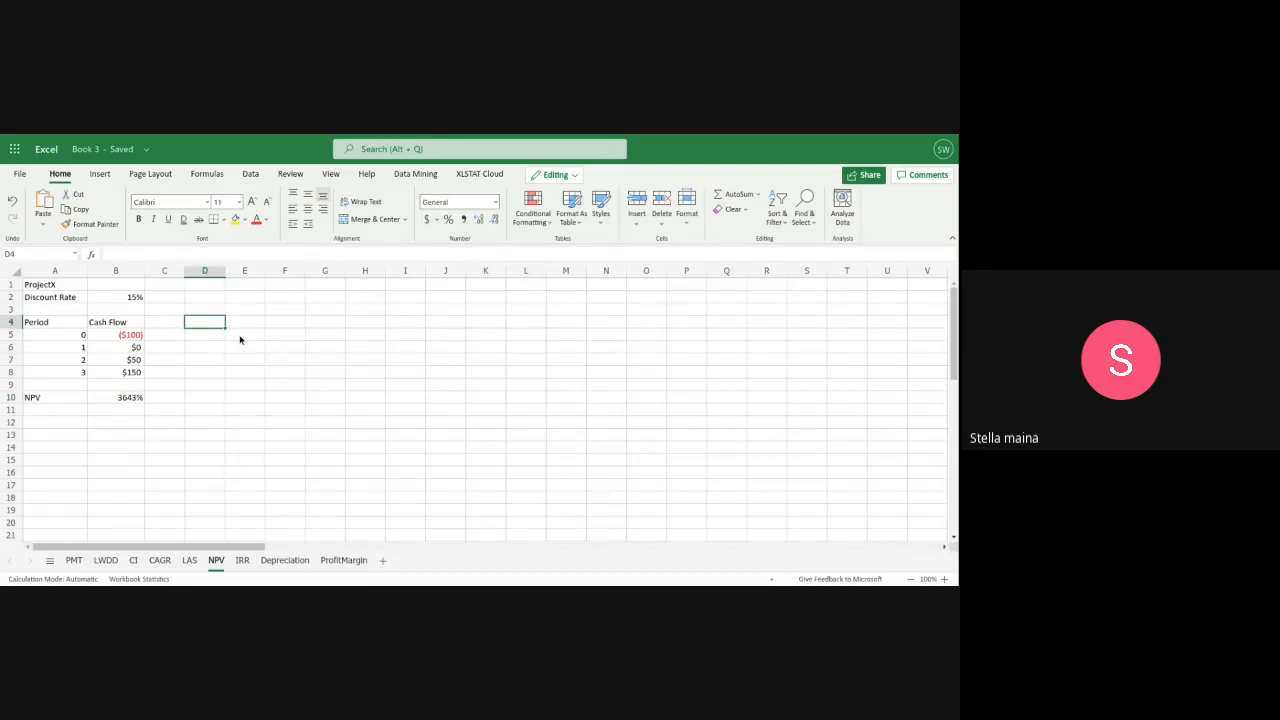
pyautogui.click(211, 287)
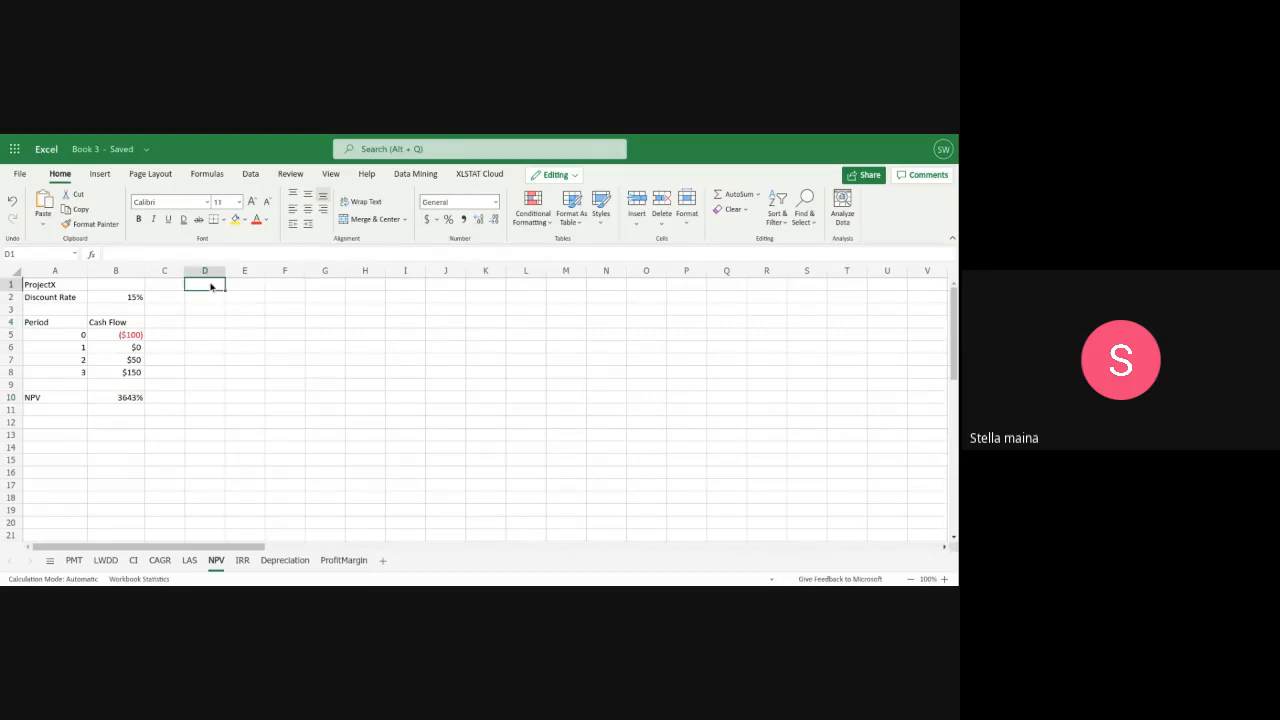
pyautogui.write('pRO')
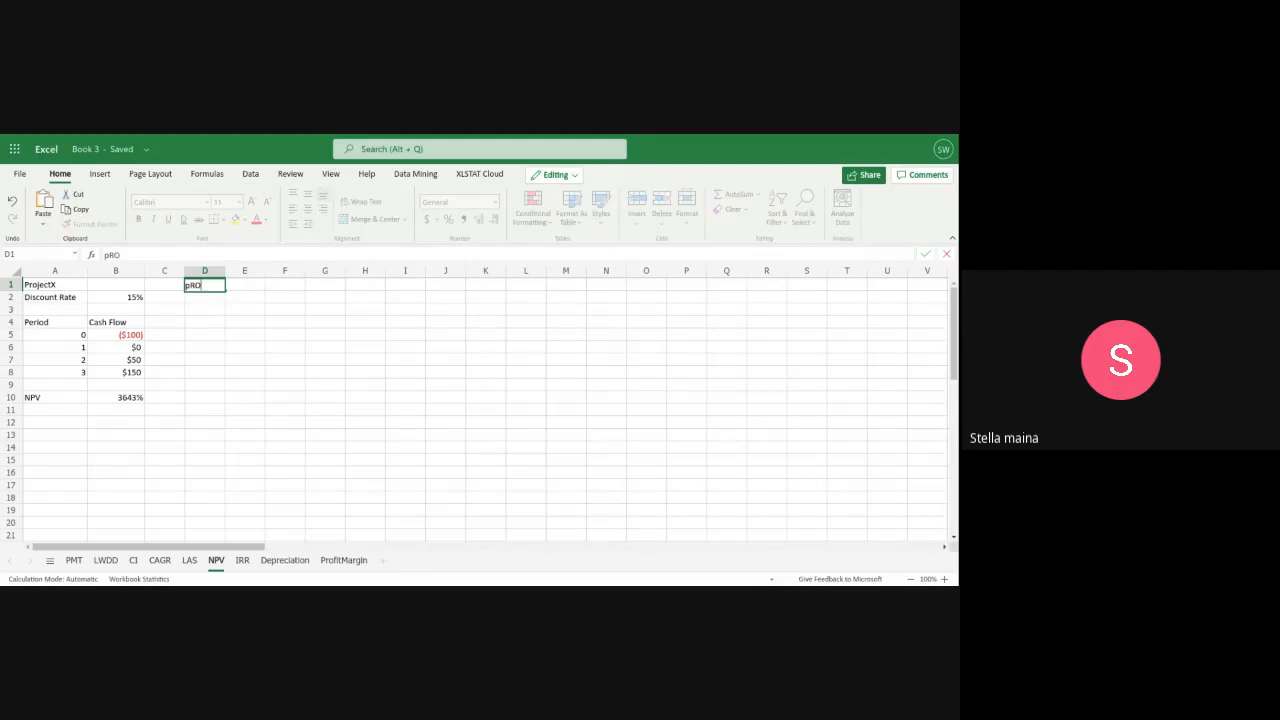
pyautogui.write('JECT')
pyautogui.press('BackSpace')
pyautogui.press('BackSpace')
pyautogui.press('BackSpace')
pyautogui.press('BackSpace')
pyautogui.press('BackSpace')
pyautogui.press('BackSpace')
pyautogui.write('Project Y')
# Enter the label "Discount Rate" in D2 under the Project Y title
pyautogui.click(211, 300)
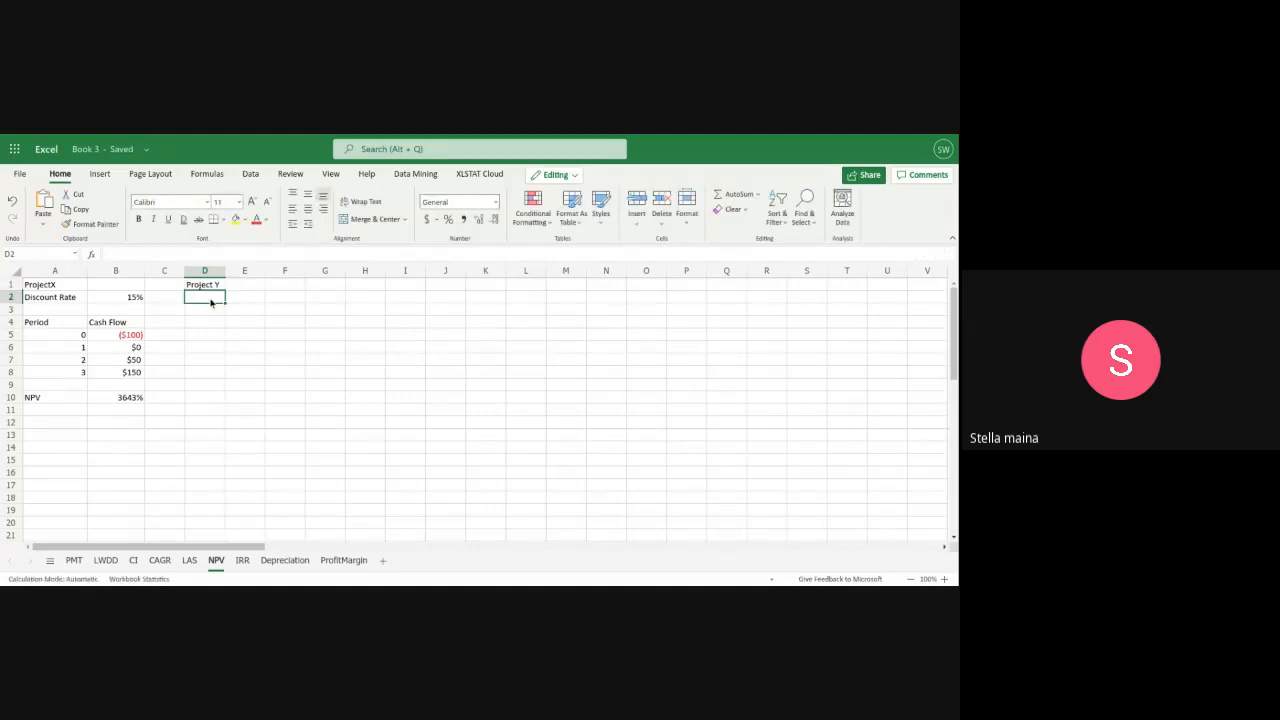
pyautogui.write('Dis')
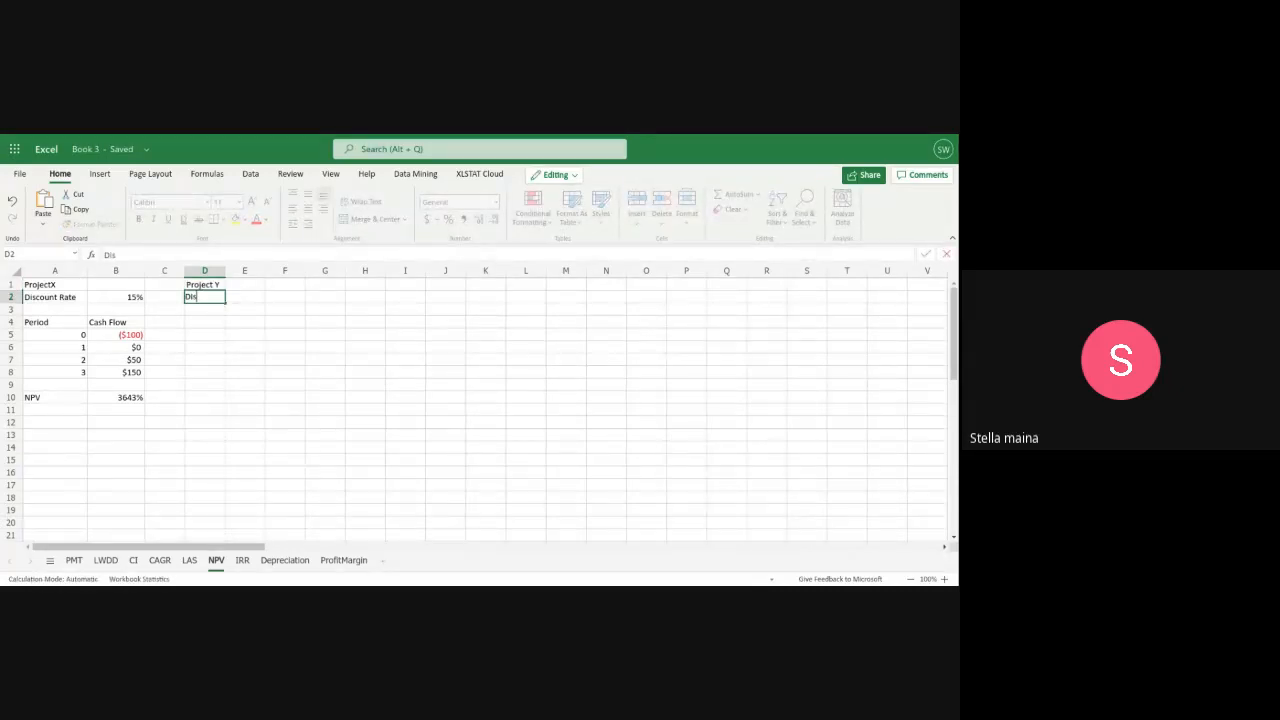
pyautogui.write('count Rate')
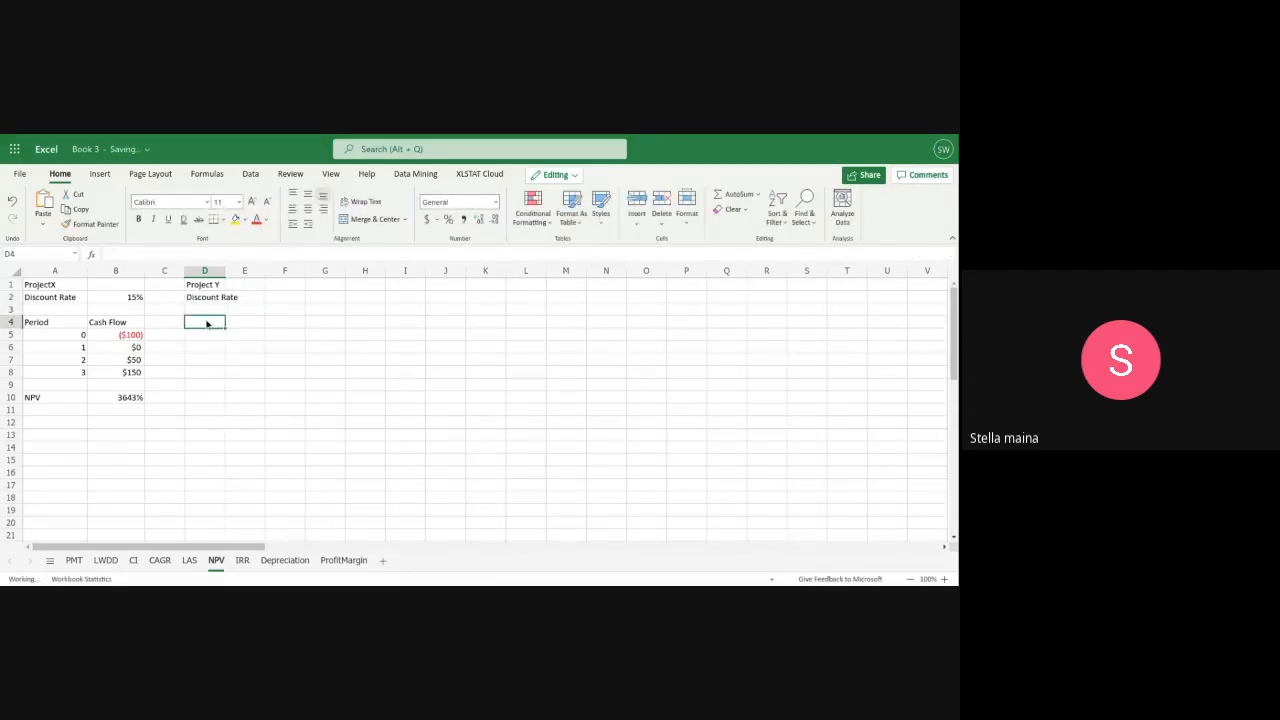
# Add the Project Y column headers: "Period" in D4 and "Cashflow" in E4
pyautogui.write('Per')
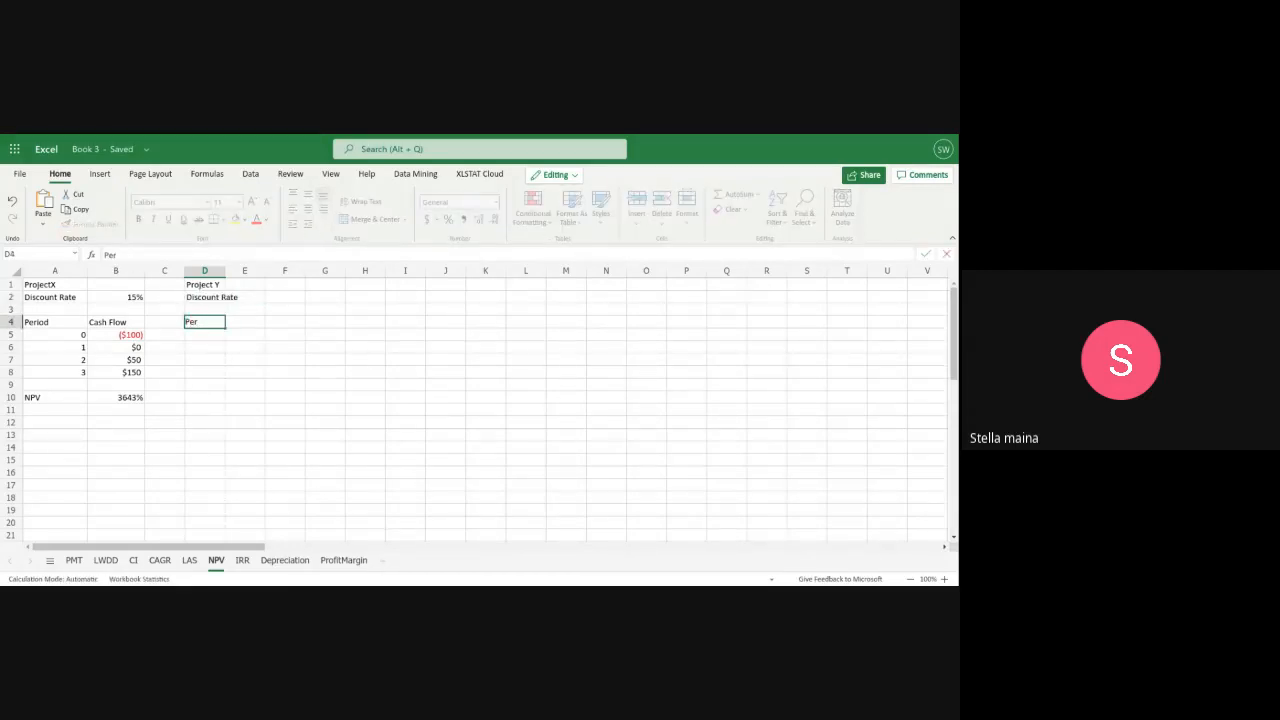
pyautogui.write('iod')
pyautogui.click(254, 322)
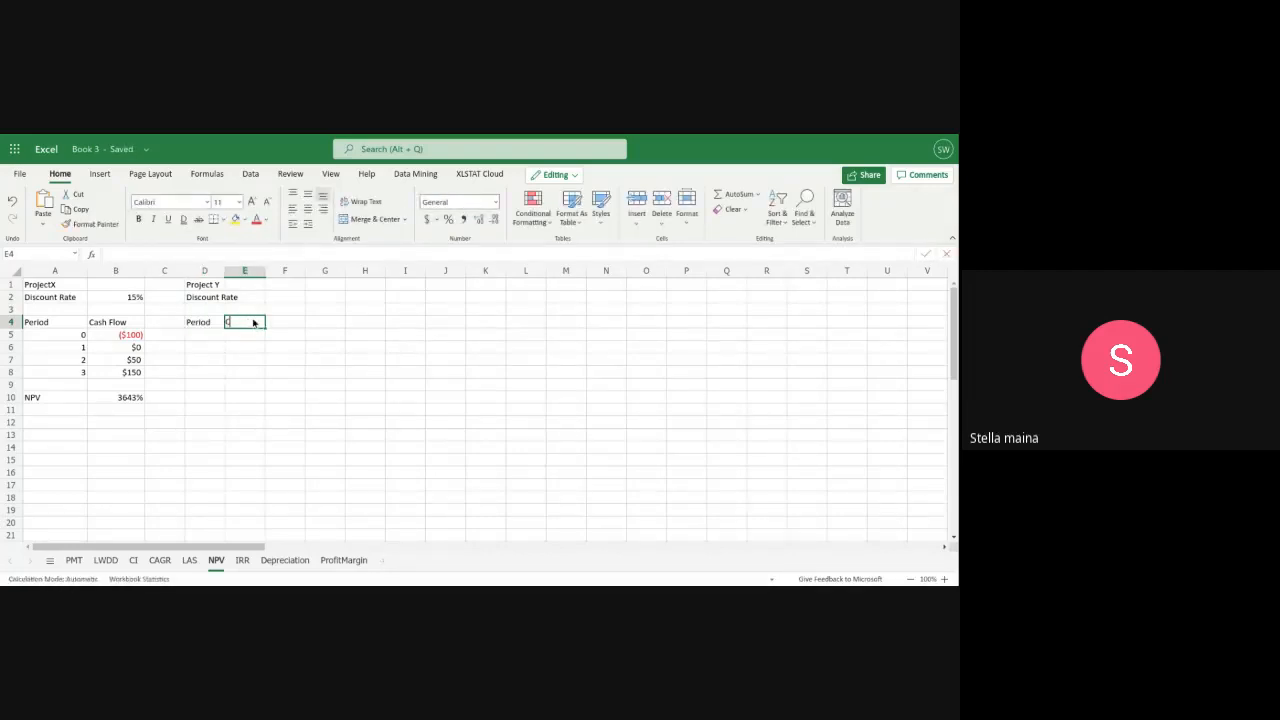
pyautogui.write('Cashflo')
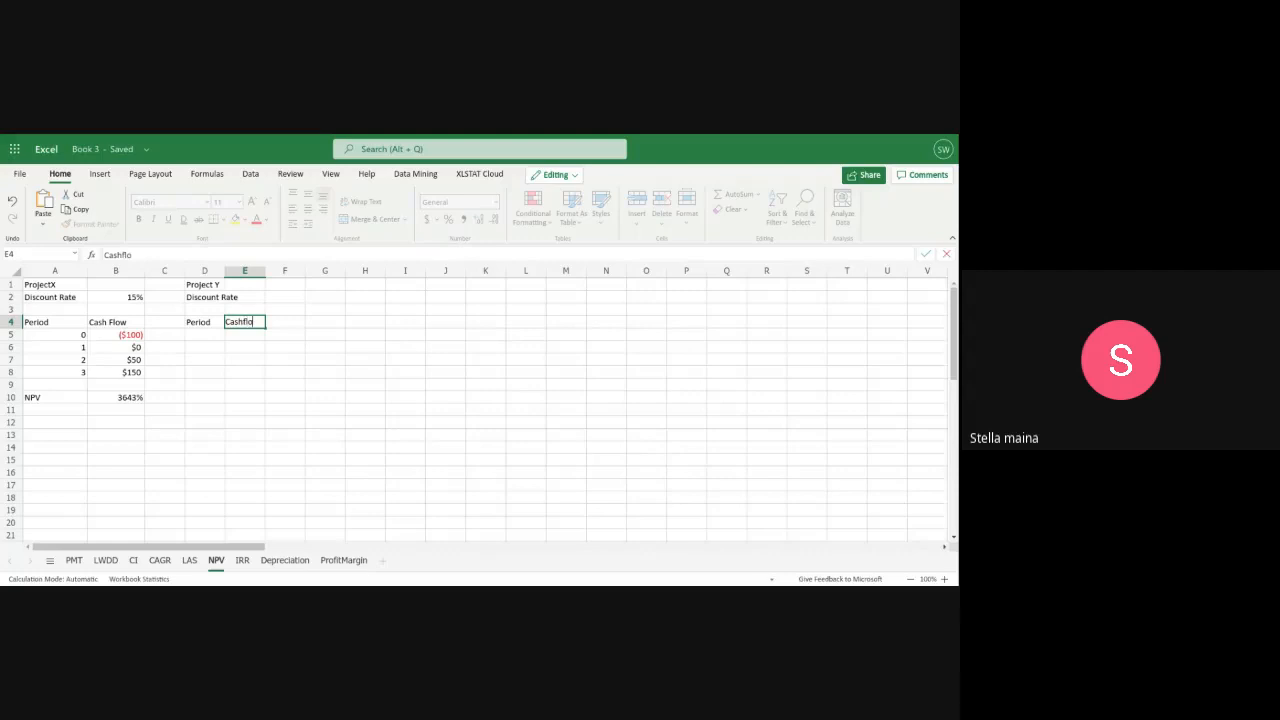
pyautogui.write('w')
# Widen column D so that the Discount Rate label fits fully inside it
pyautogui.click(221, 275)
pyautogui.moveTo(225, 275); pyautogui.dragTo(237, 277)
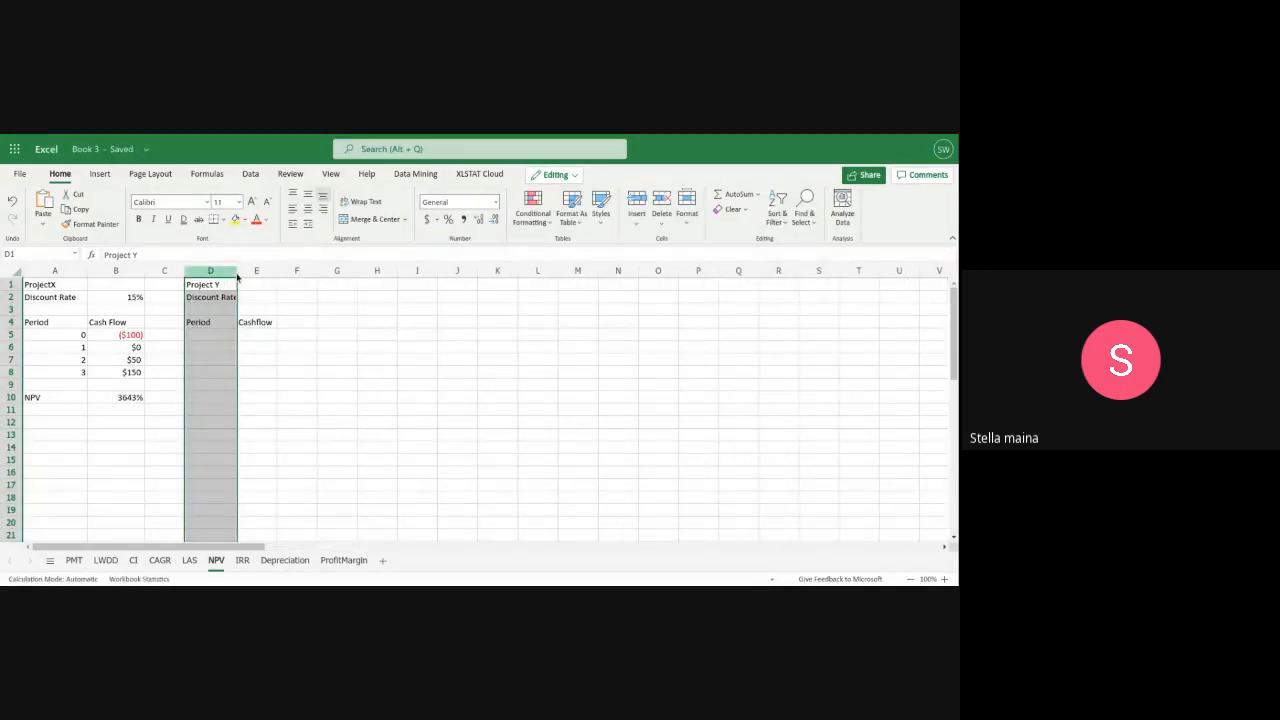
pyautogui.moveTo(237, 276); pyautogui.dragTo(252, 279)
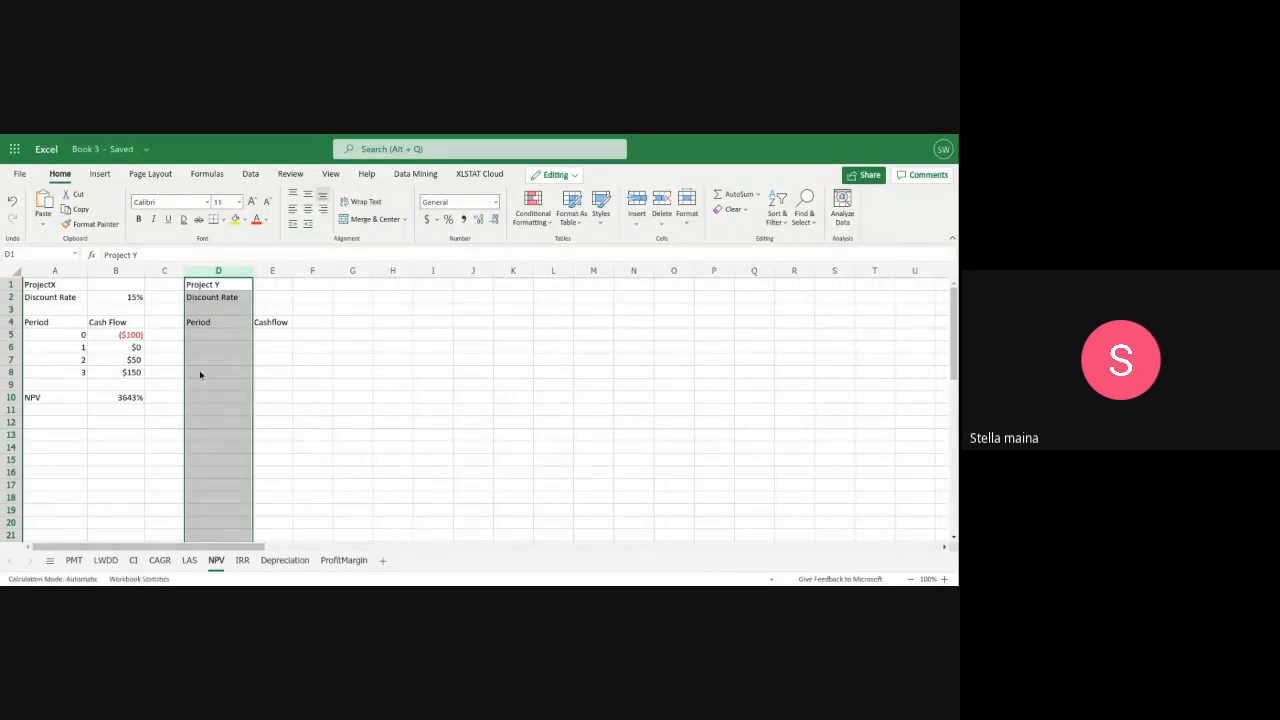
# Fill in Project Y's periods 0, 1, 2 and 3 in D5 through D8
pyautogui.click(215, 335)
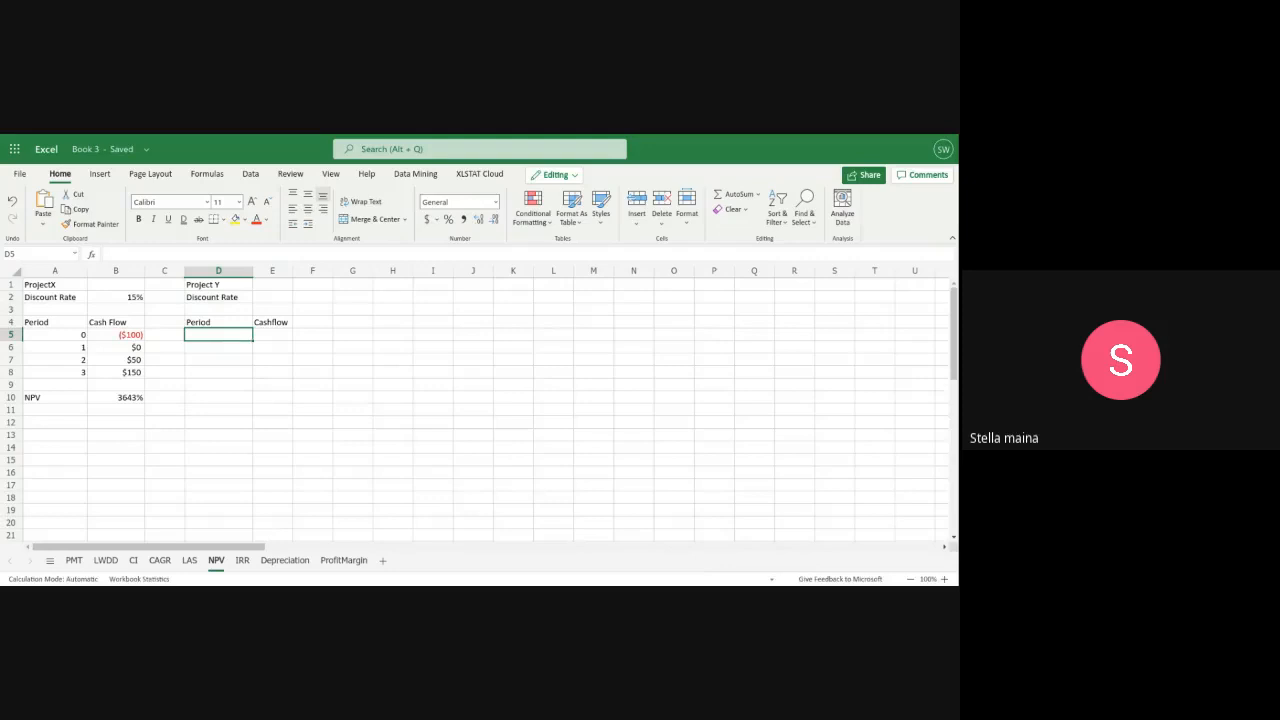
pyautogui.write('0')
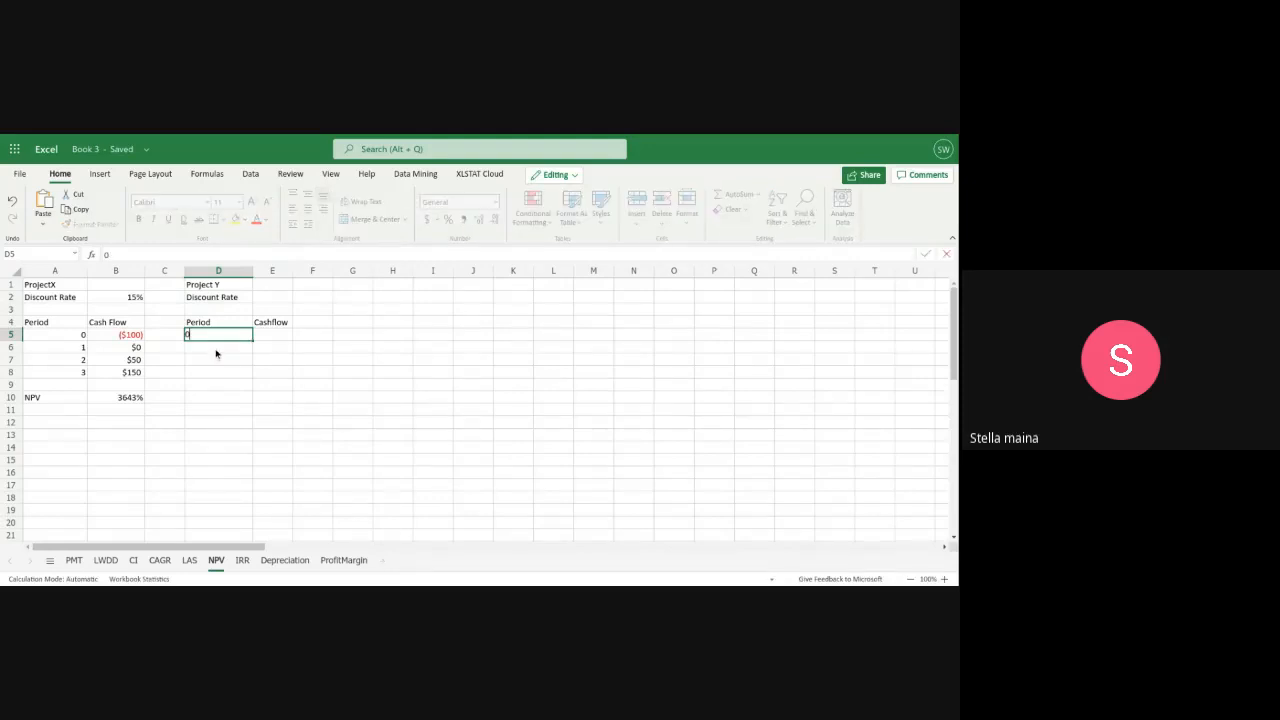
pyautogui.press('Return')
pyautogui.write('1')
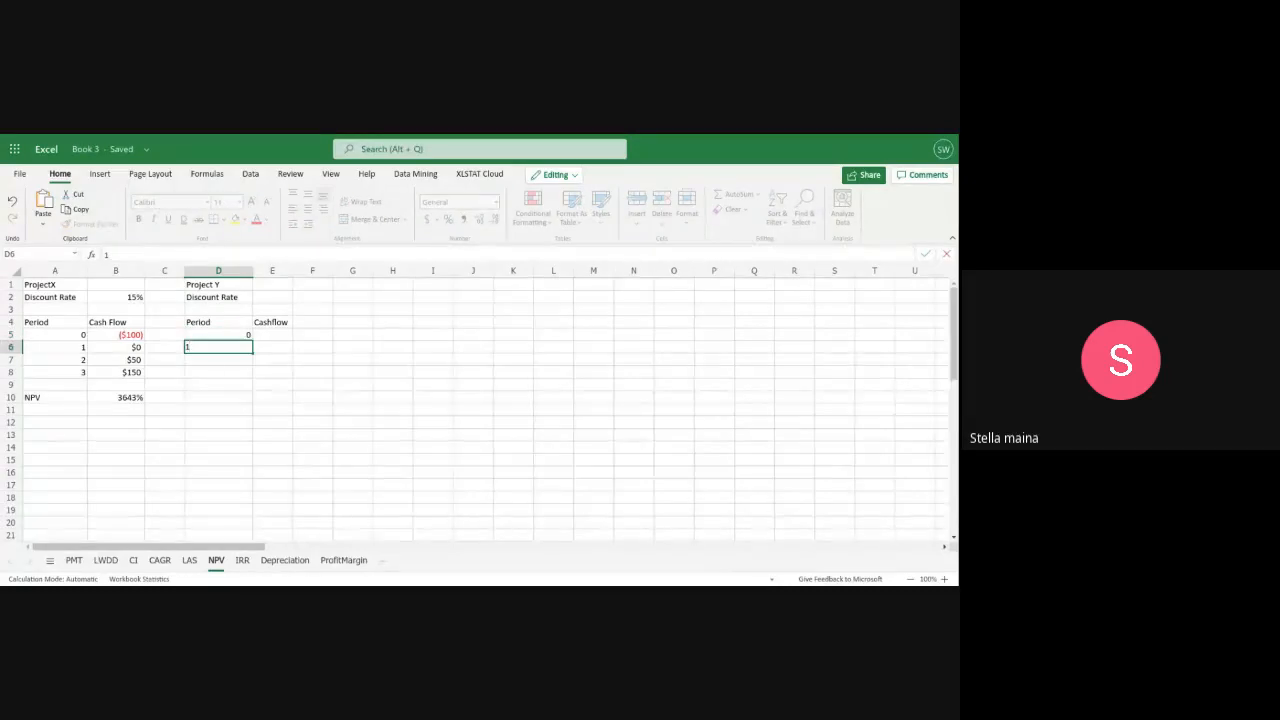
pyautogui.press('Return')
pyautogui.write('2')
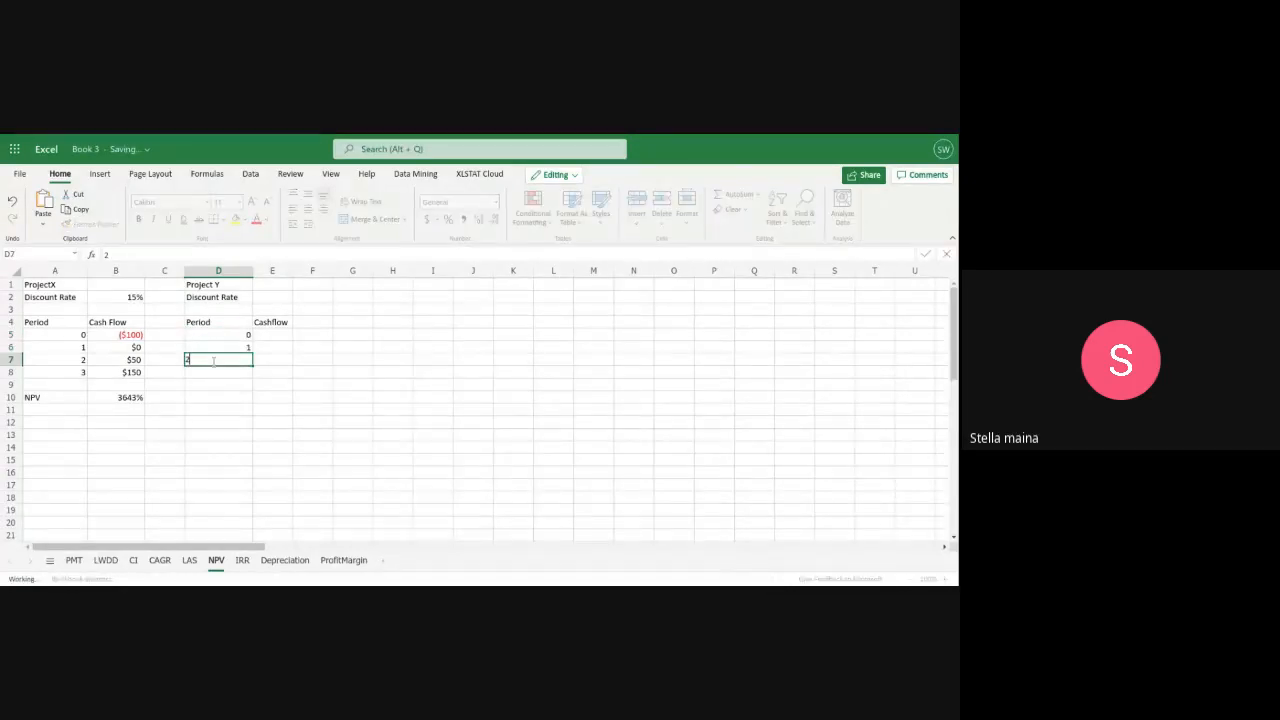
pyautogui.press('Return')
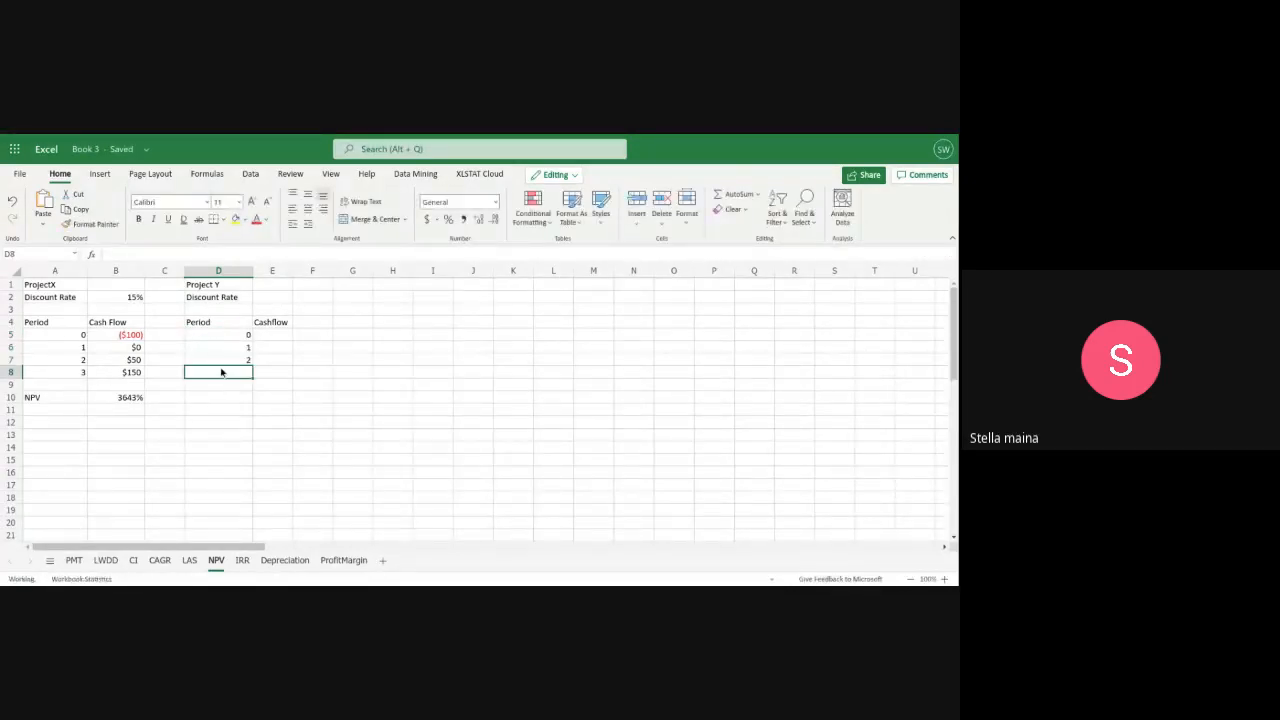
pyautogui.write('3')
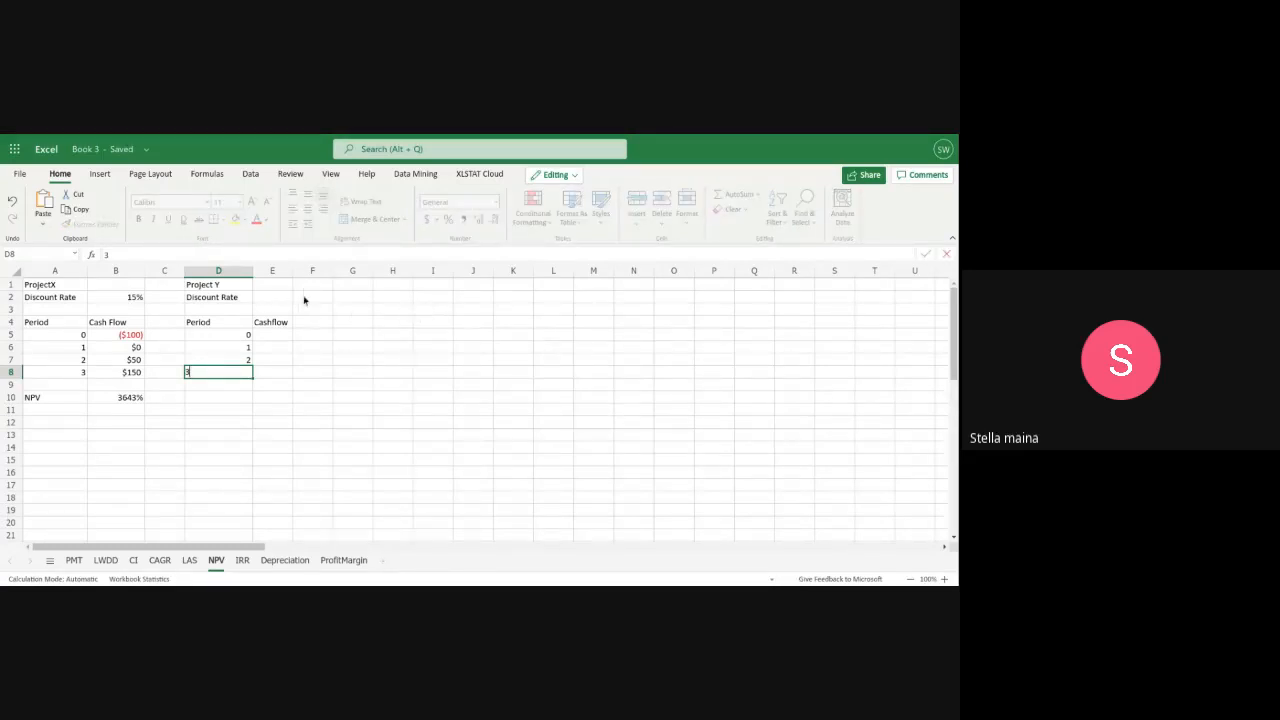
# Set Project Y's discount rate to 15% in E2
pyautogui.click(265, 298)
pyautogui.write('15')
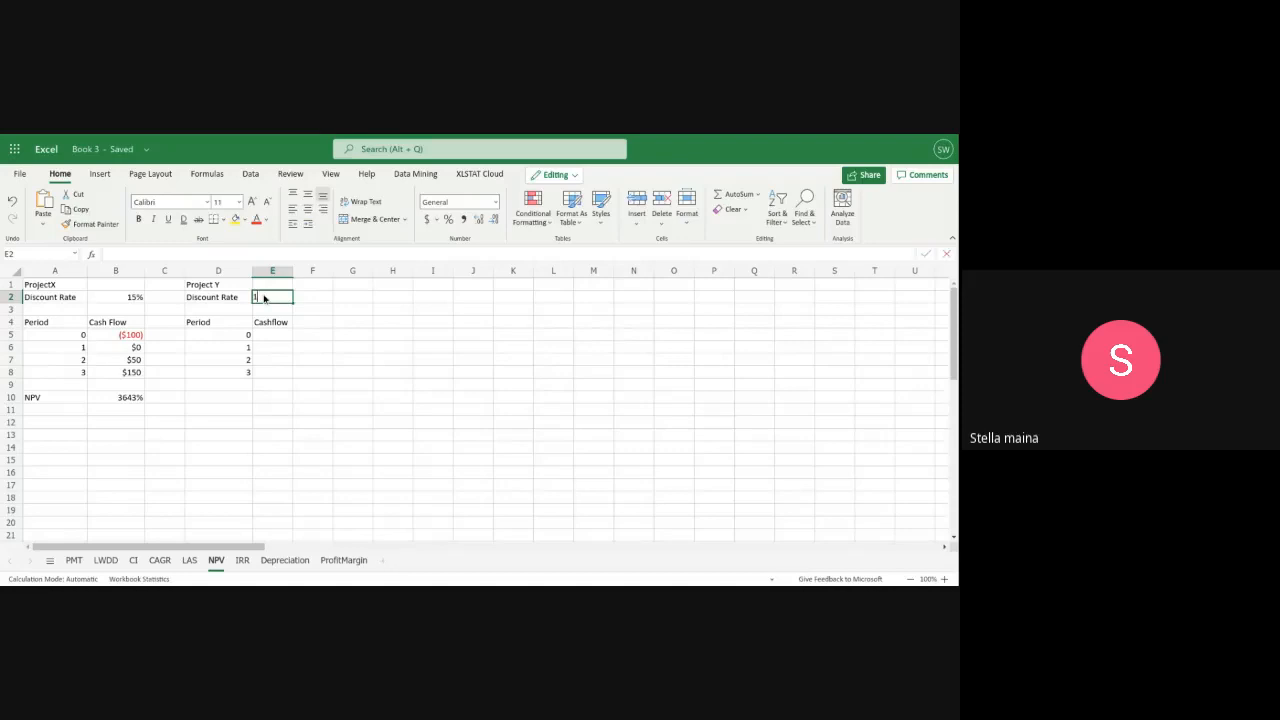
pyautogui.write('%')
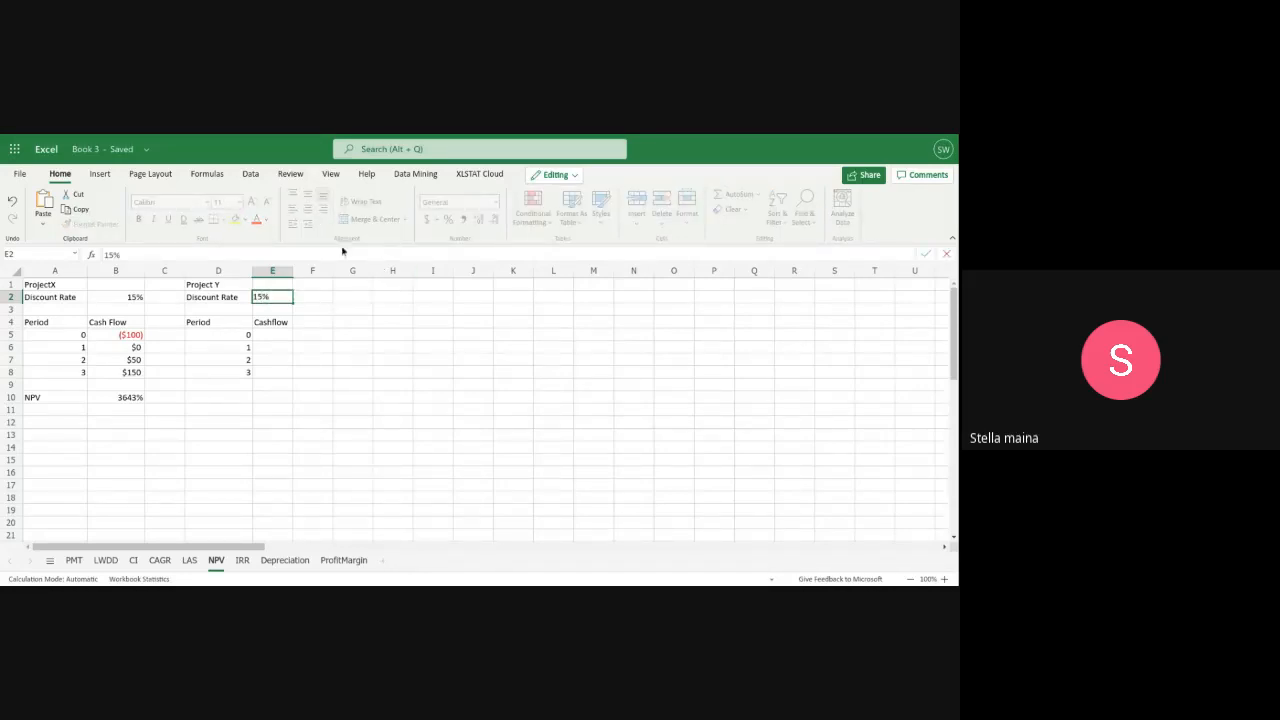
# Enter Project Y's first two cash flows: ($100) in E5 for period 0 and 150 in E6 for period 1
pyautogui.click(269, 335)
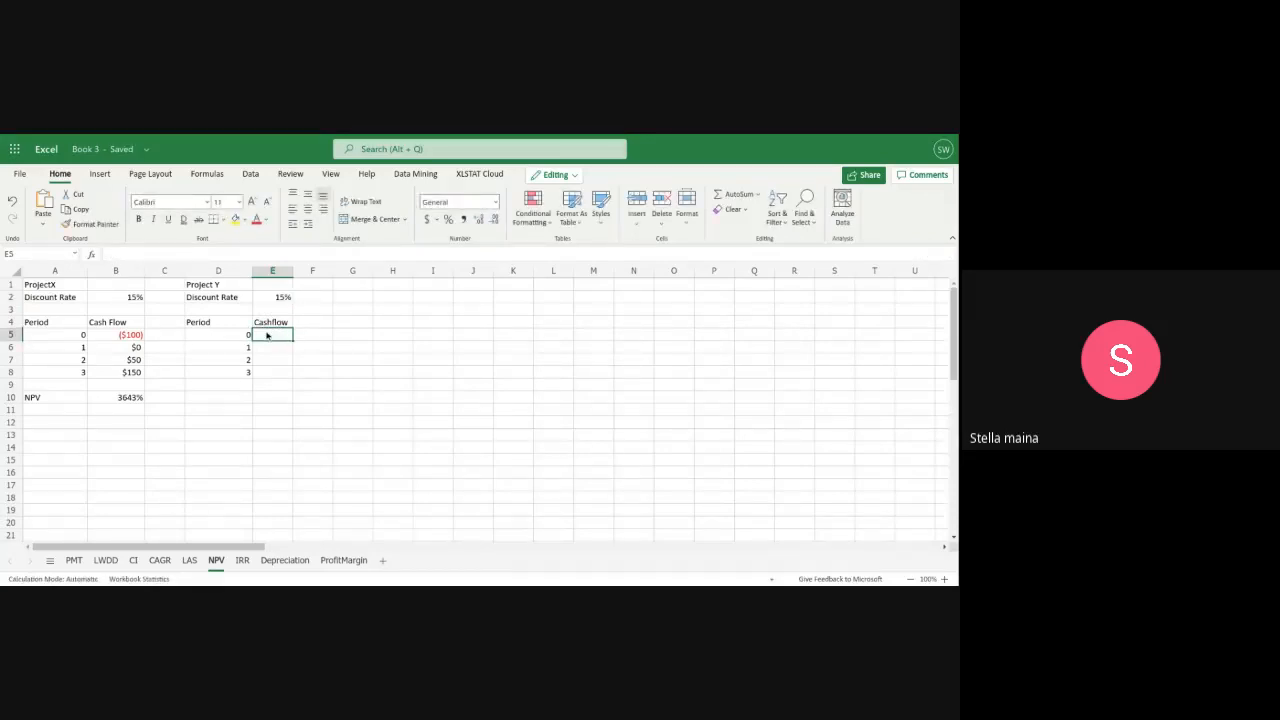
pyautogui.write('(')
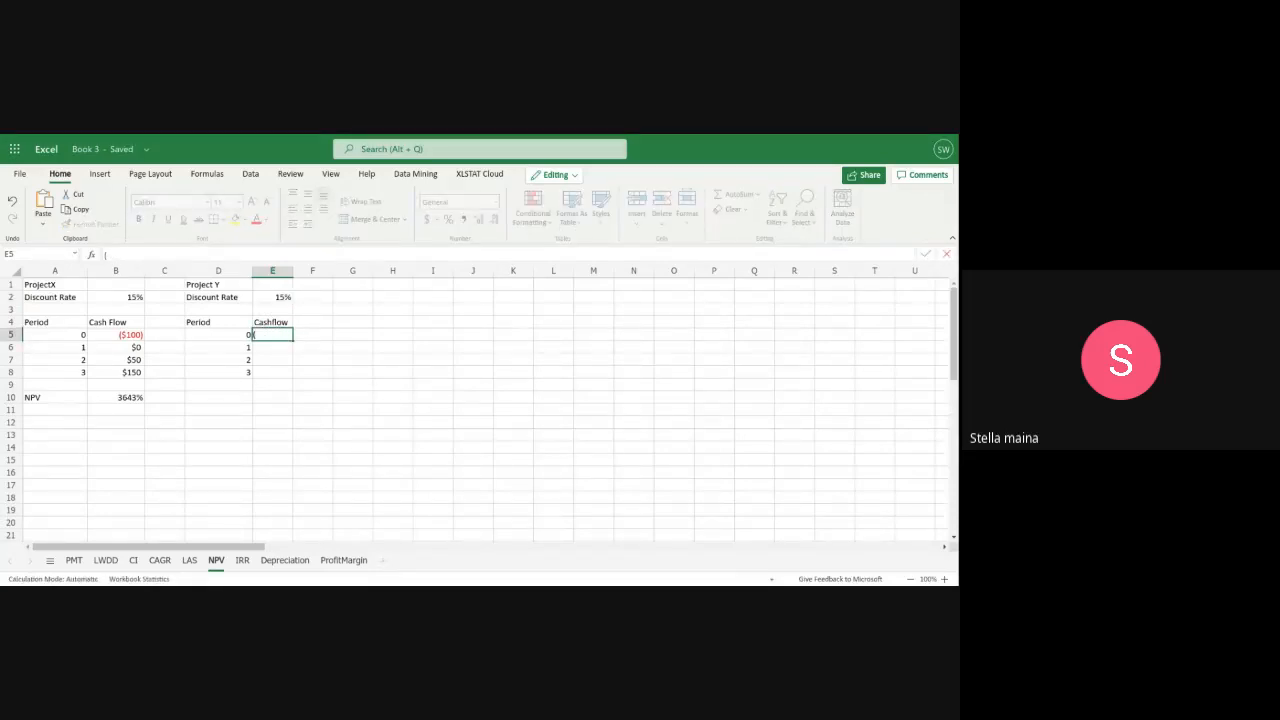
pyautogui.write('$100)')
pyautogui.click(287, 349)
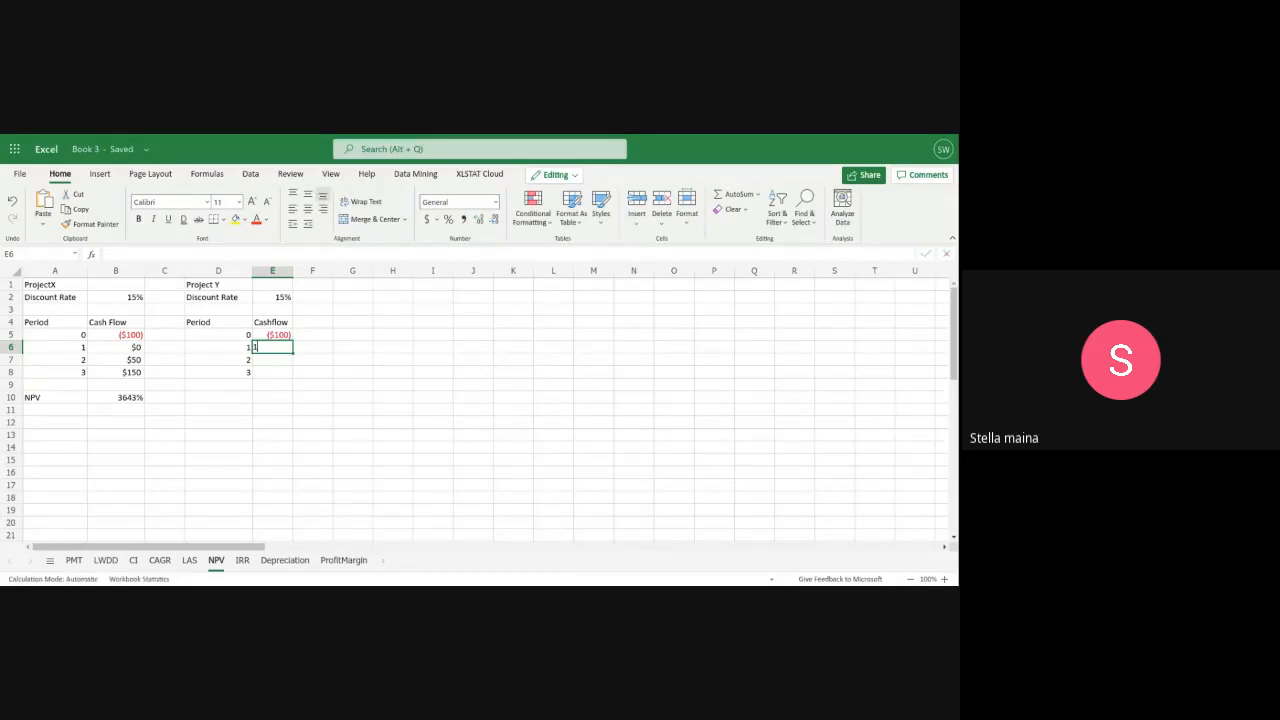
pyautogui.write('150')
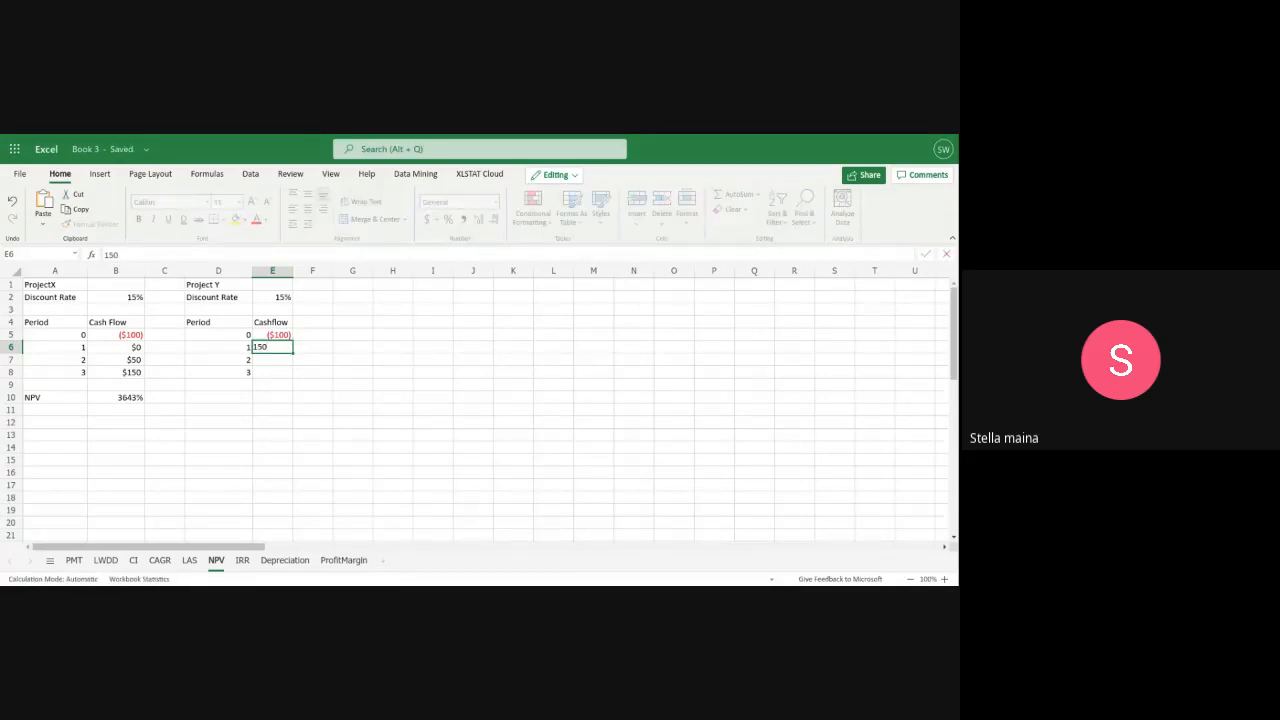
# Enter Project Y's remaining cash flows: 50 in E7 for period 2 and 0 in E8 for period 3
pyautogui.click(270, 364)
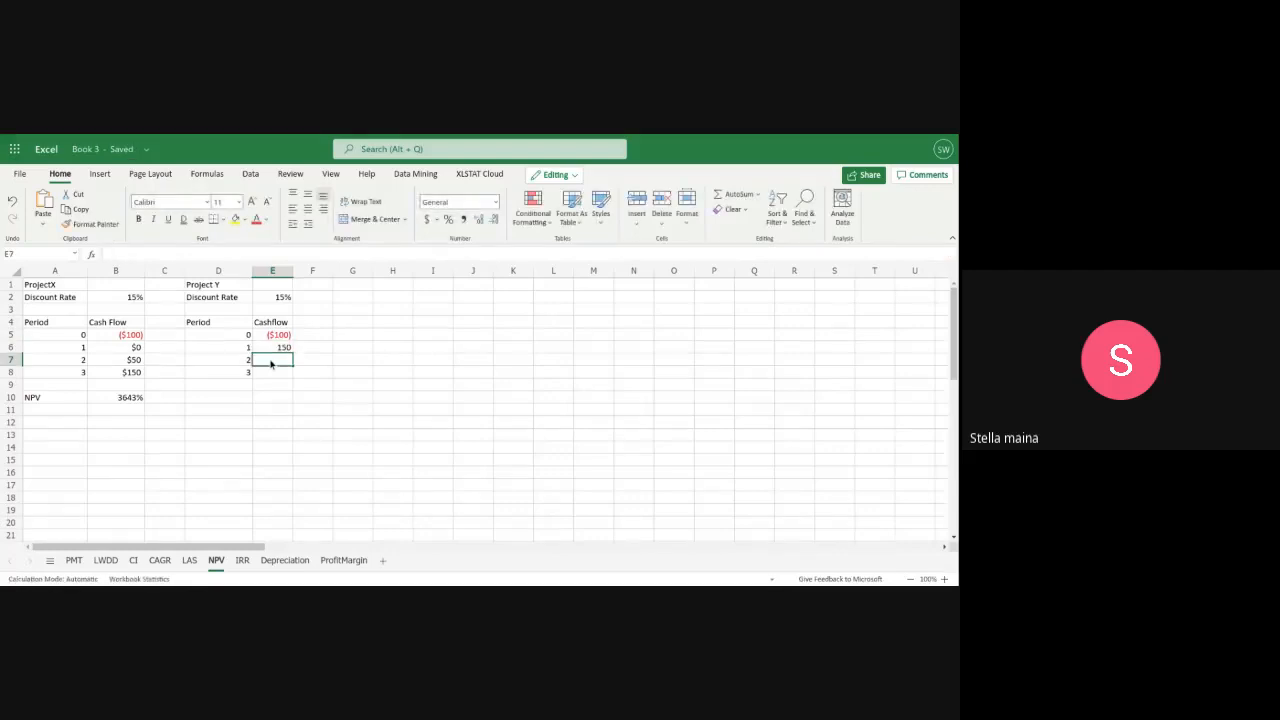
pyautogui.write('50')
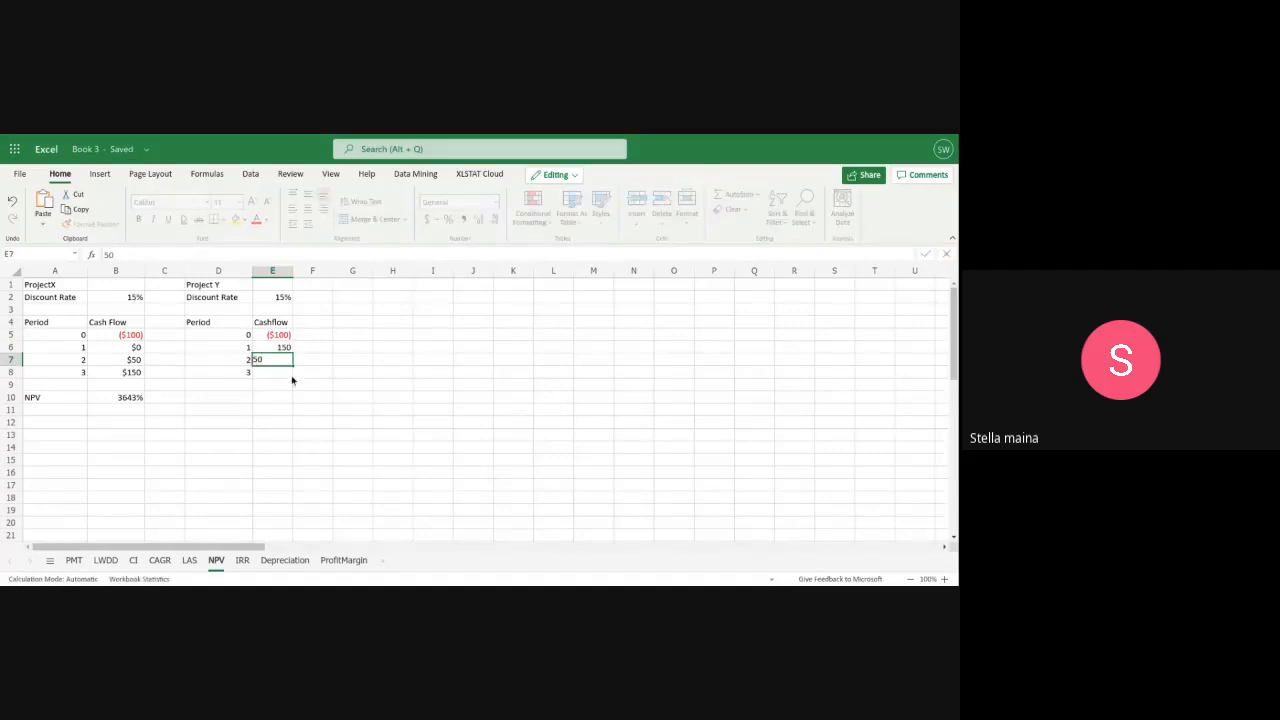
pyautogui.click(283, 373)
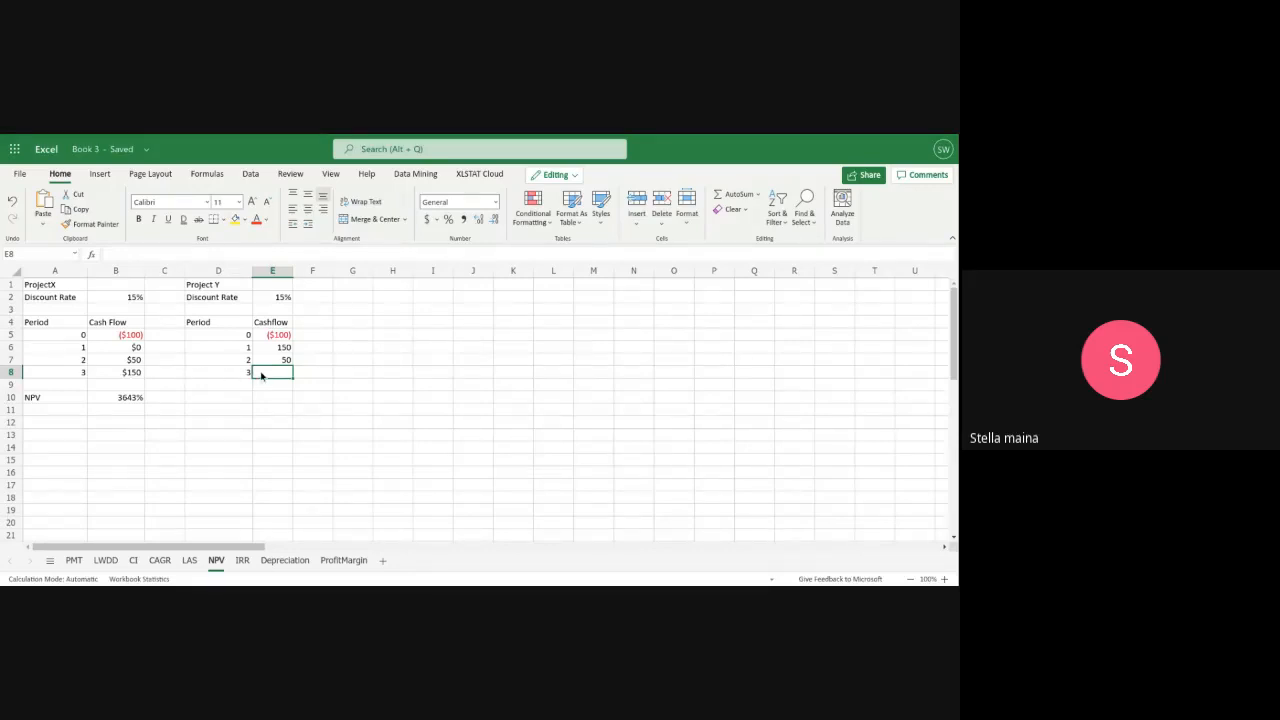
pyautogui.write('0')
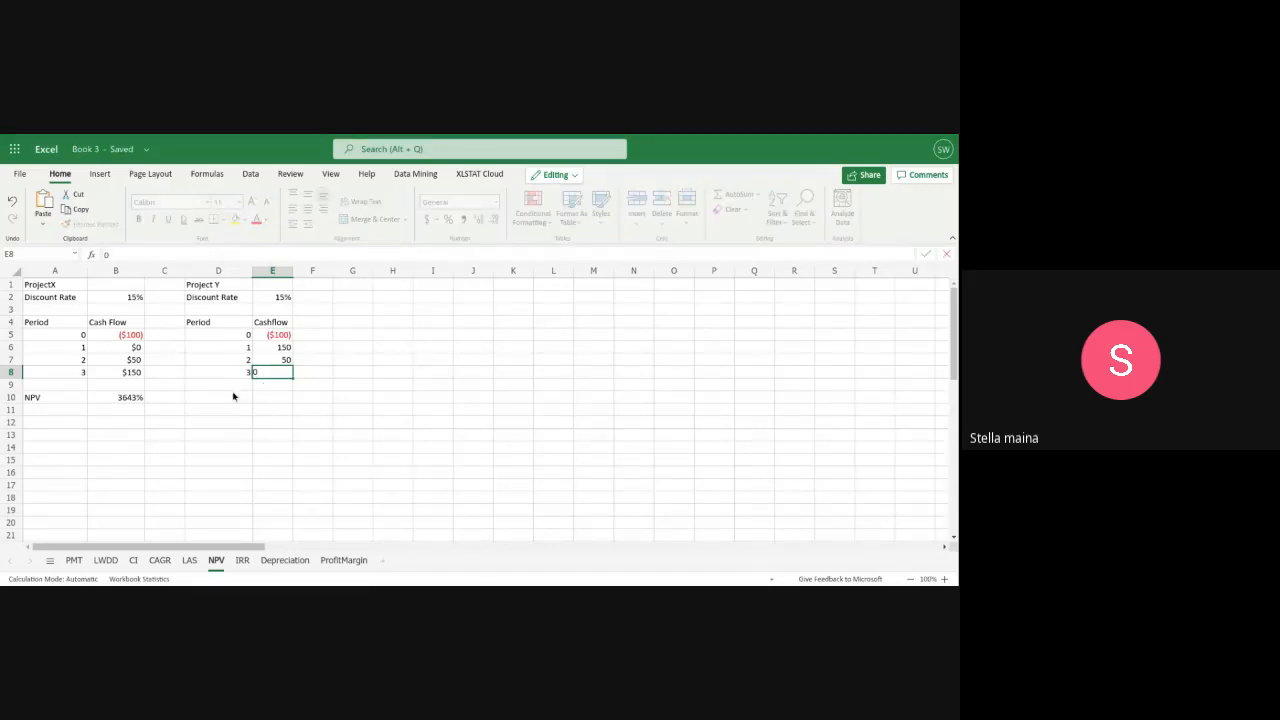
# Add the label "NPV" in D10 below Project Y's cash flow table
pyautogui.click(215, 398)
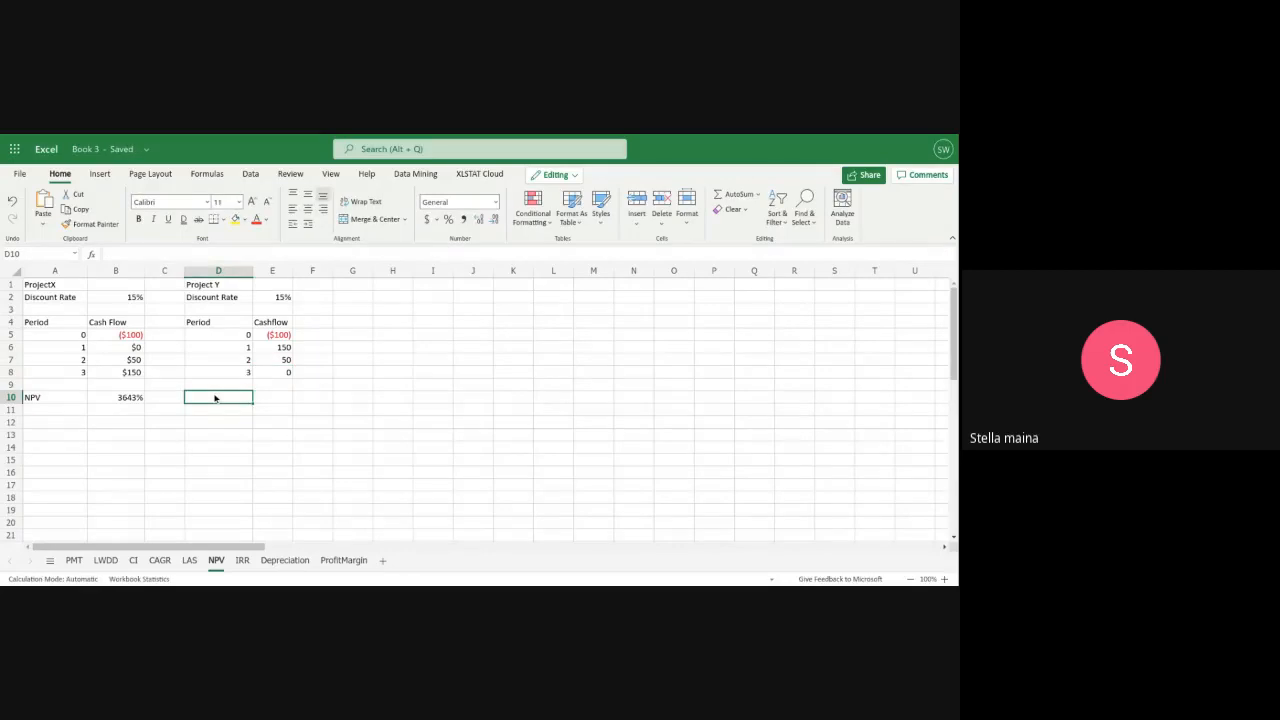
pyautogui.write('NPV')
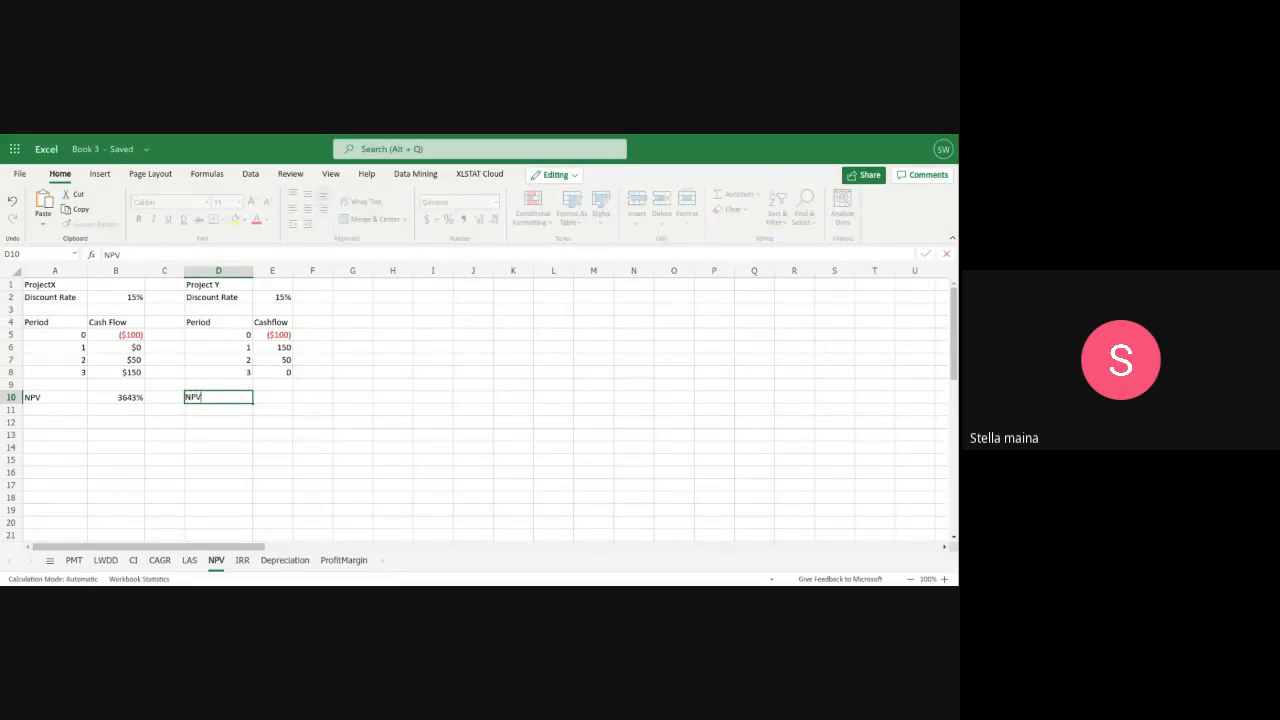
# Start an NPV formula in E10 for Project Y, using the discount rate in E2 as the rate
pyautogui.click(261, 397)
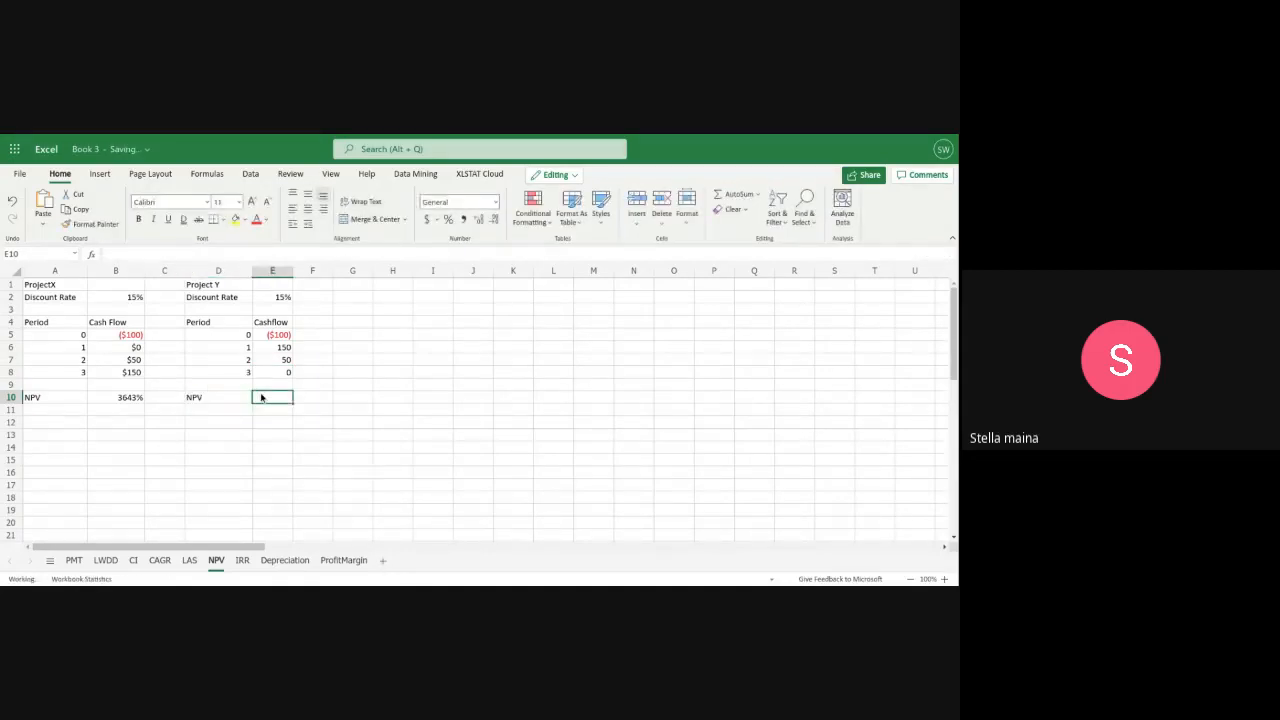
pyautogui.rightClick(261, 397)
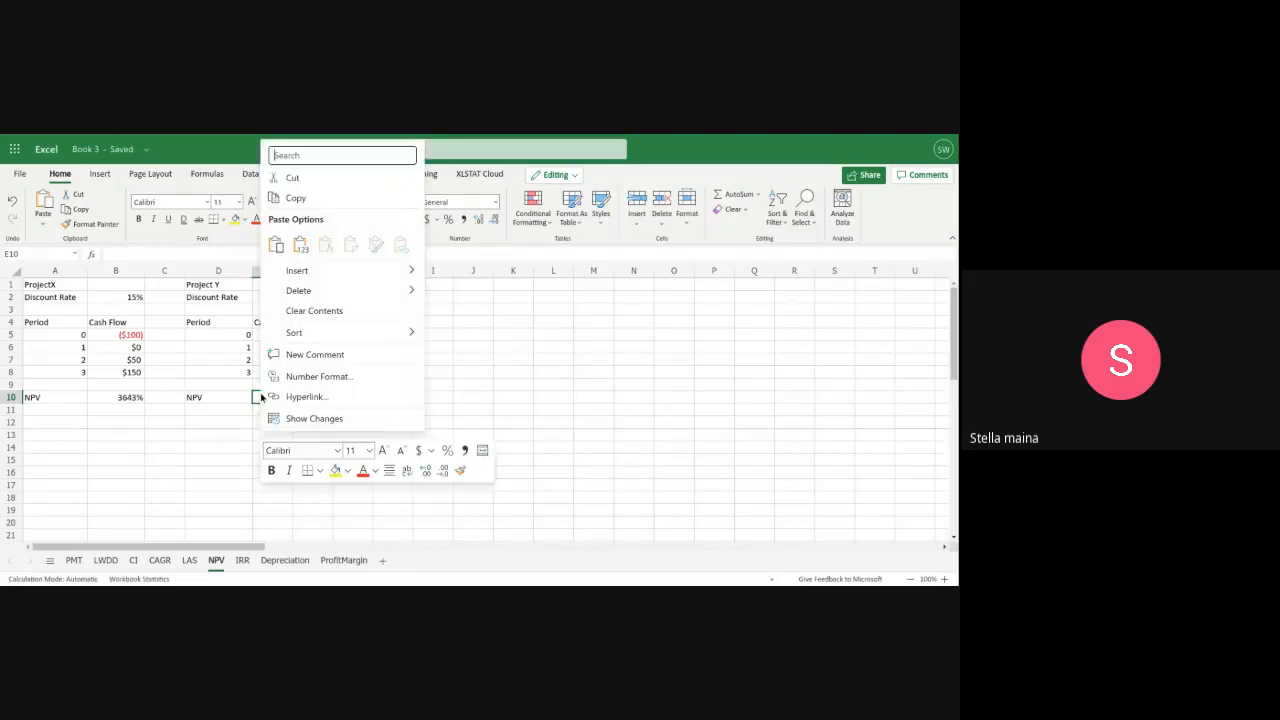
pyautogui.click(258, 401)
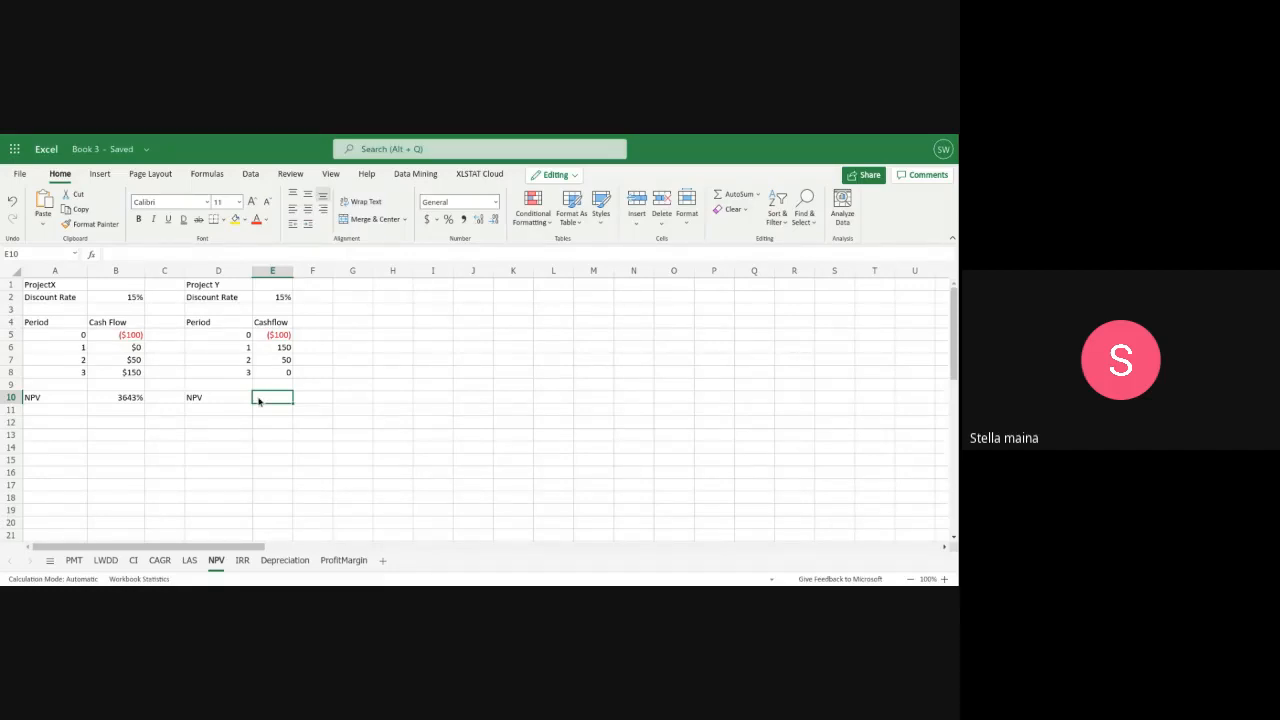
pyautogui.write('=')
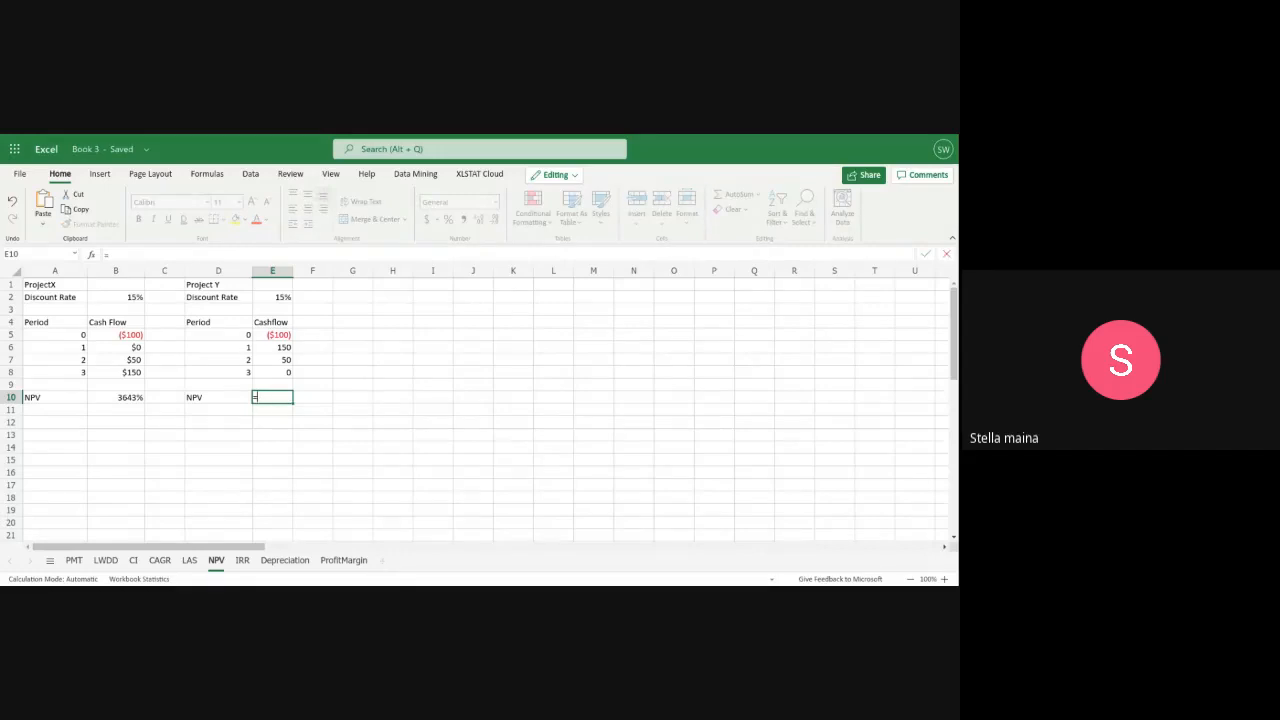
pyautogui.write('NP')
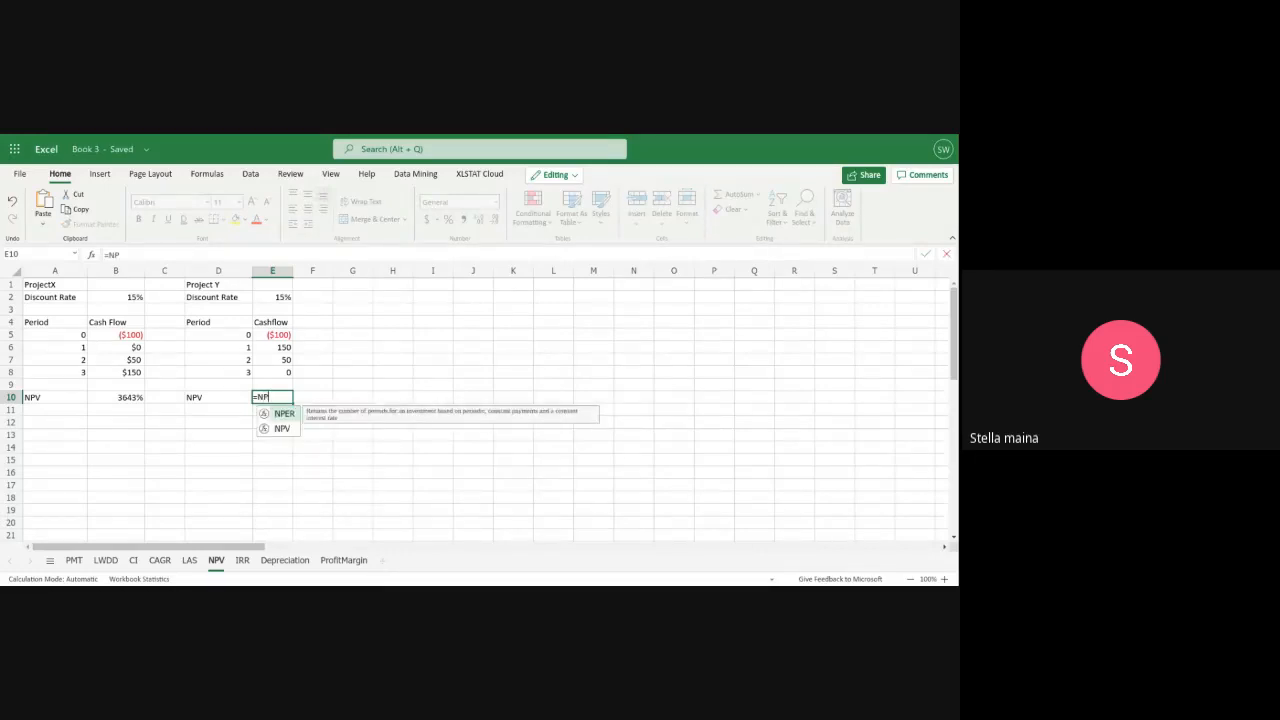
pyautogui.write('V')
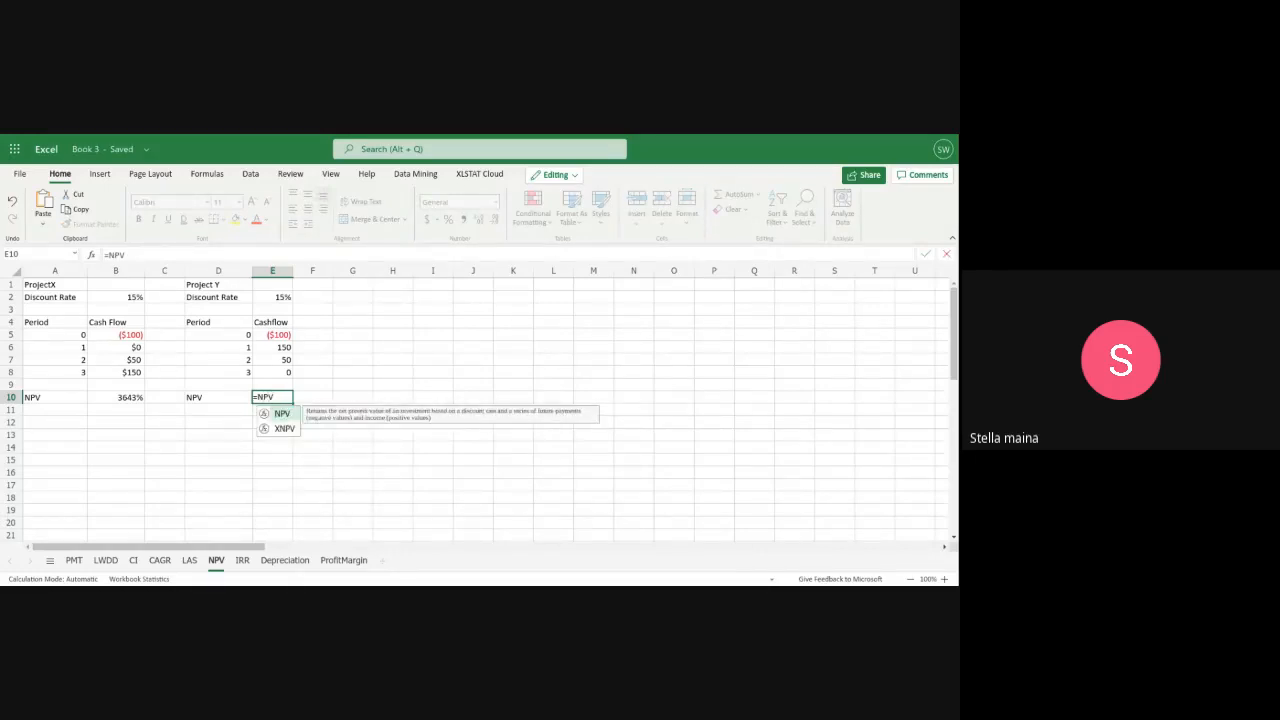
pyautogui.write('(')
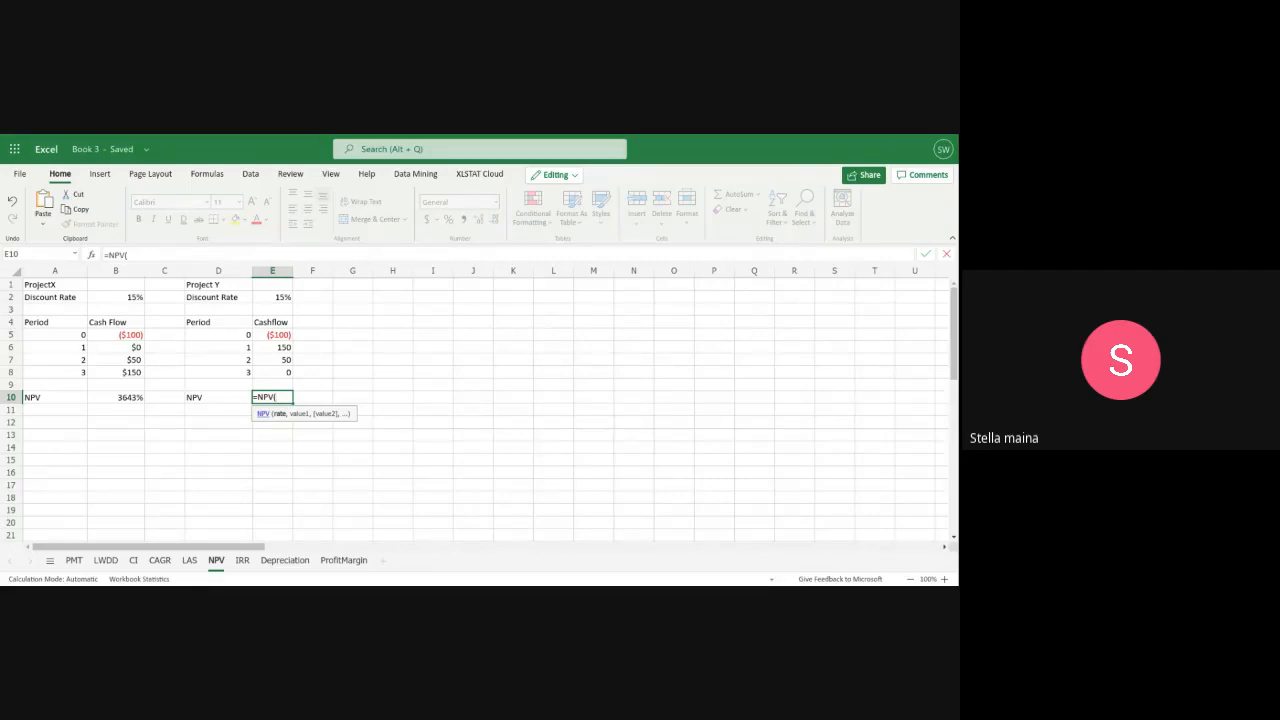
pyautogui.write('e2')
pyautogui.press('BackSpace')
pyautogui.press('BackSpace')
pyautogui.write('e2')
# Complete Project Y's NPV formula with the cash flows E6:E8 plus the initial outlay, as =NPV(E2,E6:E8)+E5
pyautogui.write('E2,E')
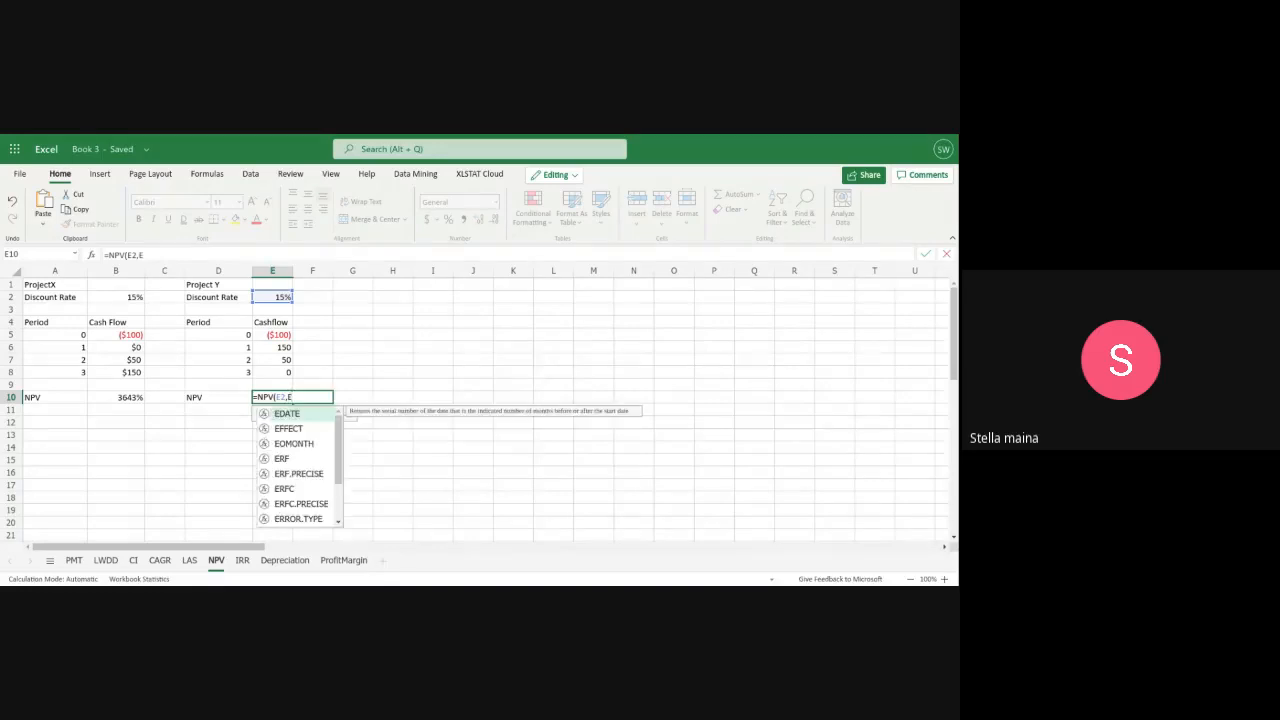
pyautogui.write('6:E')
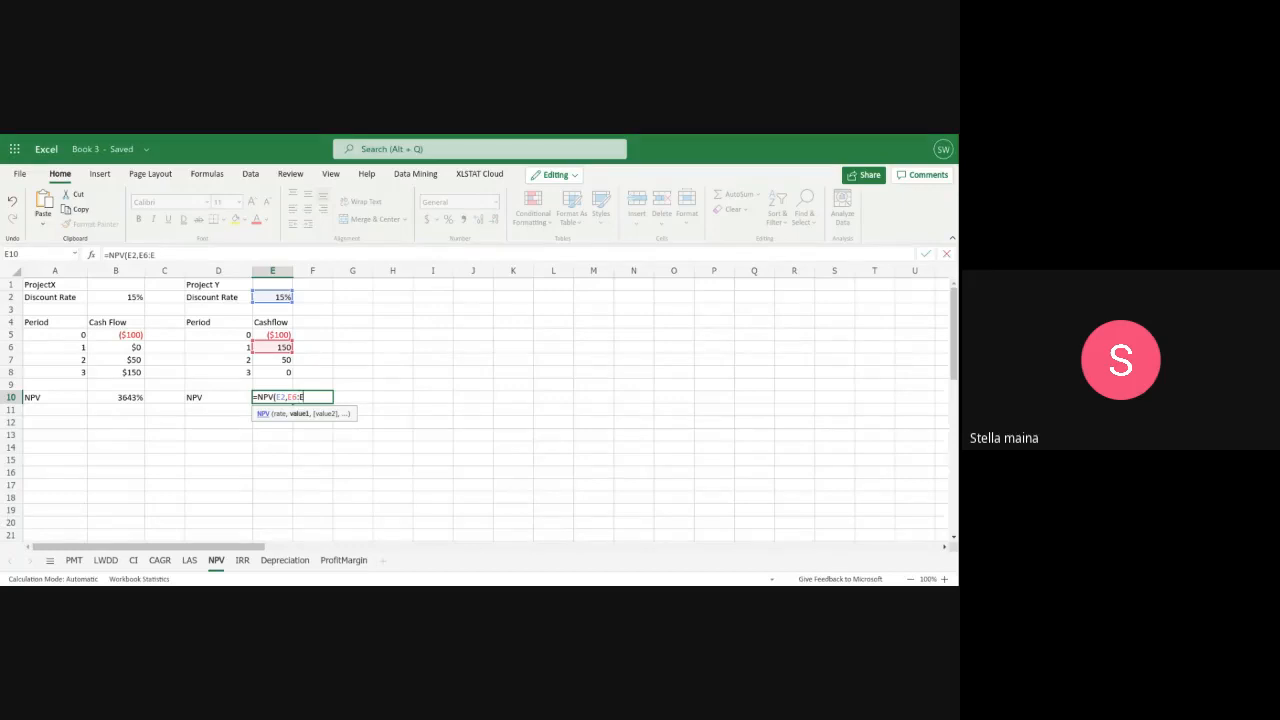
pyautogui.write('8)')
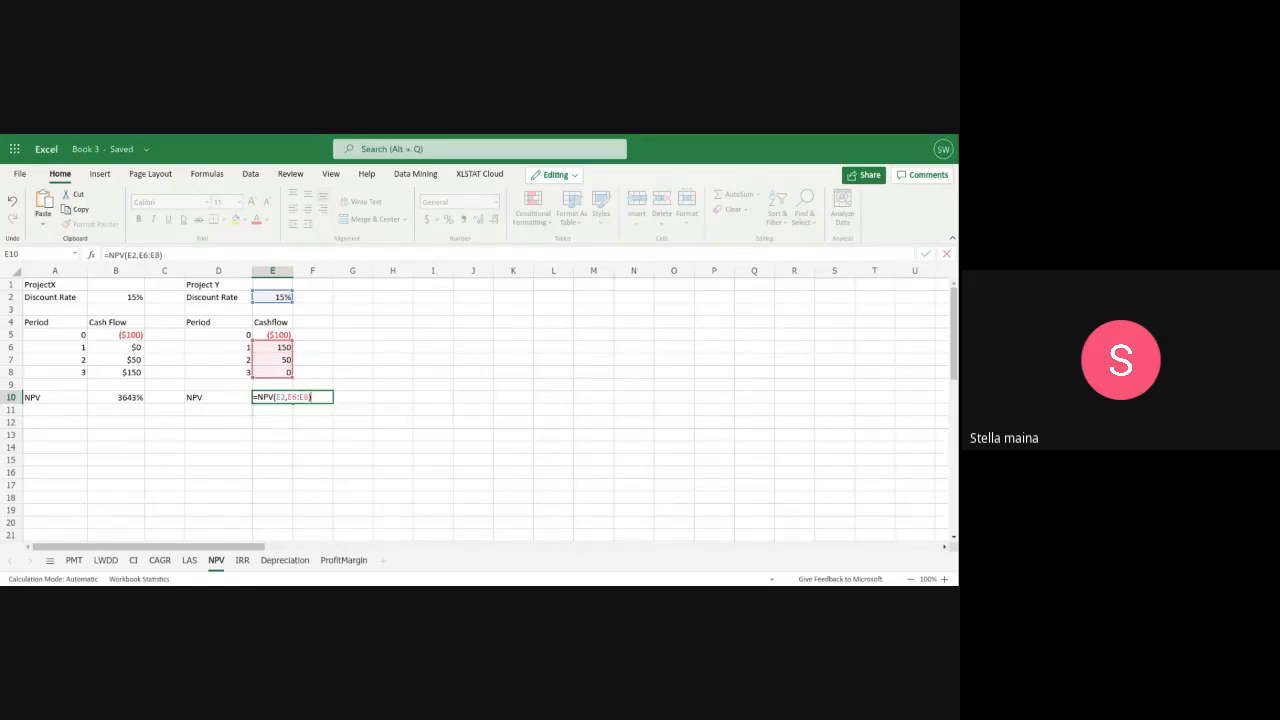
pyautogui.write('+E')
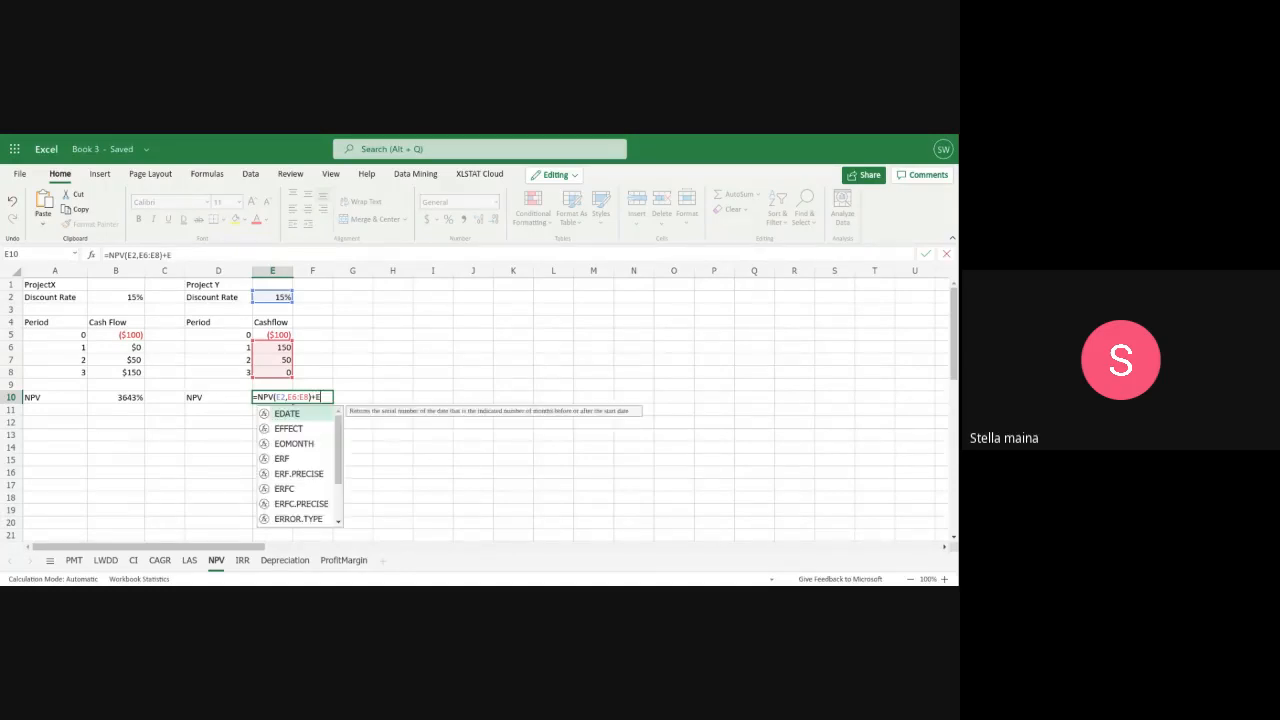
pyautogui.write('5')
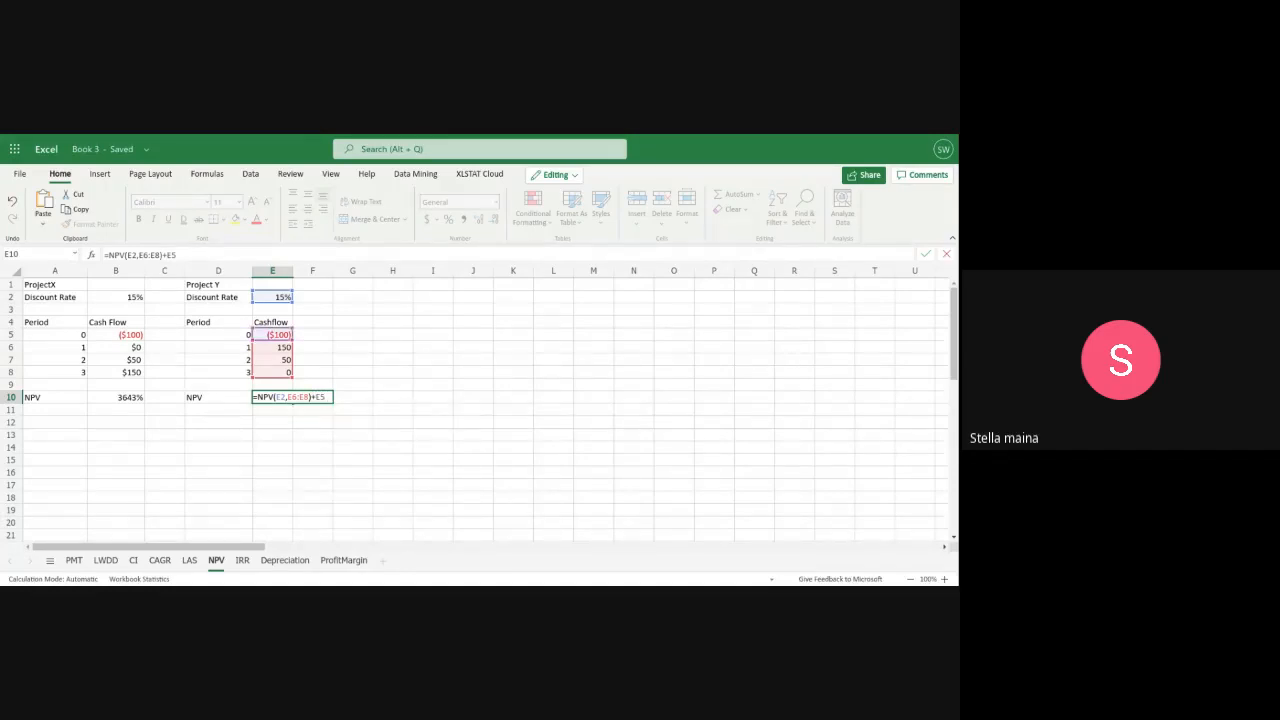
pyautogui.press('Return')
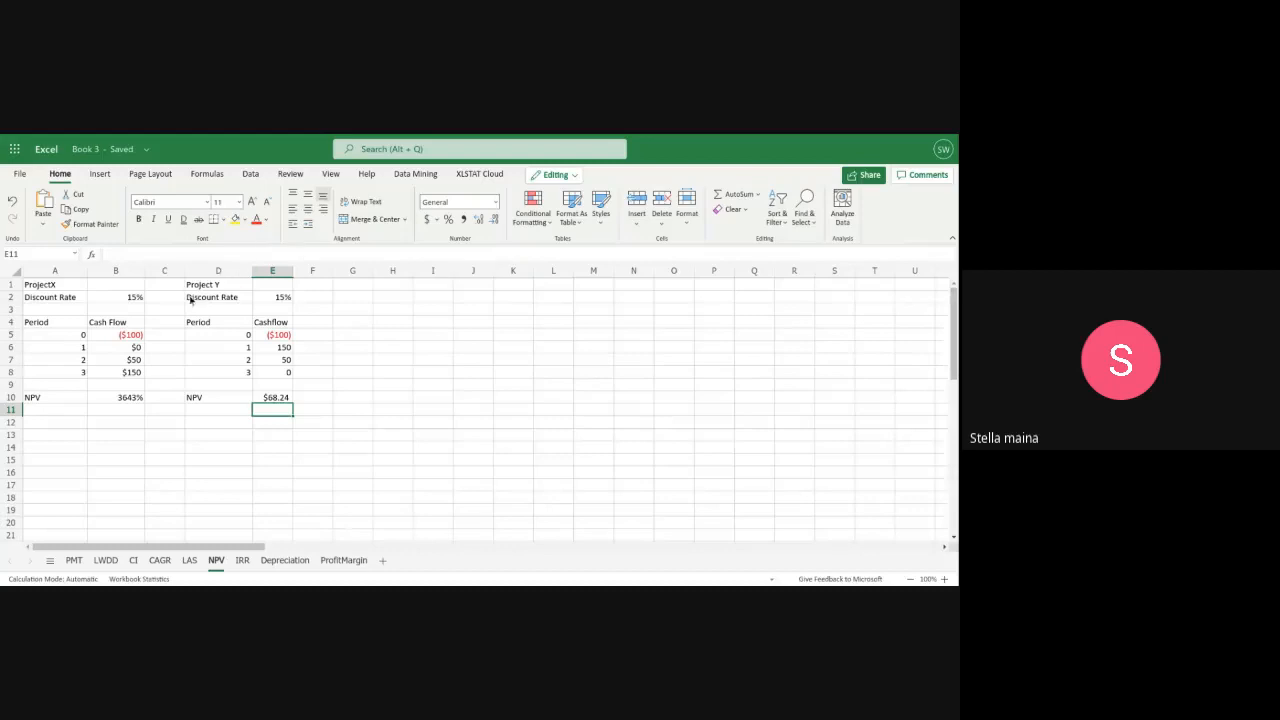
# Re-enter 0 as ProjectX's period 1 cash flow in B6
pyautogui.click(137, 350)
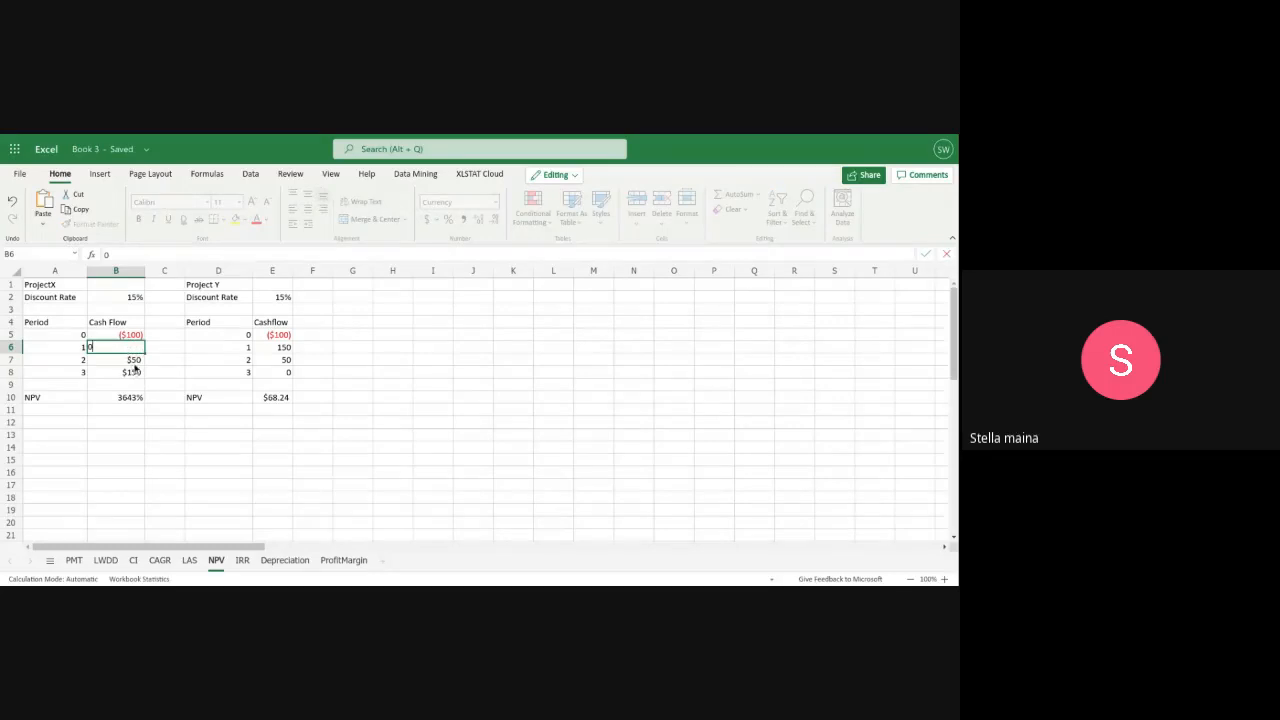
pyautogui.click(137, 362)
pyautogui.doubleClick(134, 347)
pyautogui.press('BackSpace')
pyautogui.write('0')
pyautogui.click(124, 363)
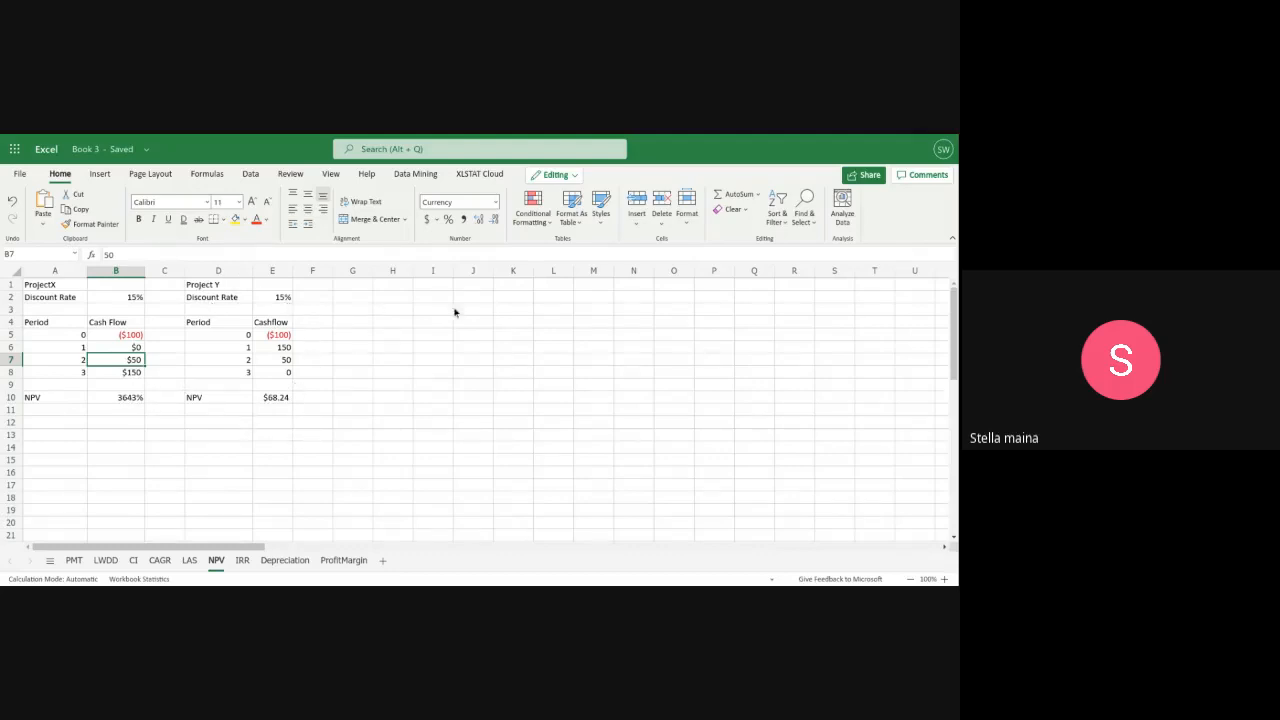
# Enter the heading "pROJECT A" in G1 for a third project table
pyautogui.scroll(-2, 588, 390)
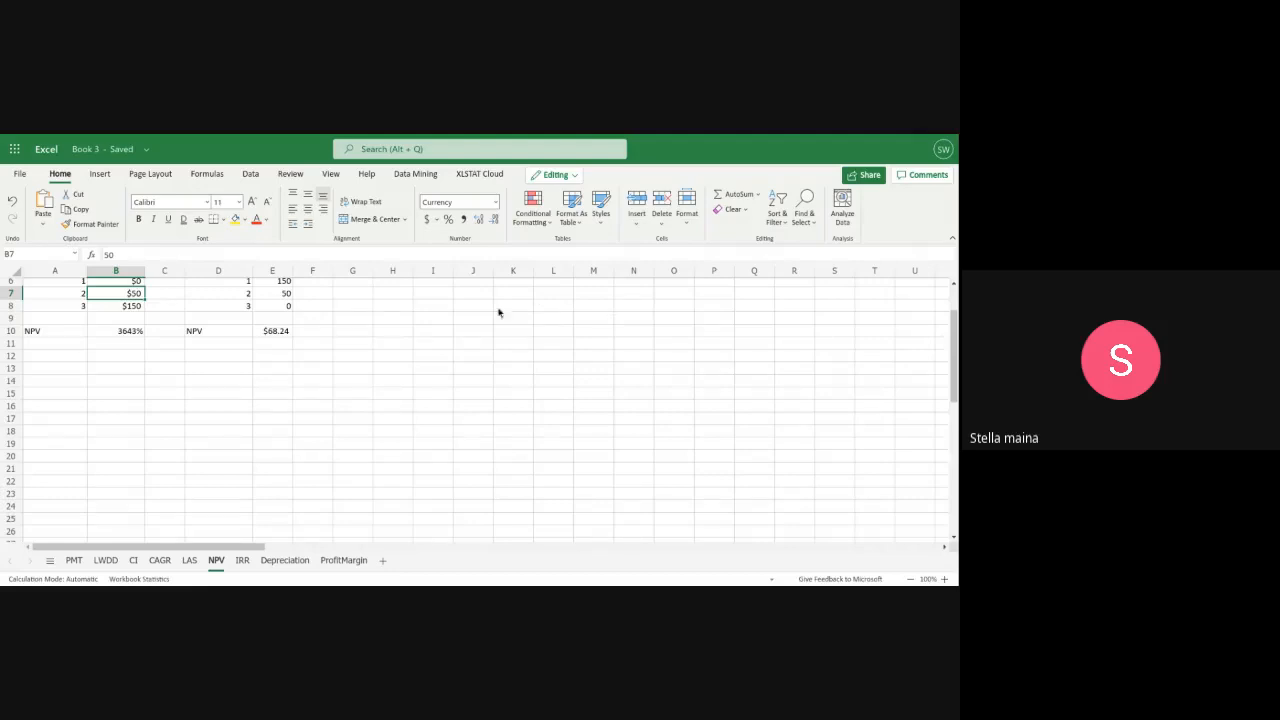
pyautogui.scroll(2, 483, 434)
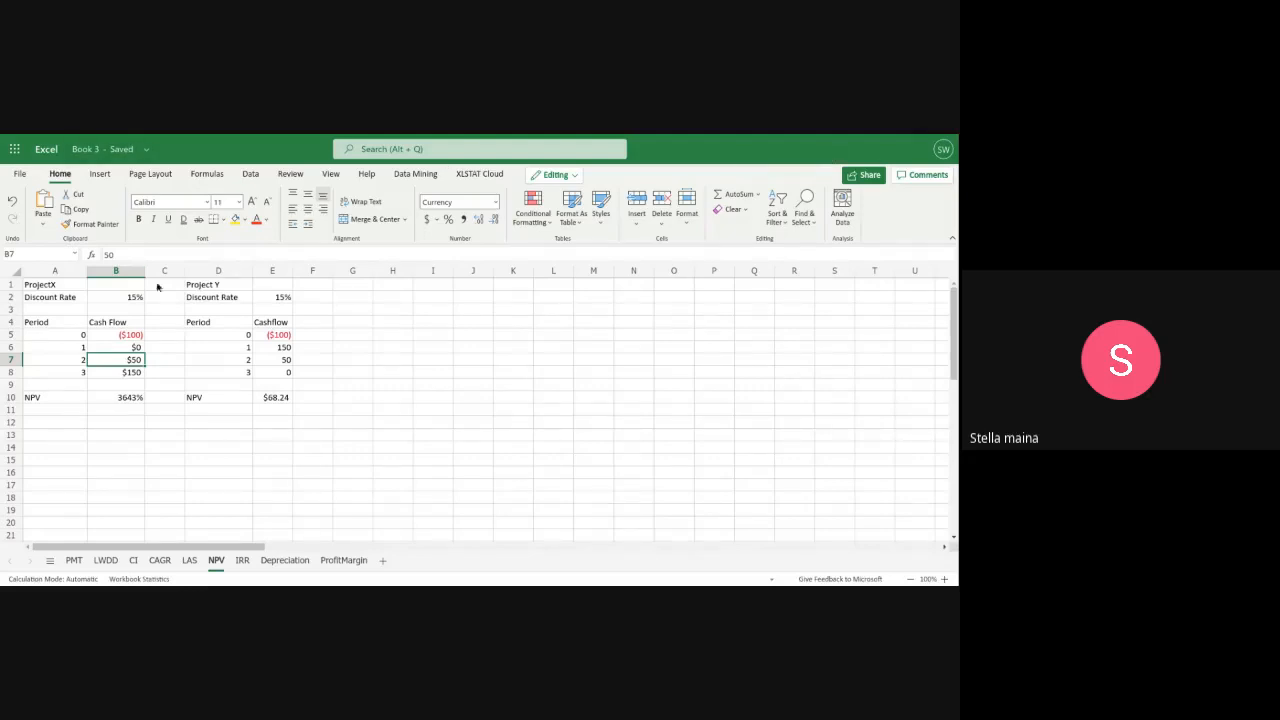
pyautogui.click(340, 286)
pyautogui.write('pR')
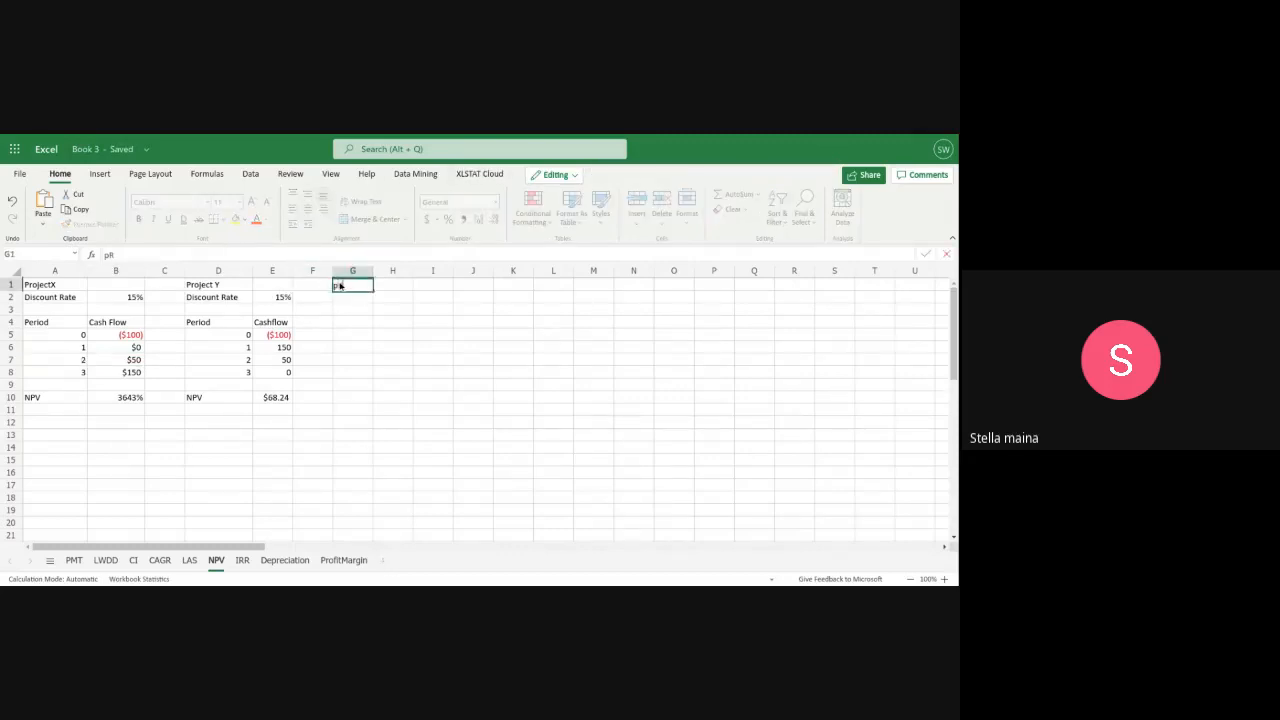
pyautogui.write('OJECT A')
pyautogui.press('BackSpace')
pyautogui.press('BackSpace')
pyautogui.press('BackSpace')
pyautogui.press('BackSpace')
pyautogui.press('BackSpace')
pyautogui.press('BackSpace')
pyautogui.press('BackSpace')
pyautogui.press('BackSpace')
pyautogui.press('BackSpace')
pyautogui.write('pROJECT A')
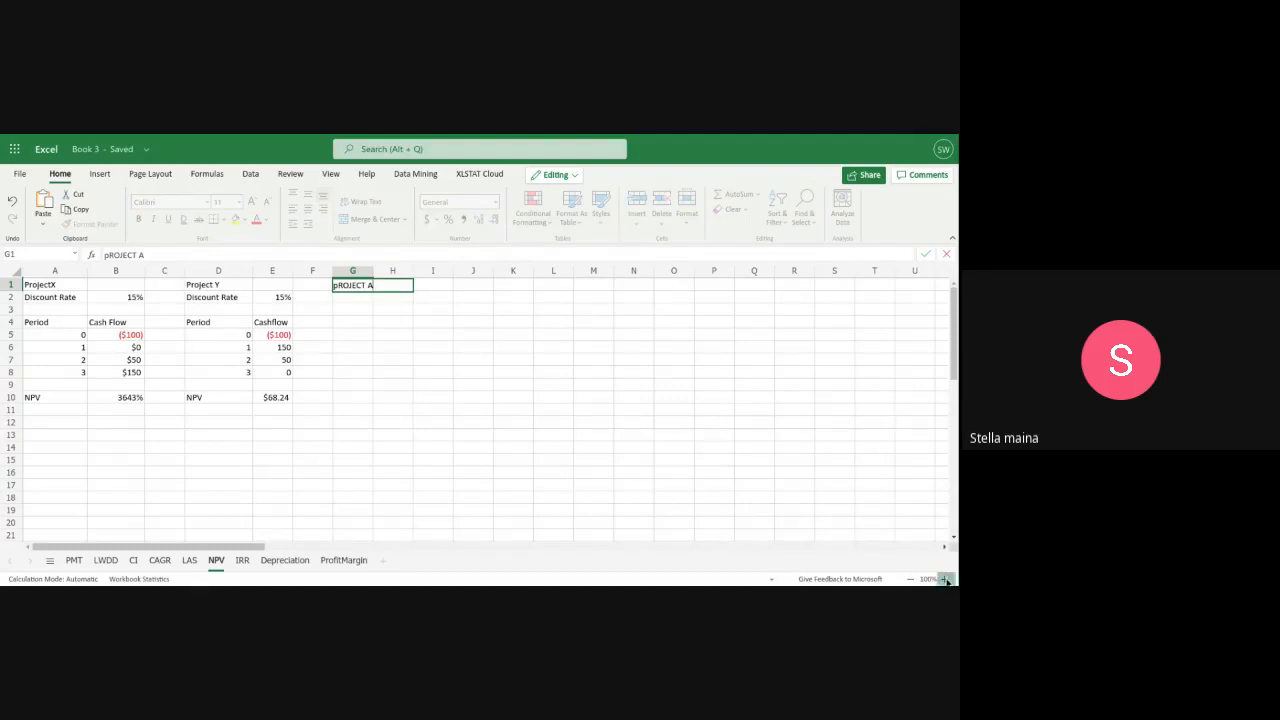
pyautogui.press('Return')
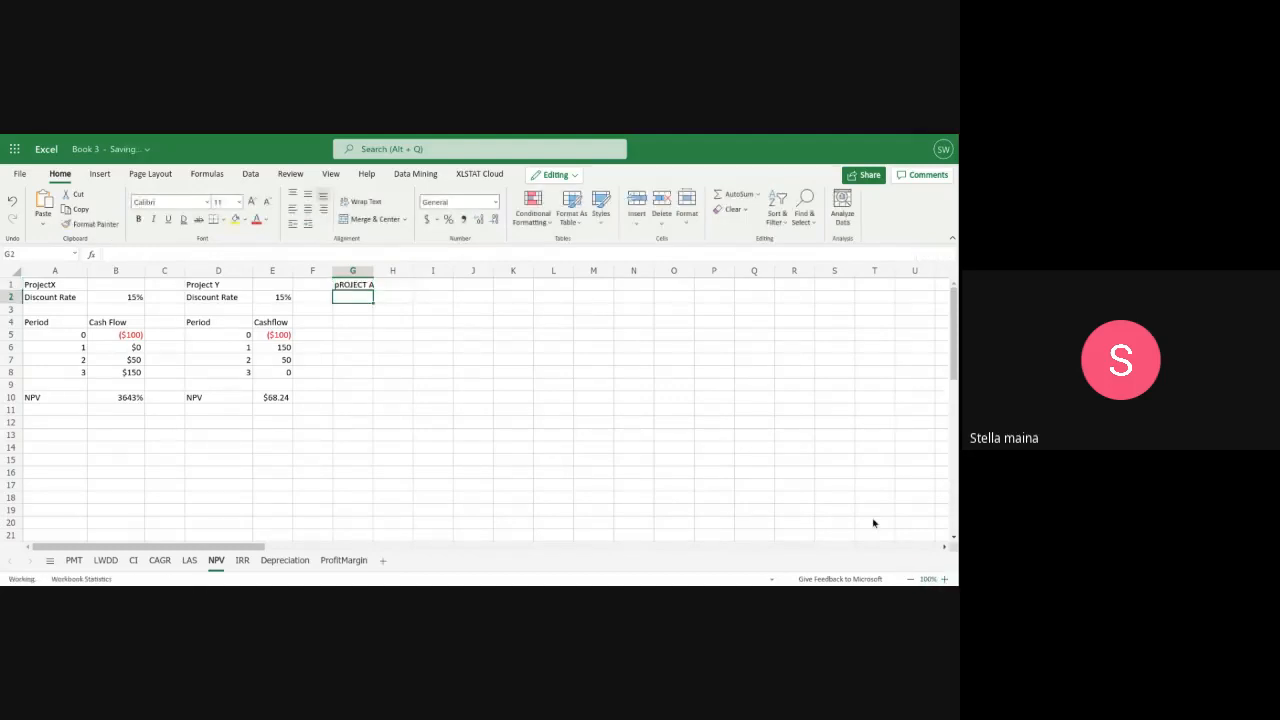
# Correct the capitalization of the heading in G1 to "Project A"
pyautogui.click(944, 579)
pyautogui.click(943, 579)
pyautogui.click(943, 579)
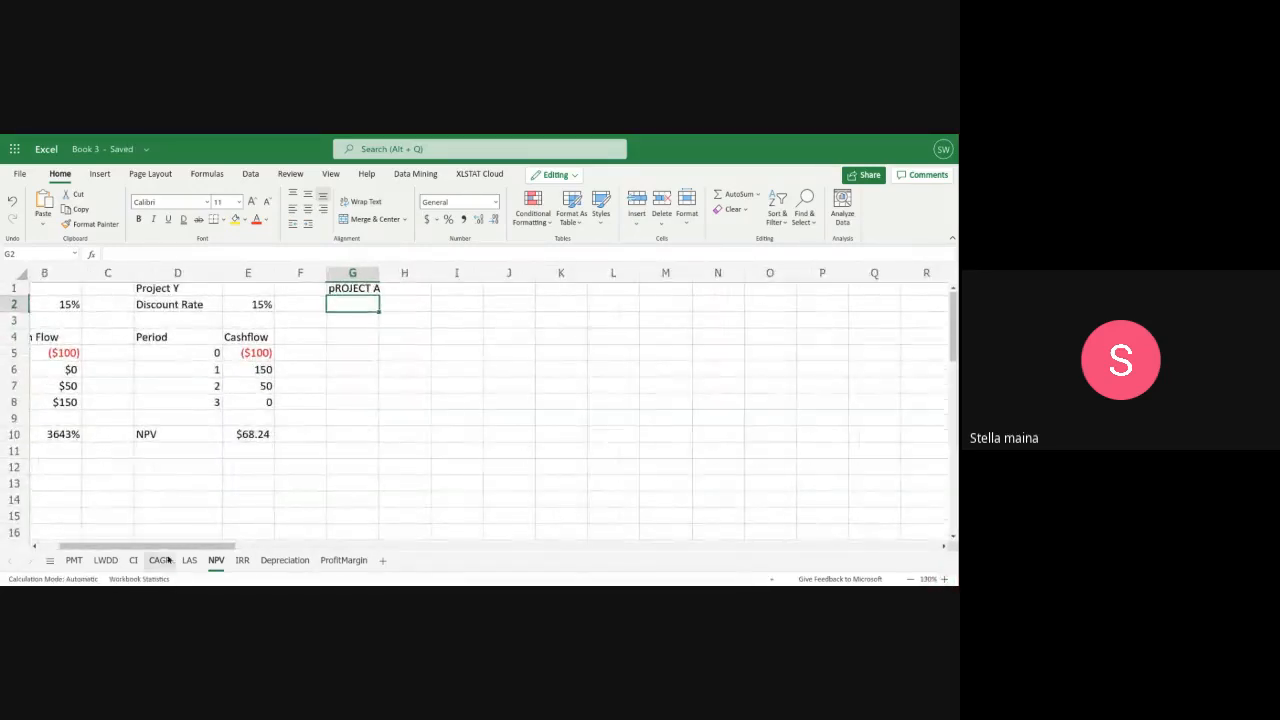
pyautogui.moveTo(164, 542); pyautogui.dragTo(142, 543)
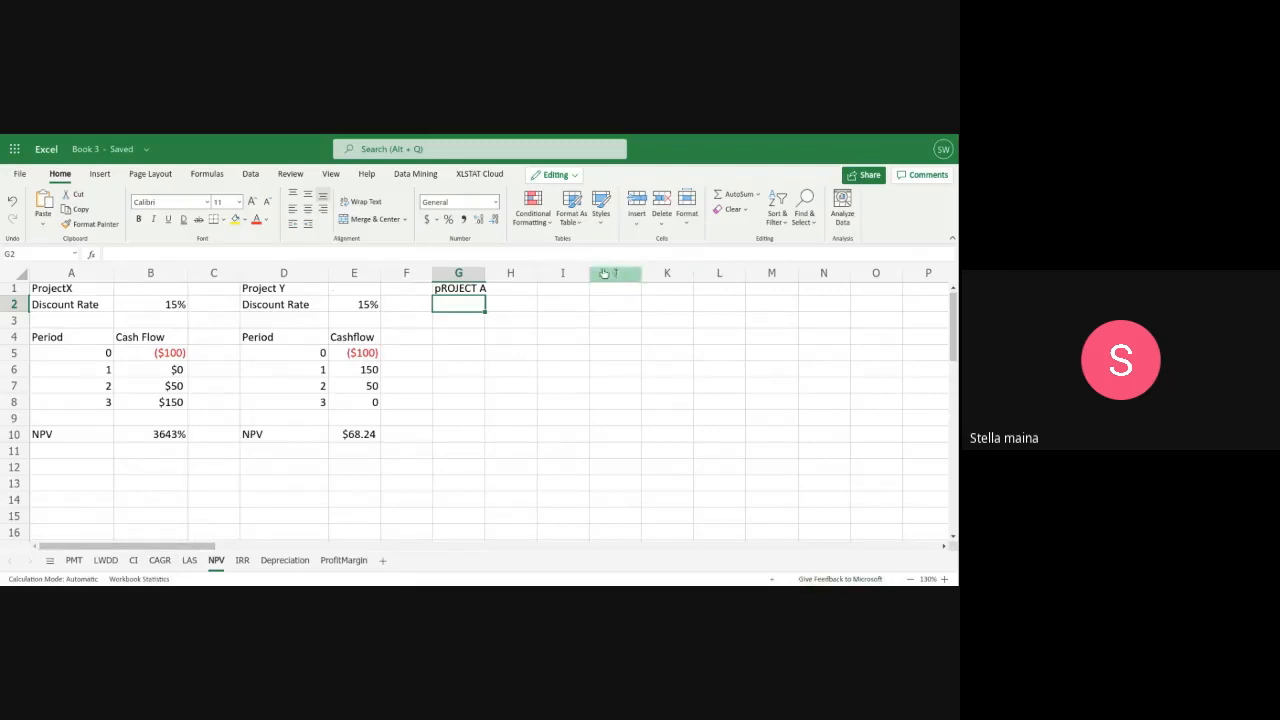
pyautogui.scroll(1, 739, 356)
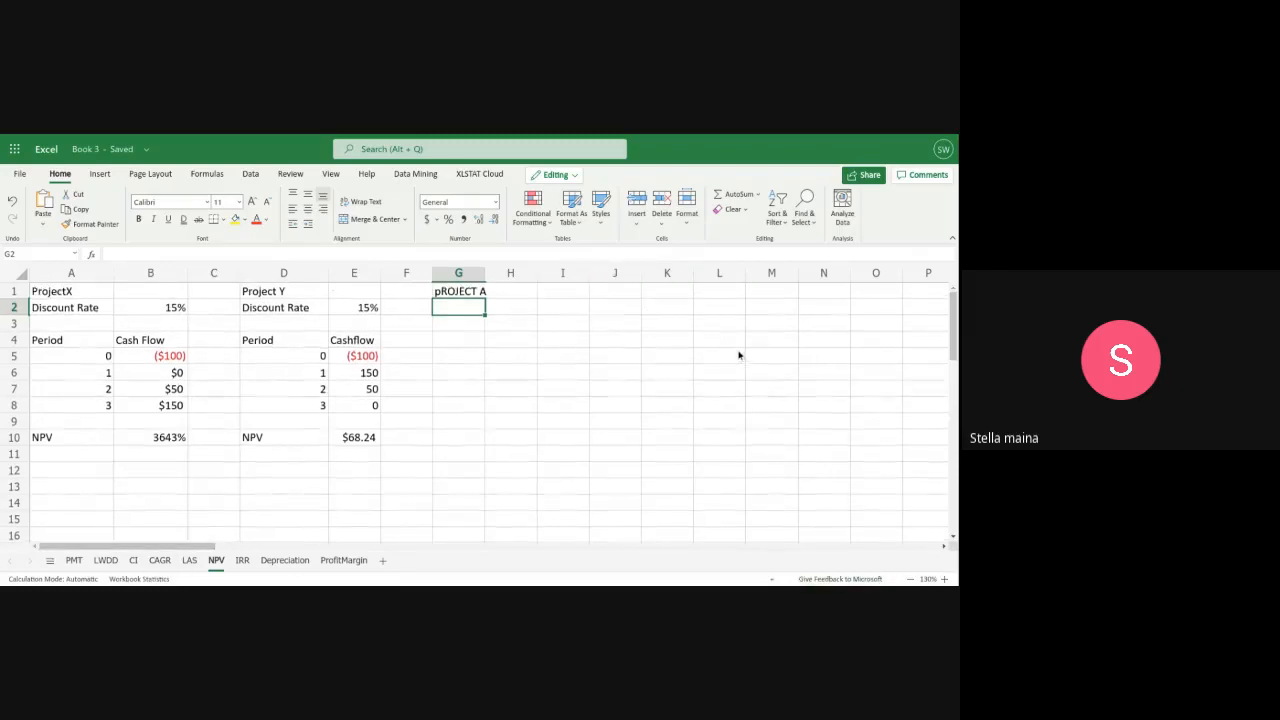
pyautogui.click(478, 294)
pyautogui.doubleClick(478, 292)
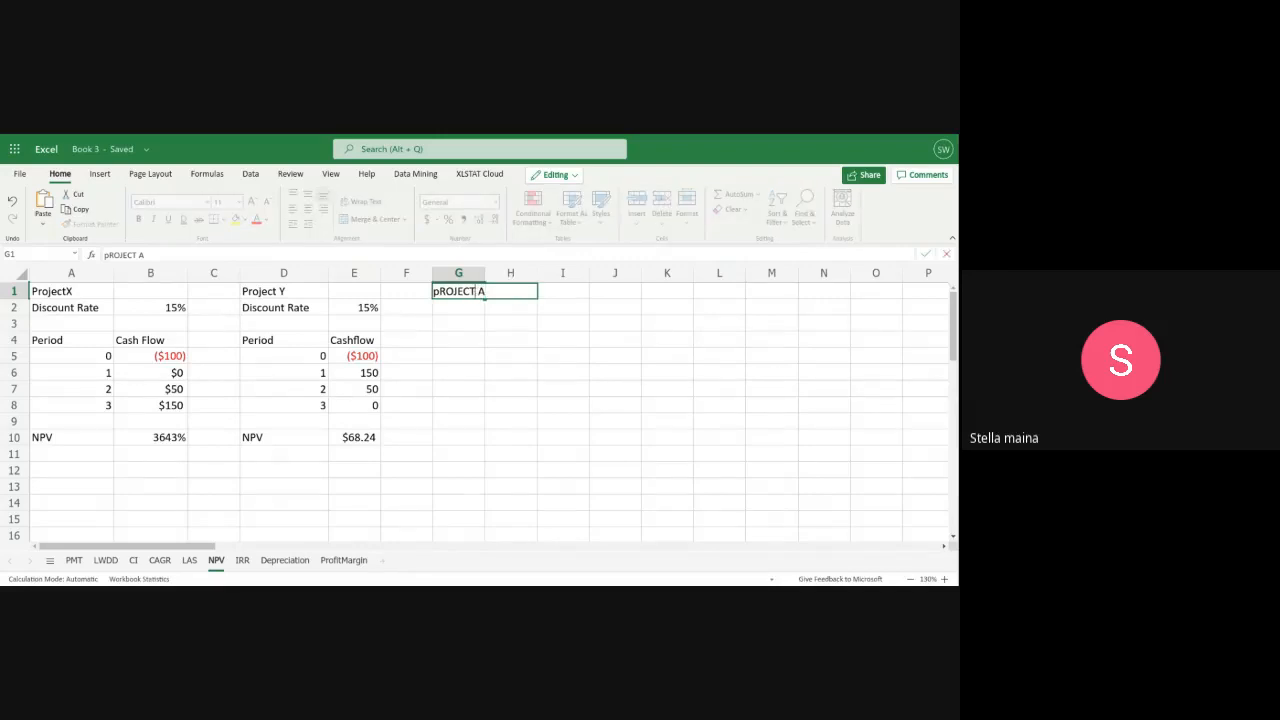
pyautogui.press('BackSpace')
pyautogui.press('BackSpace')
pyautogui.press('BackSpace')
pyautogui.press('BackSpace')
pyautogui.press('BackSpace')
pyautogui.press('BackSpace')
pyautogui.press('BackSpace')
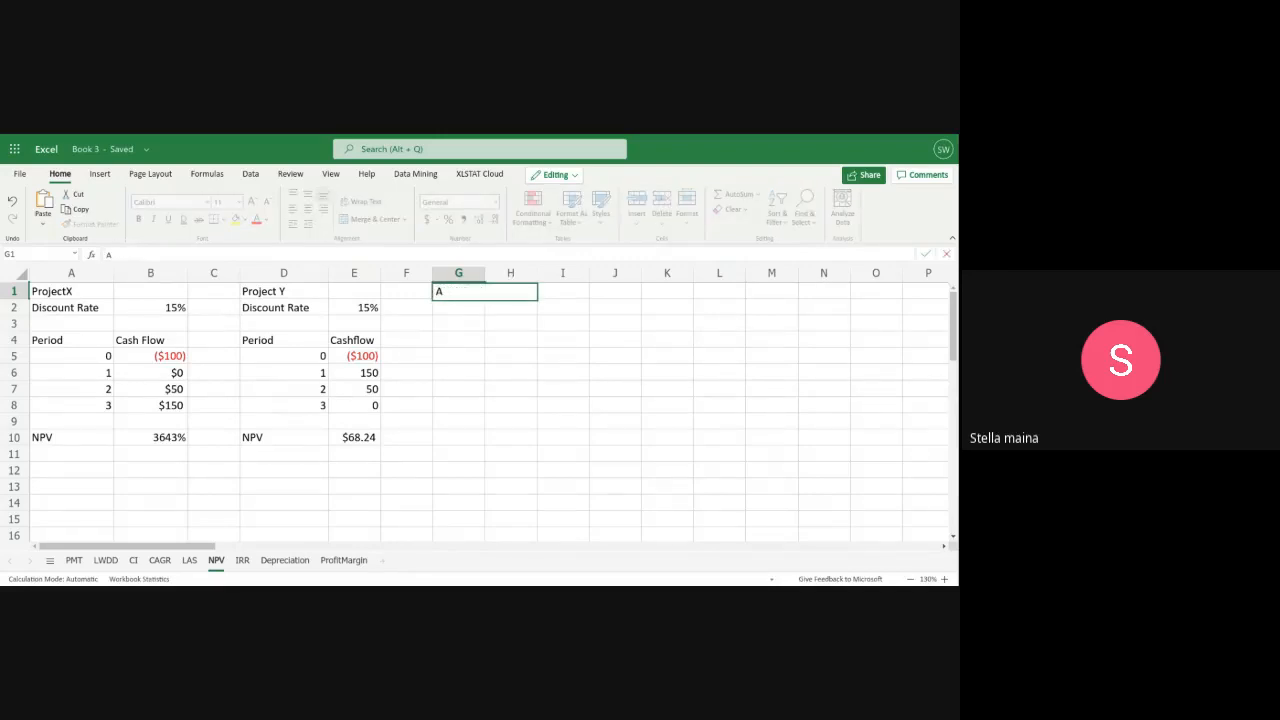
pyautogui.write('Project')
# Add the label "Discount Rate" in G2 below the Project A heading
pyautogui.click(452, 308)
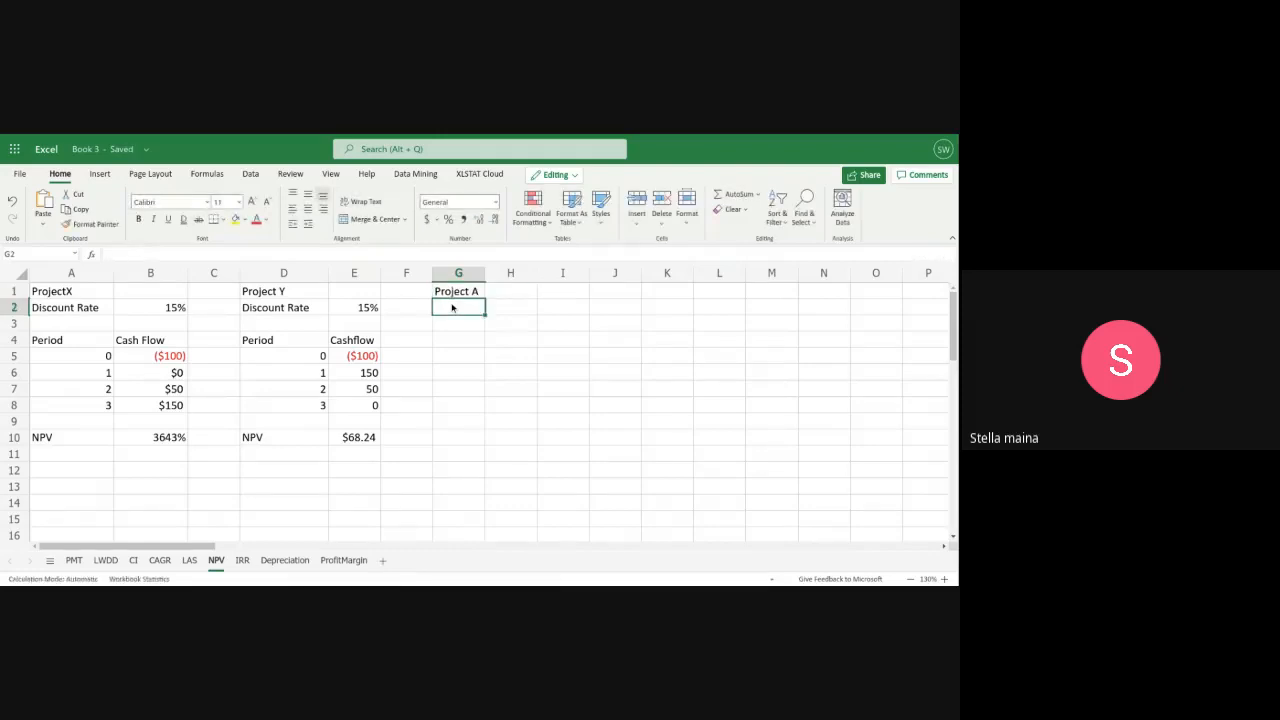
pyautogui.write('D')
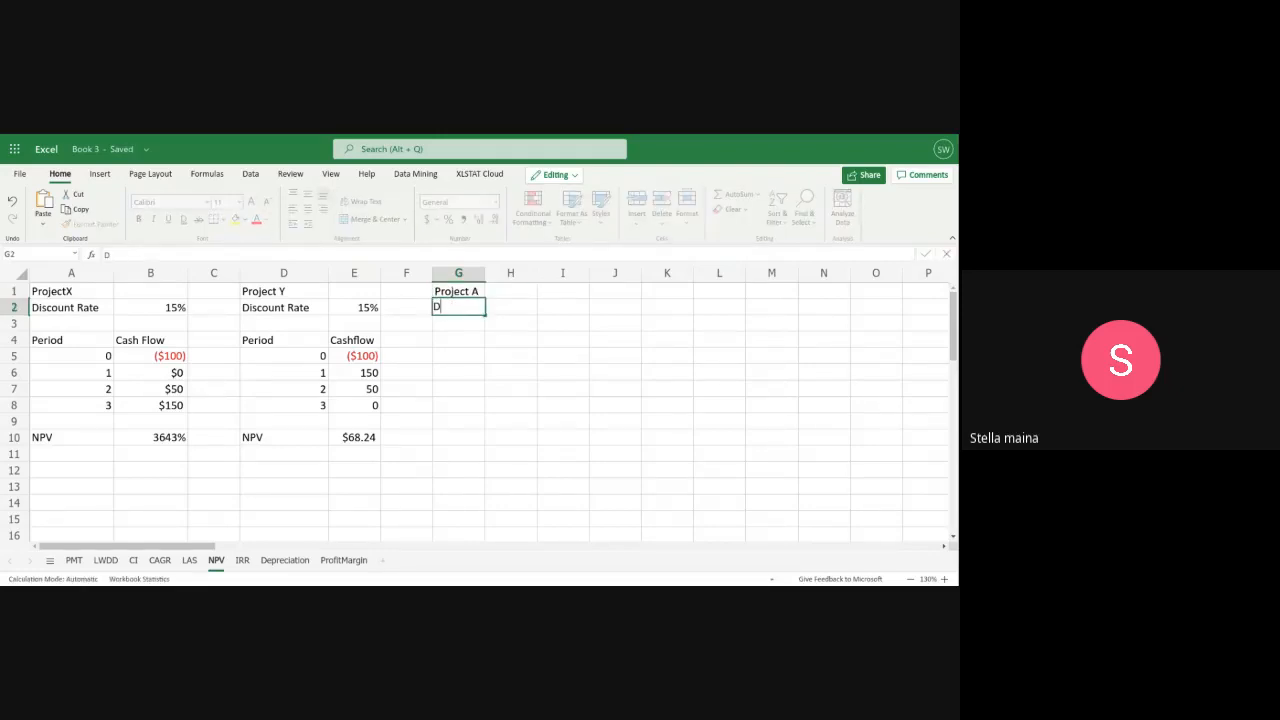
pyautogui.write('is')
pyautogui.write('con')
pyautogui.write('unt R')
pyautogui.write('ate')
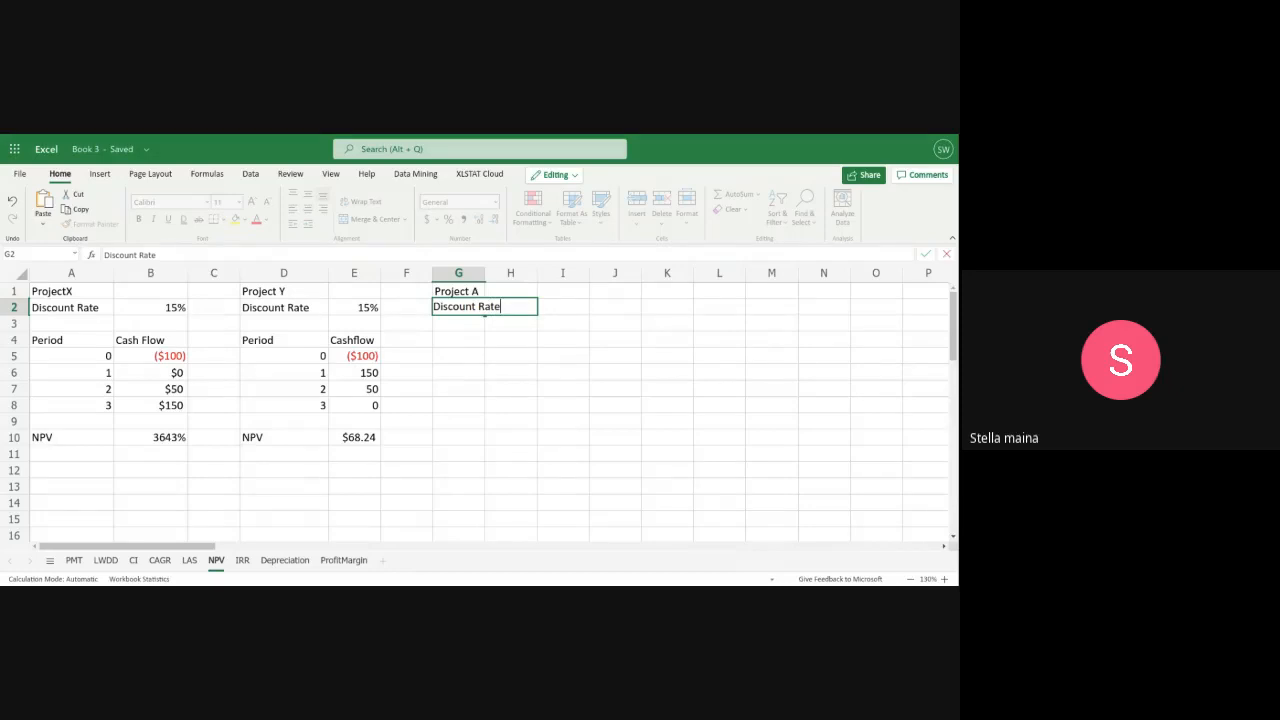
# Enter Project A's table headers: "Period" in G4 and "Cash Flow" in H4
pyautogui.click(440, 341)
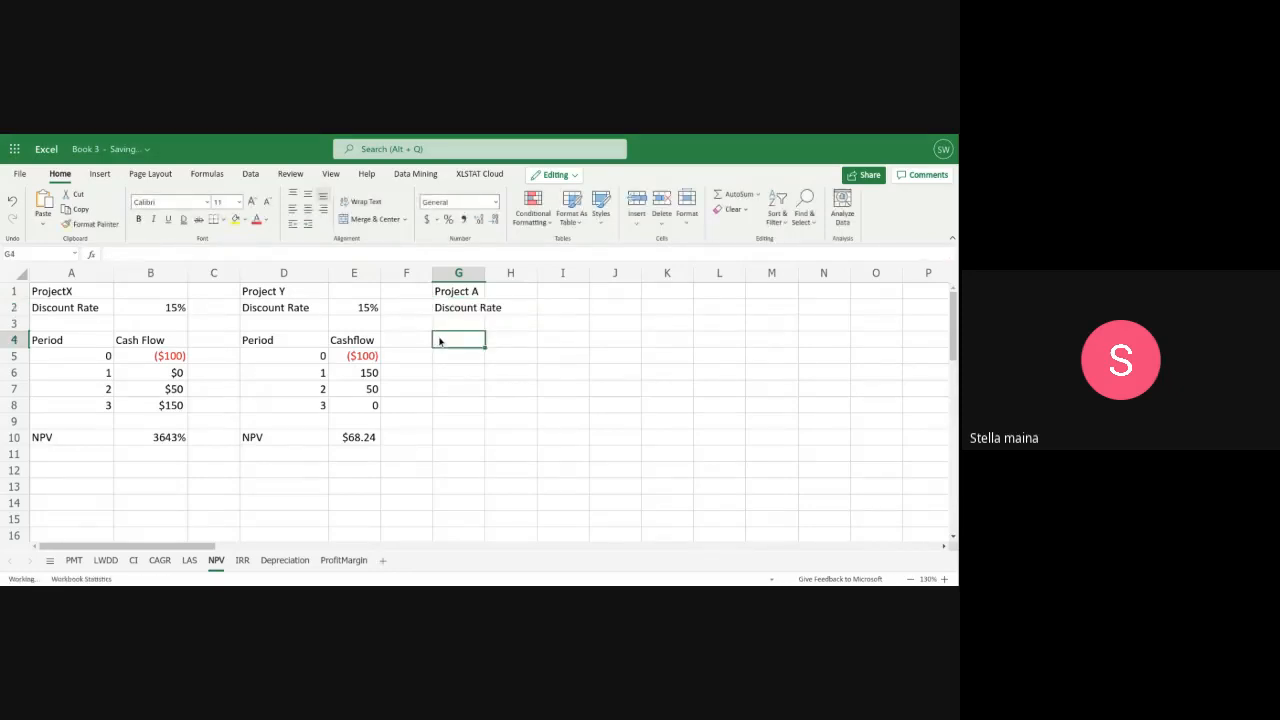
pyautogui.write('P')
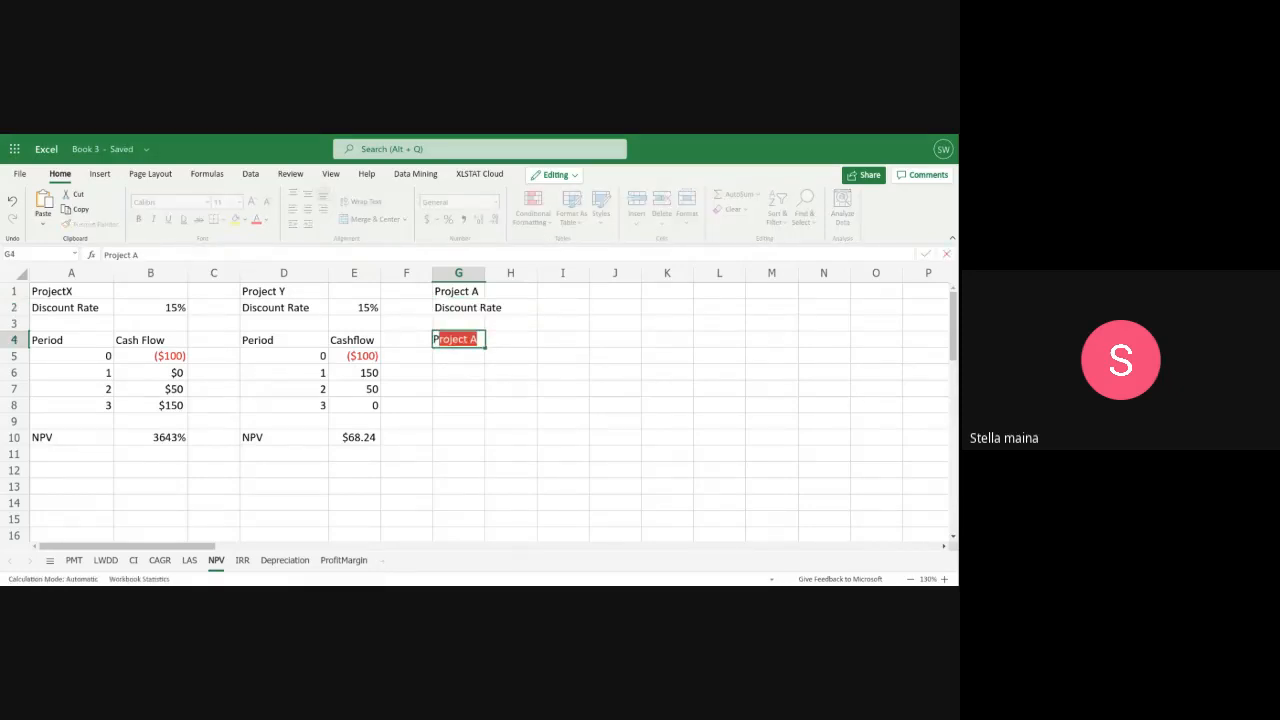
pyautogui.write('eriod')
pyautogui.click(514, 342)
pyautogui.write('C')
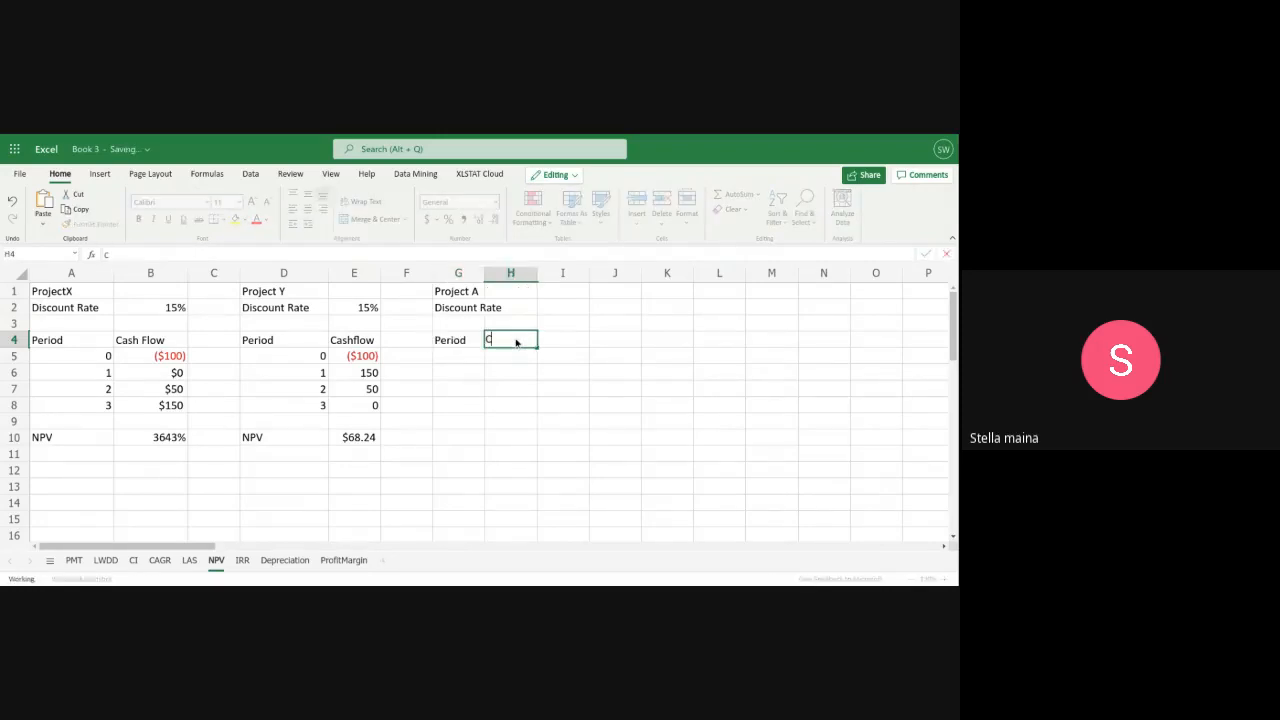
pyautogui.write('ash Fl')
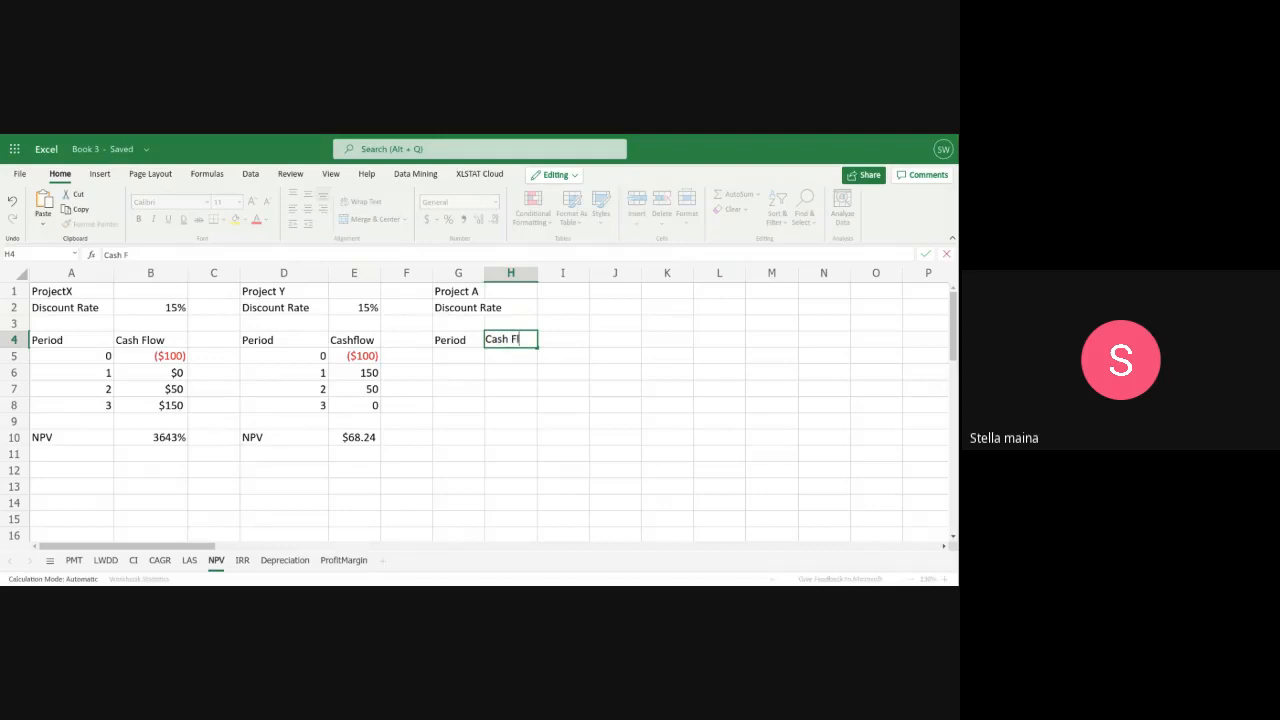
pyautogui.write('ow')
# Widen column G so that the "Discount Rate" label fits inside it
pyautogui.click(483, 276)
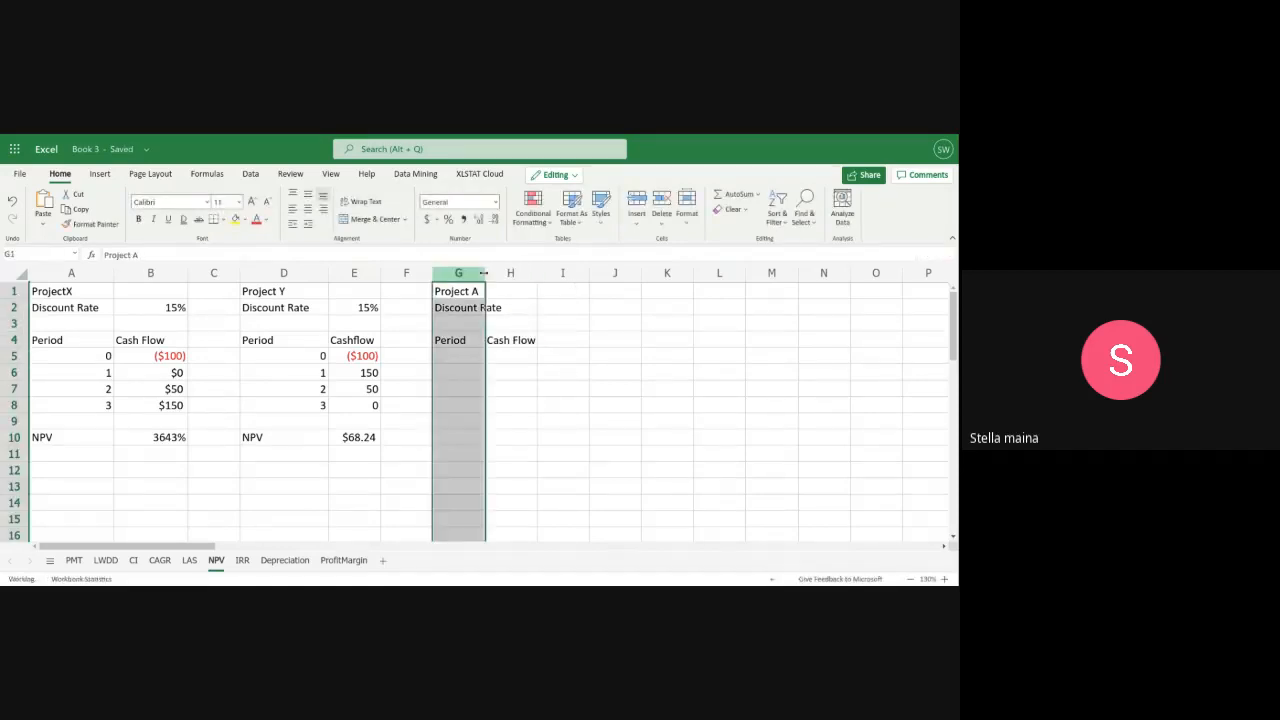
pyautogui.moveTo(485, 276); pyautogui.dragTo(505, 276)
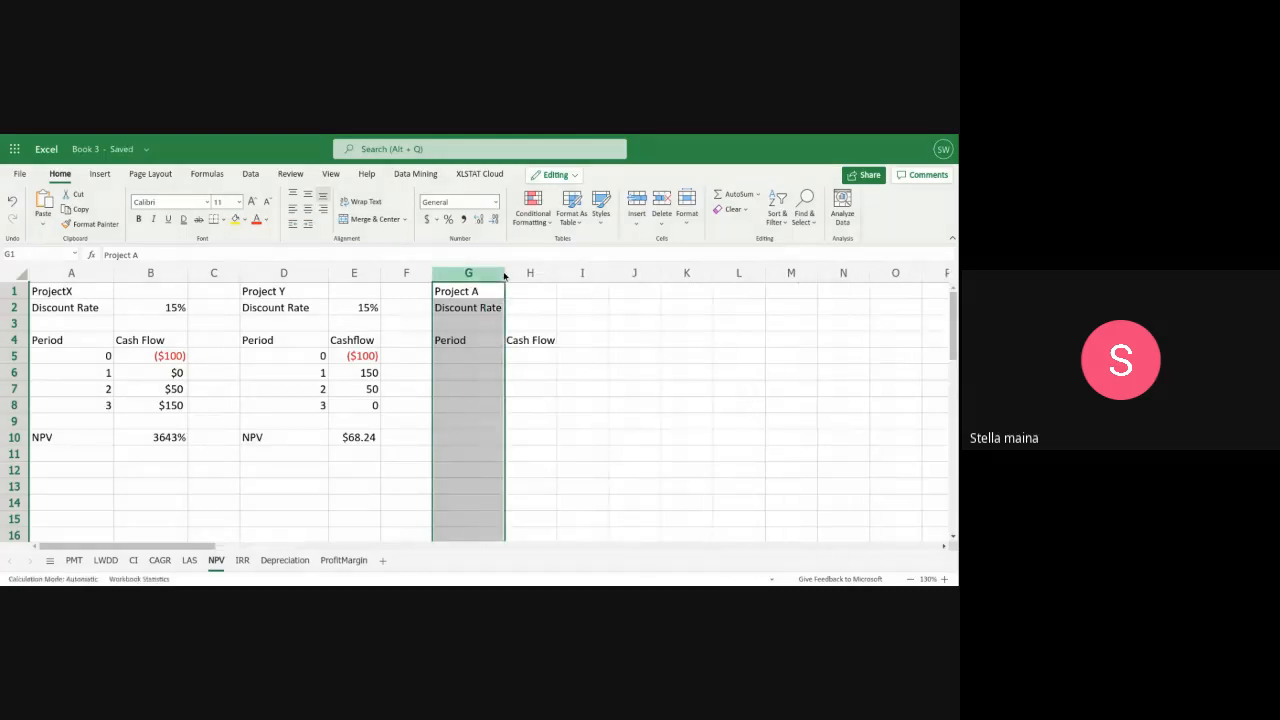
pyautogui.click(464, 356)
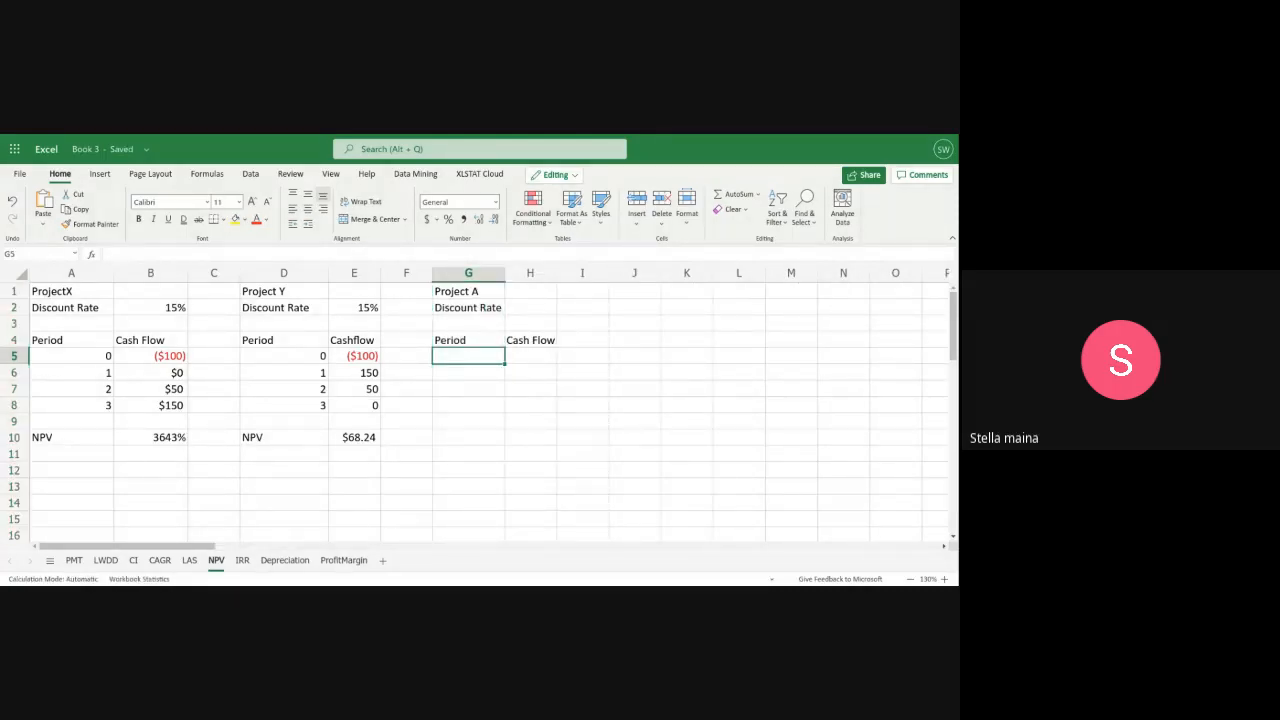
# Fill in Project A's periods 0 to 3 in G5:G8 and add the label "NPV" in G10
pyautogui.write('0')
pyautogui.click(463, 377)
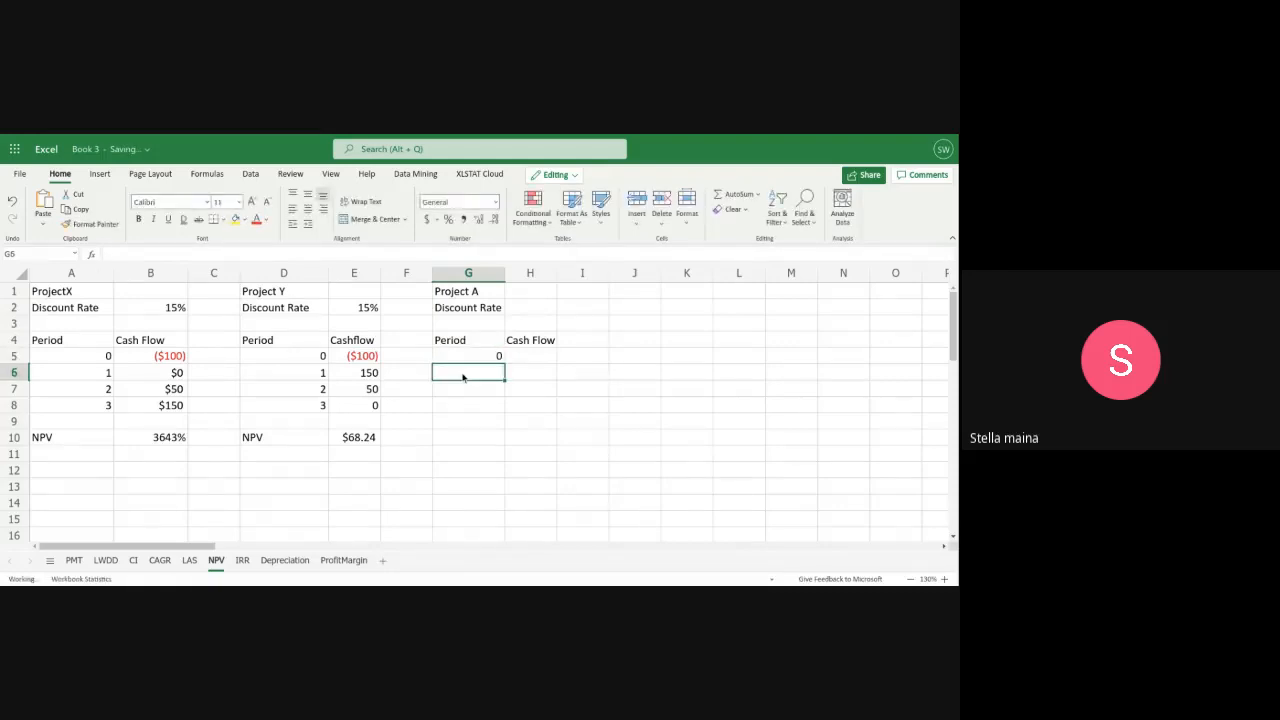
pyautogui.write('1')
pyautogui.press('Return')
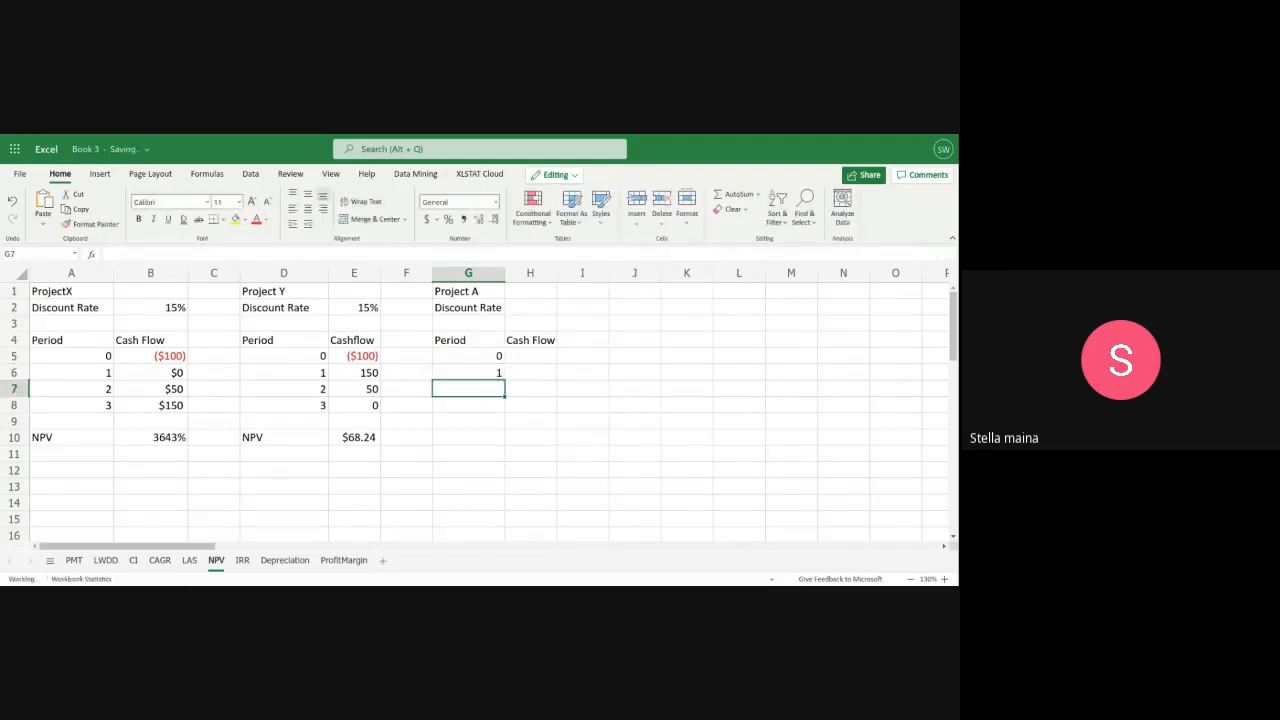
pyautogui.write('2')
pyautogui.press('Return')
pyautogui.write('3')
pyautogui.press('Return')
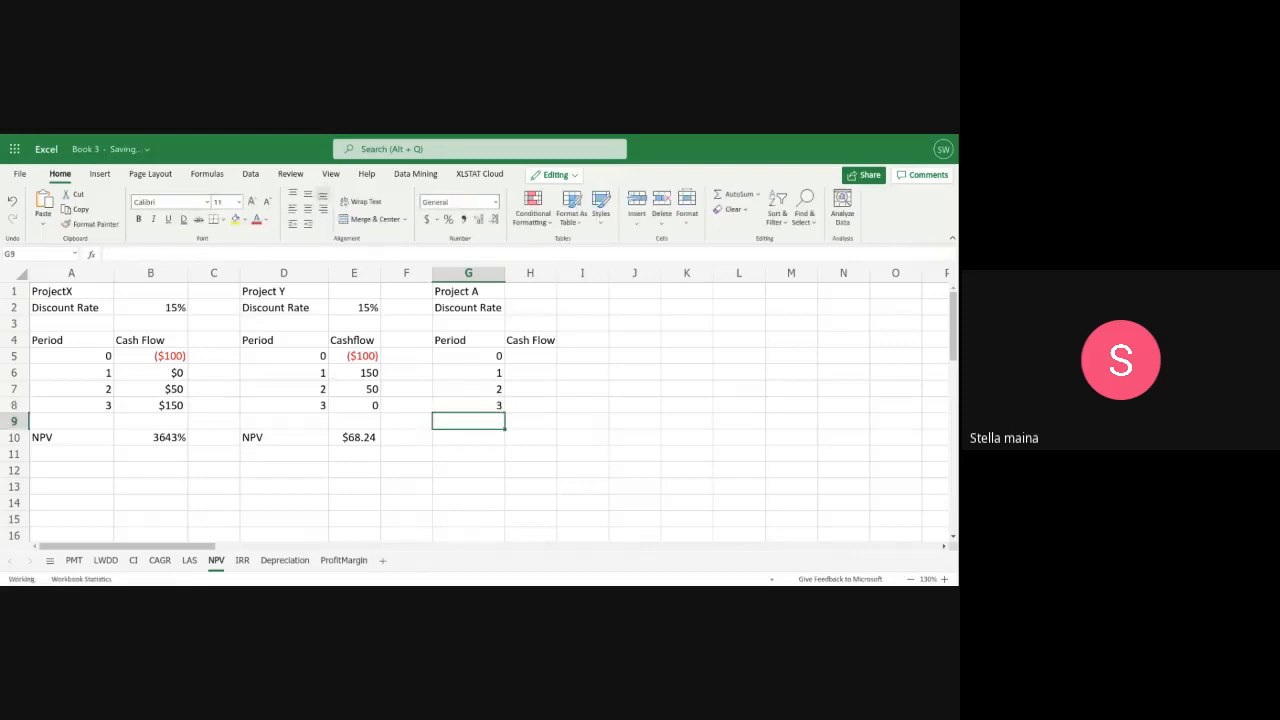
pyautogui.press('Return')
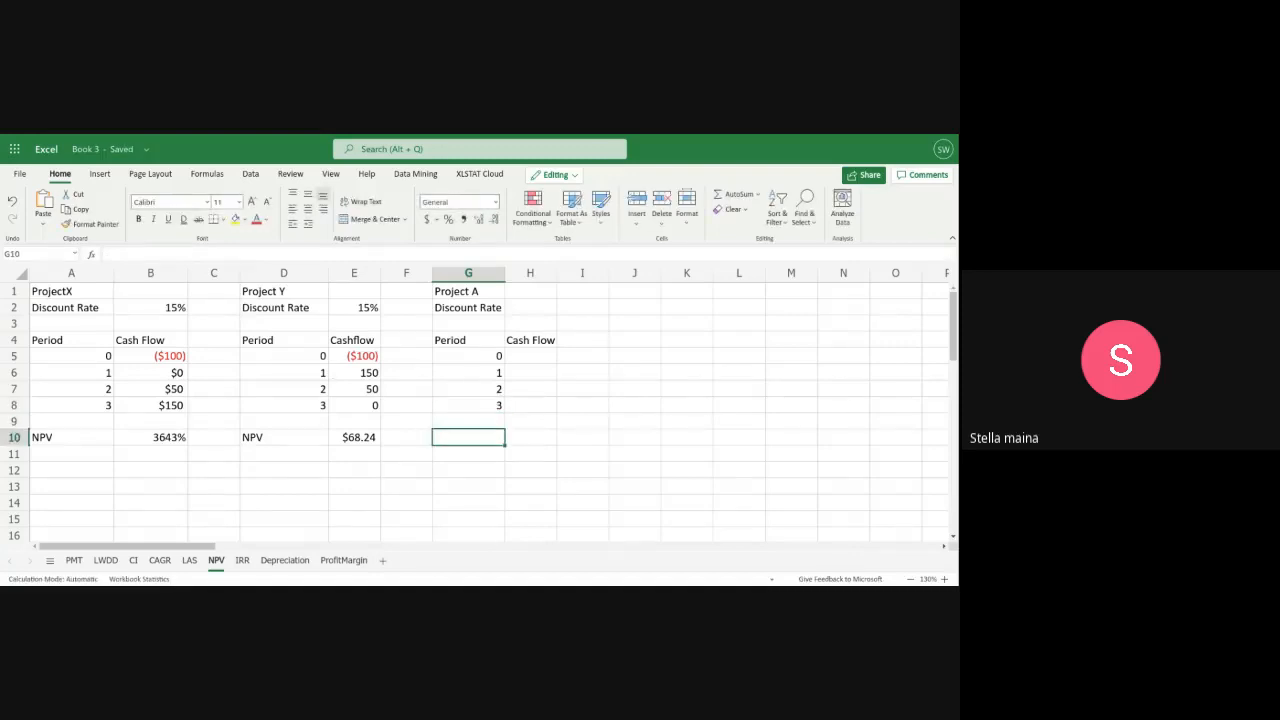
pyautogui.write('NPV')
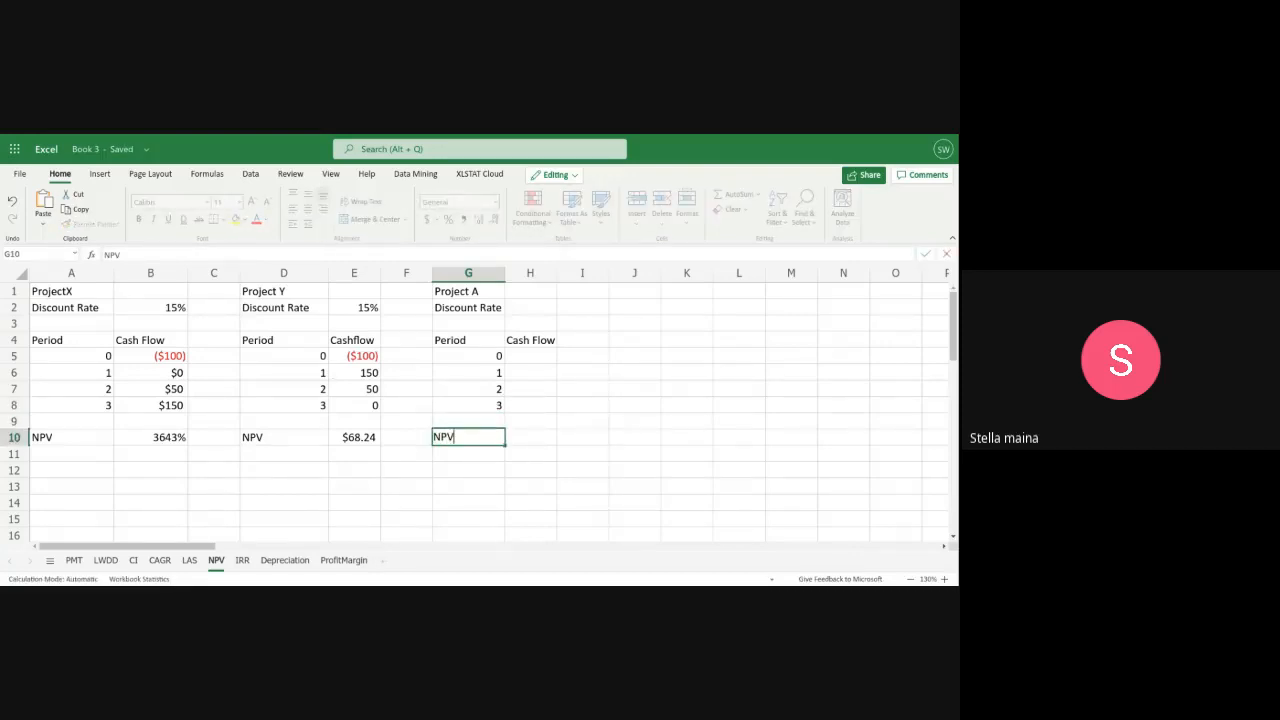
# Enter Project A's period 0 cash flow in H5 as the negative currency amount ($100)
pyautogui.click(525, 356)
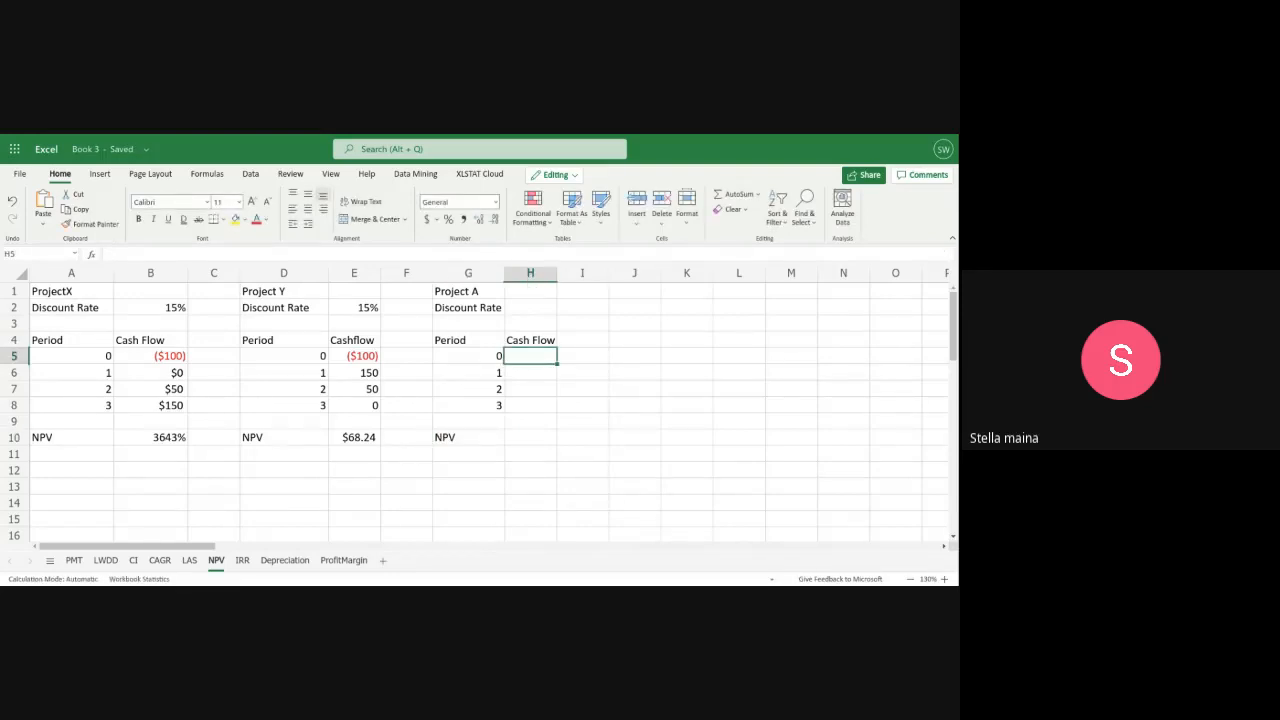
pyautogui.write('(4')
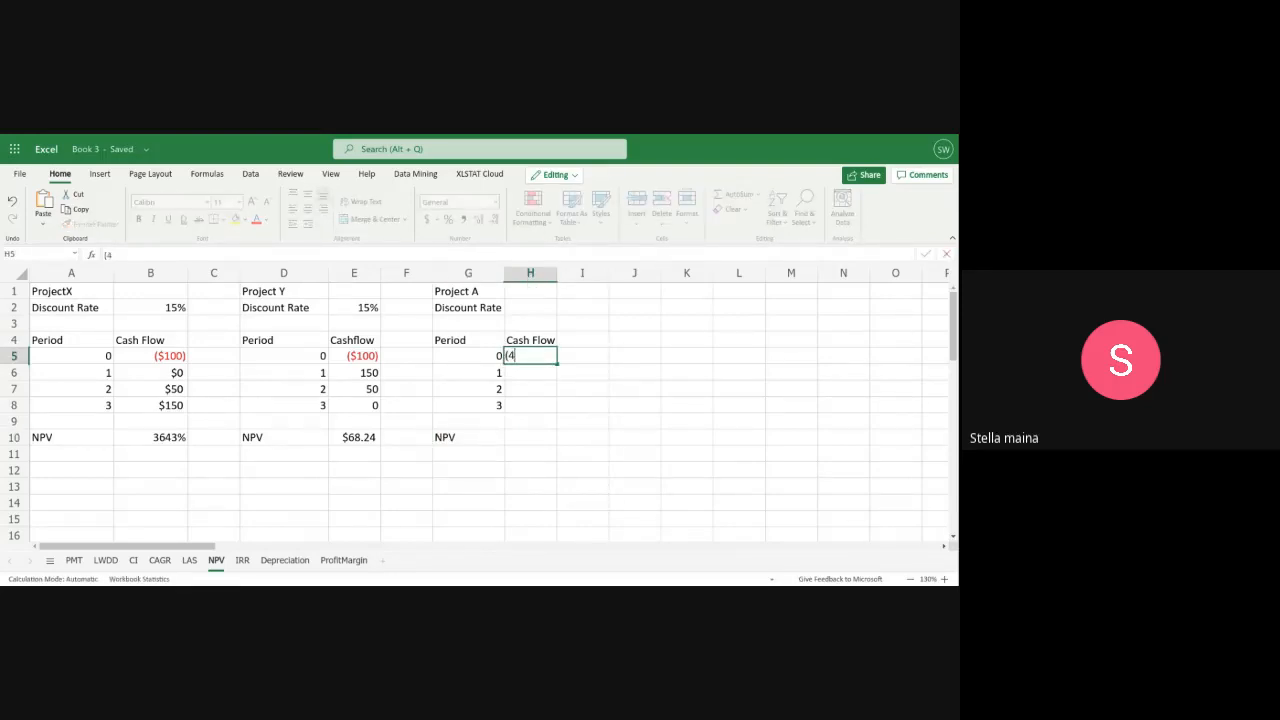
pyautogui.write('$100)')
pyautogui.press('Return')
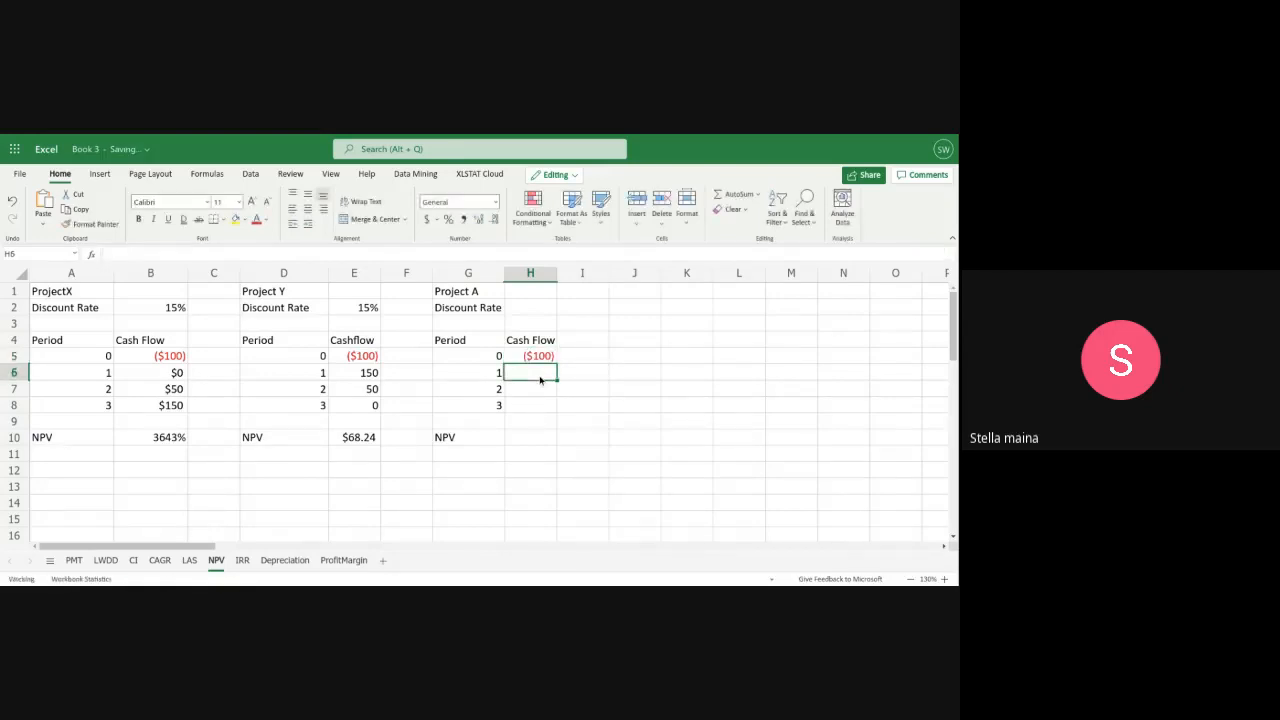
# Enter Project A's remaining cash flows: 0 in H6, 0 in H7 and 152.09 in H8
pyautogui.write('0')
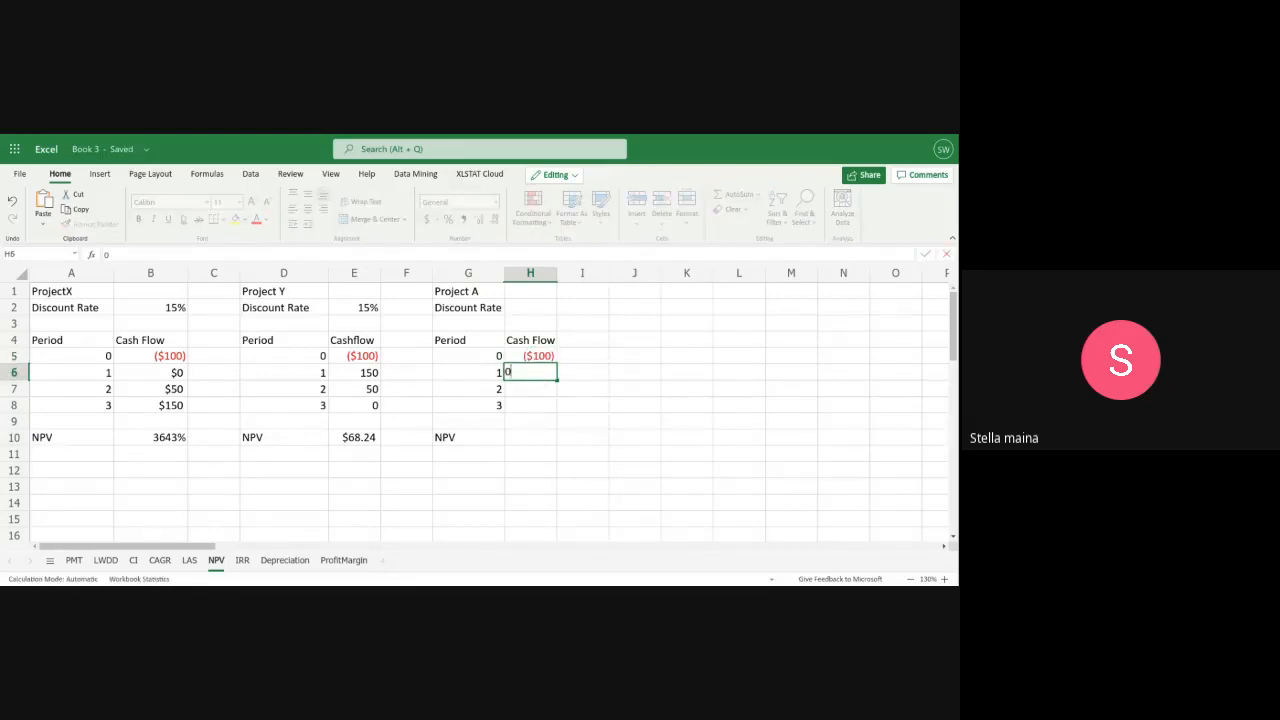
pyautogui.click(540, 391)
pyautogui.write('0')
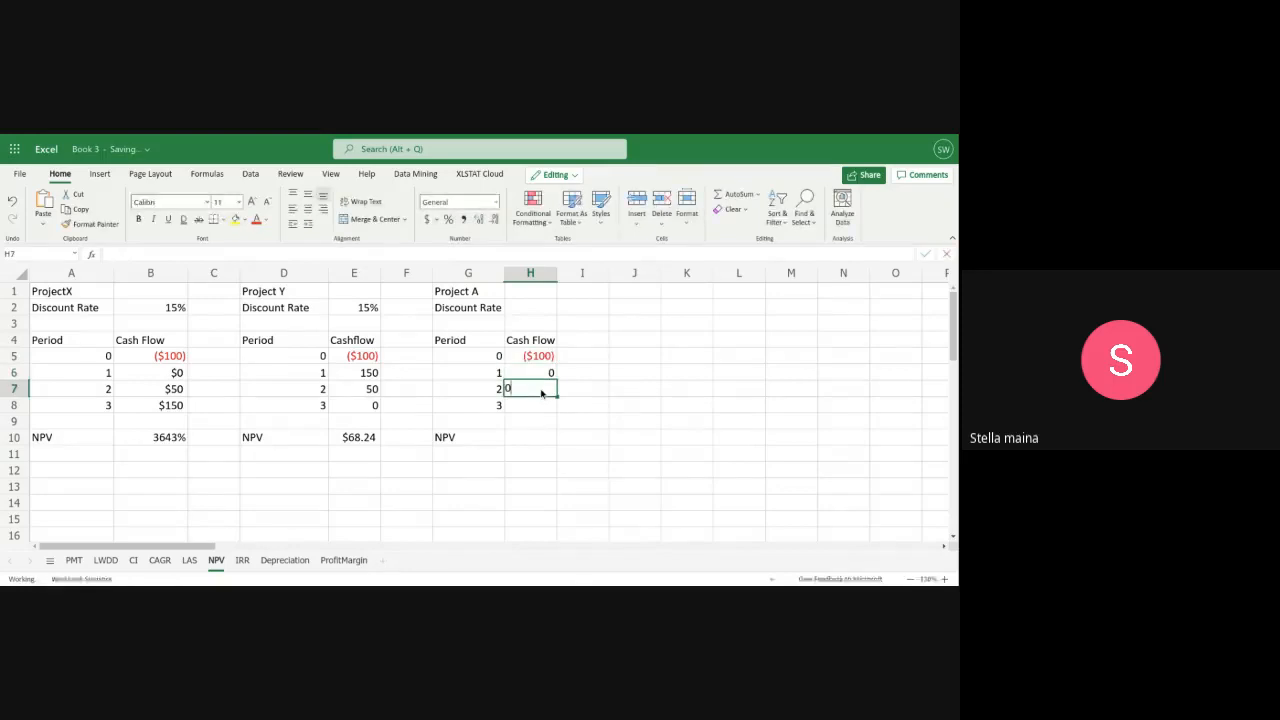
pyautogui.click(531, 407)
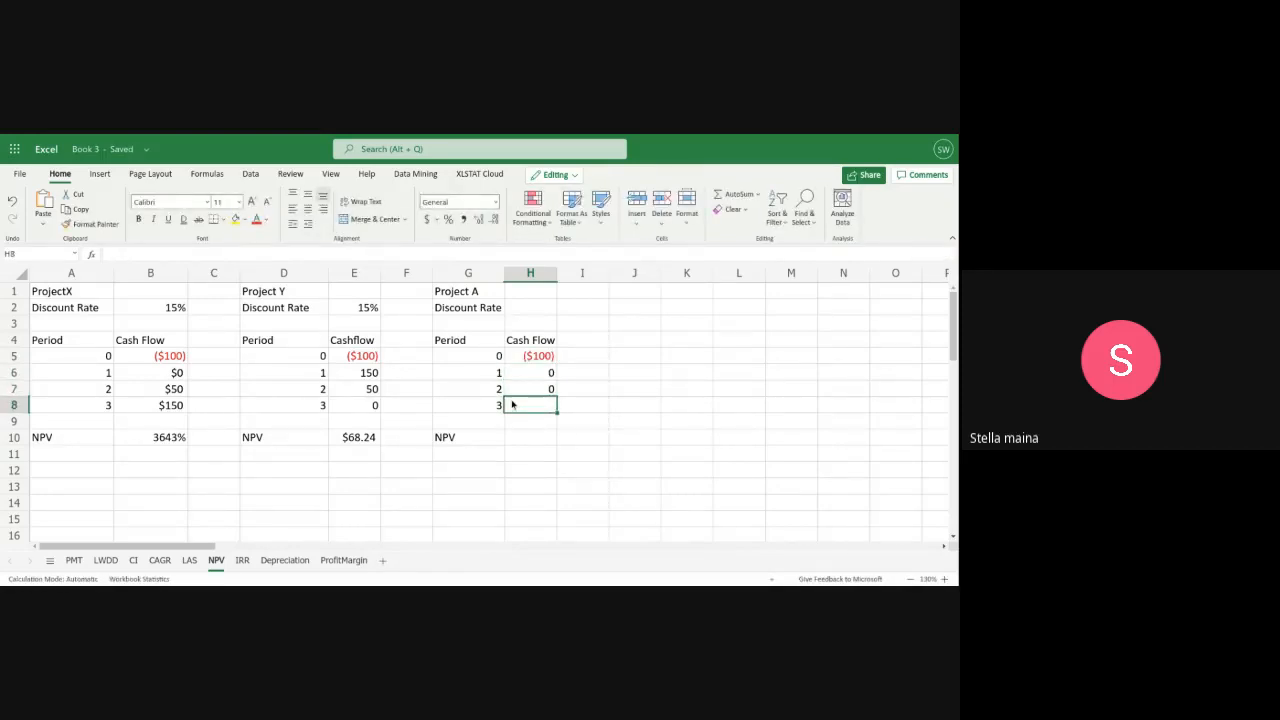
pyautogui.write('1')
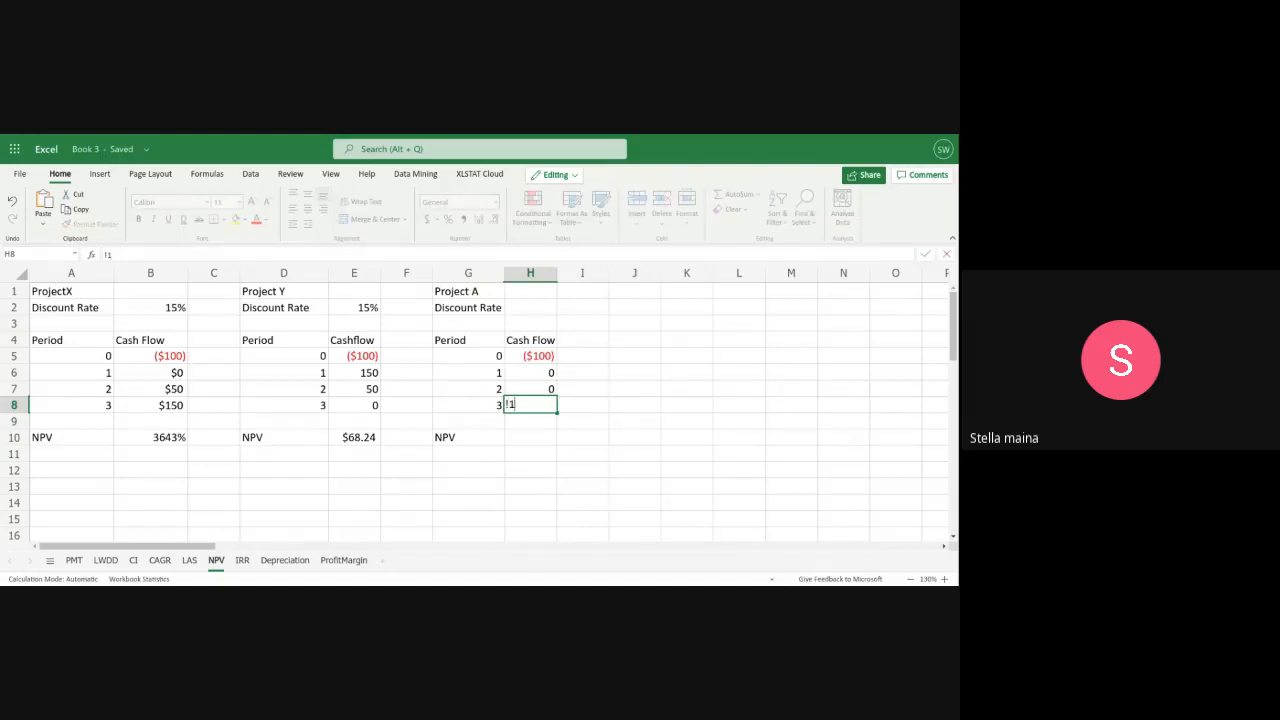
pyautogui.write('52.09')
pyautogui.press('Delete')
# Begin Project A's net present value formula in H10 with =NPV(
pyautogui.click(529, 440)
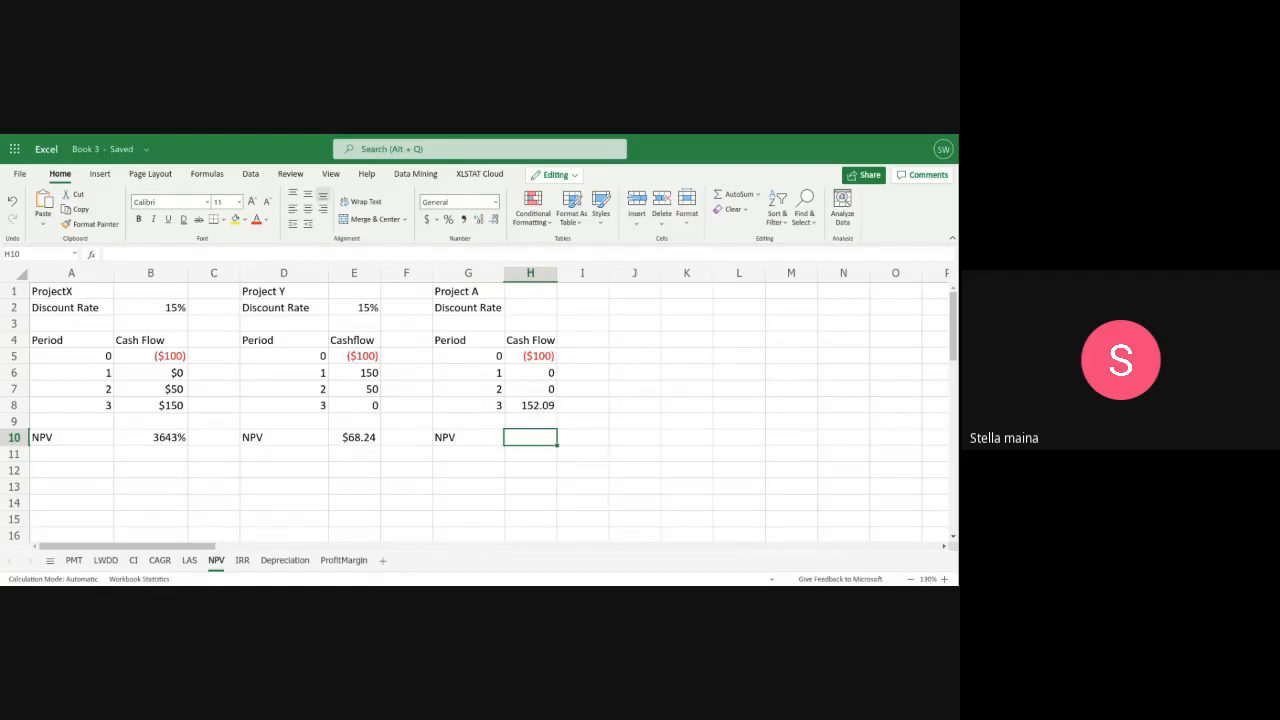
pyautogui.write('=npv')
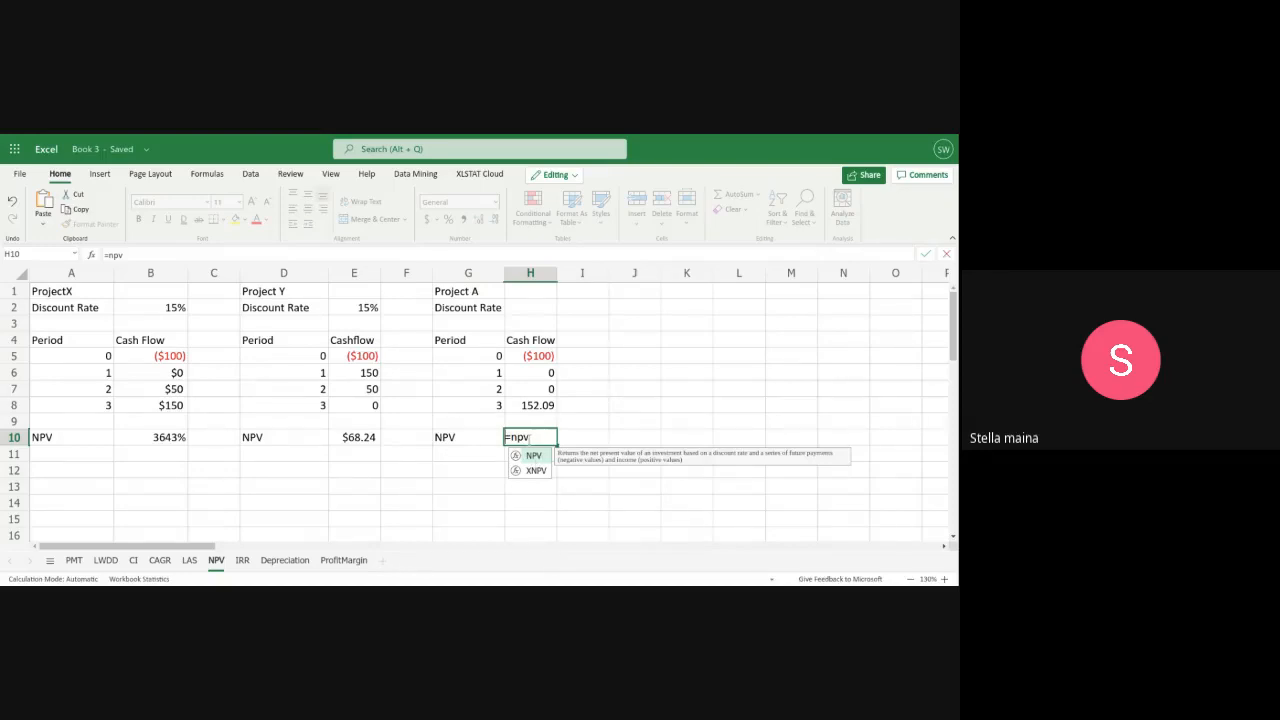
pyautogui.press('BackSpace')
pyautogui.press('BackSpace')
pyautogui.press('BackSpace')
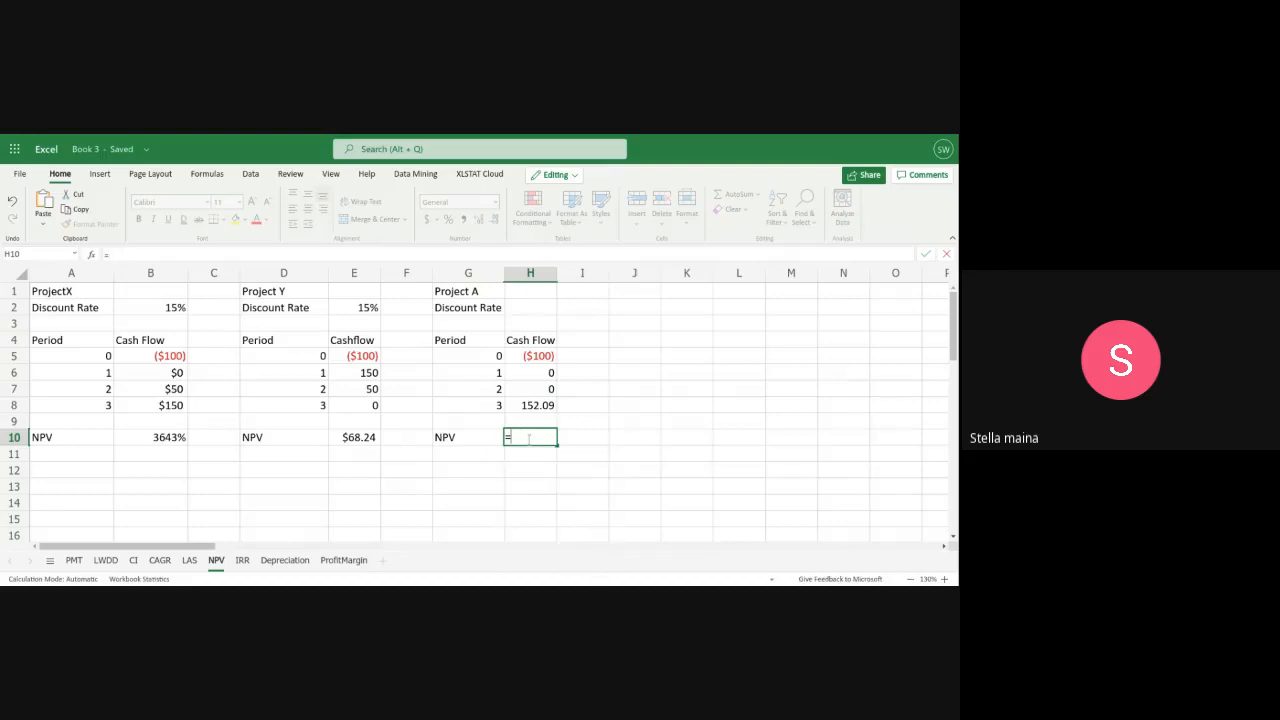
pyautogui.write('NPV')
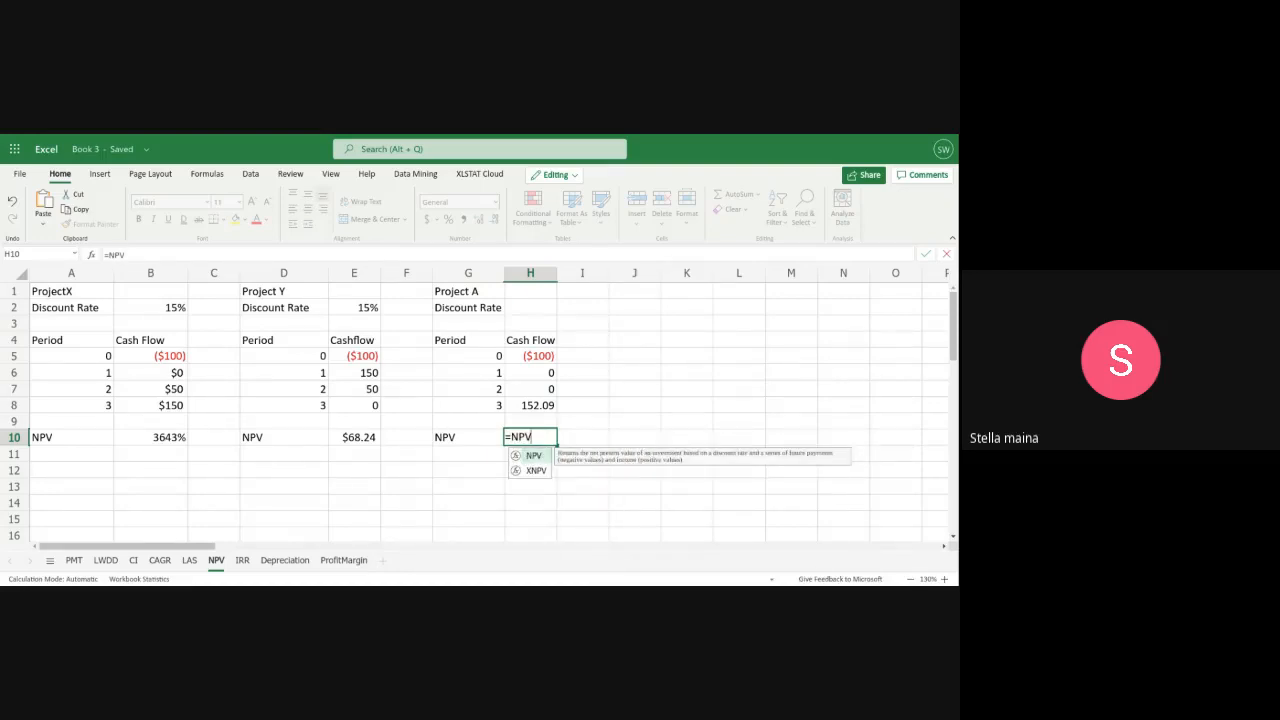
pyautogui.write('(')
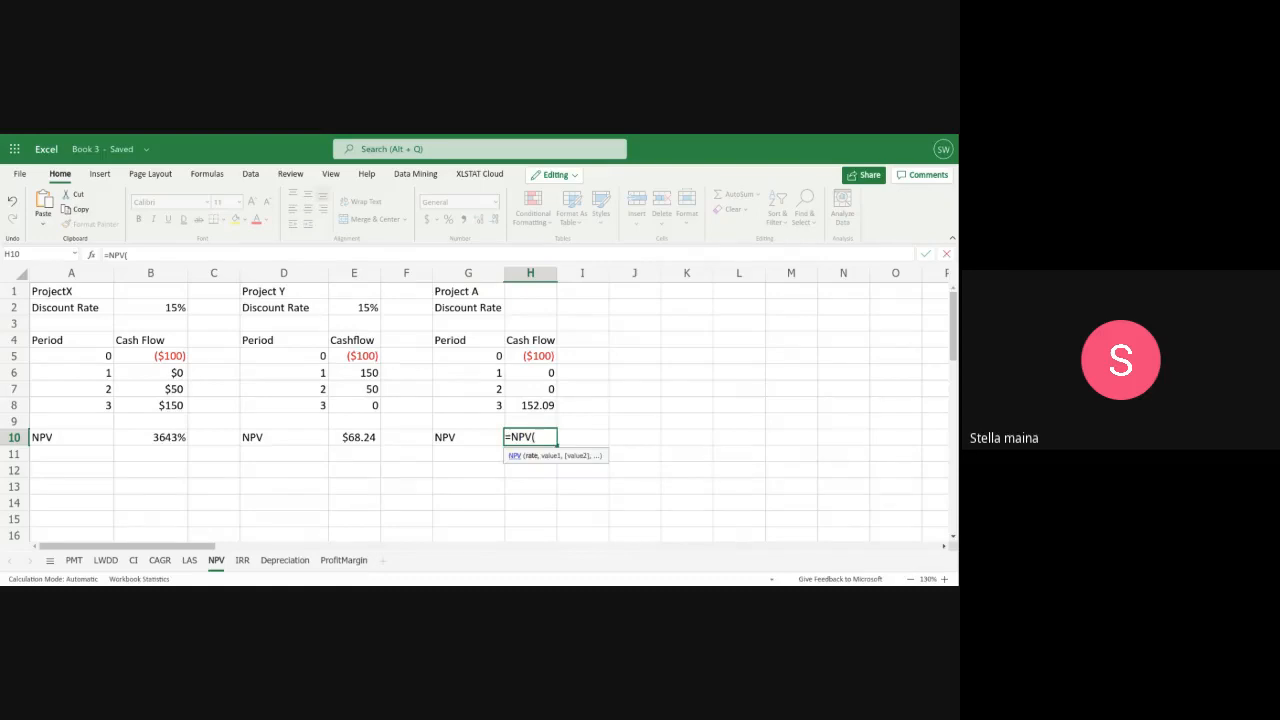
pyautogui.click(531, 313)
pyautogui.write('15%')
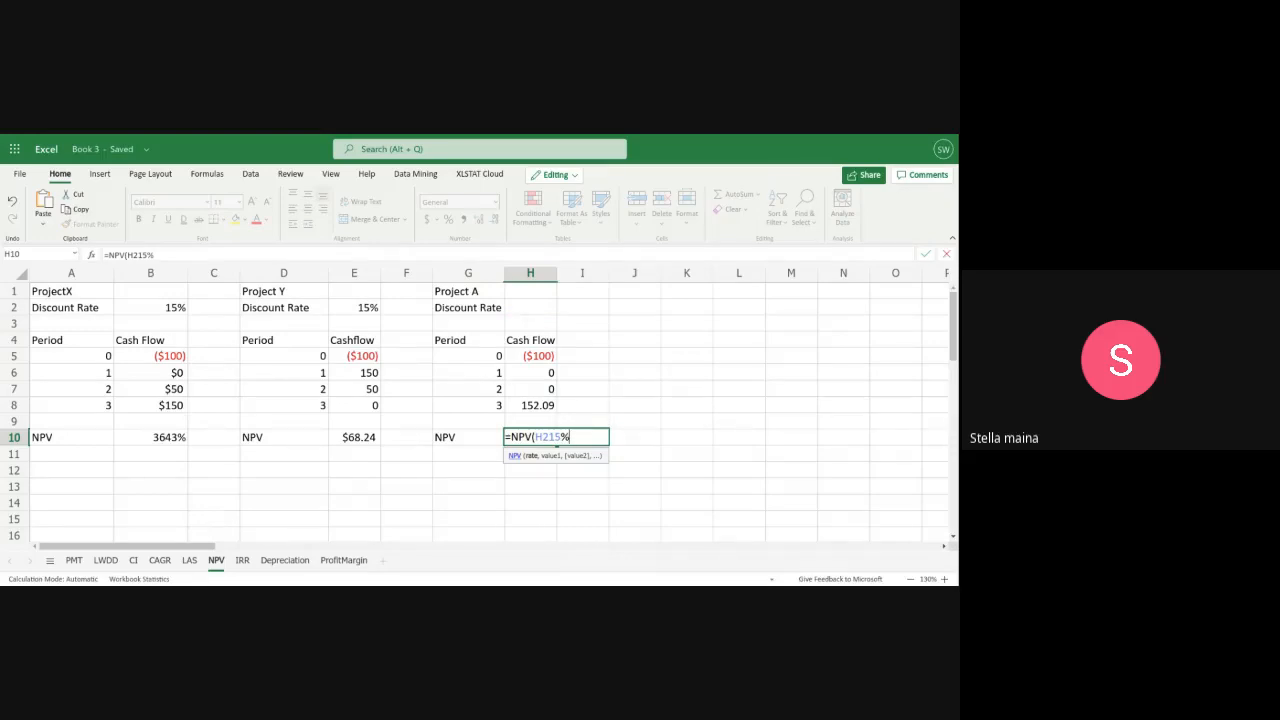
pyautogui.press('BackSpace')
pyautogui.press('BackSpace')
pyautogui.press('BackSpace')
pyautogui.press('BackSpace')
pyautogui.press('BackSpace')
pyautogui.click(641, 440)
pyautogui.press('BackSpace')
pyautogui.press('BackSpace')
pyautogui.press('BackSpace')
# Leave the partial formula in H10 and set Project A's discount rate in H2 to 15%
pyautogui.press('Return')
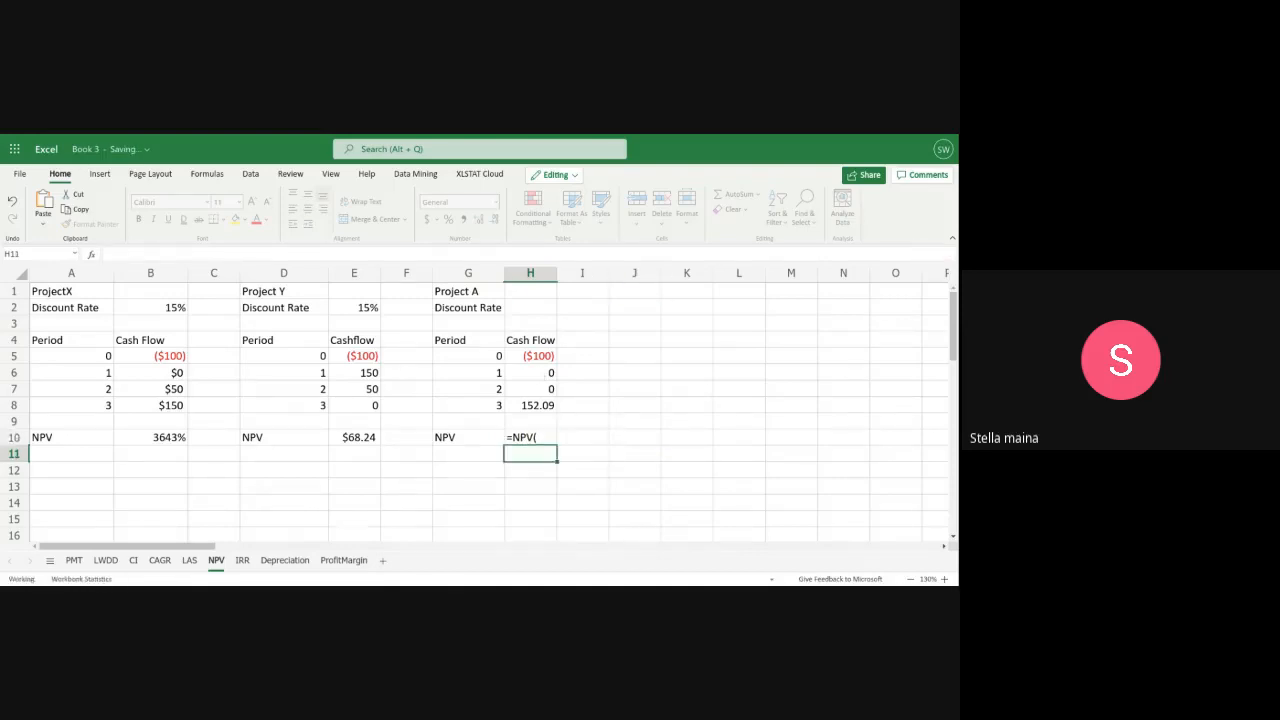
pyautogui.click(541, 311)
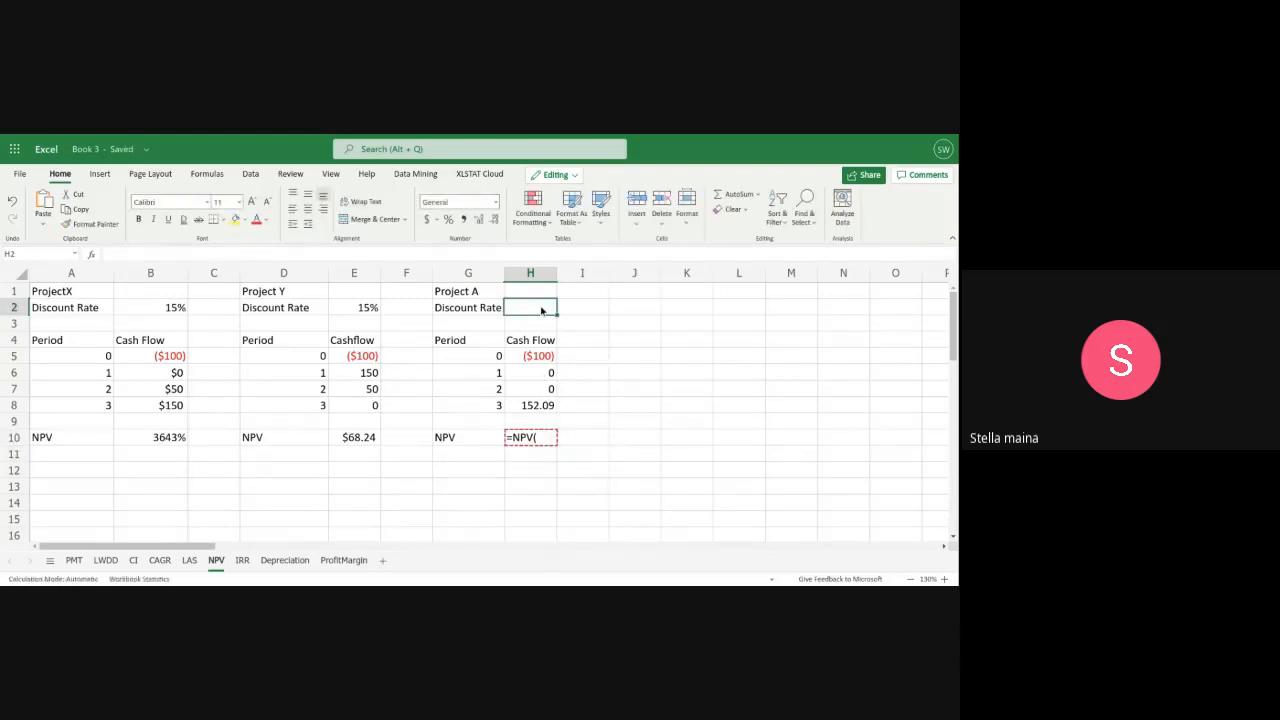
pyautogui.write('15%')
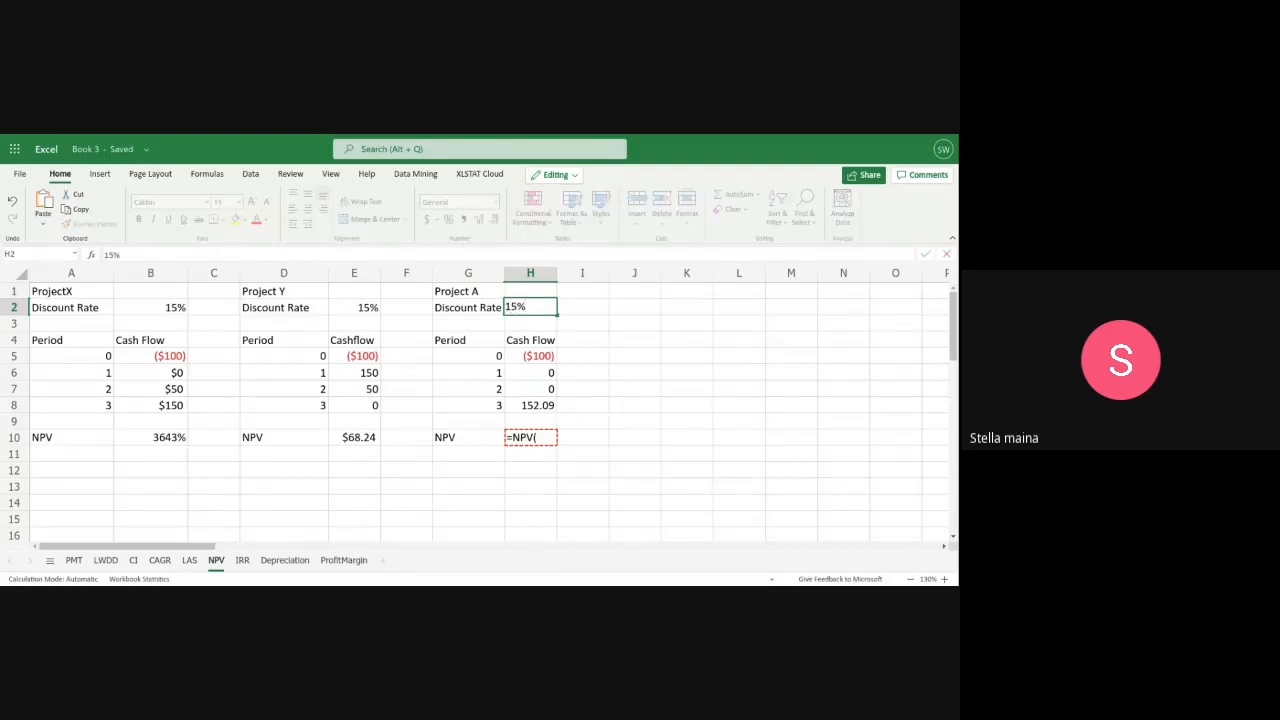
# Continue the formula in H10 with the rate and cash flow references so it reads =NPV(h2,b6:b8)+
pyautogui.click(540, 438)
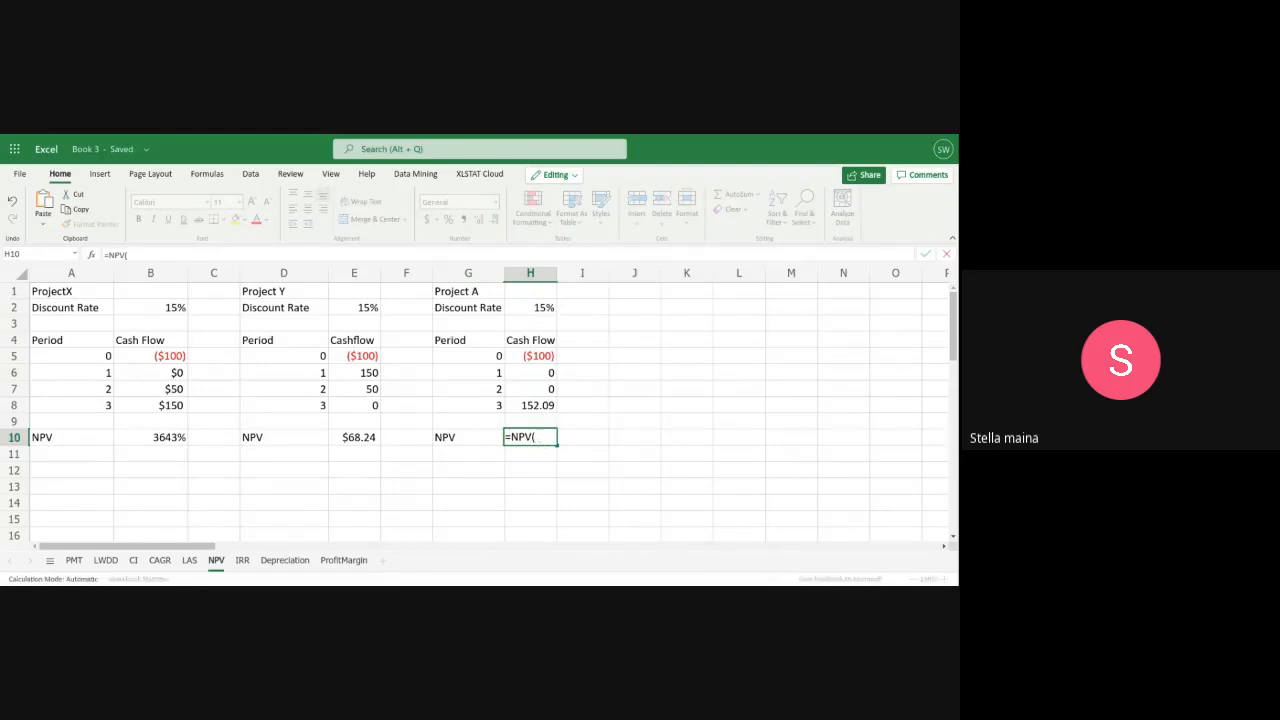
pyautogui.write('h2')
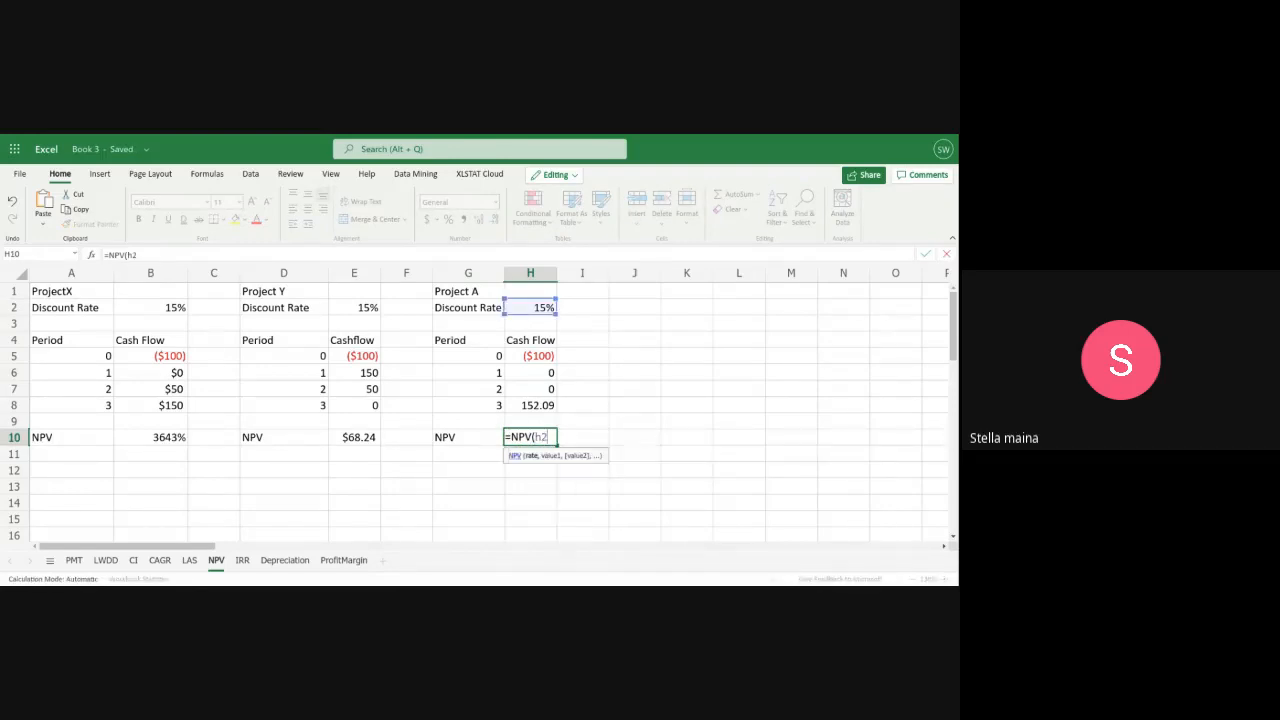
pyautogui.write(',b')
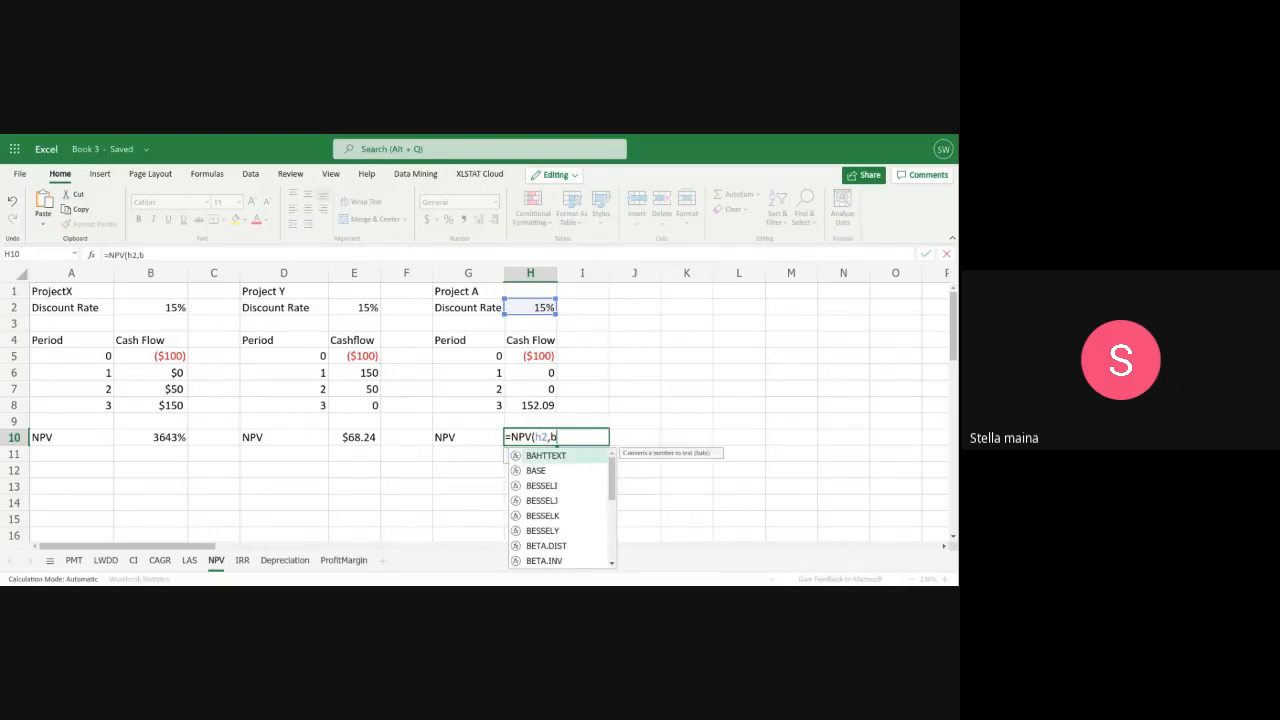
pyautogui.write('6:')
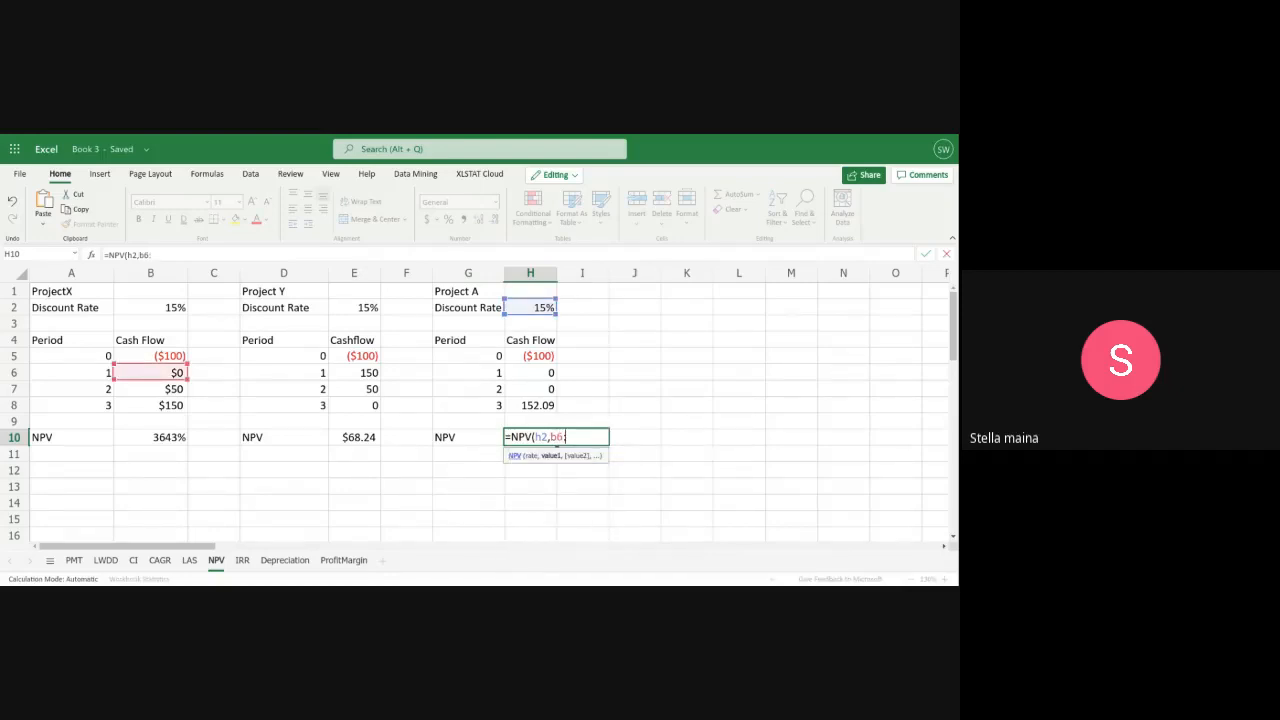
pyautogui.write('b8')
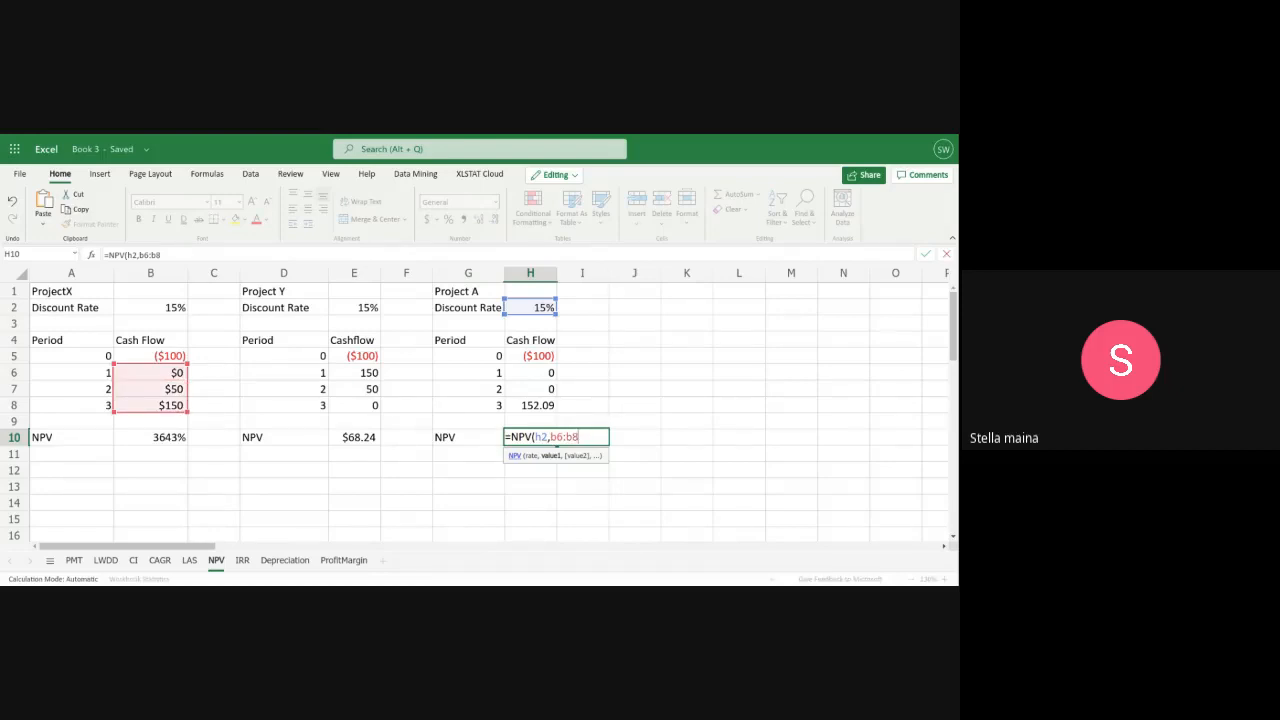
pyautogui.write(')')
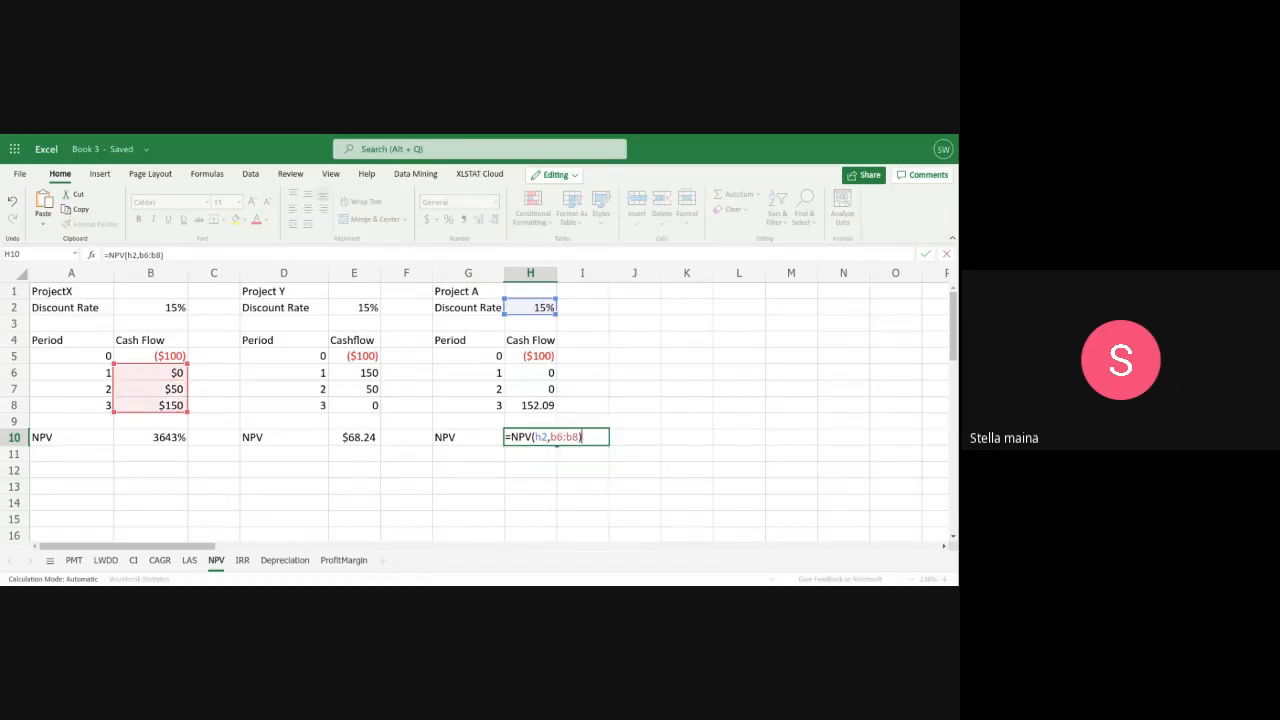
pyautogui.write('+')
# Correct the cash flow range in H10's formula to h6:h8 and complete it as =NPV(h2,h6:h8)+h5
pyautogui.click(557, 437)
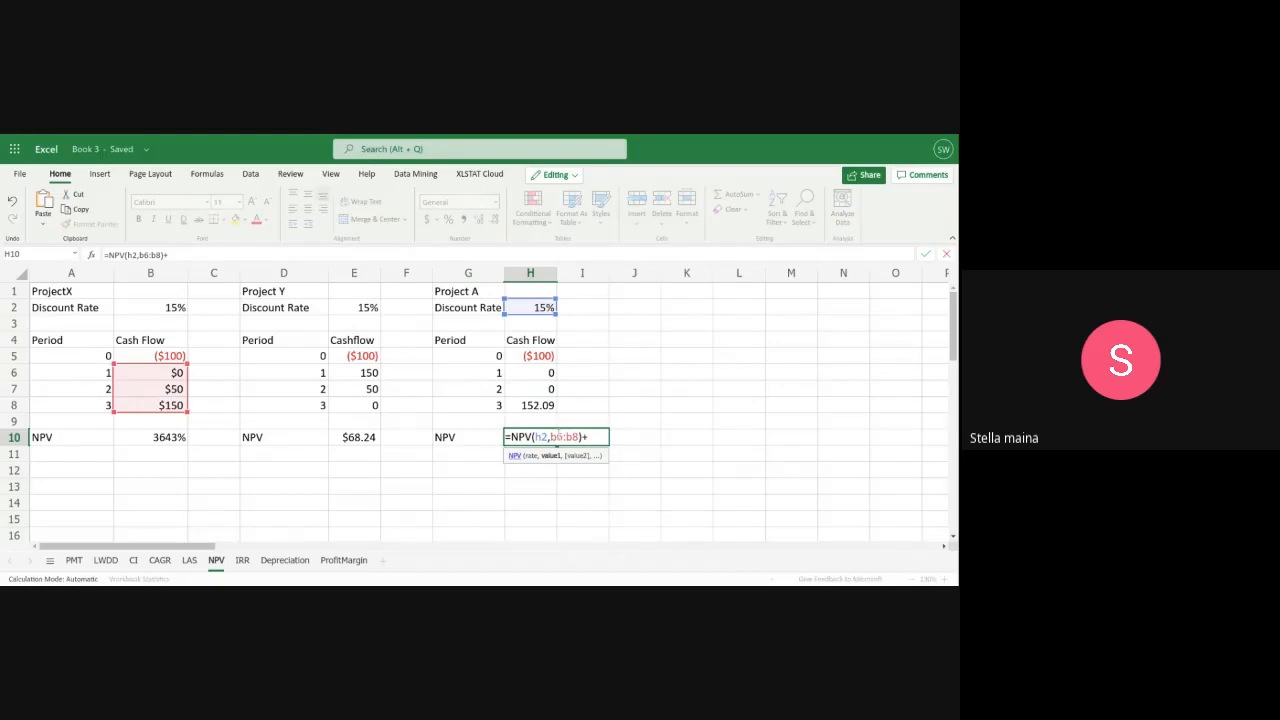
pyautogui.press('BackSpace')
pyautogui.write('h')
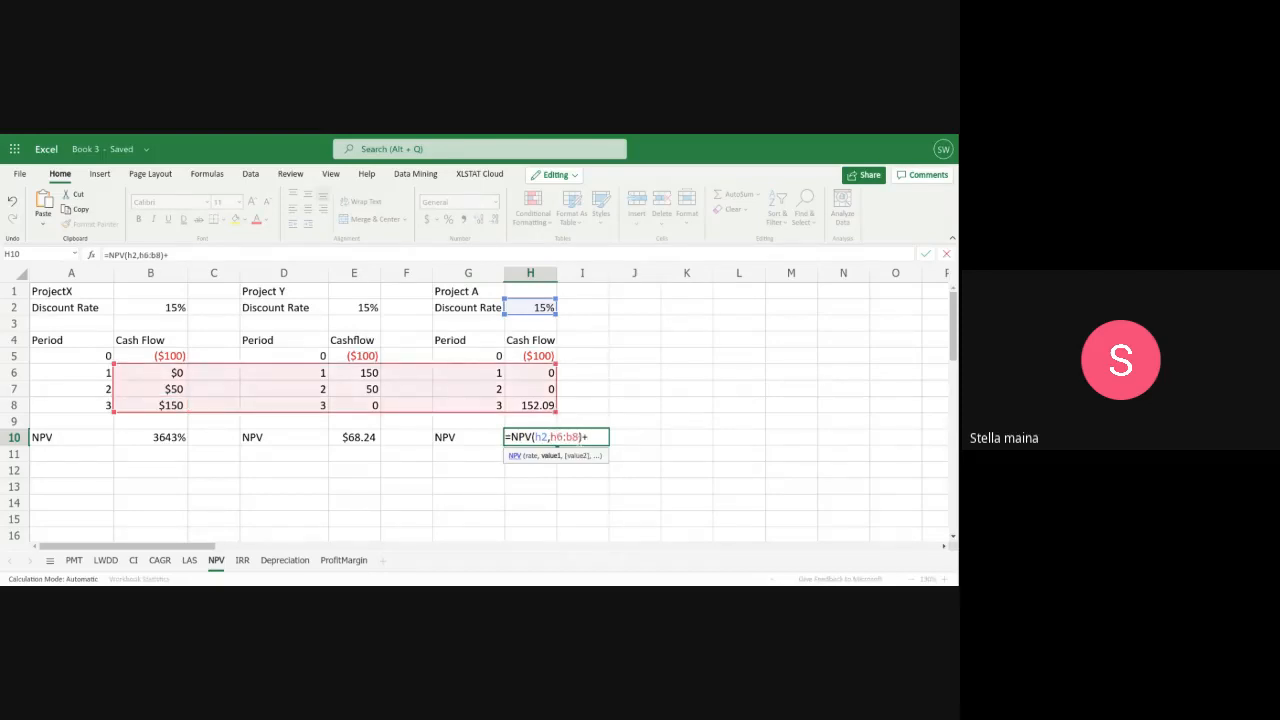
pyautogui.press('BackSpace')
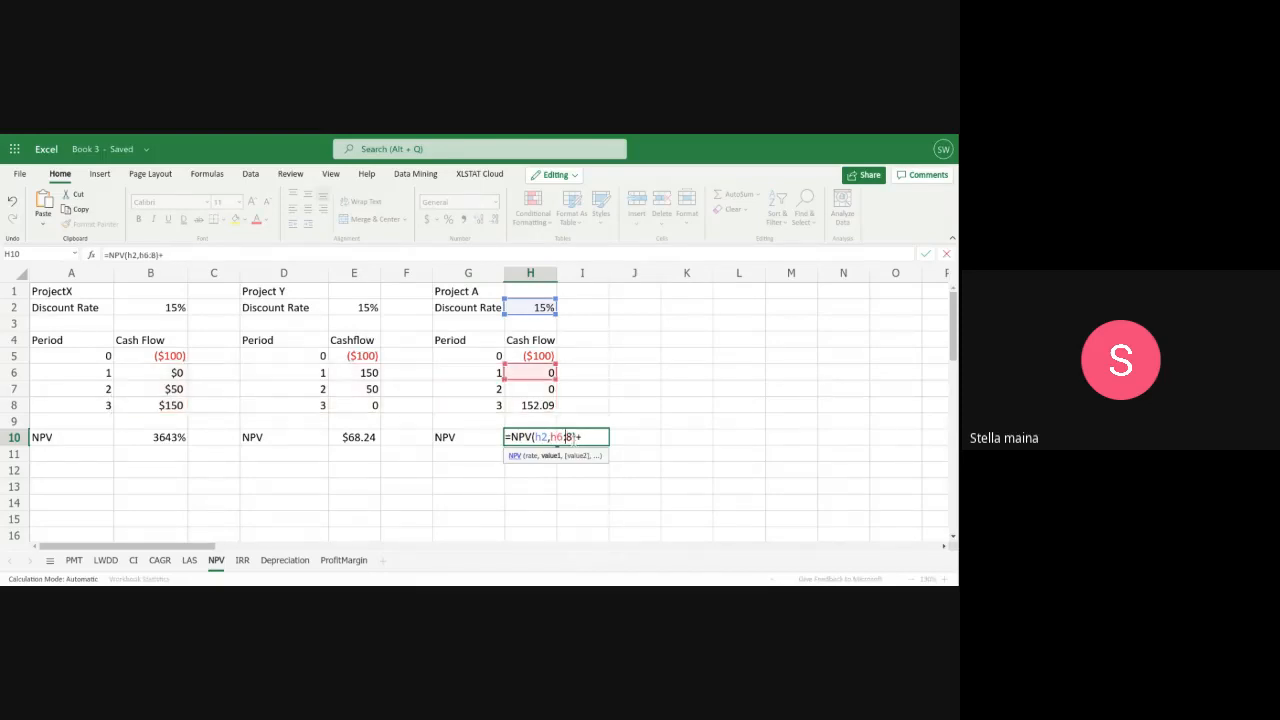
pyautogui.write('b')
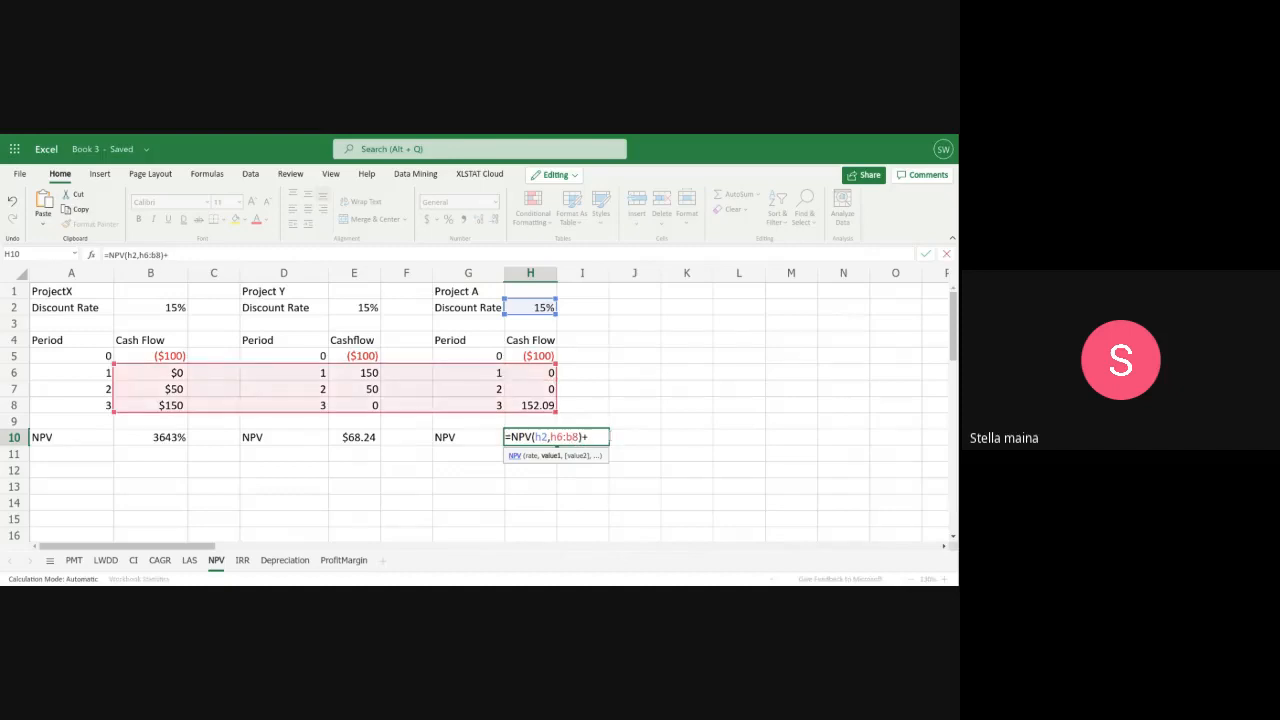
pyautogui.press('BackSpace')
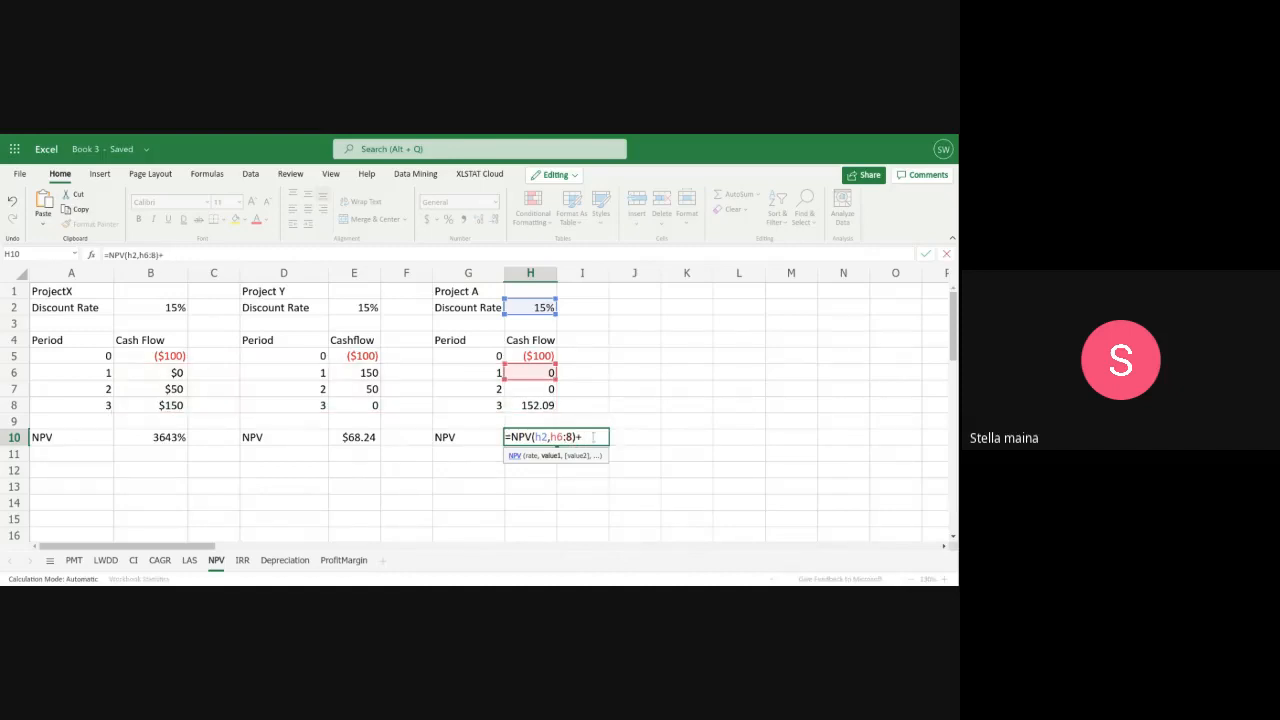
pyautogui.write('h8)+')
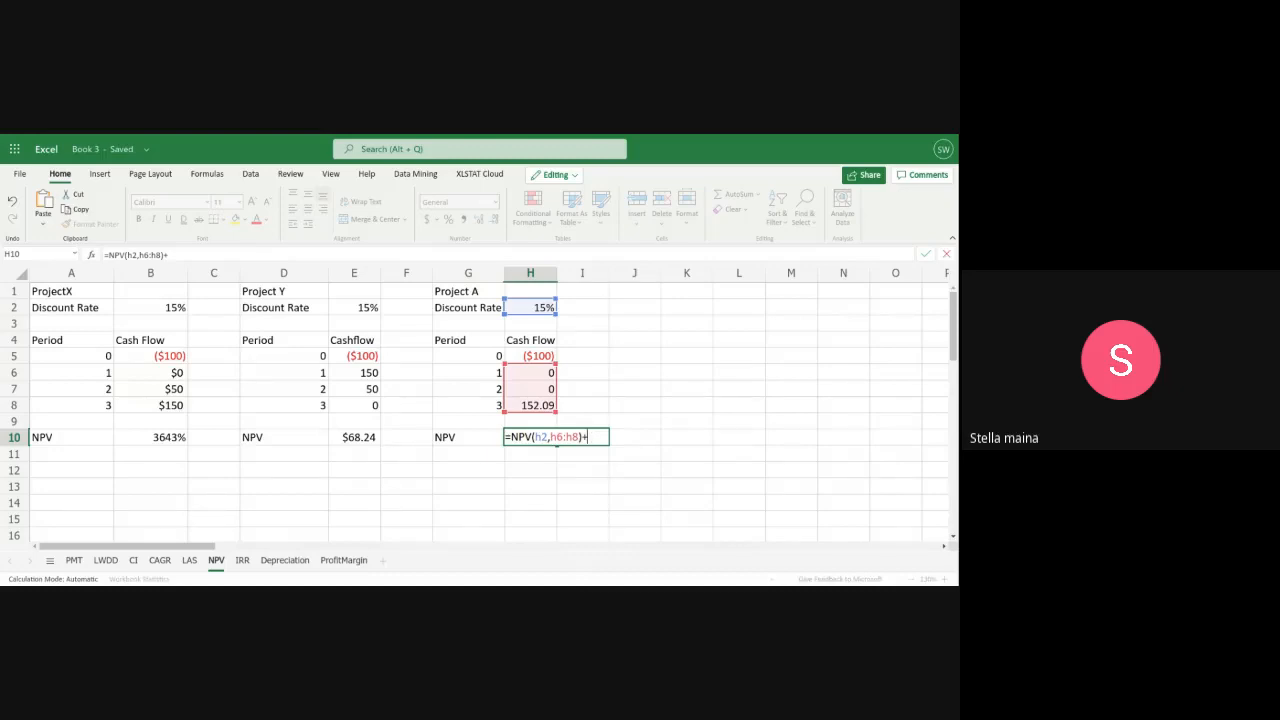
pyautogui.write('h5')
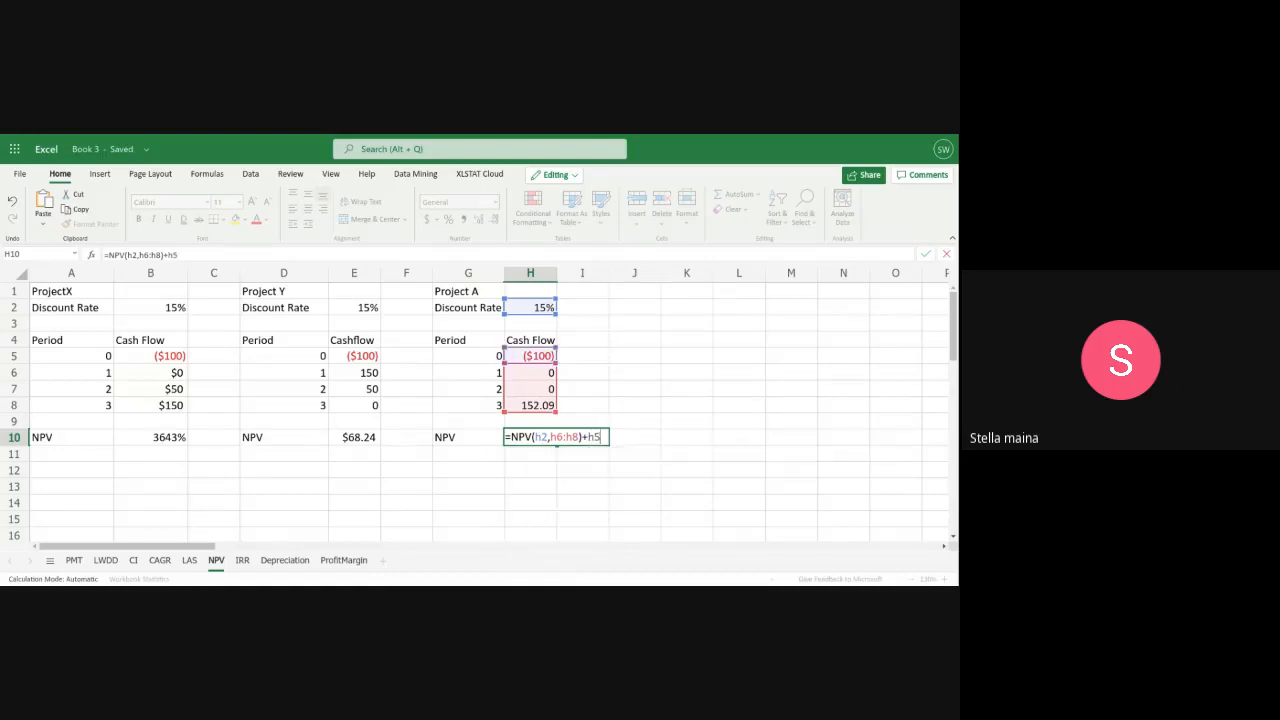
pyautogui.press('Return')
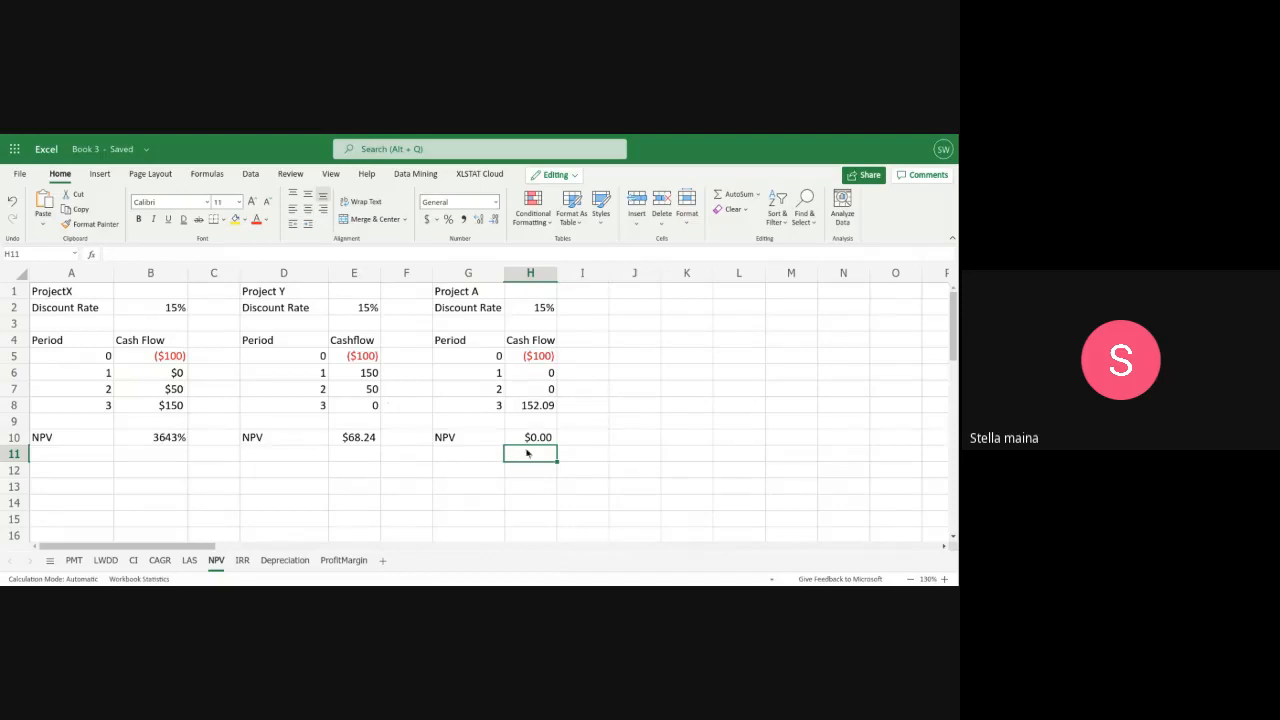
# Enter the investment amount 100 in G12, below Project A's net present value
pyautogui.click(479, 476)
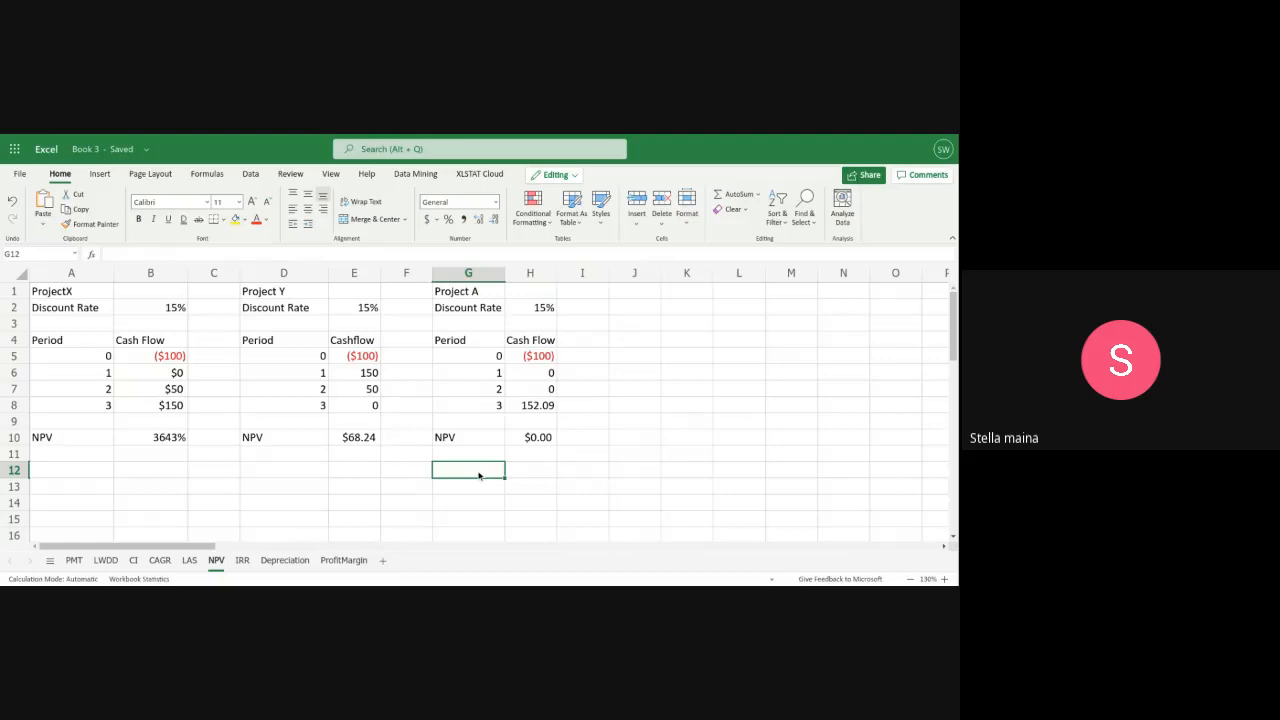
pyautogui.write('100')
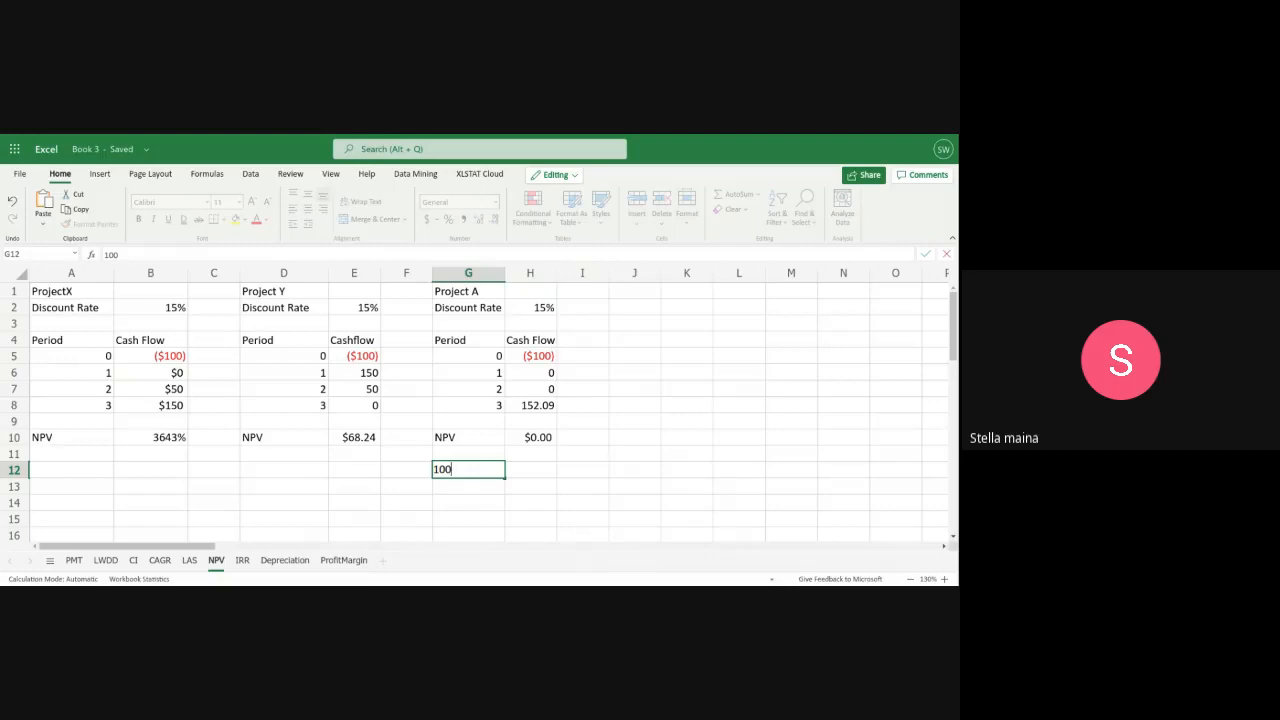
pyautogui.click(458, 490)
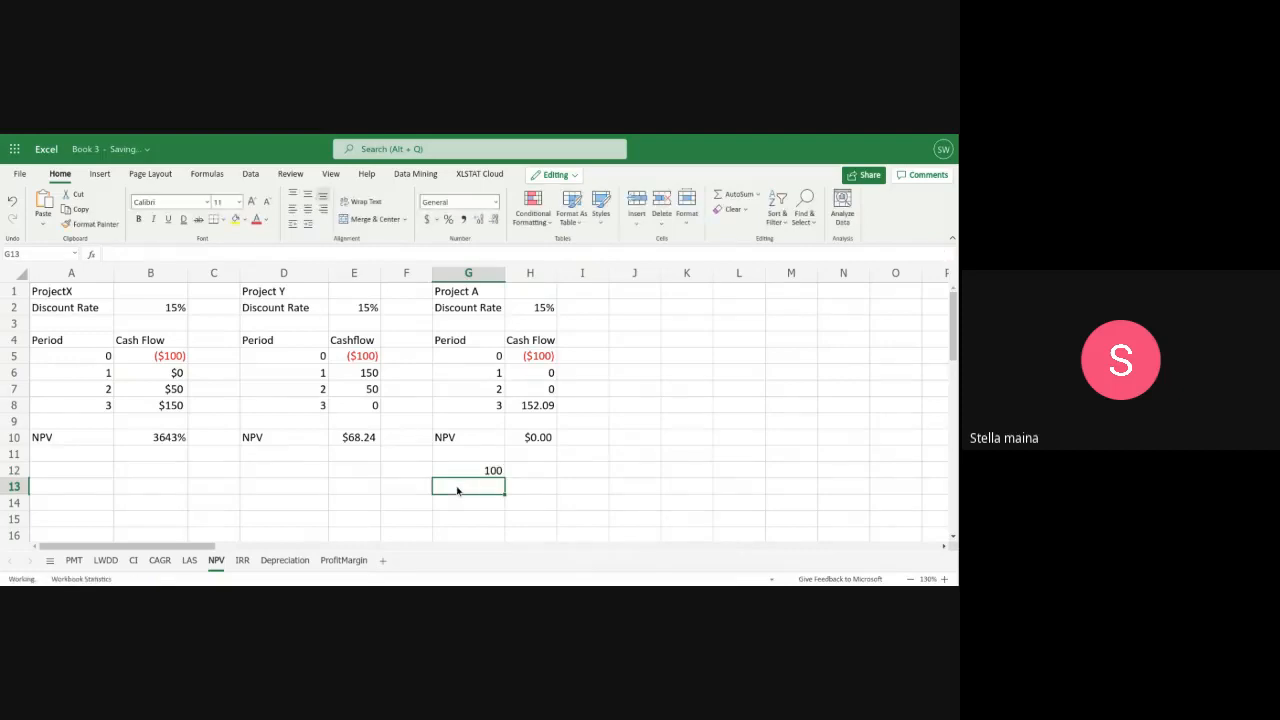
# Compound the amount in G12 at 15% over three periods by entering the formula =g12*1.15^3 in G13
pyautogui.write('=')
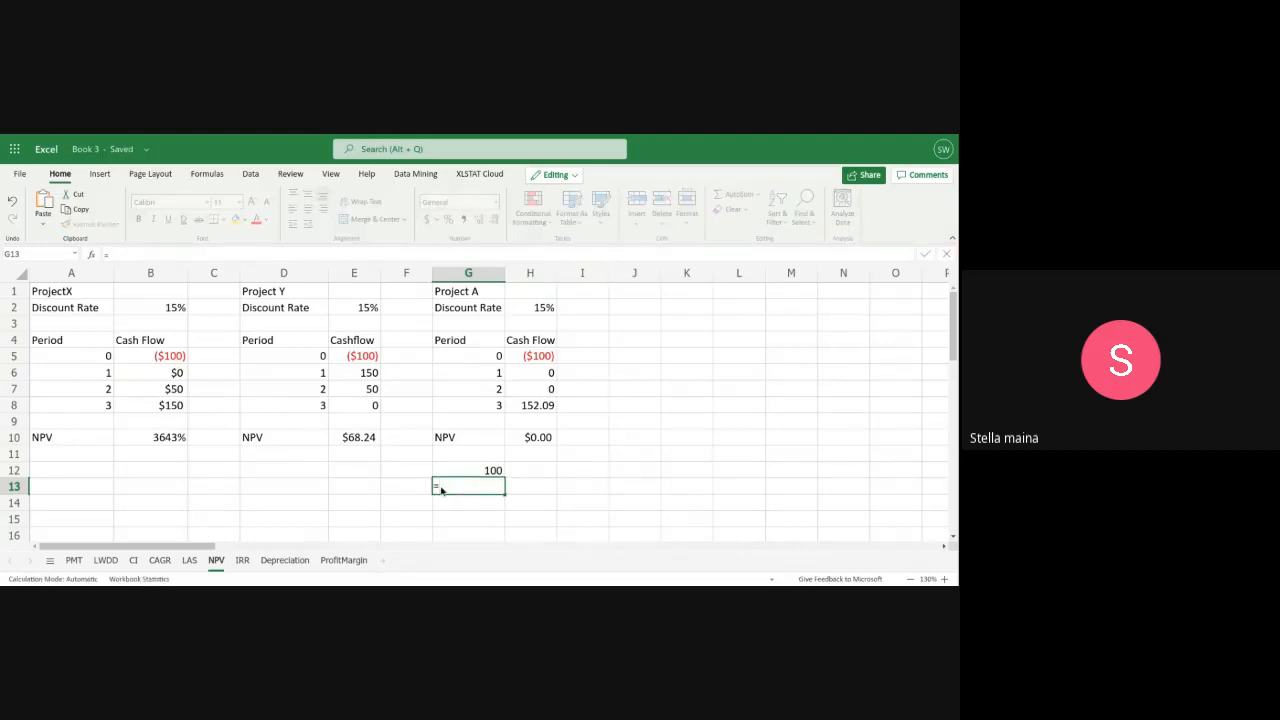
pyautogui.write('a1')
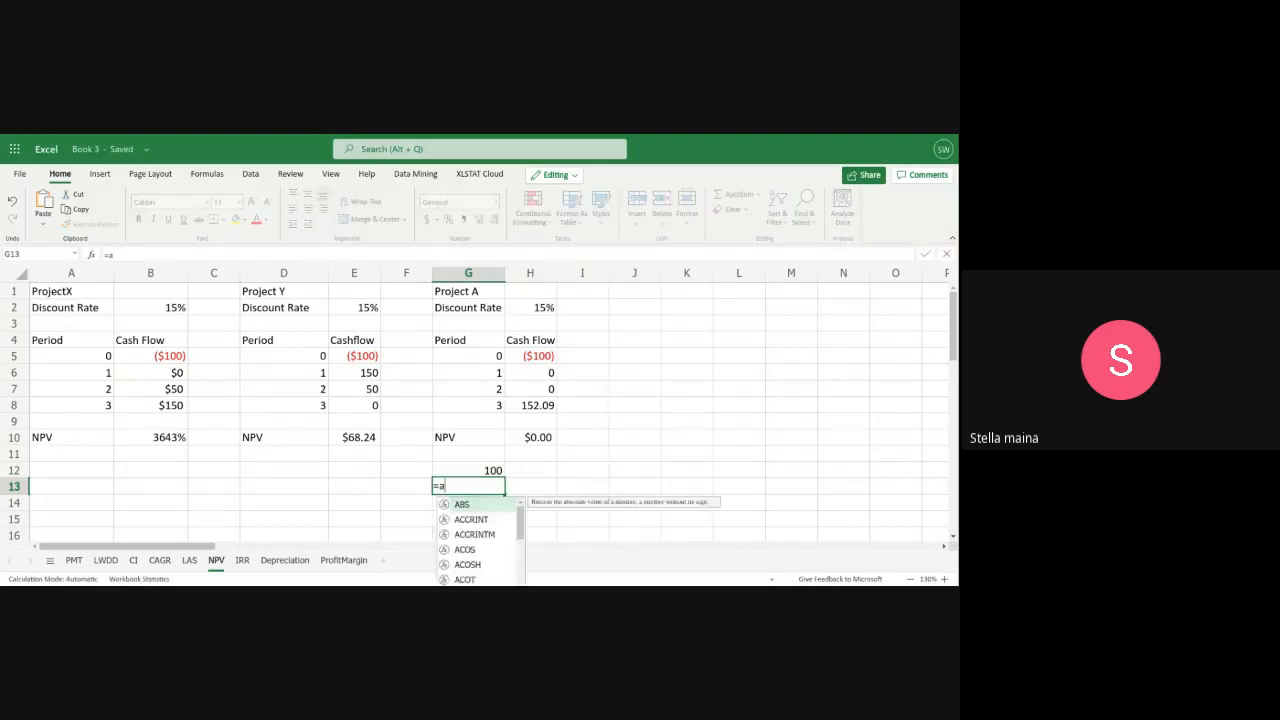
pyautogui.press('BackSpace')
pyautogui.press('BackSpace')
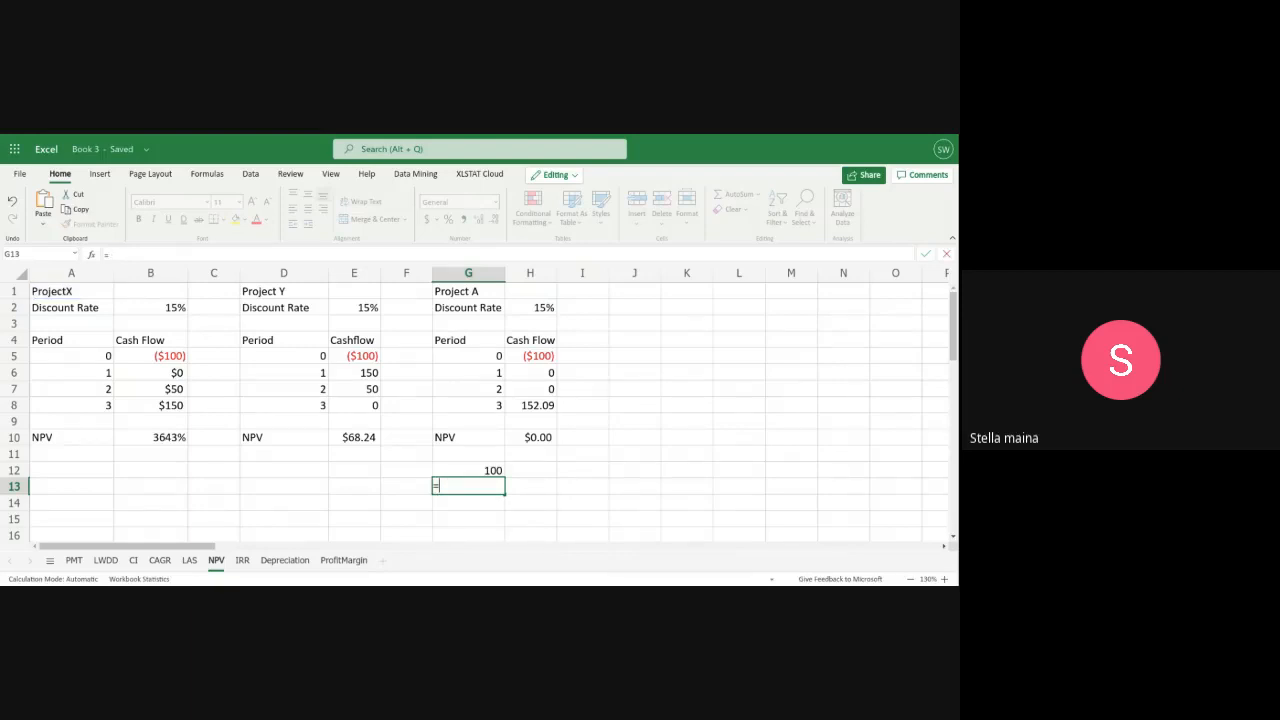
pyautogui.write('g12')
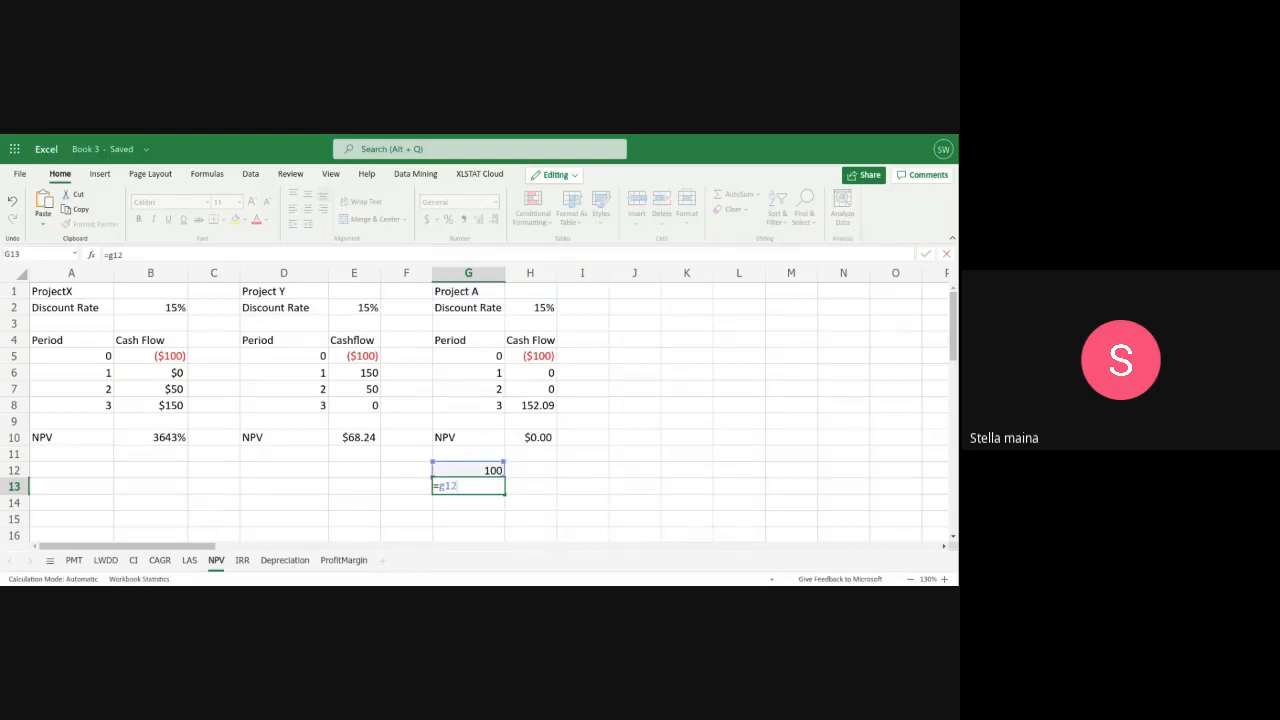
pyautogui.write('*')
pyautogui.write('1.1')
pyautogui.write('5')
pyautogui.write('^3')
pyautogui.press('Return')
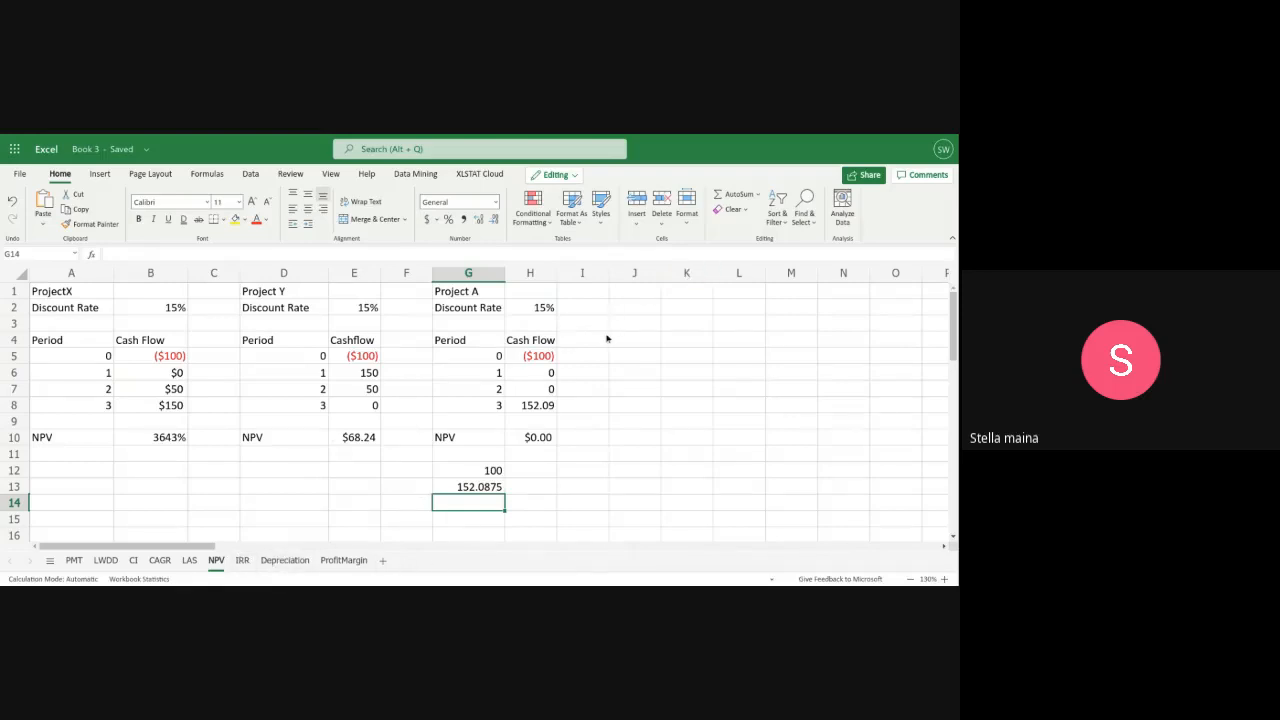
# Label J1 as Project B and J2 as Discount Rate, and widen column J to fit the text
pyautogui.click(622, 293)
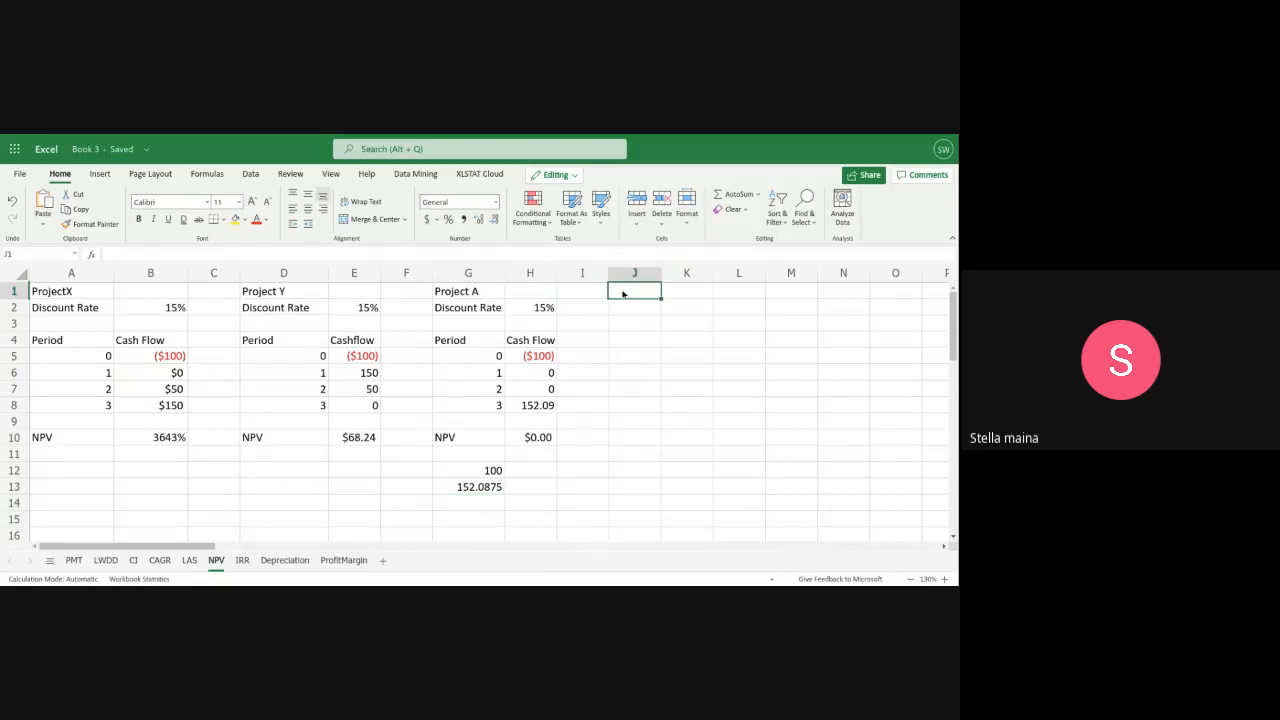
pyautogui.write('P')
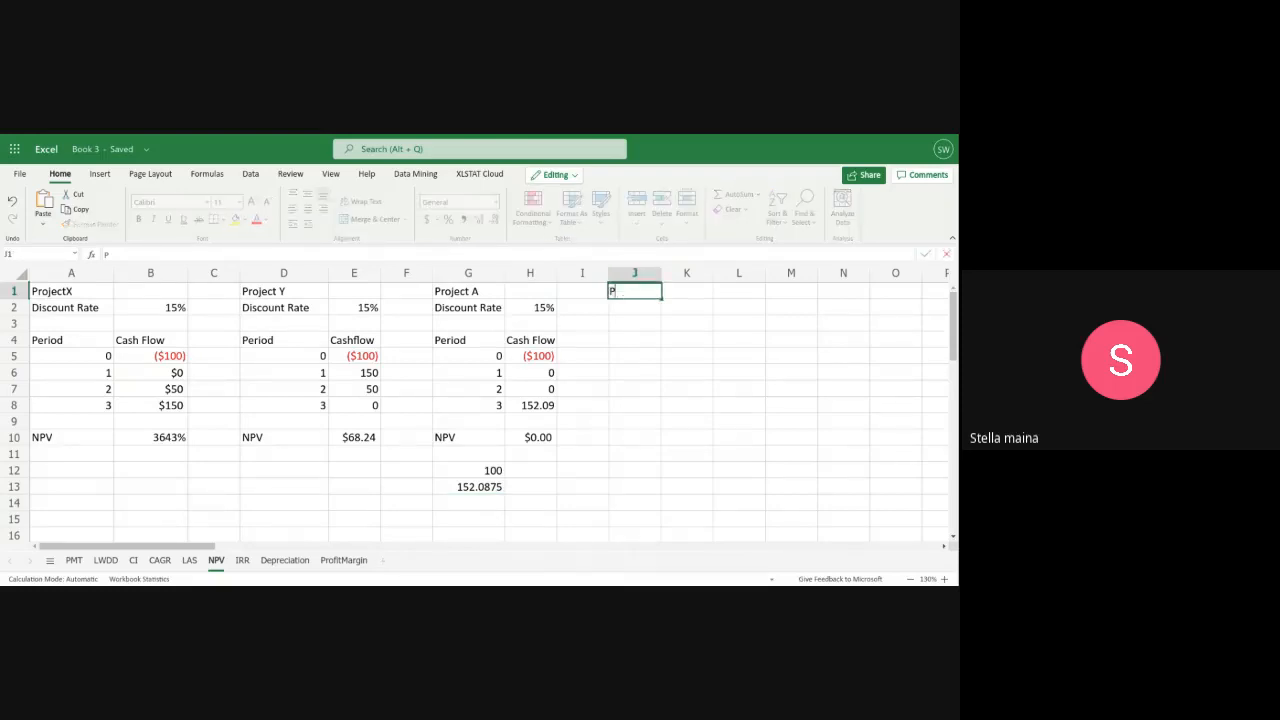
pyautogui.write('roject B')
pyautogui.click(632, 308)
pyautogui.write('D')
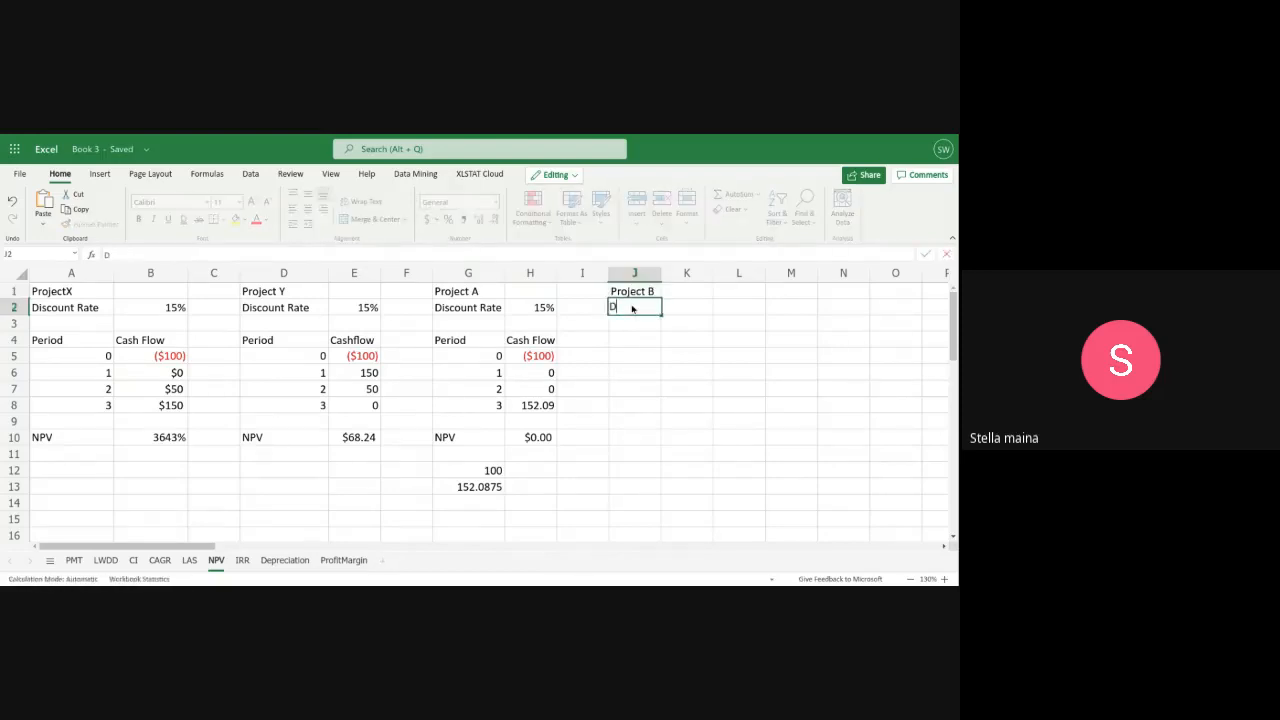
pyautogui.write('iscount Rate')
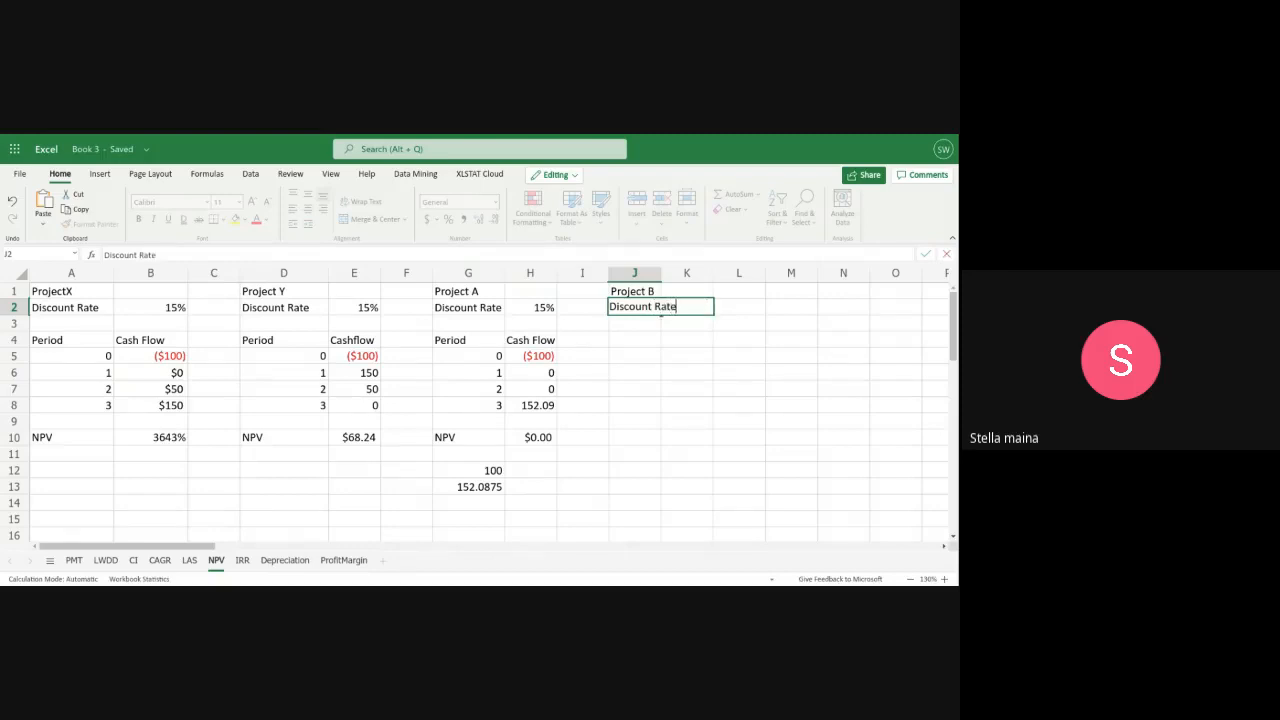
pyautogui.click(656, 274)
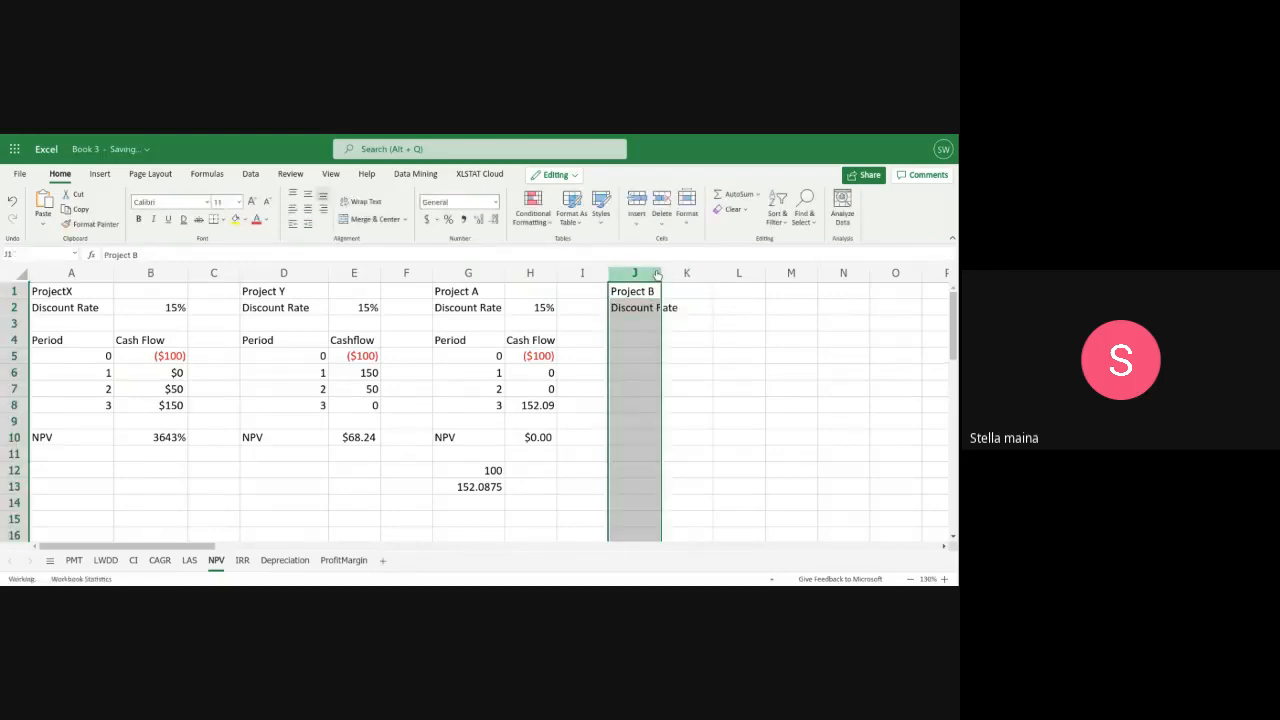
pyautogui.moveTo(661, 274); pyautogui.dragTo(685, 279)
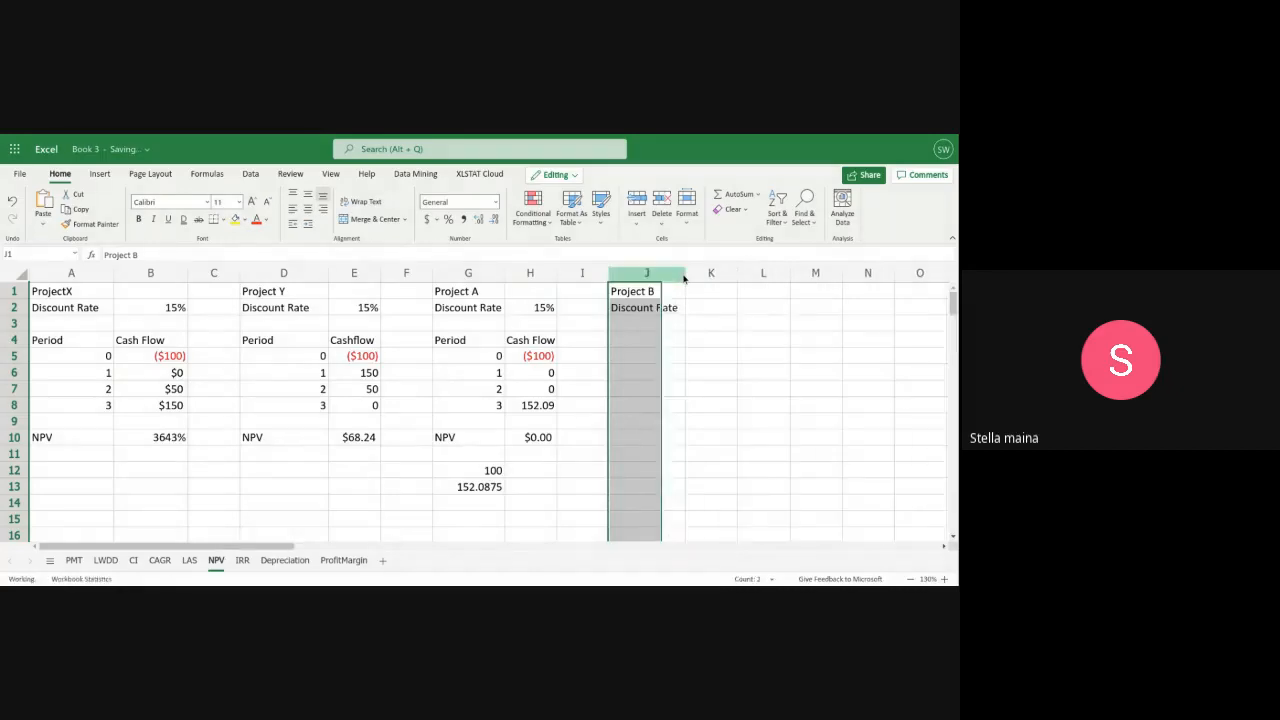
# Add the headers Period in J4 and Cash Flow in K4 for Project B
pyautogui.click(624, 340)
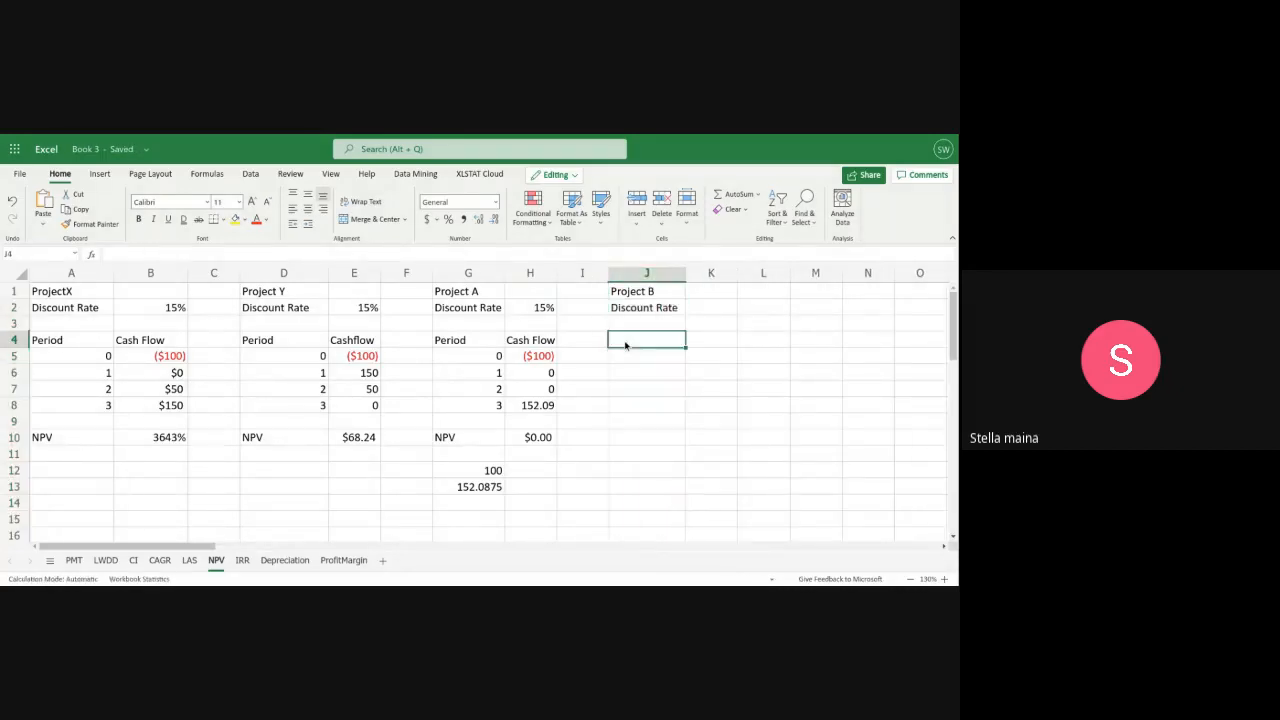
pyautogui.write('Period')
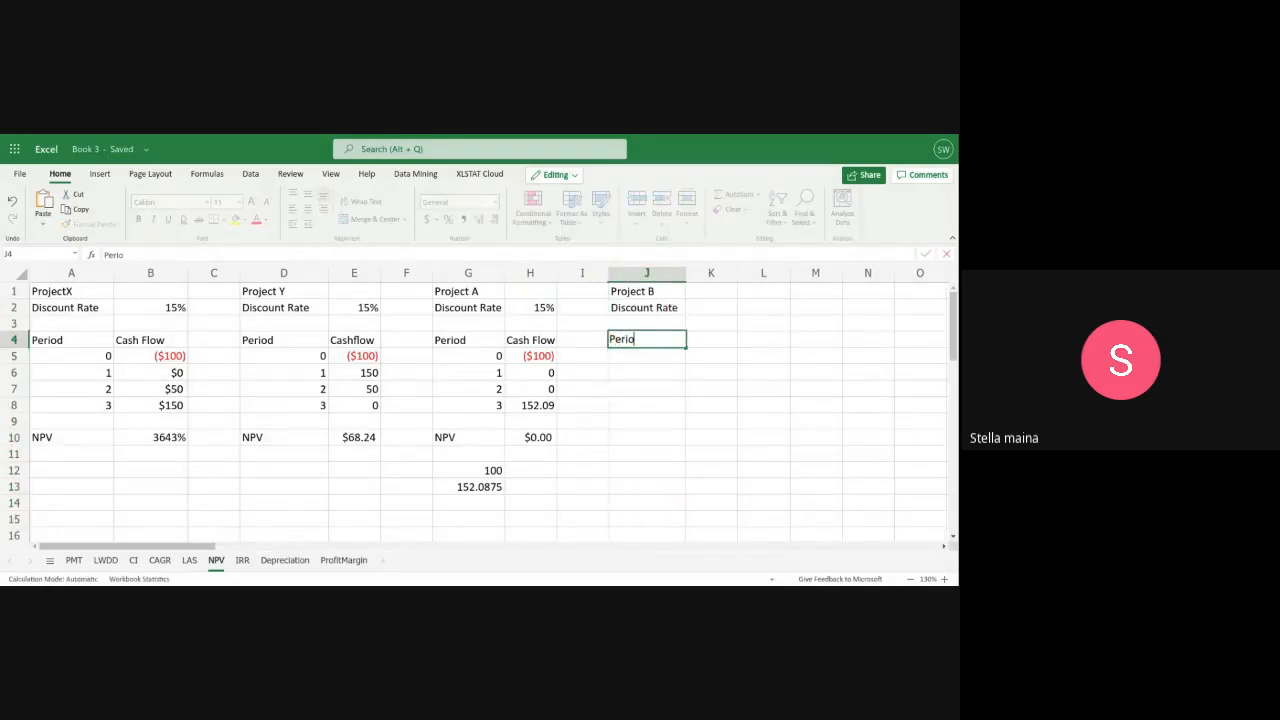
pyautogui.click(700, 346)
pyautogui.write('C')
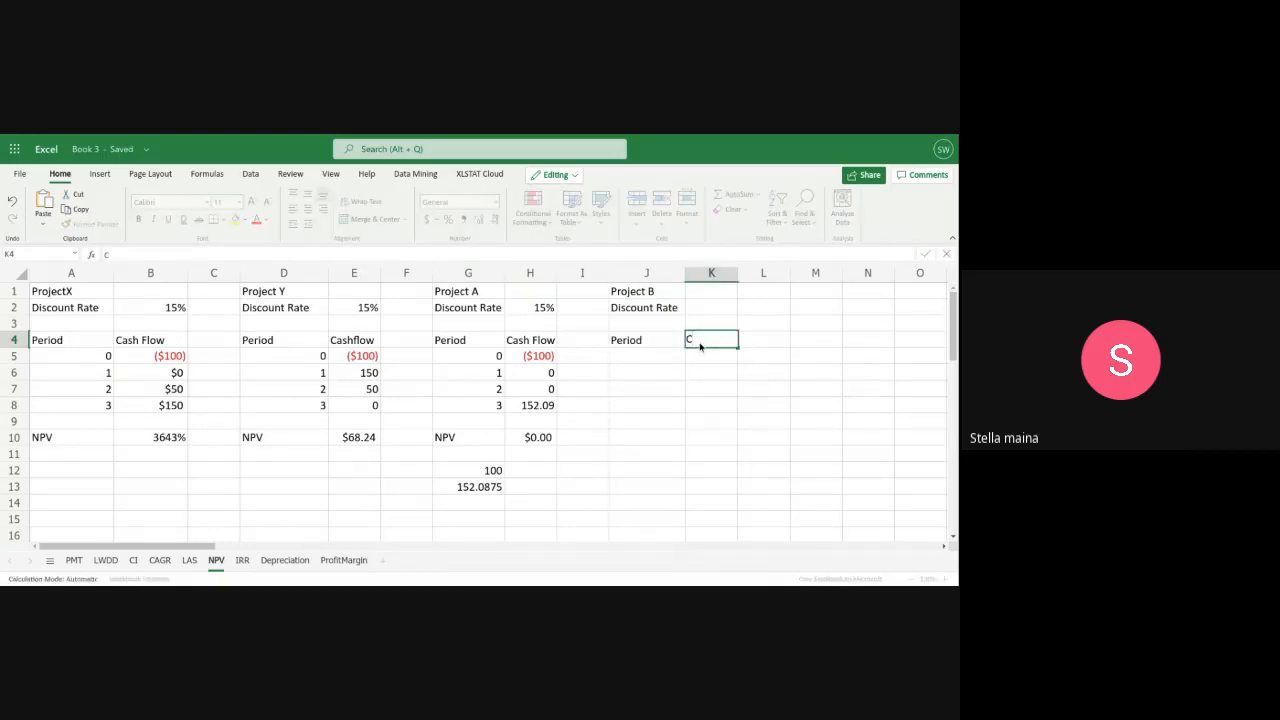
pyautogui.write('ash Flow')
# Enter the periods 0, 1, 2 and 3 in J5:J8 and the label NPV in J10
pyautogui.click(651, 359)
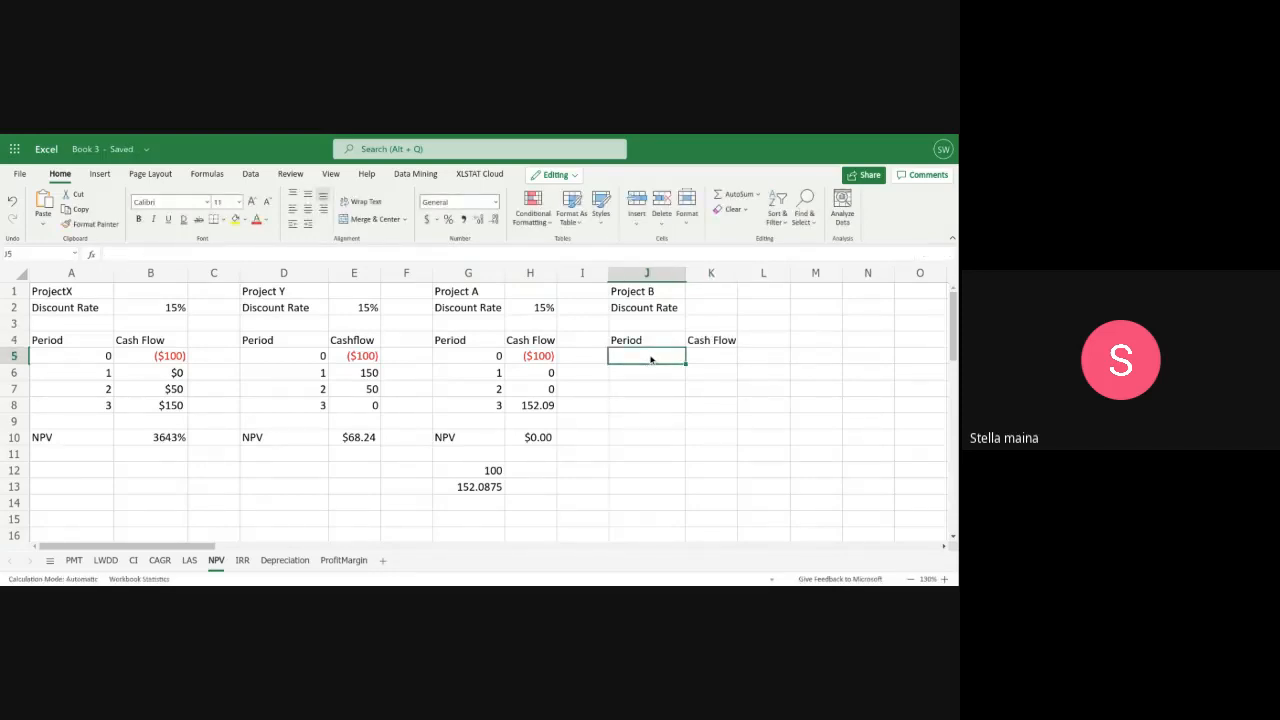
pyautogui.write('0')
pyautogui.press('Return')
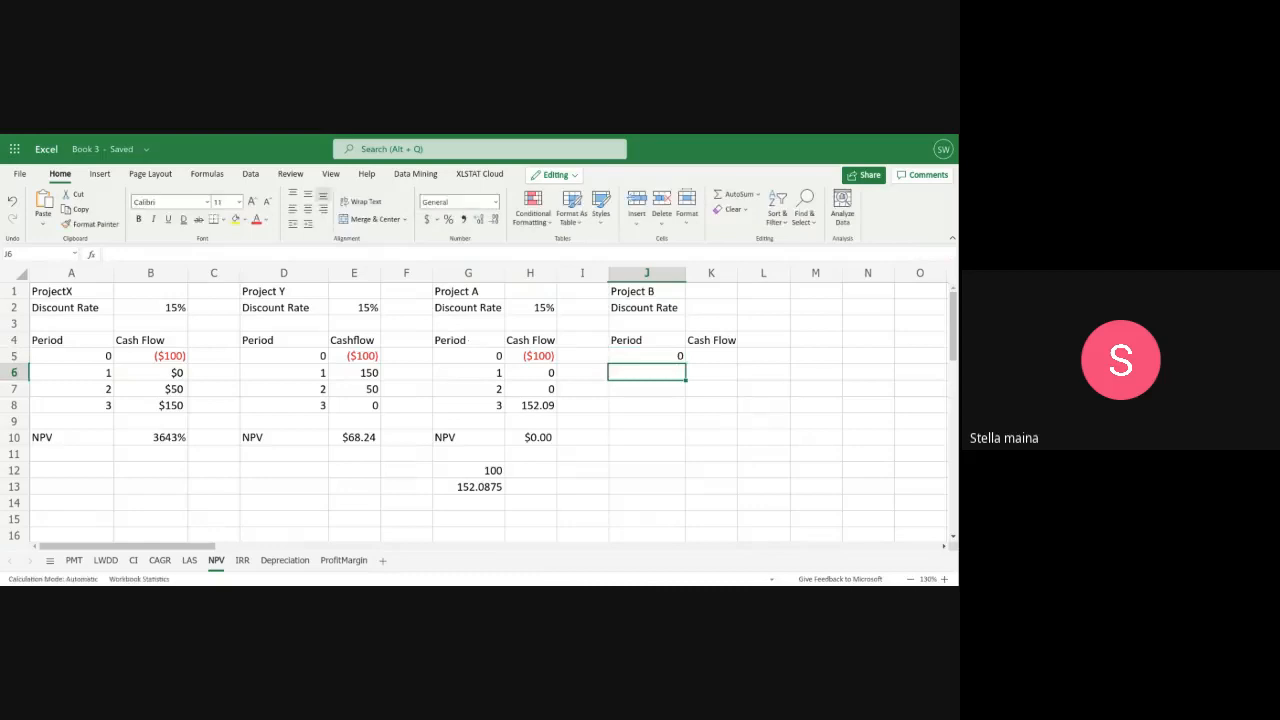
pyautogui.write('1')
pyautogui.press('Return')
pyautogui.write('2')
pyautogui.press('Return')
pyautogui.write('3')
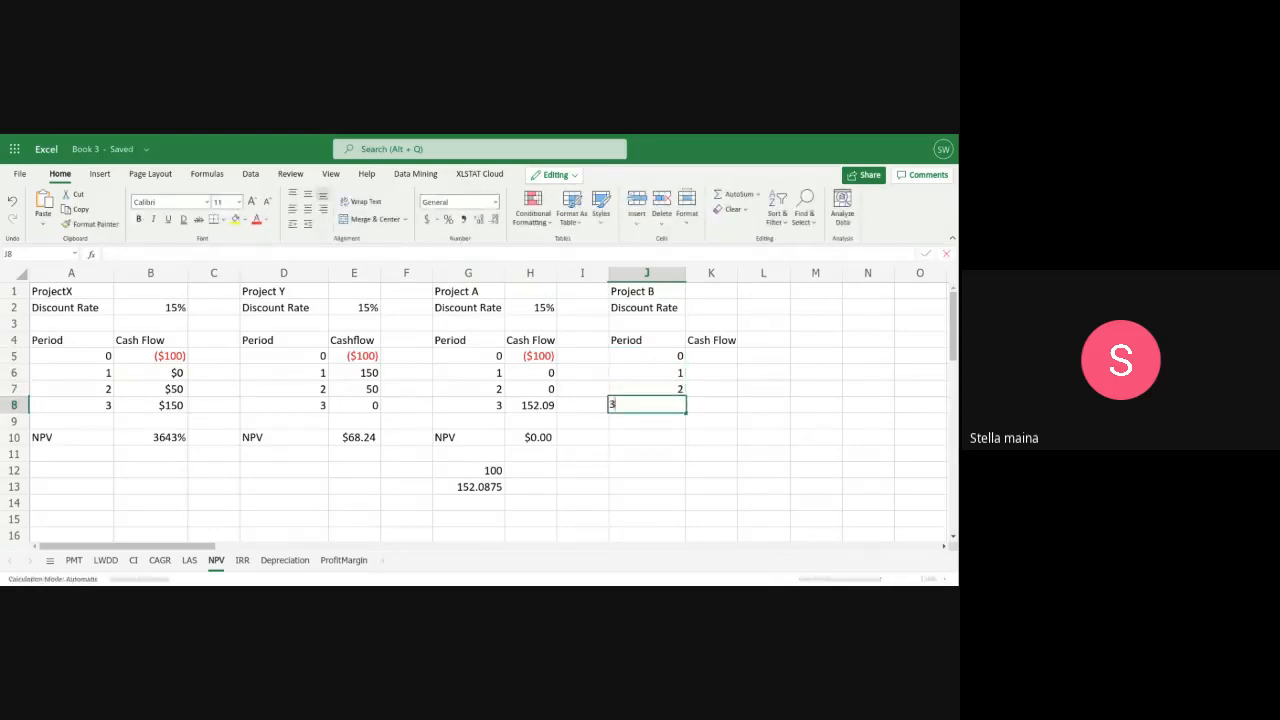
pyautogui.press('Return')
pyautogui.press('Return')
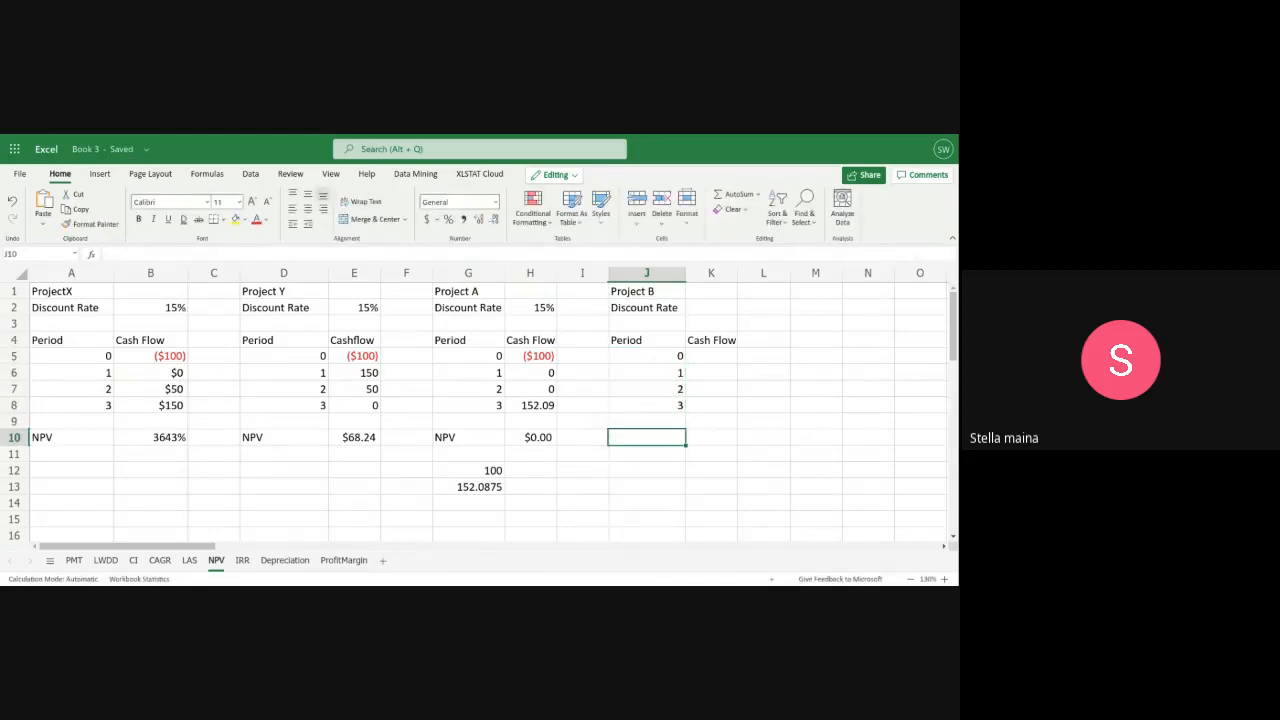
pyautogui.write('NPV')
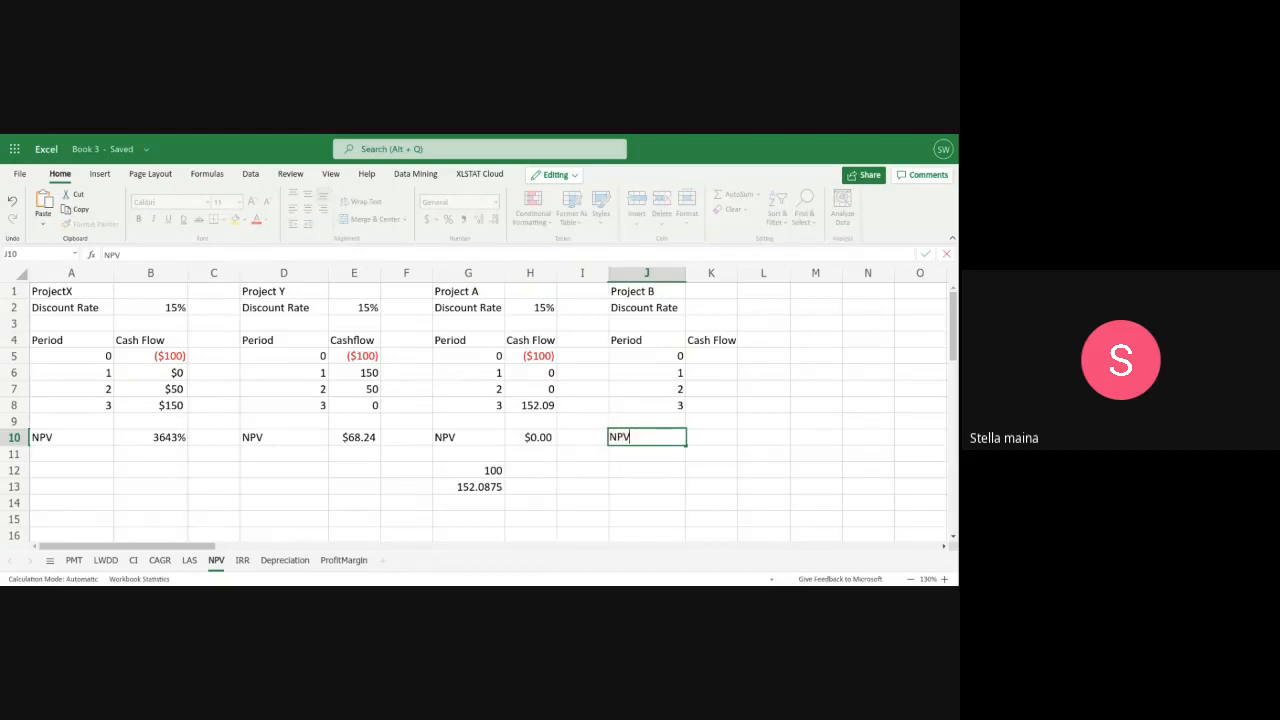
# Enter Project B's initial outflow for period 0 as (100) in K5
pyautogui.click(713, 358)
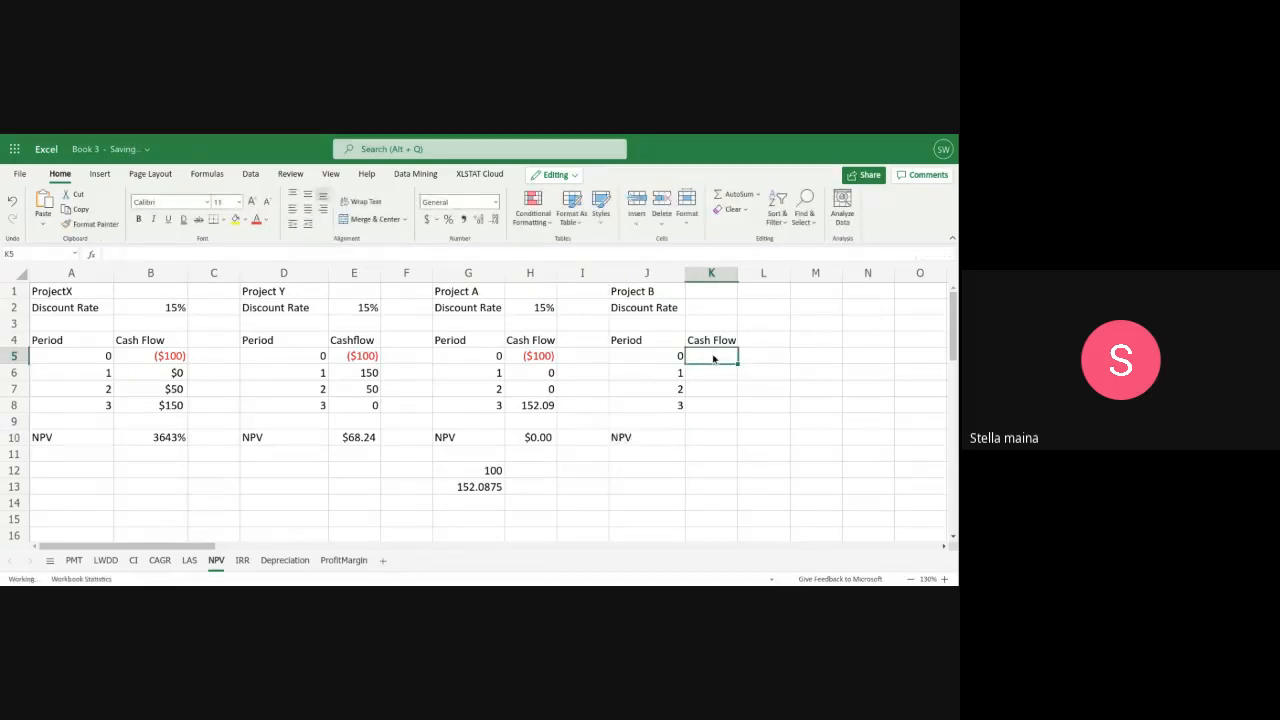
pyautogui.write('(')
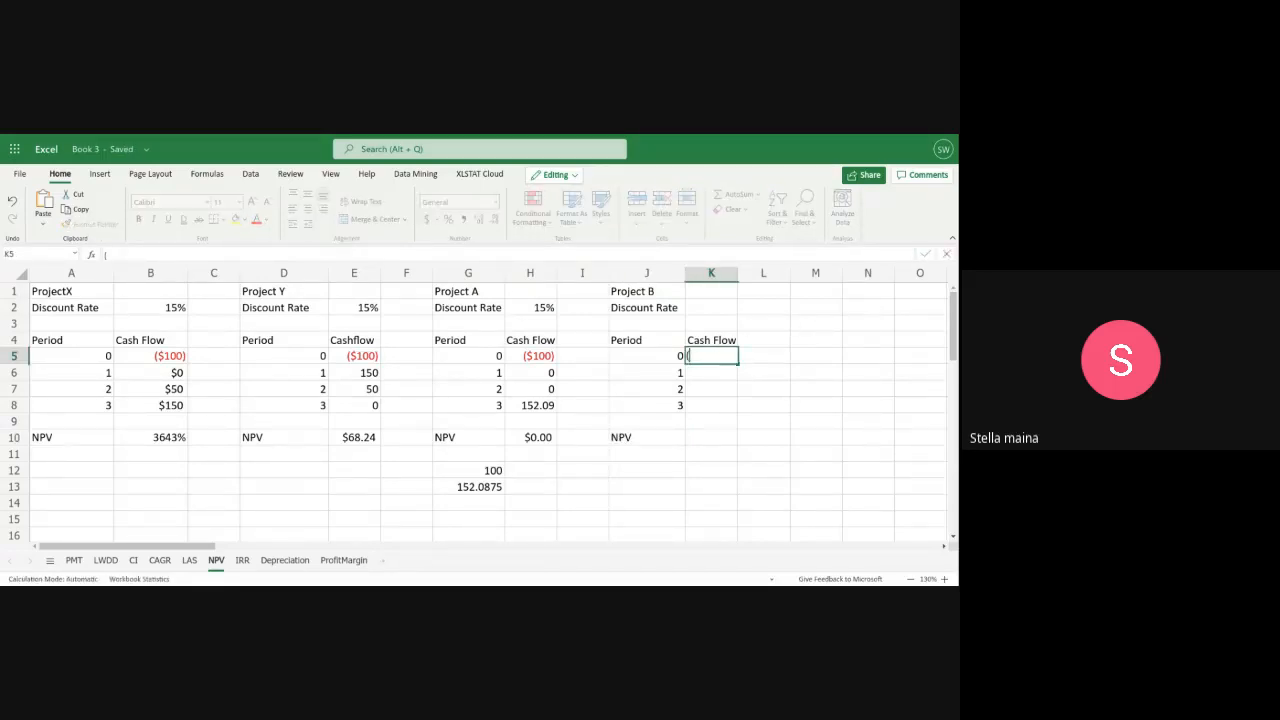
pyautogui.write('$))')
pyautogui.press('BackSpace')
pyautogui.press('BackSpace')
pyautogui.press('BackSpace')
pyautogui.write('100)')
# Enter Project B's cash flows for periods 1 to 3 in K6:K8 as 25, 50 and 152.09
pyautogui.click(706, 373)
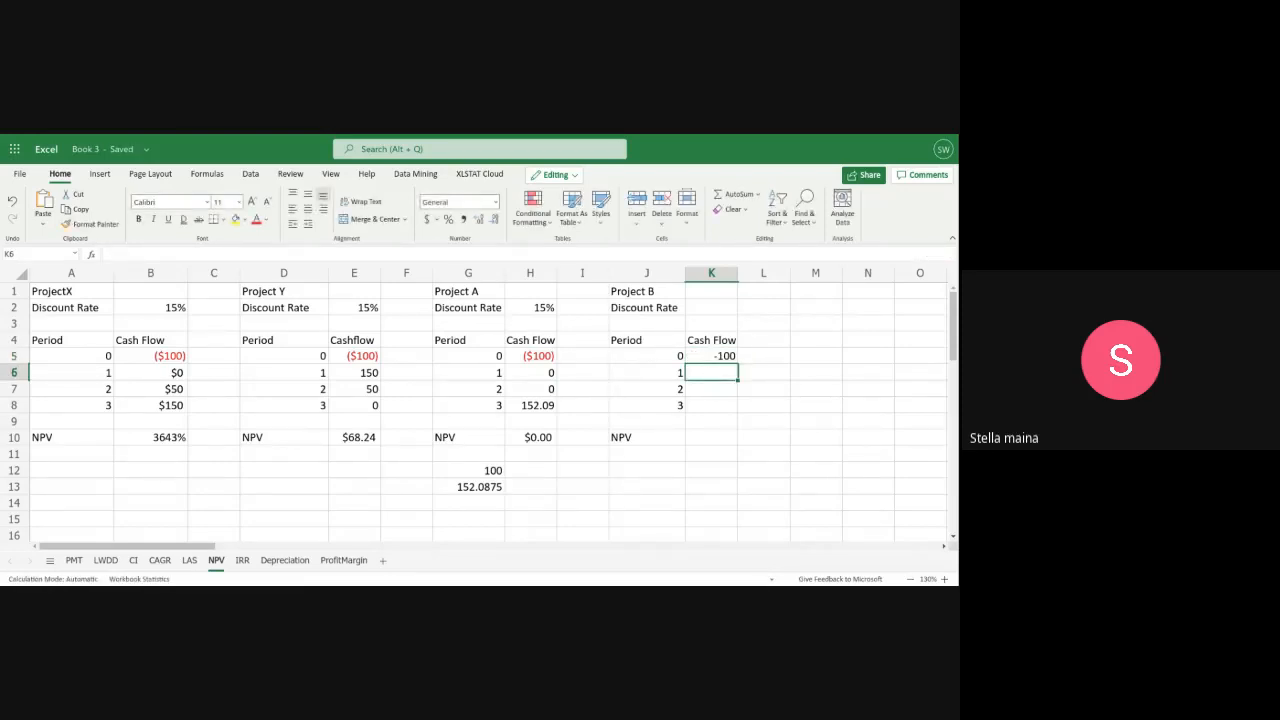
pyautogui.write('25')
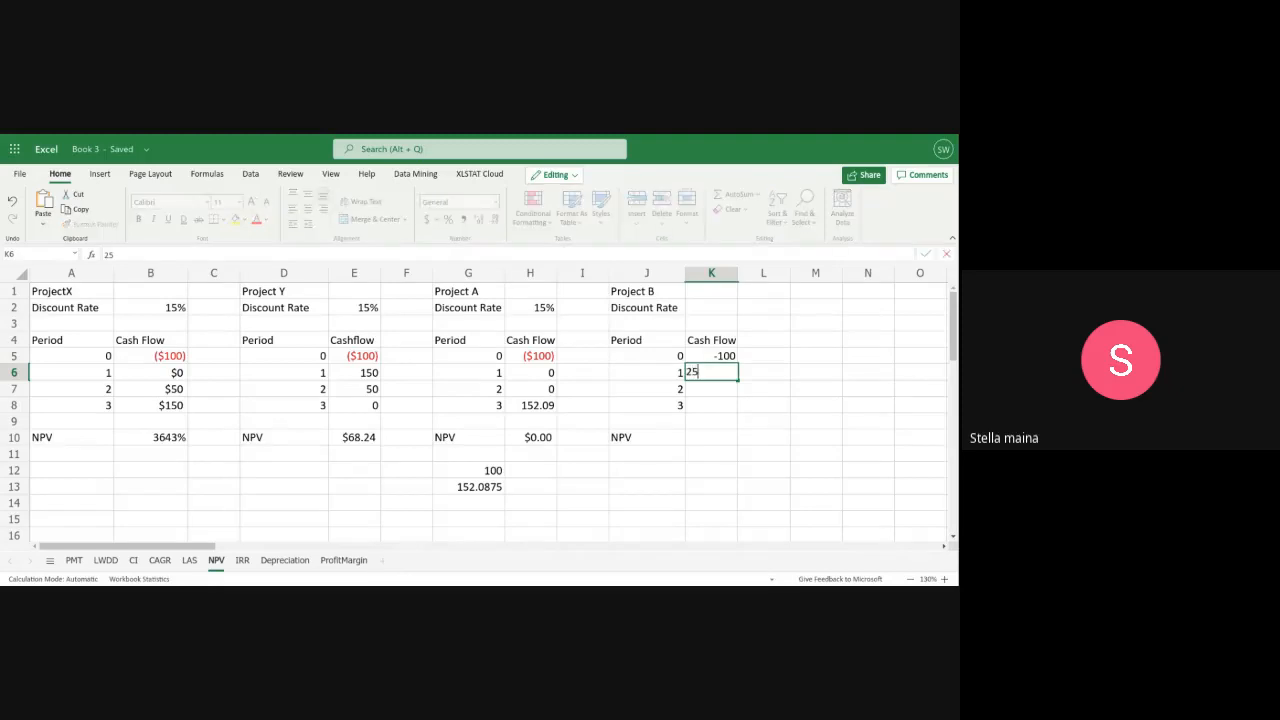
pyautogui.click(708, 390)
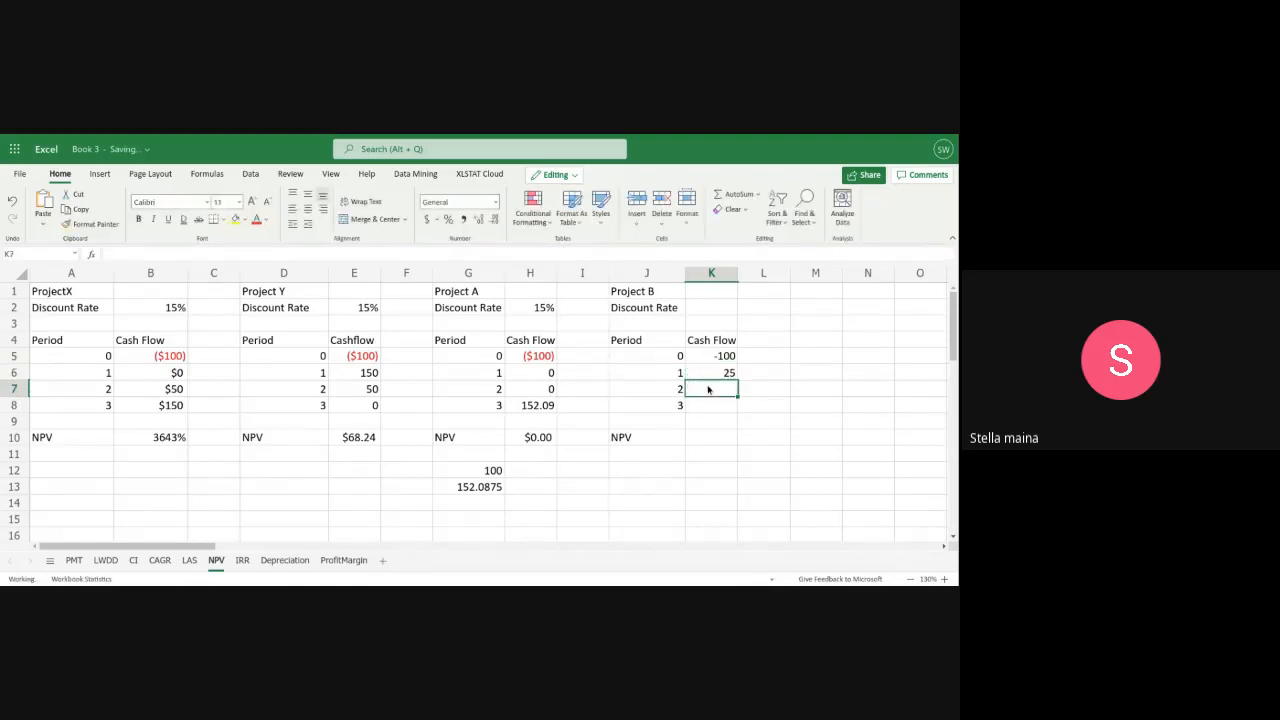
pyautogui.write('50')
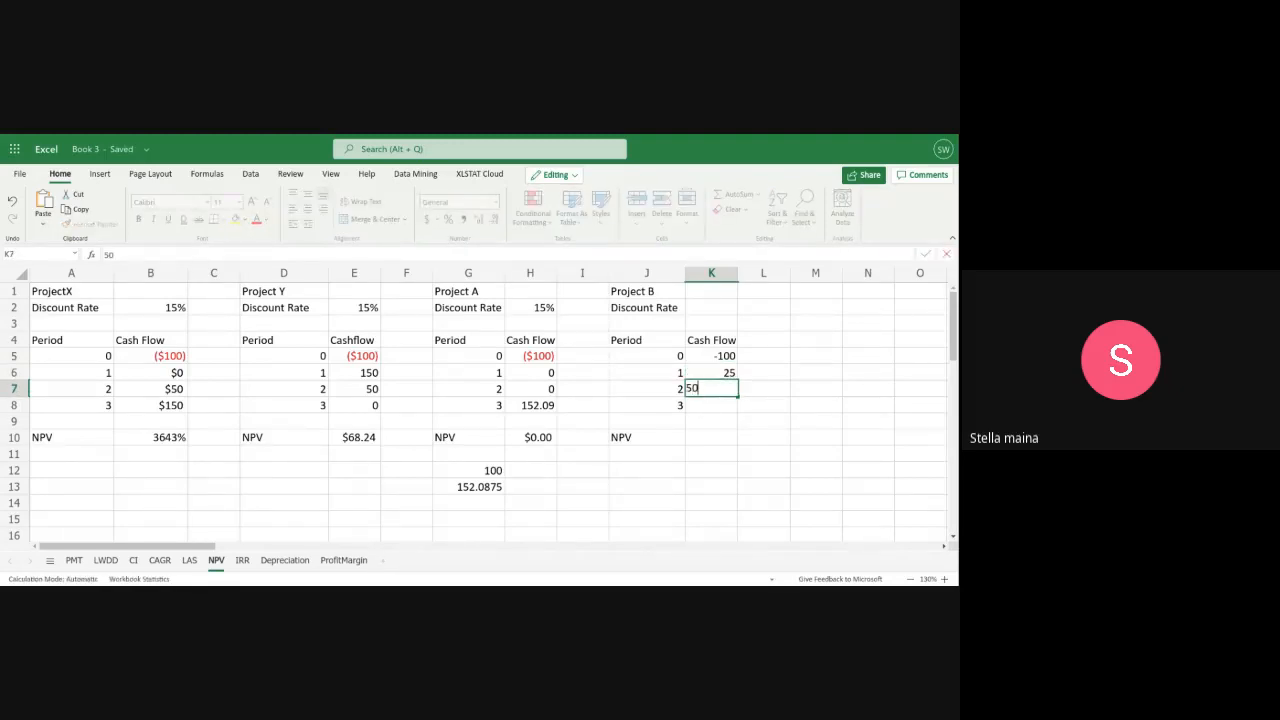
pyautogui.click(708, 405)
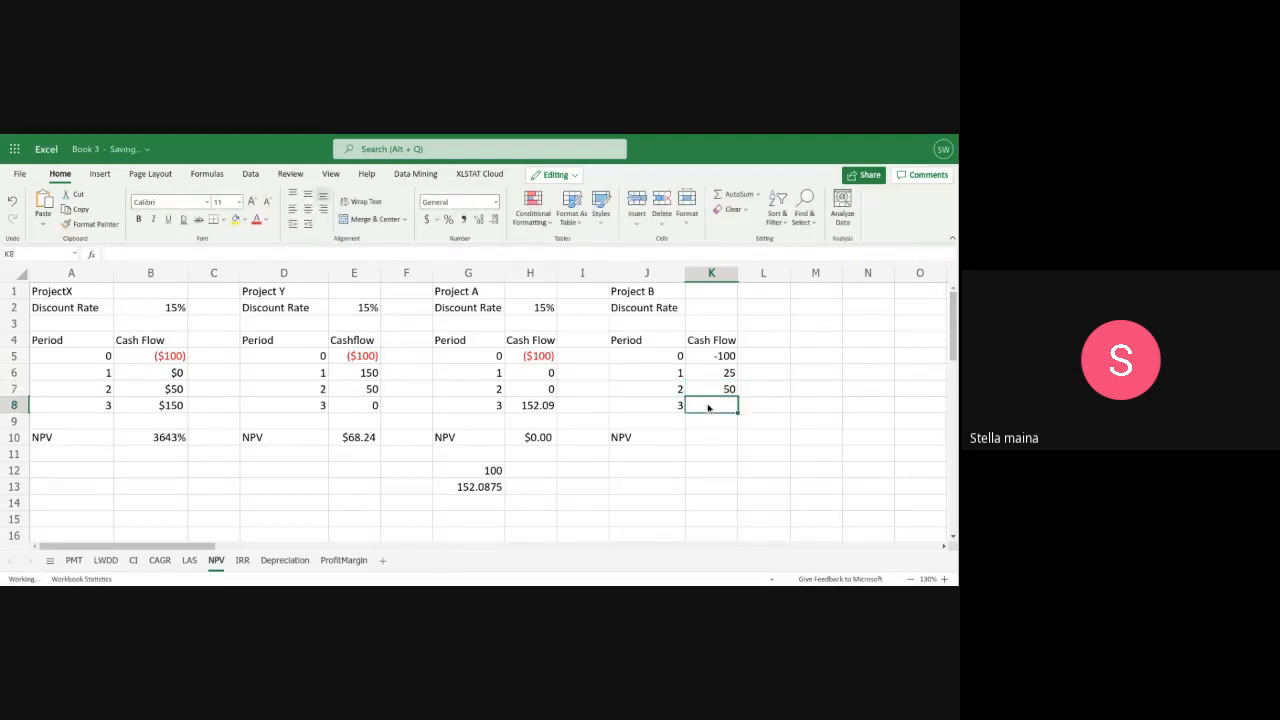
pyautogui.write('152.')
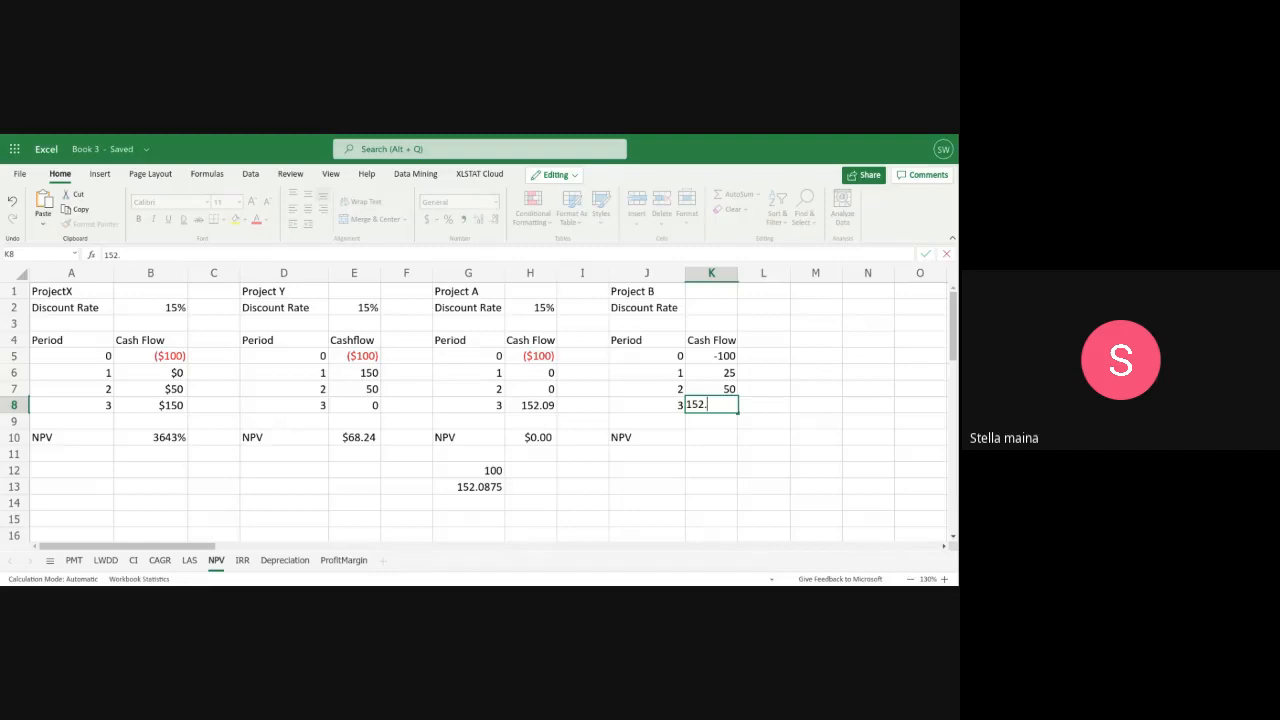
pyautogui.write('09')
# Start Project B's net present value formula in K10 with =NPV( and enter the 15% discount rate in K2
pyautogui.click(698, 436)
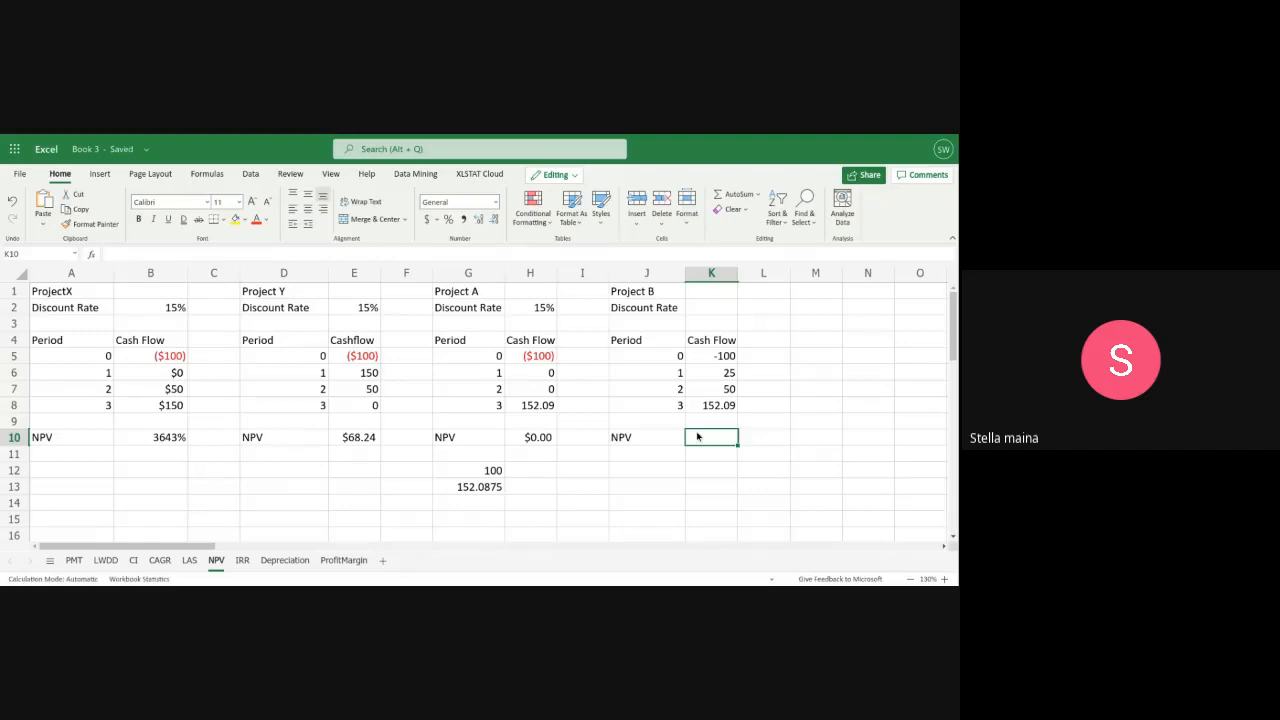
pyautogui.write('=')
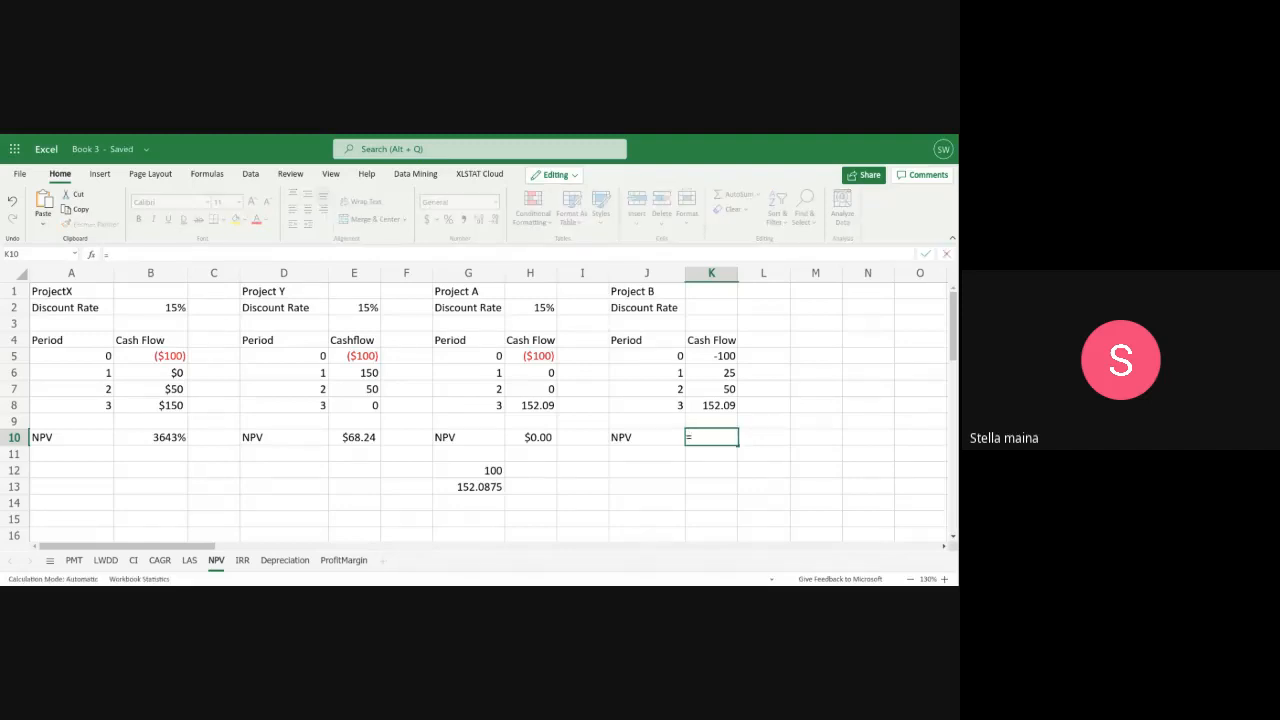
pyautogui.write('NPV')
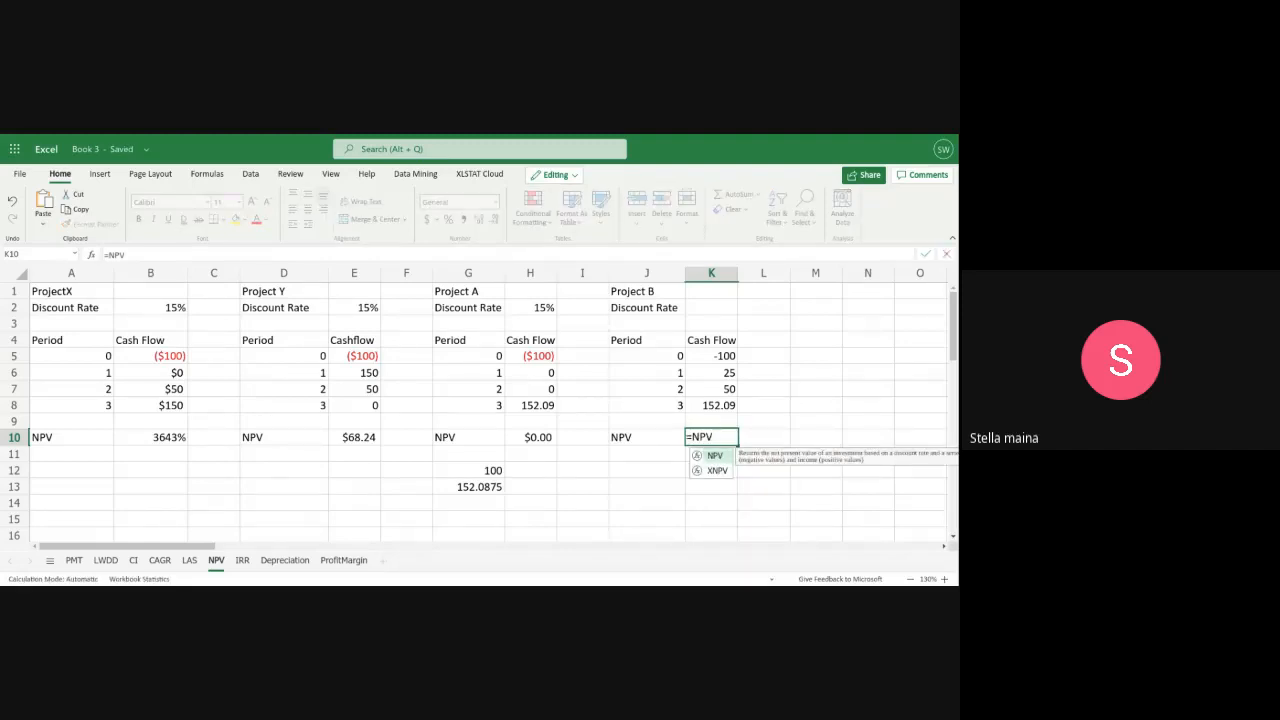
pyautogui.write('(')
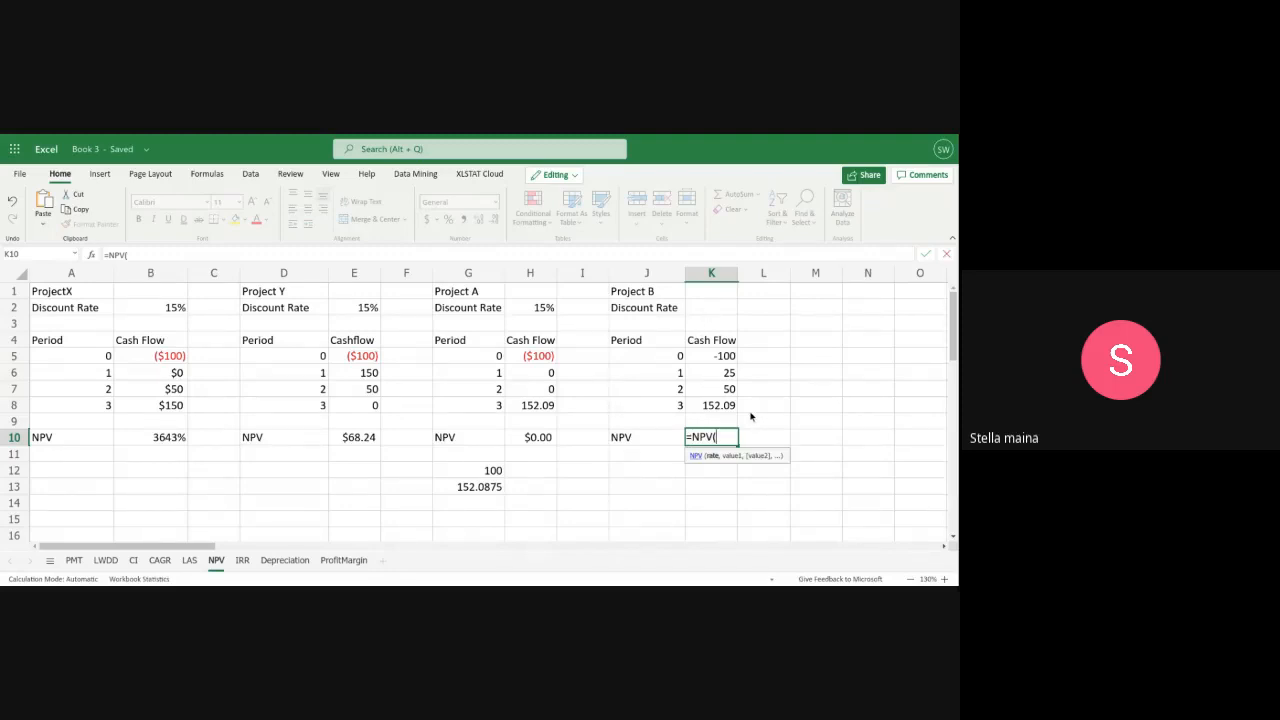
pyautogui.press('Return')
pyautogui.click(702, 309)
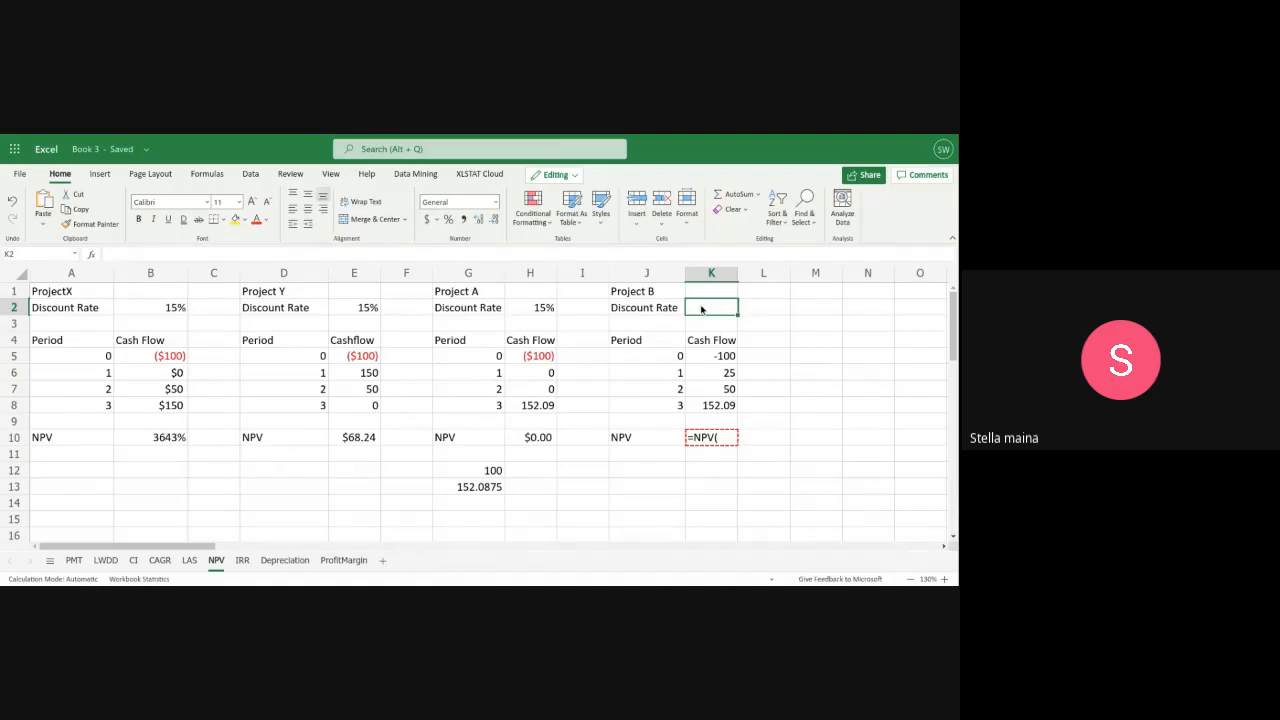
pyautogui.write('15%')
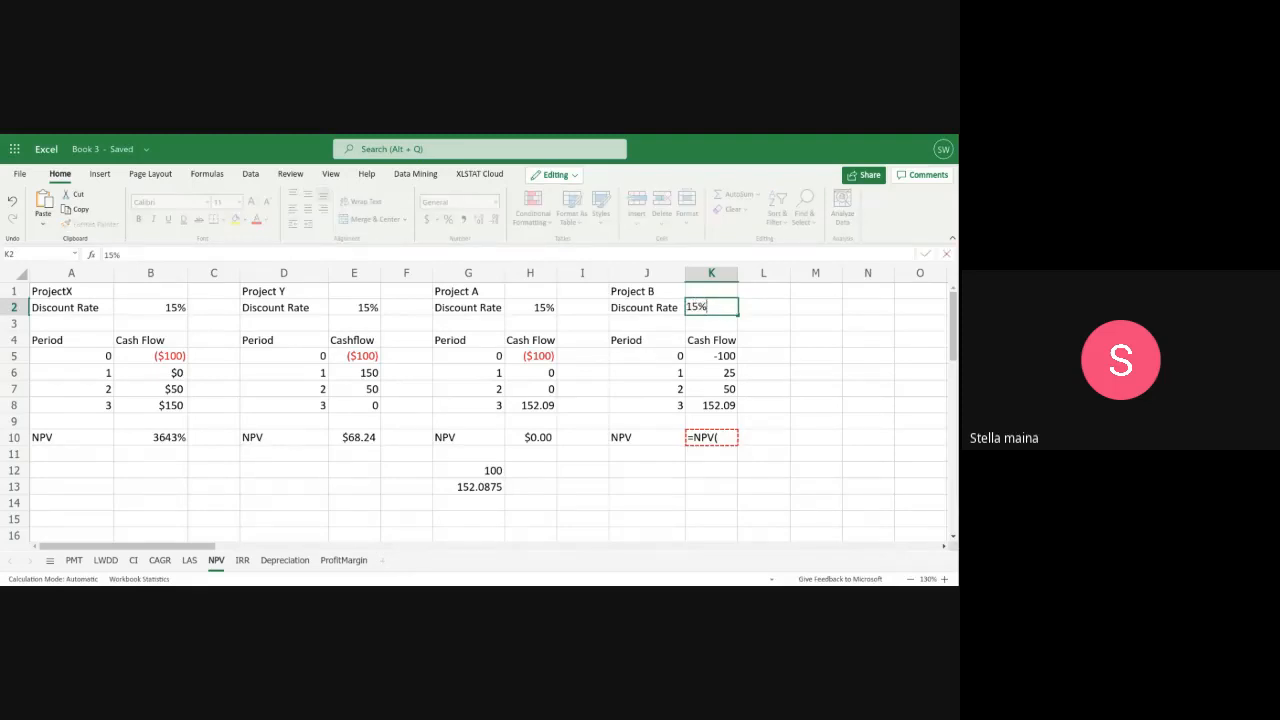
# Complete Project B's net present value formula in K10 as =NPV(K2,K6:K8)+K5
pyautogui.click(725, 439)
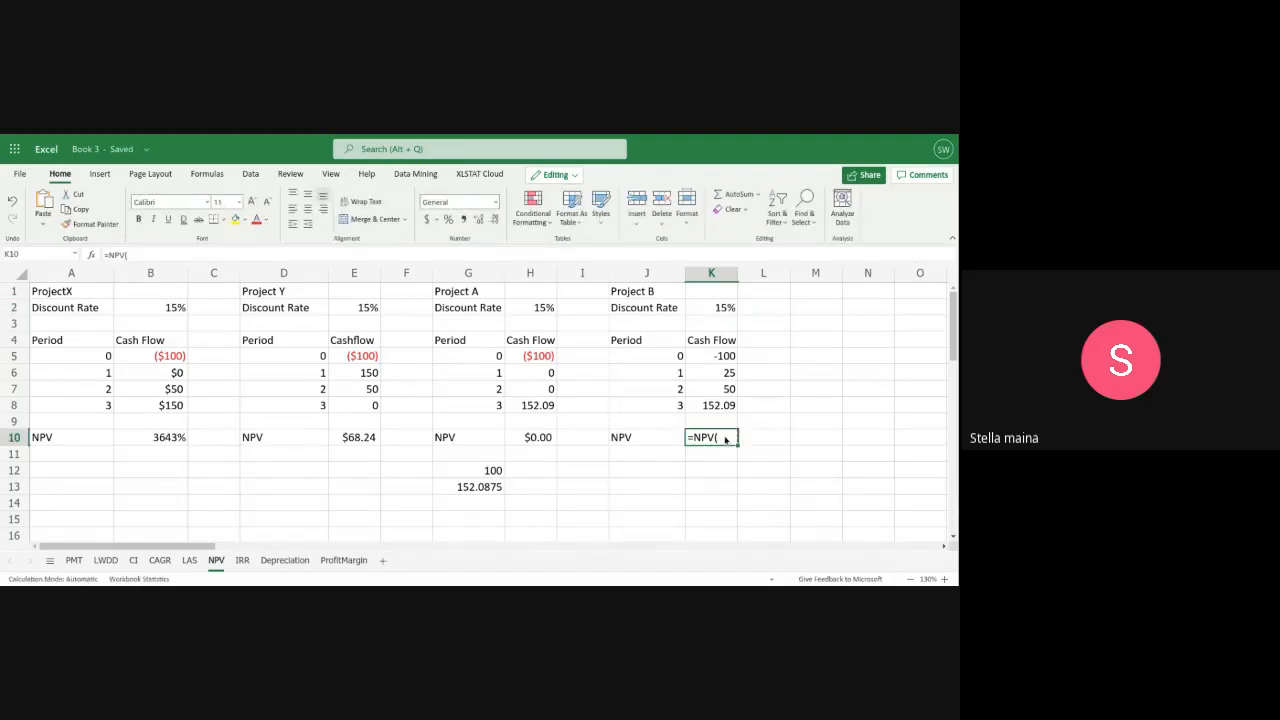
pyautogui.doubleClick(725, 439)
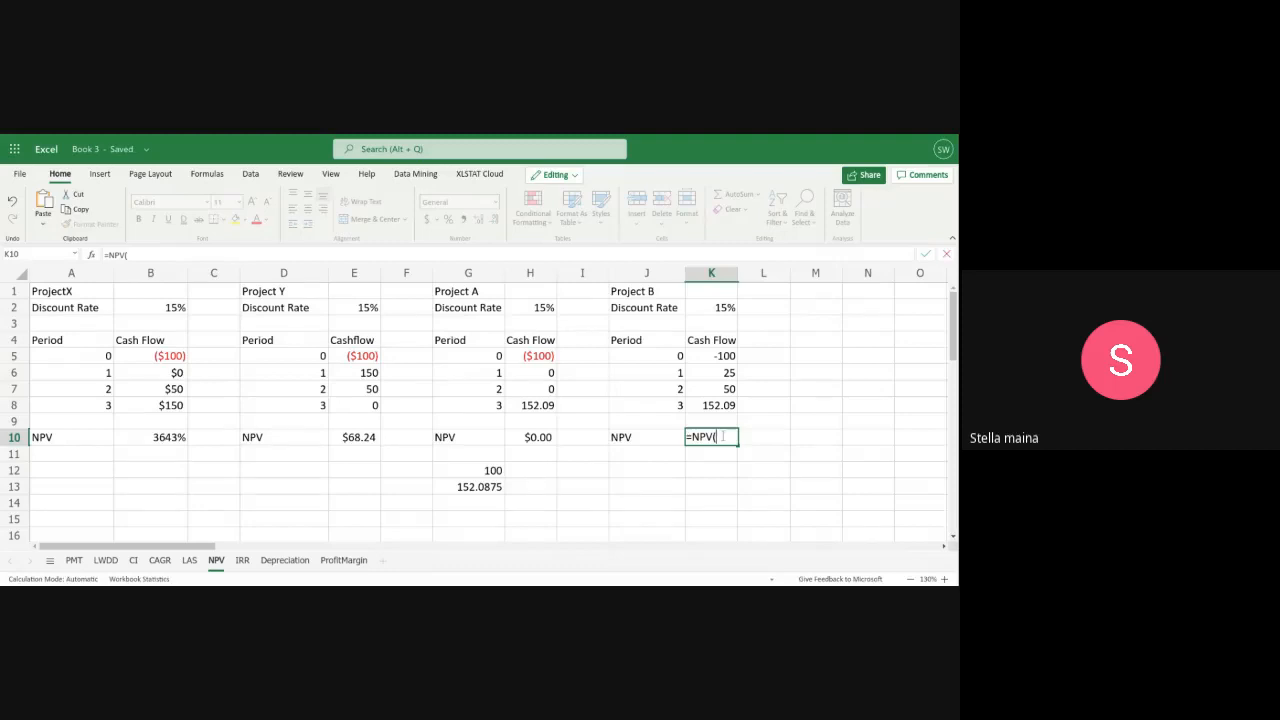
pyautogui.write('K2')
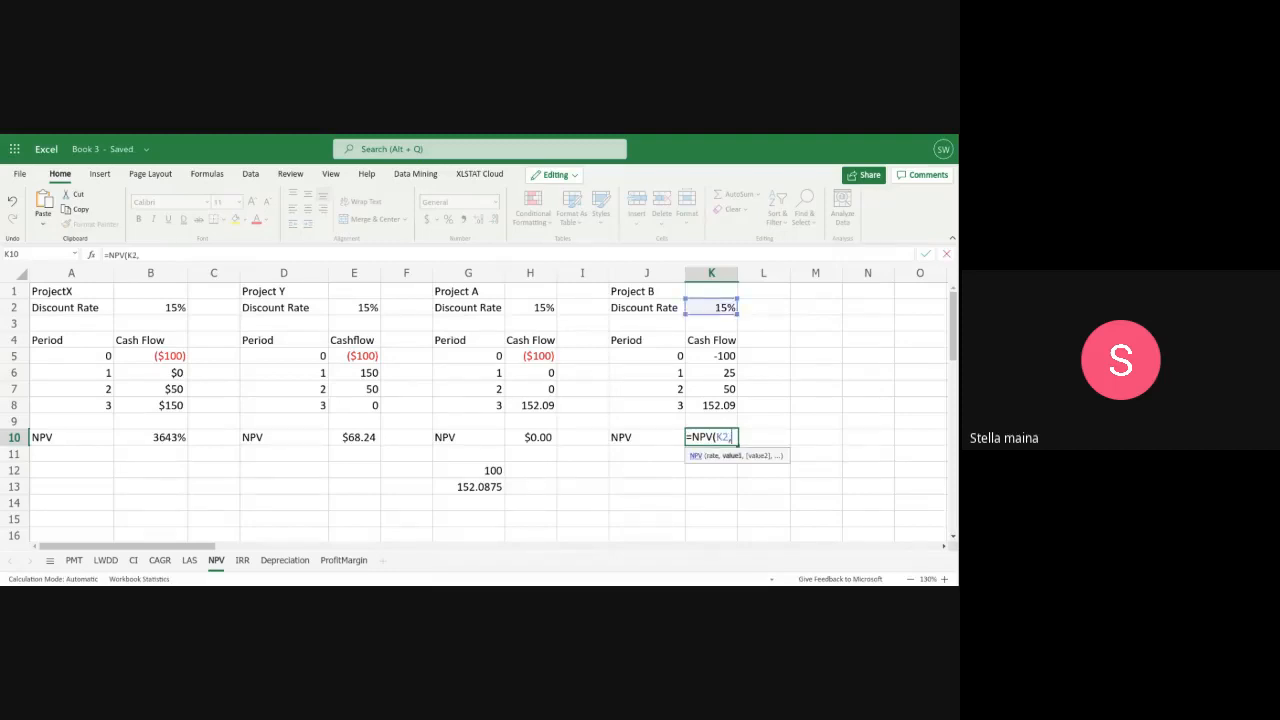
pyautogui.write(',K')
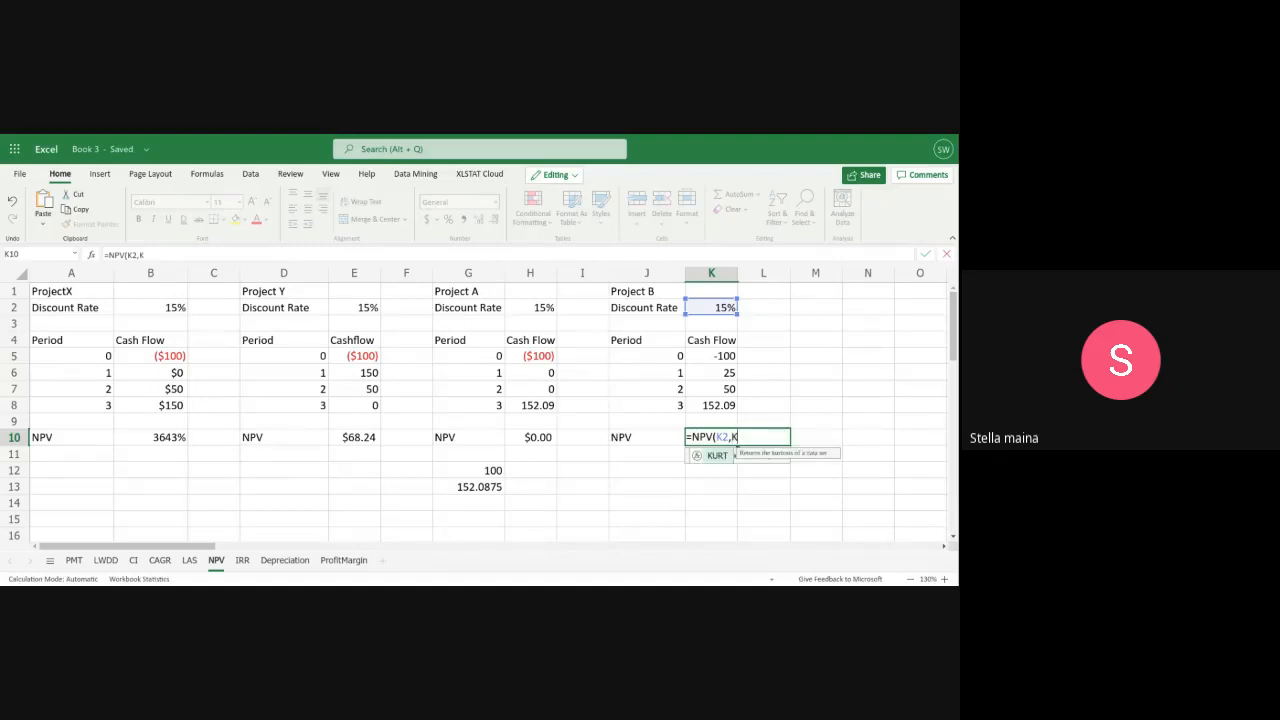
pyautogui.write('6:')
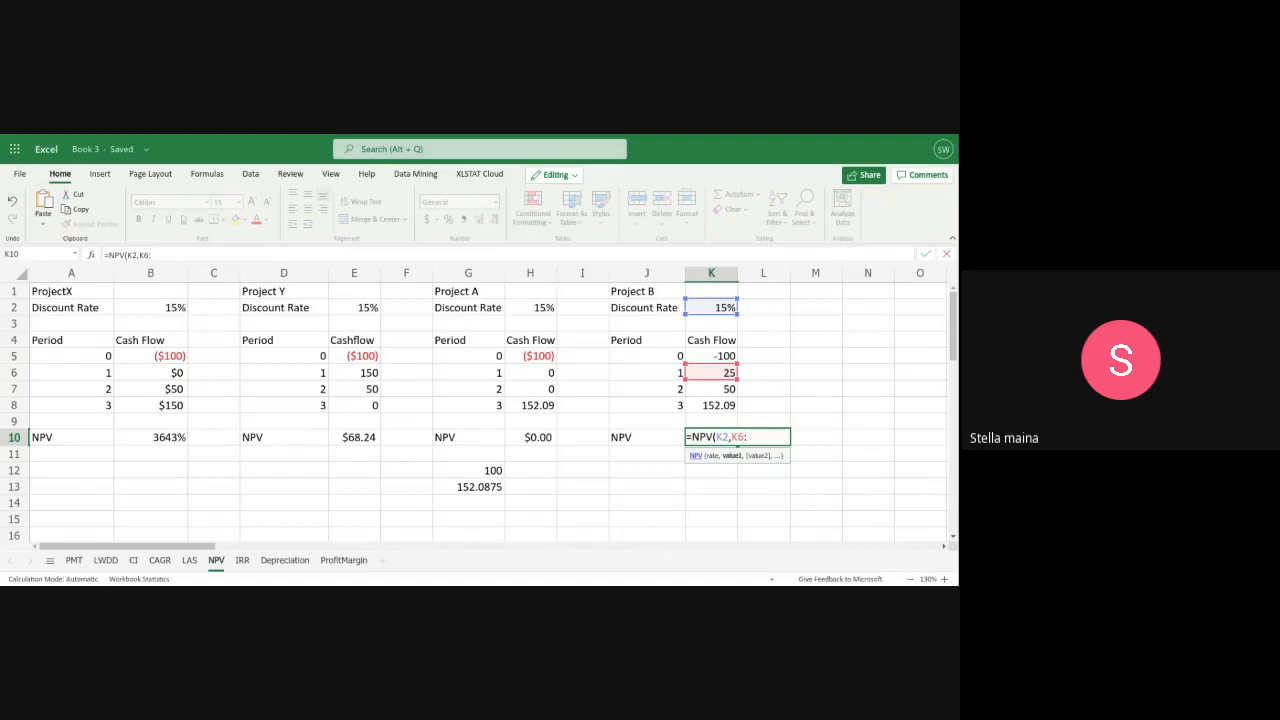
pyautogui.write('k8')
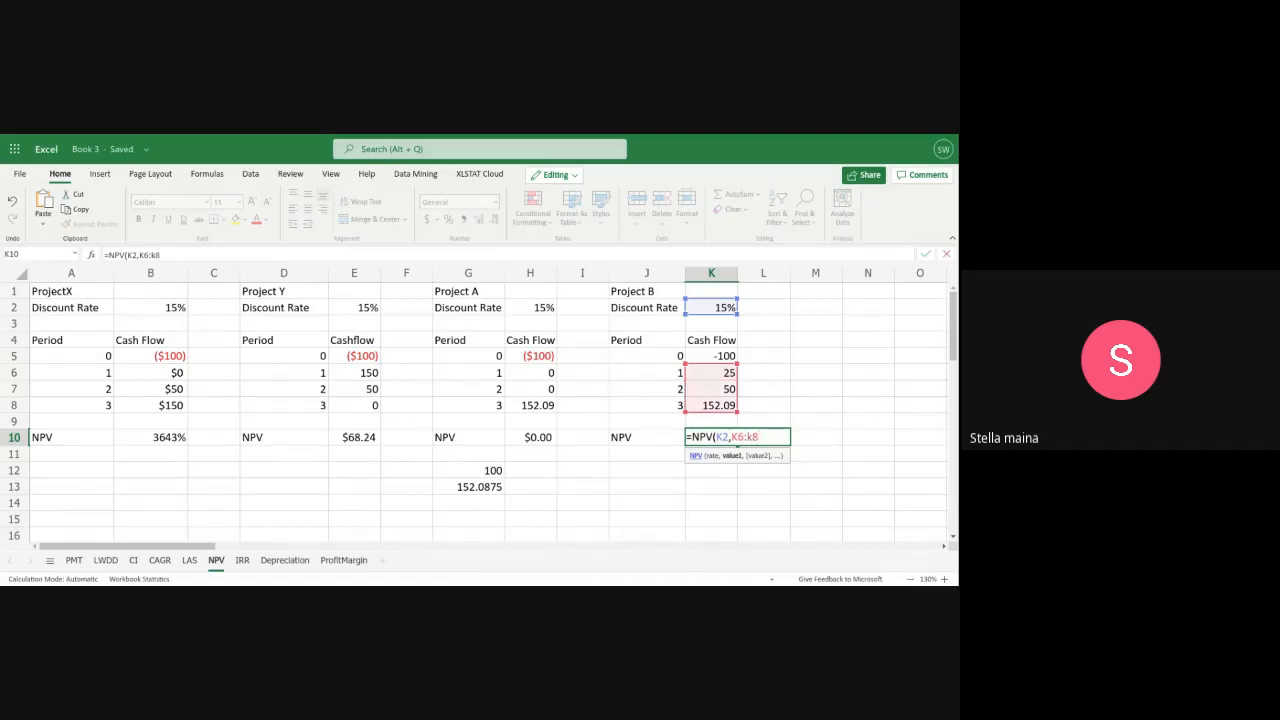
pyautogui.write(')')
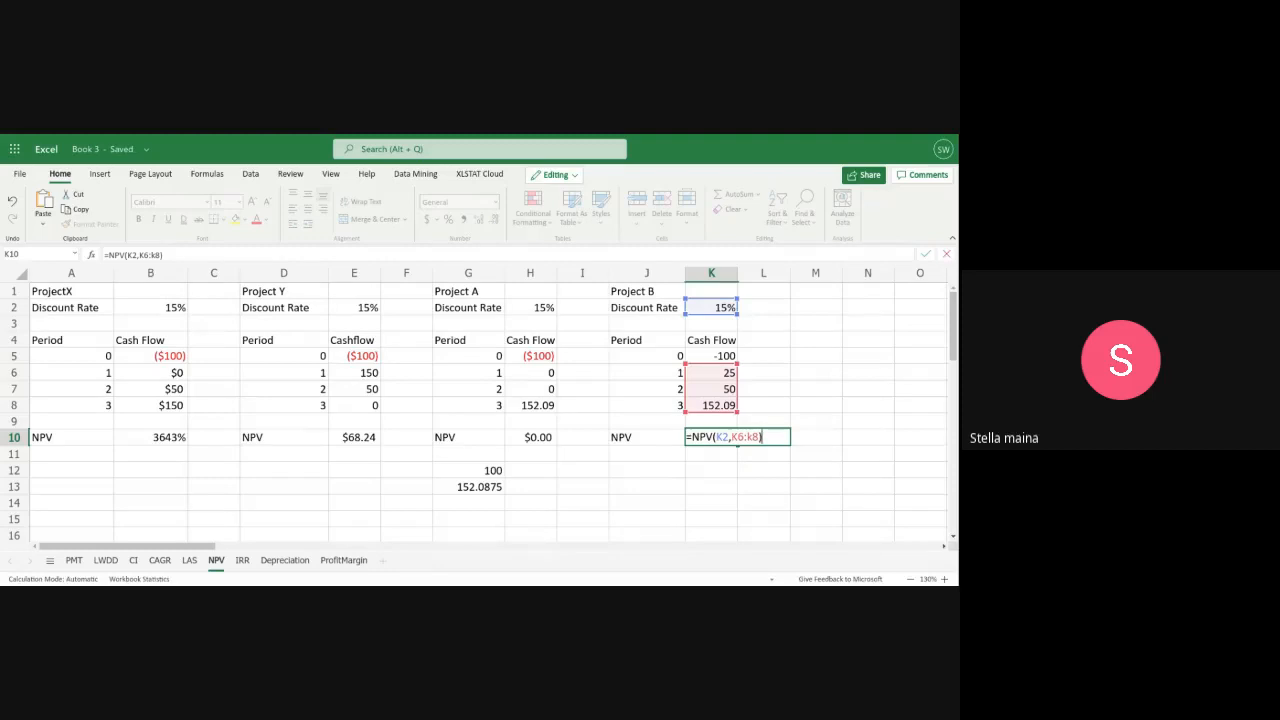
pyautogui.write('+')
pyautogui.write('K5')
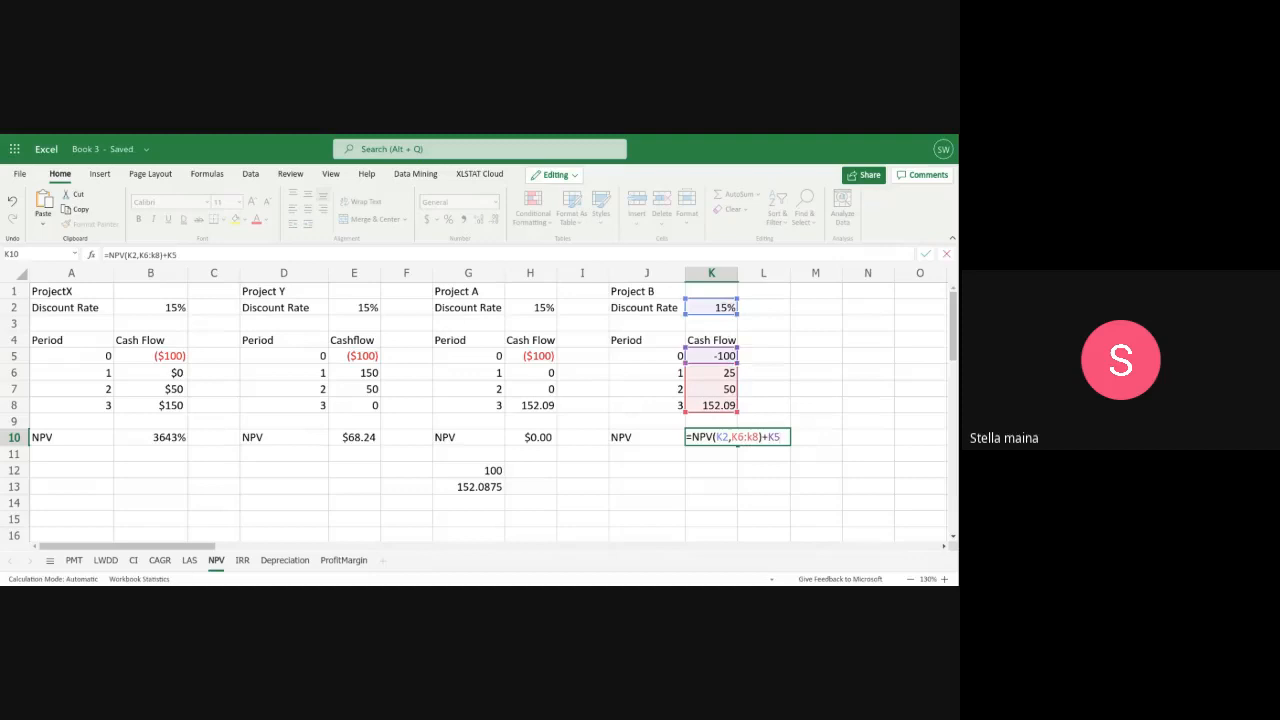
pyautogui.press('Return')
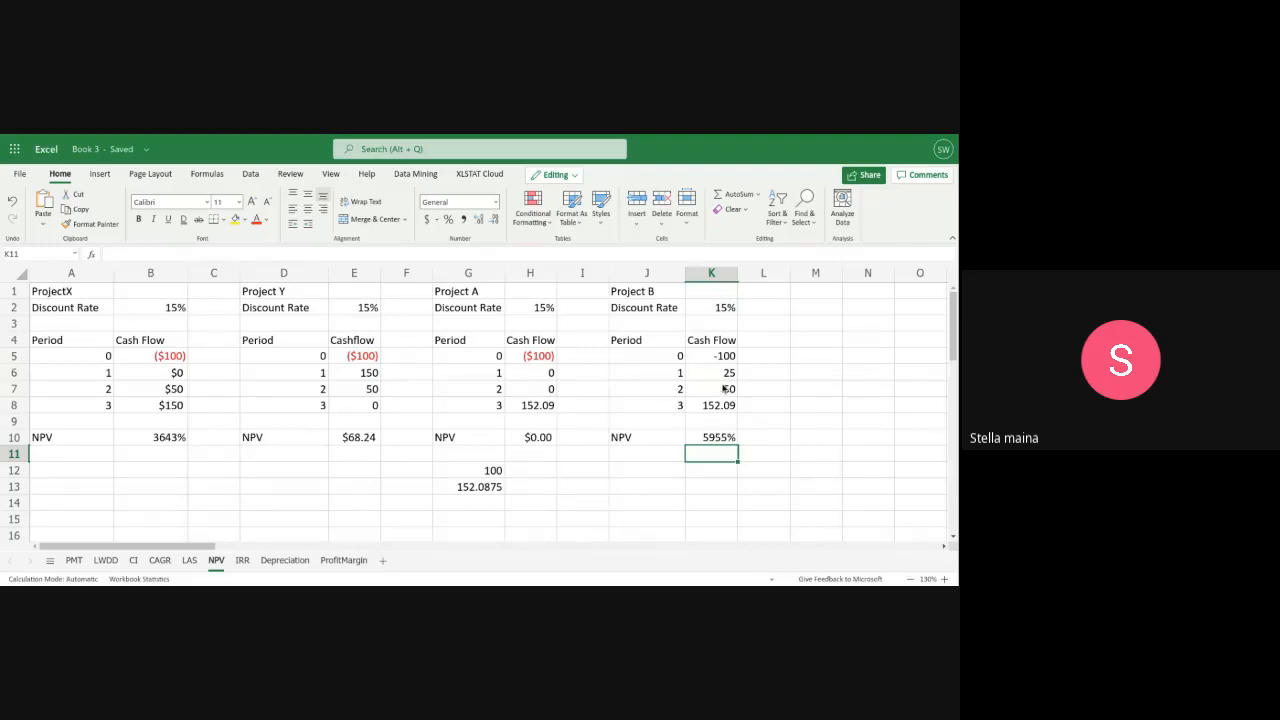
# Re-enter Project B's period 0 cash flow in K5 as ($100) and recommit the NPV formula in K10
pyautogui.click(706, 438)
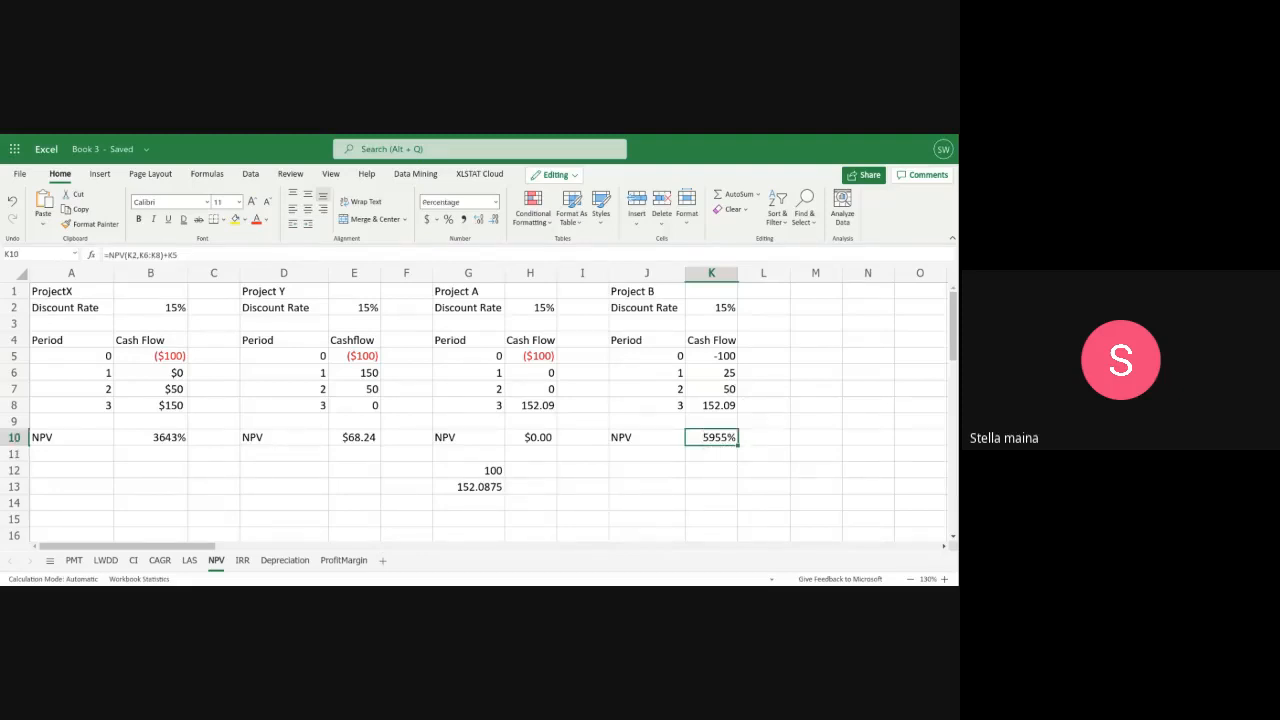
pyautogui.doubleClick(720, 358)
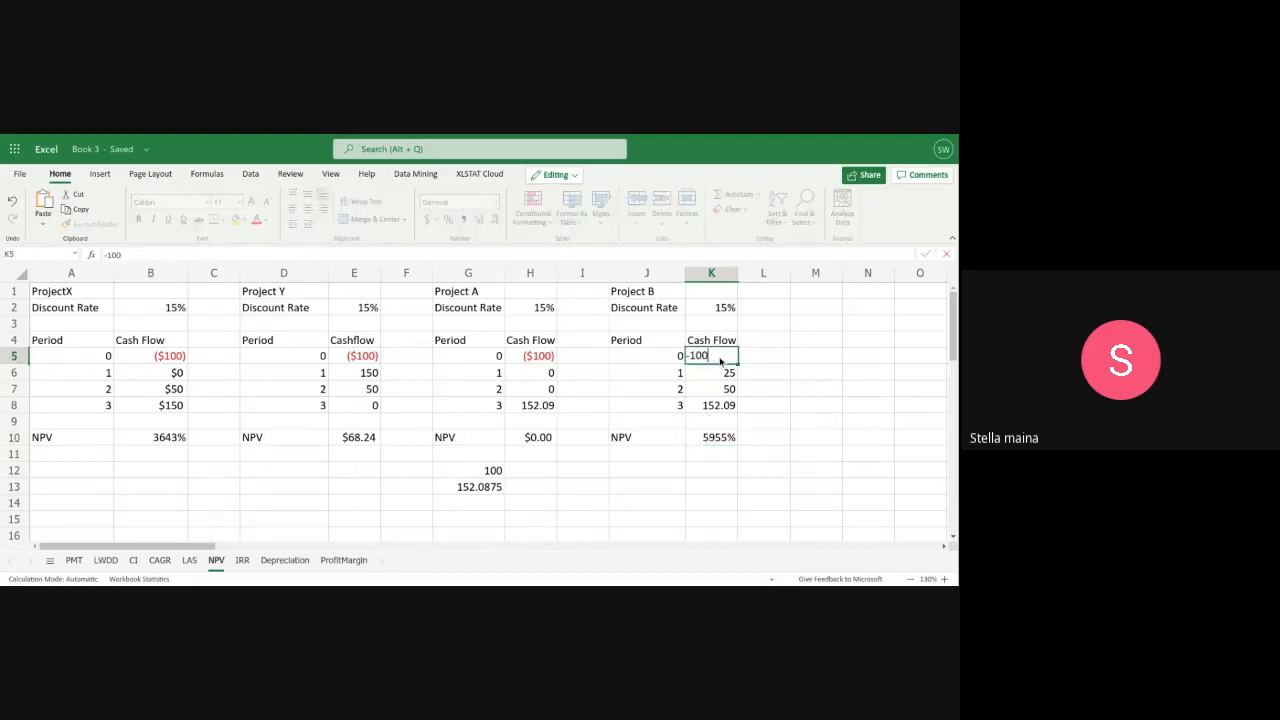
pyautogui.press('BackSpace')
pyautogui.press('BackSpace')
pyautogui.press('BackSpace')
pyautogui.press('BackSpace')
pyautogui.write('($100)')
pyautogui.doubleClick(711, 440)
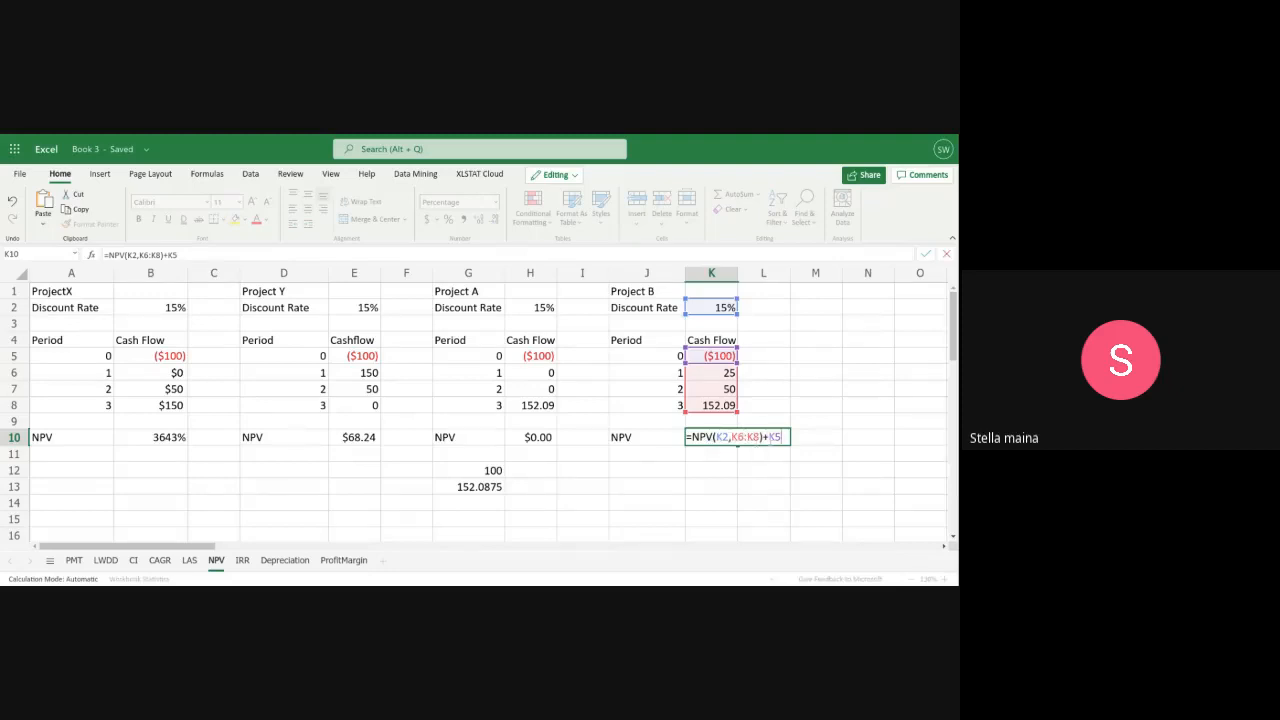
pyautogui.press('Return')
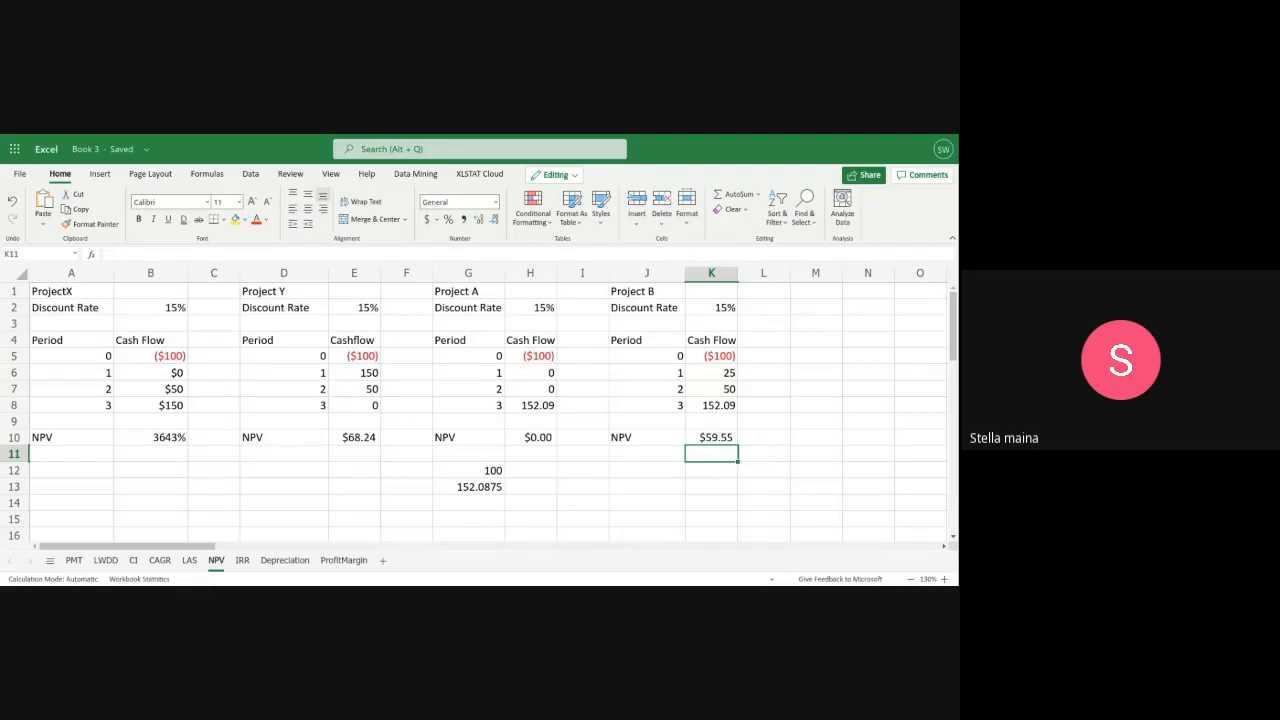
# Add the column headings Pv in L4 and Formula in M4 beside Project B's cash flows
pyautogui.click(749, 340)
pyautogui.write('pv')
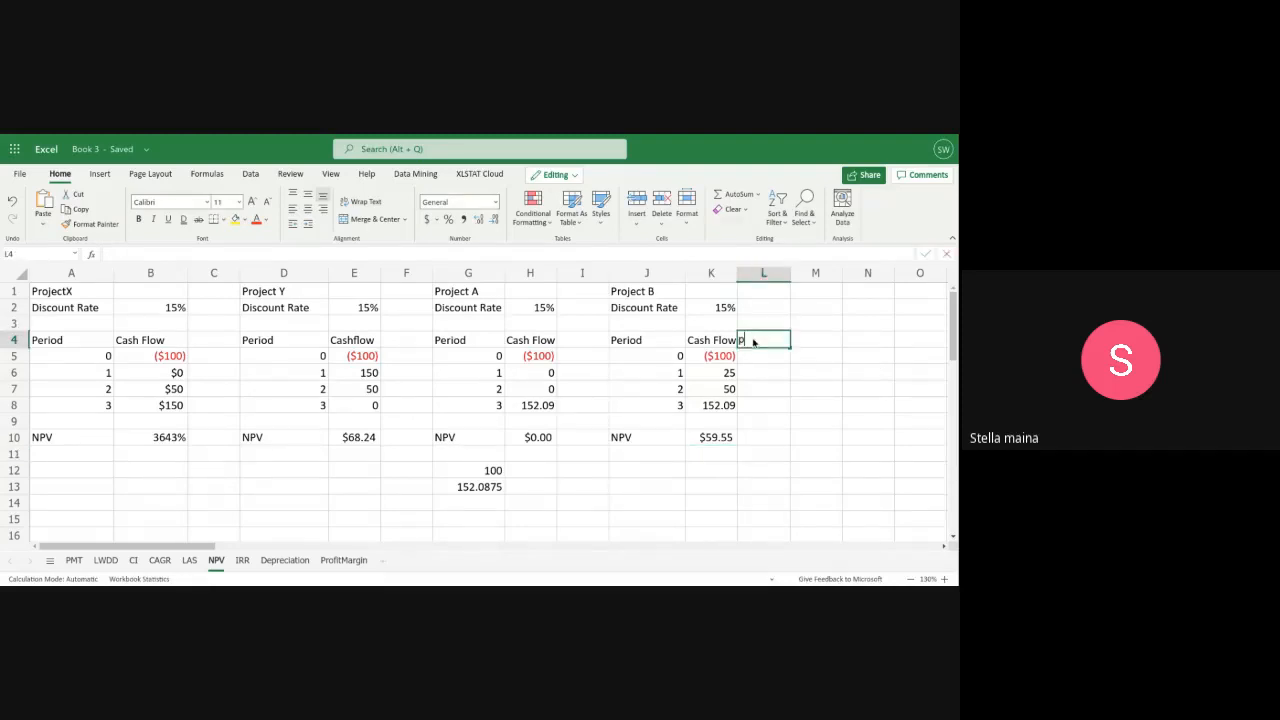
pyautogui.click(813, 342)
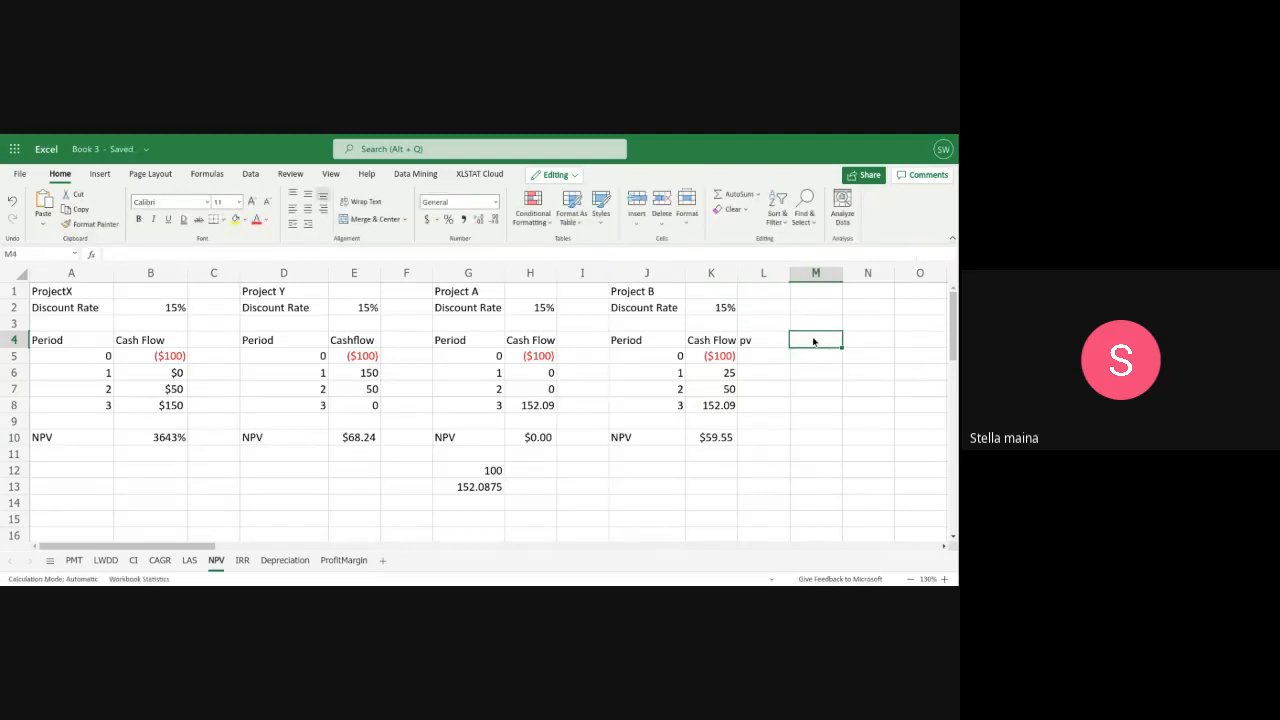
pyautogui.write('F')
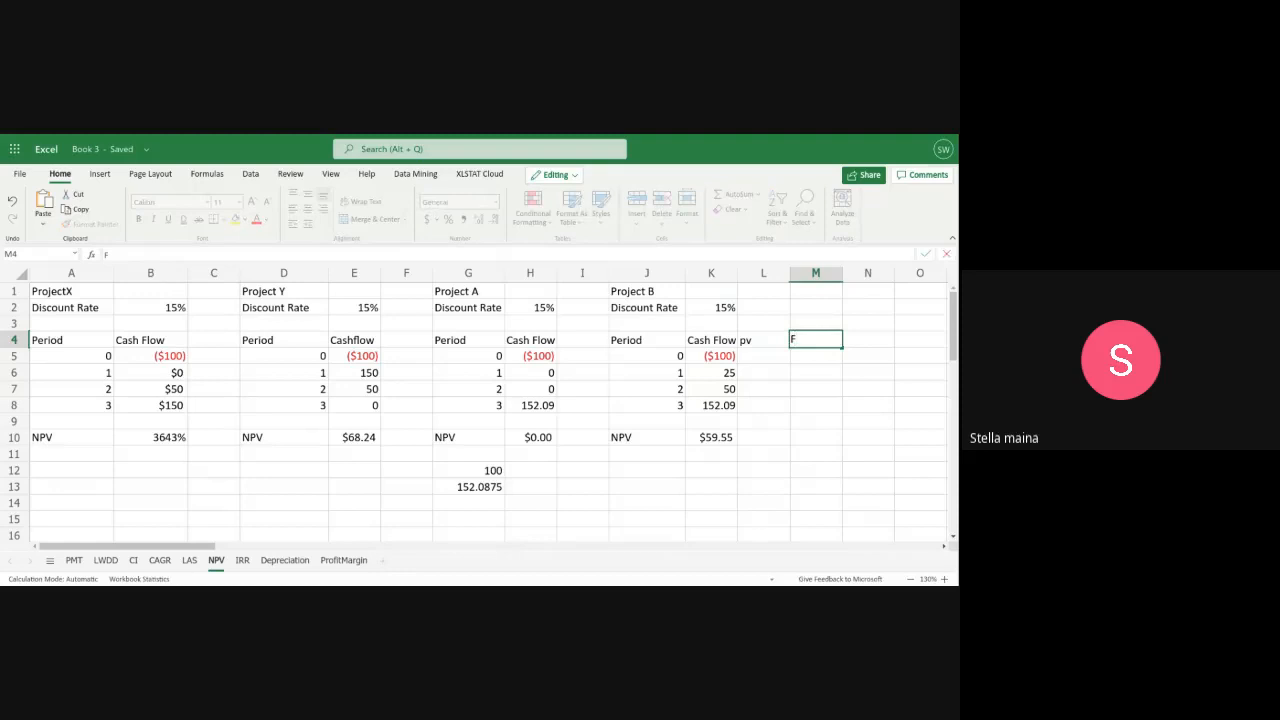
pyautogui.write('ormula')
pyautogui.click(748, 345)
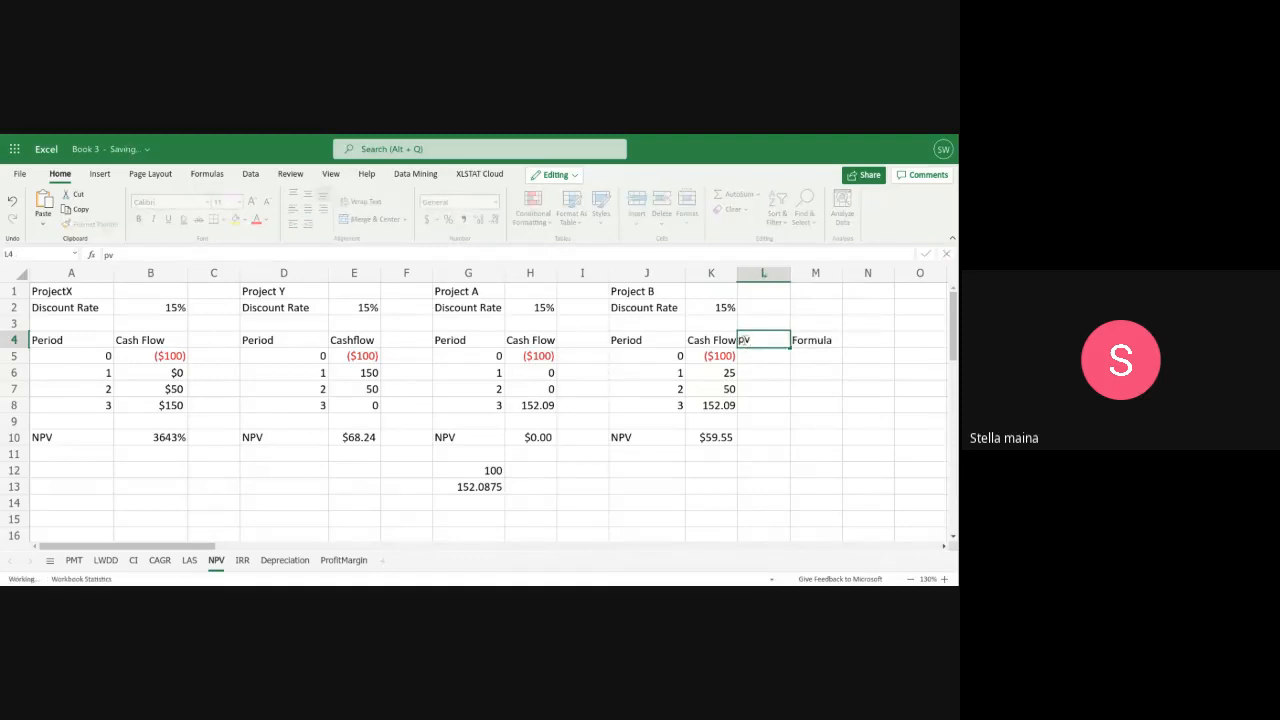
pyautogui.write('Pv')
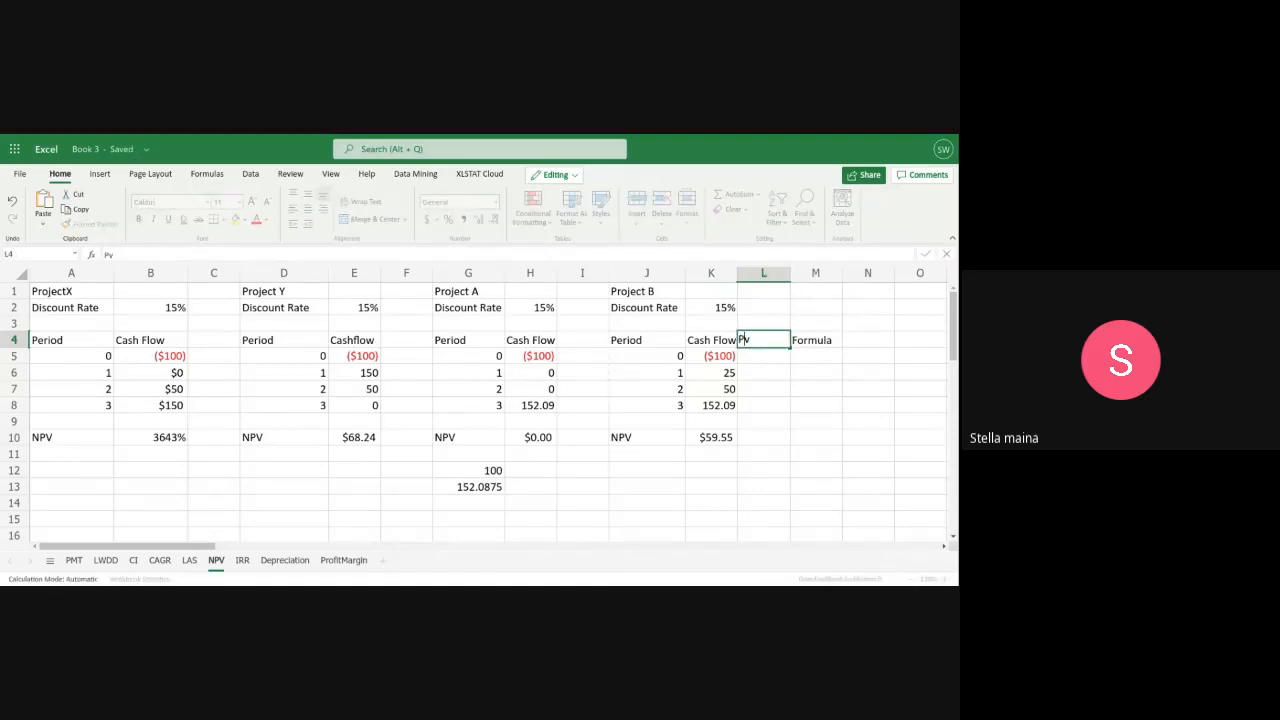
pyautogui.click(745, 357)
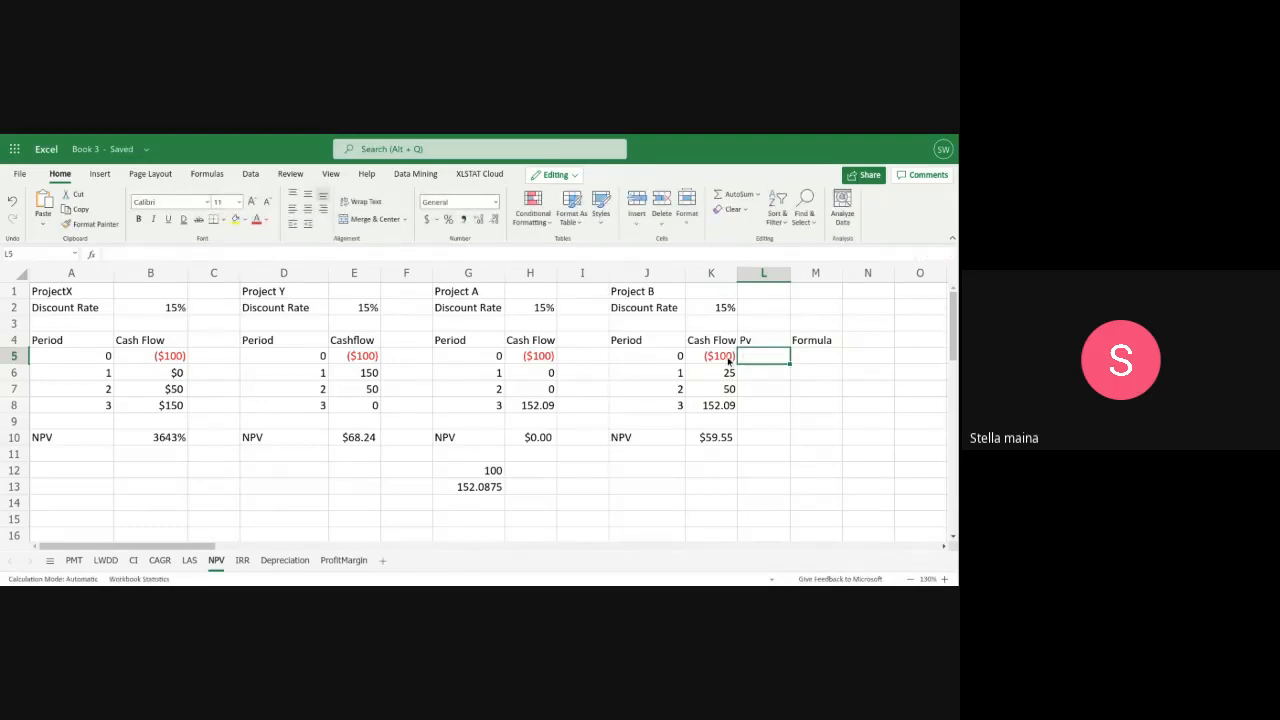
# Calculate the present value of Project B's period 1 cash flow in L6 with =K6/1.15
pyautogui.click(764, 370)
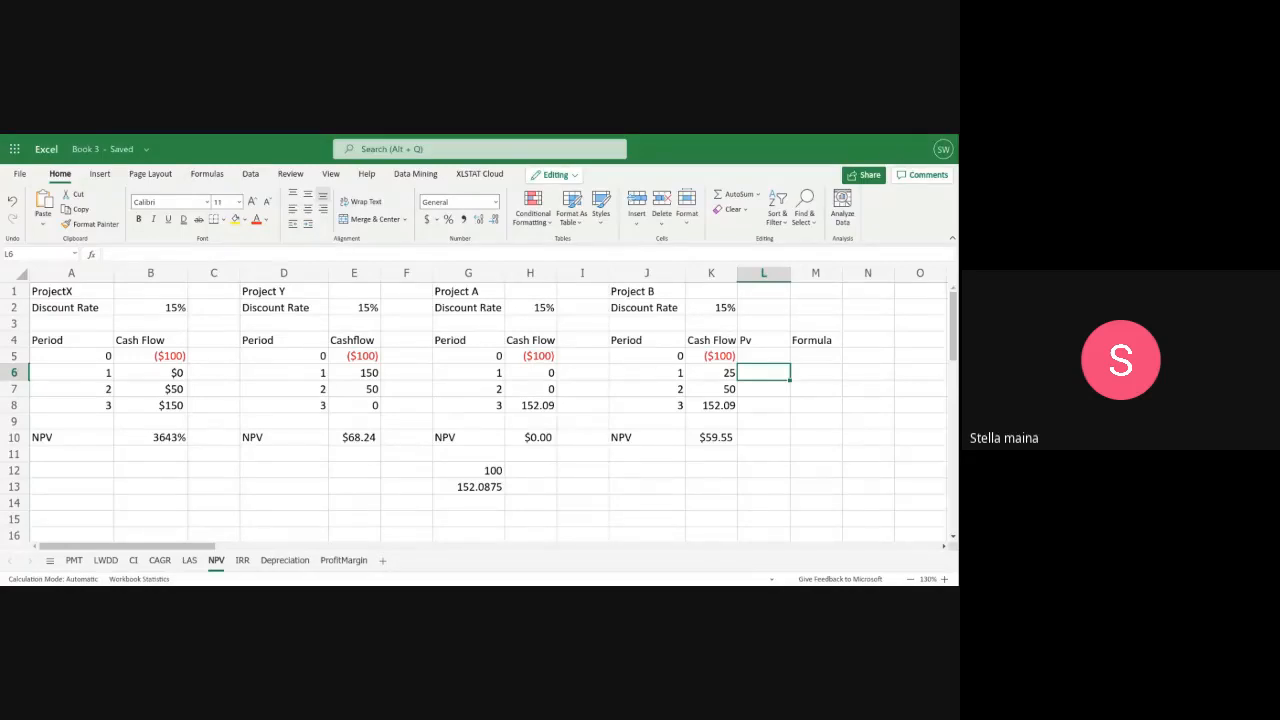
pyautogui.write('=')
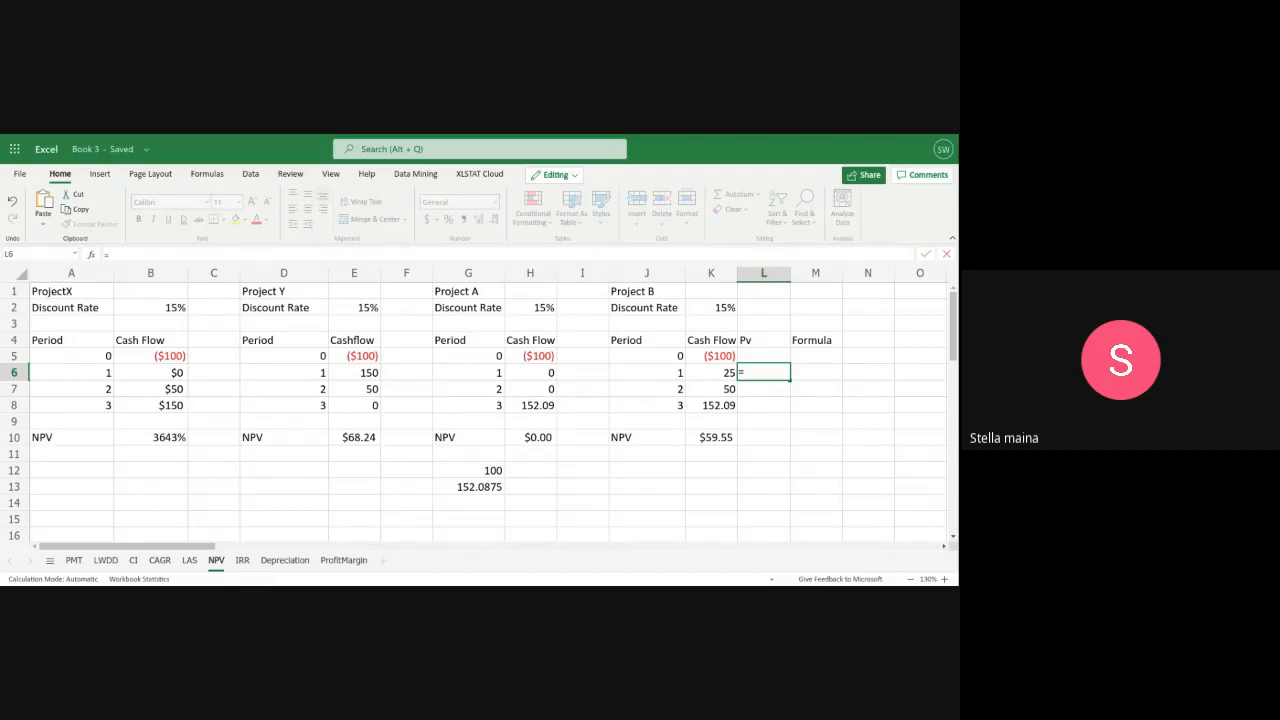
pyautogui.write('K')
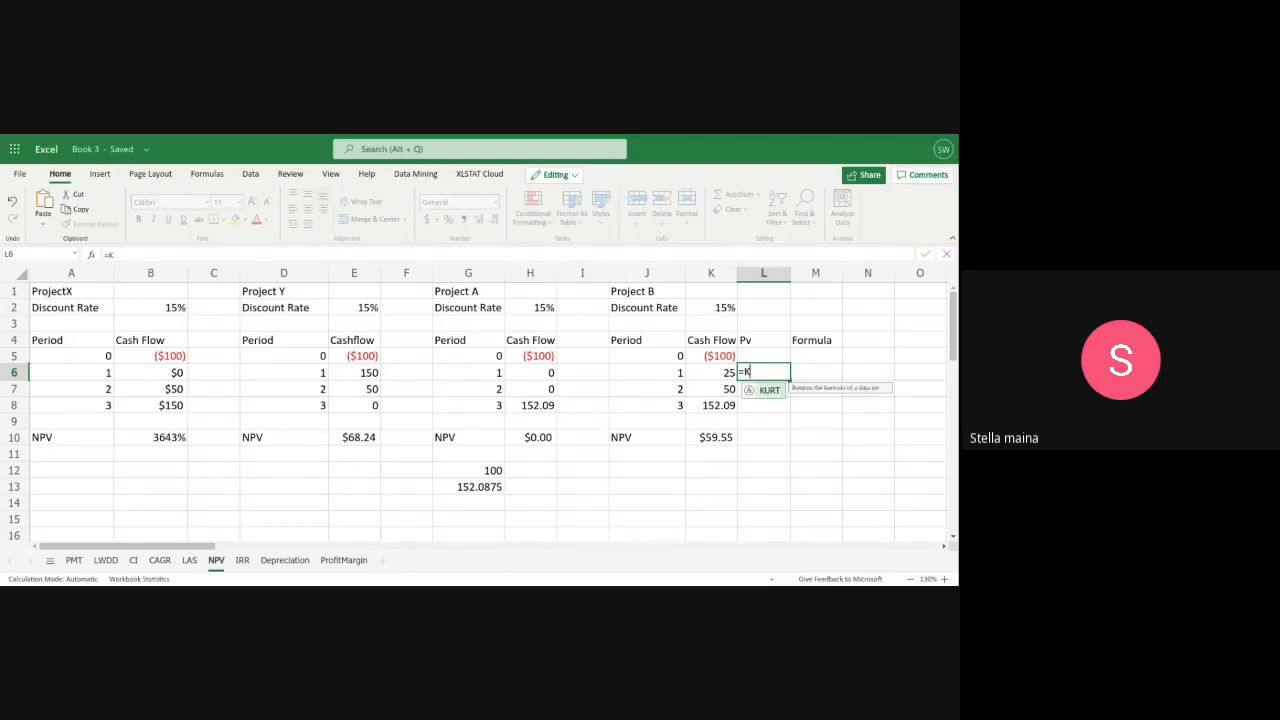
pyautogui.write('6/')
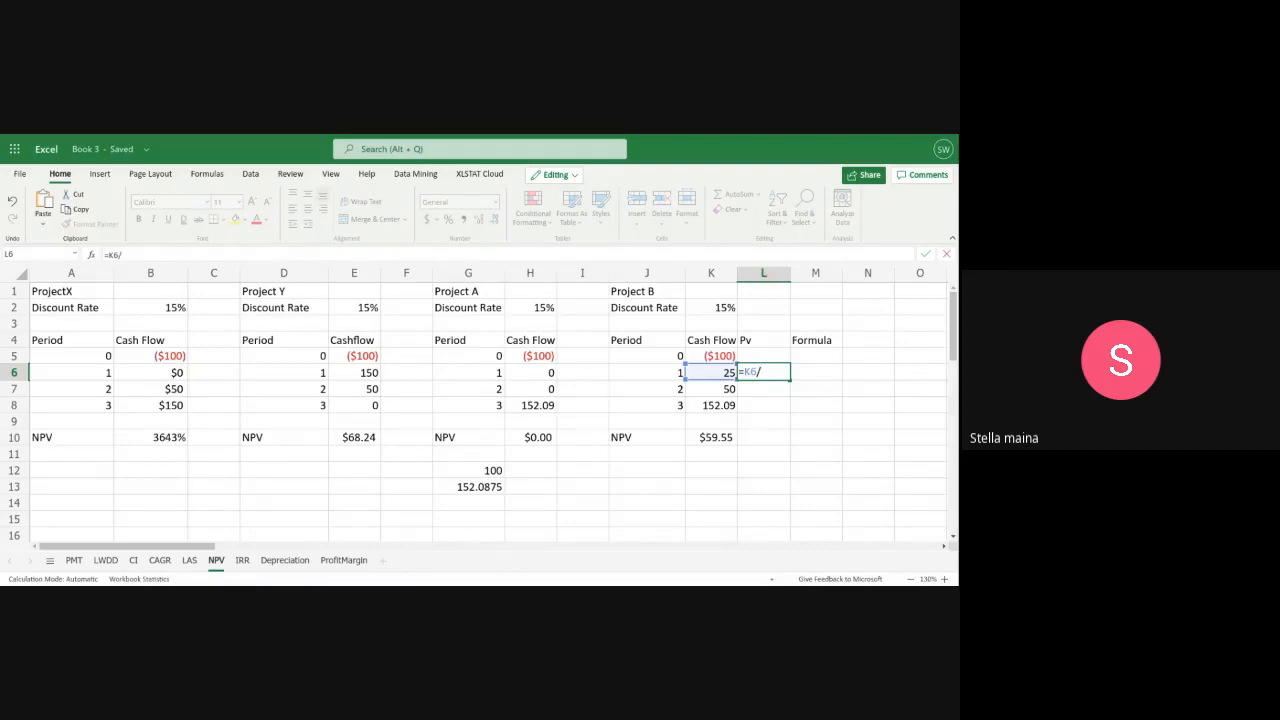
pyautogui.write('1.15')
pyautogui.press('Return')
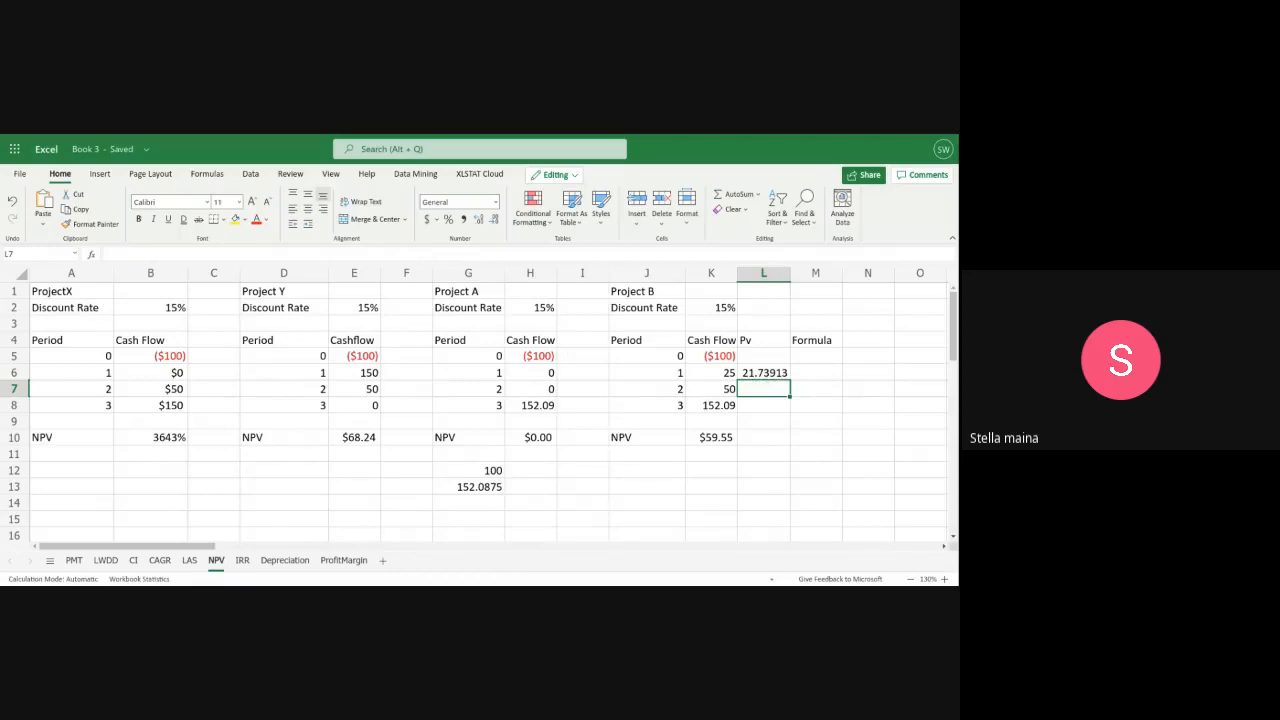
# Enter =K7/1.15 in L7 for Project B's period 2 cash flow
pyautogui.write('=')
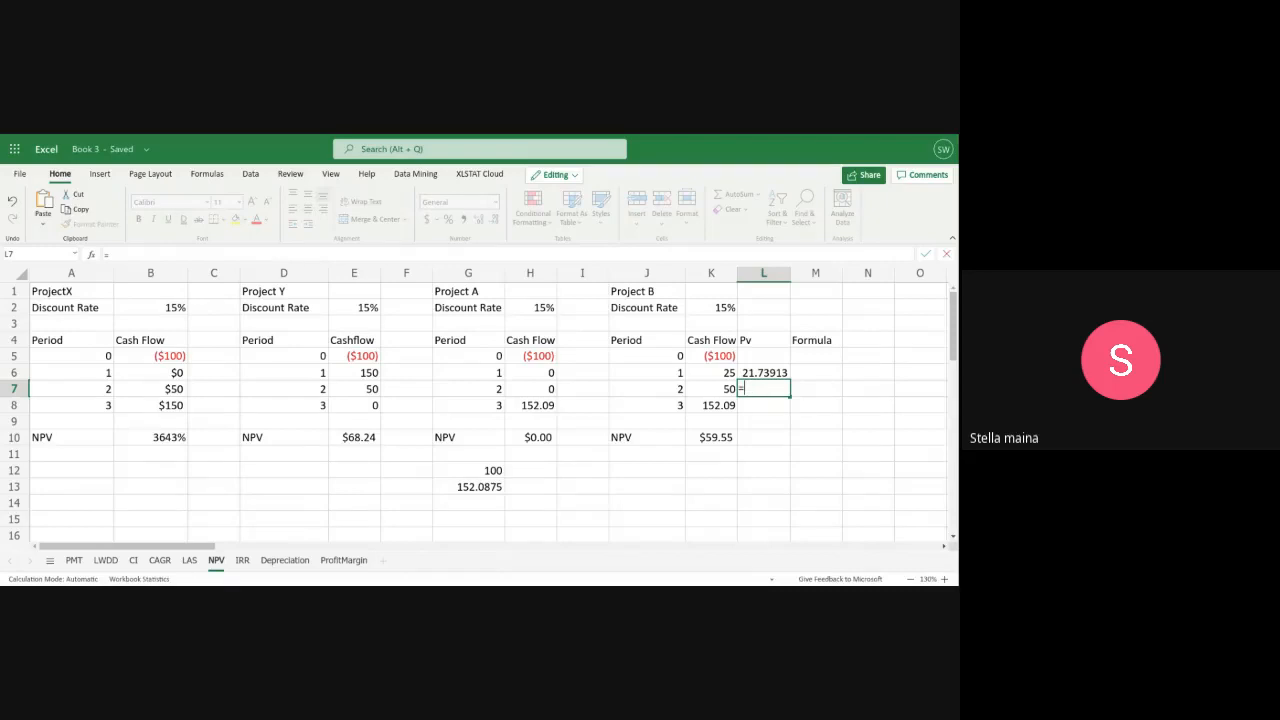
pyautogui.write('k')
pyautogui.press('BackSpace')
pyautogui.write('K')
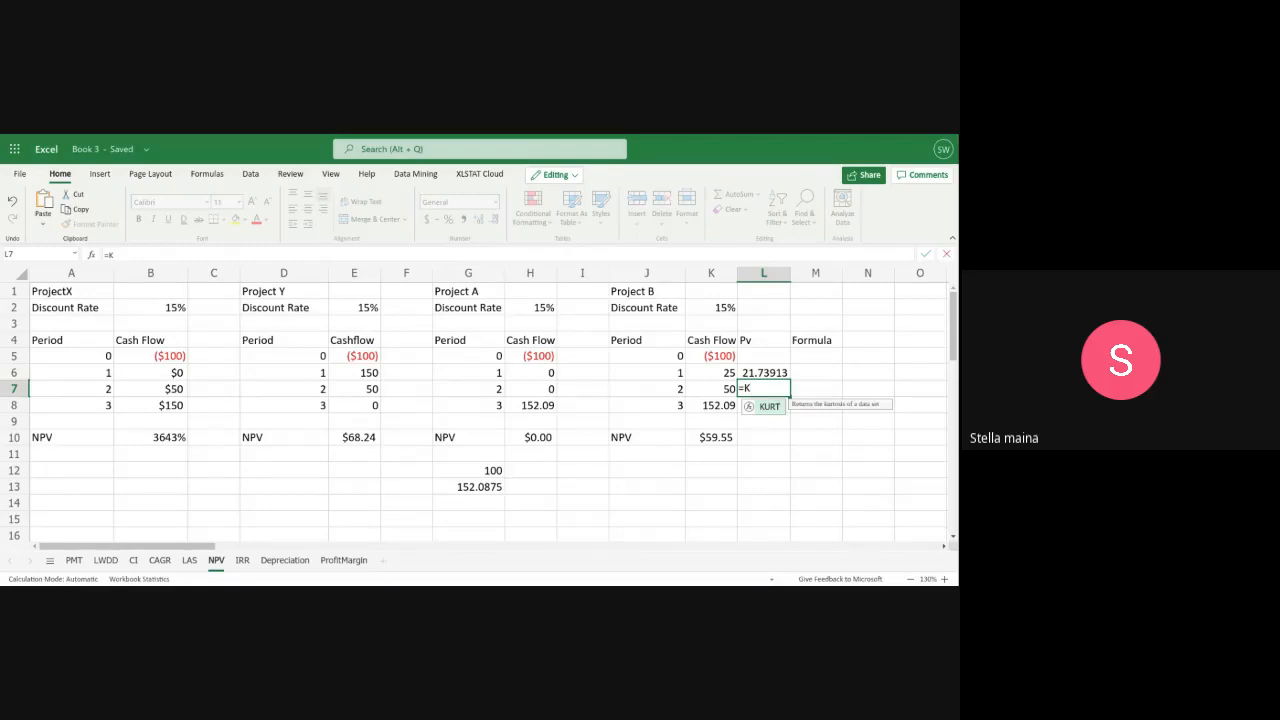
pyautogui.write('7/1.15')
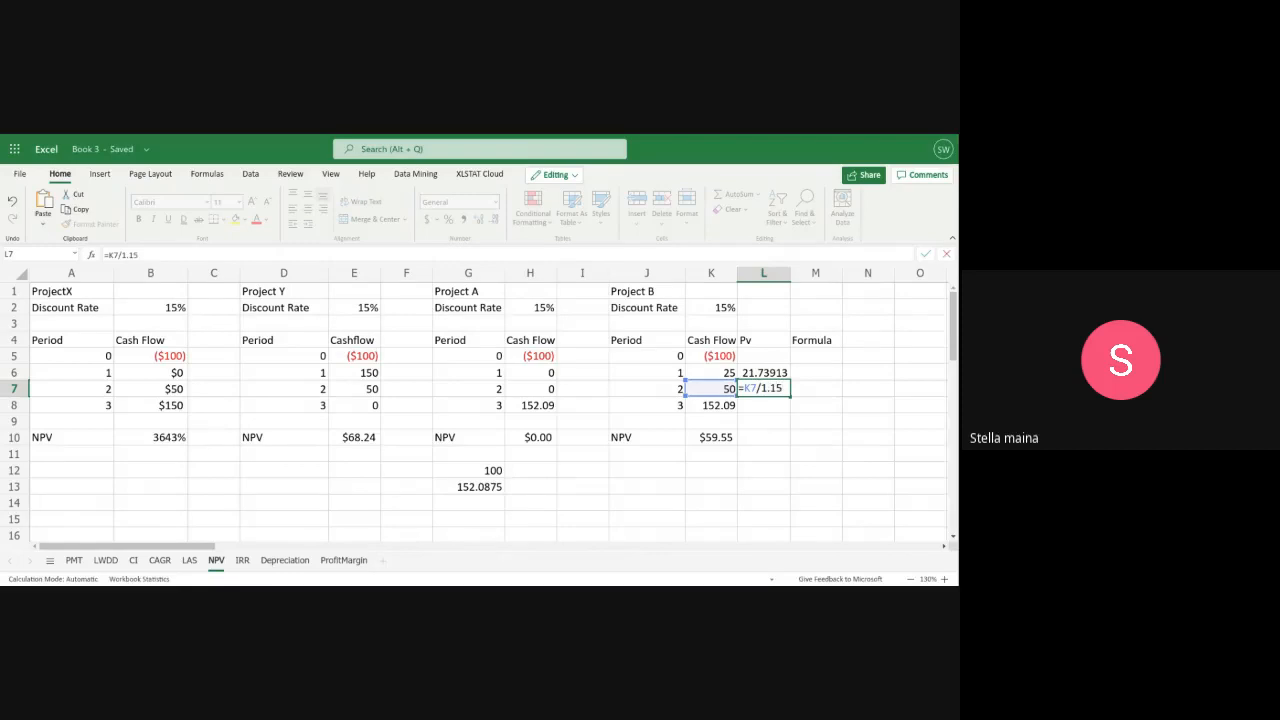
pyautogui.press('Return')
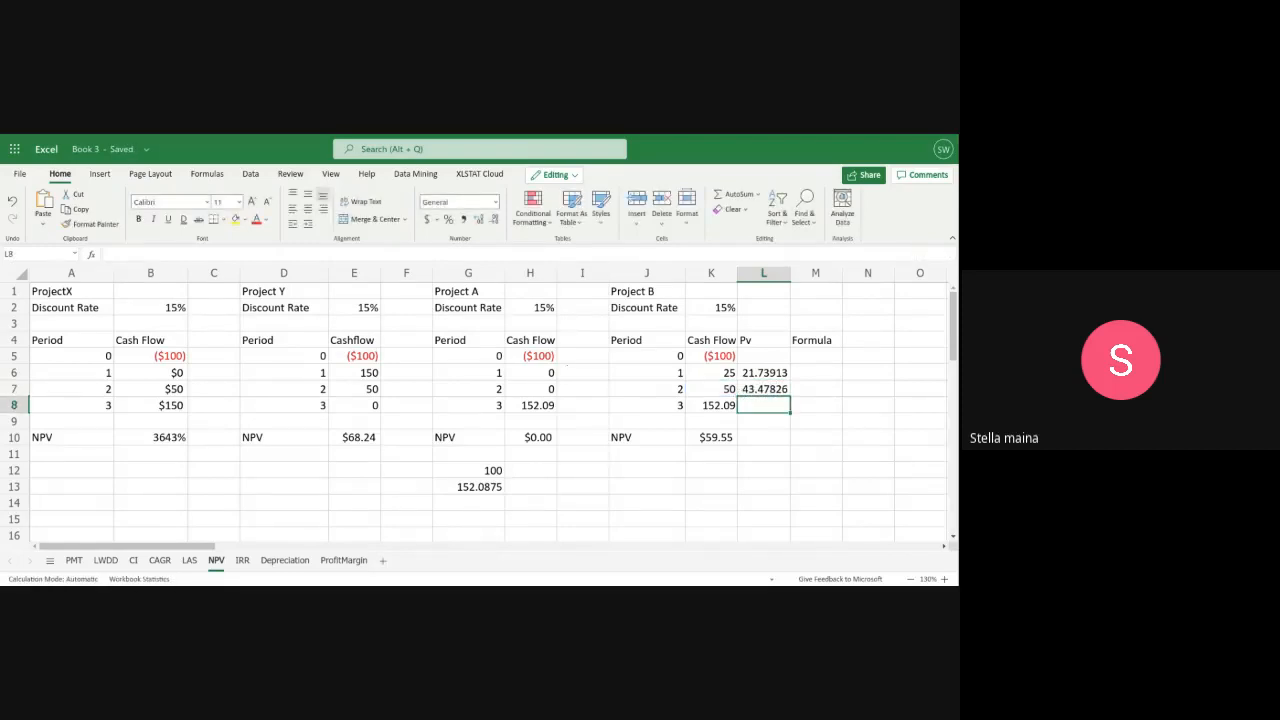
# Correct the period 2 present value formula in L7 to discount over two periods, =K7/1.15^2
pyautogui.doubleClick(770, 389)
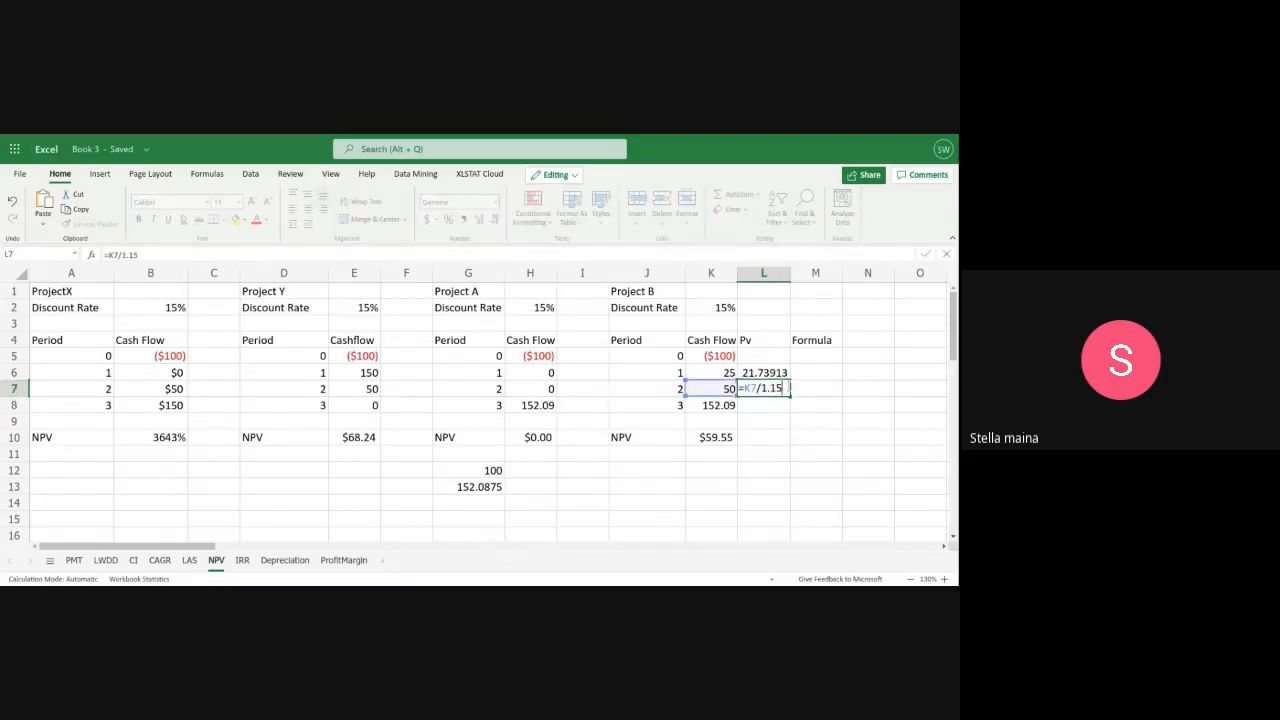
pyautogui.write('^2')
pyautogui.press('Return')
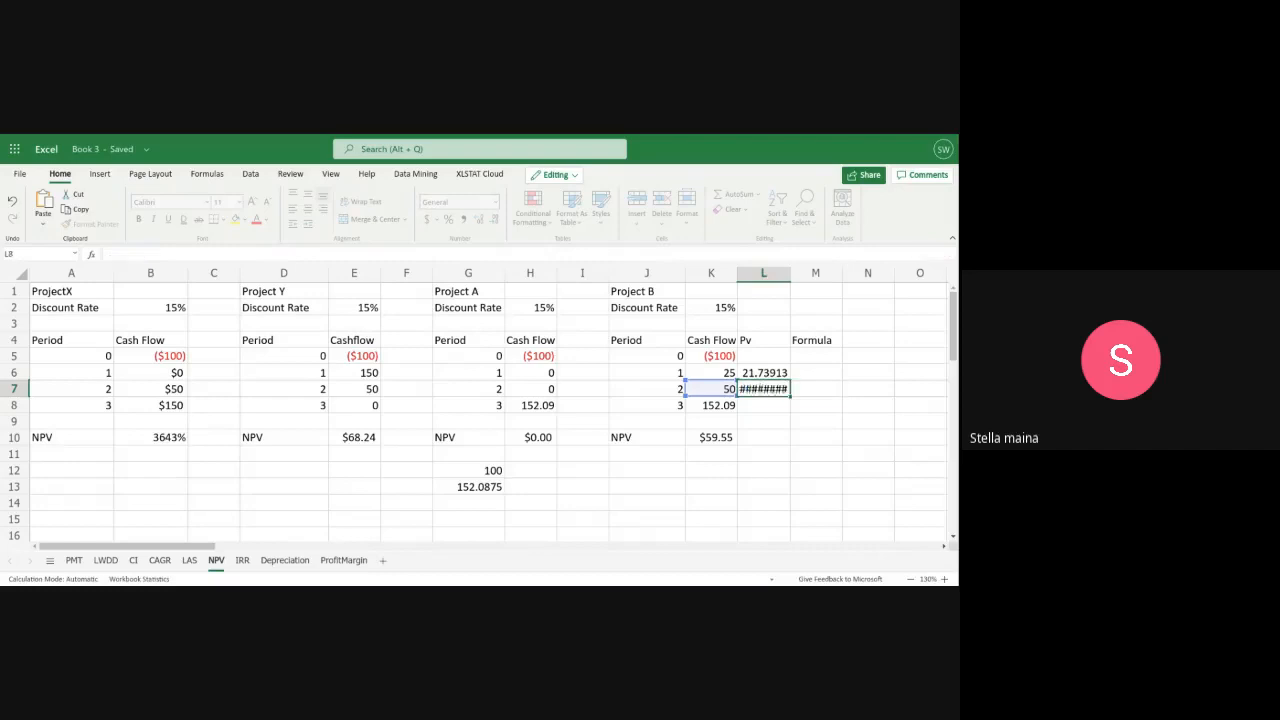
# Calculate the present value of Project B's period 3 cash flow in L8 with =K8/1.15^3, using G13's compounding formula as reference
pyautogui.click(455, 490)
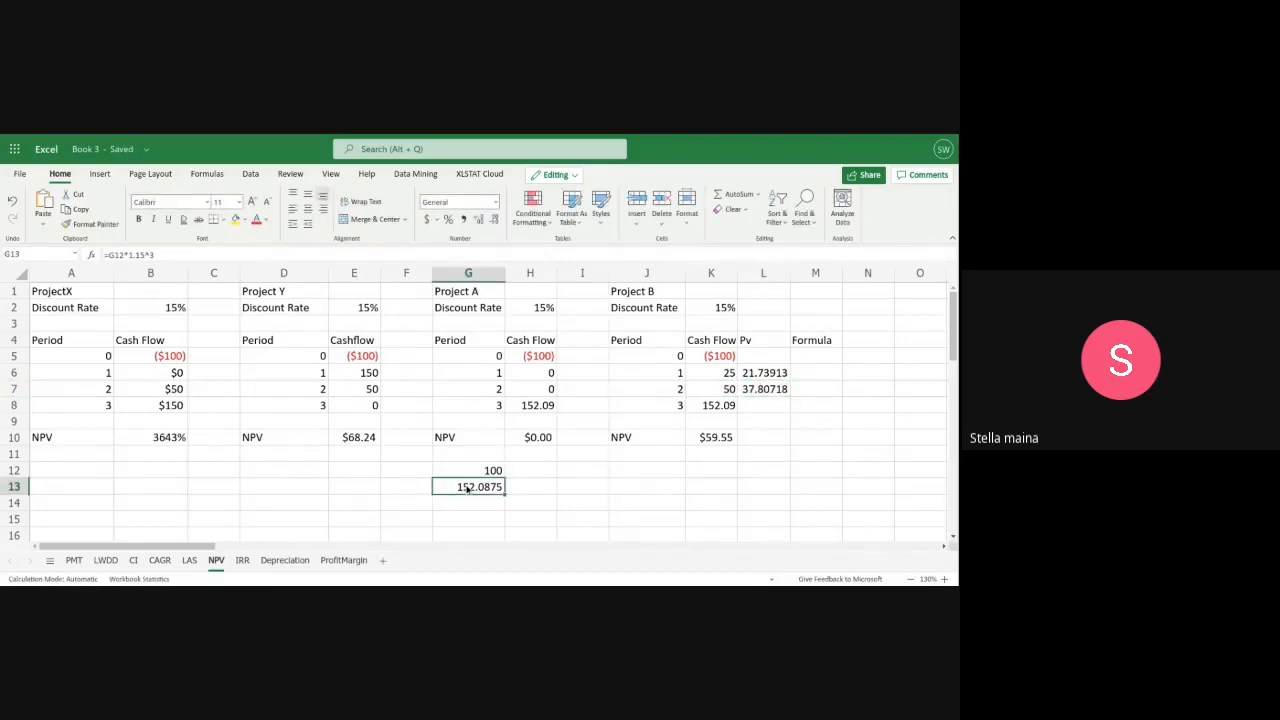
pyautogui.doubleClick(460, 490)
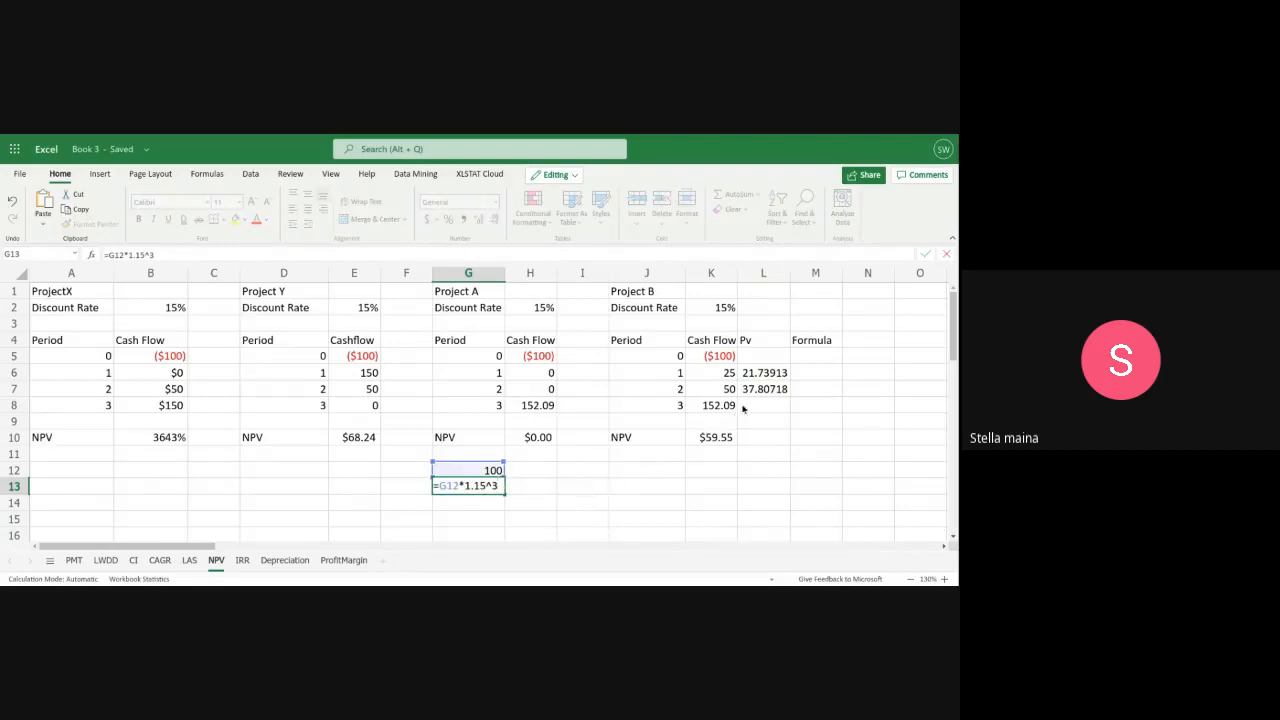
pyautogui.click(749, 405)
pyautogui.doubleClick(747, 405)
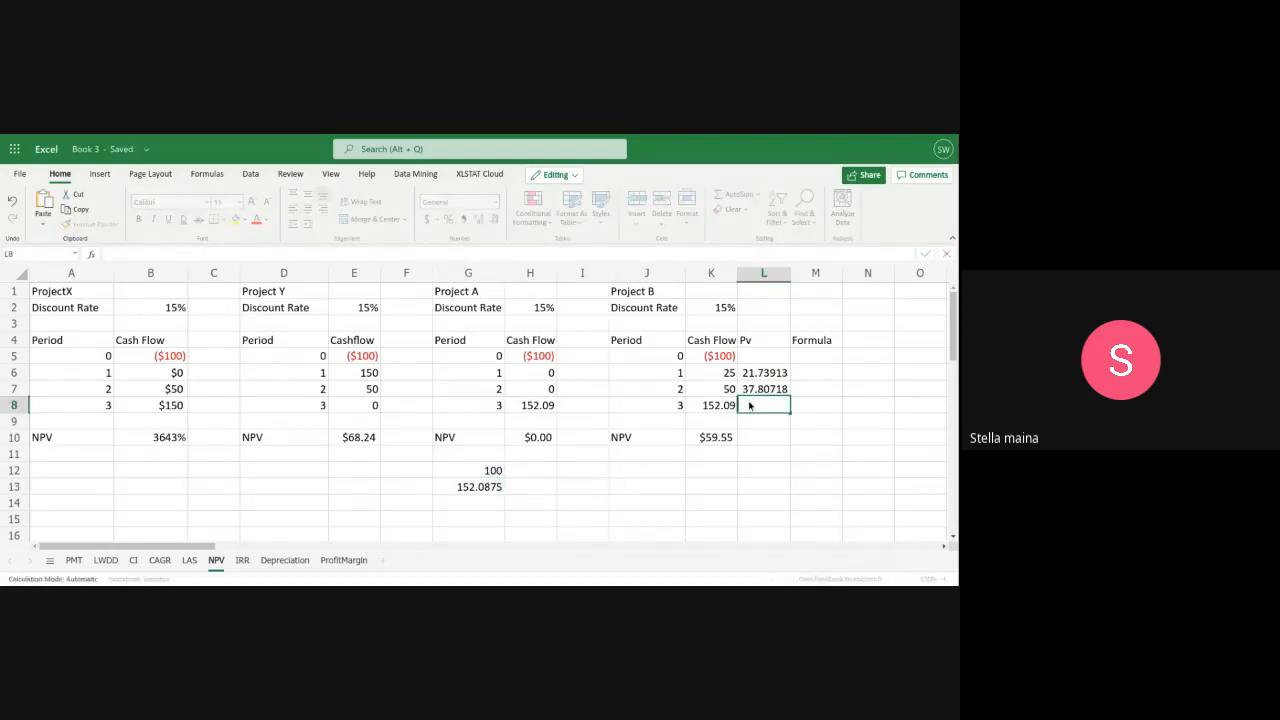
pyautogui.write('=K')
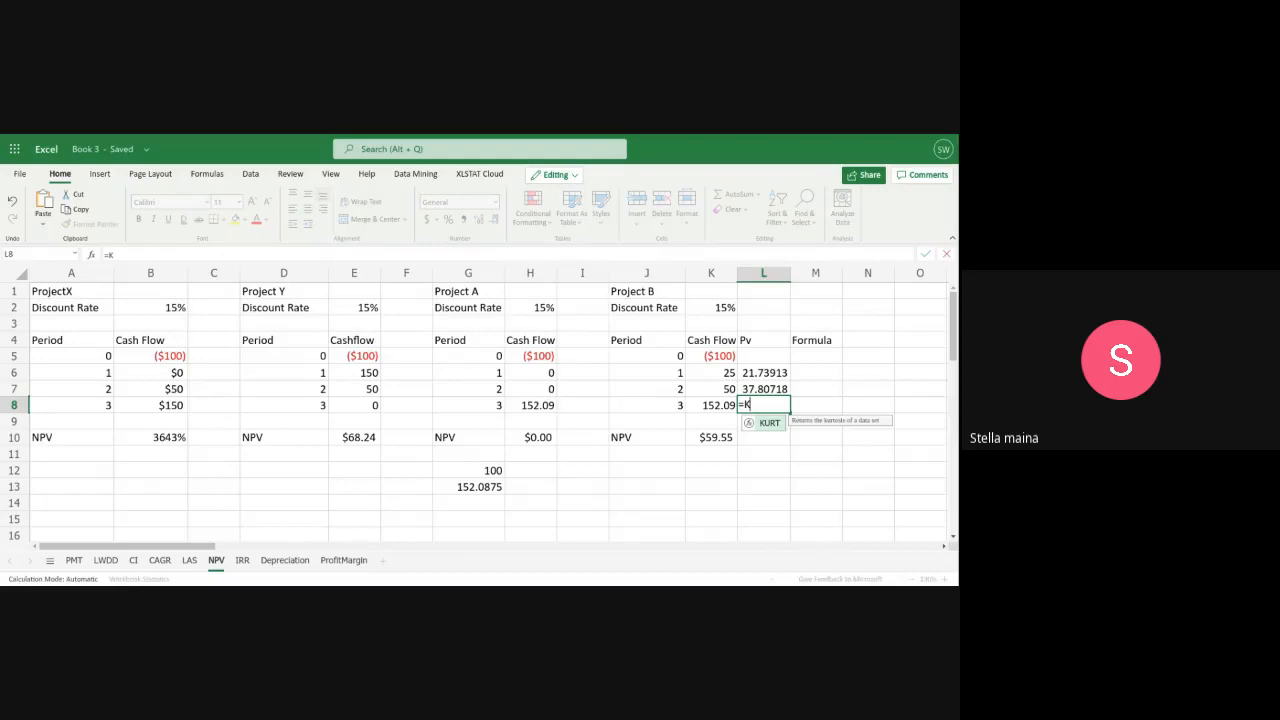
pyautogui.write('8/')
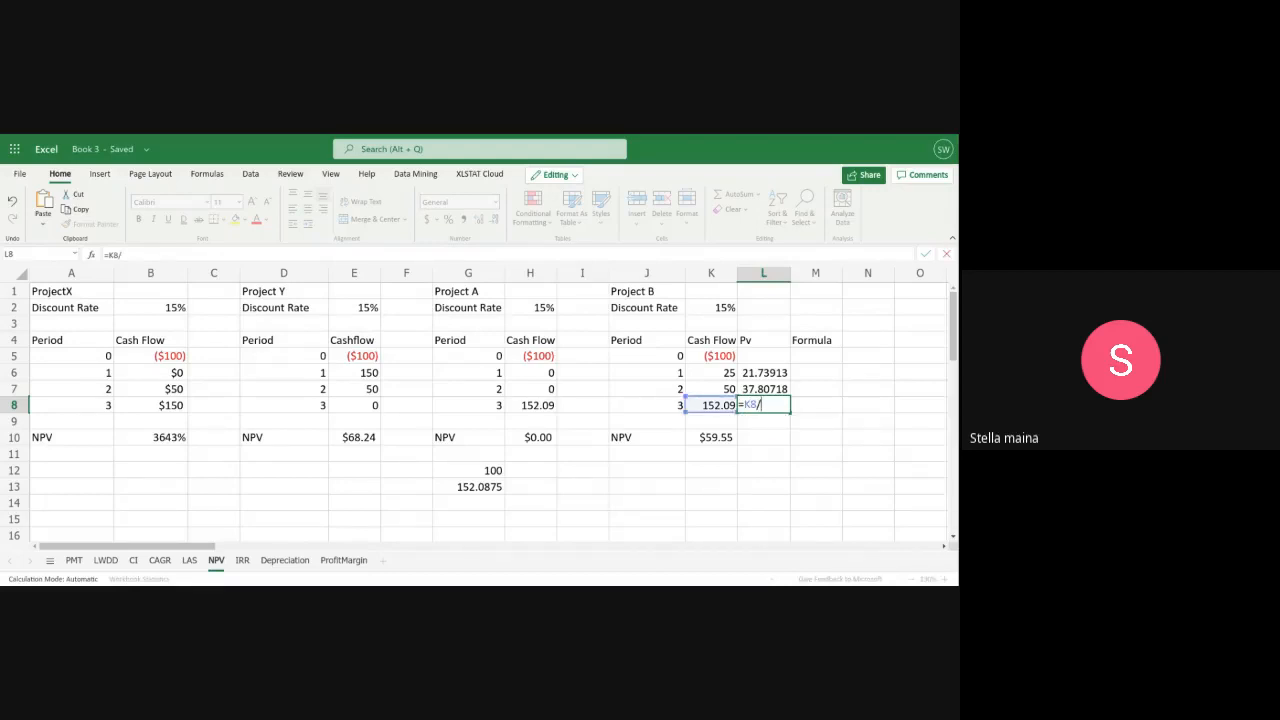
pyautogui.write('1.156')
pyautogui.press('BackSpace')
pyautogui.write('^3')
pyautogui.press('Return')
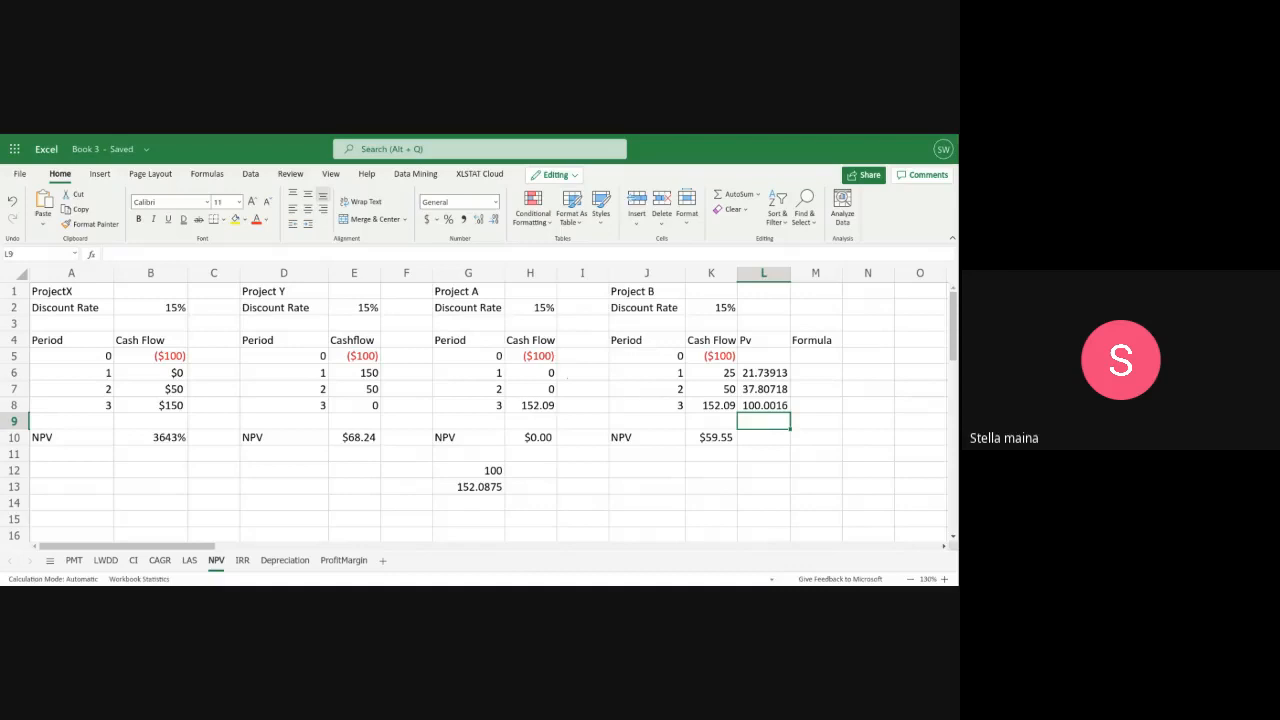
# Total Project B's present values for periods 1 to 3 in L10 with =SUM(L6:L8)
pyautogui.click(756, 439)
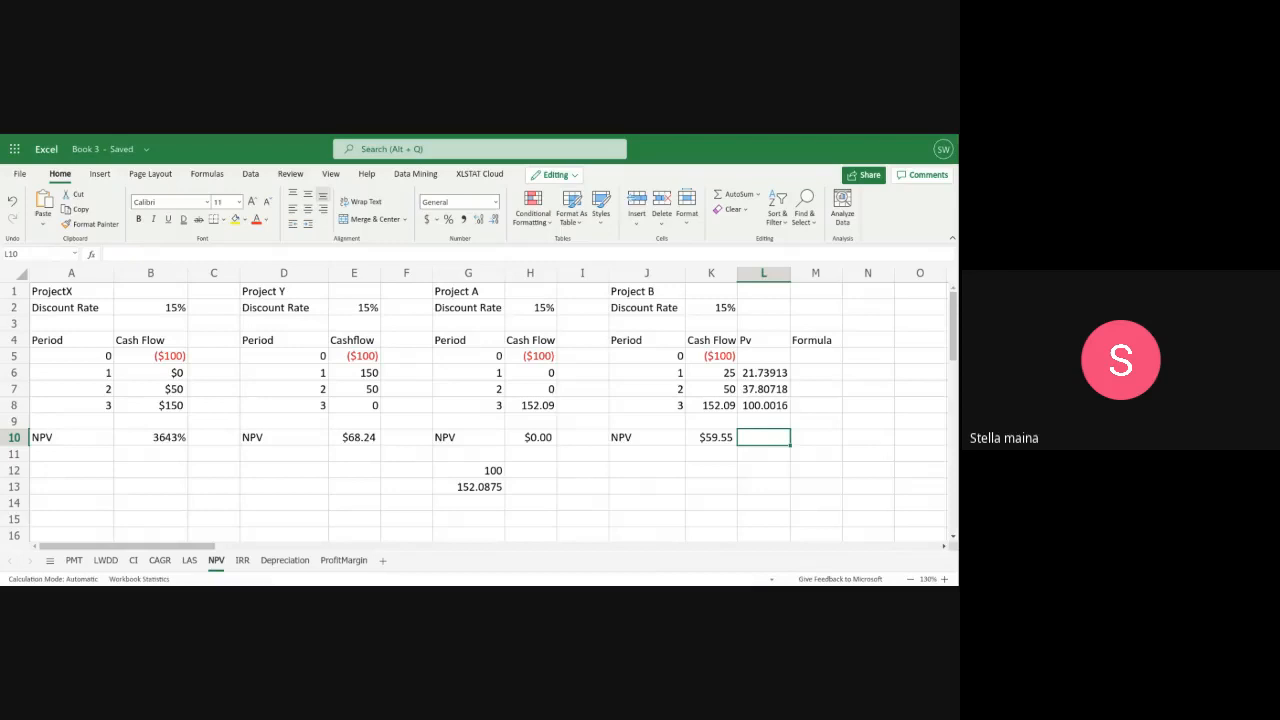
pyautogui.write('=S')
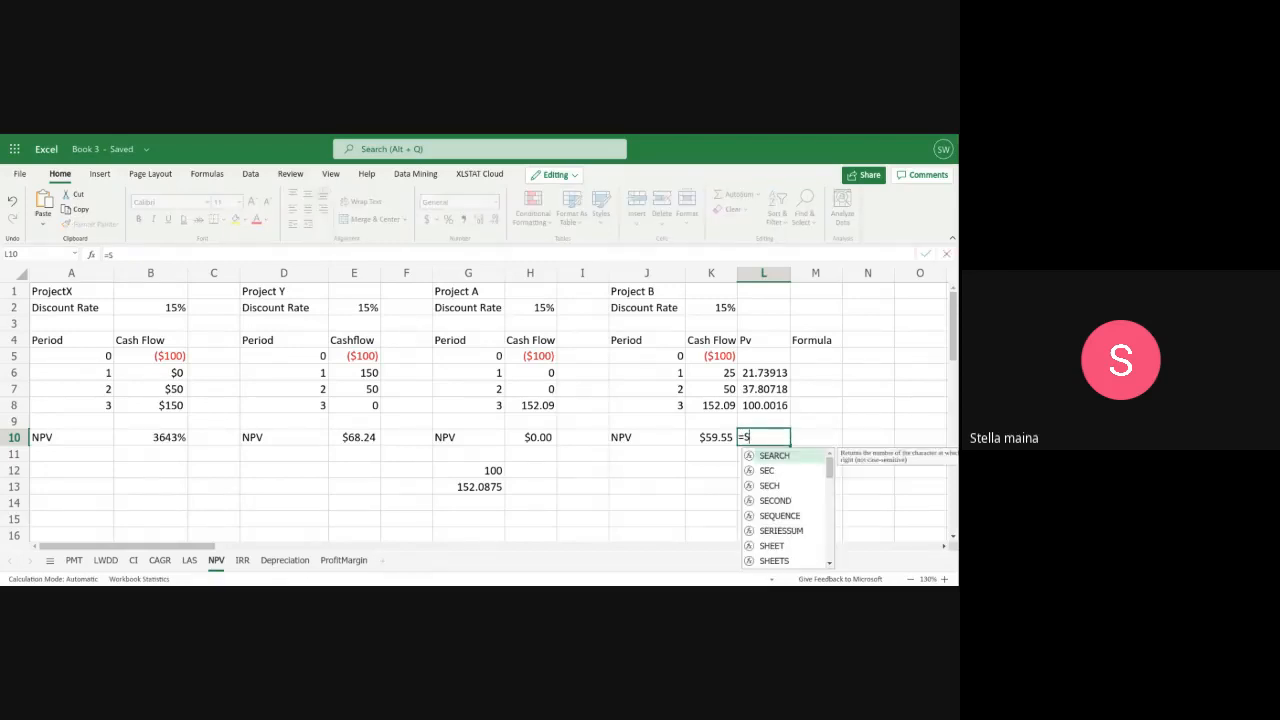
pyautogui.write('UM(')
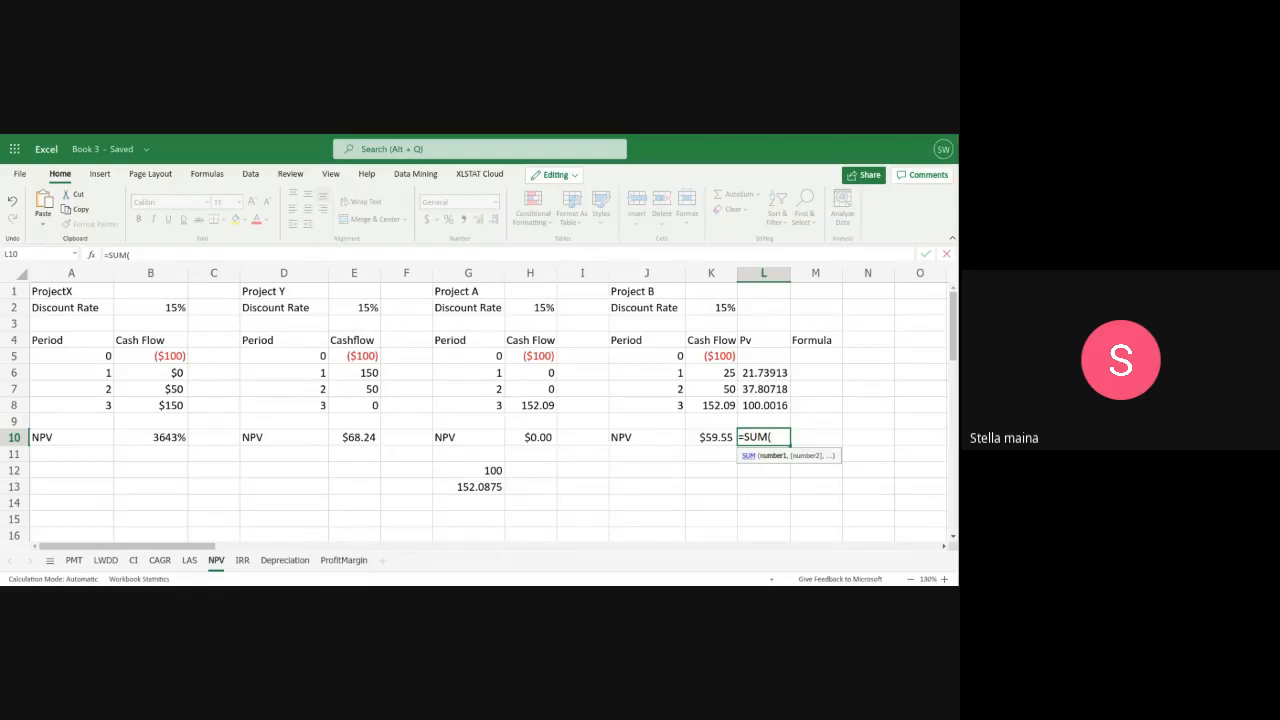
pyautogui.write('L')
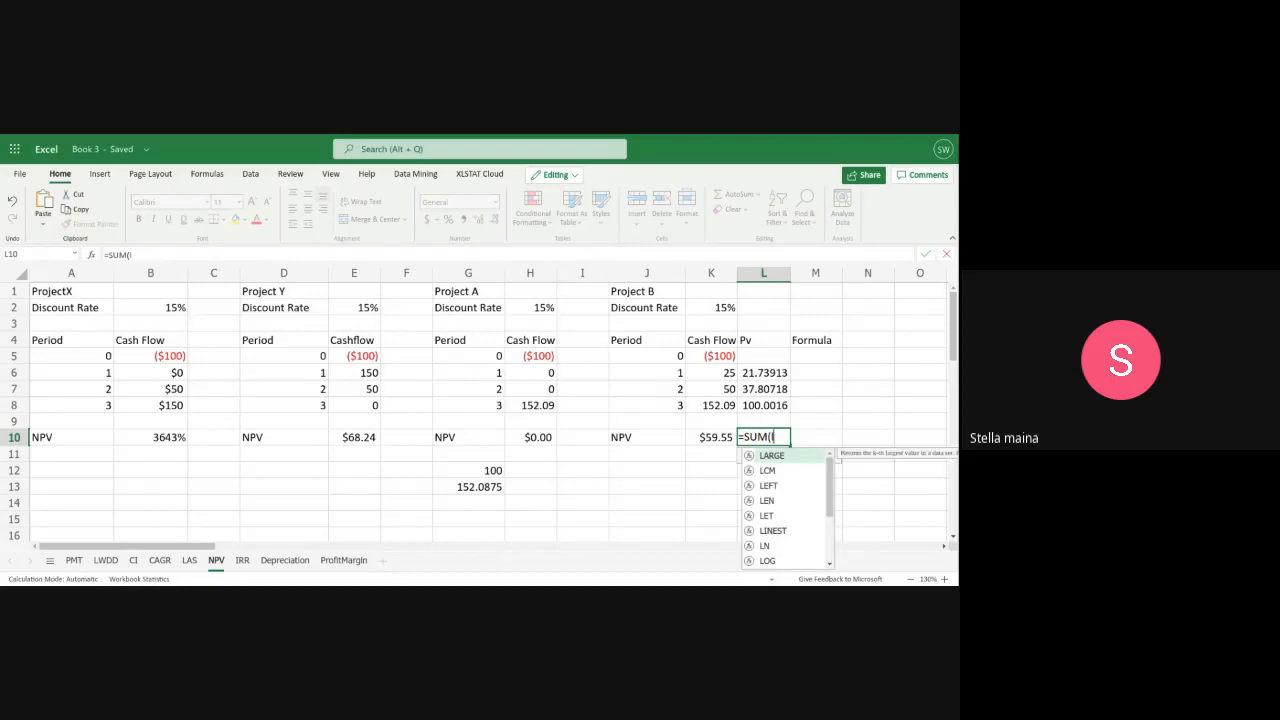
pyautogui.press('BackSpace')
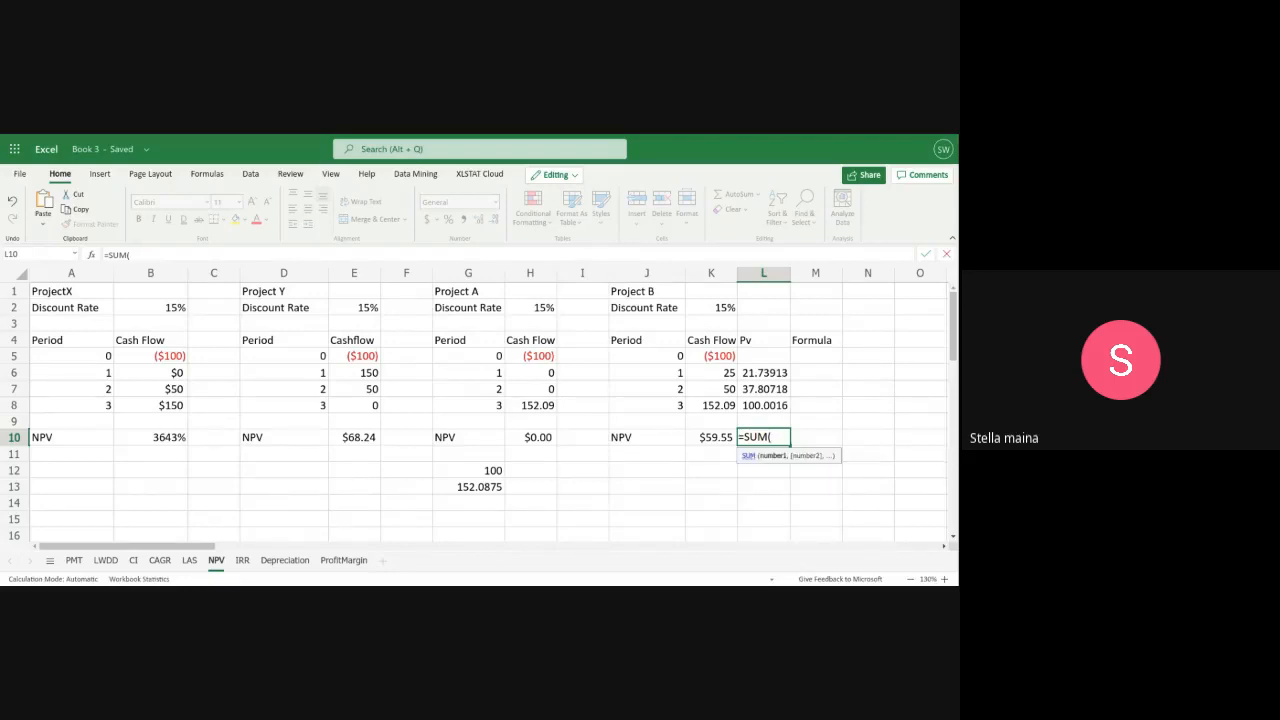
pyautogui.write('l')
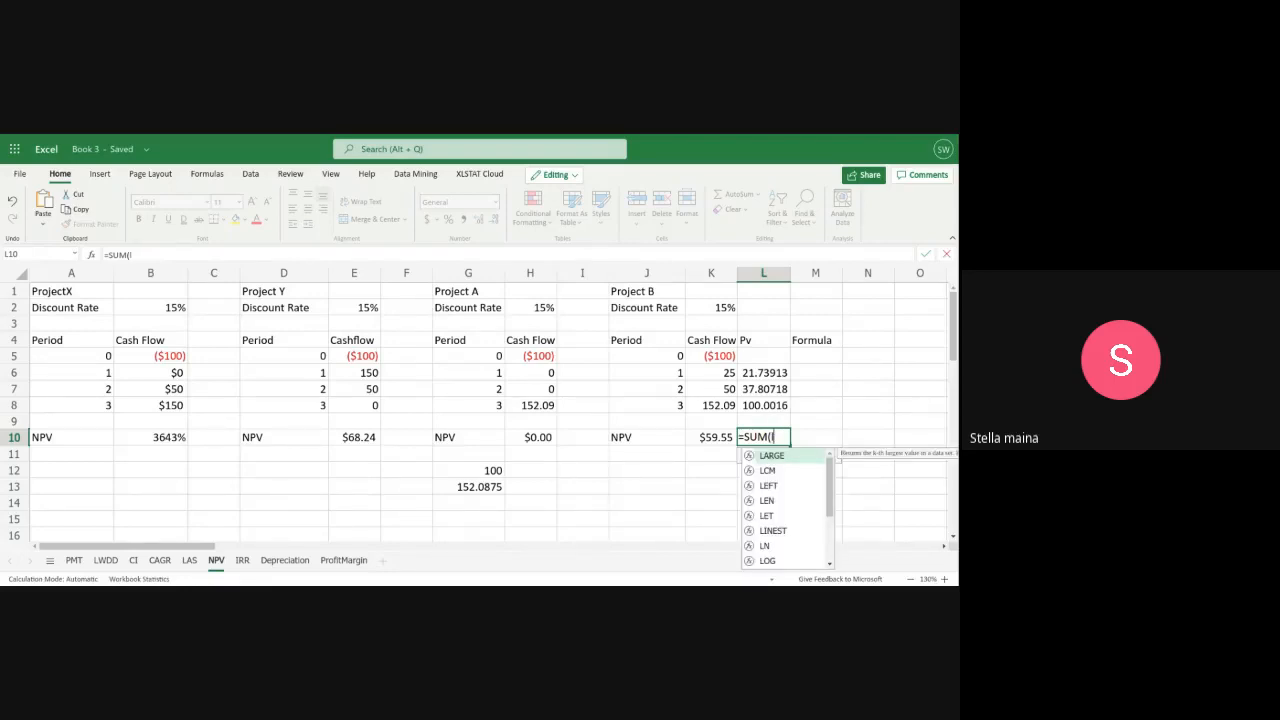
pyautogui.press('BackSpace')
pyautogui.write('L6')
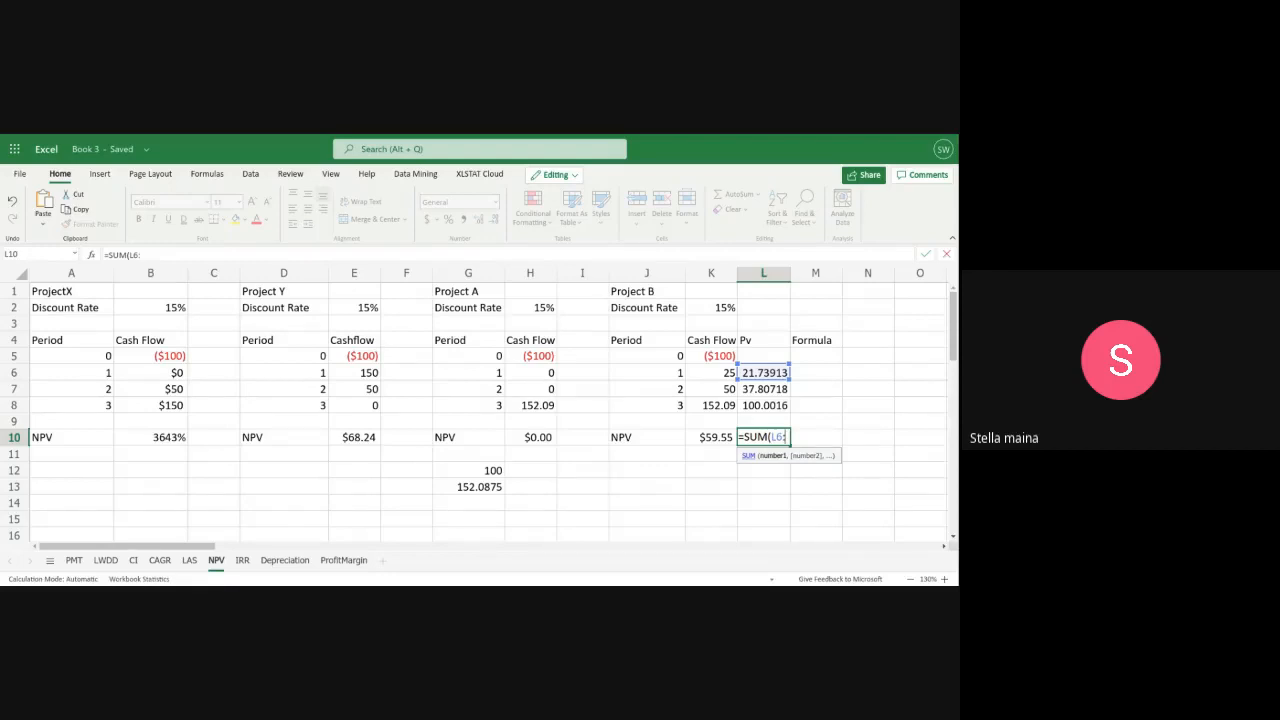
pyautogui.write(':L8)')
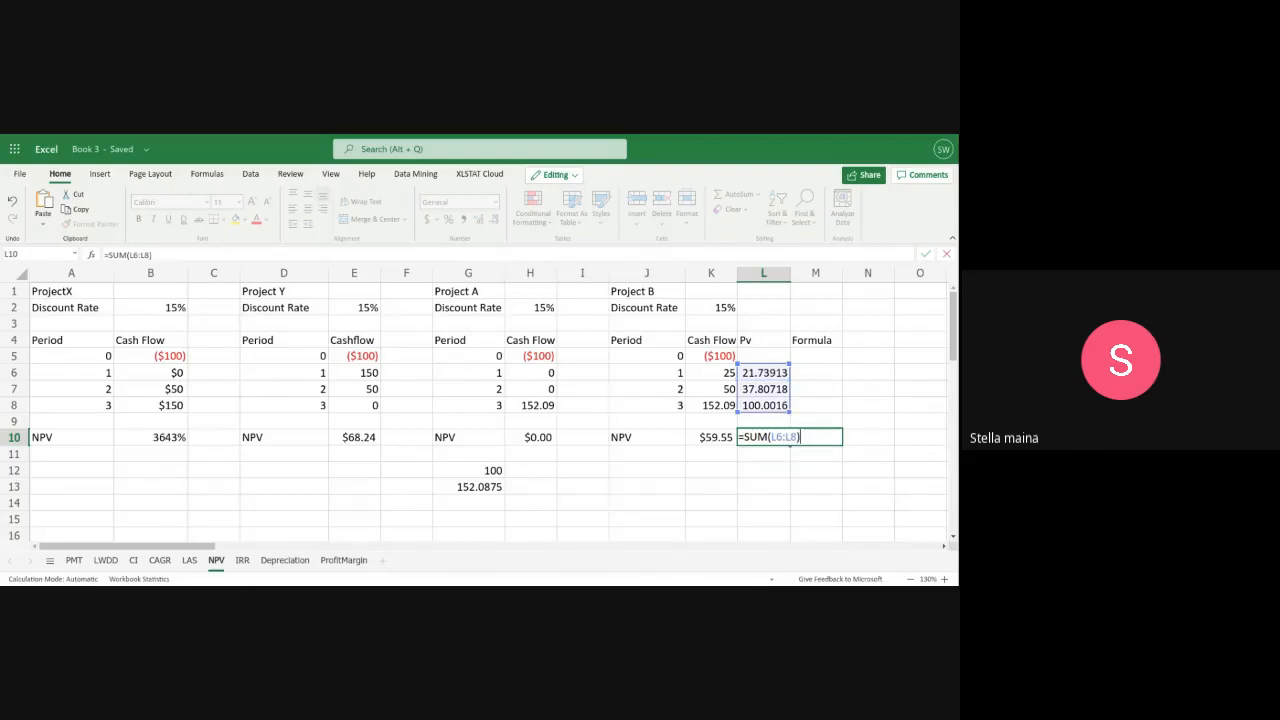
pyautogui.press('Return')
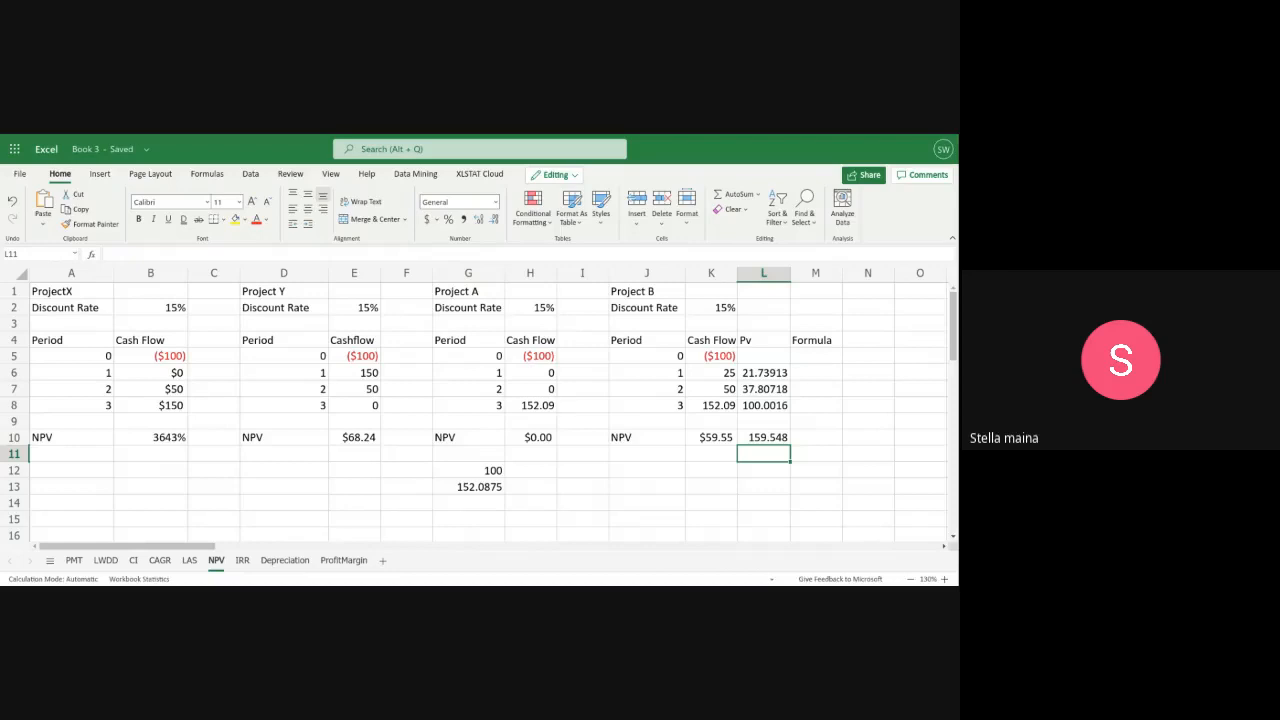
# Remove the initial investment from Project B's NPV formula in K10, leaving =NPV(K2,K6:K8)
pyautogui.doubleClick(708, 441)
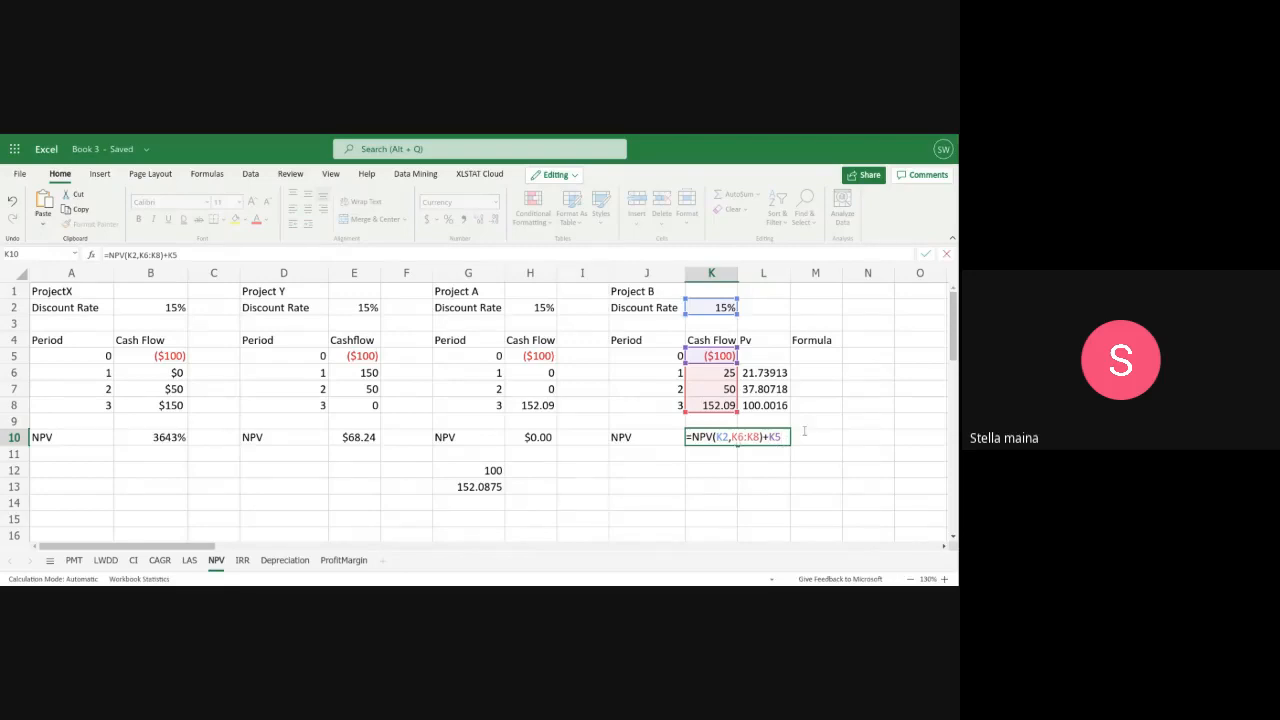
pyautogui.press('BackSpace')
pyautogui.press('BackSpace')
pyautogui.press('BackSpace')
pyautogui.press('Return')
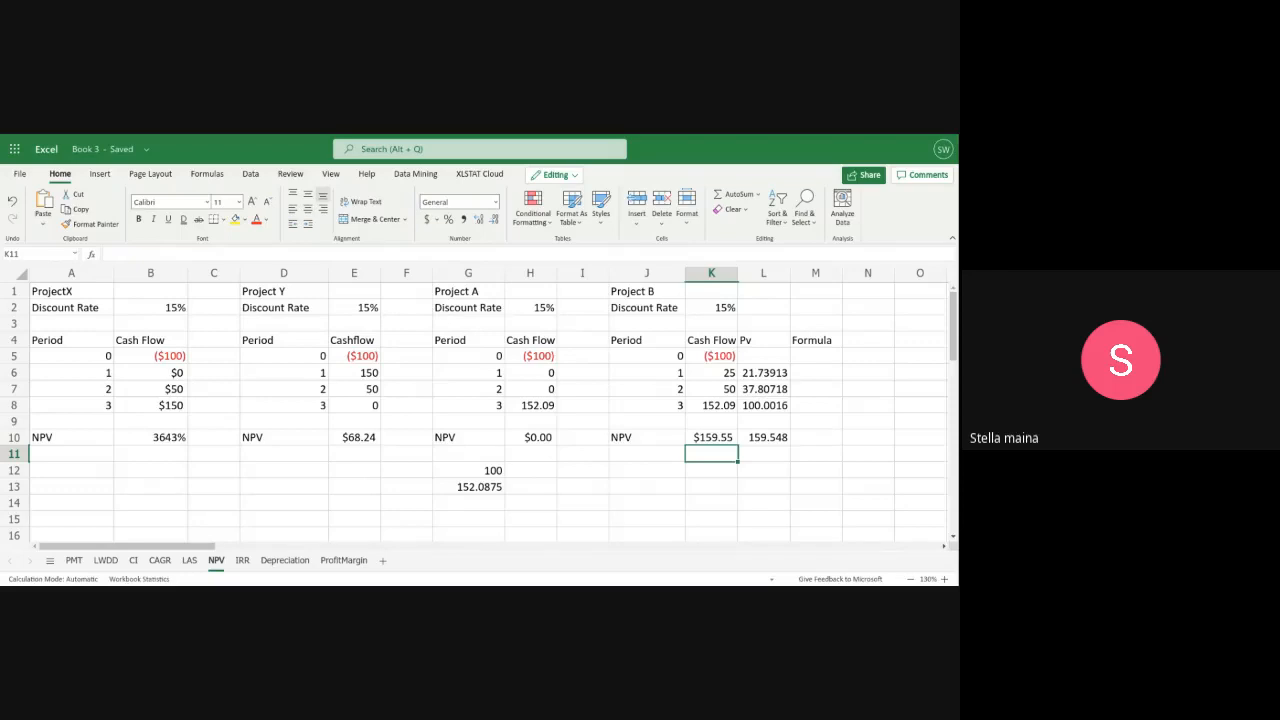
# Look at the IRR sheet, and return to the NPV sheet to examine Project A's NPV formula in H10
pyautogui.click(241, 562)
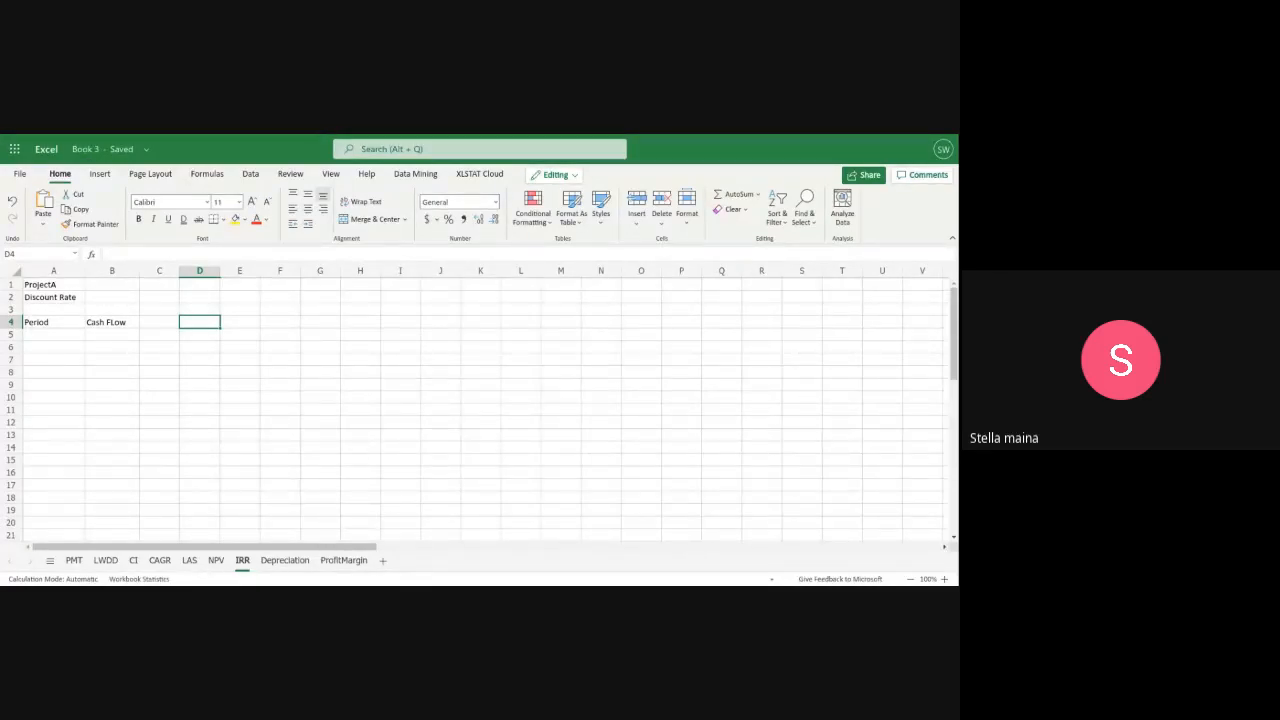
pyautogui.click(216, 560)
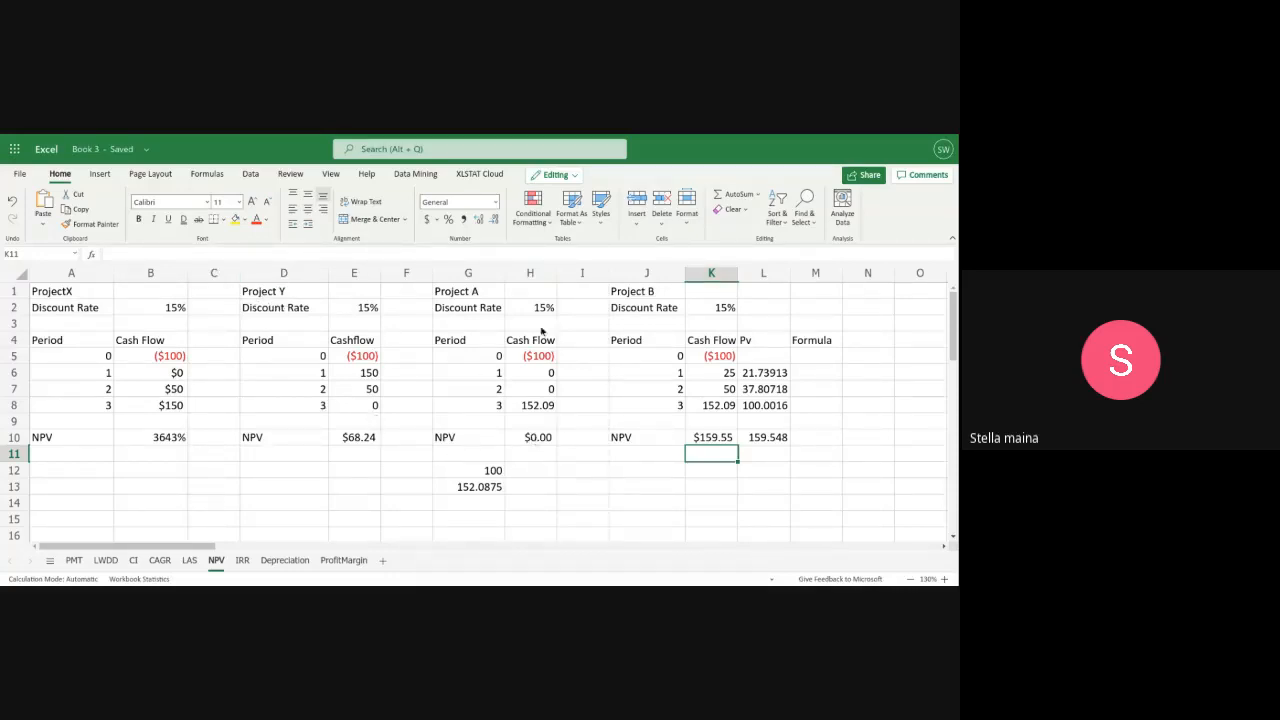
pyautogui.click(532, 441)
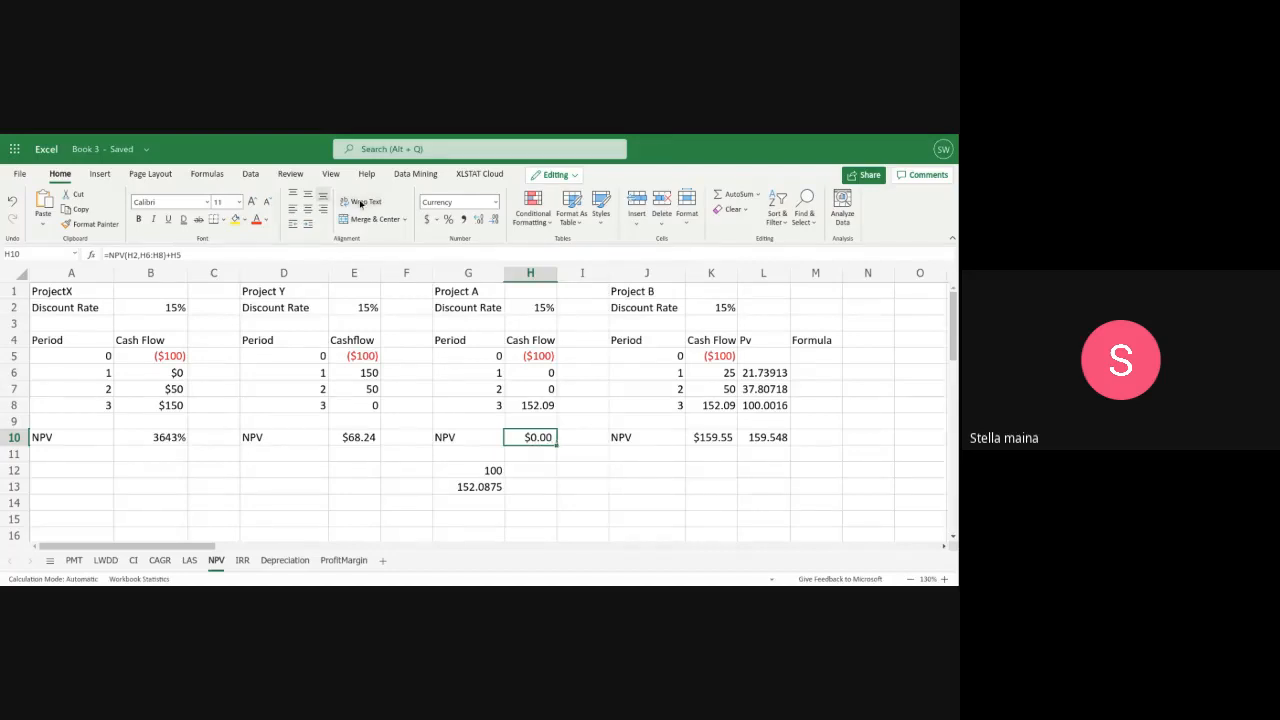
# On the IRR sheet, enter period 0 in A5 and its cash flow ($100) in B5 for Project A
pyautogui.click(242, 560)
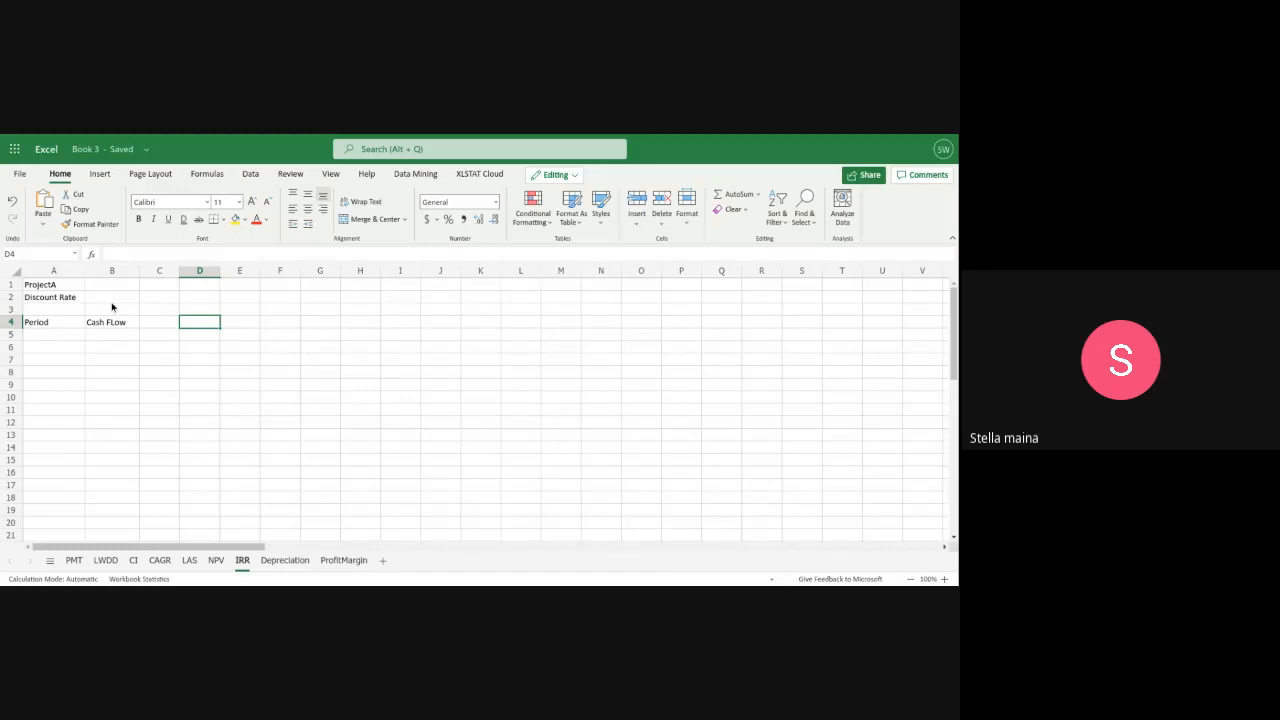
pyautogui.click(67, 337)
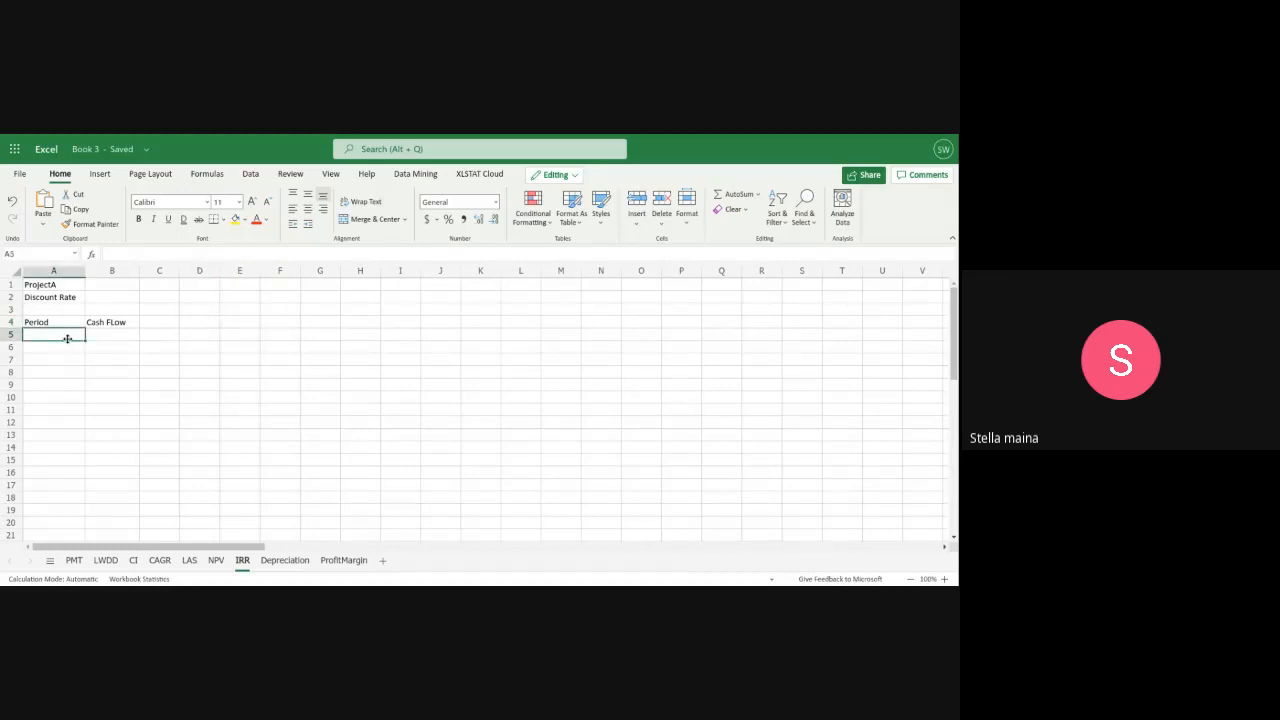
pyautogui.write('0')
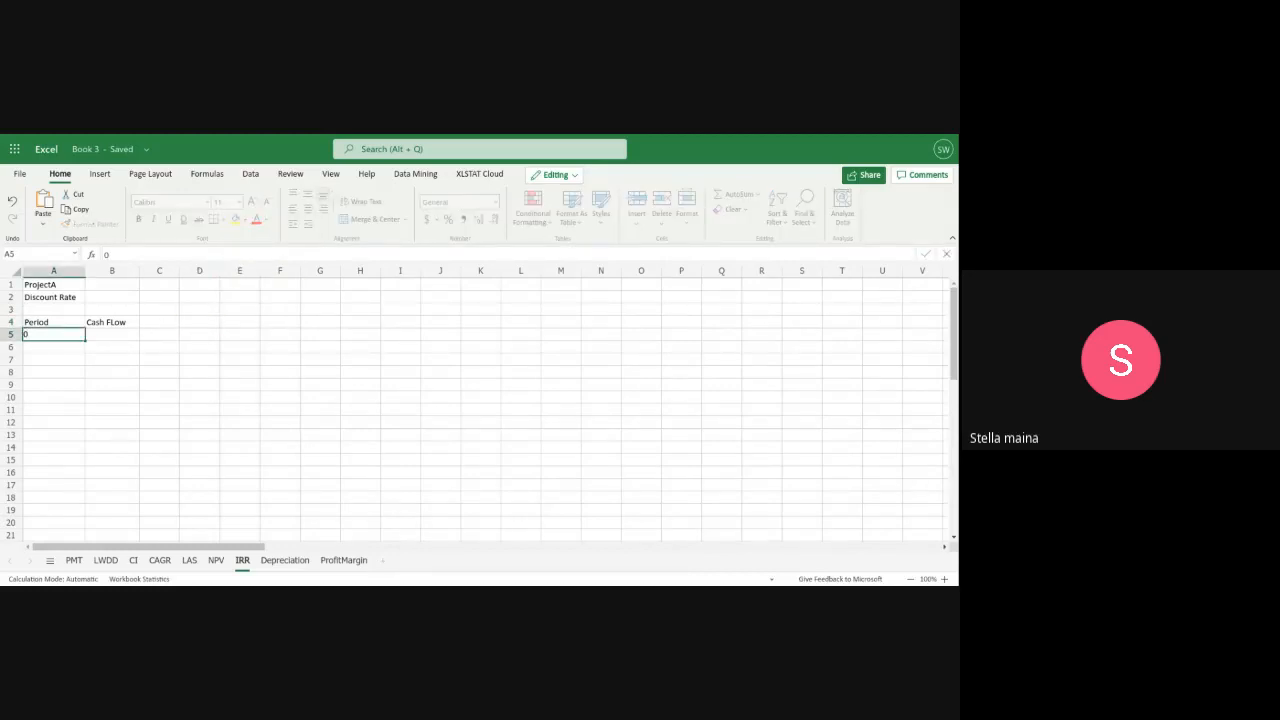
pyautogui.click(104, 339)
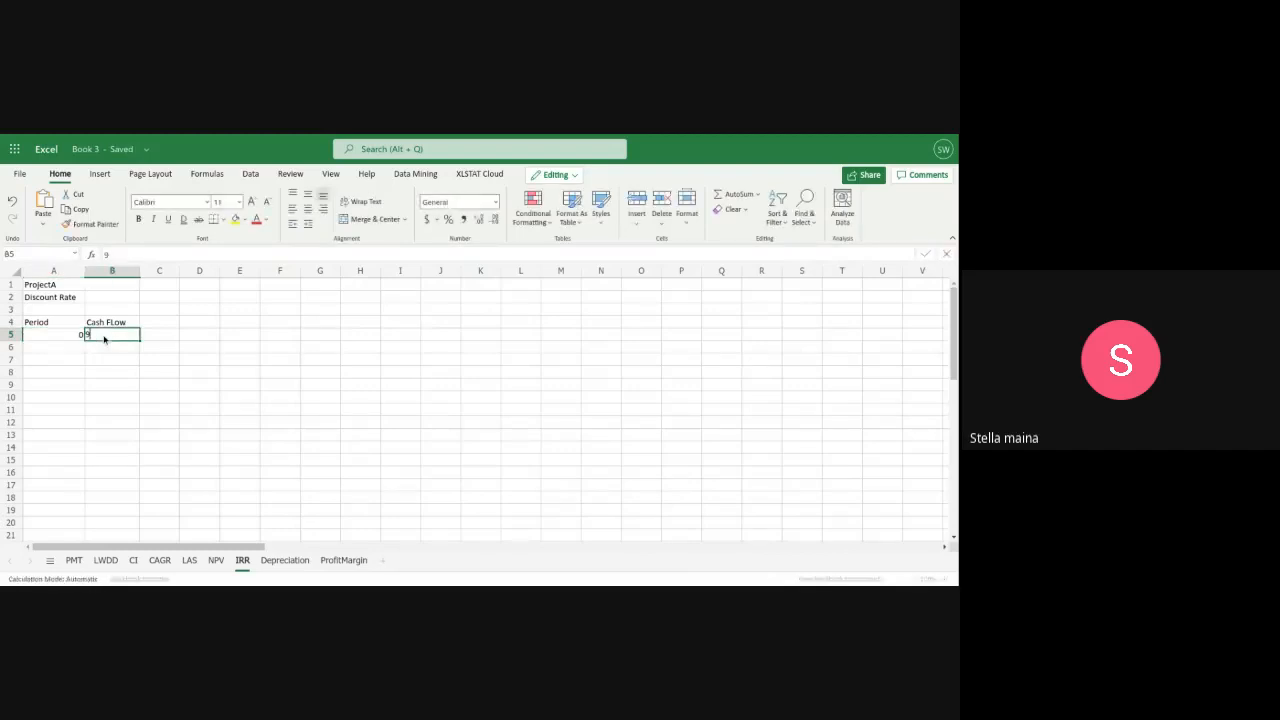
pyautogui.write('9$100')
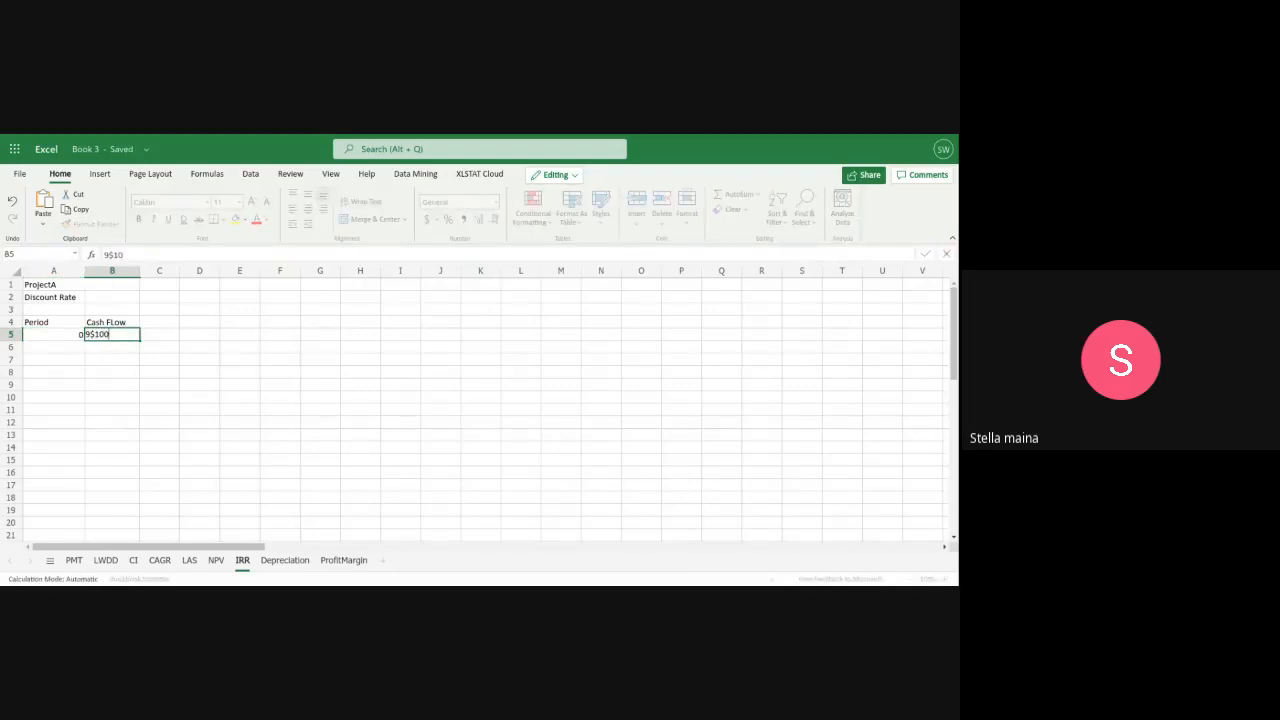
pyautogui.press('BackSpace')
pyautogui.press('BackSpace')
pyautogui.press('BackSpace')
pyautogui.press('BackSpace')
pyautogui.write('($100)')
# Enter periods 1, 2 and 3 in A6:A8 of the IRR sheet
pyautogui.click(67, 348)
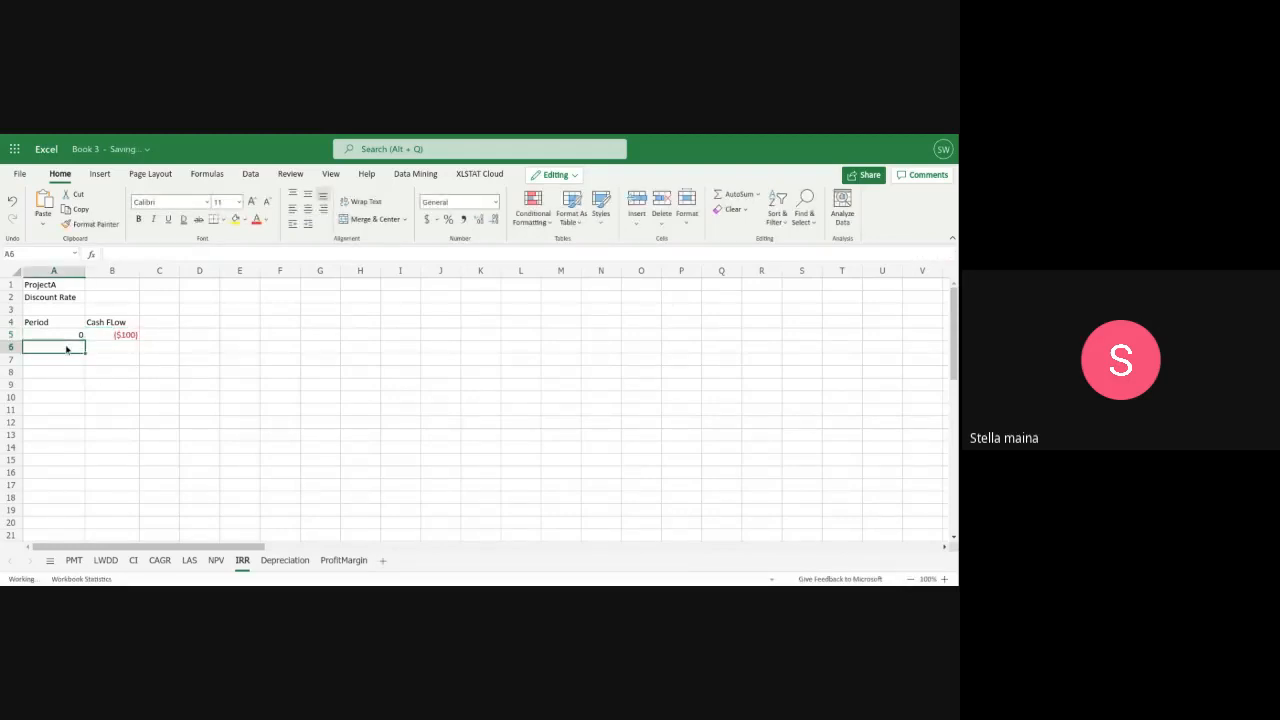
pyautogui.write('1')
pyautogui.press('Return')
pyautogui.write('2')
pyautogui.press('Return')
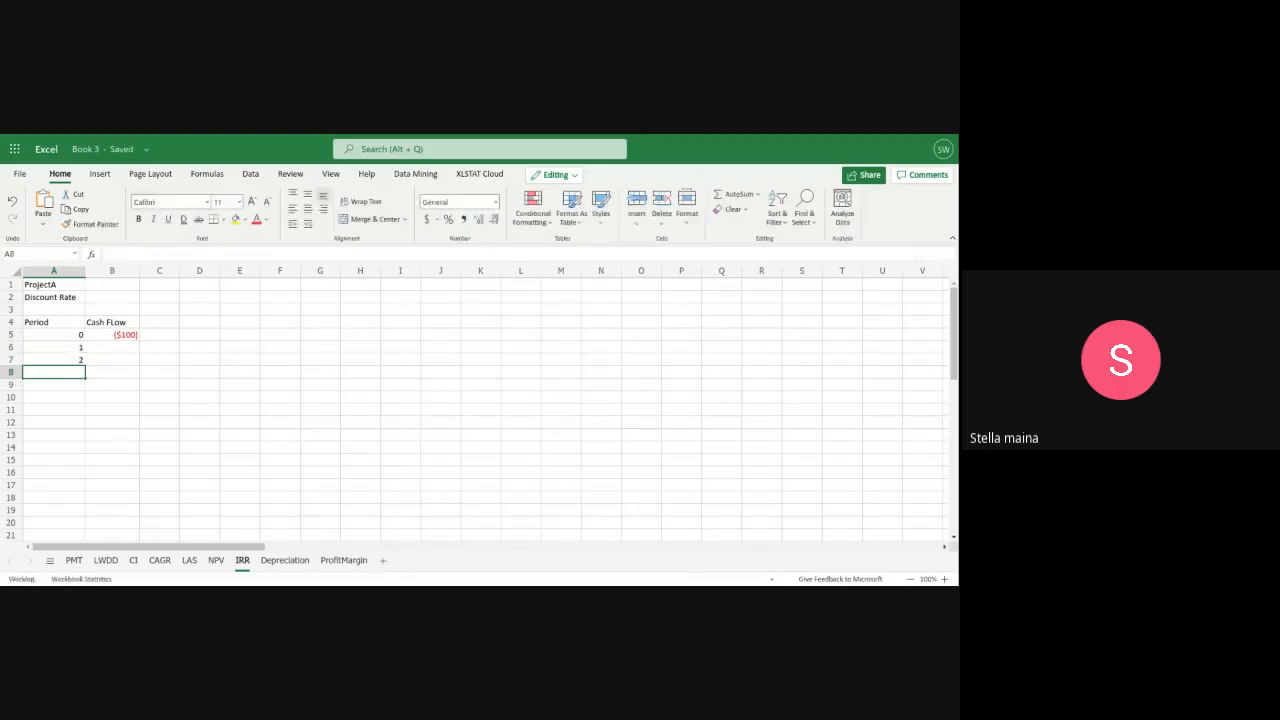
pyautogui.write('3')
pyautogui.press('Return')
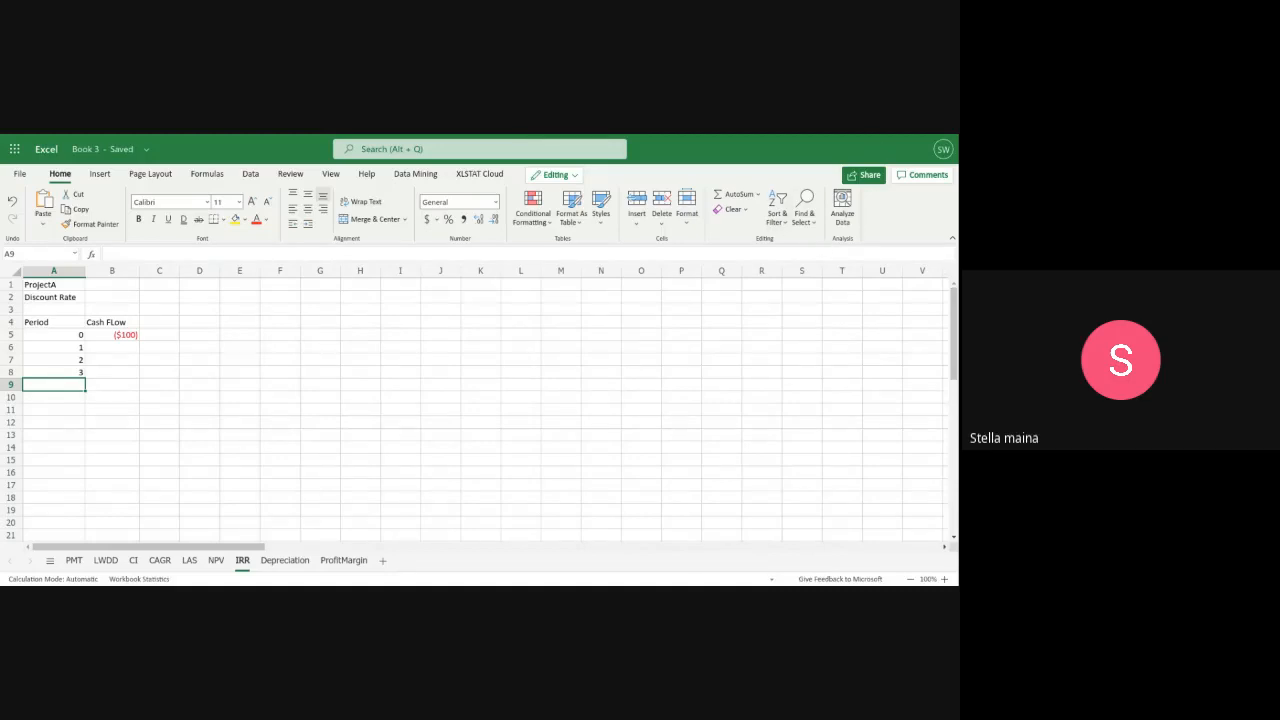
# Enter Project A's cash flows 0, 0 and 152.09 in B6:B8 for periods 1 to 3
pyautogui.click(126, 347)
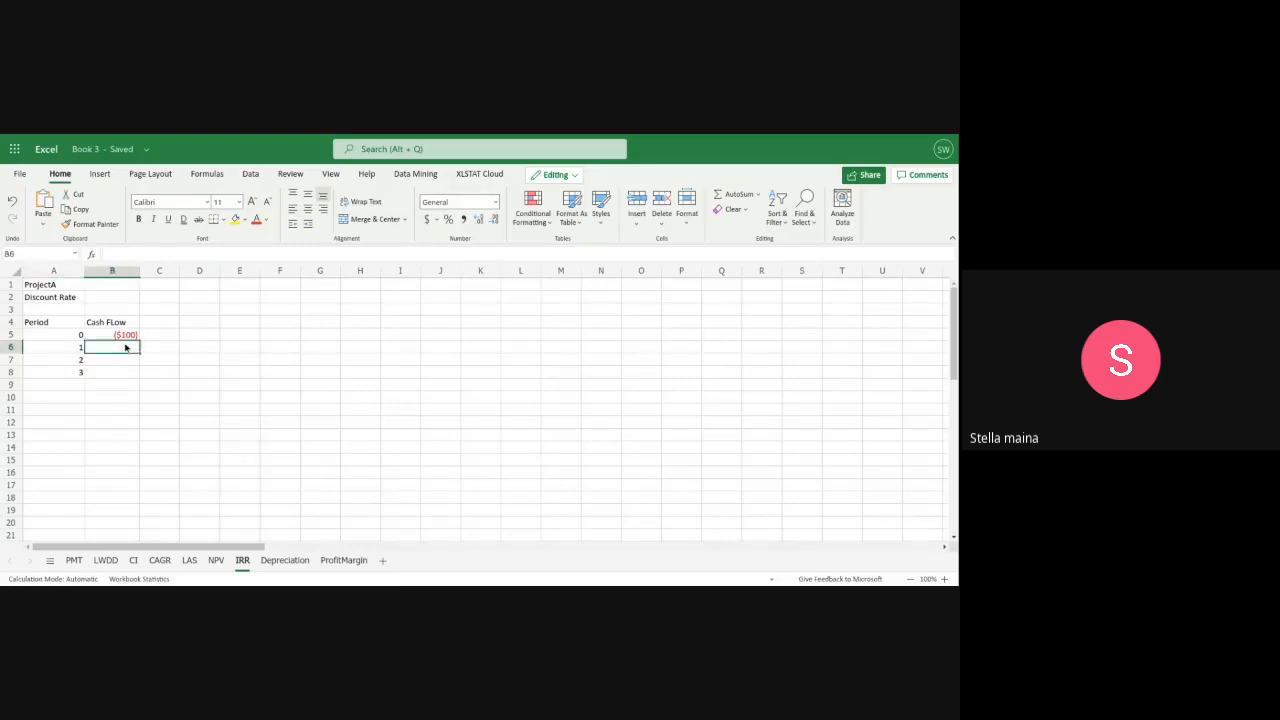
pyautogui.write('0')
pyautogui.press('Return')
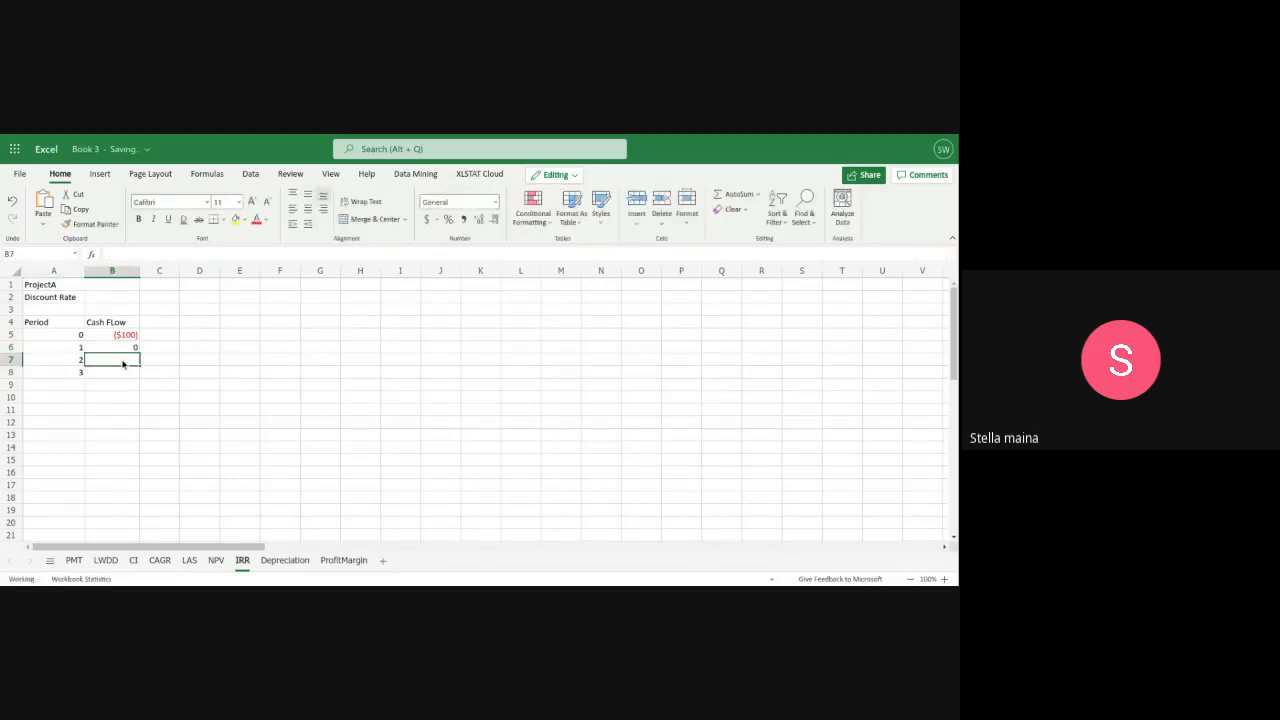
pyautogui.write('0')
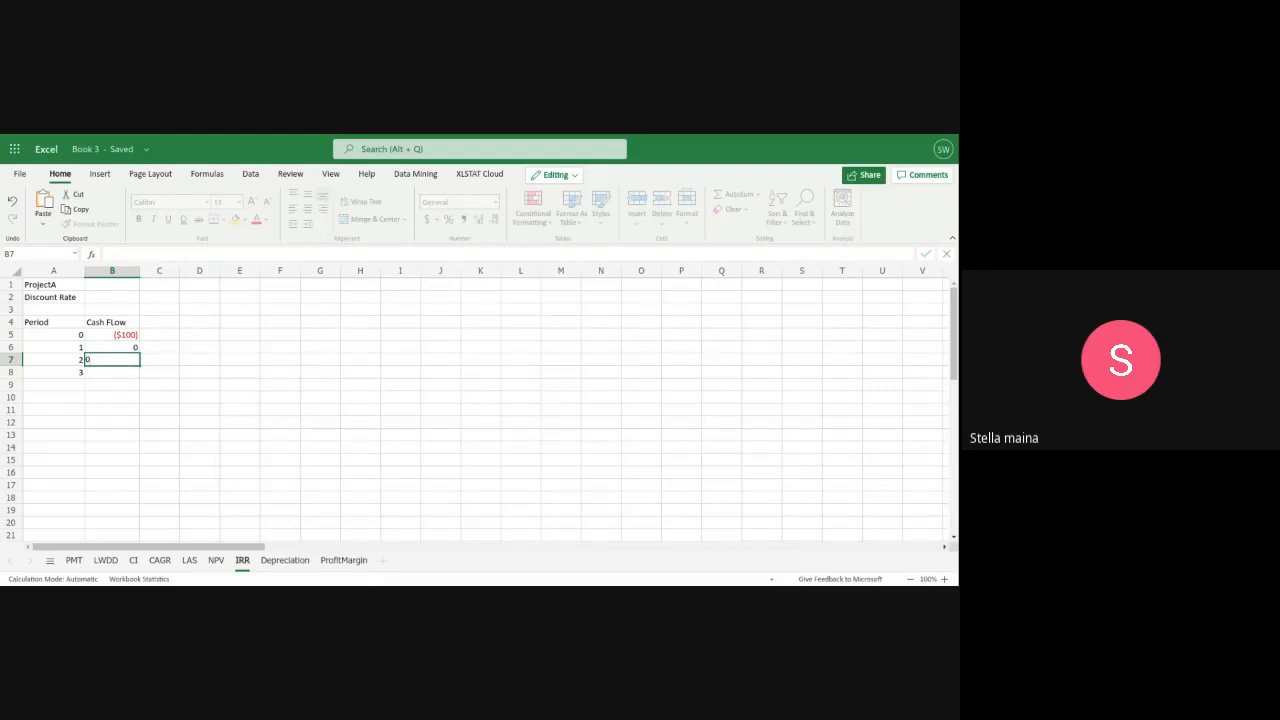
pyautogui.click(117, 374)
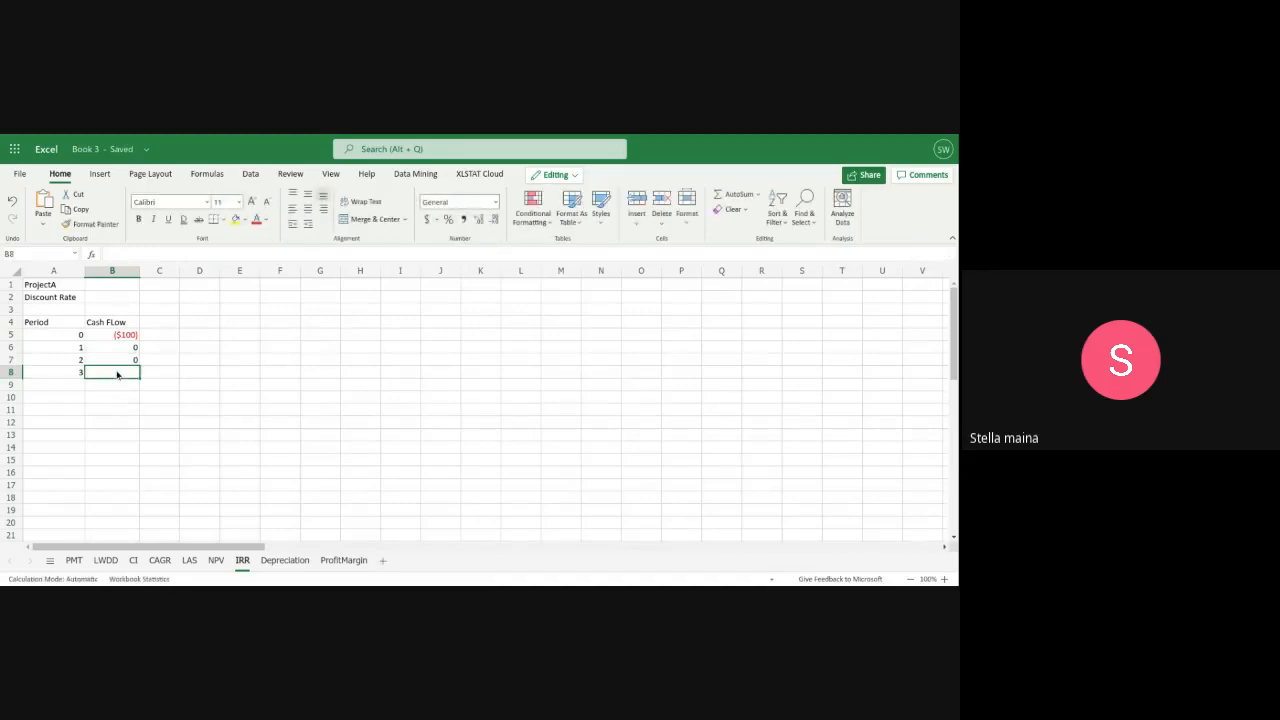
pyautogui.write('$')
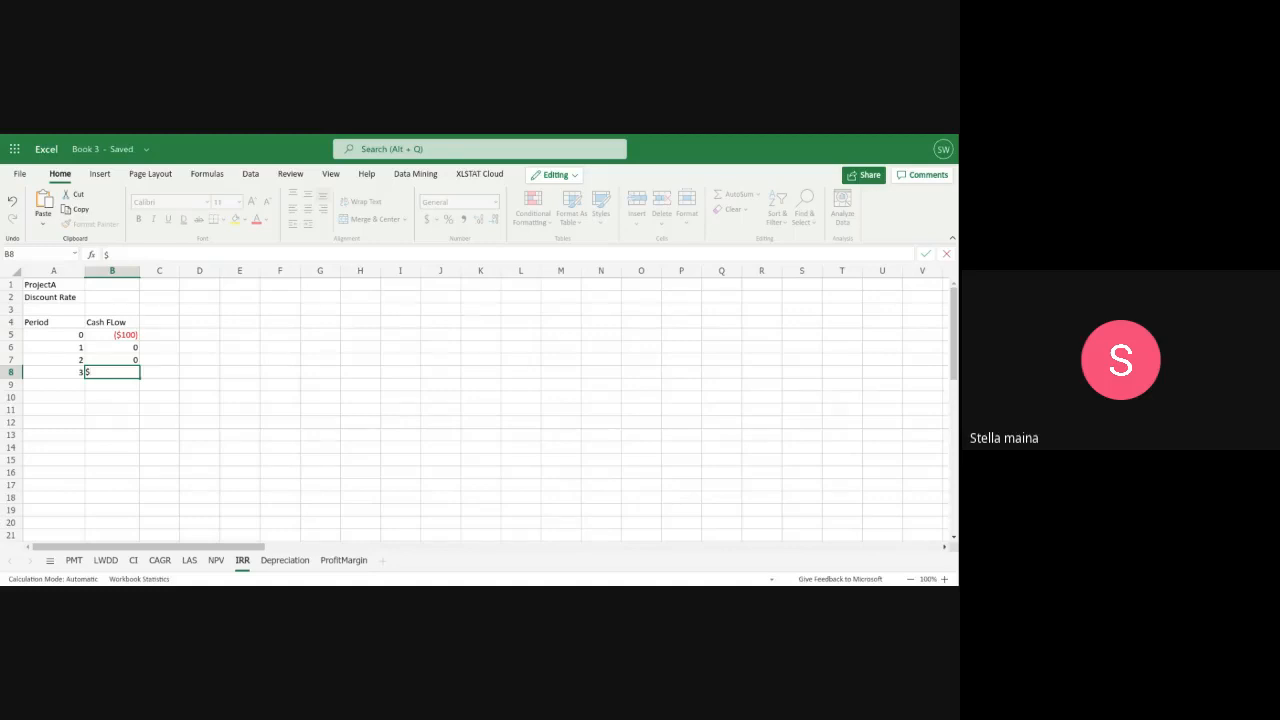
pyautogui.write('152.09')
pyautogui.click(89, 372)
pyautogui.press('BackSpace')
pyautogui.press('Return')
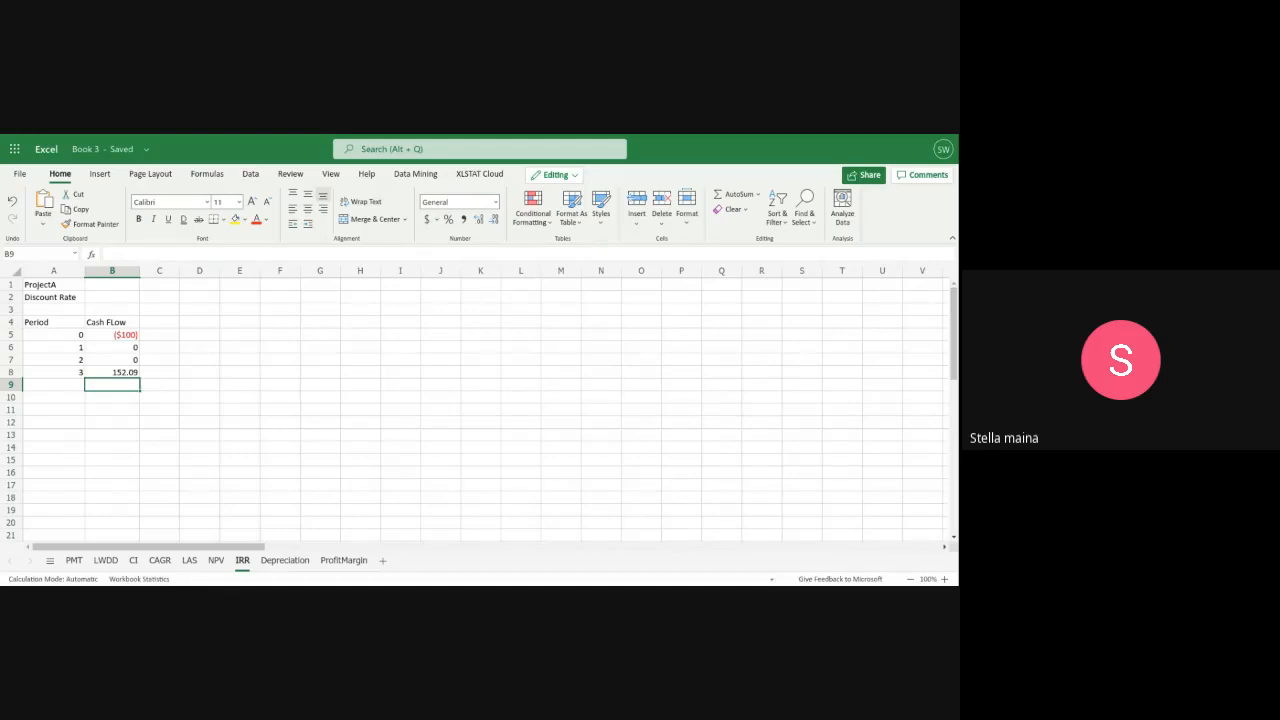
# Label cell A10 of the IRR sheet as IRR below Project A's cash flow table
pyautogui.click(35, 398)
pyautogui.write('i')
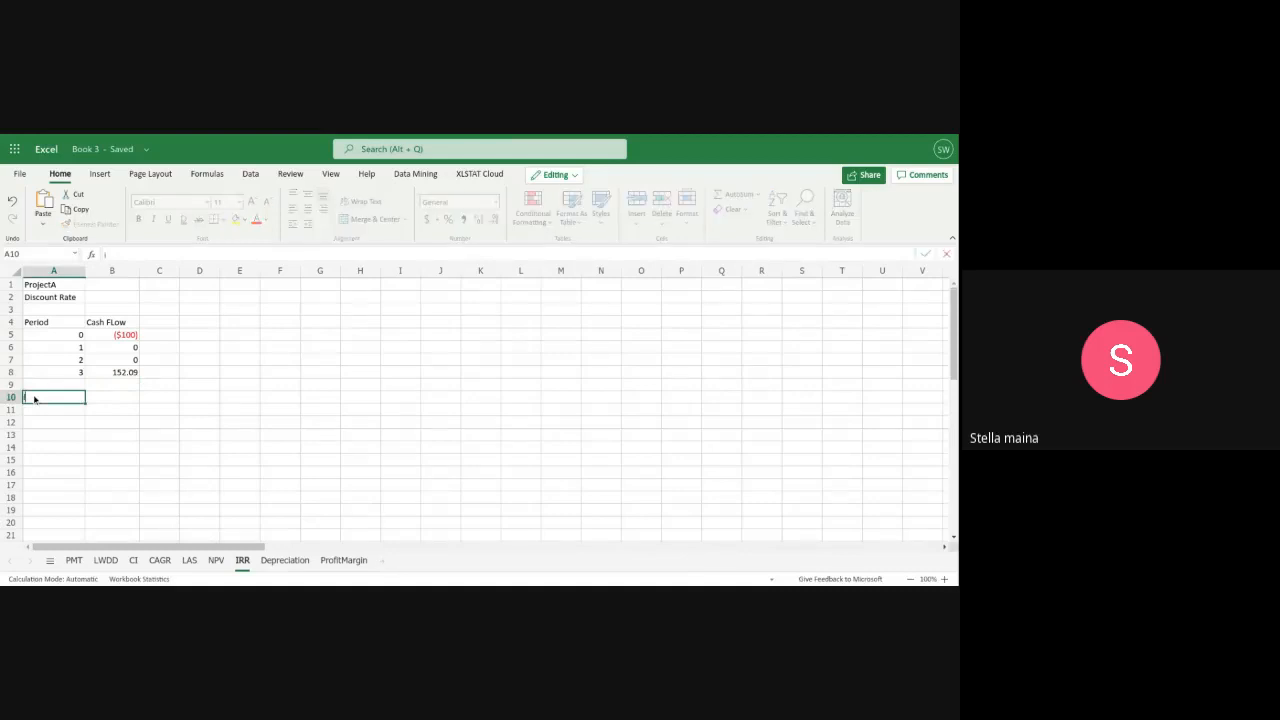
pyautogui.write('rr')
pyautogui.press('BackSpace')
pyautogui.press('BackSpace')
pyautogui.write('iRR')
# Calculate Project A's internal rate of return in B10 with the formula =IRR(B5:B8)
pyautogui.click(119, 396)
pyautogui.write('=')
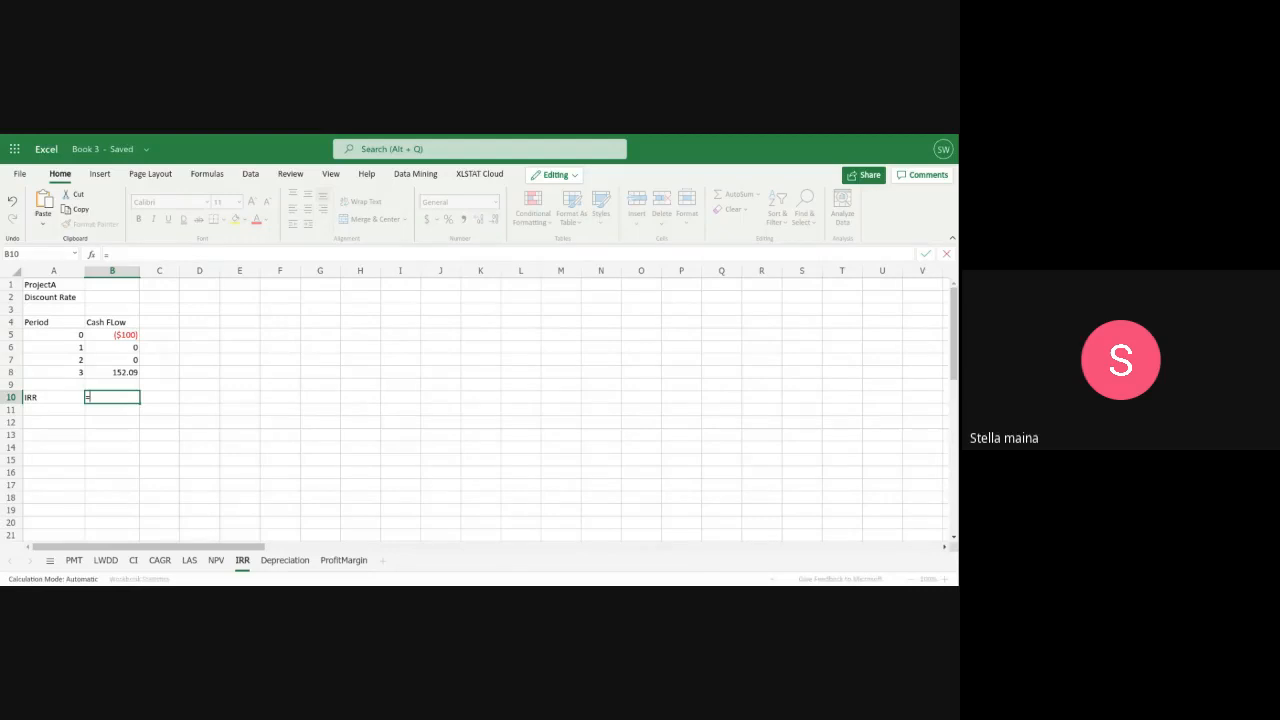
pyautogui.write('IRR')
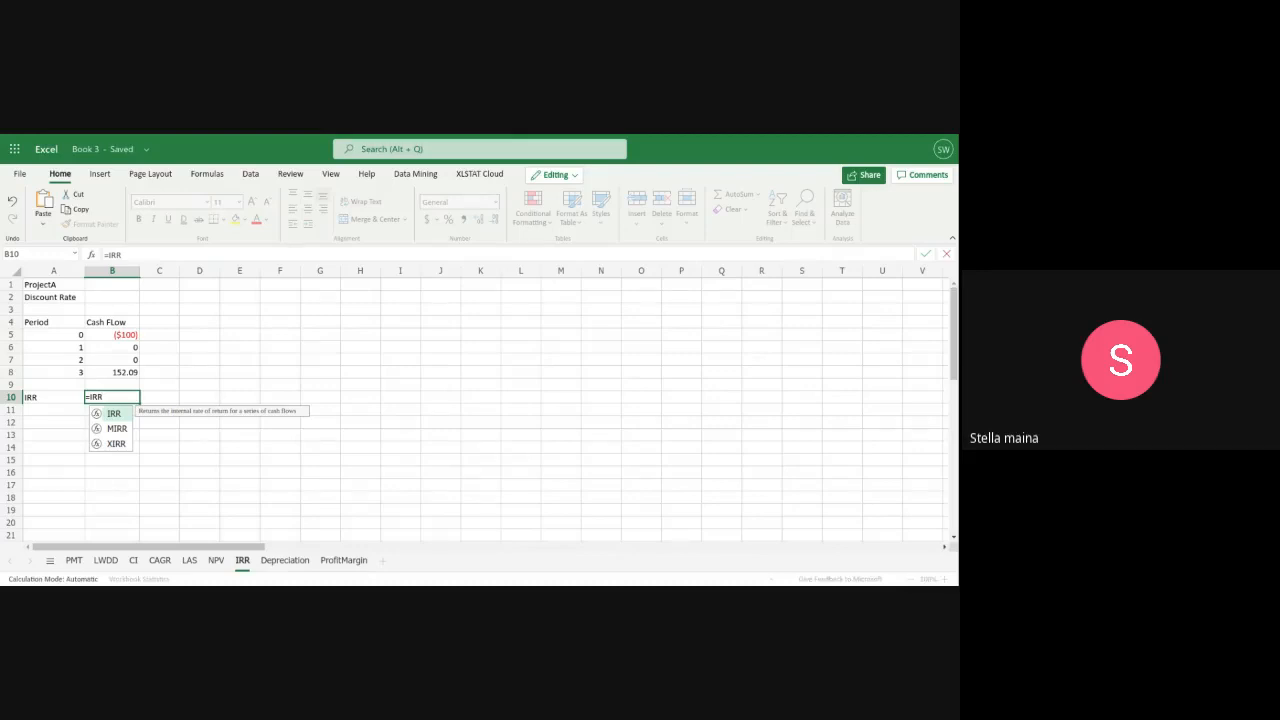
pyautogui.write('(')
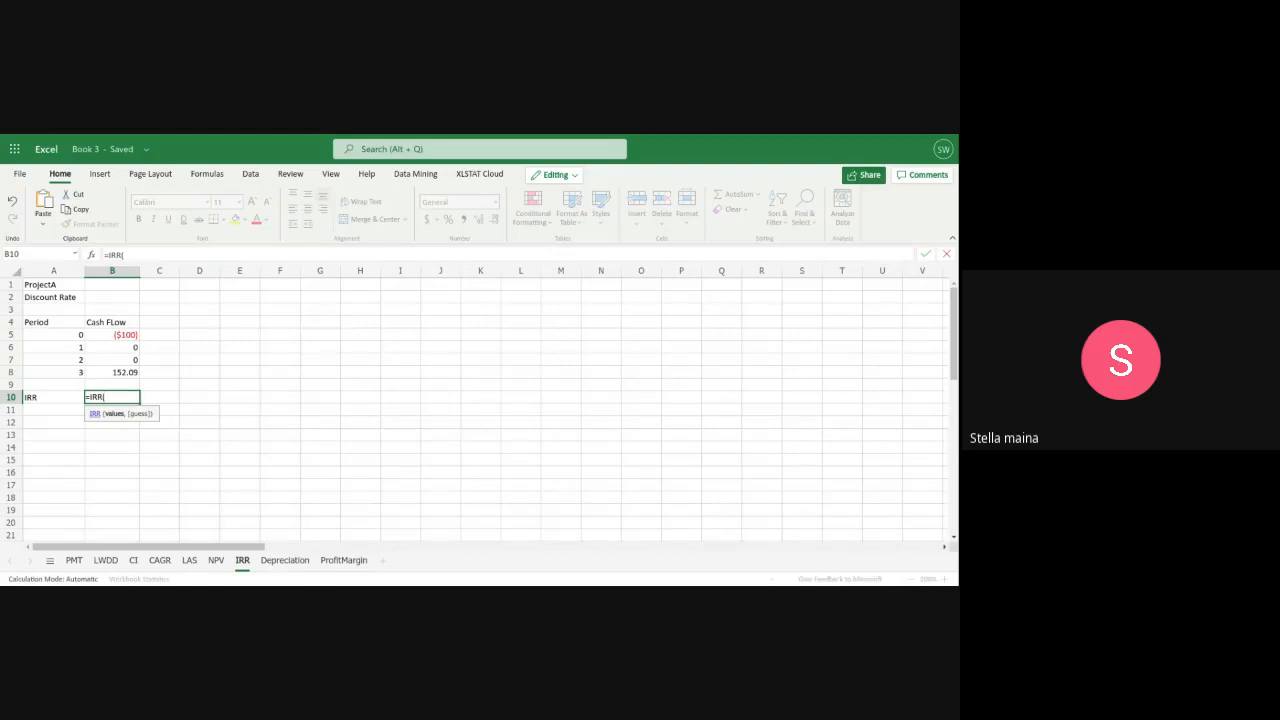
pyautogui.write('b5')
pyautogui.press('BackSpace')
pyautogui.press('BackSpace')
pyautogui.press('BackSpace')
pyautogui.write('B')
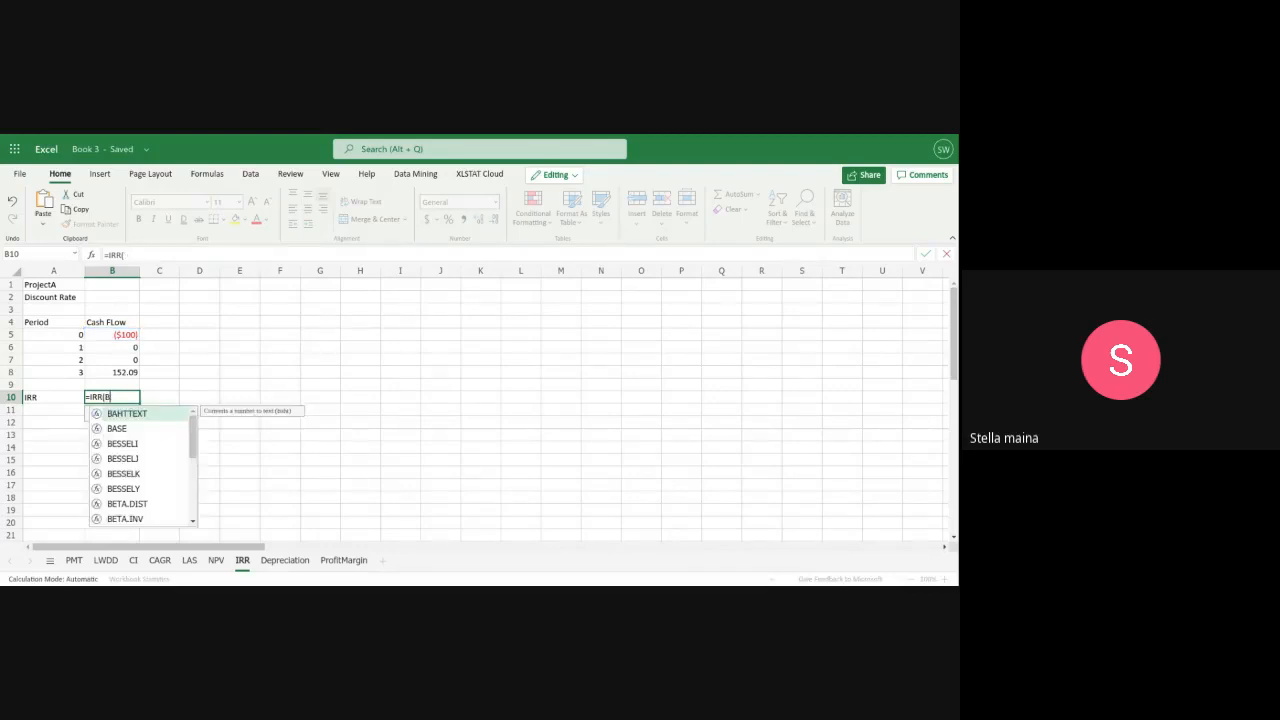
pyautogui.write('5')
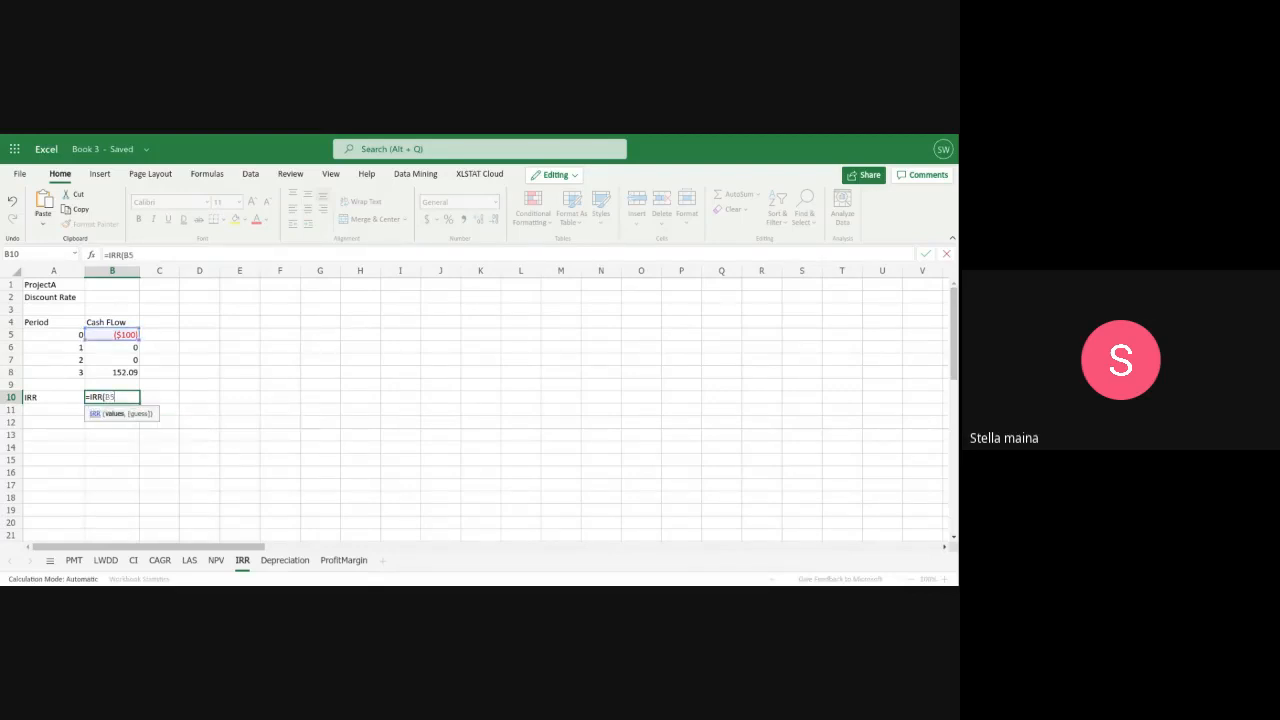
pyautogui.write(':b')
pyautogui.press('BackSpace')
pyautogui.write('B*')
pyautogui.press('BackSpace')
pyautogui.write('8)')
pyautogui.press('Return')
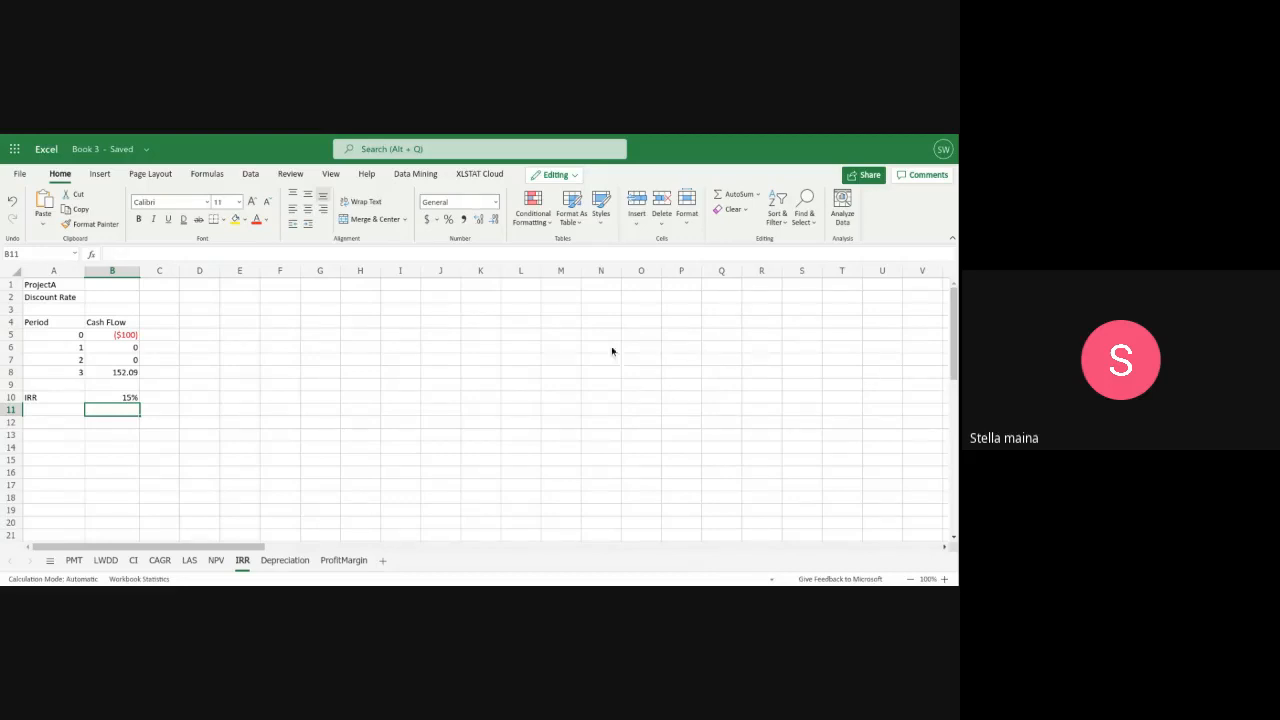
# Set Project A's discount rate in B2 of the IRR sheet to 15%
pyautogui.click(120, 300)
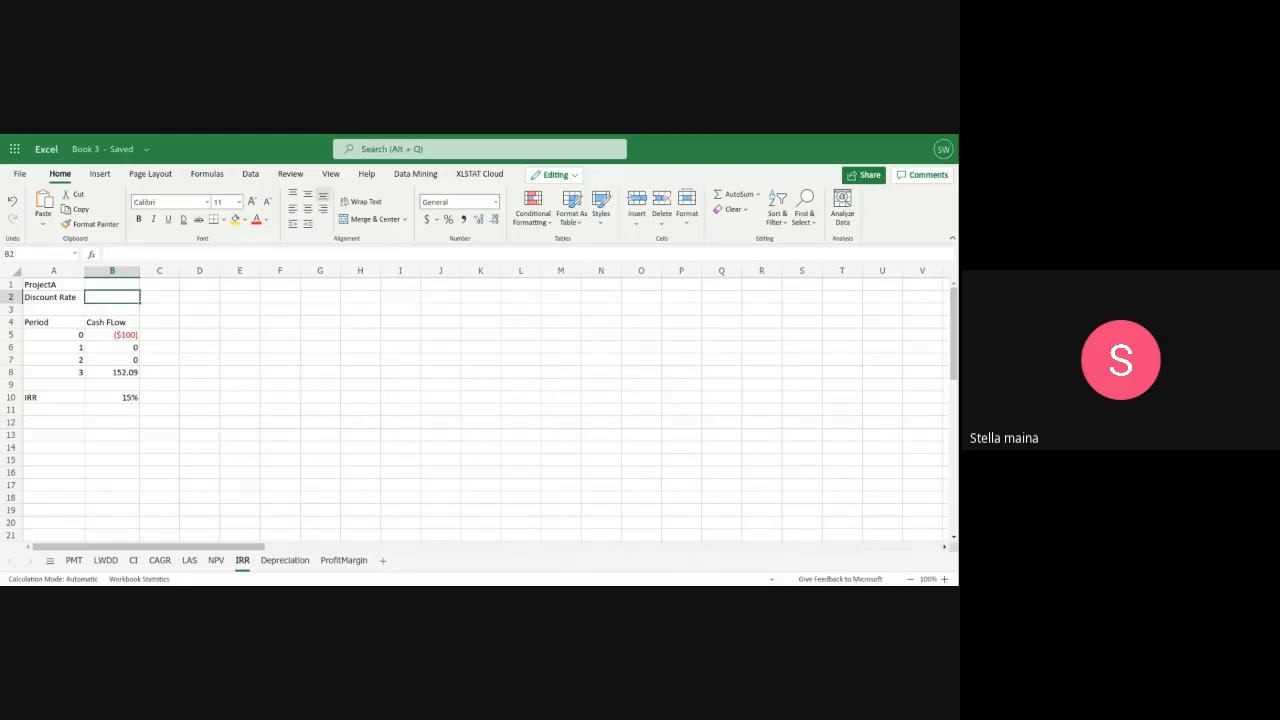
pyautogui.write('1')
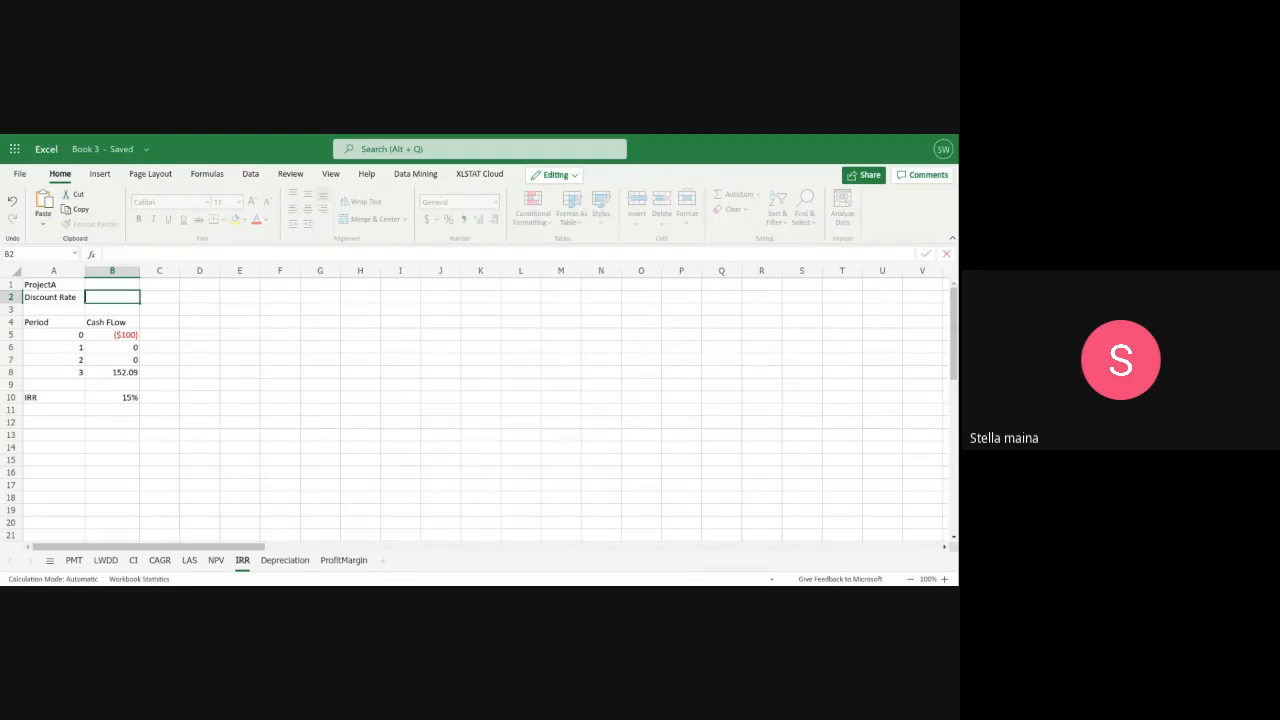
pyautogui.write('15%')
# Label A11 as NPV and calculate Project A's net present value in B11 with =NPV(B2,B6:B8)+B5
pyautogui.click(34, 412)
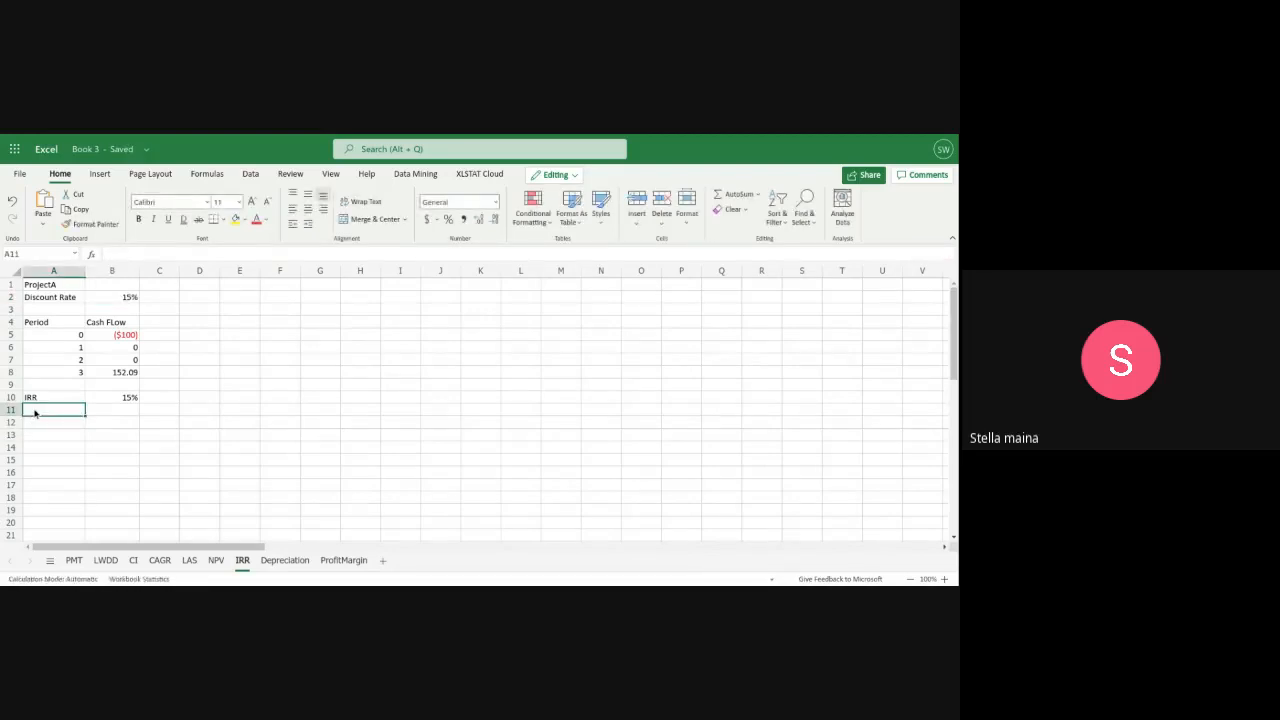
pyautogui.write('NPV')
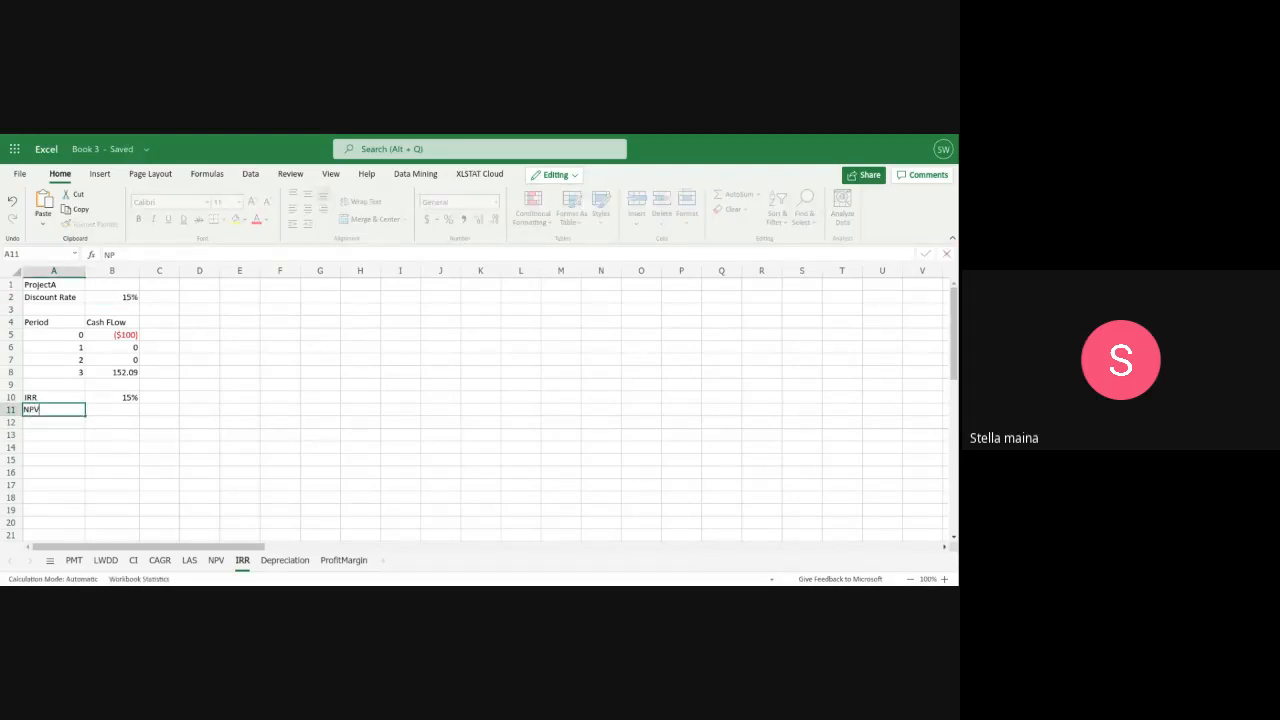
pyautogui.click(89, 410)
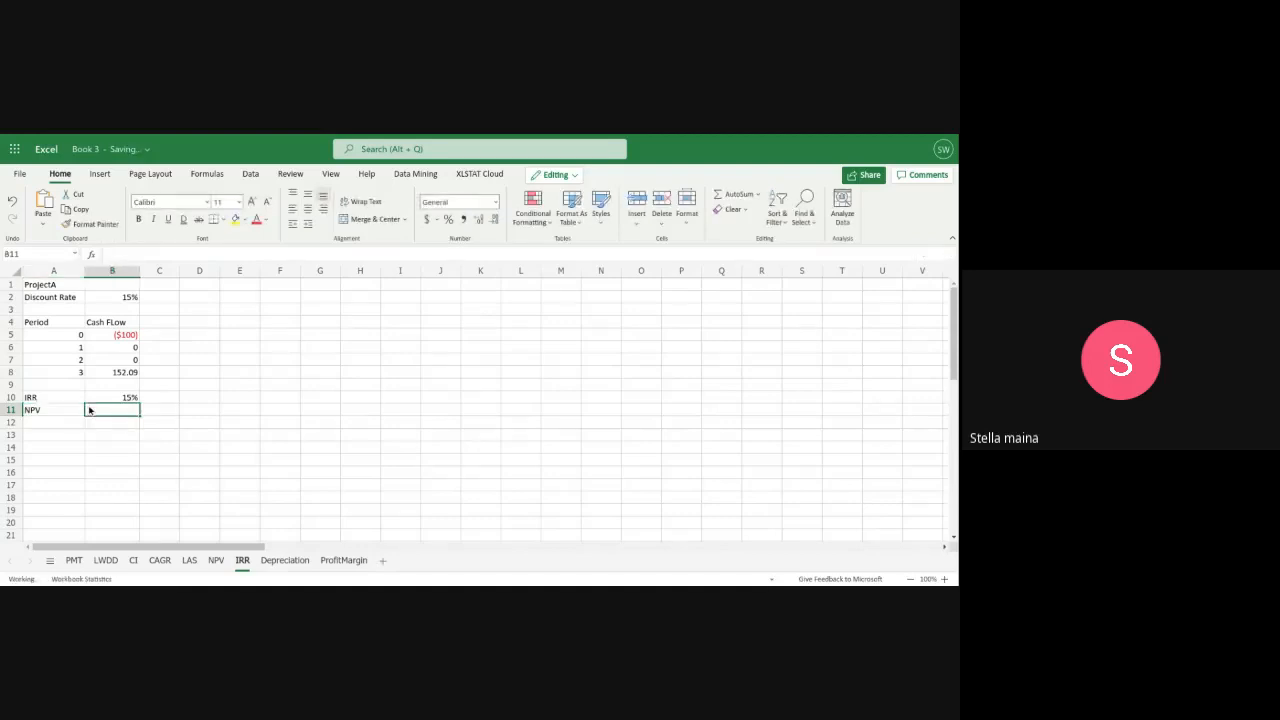
pyautogui.write('=NPV(')
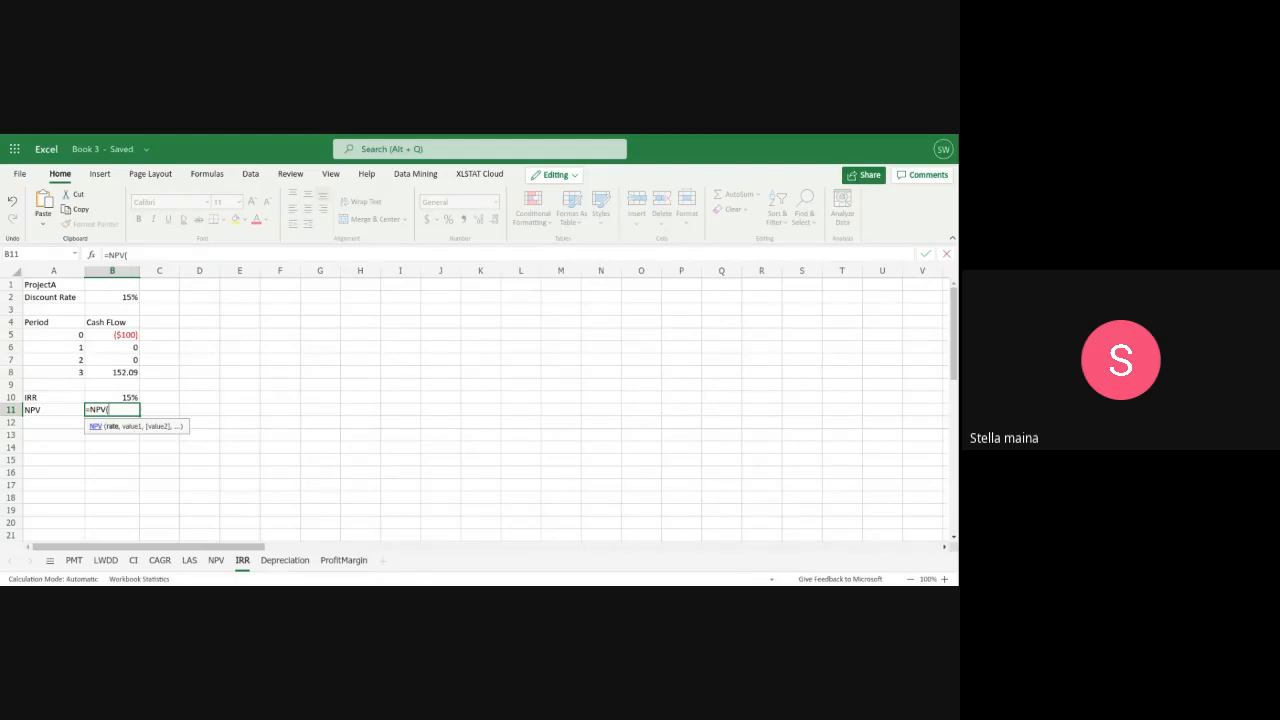
pyautogui.write('B@')
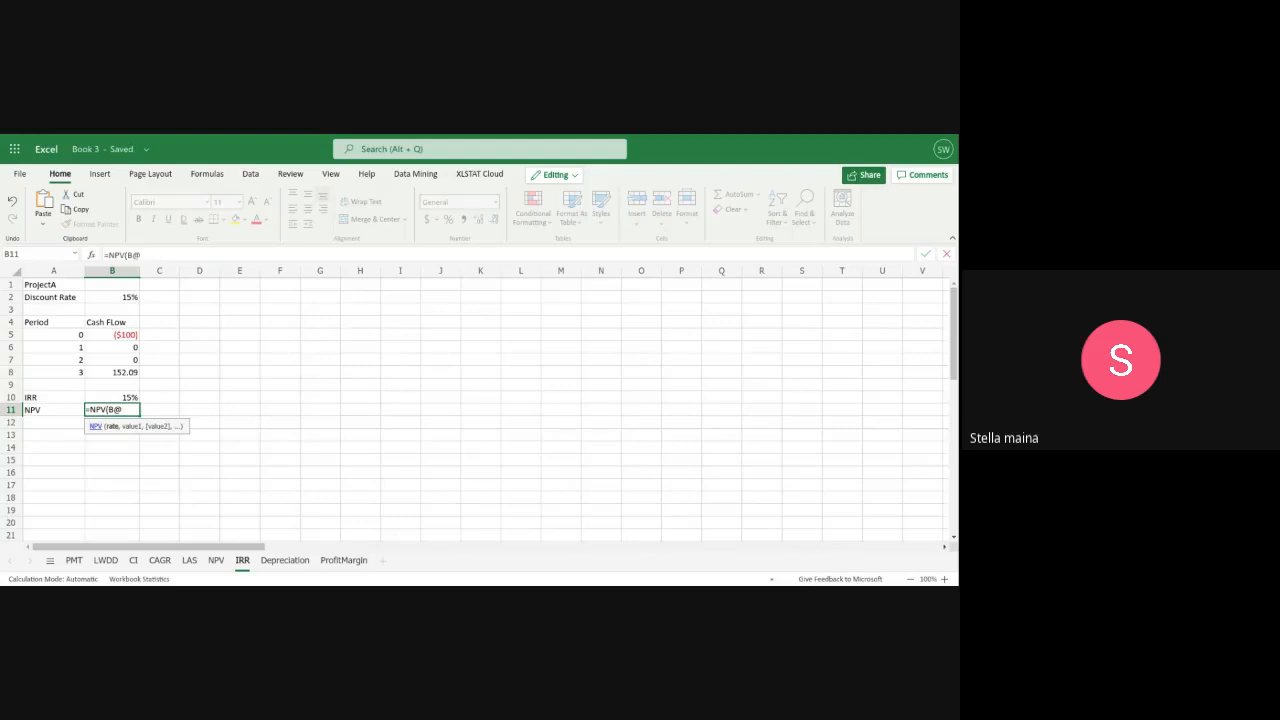
pyautogui.press('BackSpace')
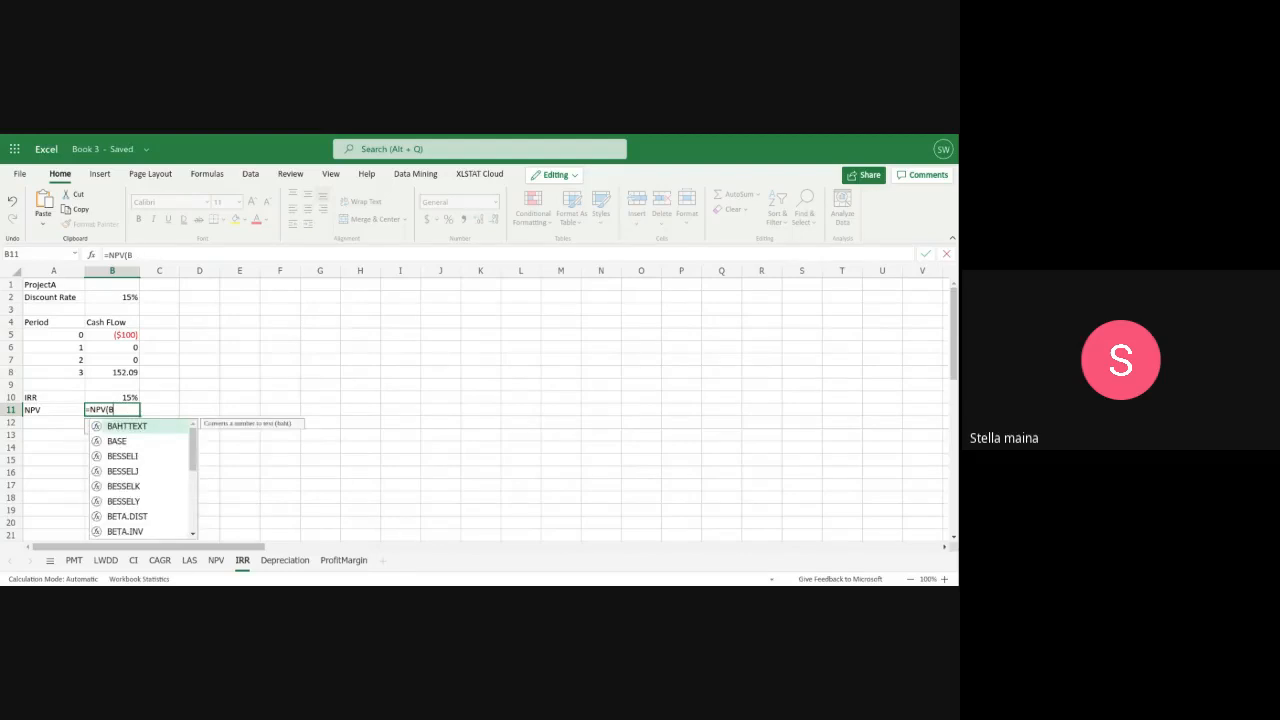
pyautogui.write('2')
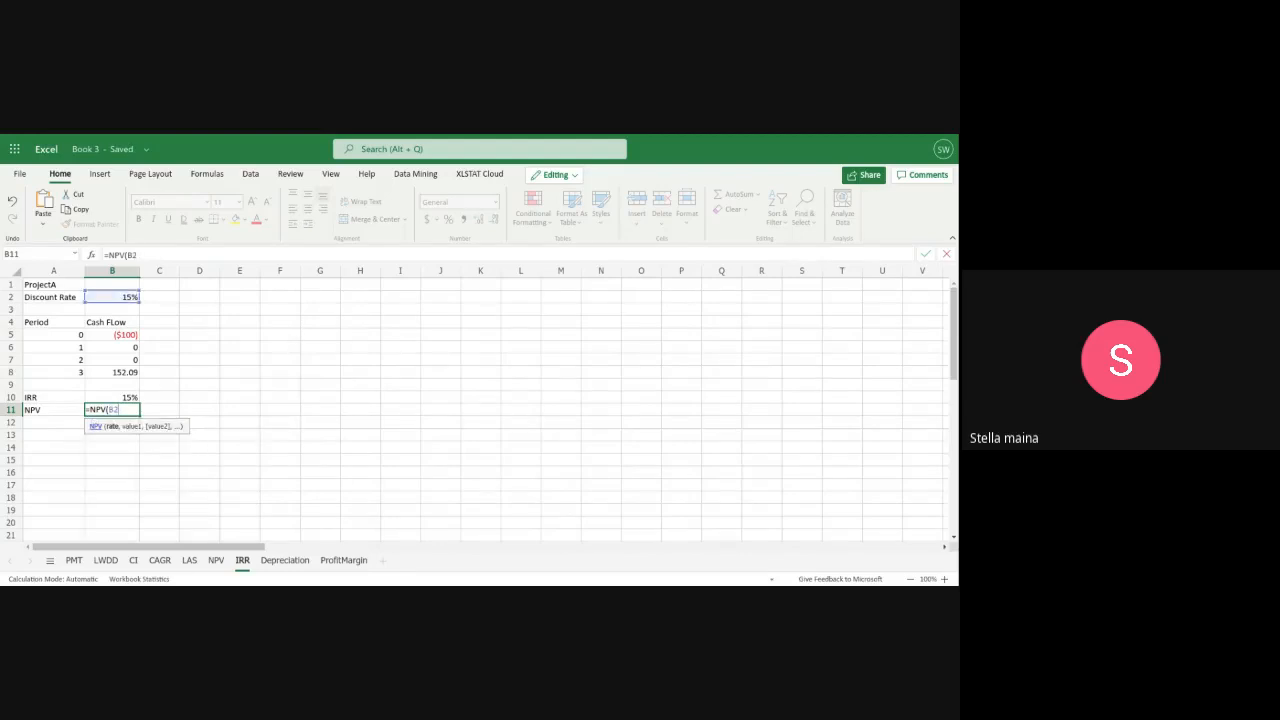
pyautogui.write(',B')
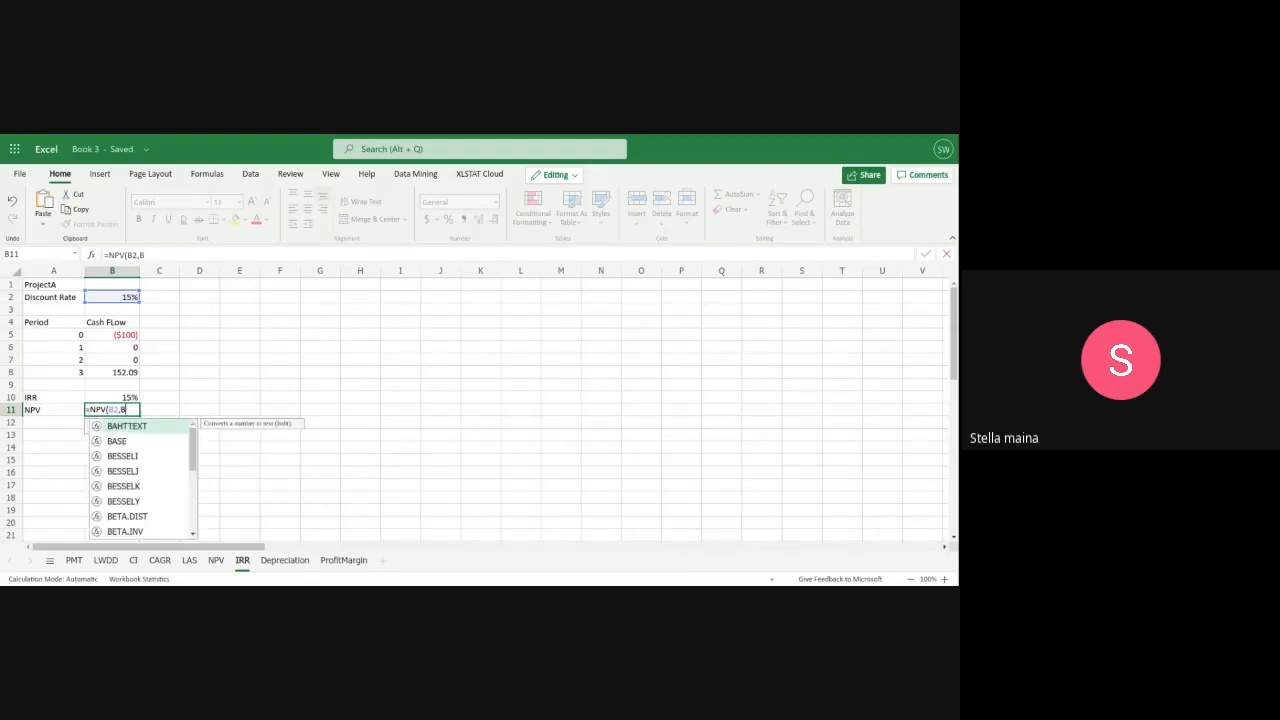
pyautogui.write('6')
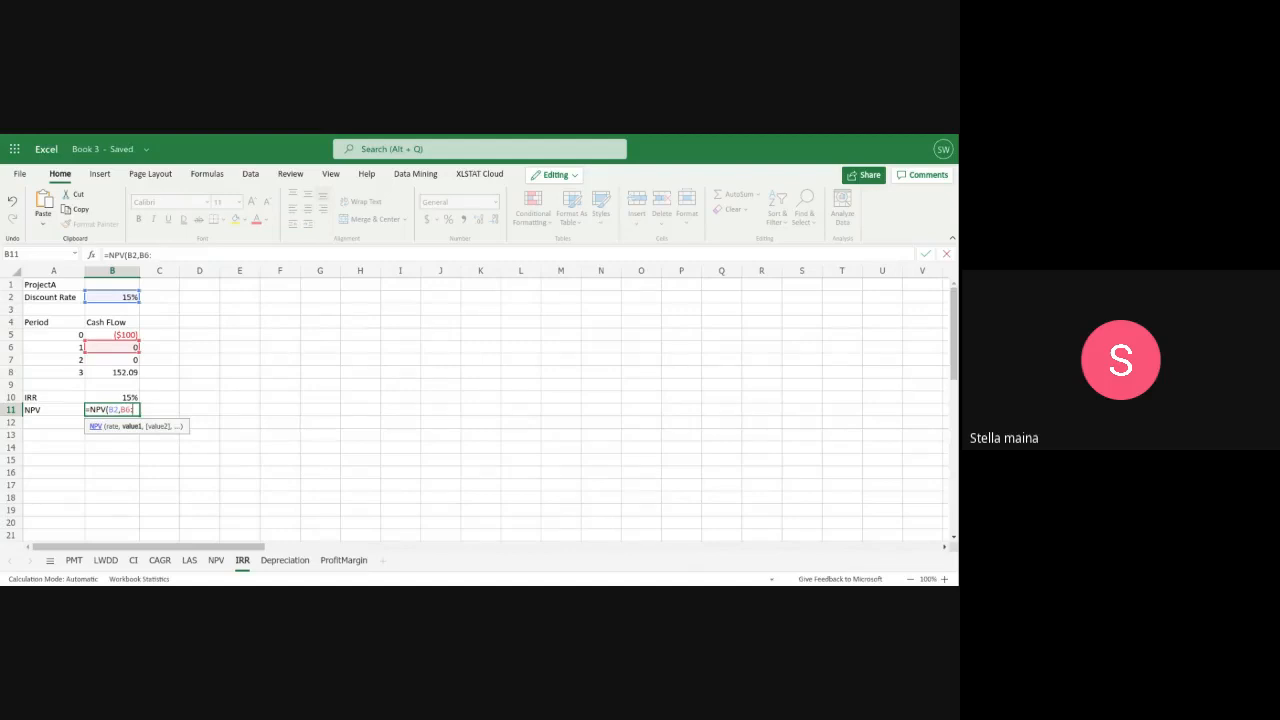
pyautogui.write(':8')
pyautogui.write('8')
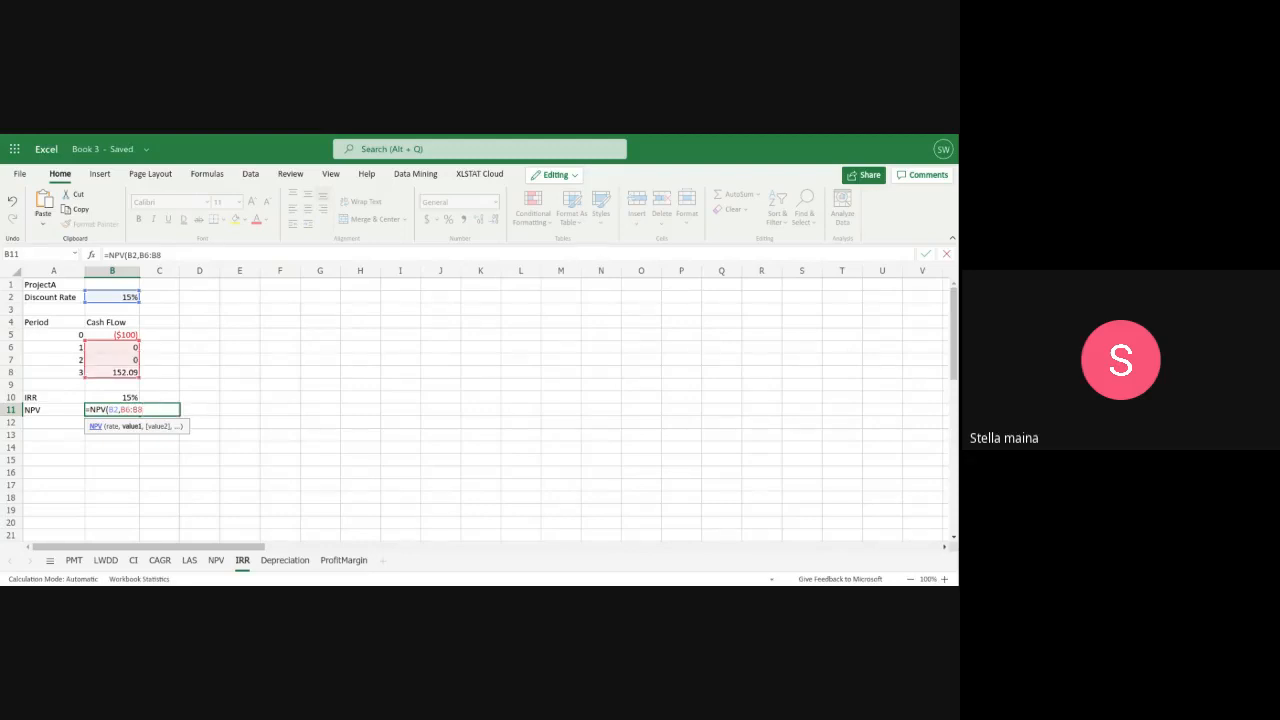
pyautogui.write(')')
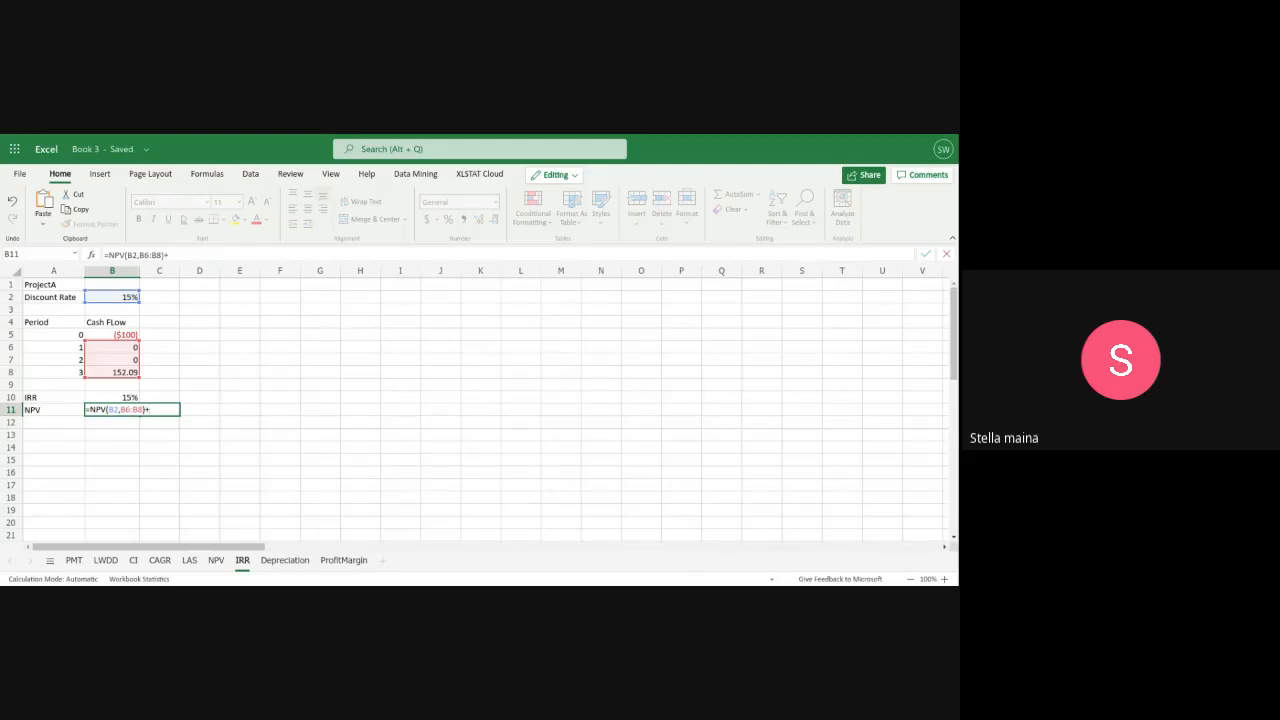
pyautogui.write('+b5')
pyautogui.press('BackSpace')
pyautogui.press('BackSpace')
pyautogui.write('b5')
pyautogui.press('Return')
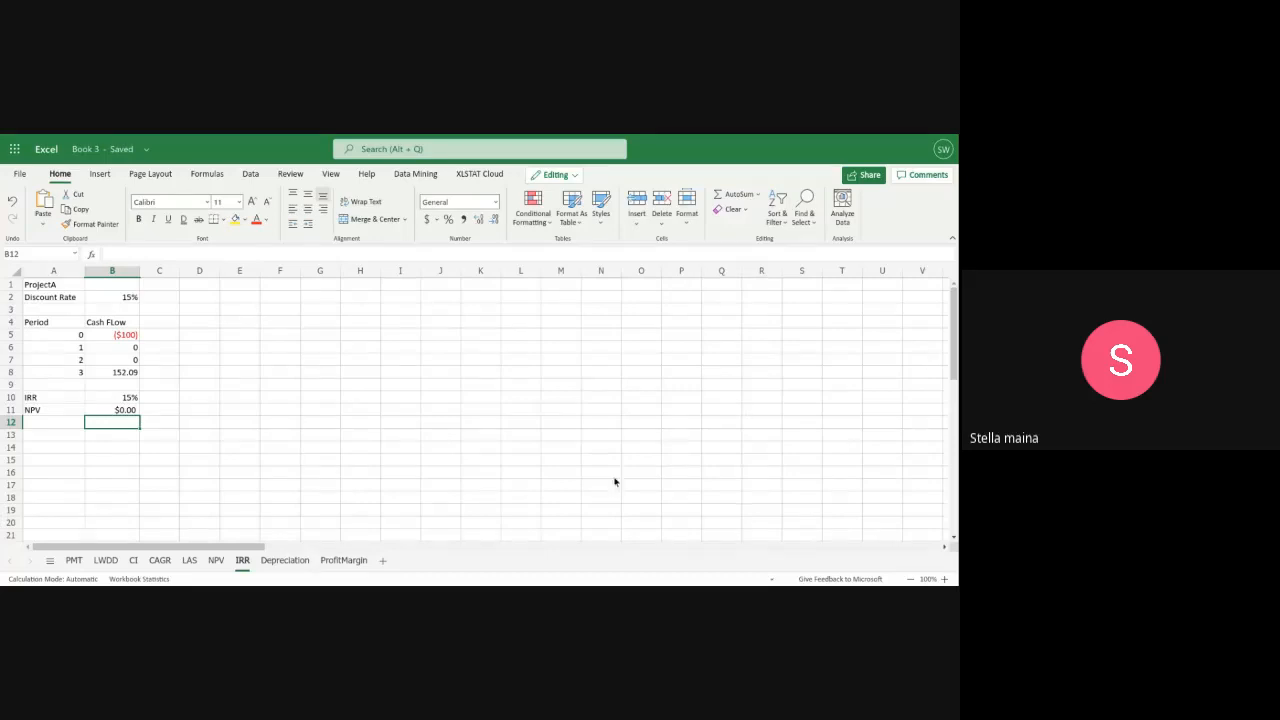
# Examine the compounding formula in G13 of the NPV sheet, and return to Project A's results on the IRR sheet
pyautogui.click(216, 560)
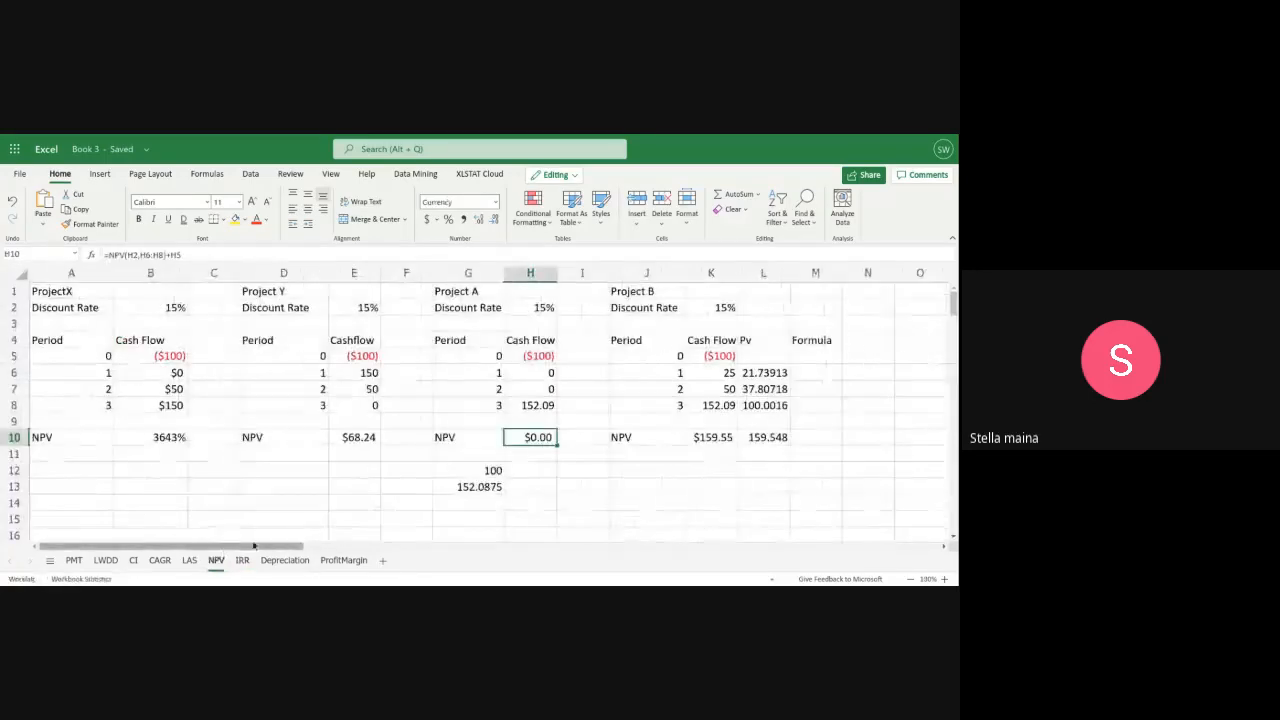
pyautogui.click(490, 470)
pyautogui.click(486, 486)
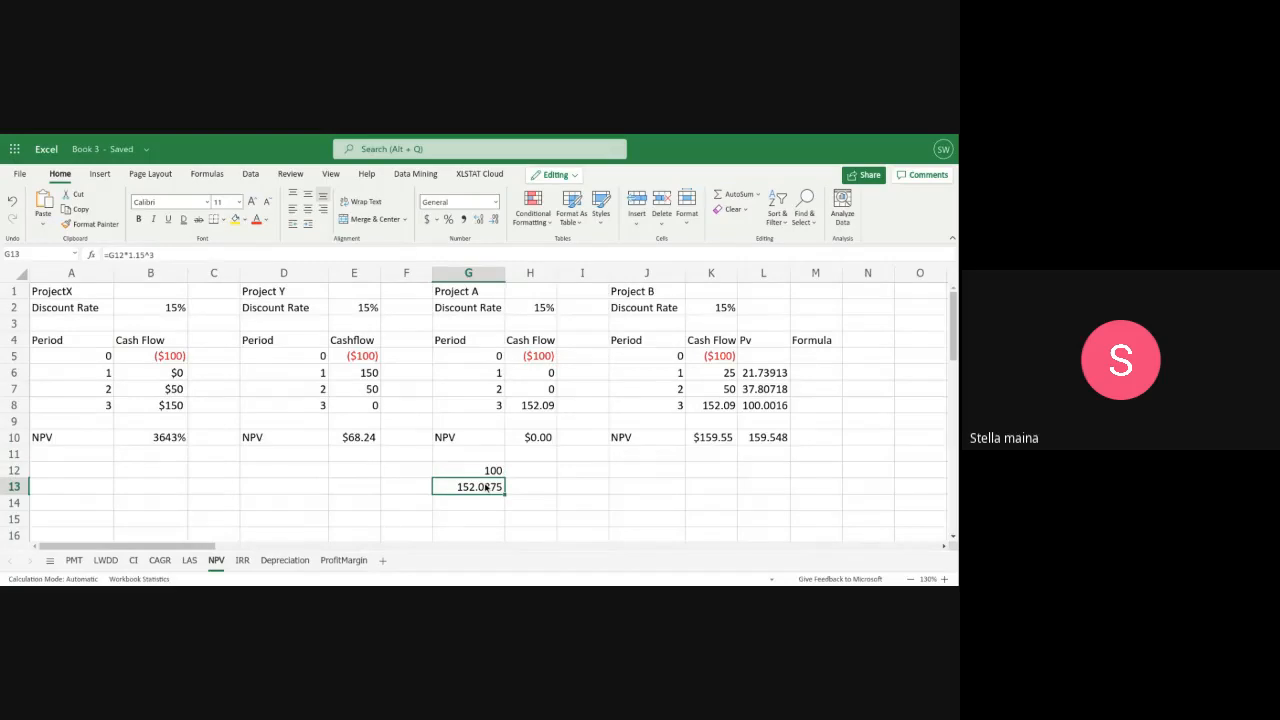
pyautogui.doubleClick(486, 486)
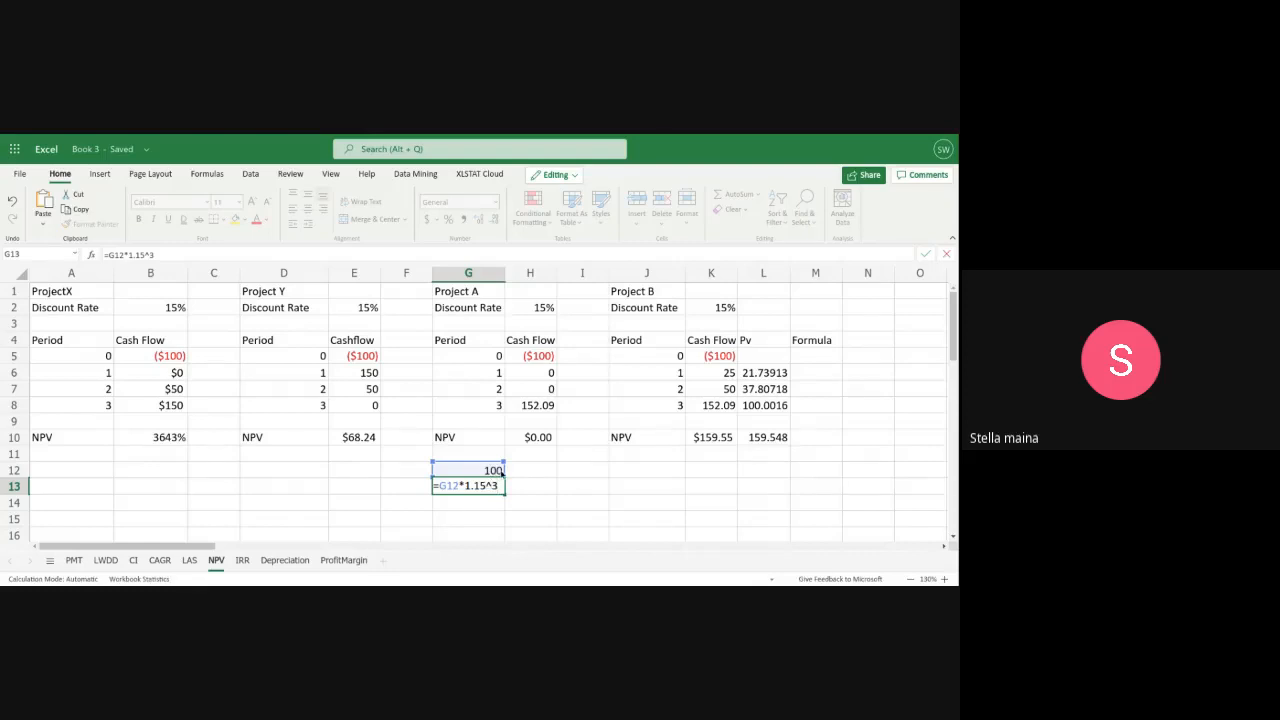
pyautogui.press('Return')
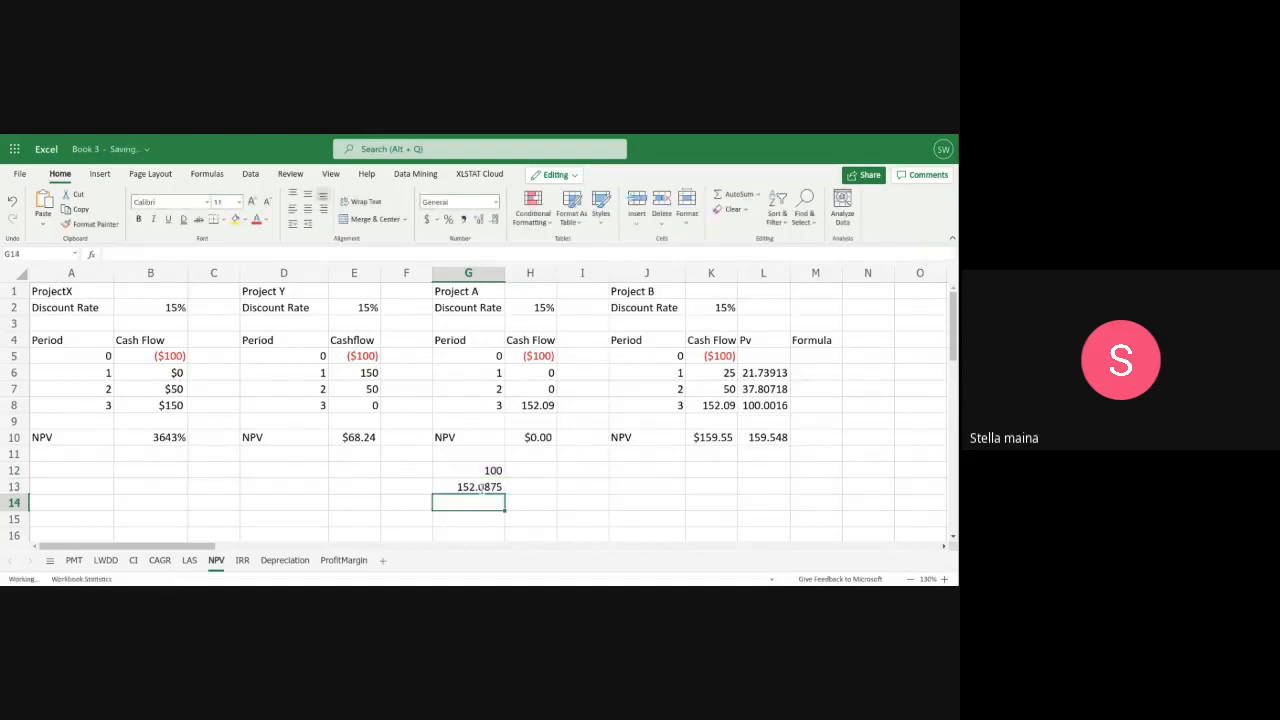
pyautogui.click(242, 560)
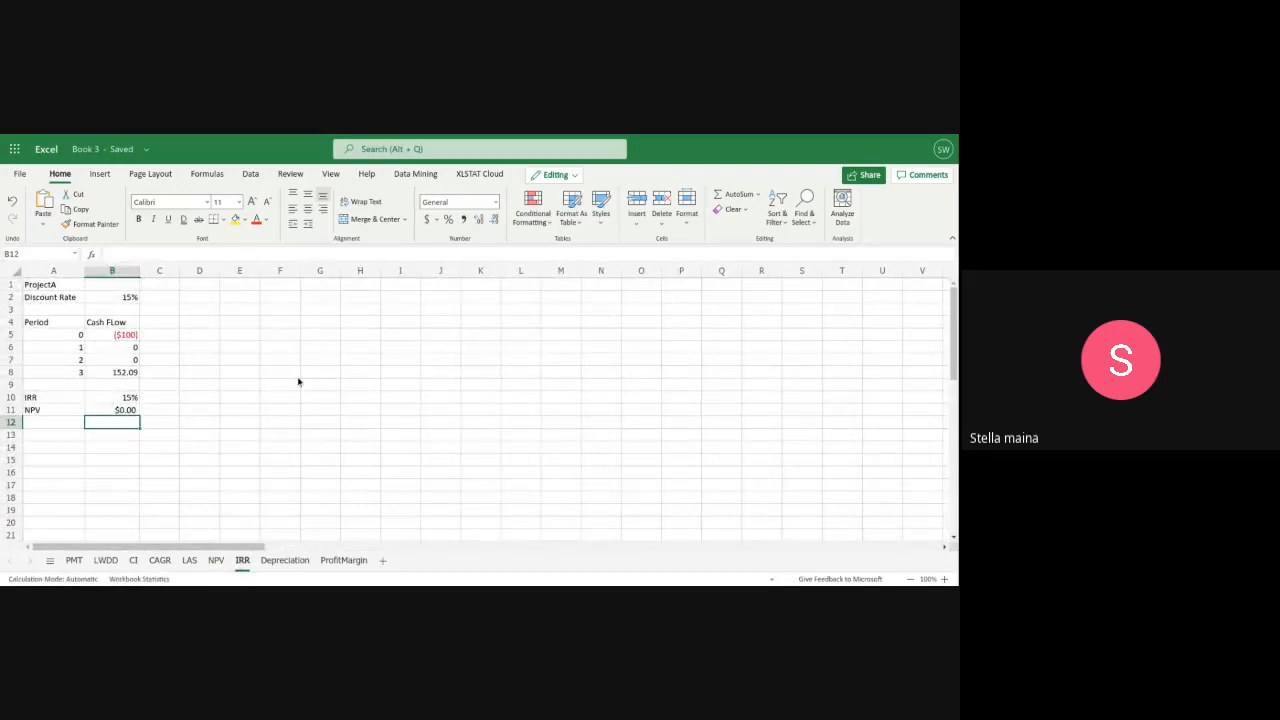
pyautogui.scroll(-1, 557, 376)
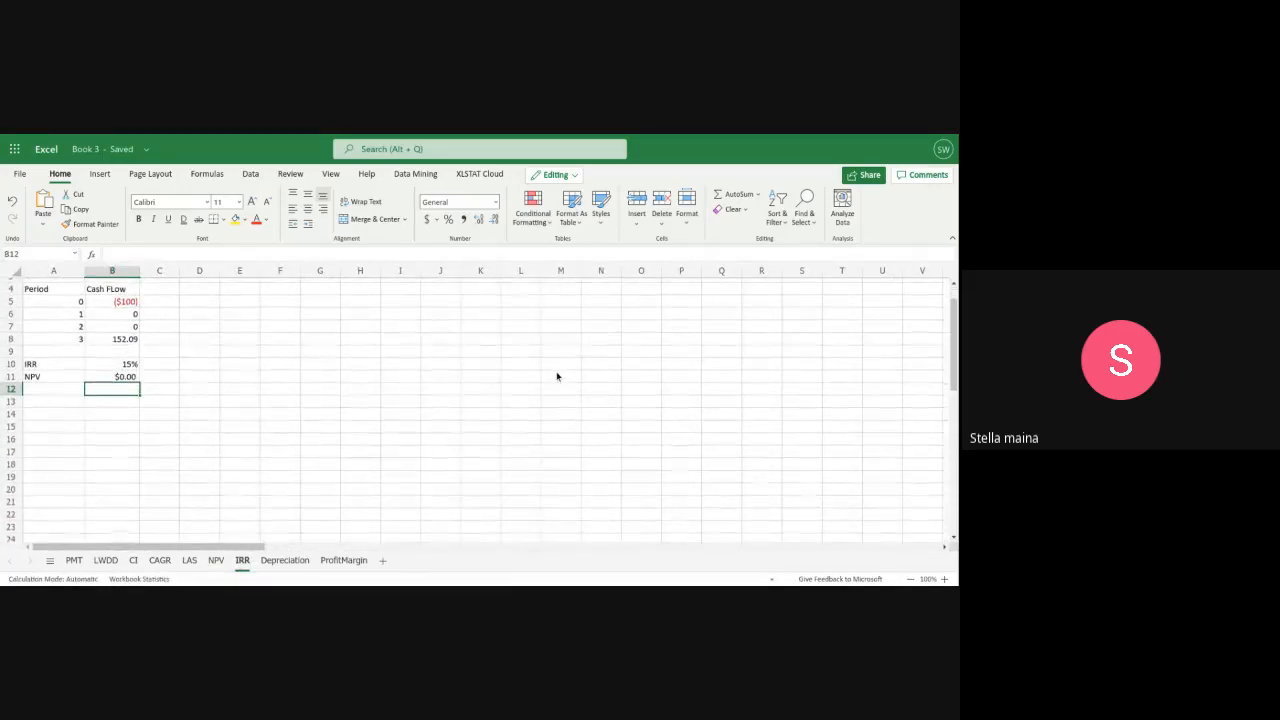
pyautogui.scroll(1, 557, 376)
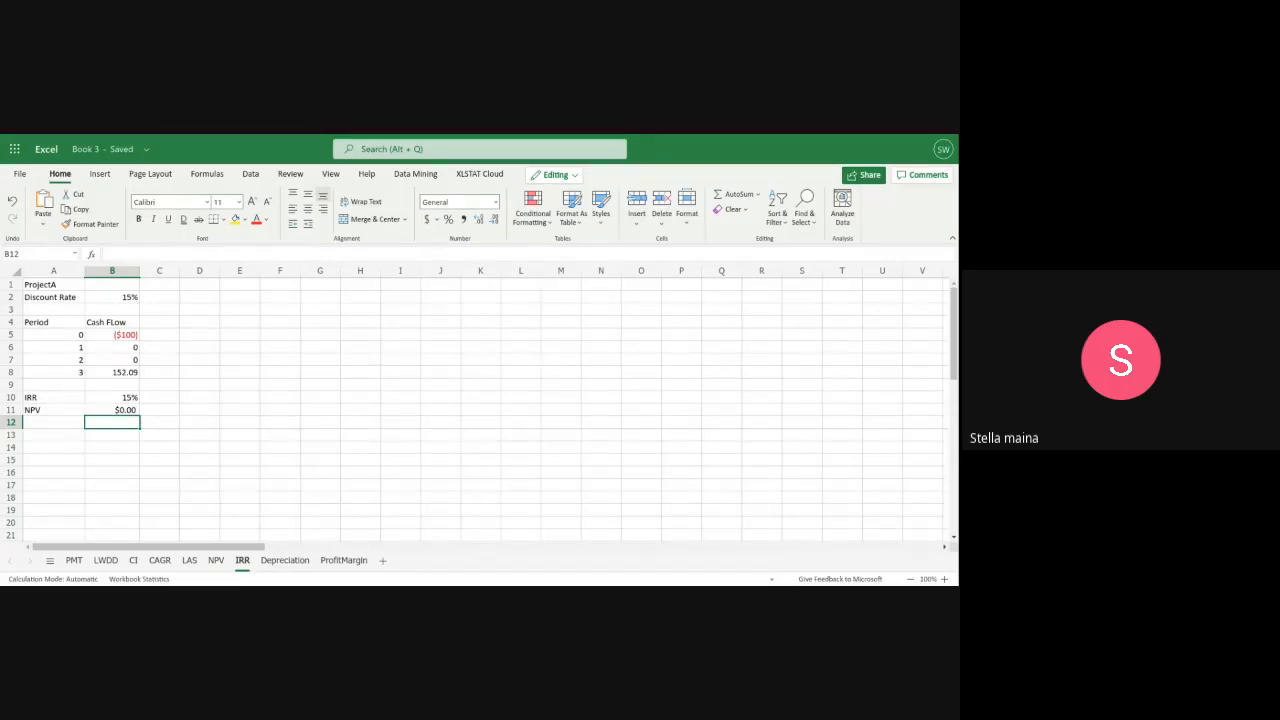
# Enter the heading PROJECT B in D1 of the IRR sheet
pyautogui.click(192, 288)
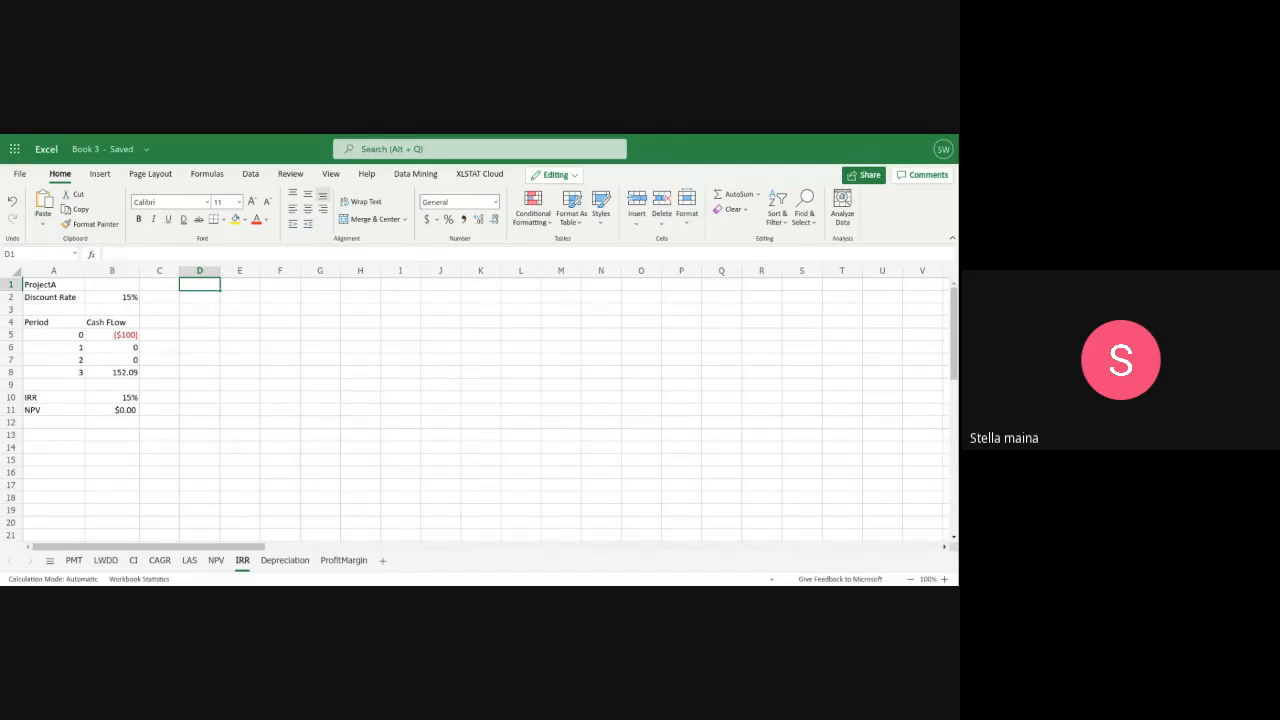
pyautogui.write('PROJEC')
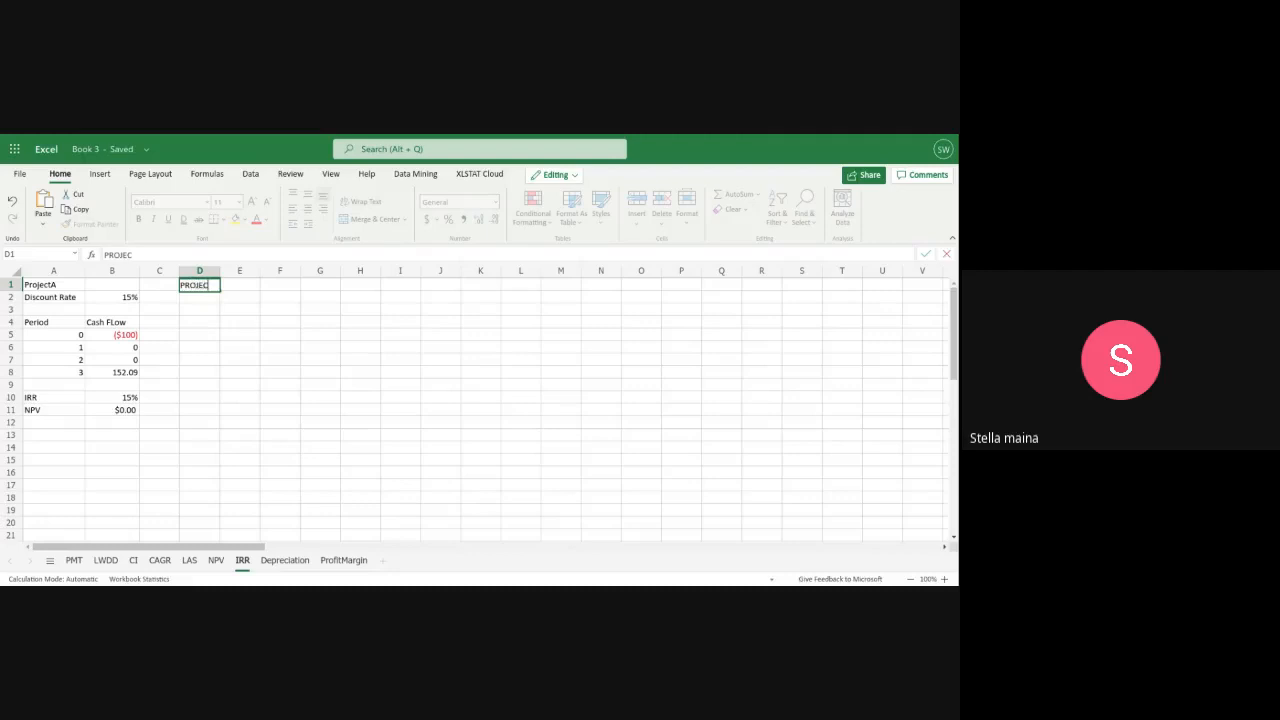
pyautogui.write('T b b')
pyautogui.press('BackSpace')
pyautogui.write('B')
# Enter the label Discount Rate in D2 under the Project B heading
pyautogui.click(199, 303)
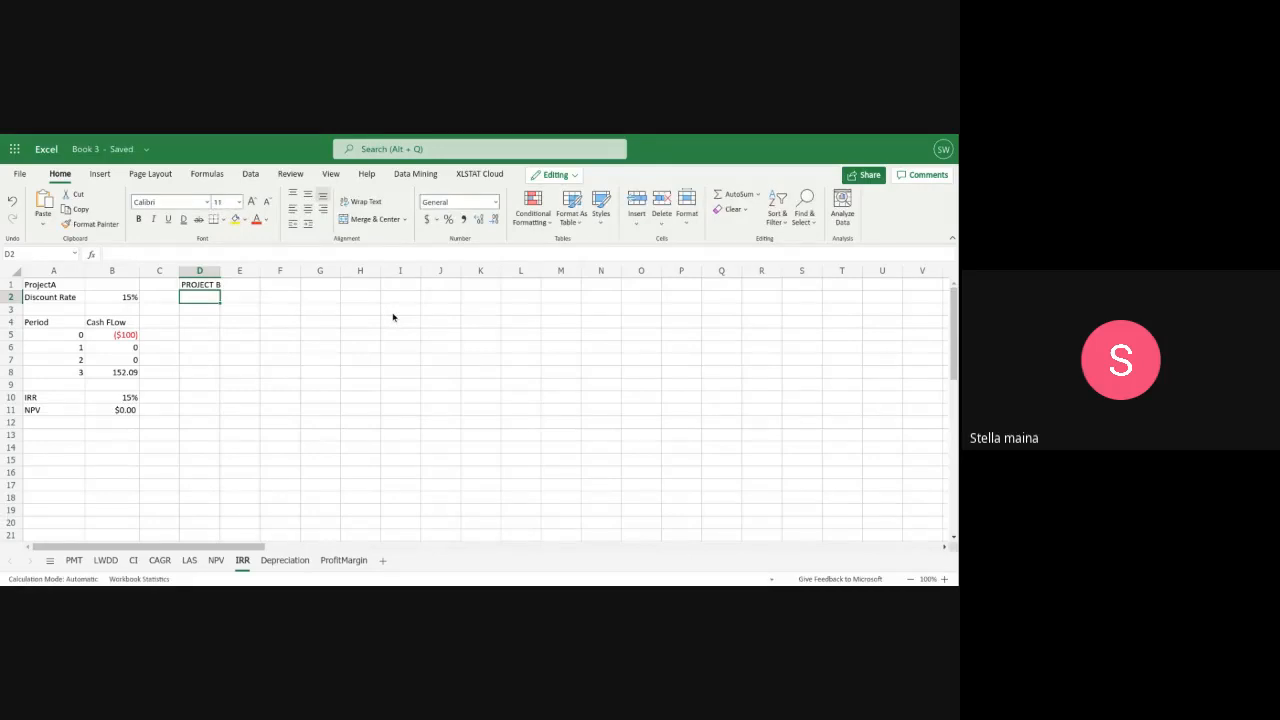
pyautogui.write('d')
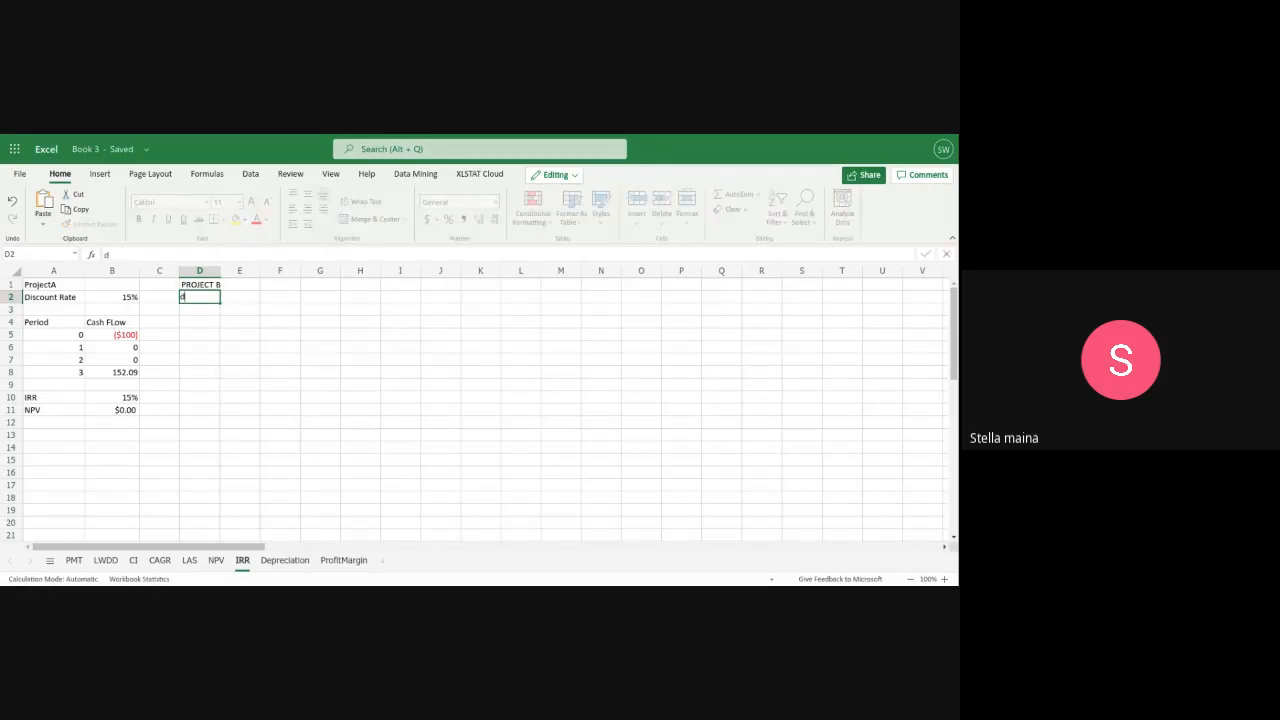
pyautogui.write('is')
pyautogui.press('BackSpace')
pyautogui.press('BackSpace')
pyautogui.press('BackSpace')
pyautogui.write('Discount Rate')
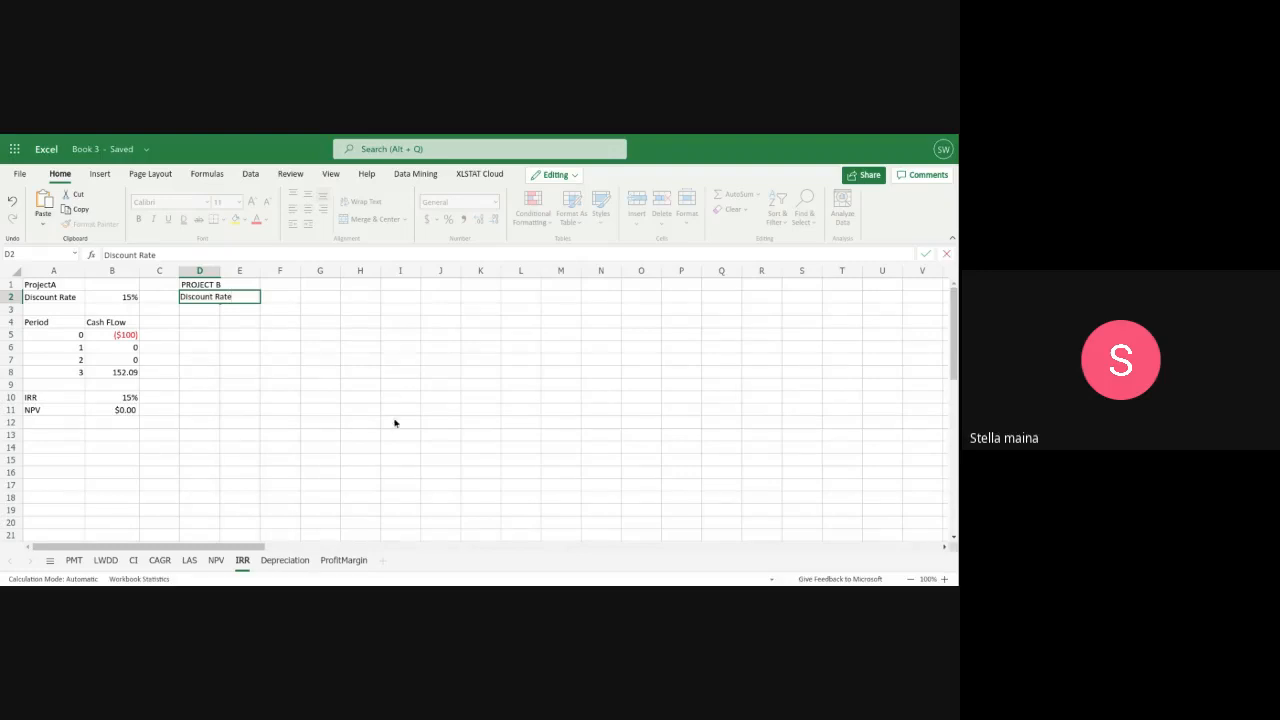
# Enter the column header Period in D4 for Project B's table and move on to E4
pyautogui.click(183, 320)
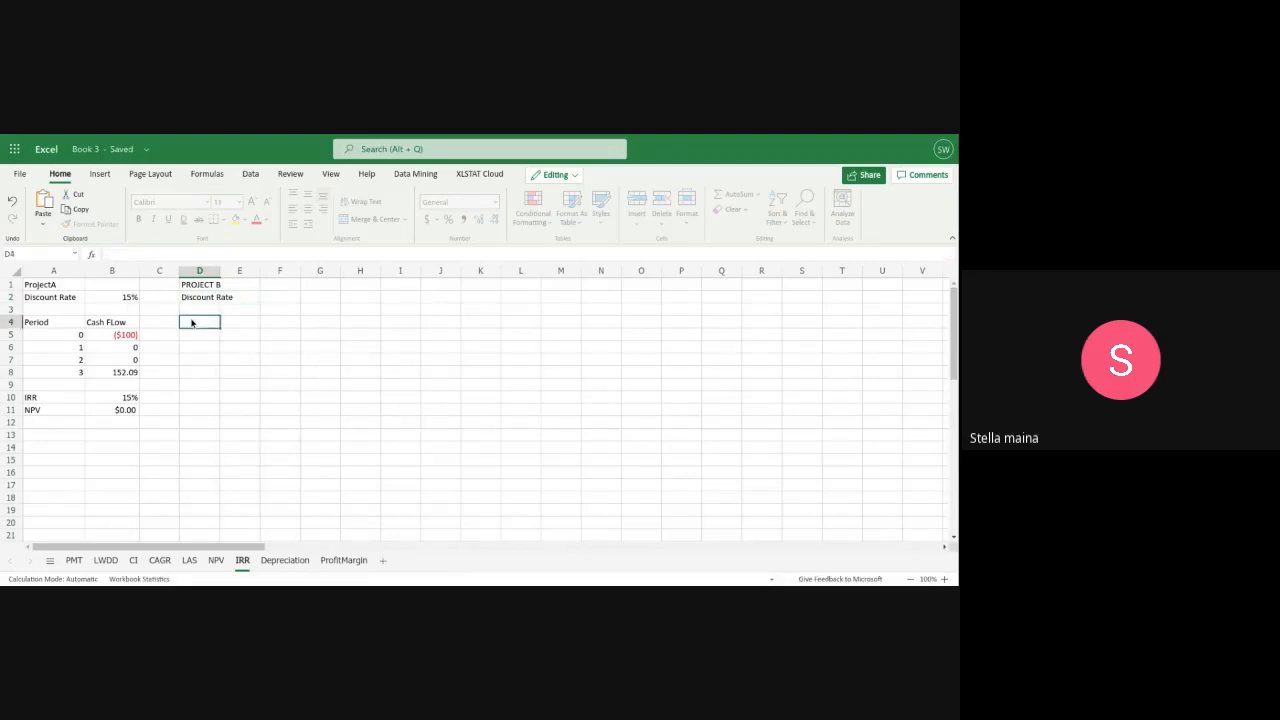
pyautogui.write('P')
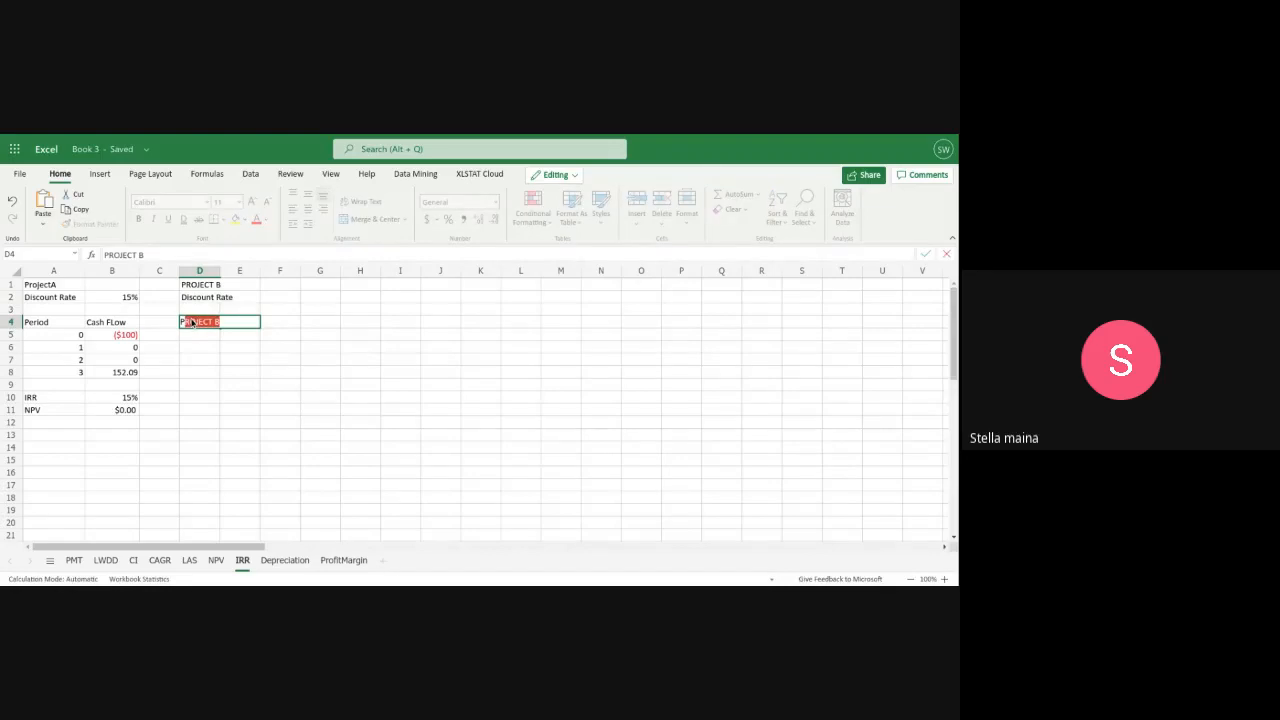
pyautogui.write('erio')
pyautogui.write('n')
pyautogui.write('d')
pyautogui.write('d')
pyautogui.click(277, 329)
pyautogui.click(247, 323)
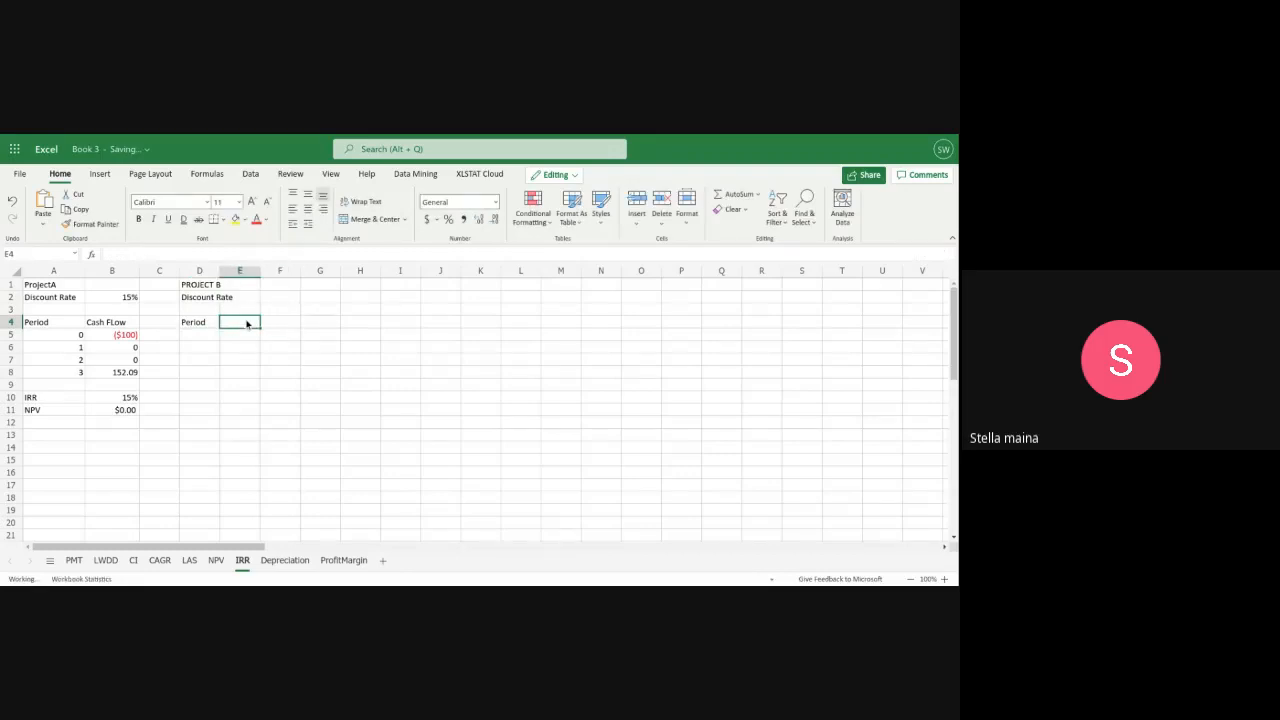
# Enter the column header CashFlow in E4 and widen column D to fit the Discount Rate label
pyautogui.write('Cash')
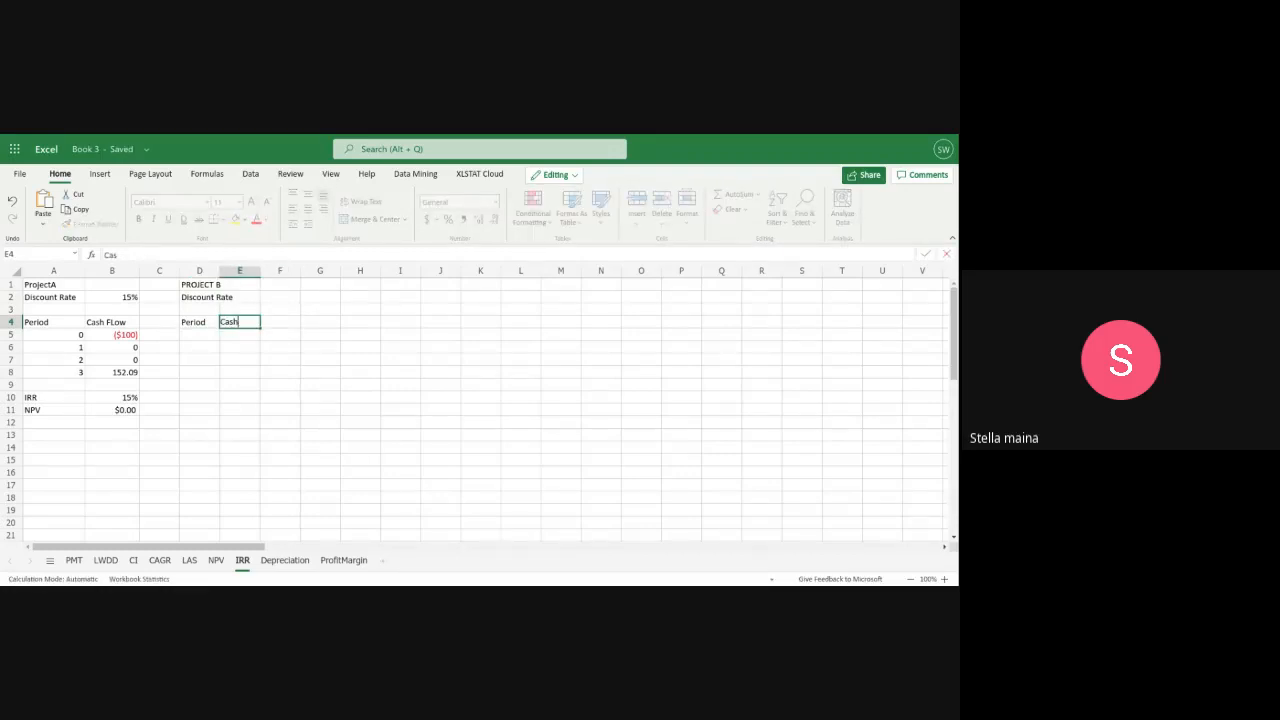
pyautogui.write('Flow')
pyautogui.click(216, 273)
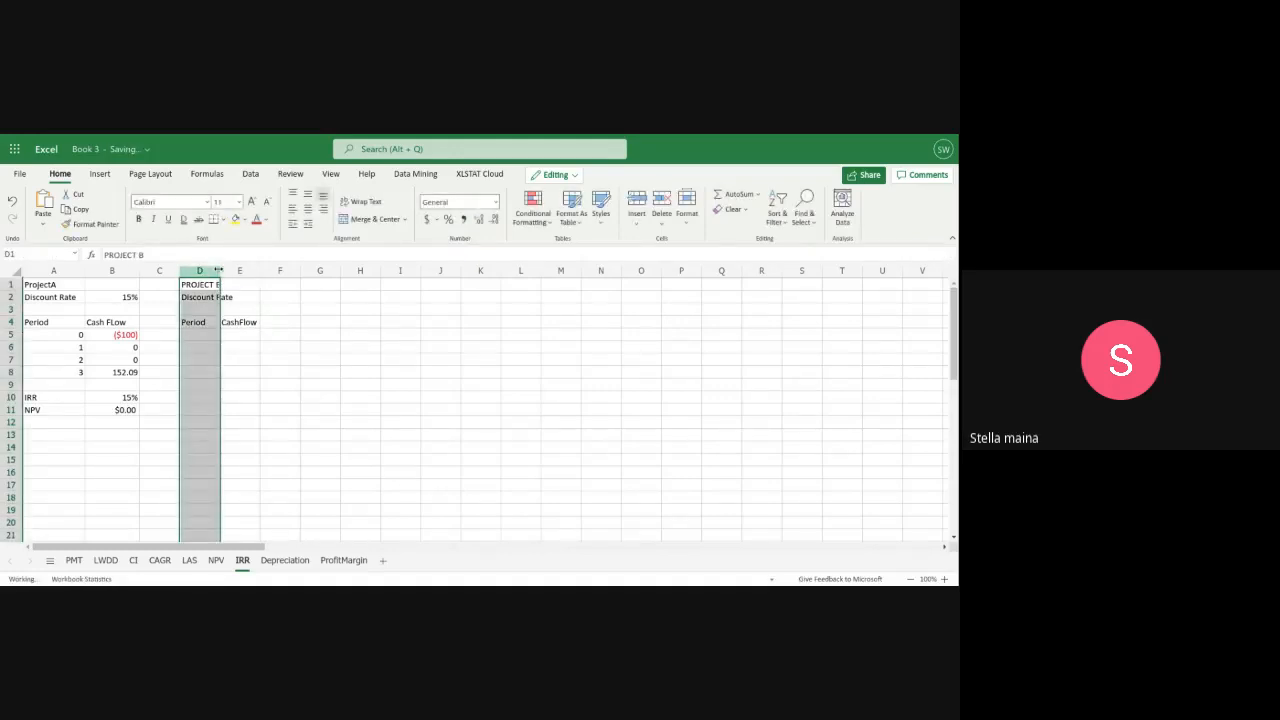
pyautogui.moveTo(218, 274); pyautogui.dragTo(238, 272)
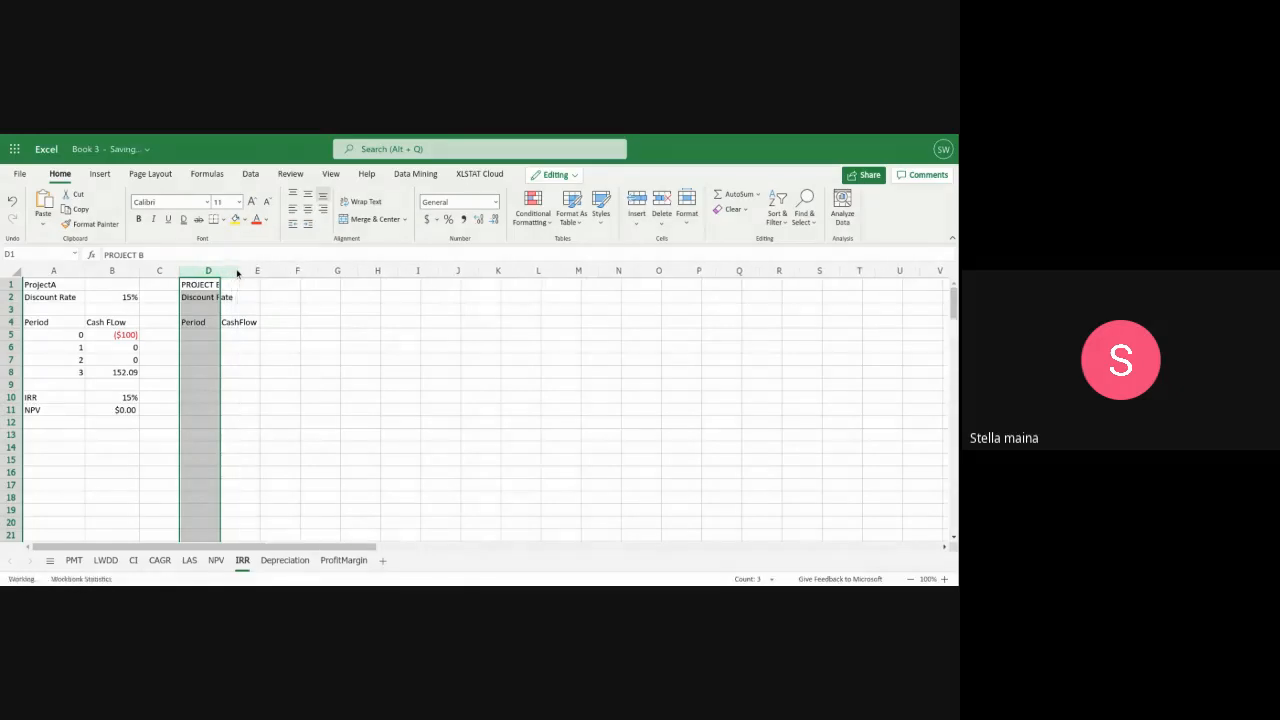
# Enter the periods 0, 1, 2 and 3 in D5:D8 of Project B's table
pyautogui.click(202, 338)
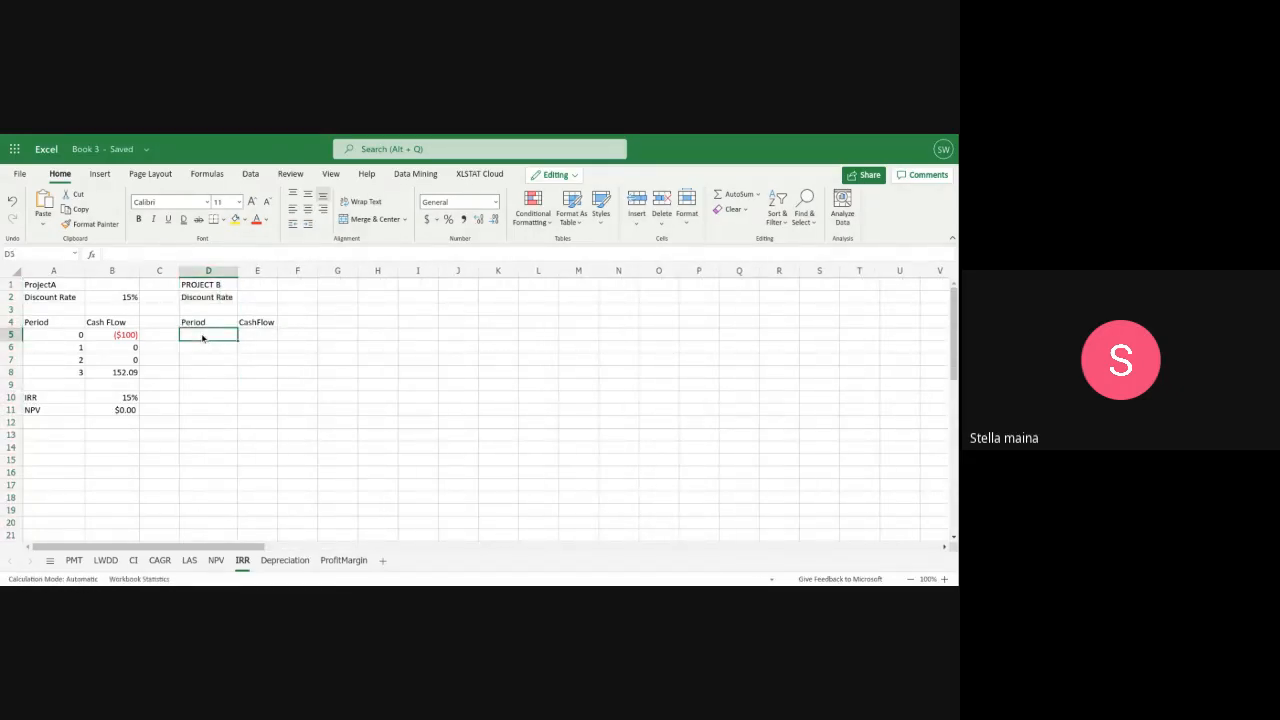
pyautogui.write('0')
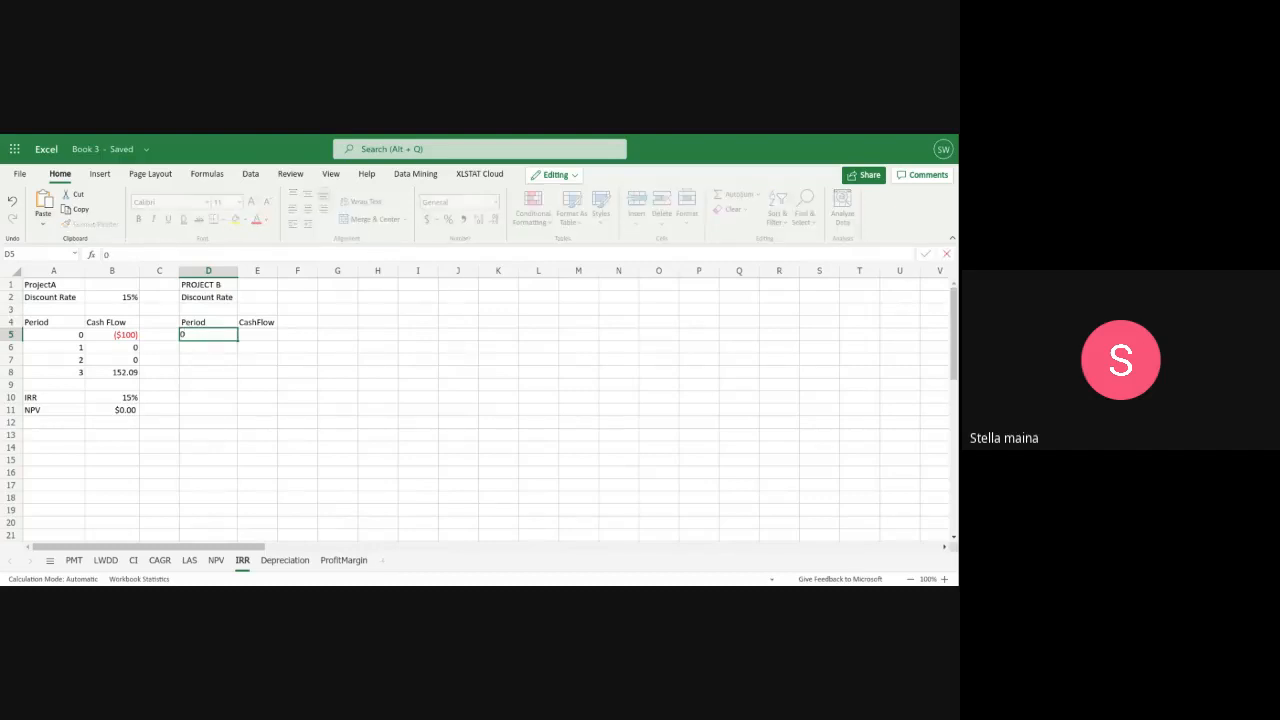
pyautogui.press('Return')
pyautogui.write('1')
pyautogui.press('Return')
pyautogui.write('2')
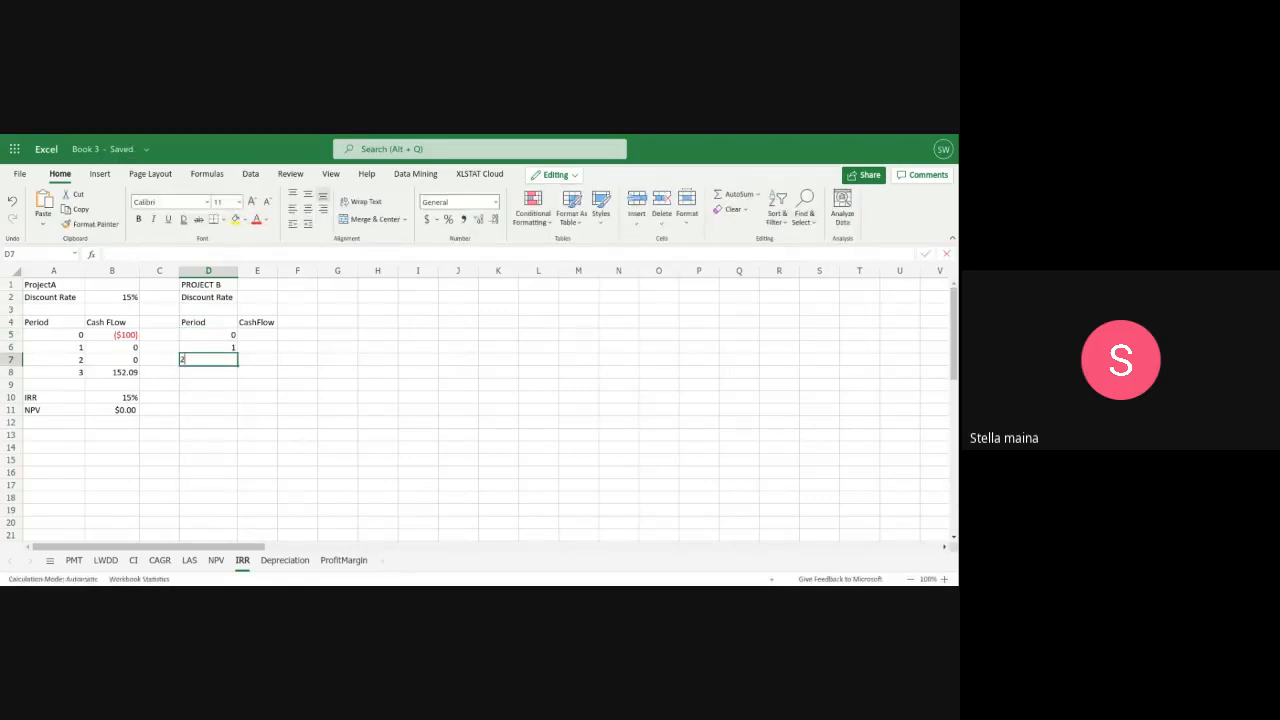
pyautogui.press('Return')
pyautogui.write('3')
pyautogui.press('Return')
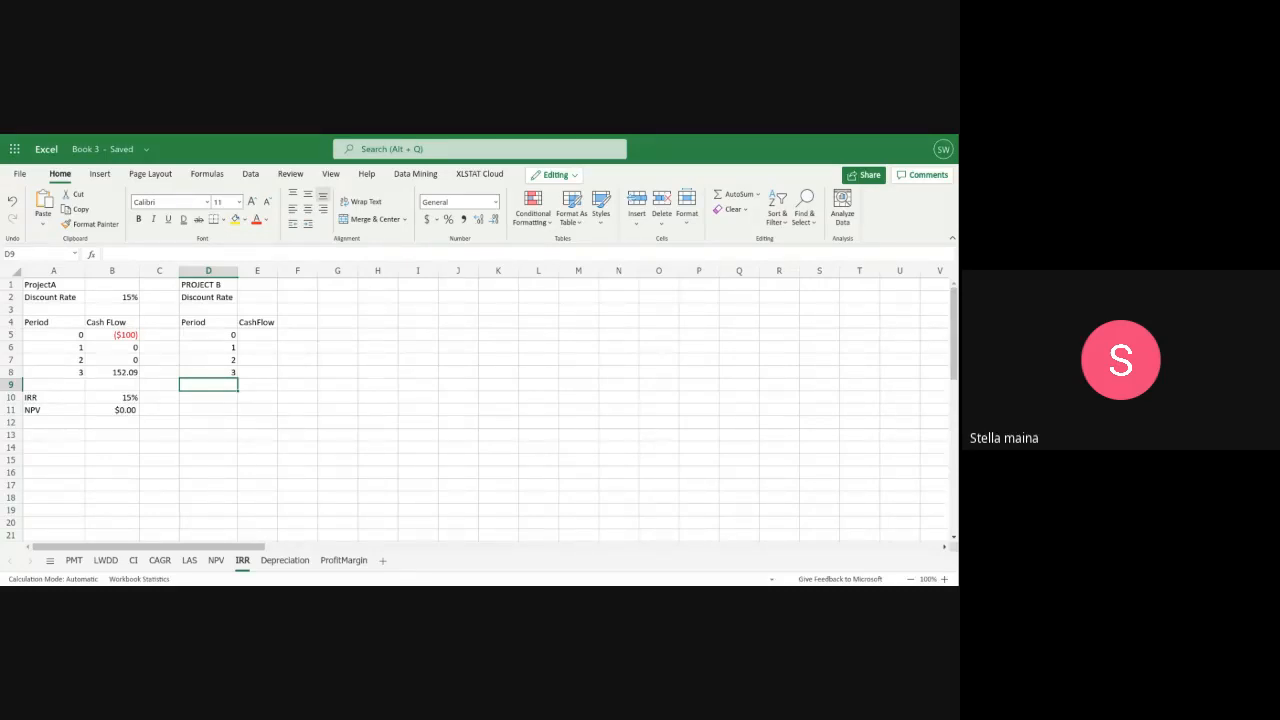
# Enter Project B's cash flows ($100), 25, 50 and 152.09 in E5:E8
pyautogui.click(257, 336)
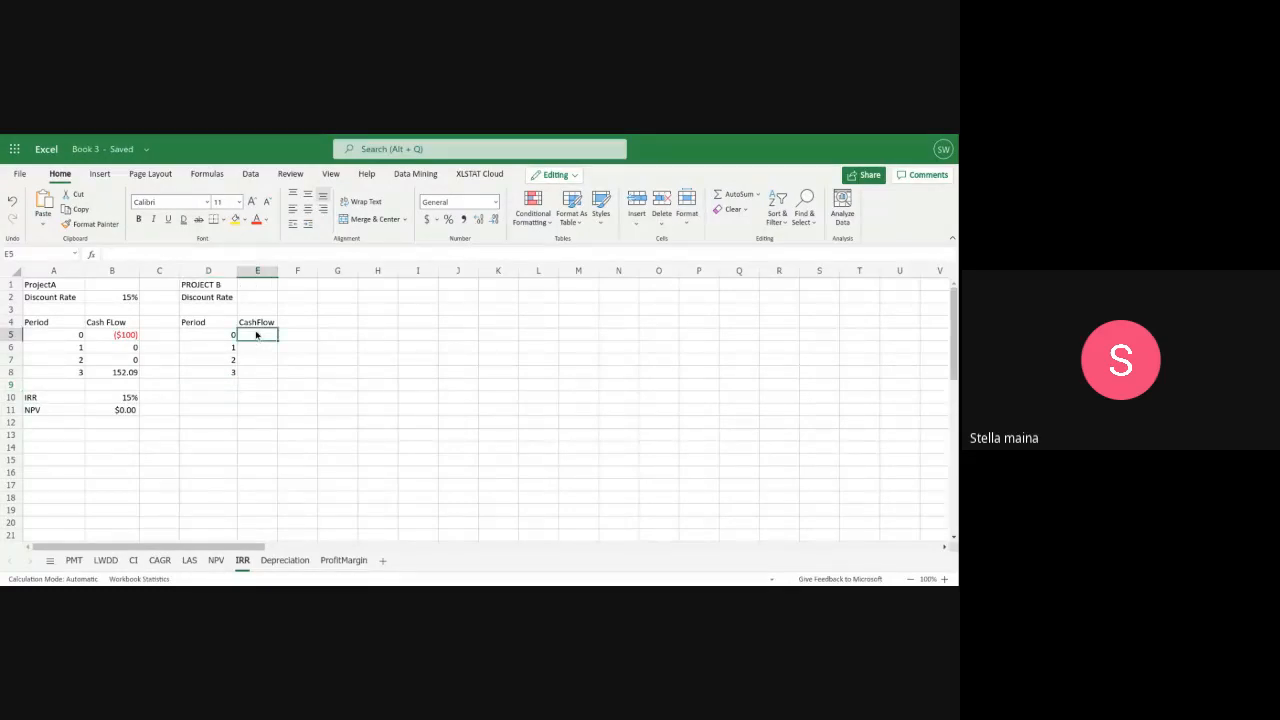
pyautogui.doubleClick(257, 336)
pyautogui.write('($100')
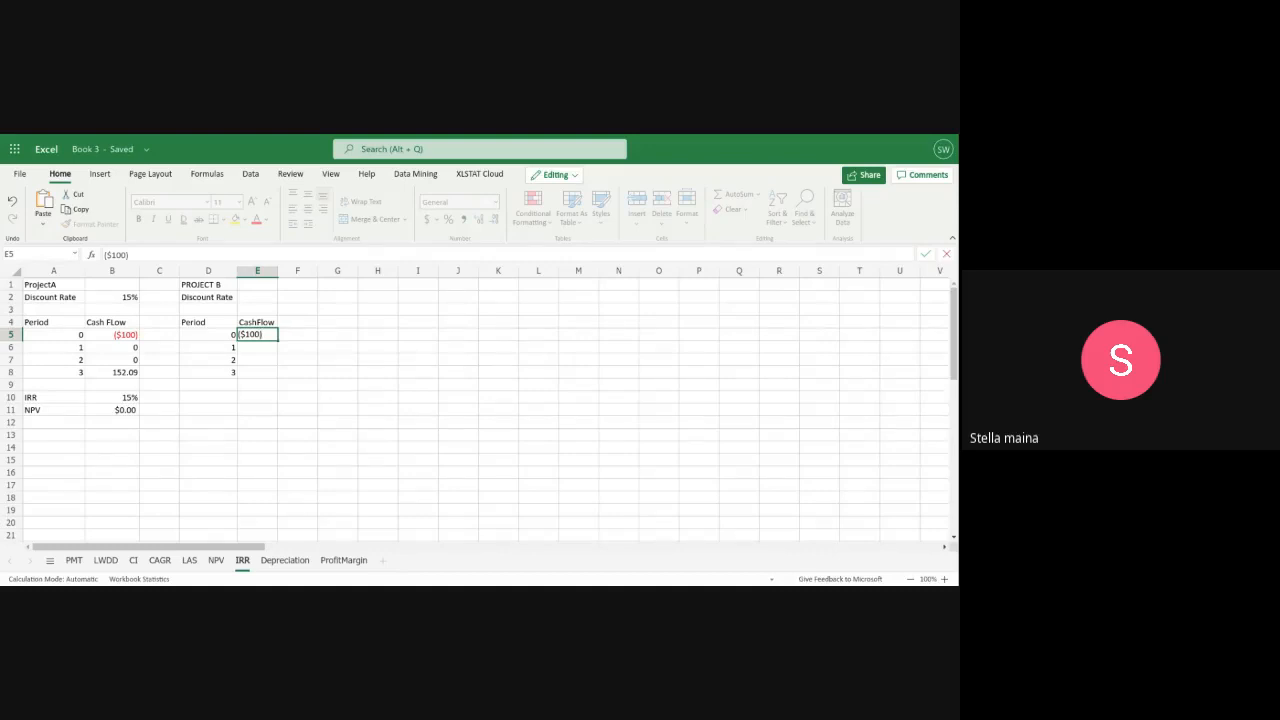
pyautogui.write(')')
pyautogui.click(260, 347)
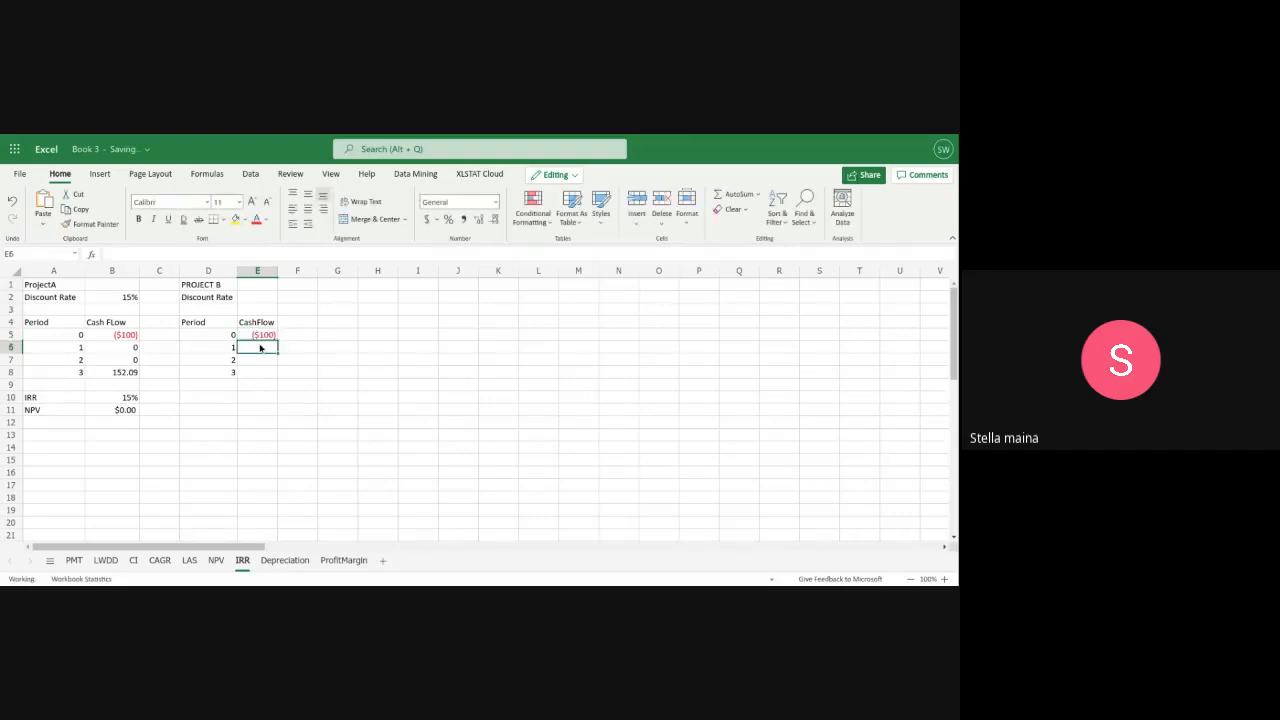
pyautogui.write('25')
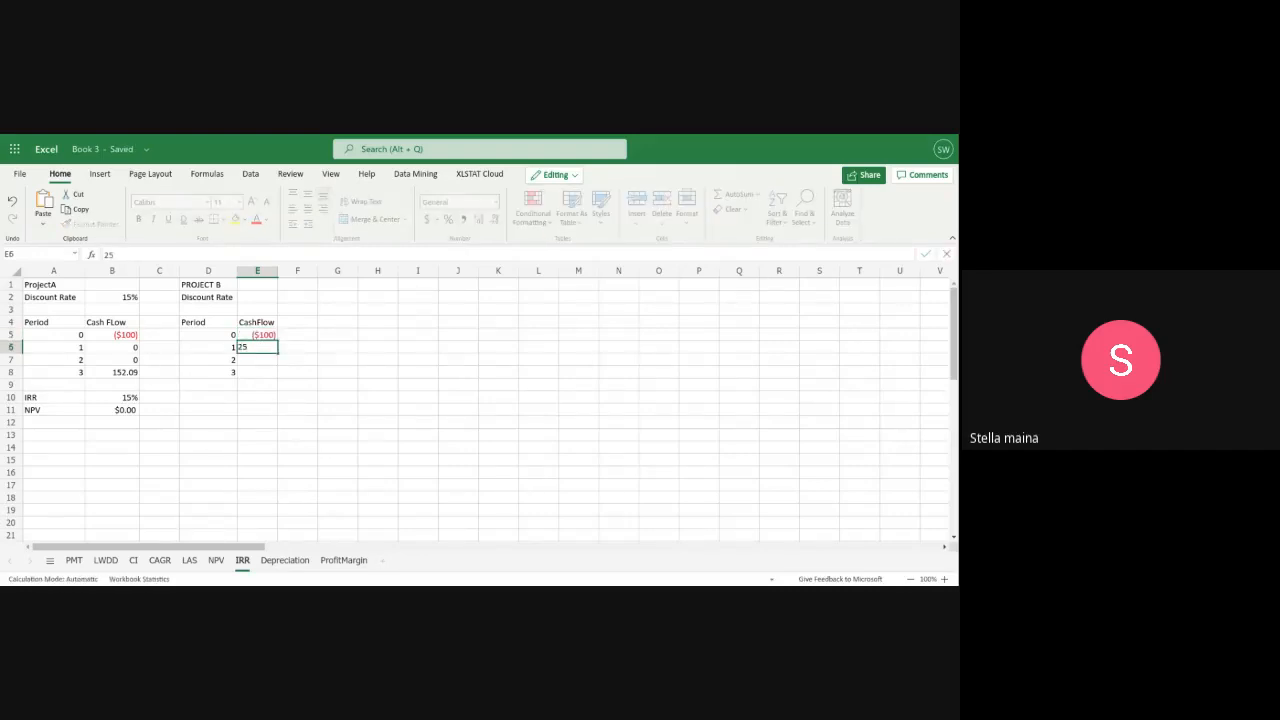
pyautogui.click(272, 366)
pyautogui.write('50')
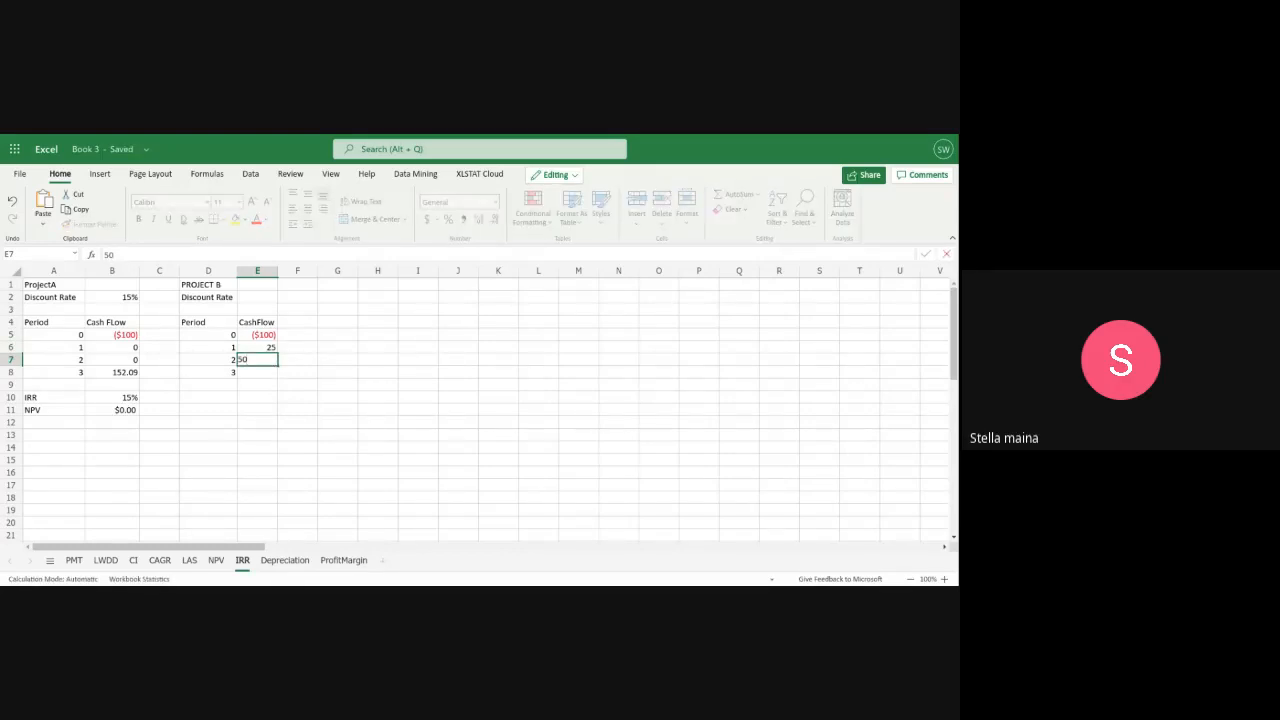
pyautogui.click(253, 374)
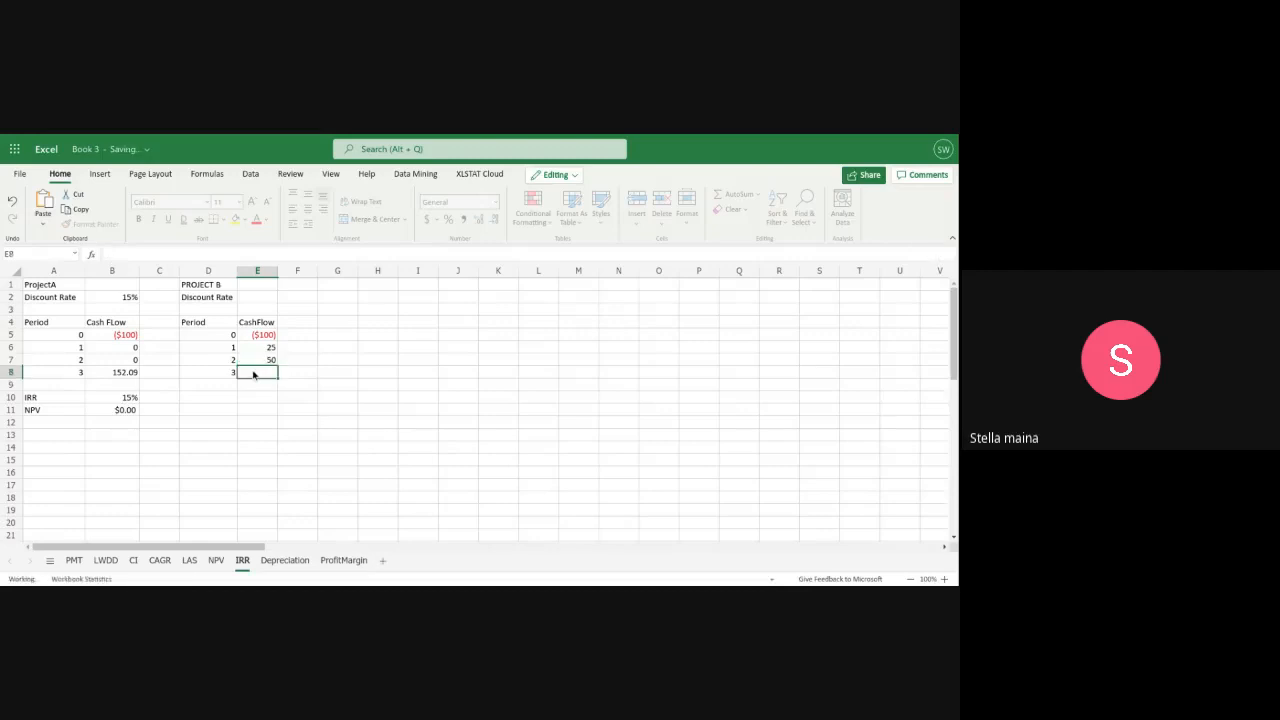
pyautogui.write('15')
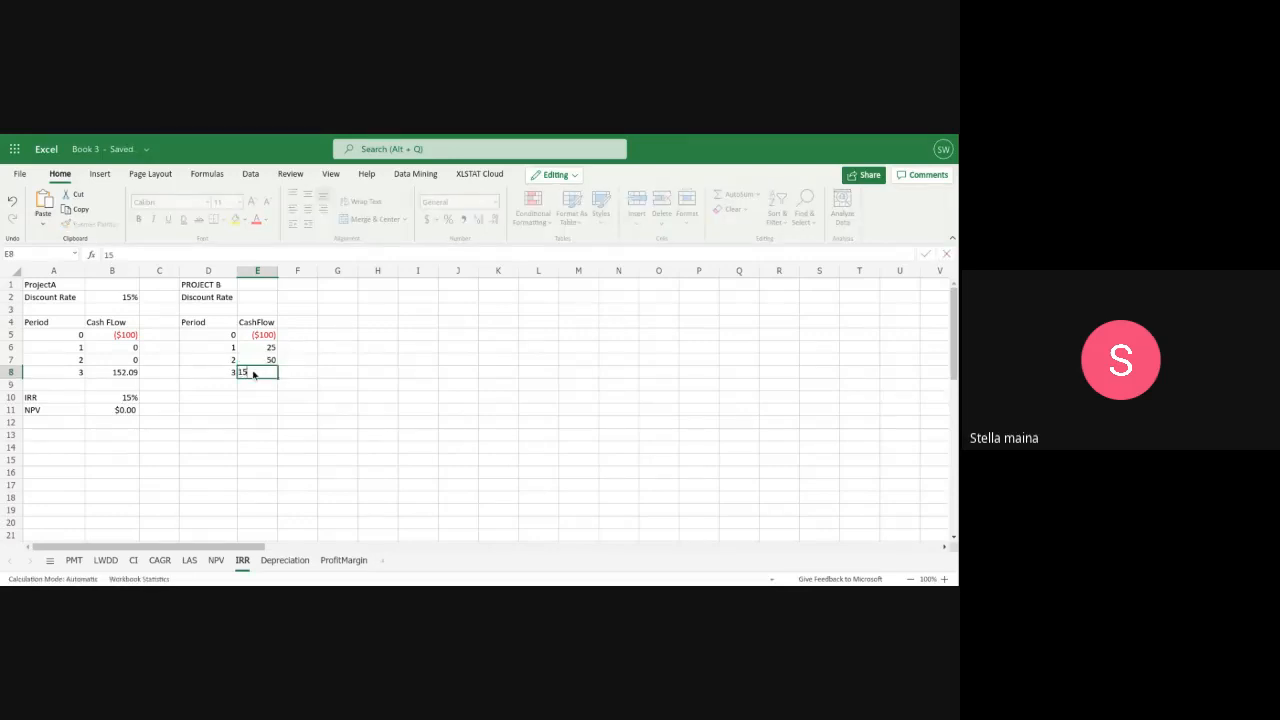
pyautogui.write('2.09')
# Enter the label IRR in D10 under Project B's table and move on to E10
pyautogui.click(203, 400)
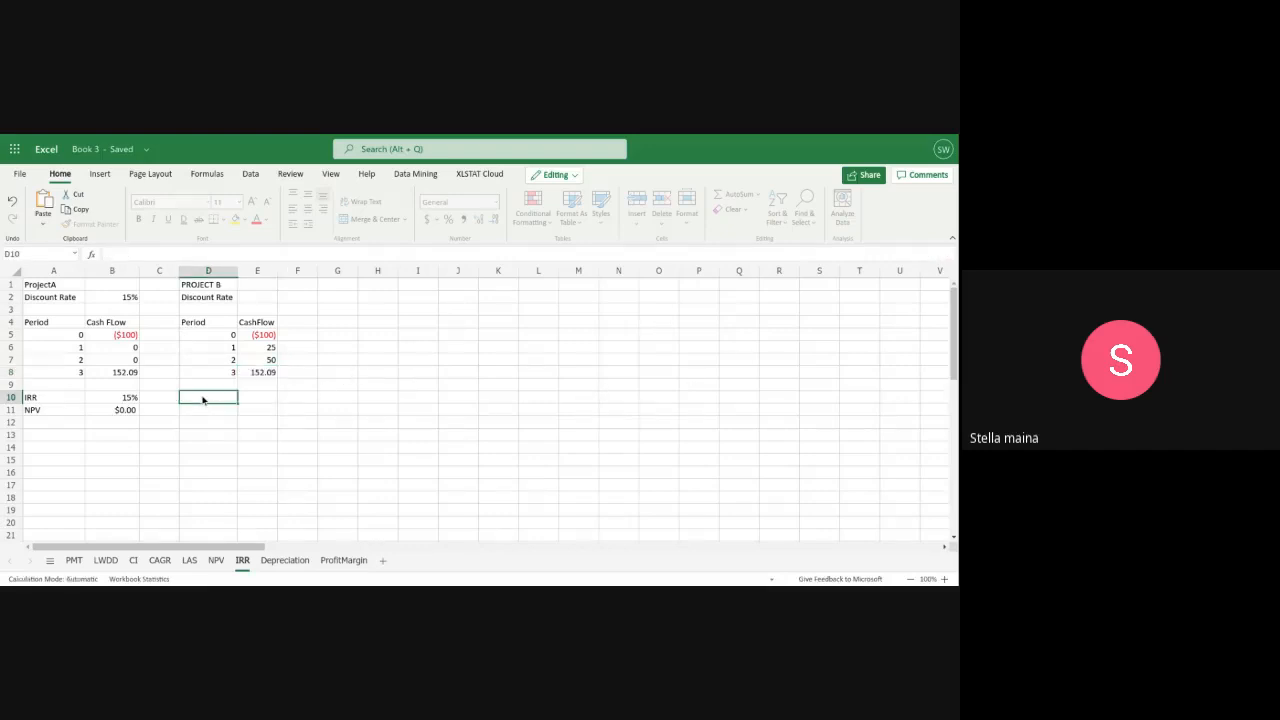
pyautogui.write('IRR')
pyautogui.click(254, 400)
pyautogui.write('=')
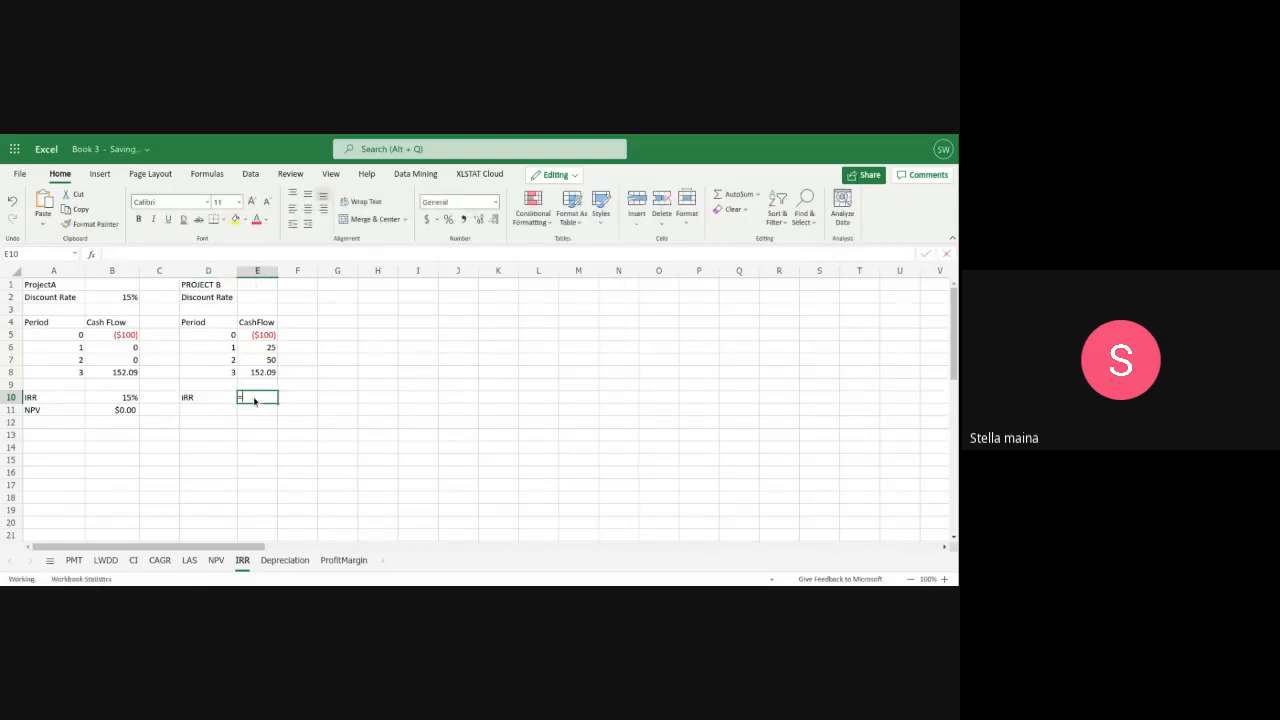
pyautogui.write('I')
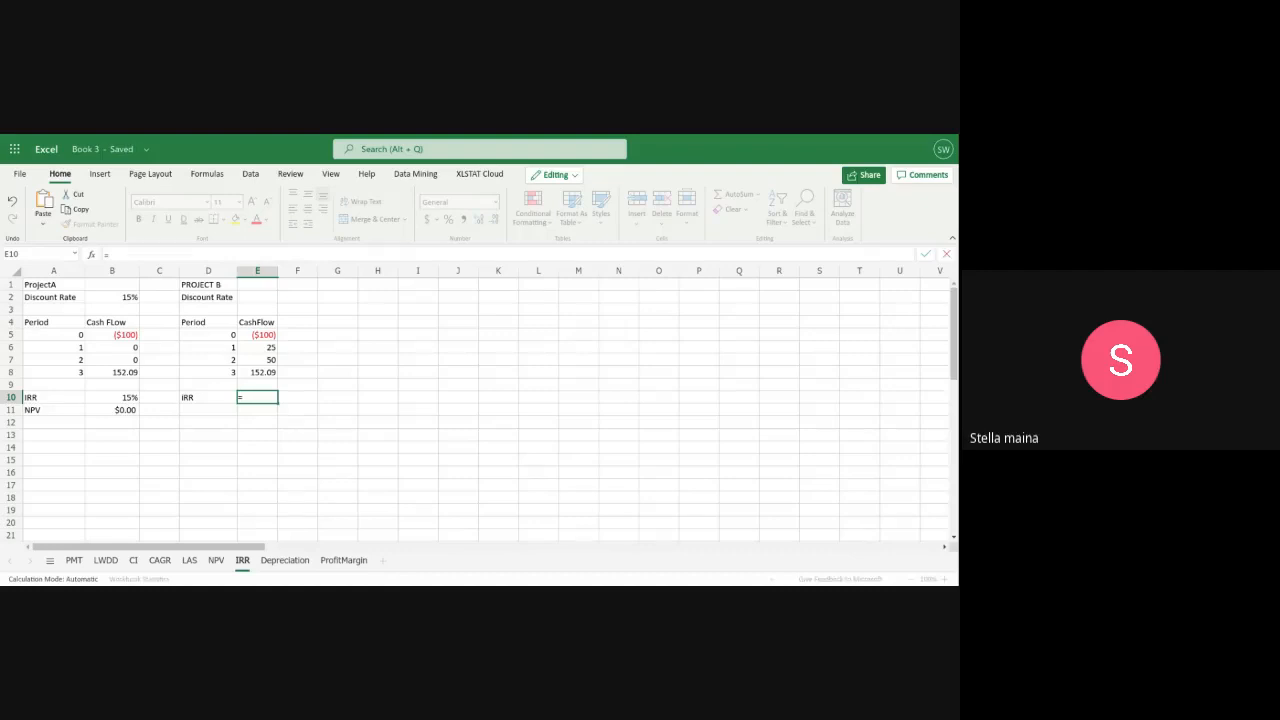
pyautogui.write('irr')
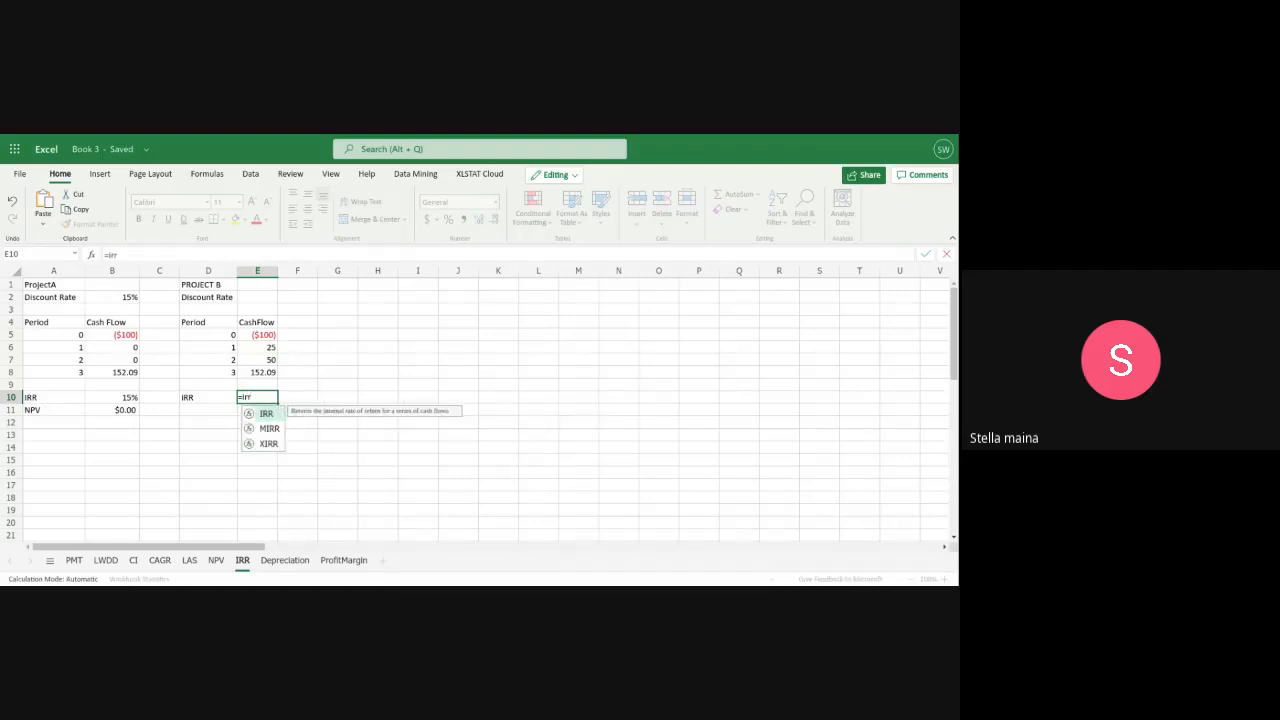
pyautogui.press('Return')
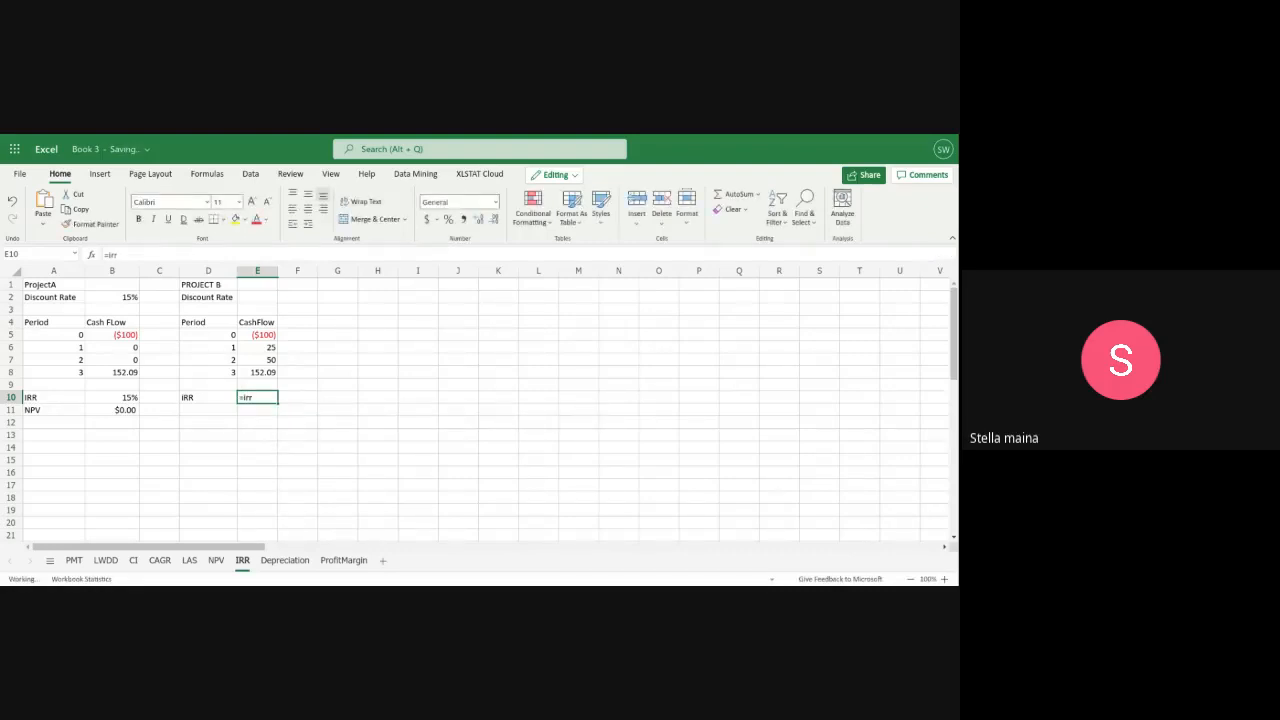
pyautogui.press('BackSpace')
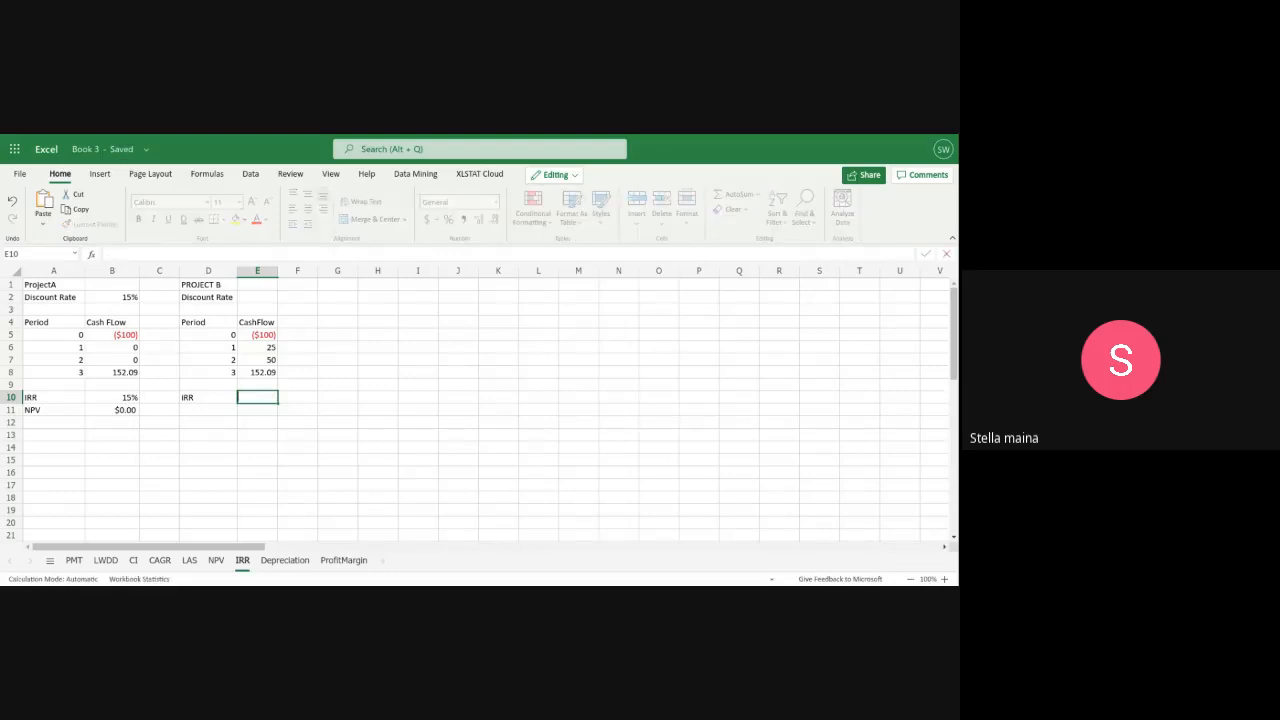
# Calculate Project B's internal rate of return in E10 with the formula =IRR(E5:E8)
pyautogui.write('=I')
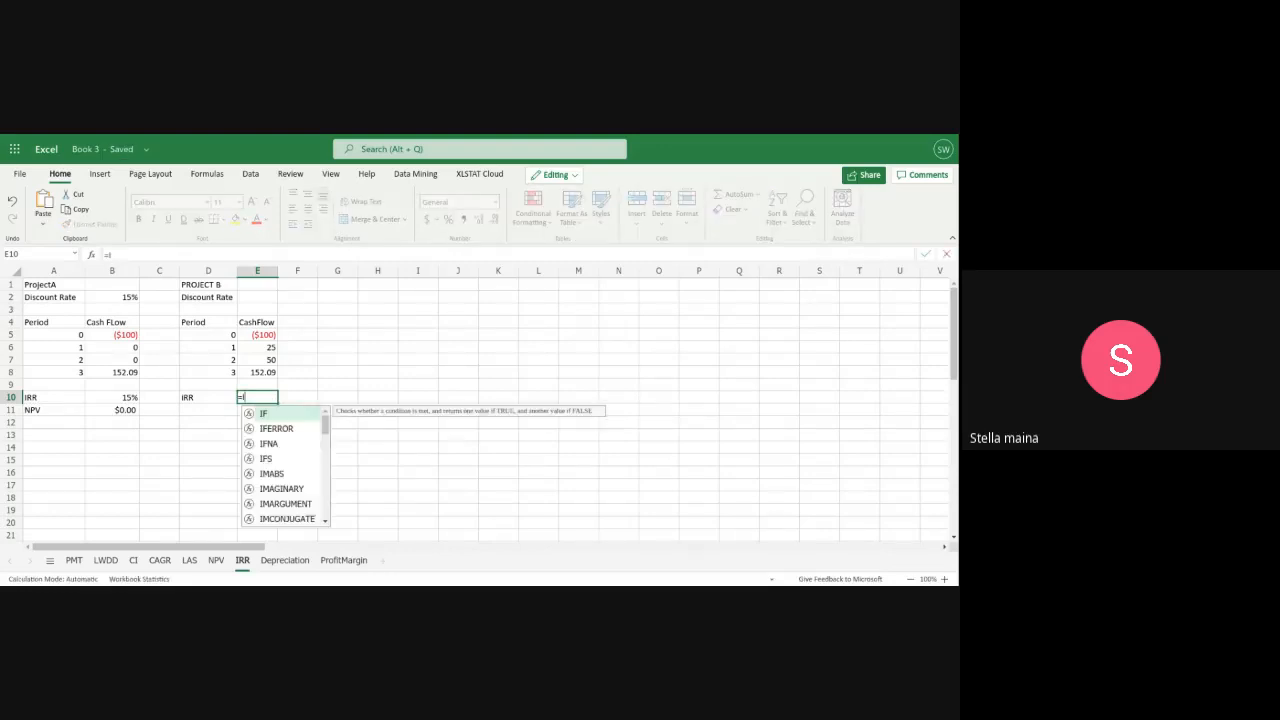
pyautogui.write('RR(')
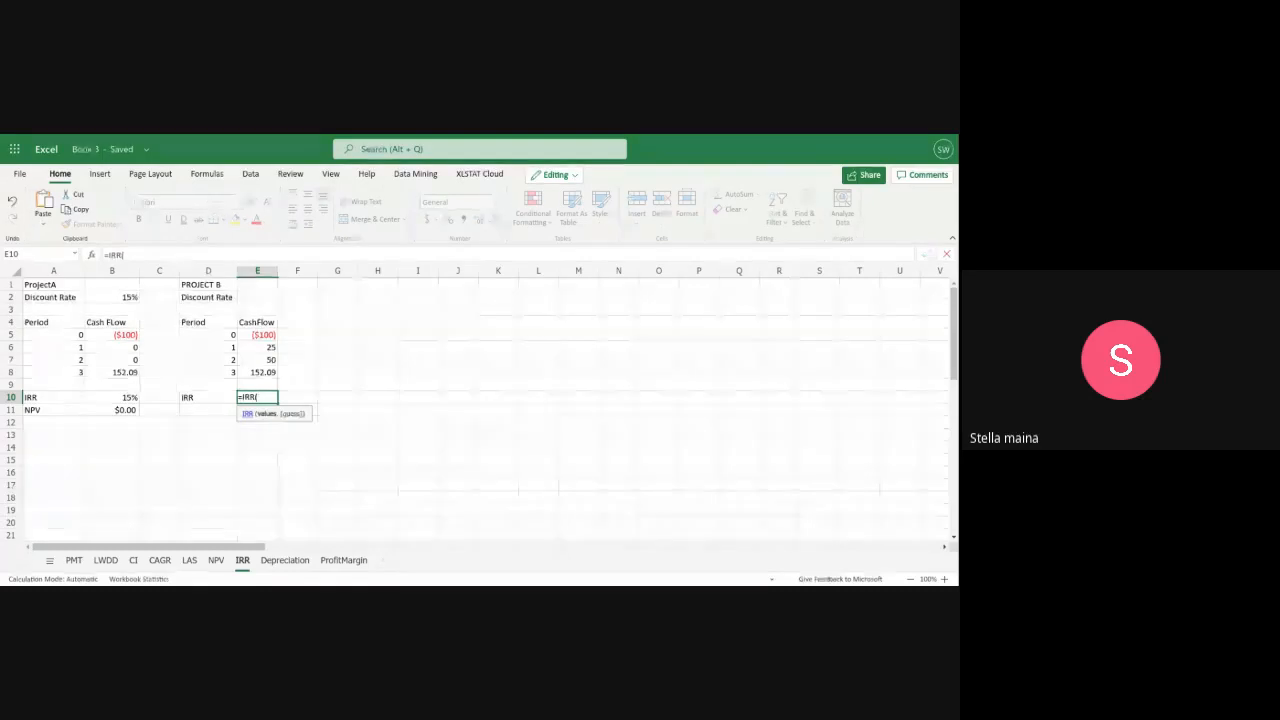
pyautogui.click(112, 335)
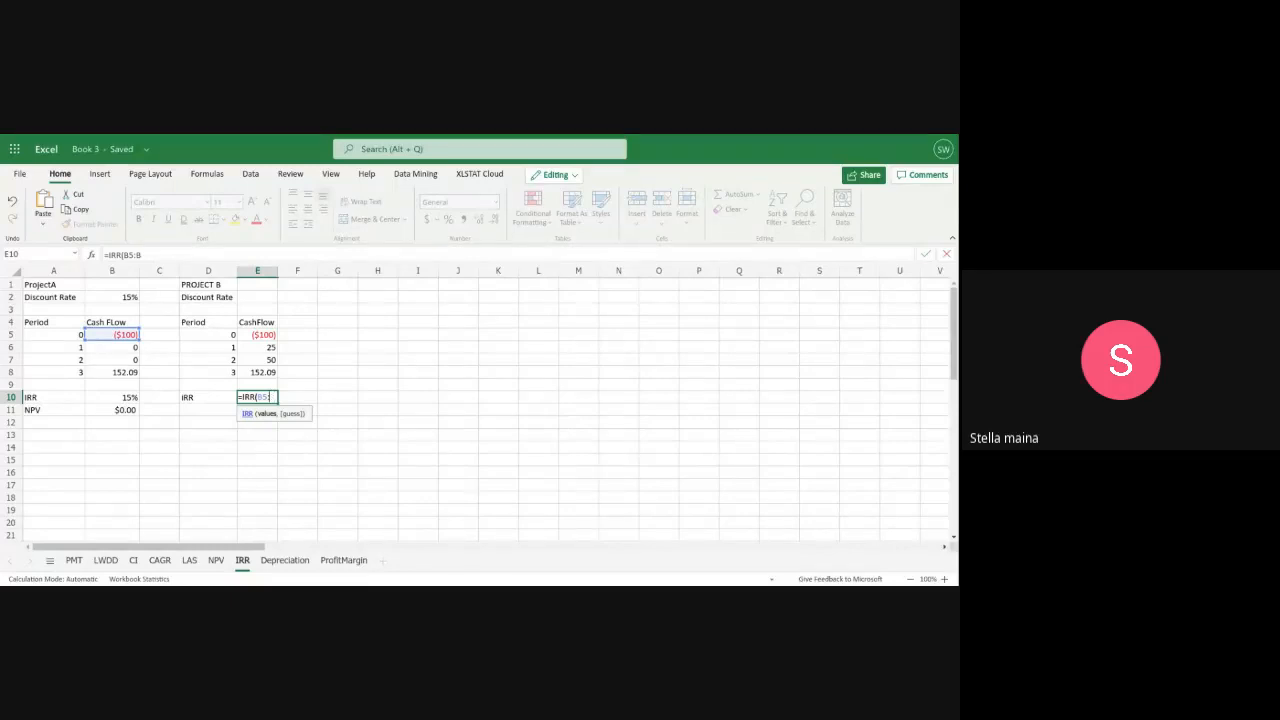
pyautogui.write(':E8)')
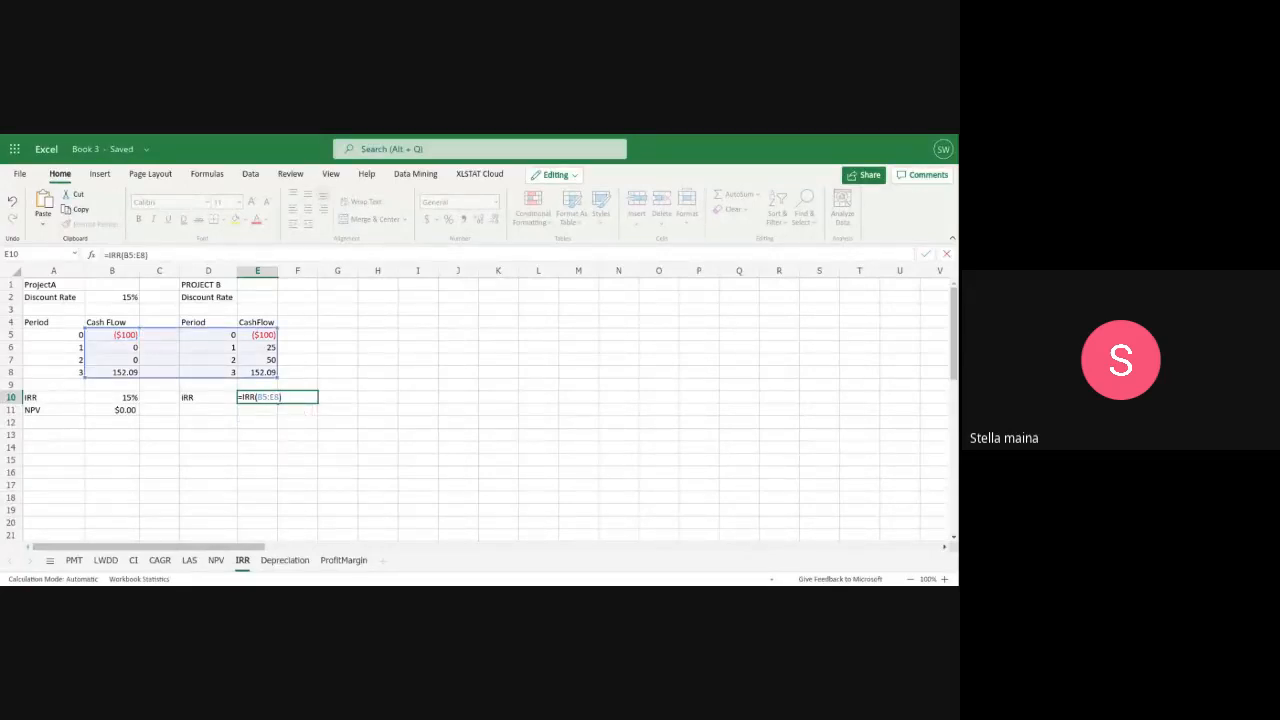
pyautogui.click(261, 396)
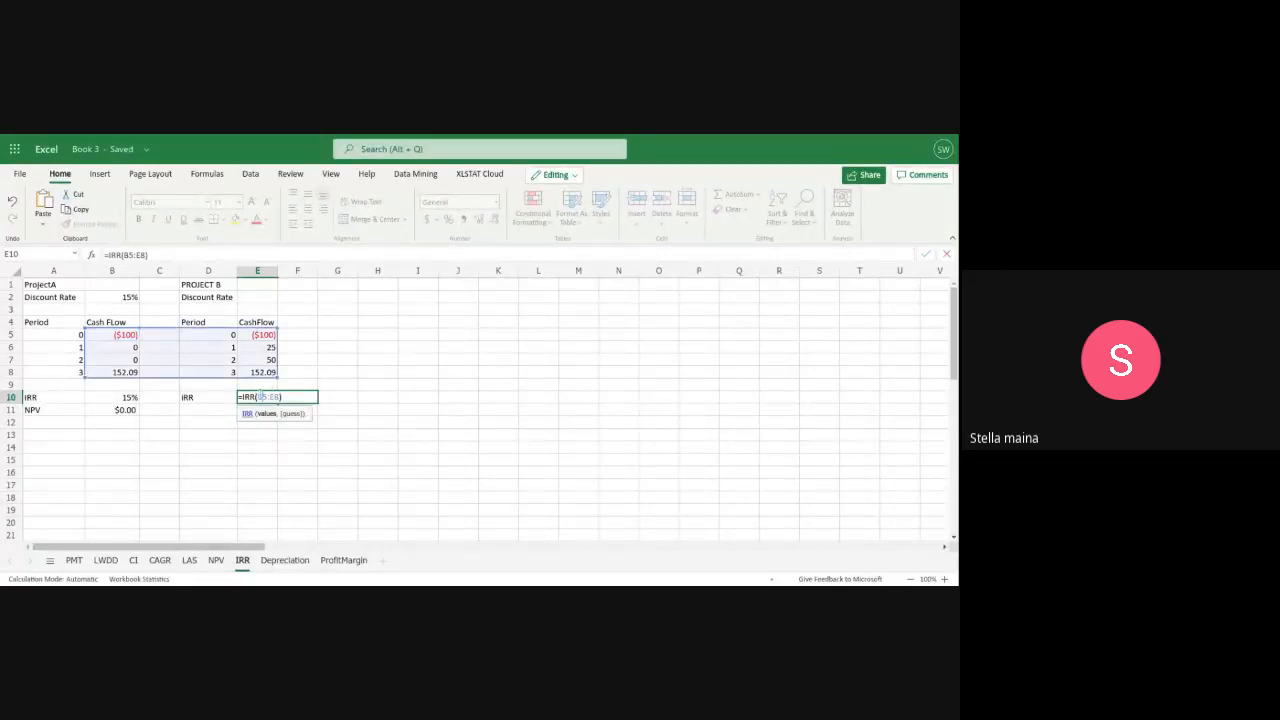
pyautogui.press('BackSpace')
pyautogui.write('E')
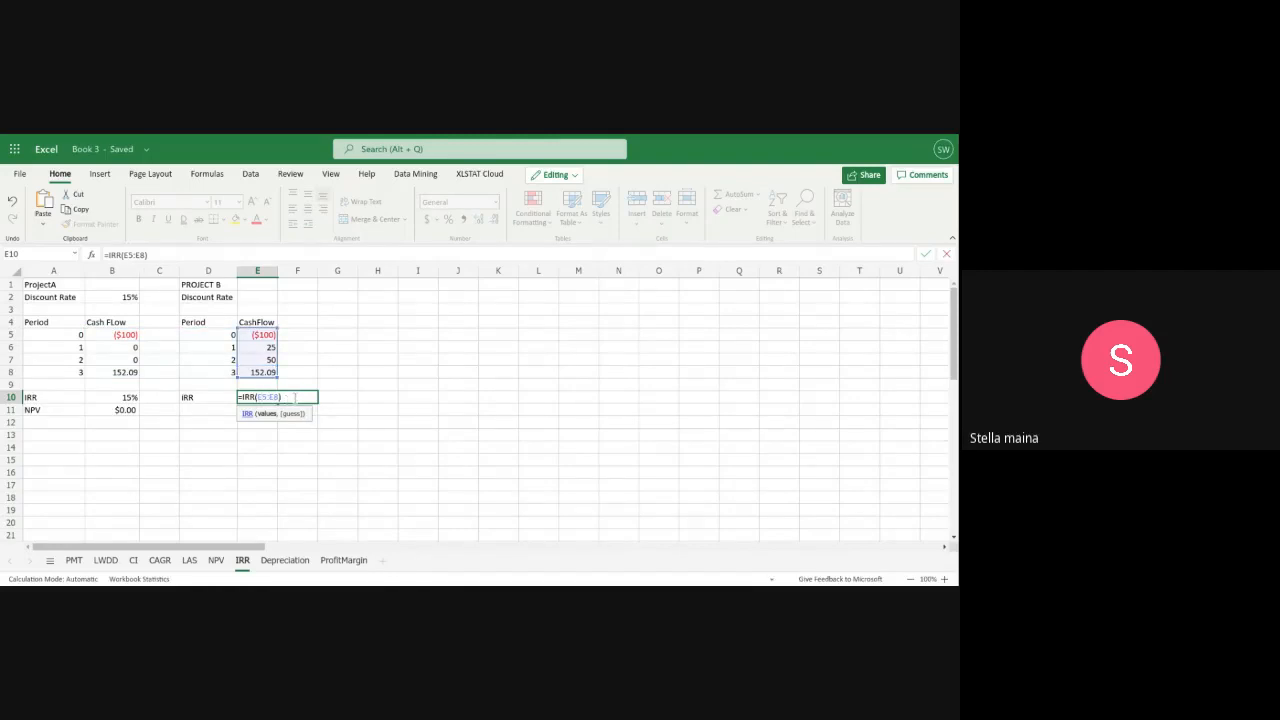
pyautogui.press('Return')
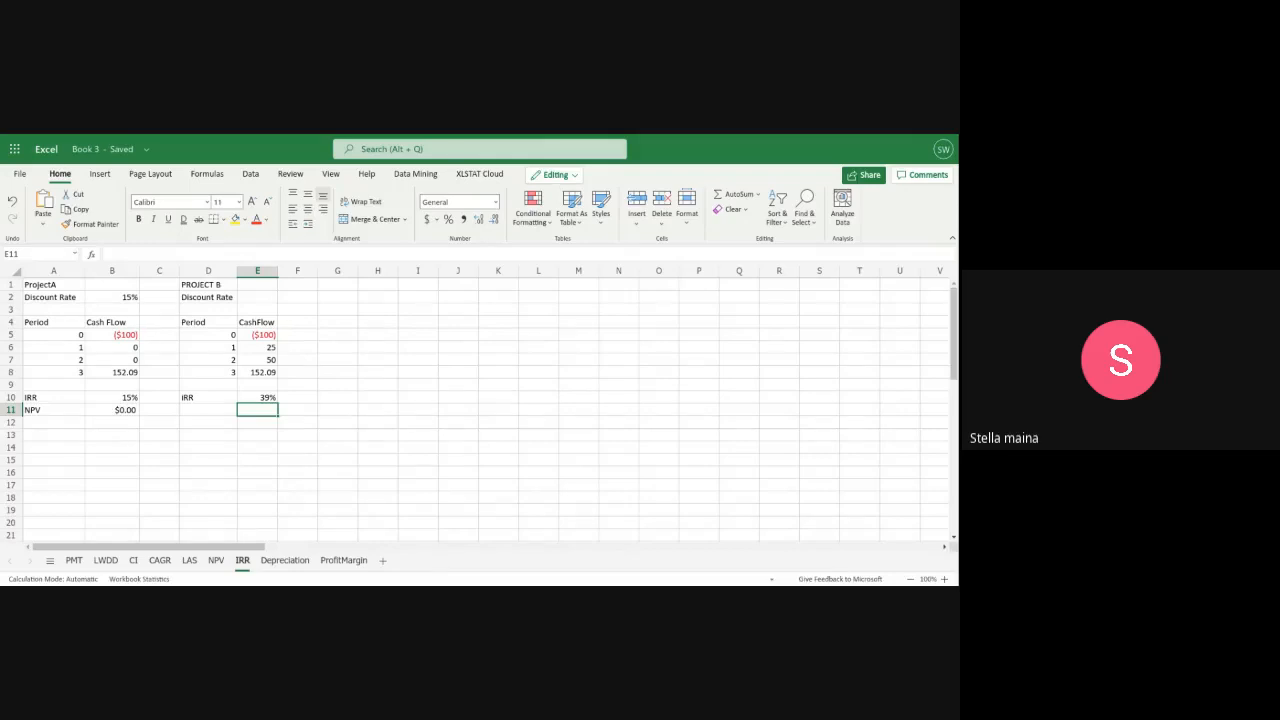
# Enter the label NPV in D11 below Project B's IRR label
pyautogui.click(205, 413)
pyautogui.write('np')
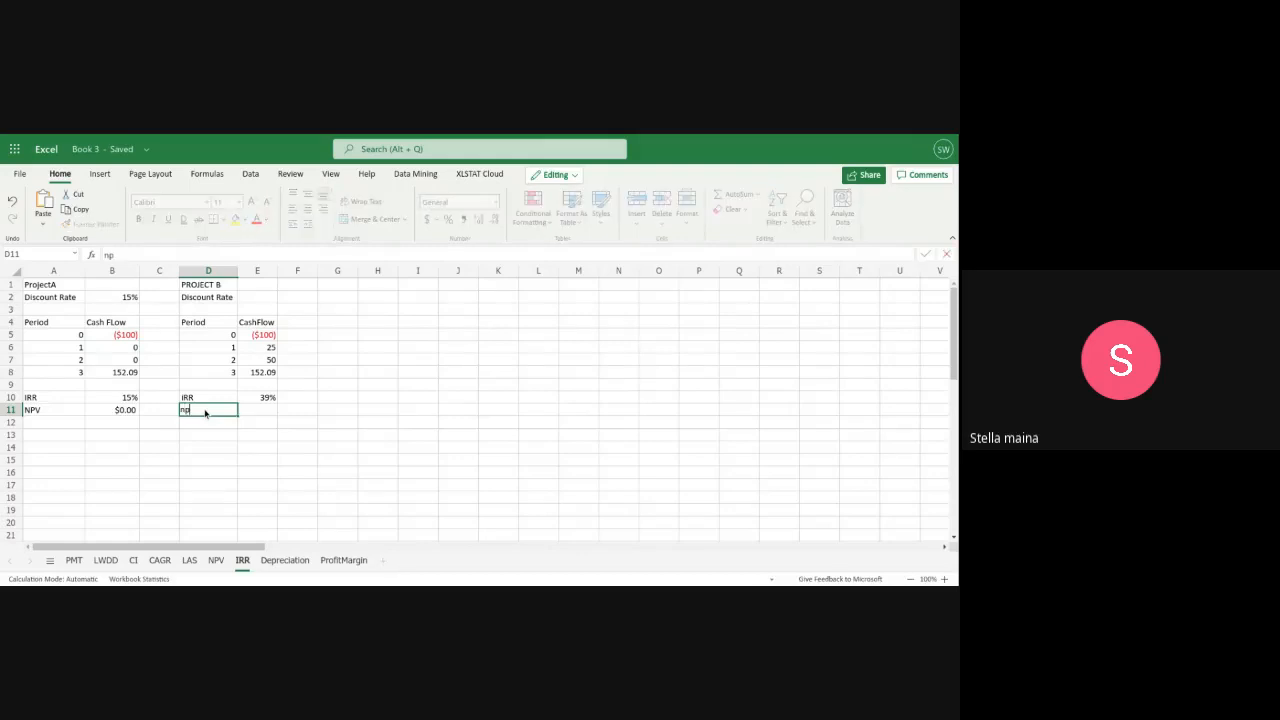
pyautogui.press('BackSpace')
pyautogui.press('BackSpace')
pyautogui.write('NPV')
pyautogui.click(255, 410)
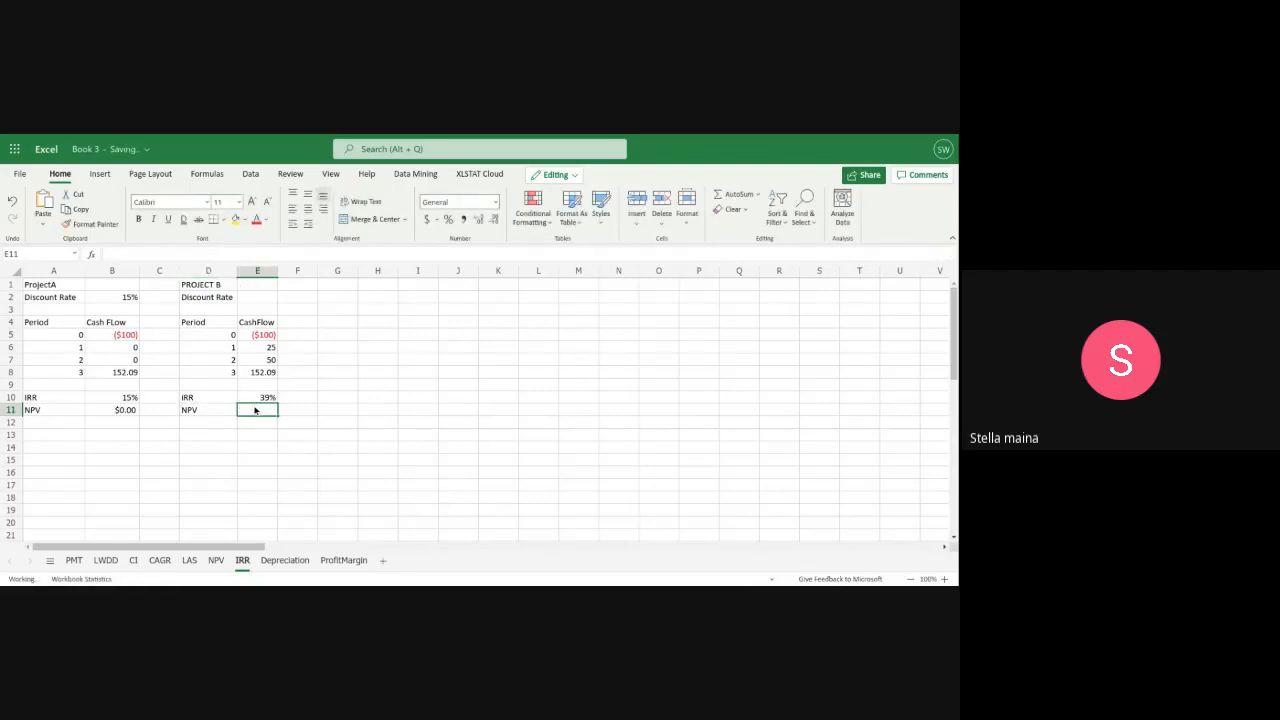
pyautogui.write('=')
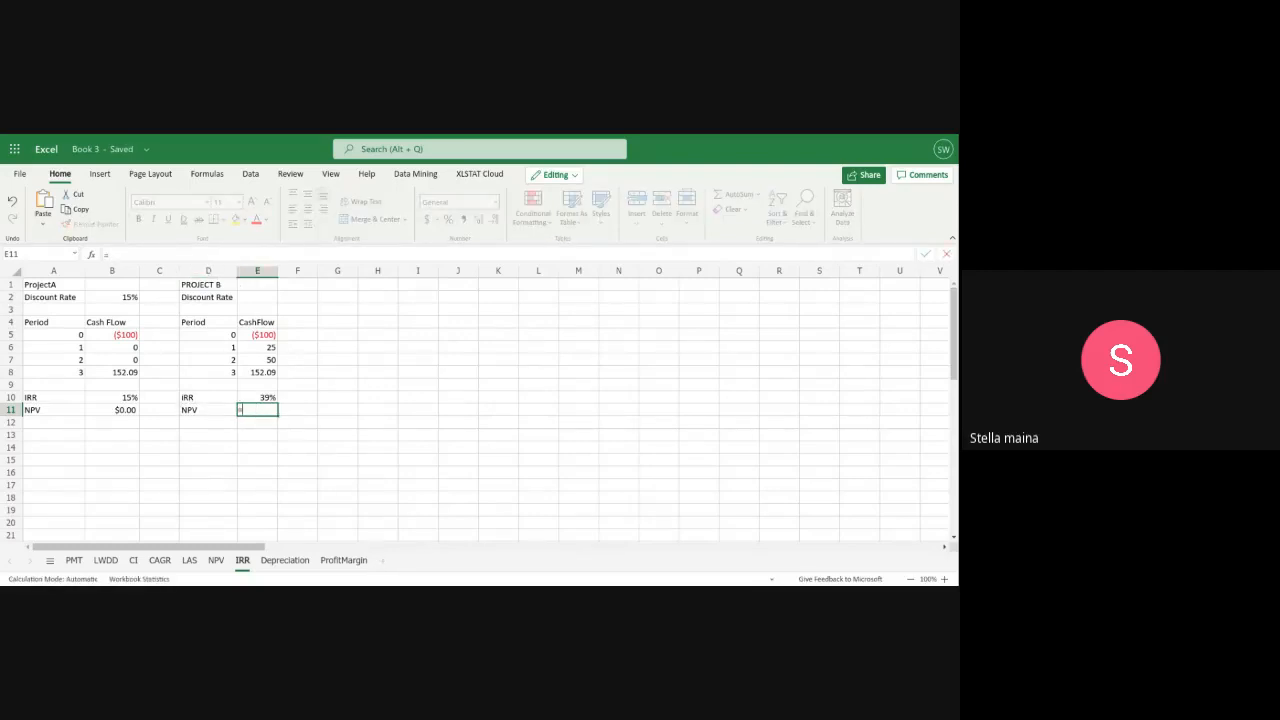
pyautogui.click(254, 298)
pyautogui.click(289, 410)
pyautogui.press('Return')
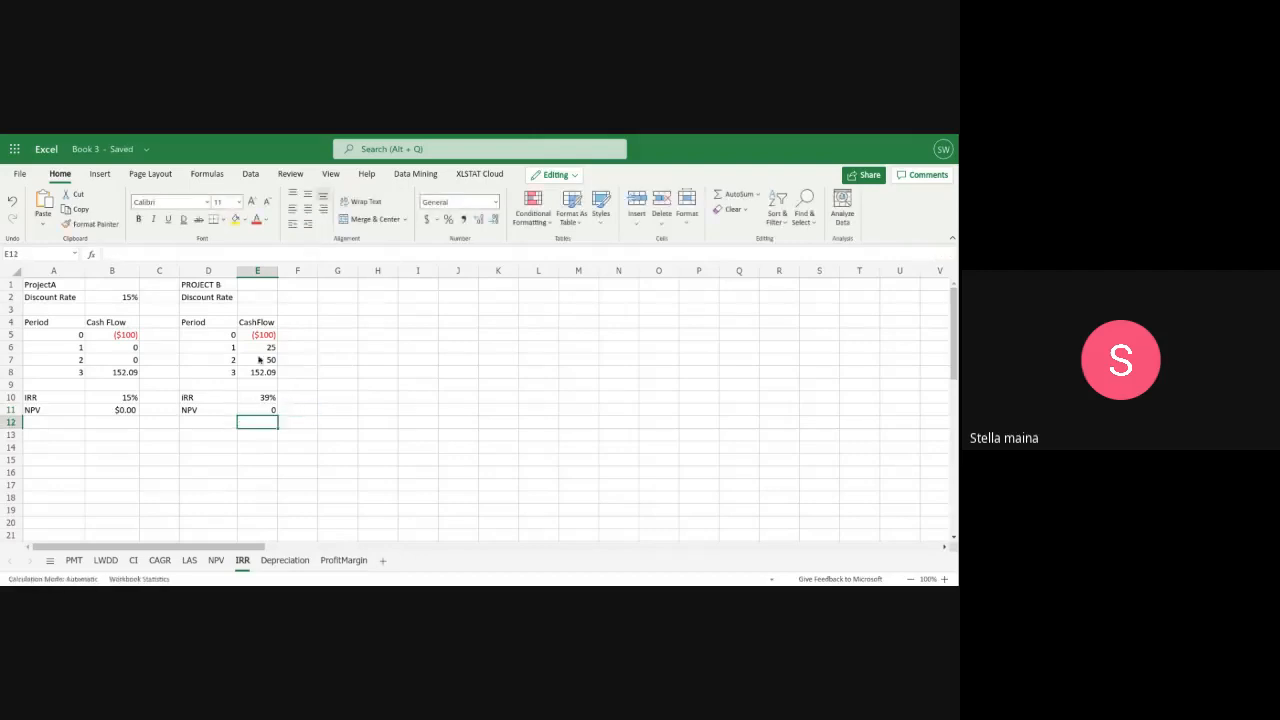
# Set Project B's discount rate in E2 to 39%
pyautogui.click(255, 298)
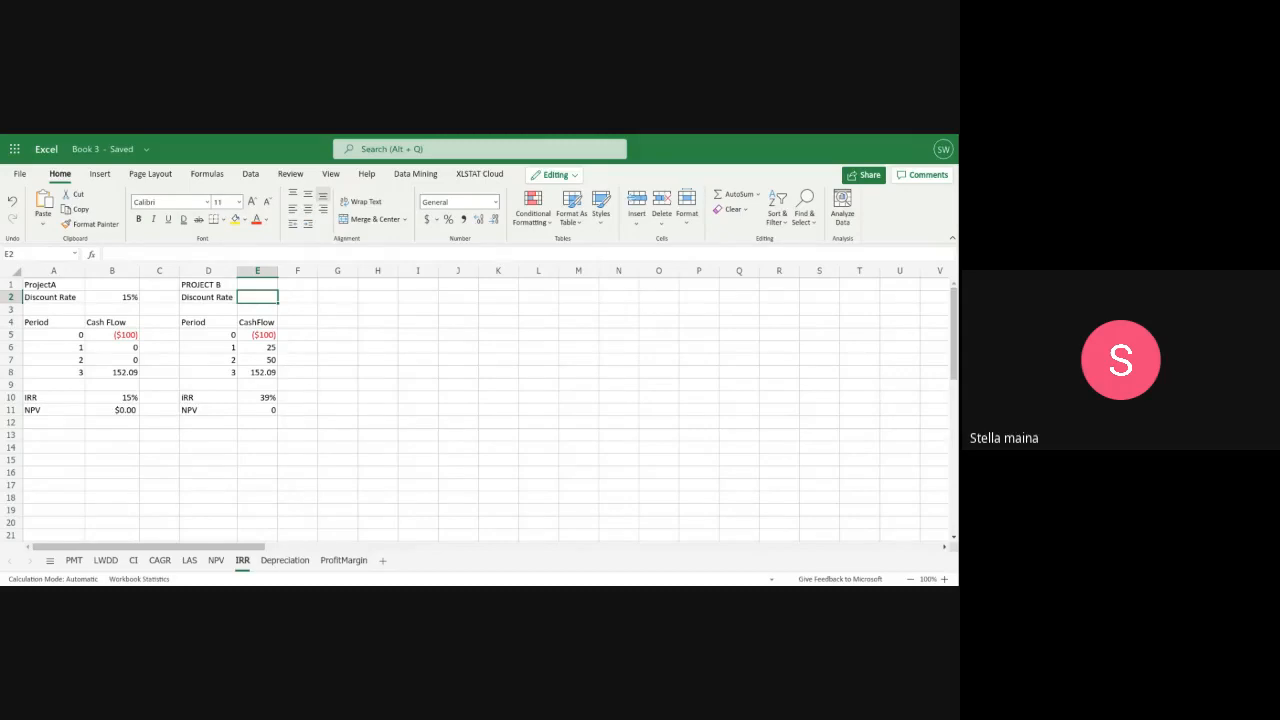
pyautogui.write('39%')
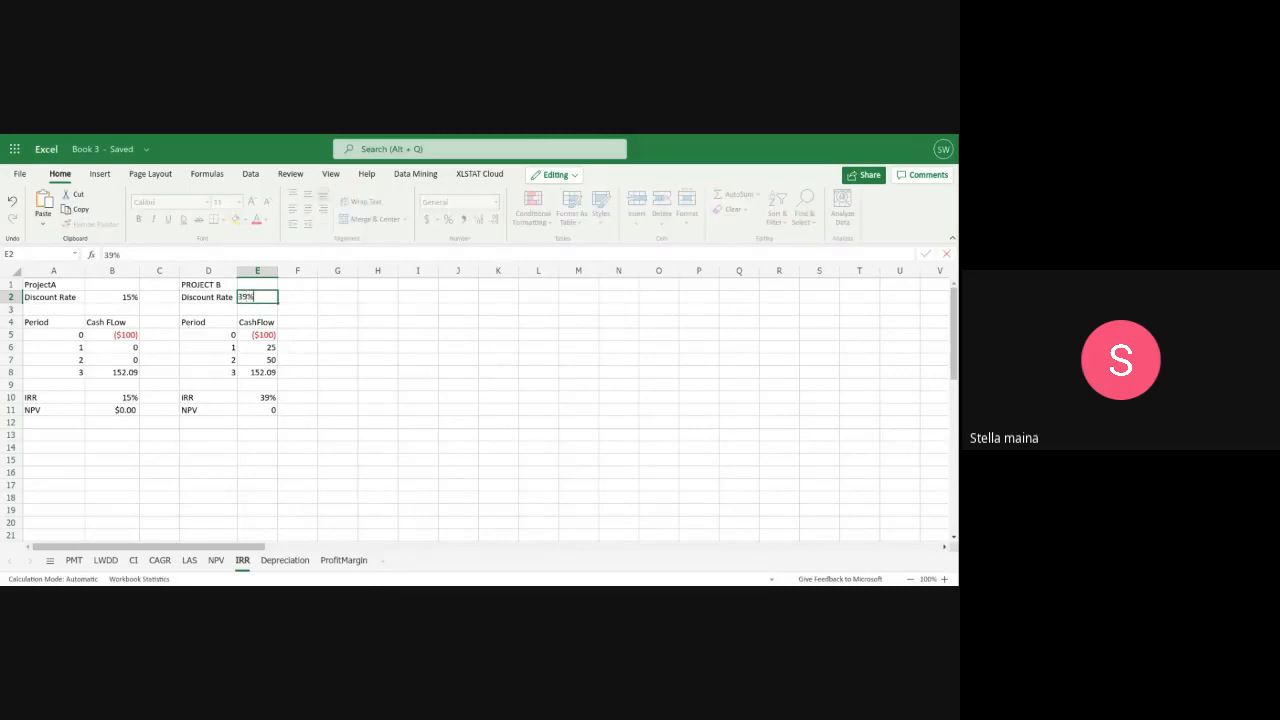
# Replace the formula in E11 with =NPV(E2,E6:E8)+E5 to calculate Project B's net present value
pyautogui.doubleClick(250, 411)
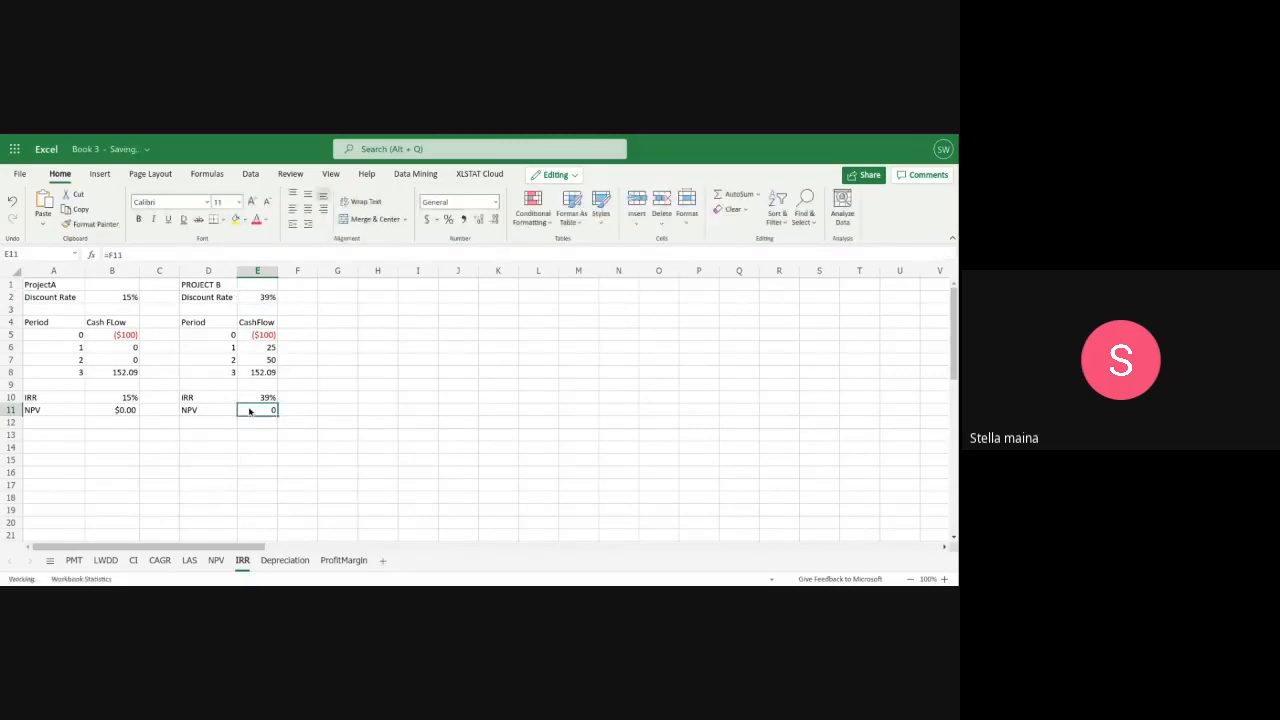
pyautogui.press('BackSpace')
pyautogui.press('BackSpace')
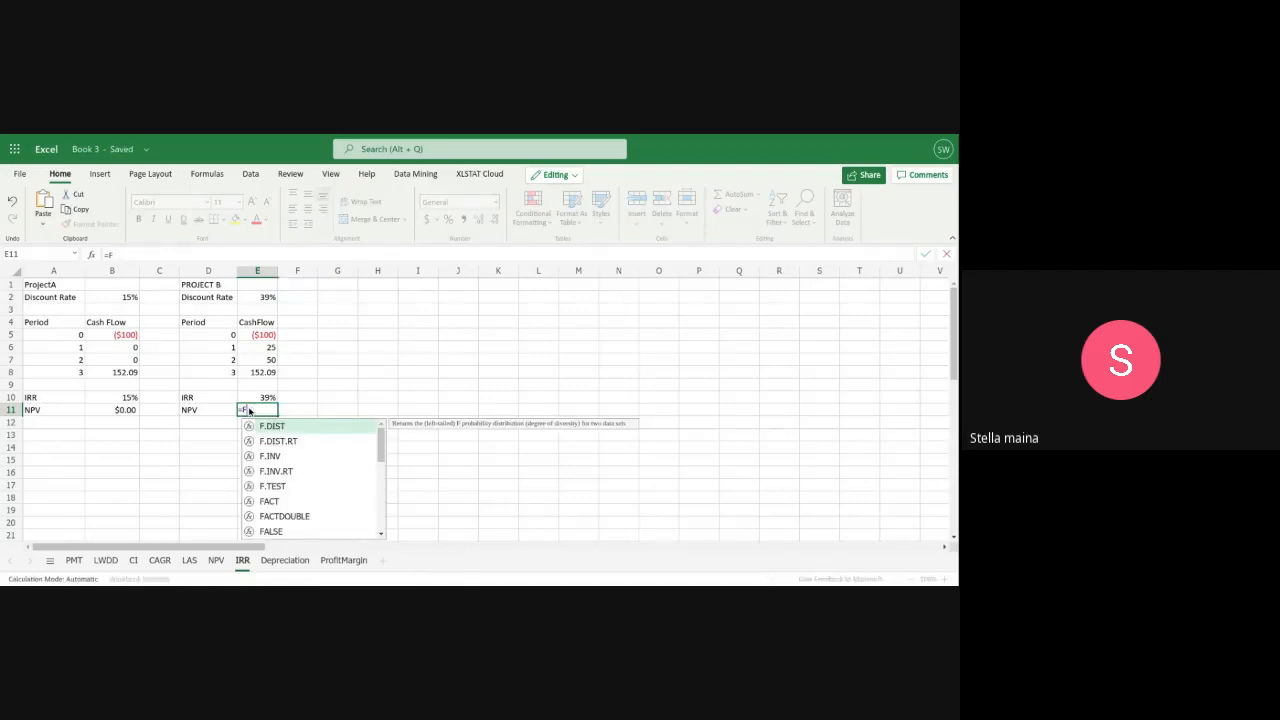
pyautogui.press('BackSpace')
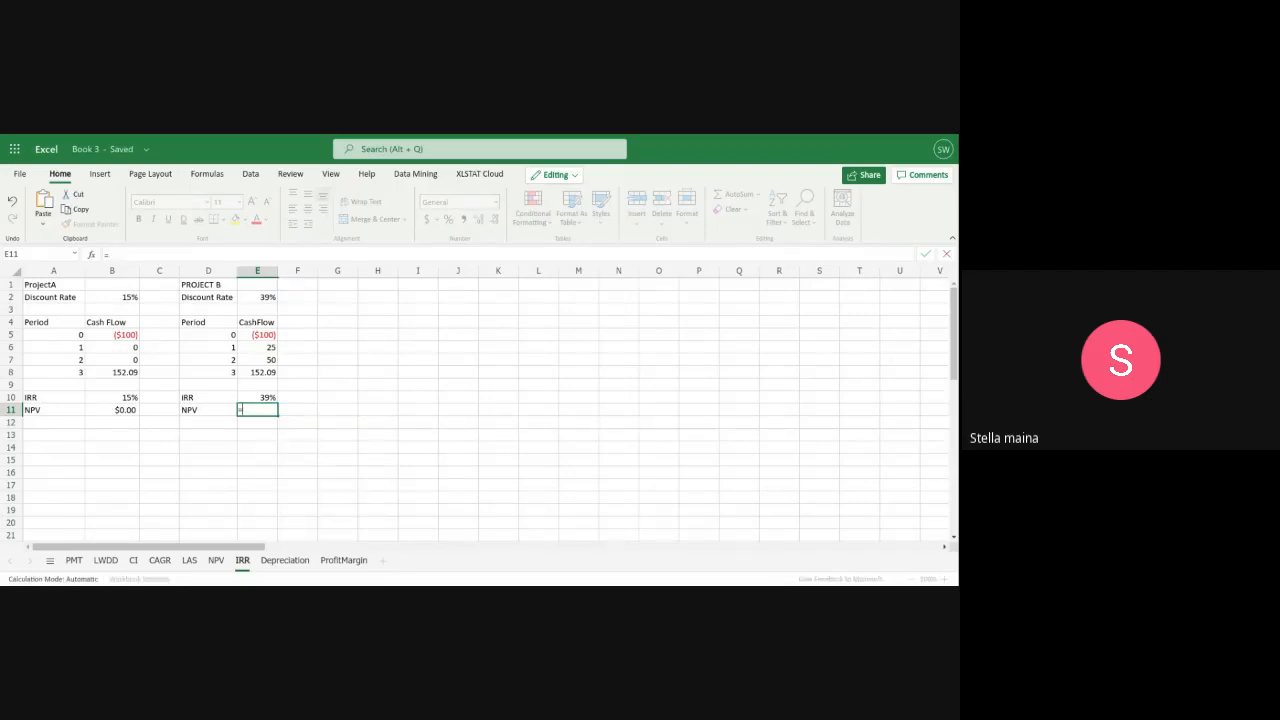
pyautogui.write('P')
pyautogui.press('BackSpace')
pyautogui.write('NPV')
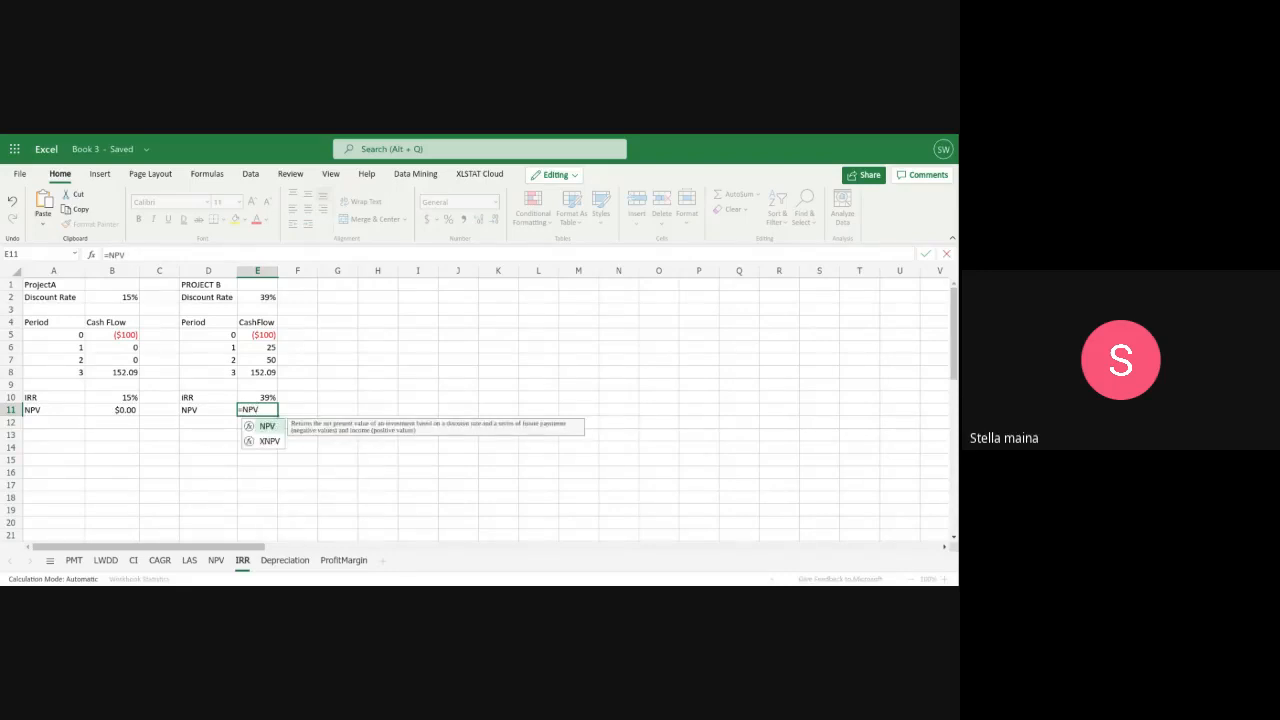
pyautogui.write('(')
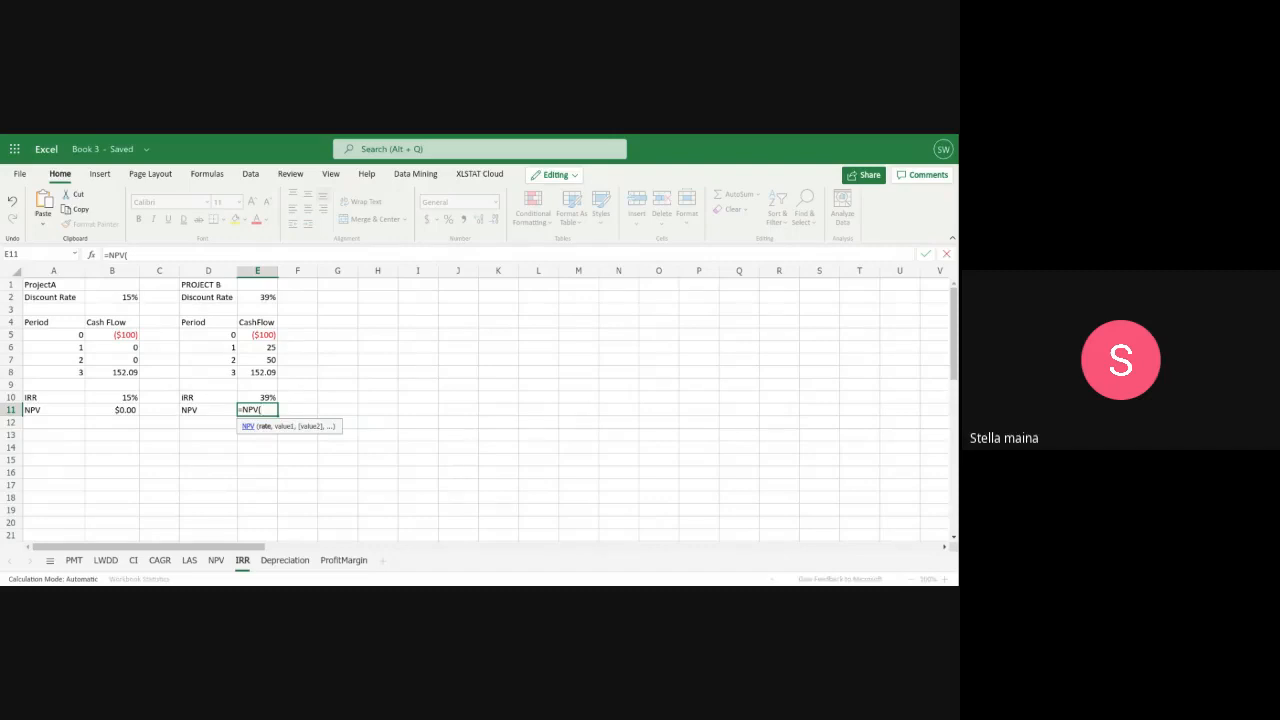
pyautogui.write('E2,')
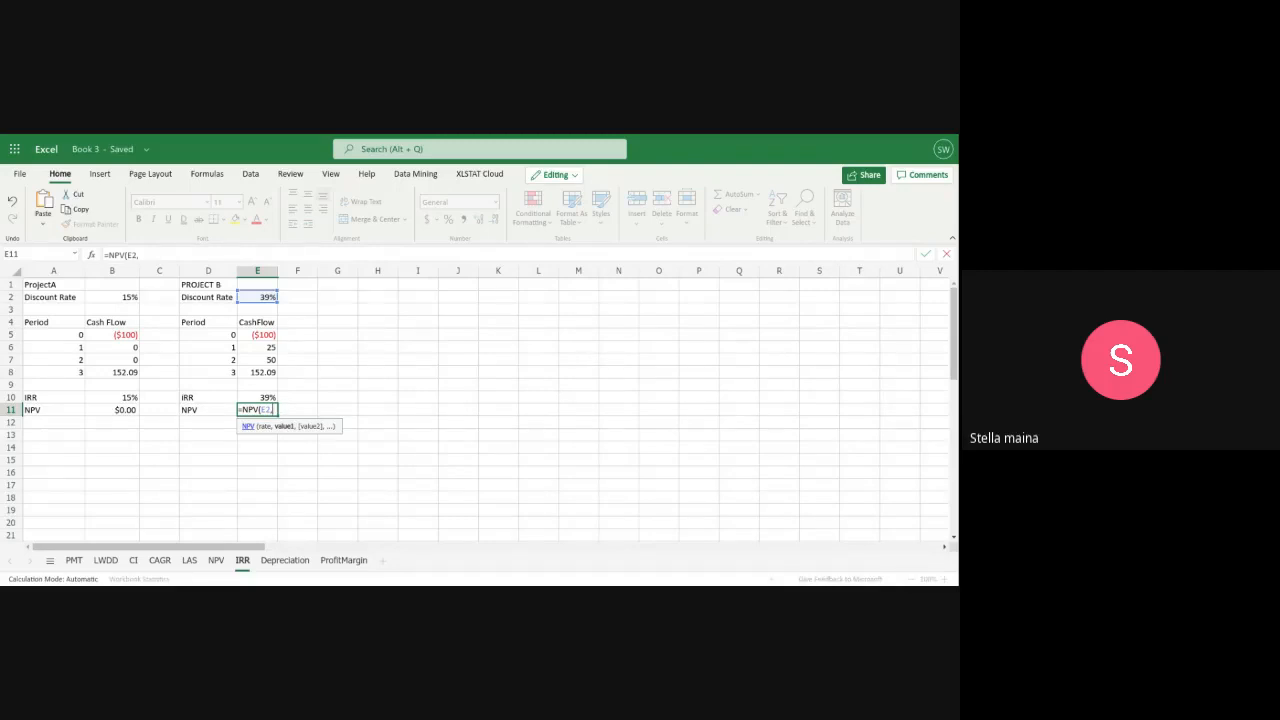
pyautogui.write('E6:')
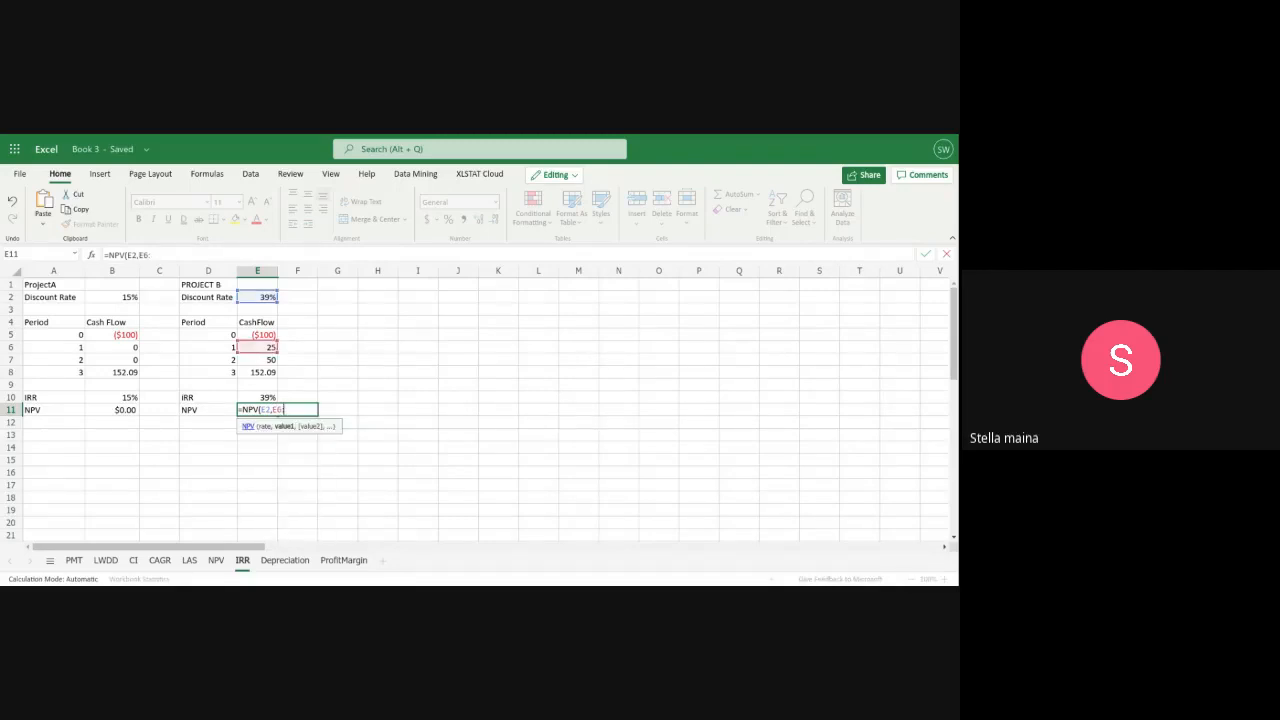
pyautogui.write('E8')
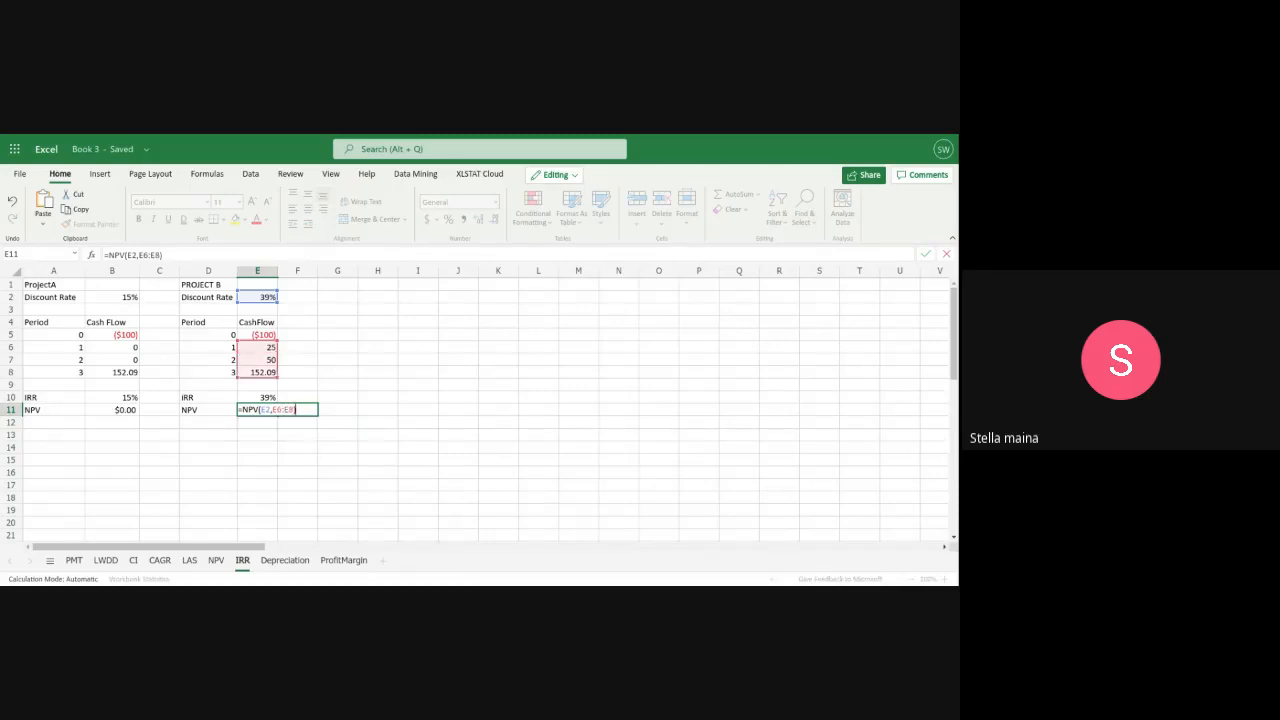
pyautogui.write(')+E5')
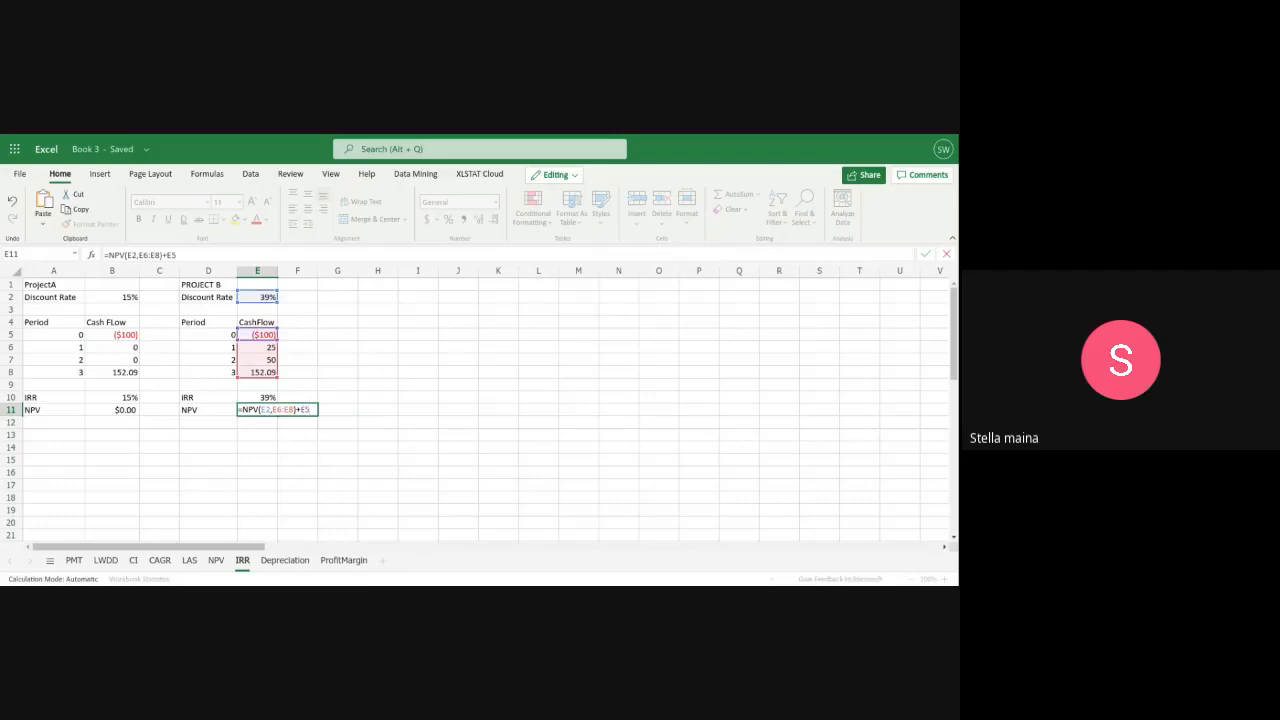
pyautogui.press('Return')
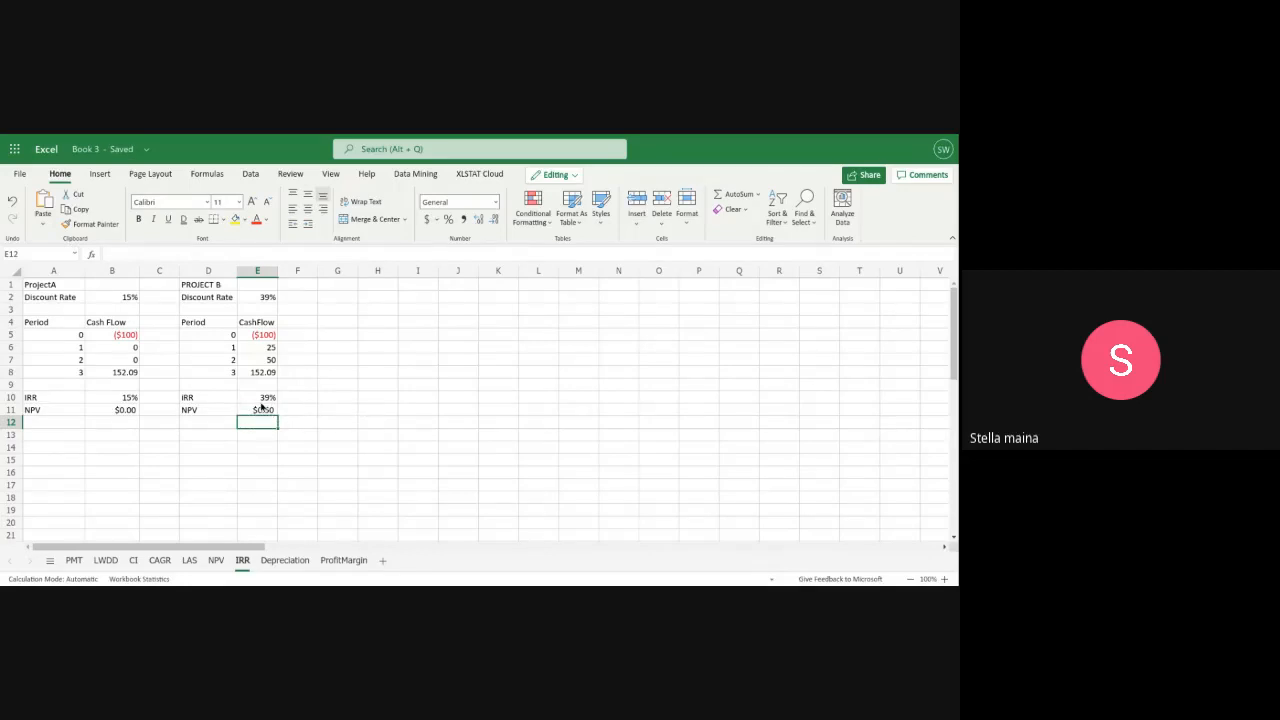
# Review Project B's IRR formula in E10 and the cell references of its NPV formula in E11
pyautogui.click(260, 402)
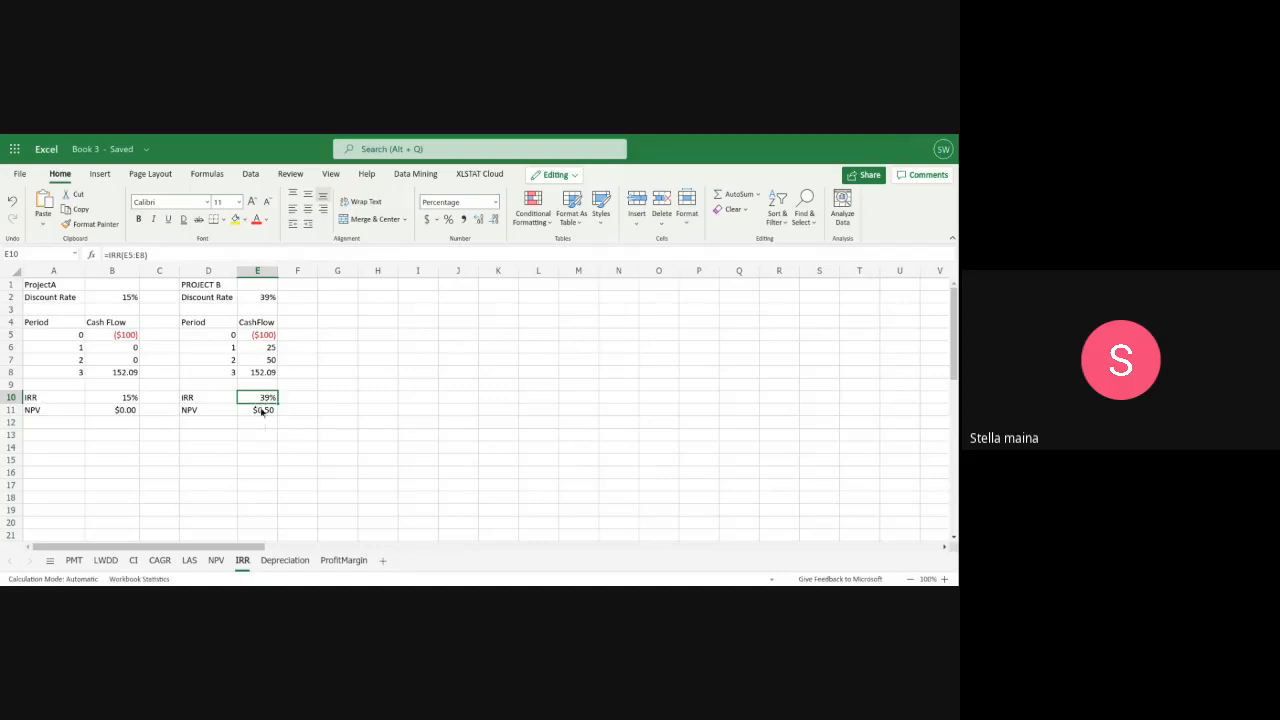
pyautogui.doubleClick(262, 410)
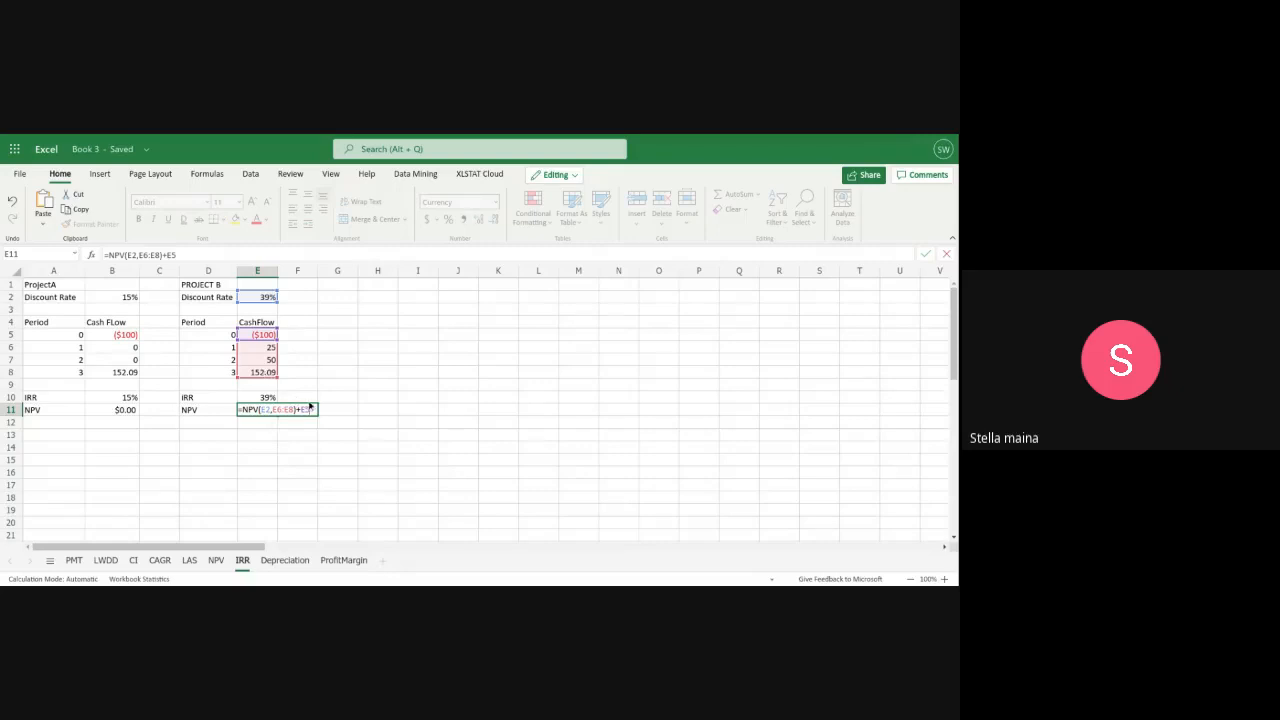
pyautogui.press('Return')
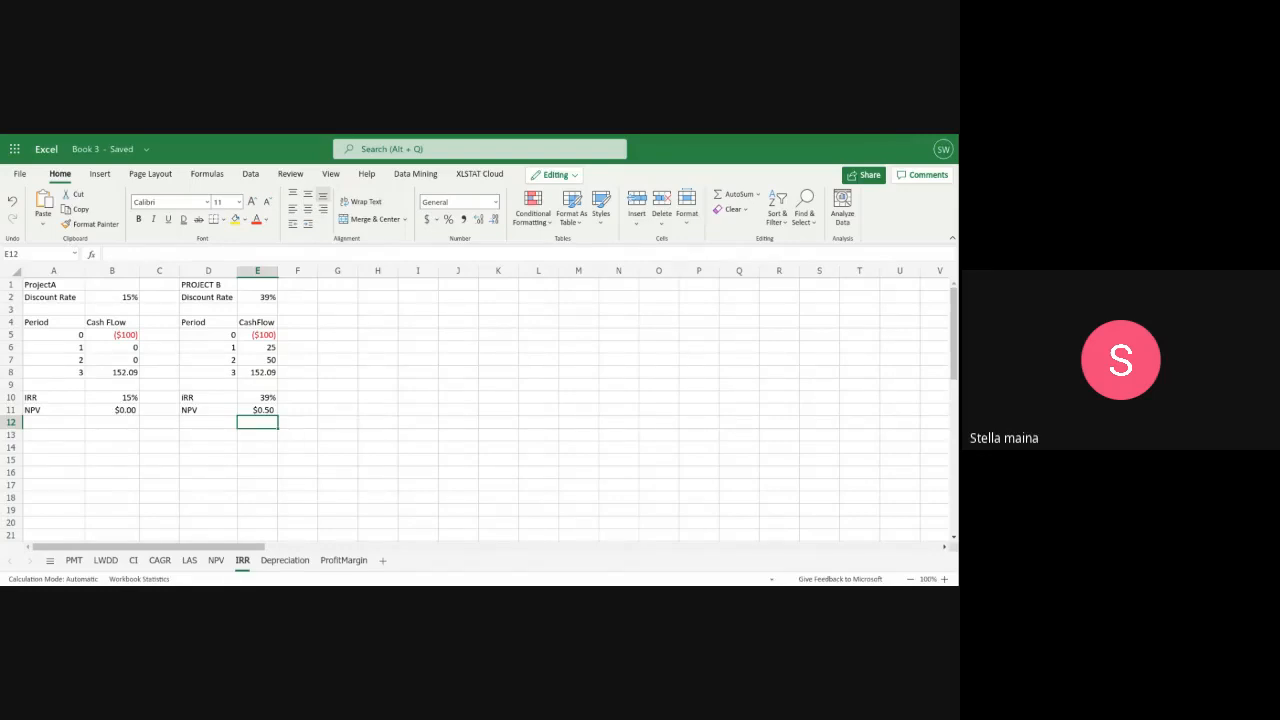
# Set Project B's discount rate in E2 to 10%
pyautogui.click(269, 300)
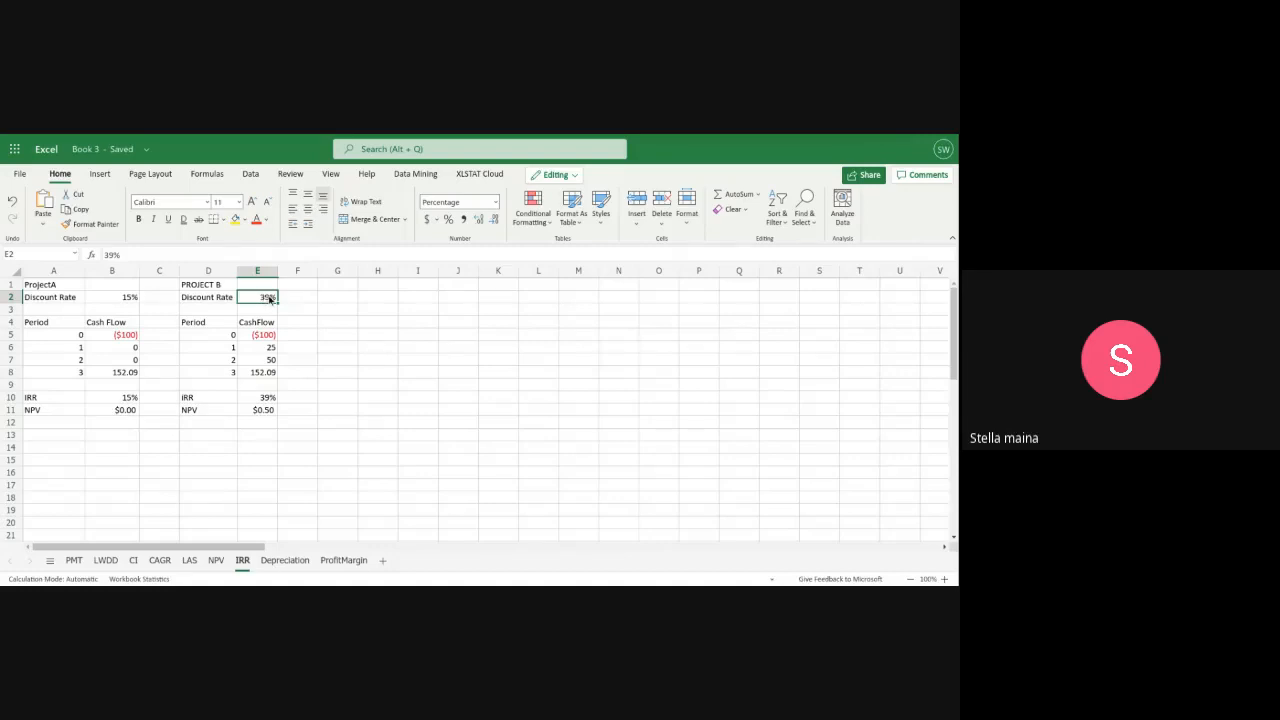
pyautogui.doubleClick(269, 299)
pyautogui.press('BackSpace')
pyautogui.press('BackSpace')
pyautogui.press('BackSpace')
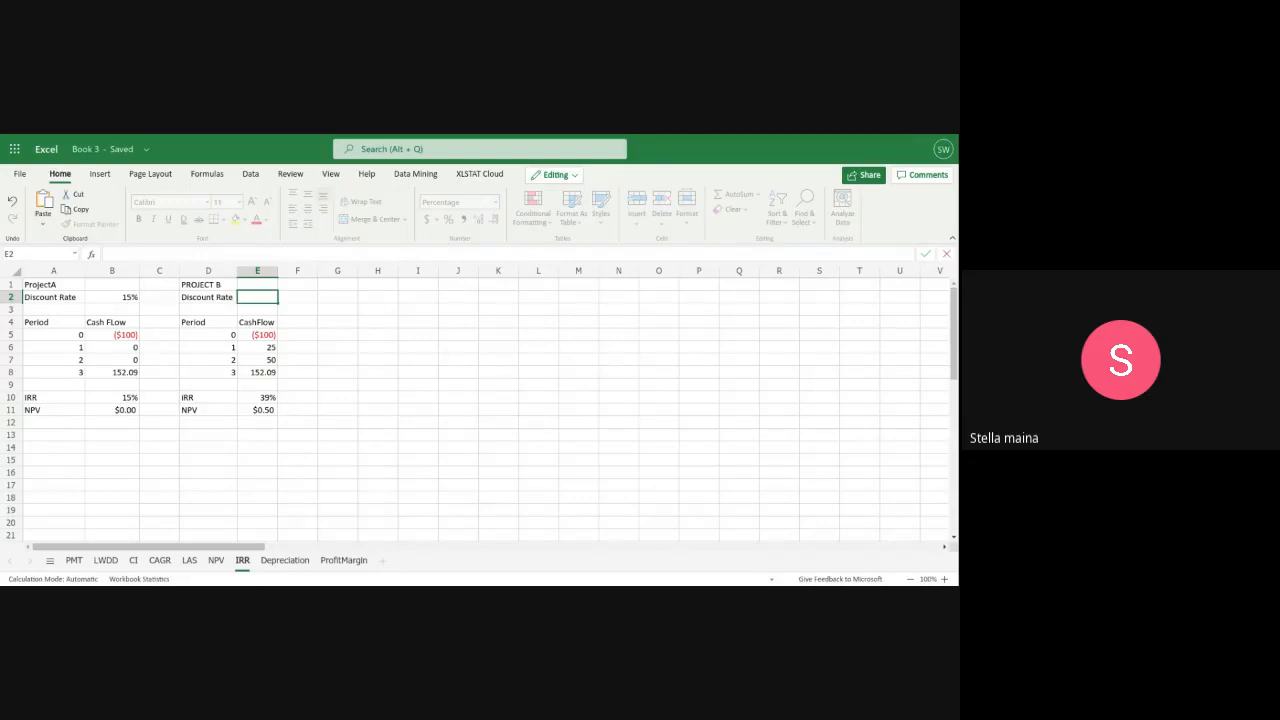
pyautogui.write('10%')
pyautogui.click(310, 342)
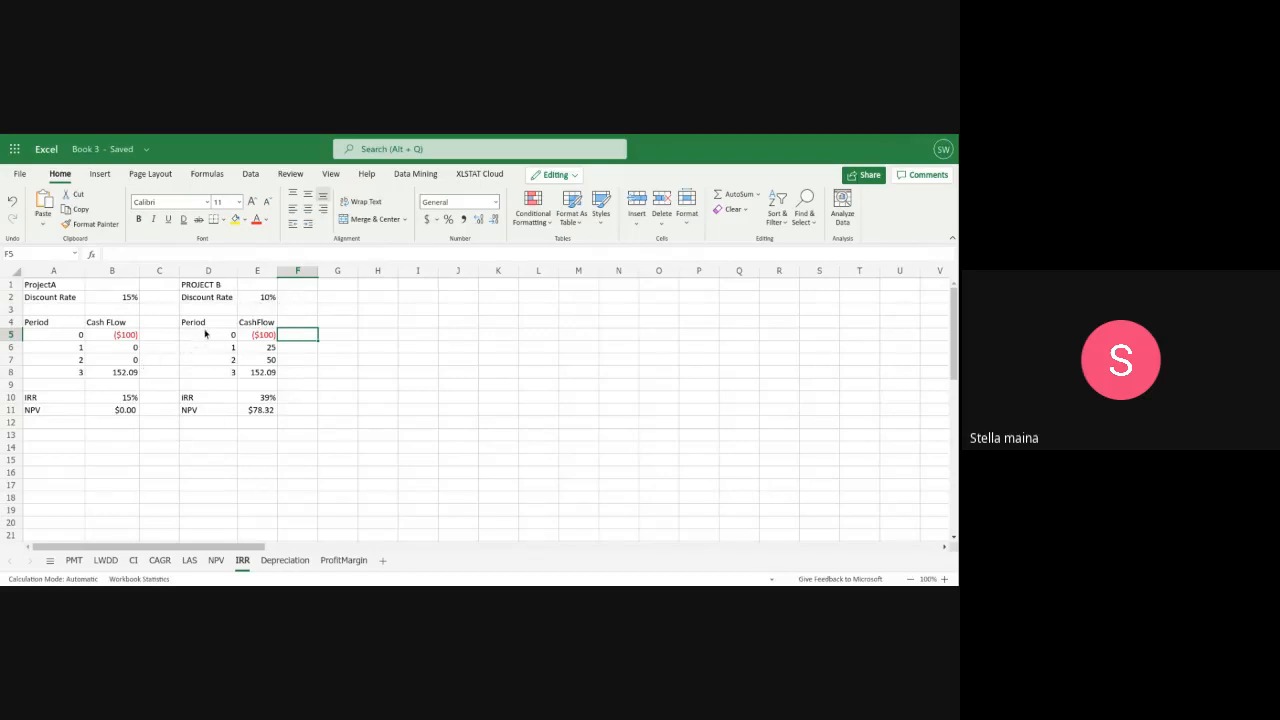
# Compare Project B's internal rate of return in E10 with Project A's in B10
pyautogui.click(266, 399)
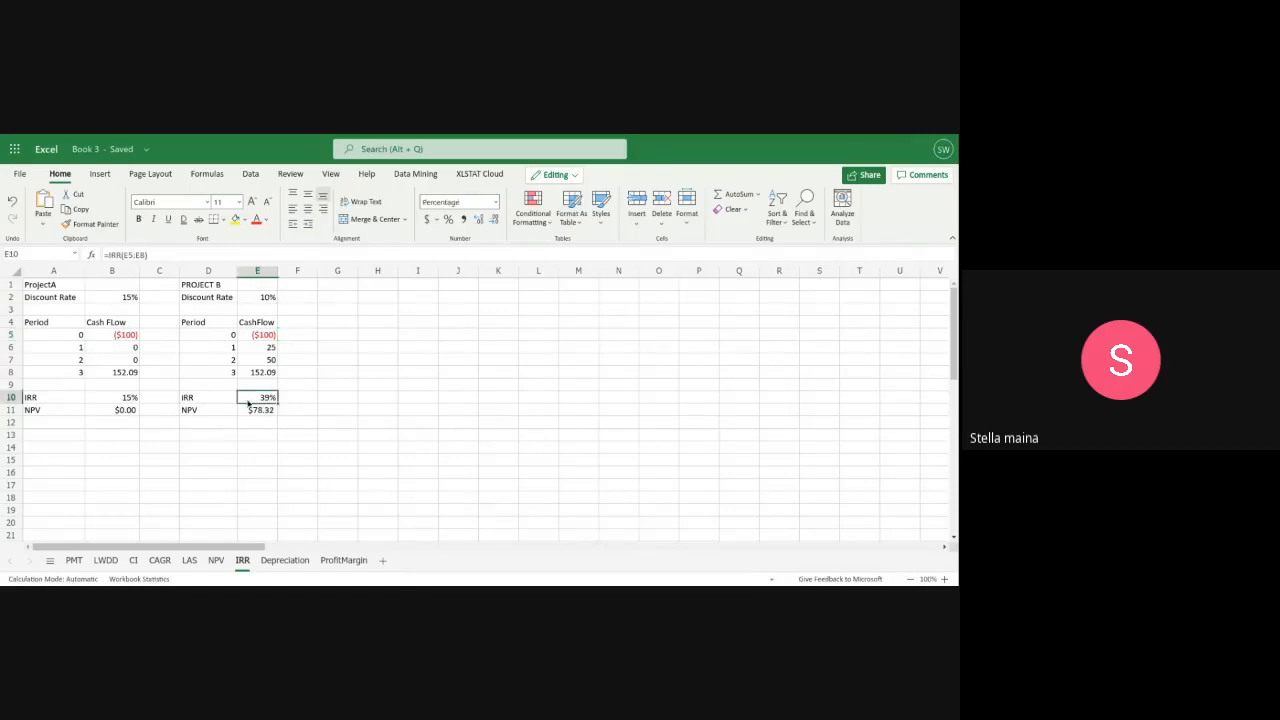
pyautogui.click(118, 399)
pyautogui.click(270, 400)
pyautogui.click(115, 400)
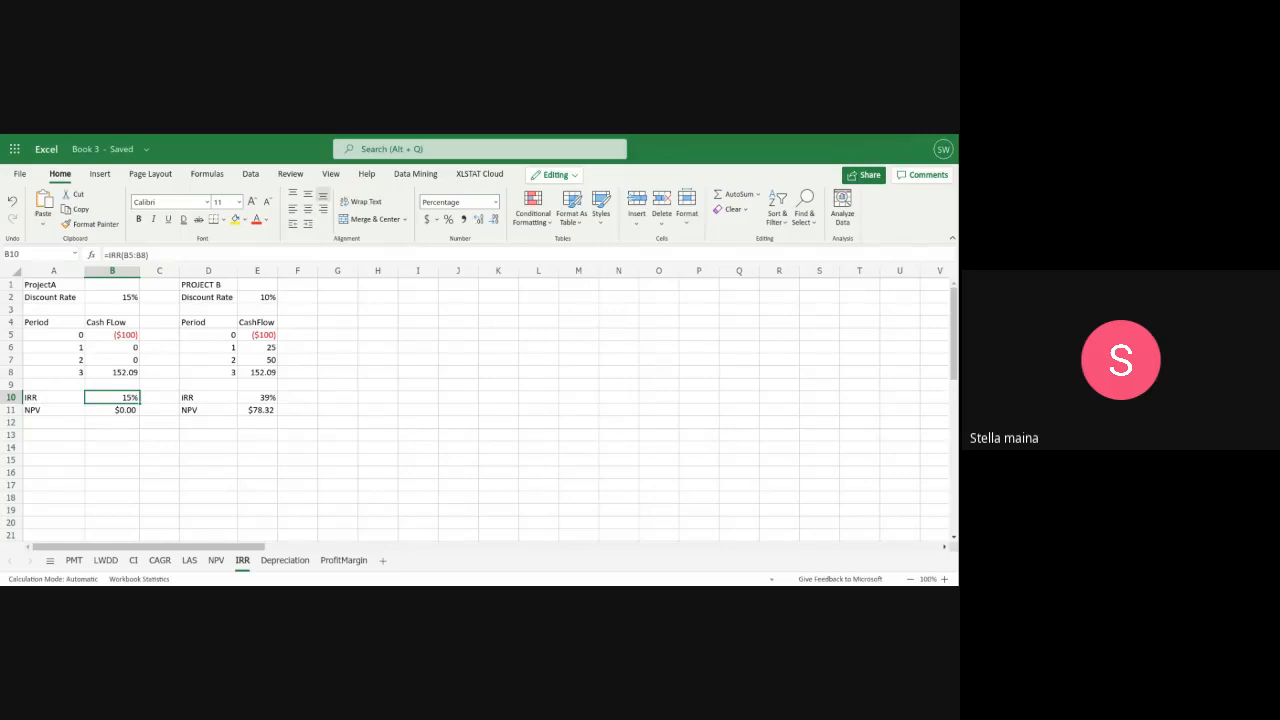
# Start a third project table with the title Project X in G1 and the label Discount Rate in G2
pyautogui.click(337, 288)
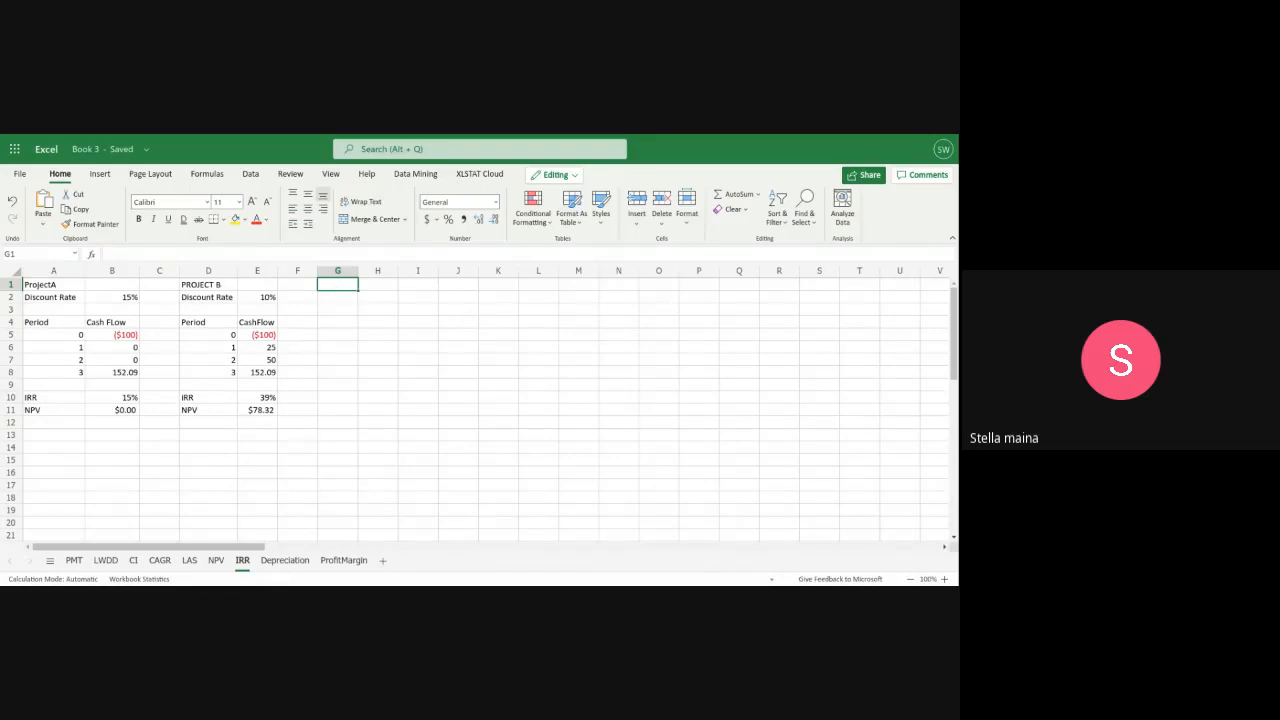
pyautogui.write('Prok')
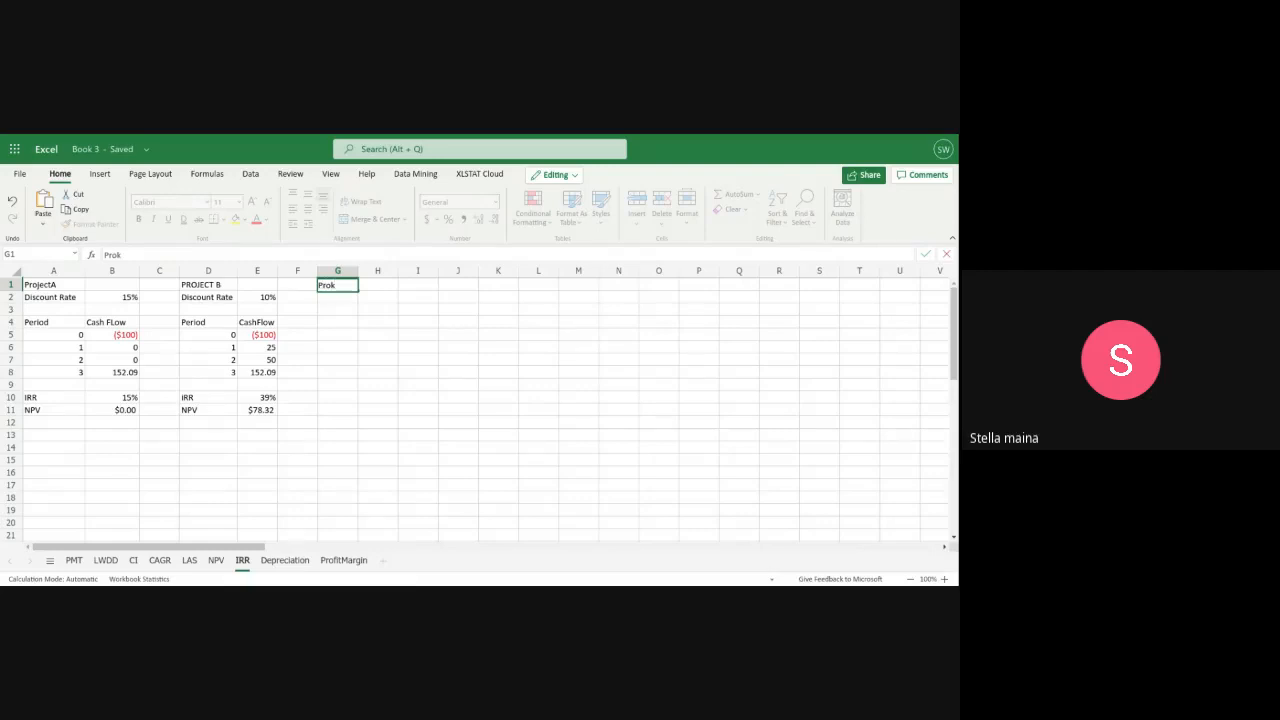
pyautogui.press('BackSpace')
pyautogui.write('ject X')
pyautogui.click(340, 297)
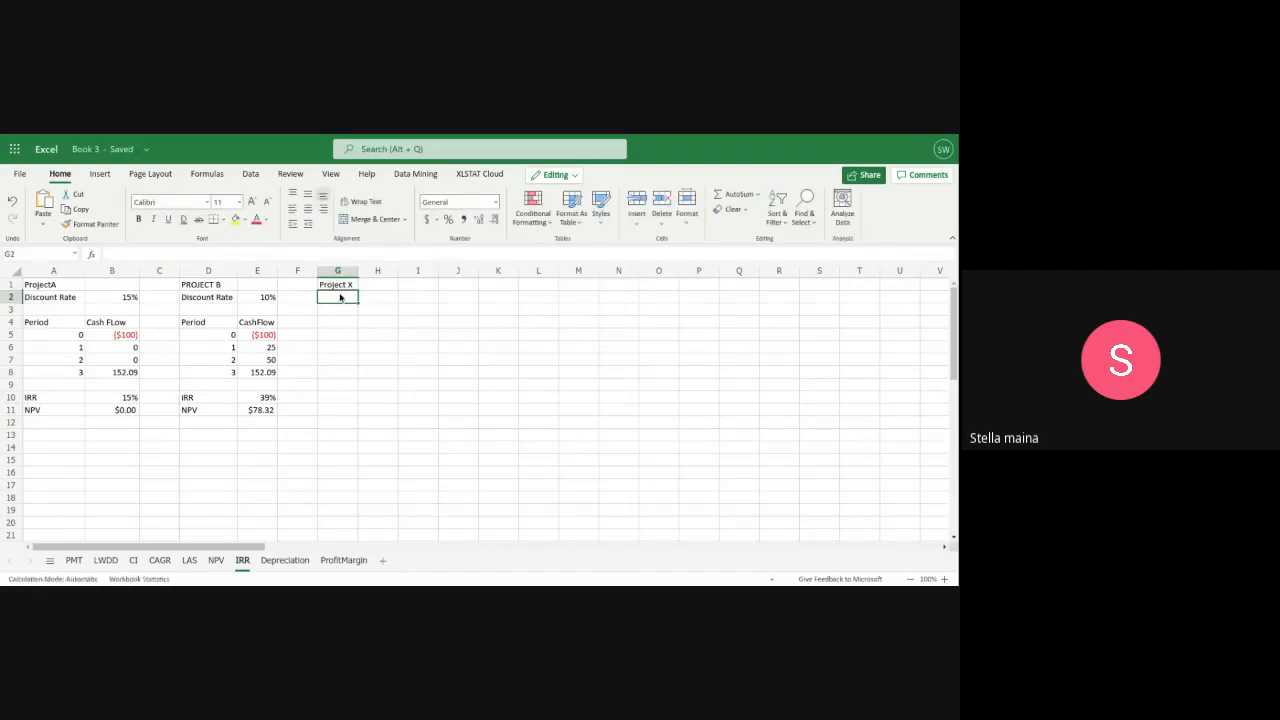
pyautogui.write('Discount')
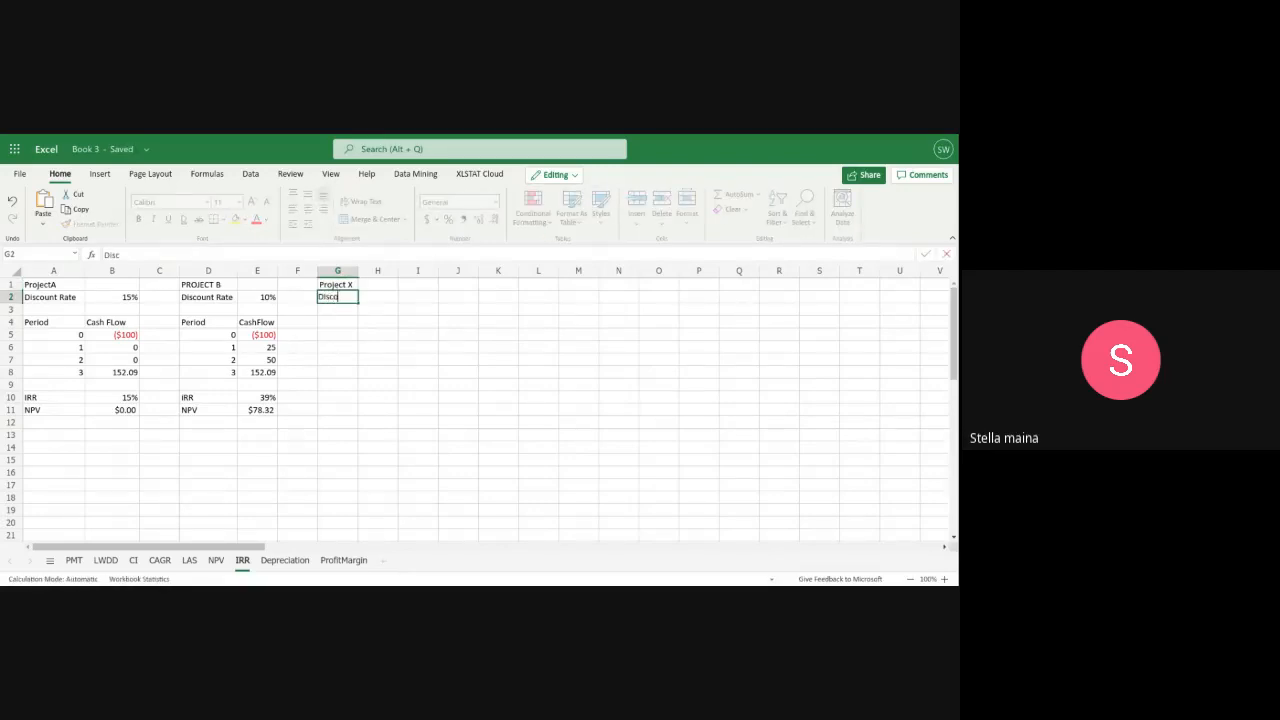
pyautogui.write(' Rate')
# Add the headers Period in G4 and CashFlow in H4, and widen column G to fit its labels
pyautogui.click(338, 321)
pyautogui.write('P')
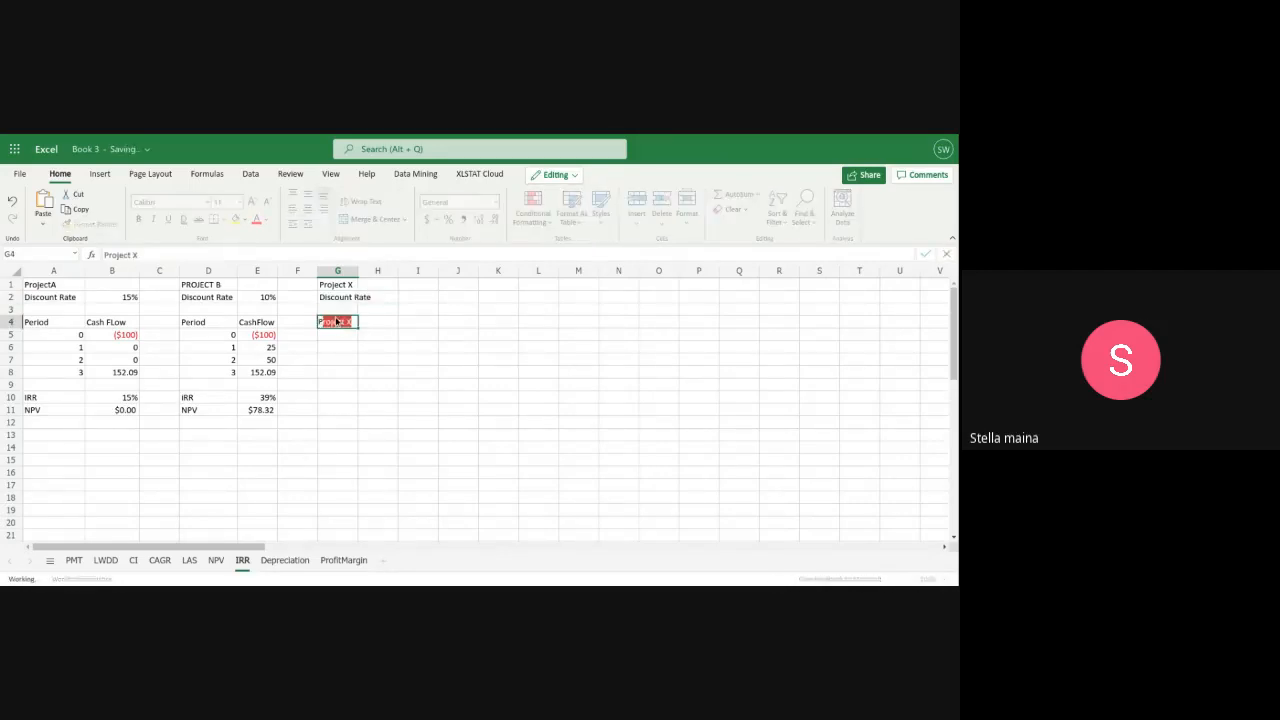
pyautogui.write('eriod')
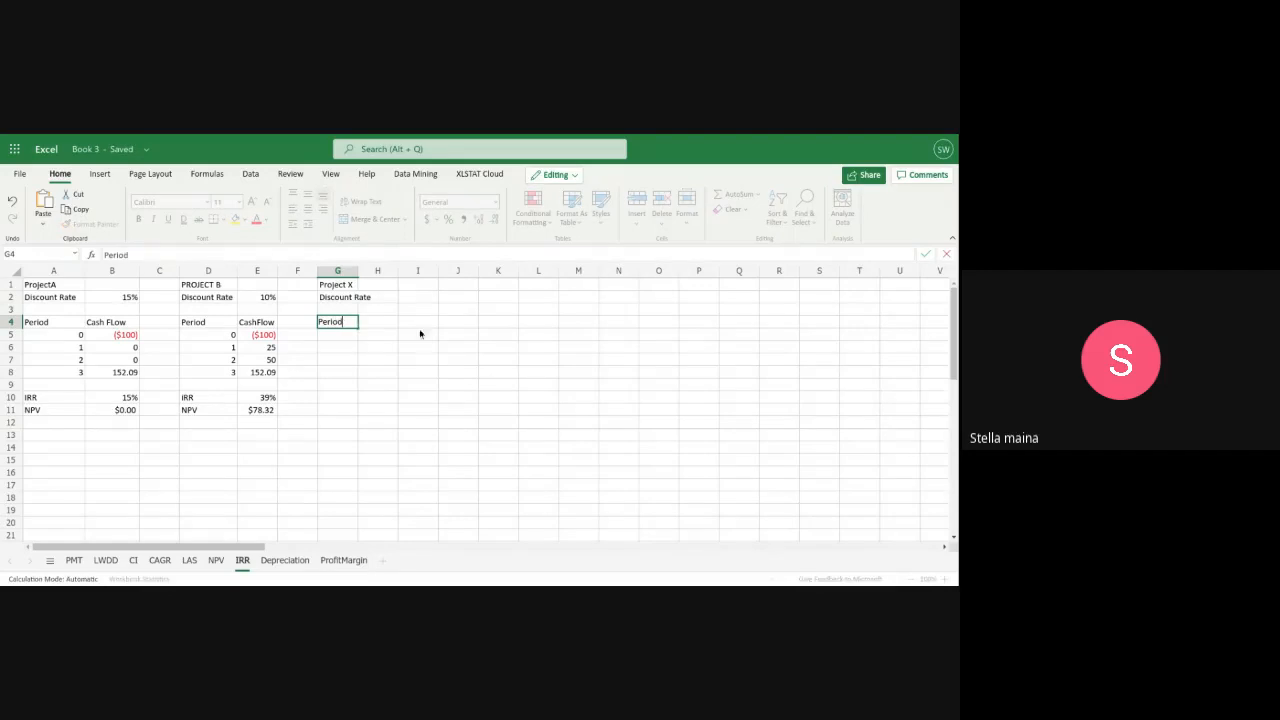
pyautogui.click(379, 324)
pyautogui.write('C')
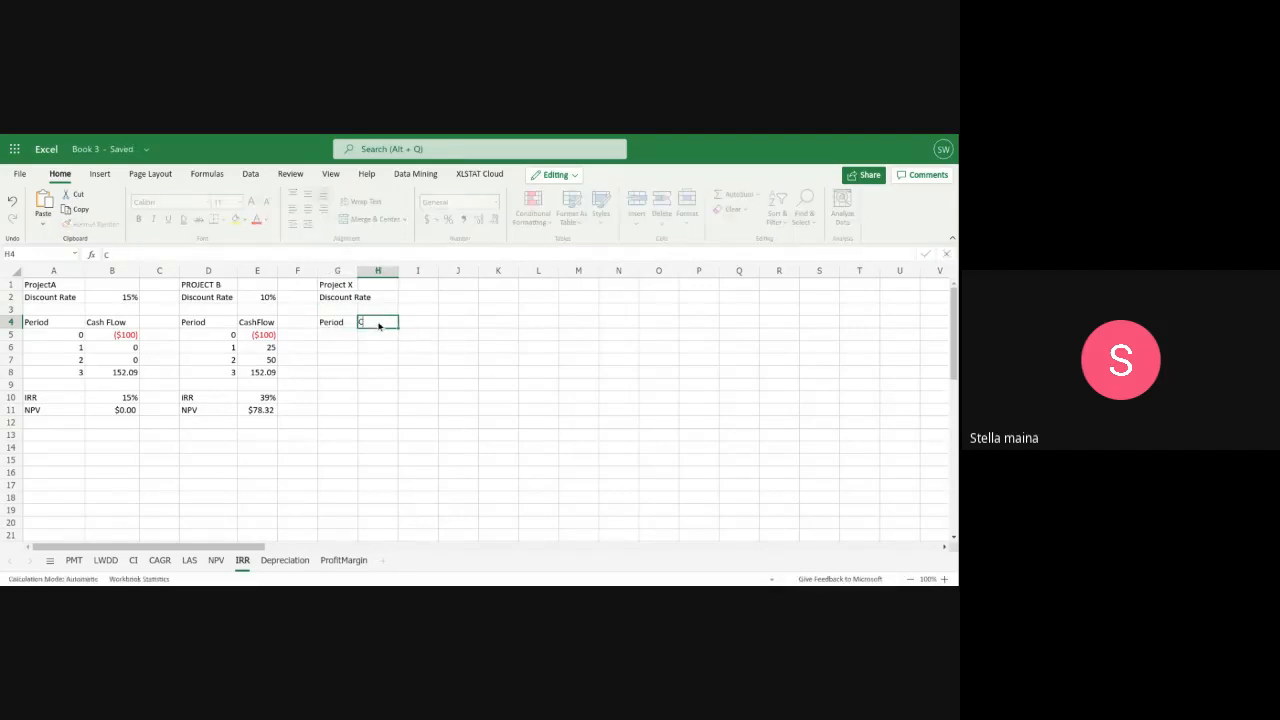
pyautogui.write('ashFlow')
pyautogui.click(356, 271)
pyautogui.moveTo(358, 274); pyautogui.dragTo(387, 274)
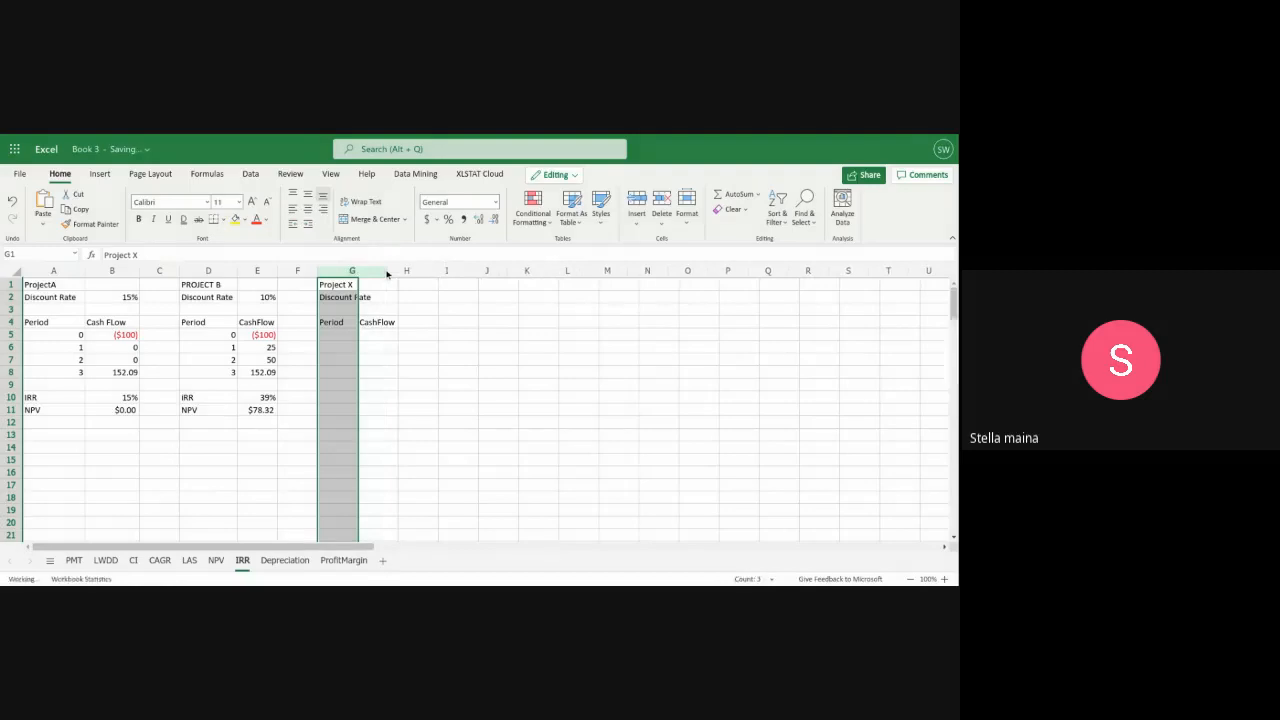
# Fill Project X's periods in G5:G8 with 0, 1, 2 and 3
pyautogui.click(341, 340)
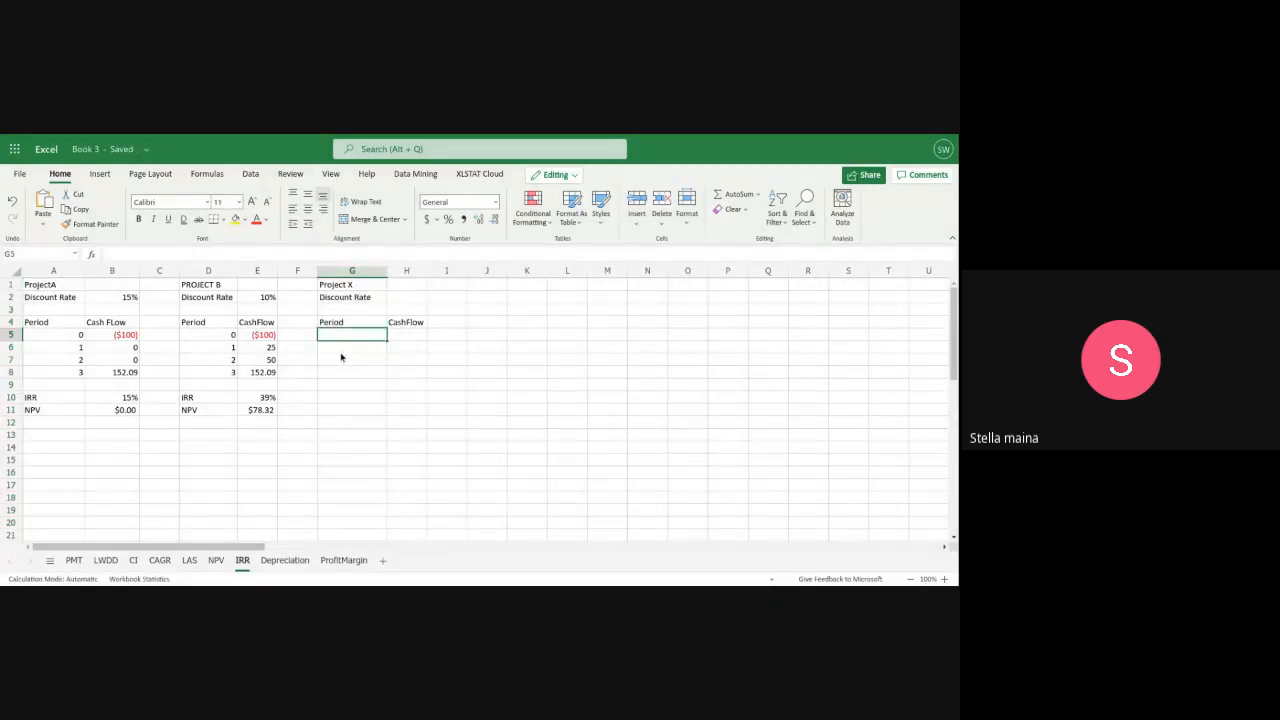
pyautogui.write('0')
pyautogui.press('Return')
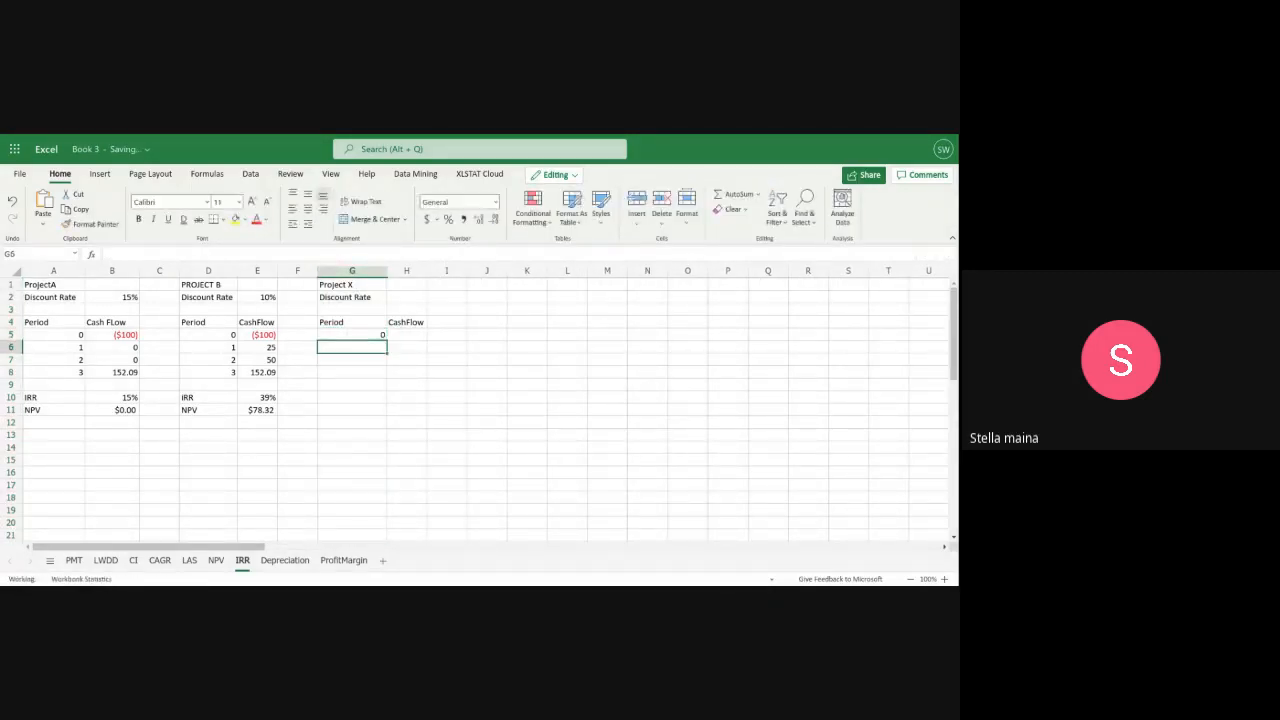
pyautogui.write('1')
pyautogui.press('Return')
pyautogui.write('2')
pyautogui.press('Return')
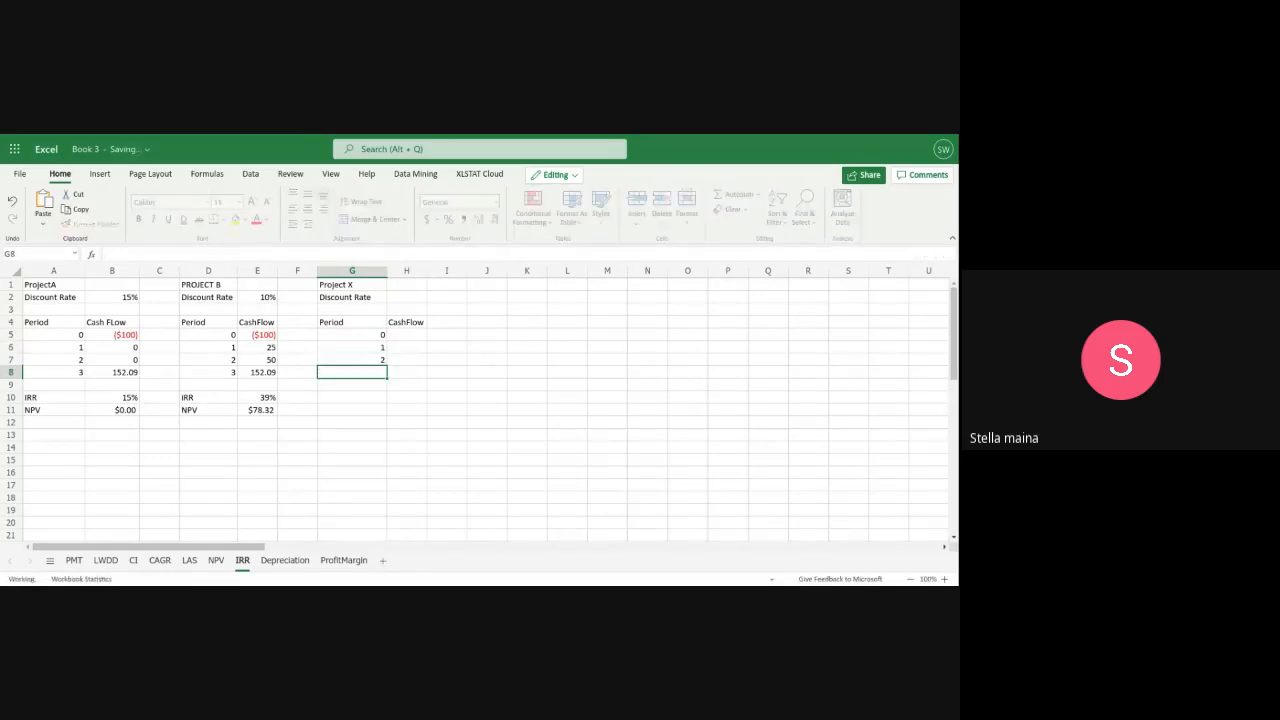
pyautogui.write('3')
pyautogui.press('Return')
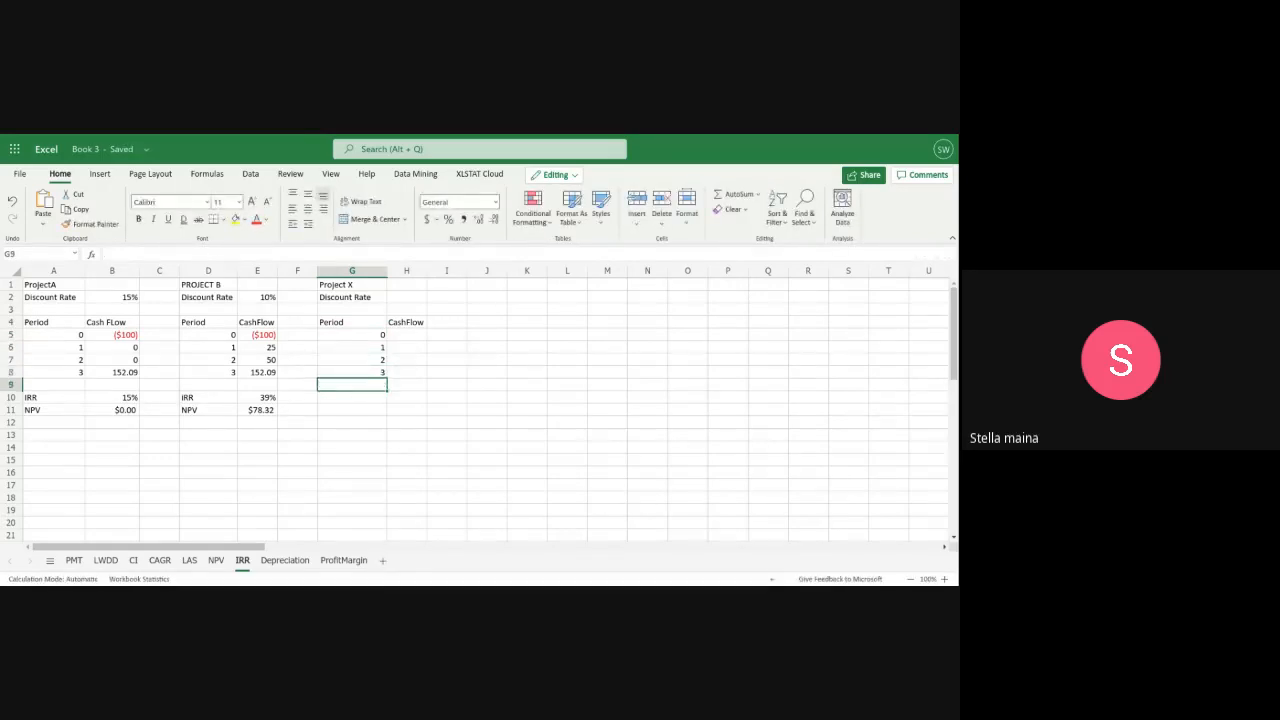
# Enter -100 as Project X's period 0 cash flow in H5
pyautogui.click(399, 334)
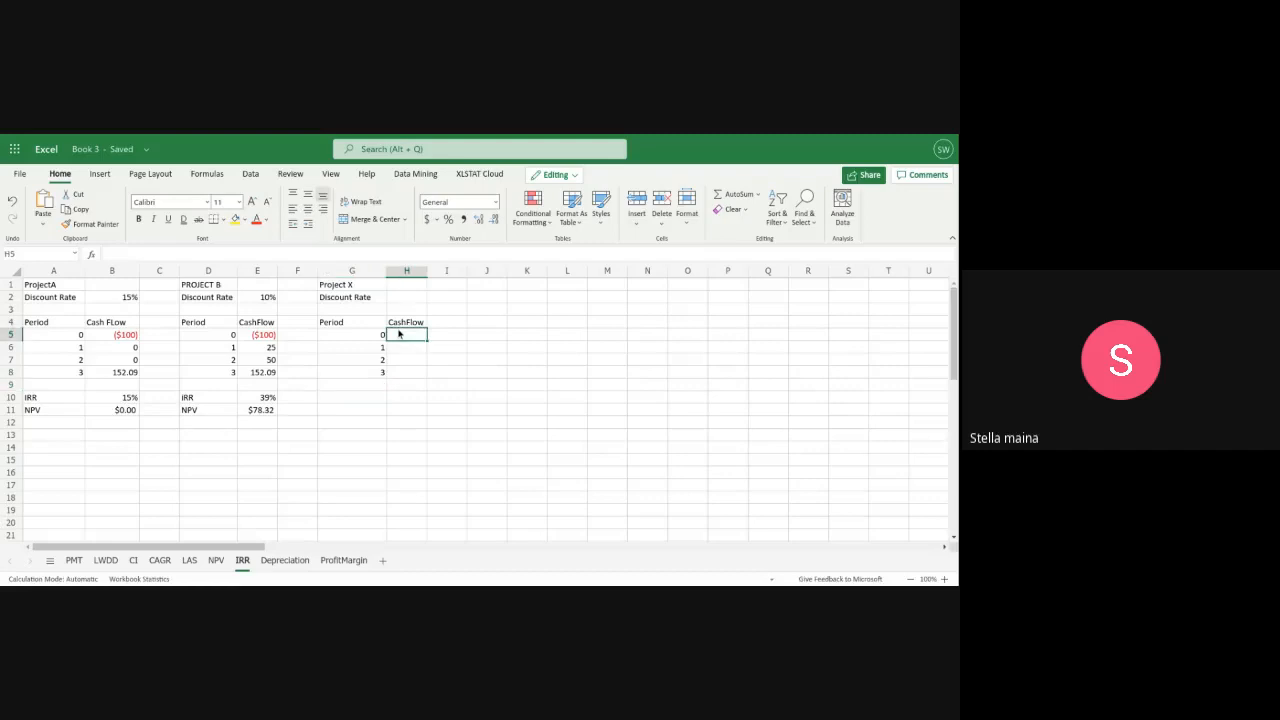
pyautogui.write('-100')
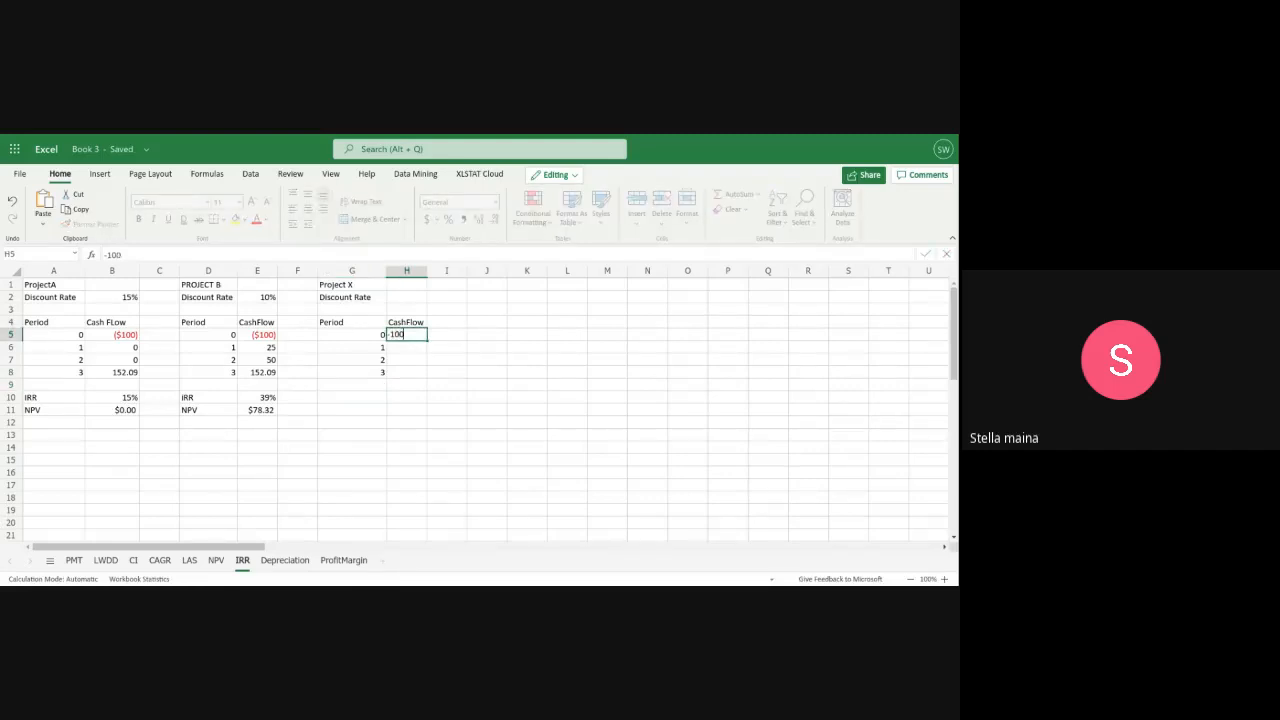
pyautogui.press('Return')
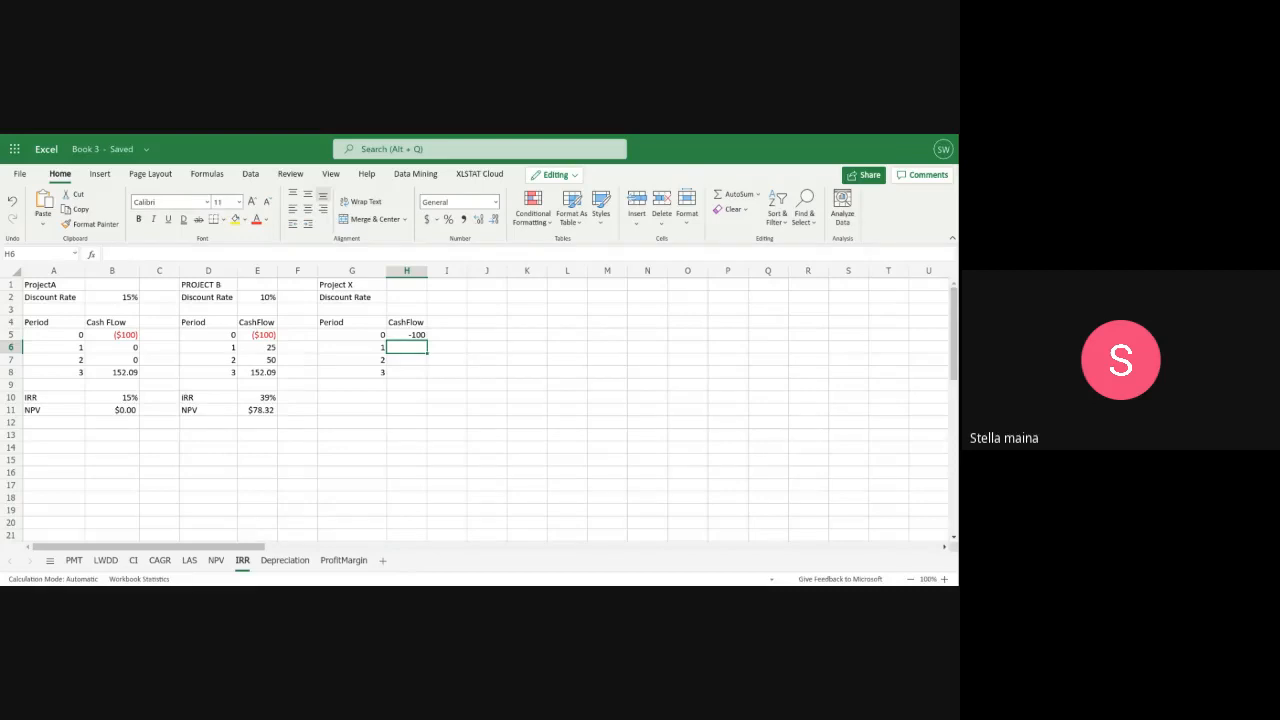
# Replace Project X's period 0 cash flow in H5 with the currency entry ($100)
pyautogui.click(410, 338)
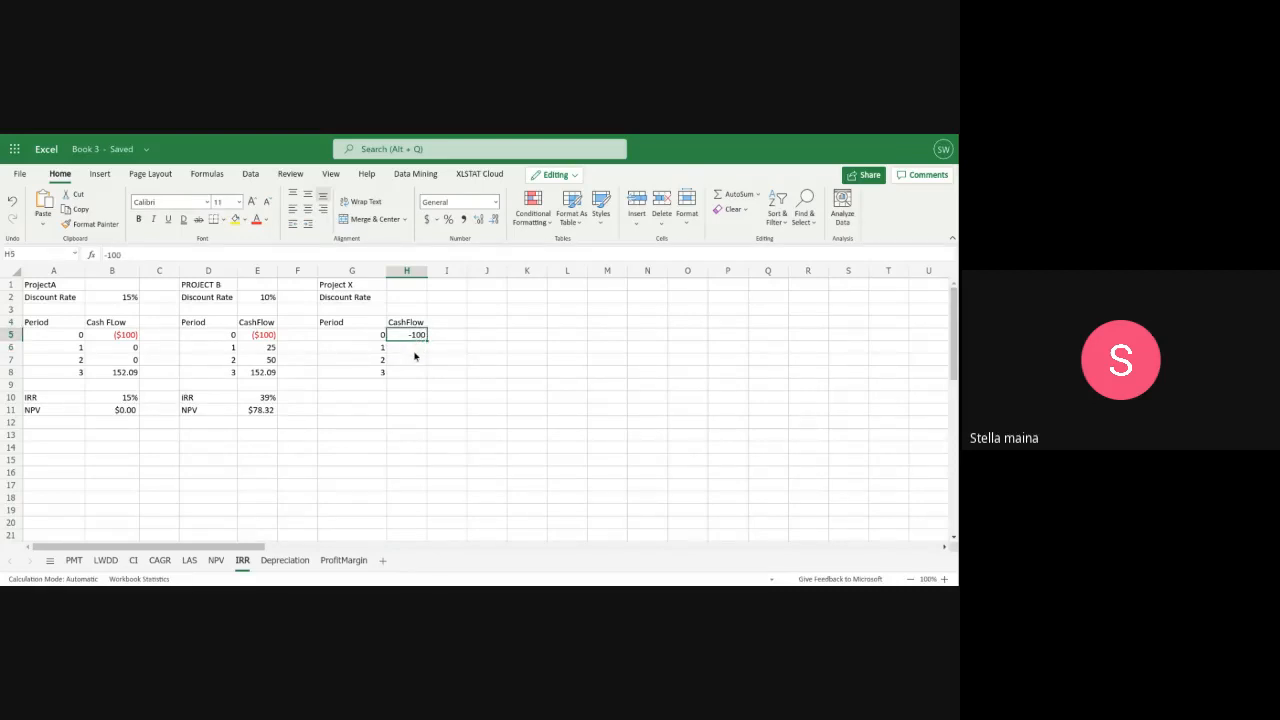
pyautogui.press('BackSpace')
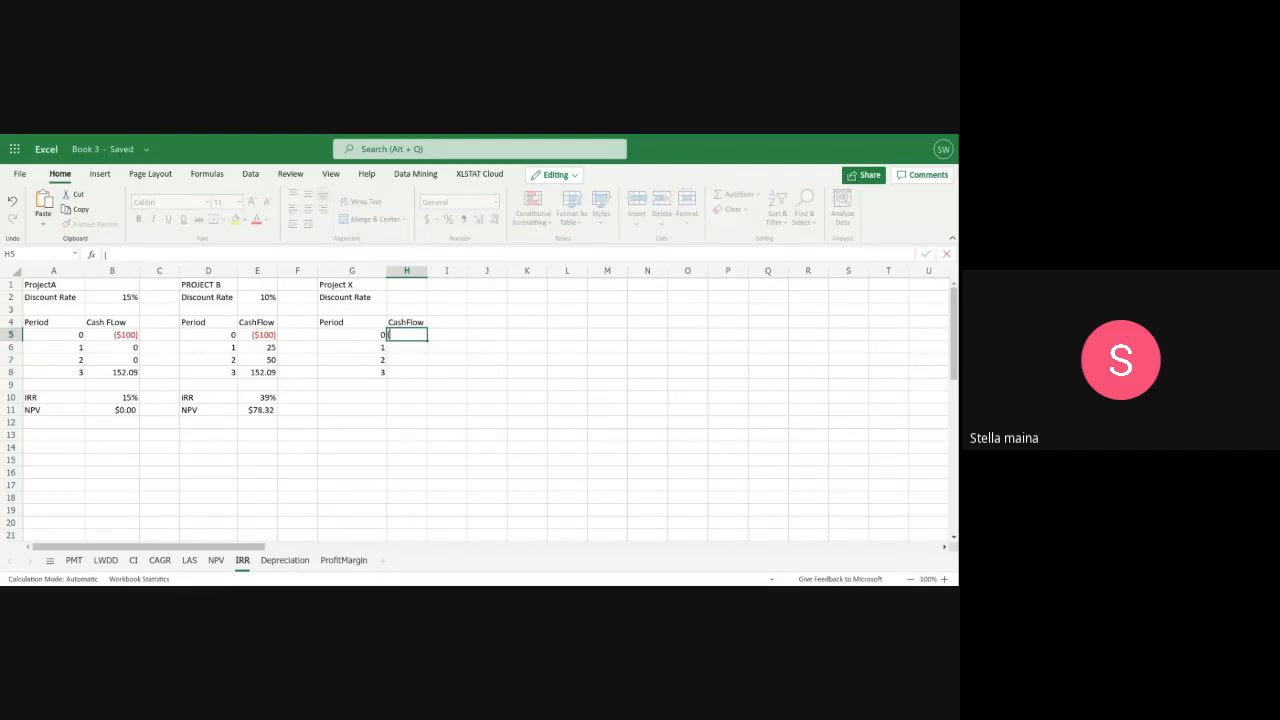
pyautogui.write('($100)')
# Enter Project X's cash flows for periods 1 to 3 in H6:H8 as 0, 50 and 150
pyautogui.click(412, 347)
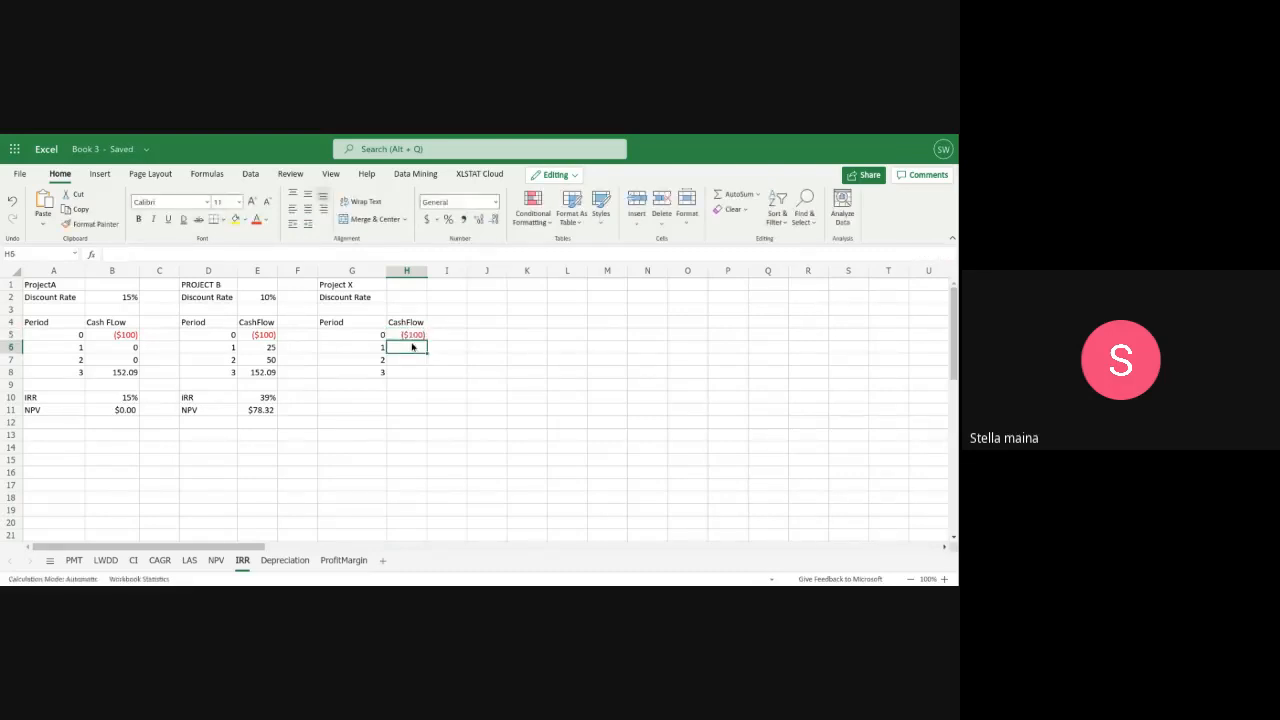
pyautogui.write('0')
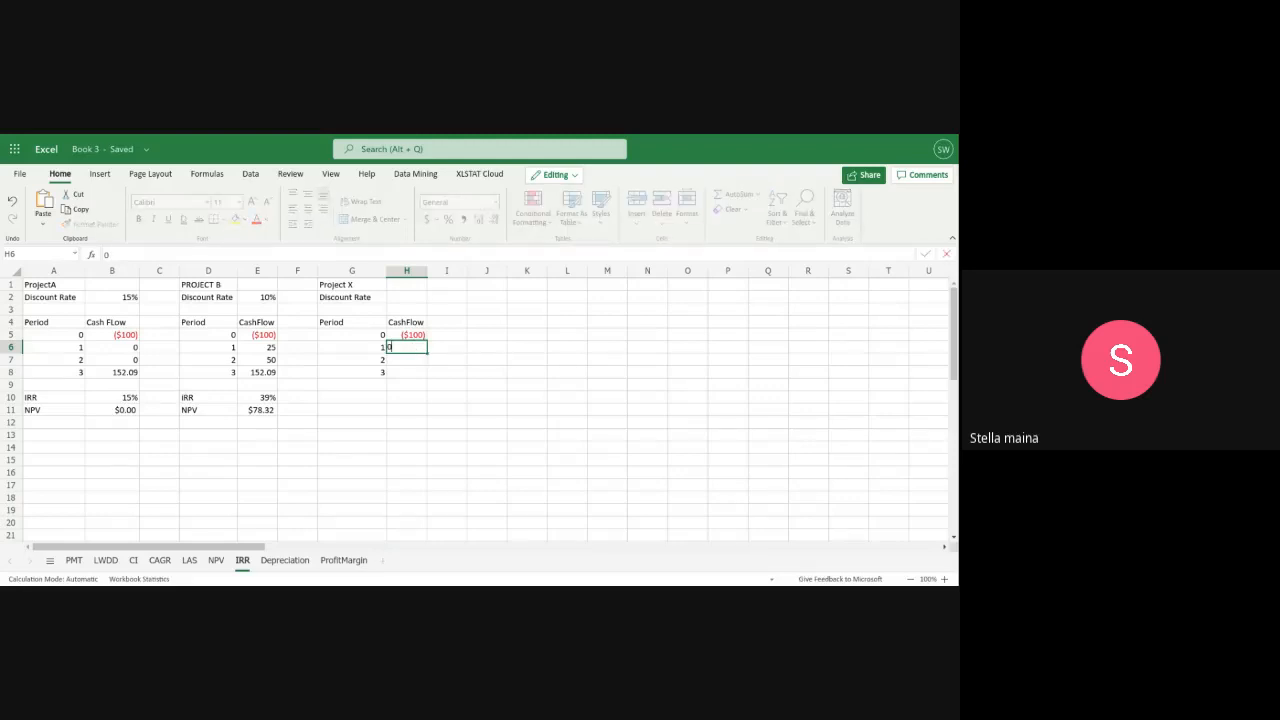
pyautogui.press('Return')
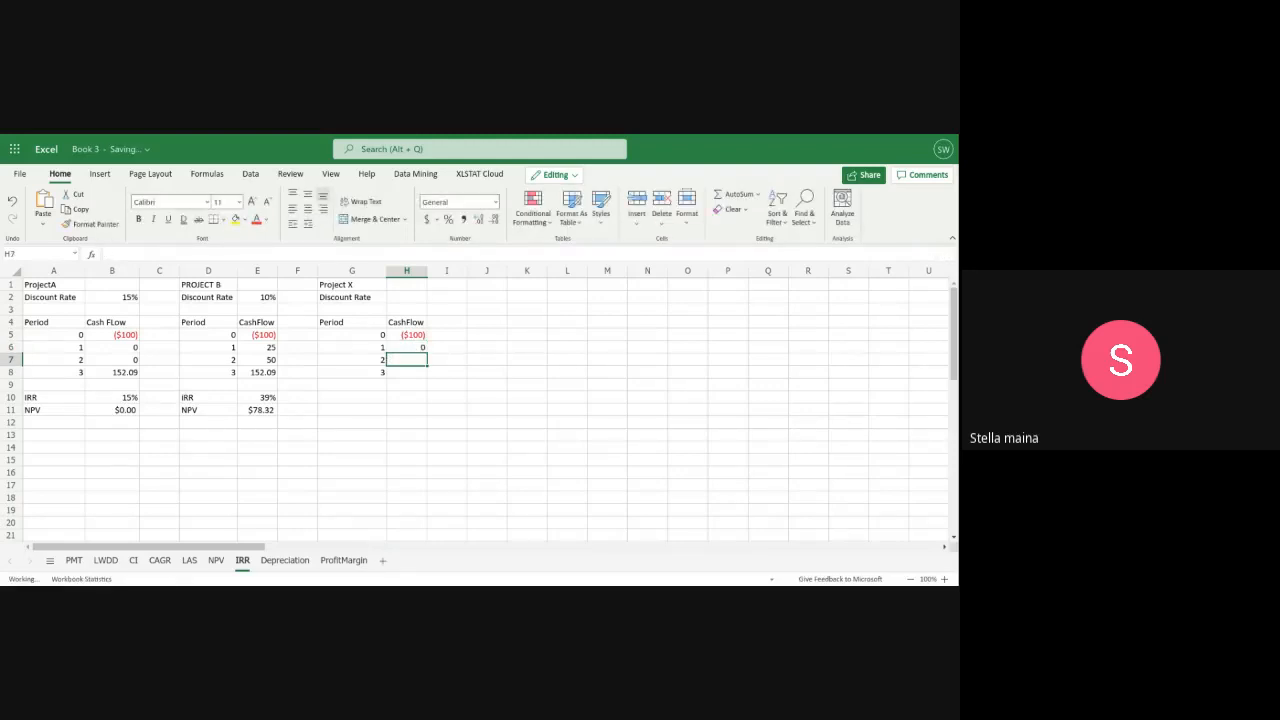
pyautogui.write('50')
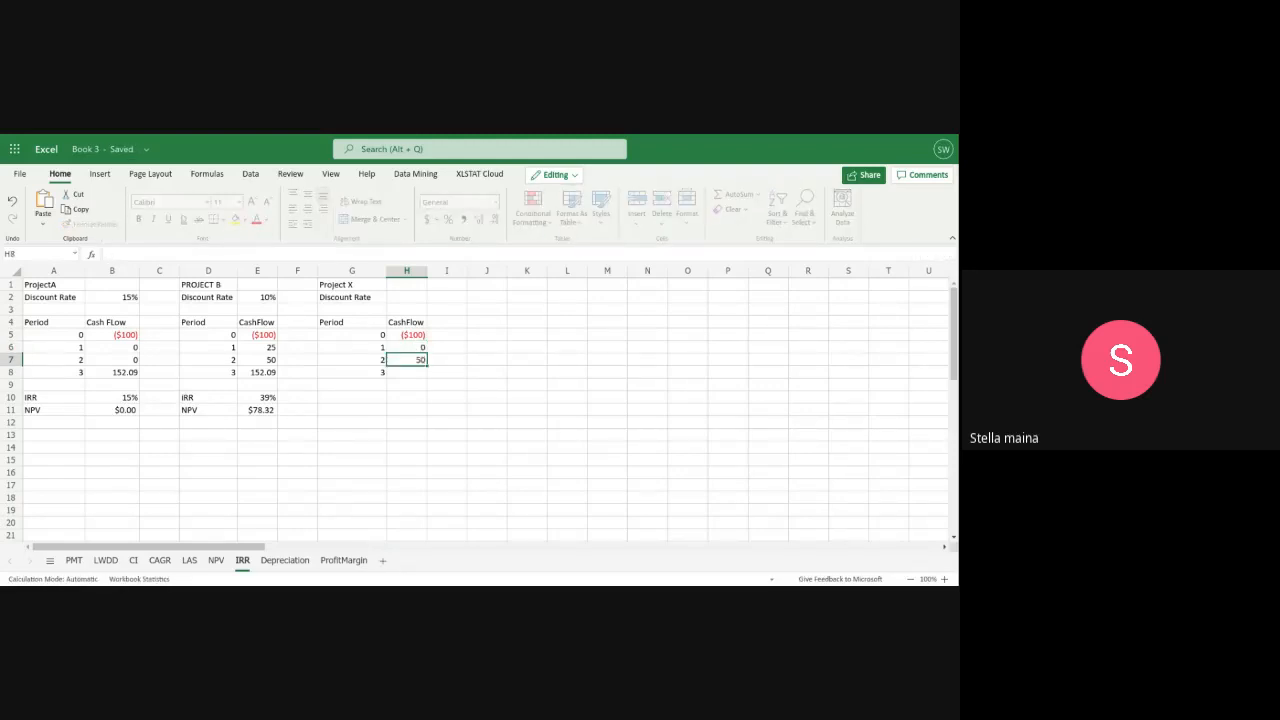
pyautogui.press('Return')
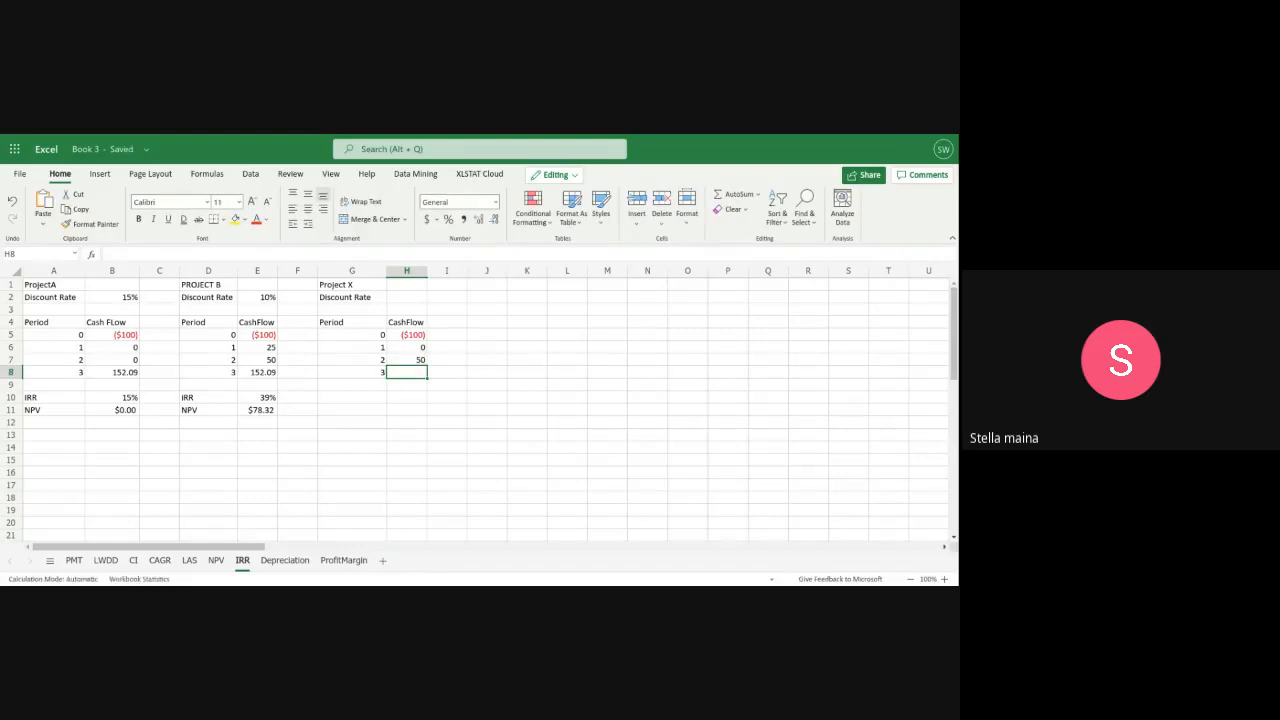
pyautogui.write('150')
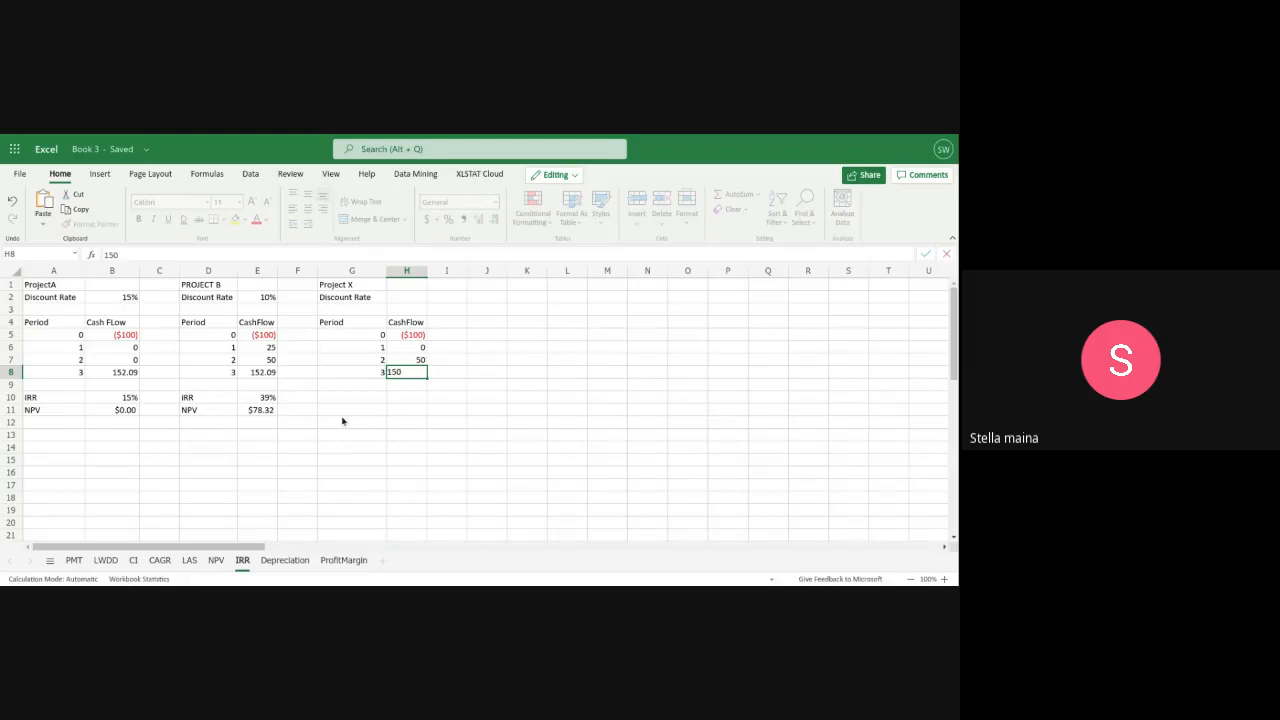
# Label Project X's result rows IRR in G10 and NPV in G11
pyautogui.click(345, 397)
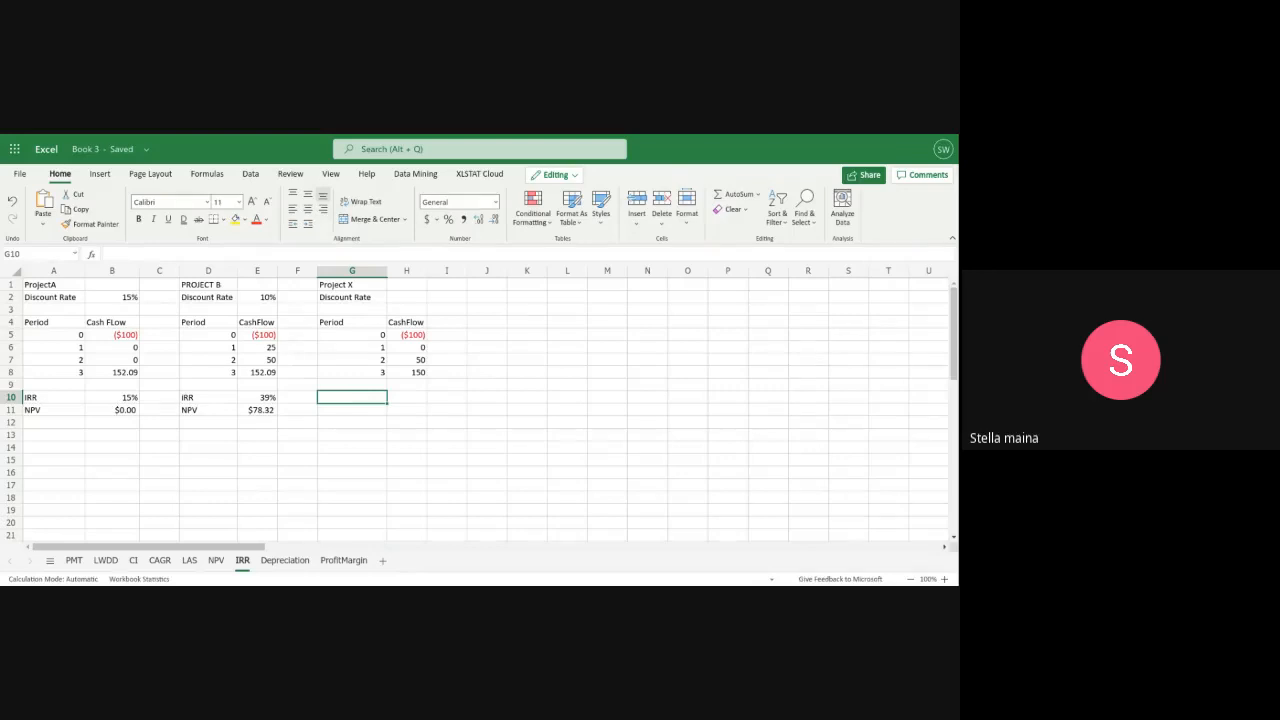
pyautogui.write('IRR')
pyautogui.press('Return')
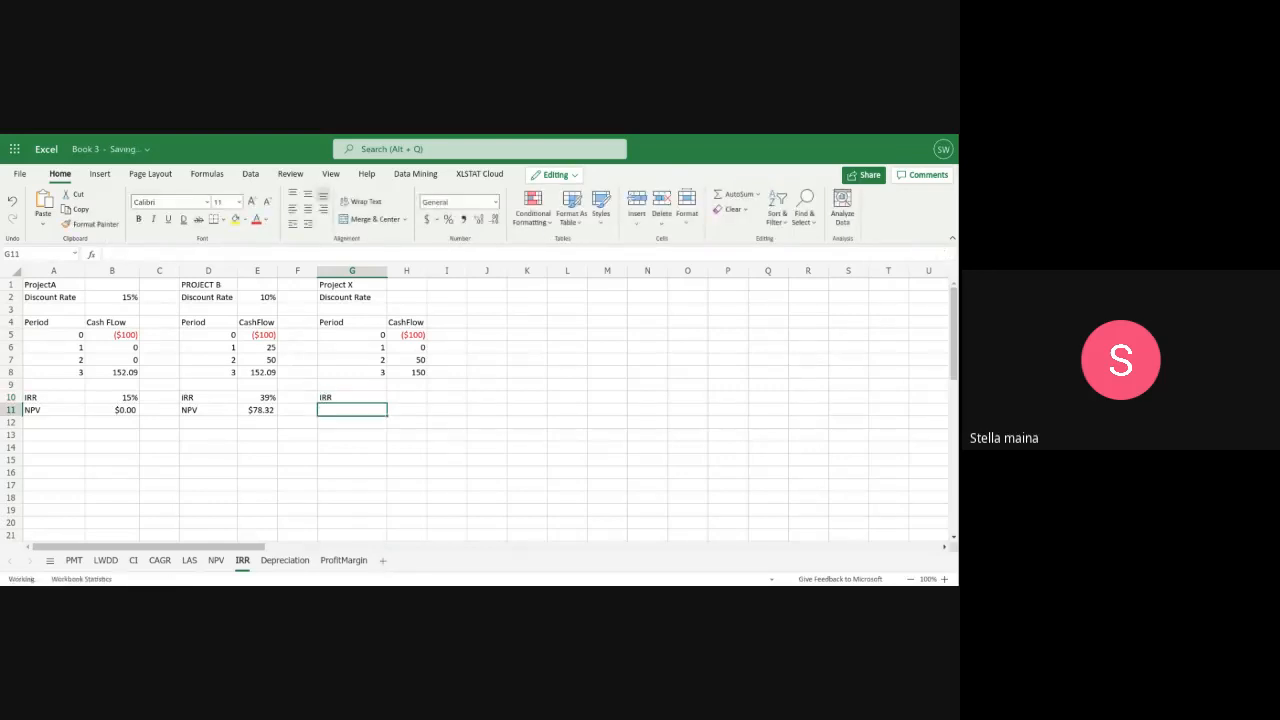
pyautogui.write('NPV')
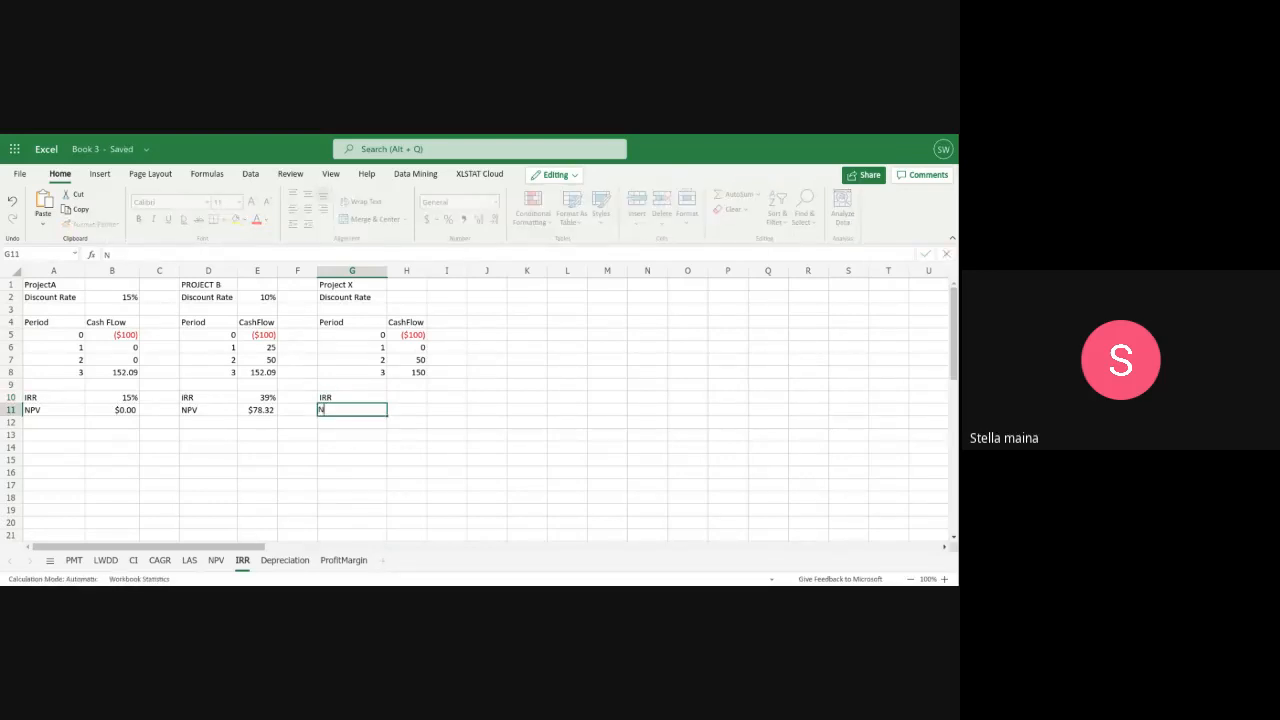
# Start a fourth project table with the title PROJECT Y in J1 and the label Discount Rate in J2
pyautogui.click(498, 287)
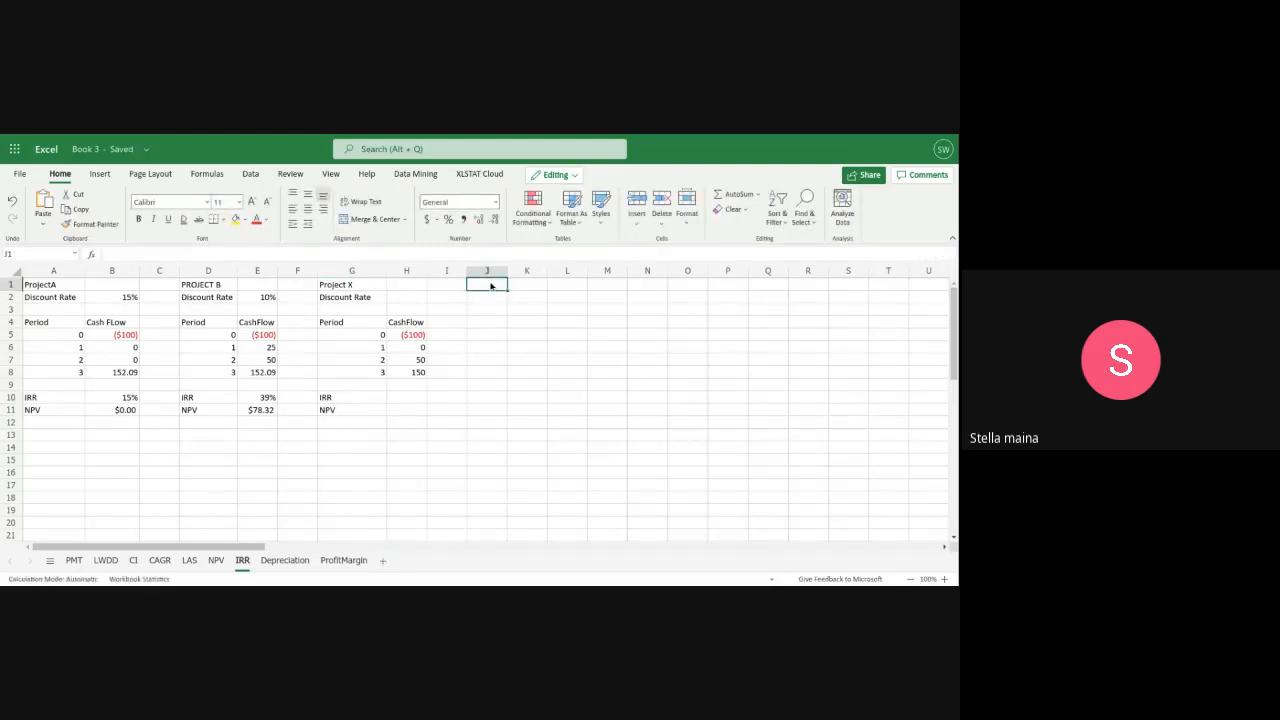
pyautogui.write('PROJECT')
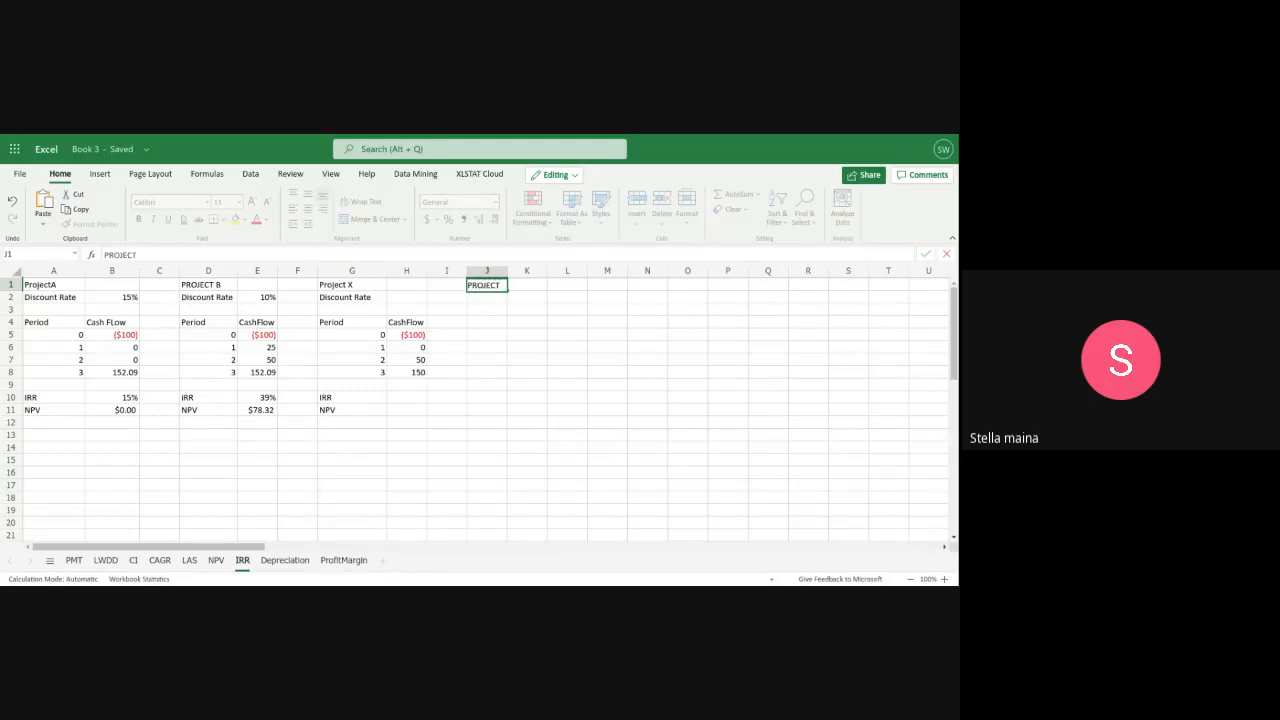
pyautogui.write(' Y')
pyautogui.click(488, 299)
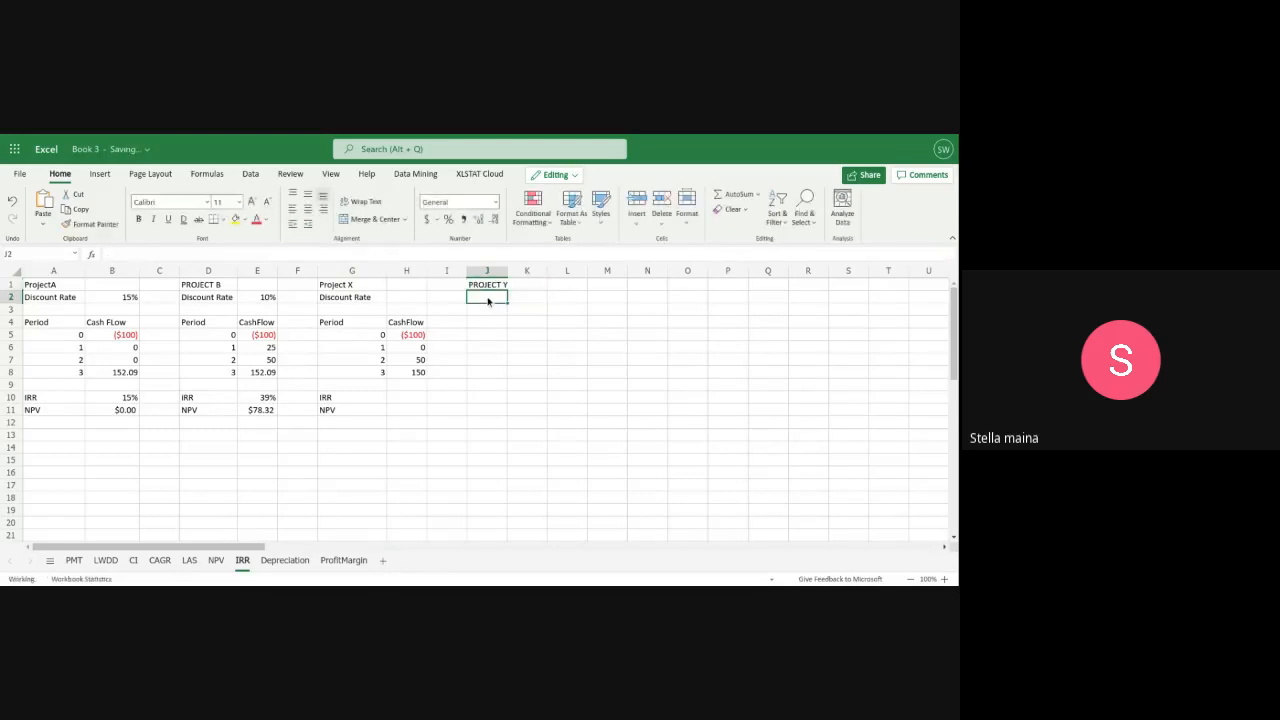
pyautogui.write('D')
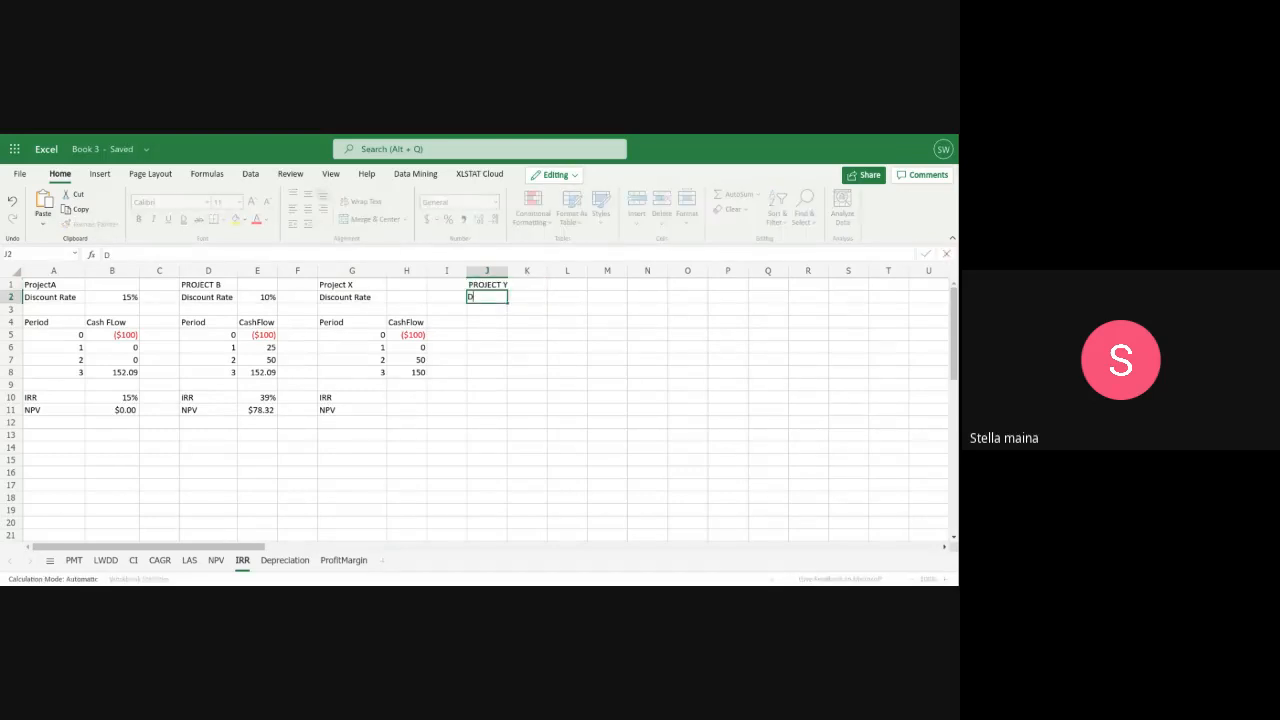
pyautogui.write('iscount Rate')
# Add the column headers Period in J4 and Cashflow in K4 to the Project Y table
pyautogui.click(483, 322)
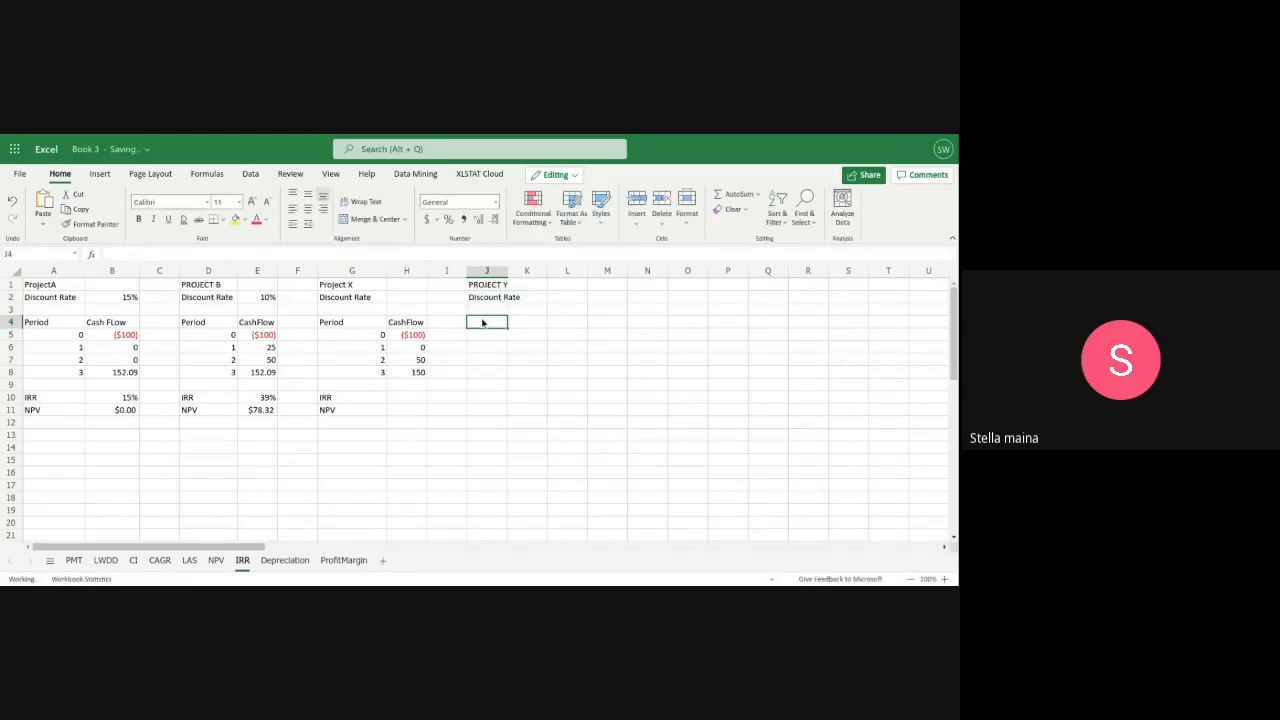
pyautogui.write('Perio')
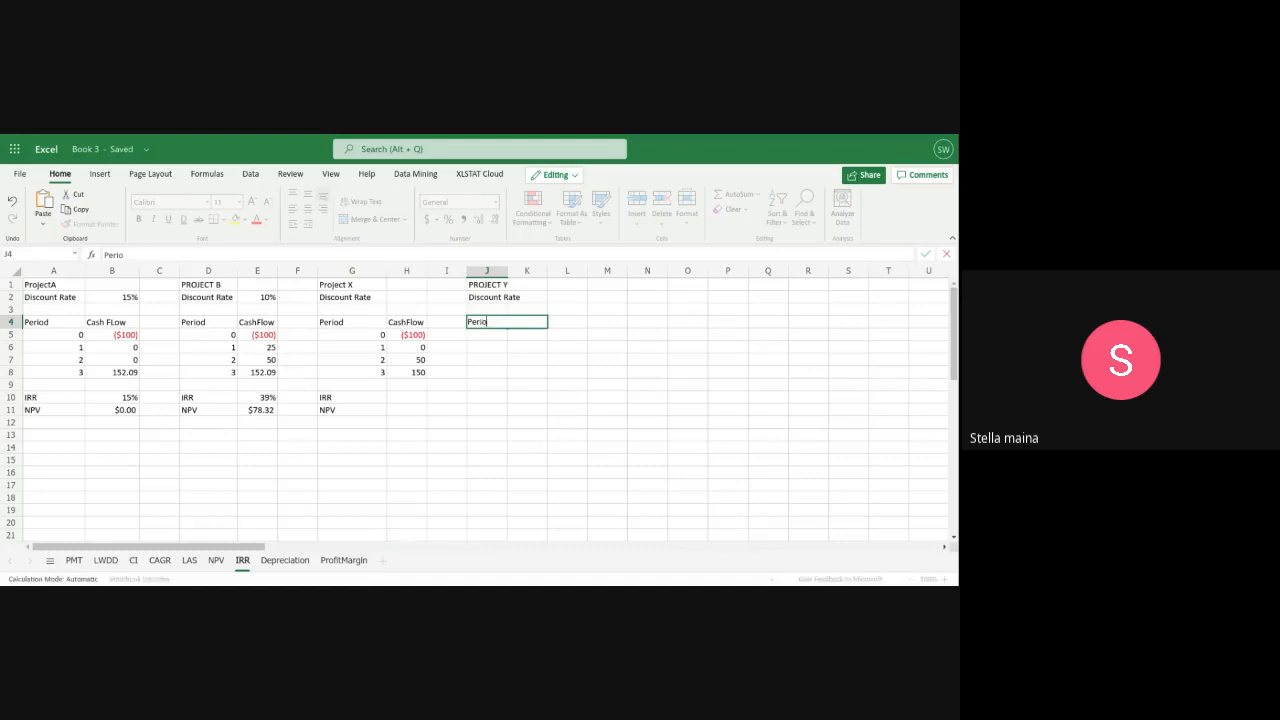
pyautogui.write('d')
pyautogui.press('Return')
pyautogui.click(521, 325)
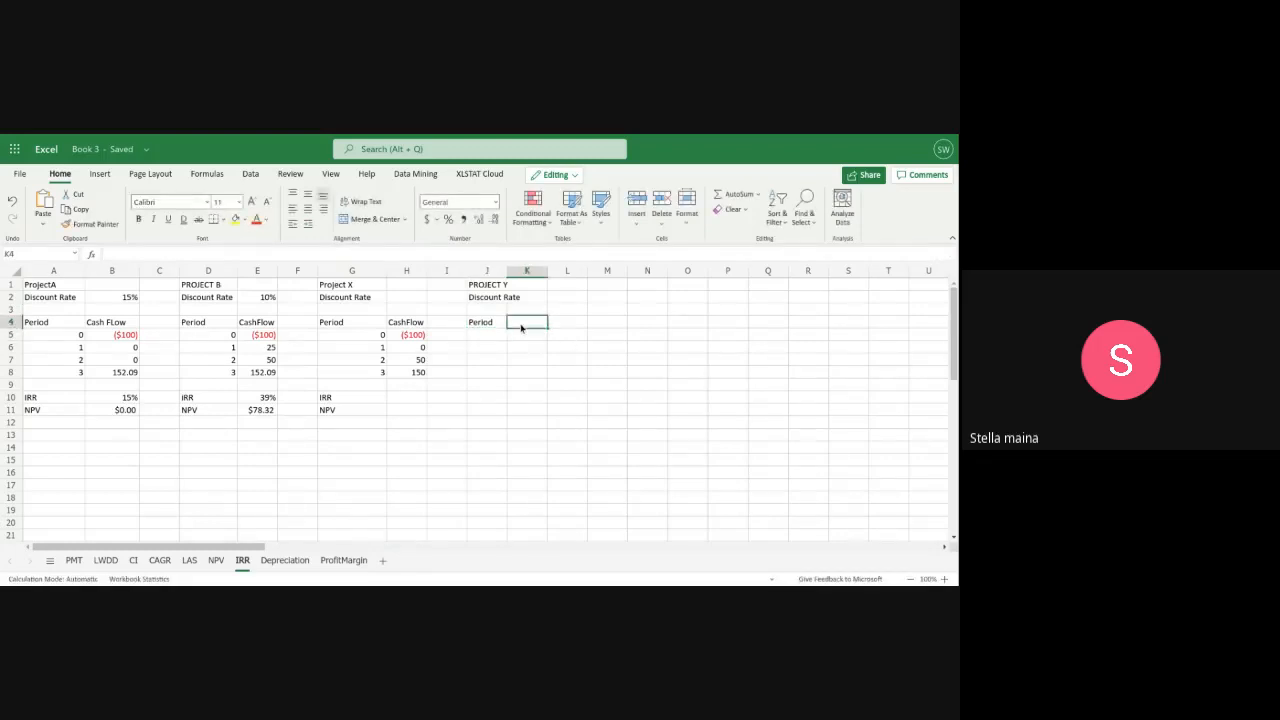
pyautogui.write('Cashflo')
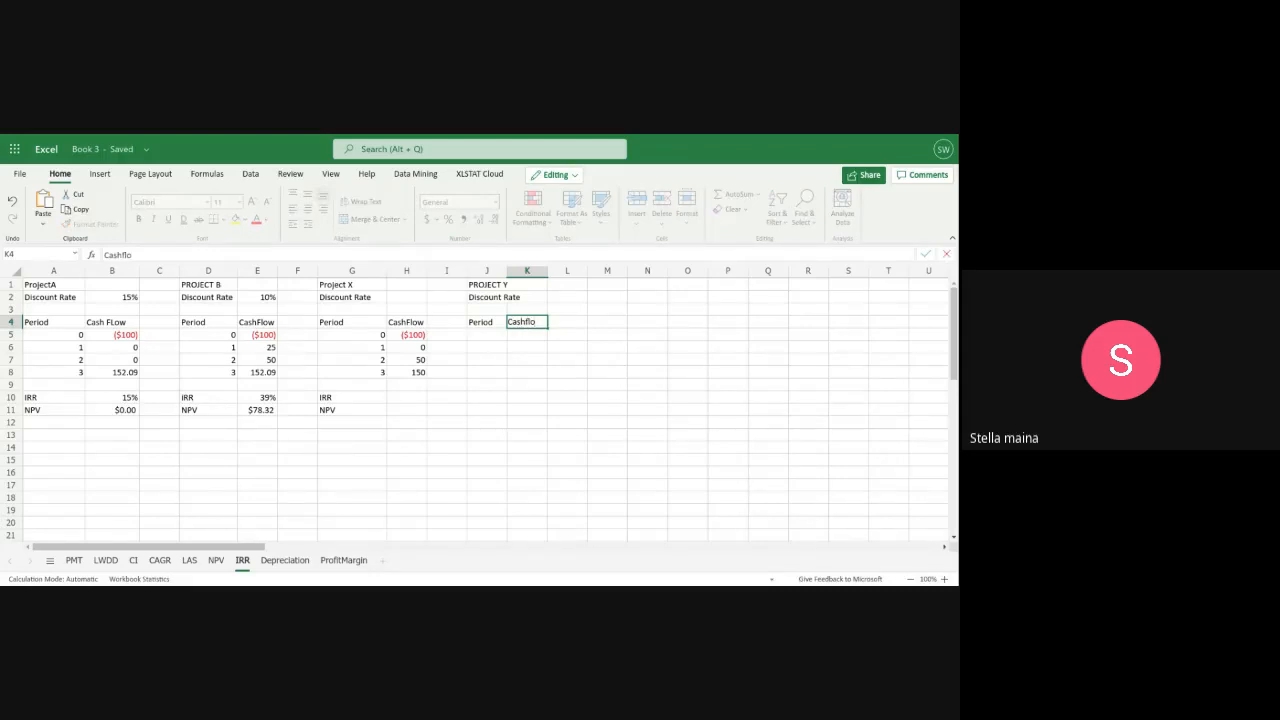
pyautogui.write('w')
# Number Project Y's periods 0, 1, 2 and 3 in J5:J8
pyautogui.click(485, 338)
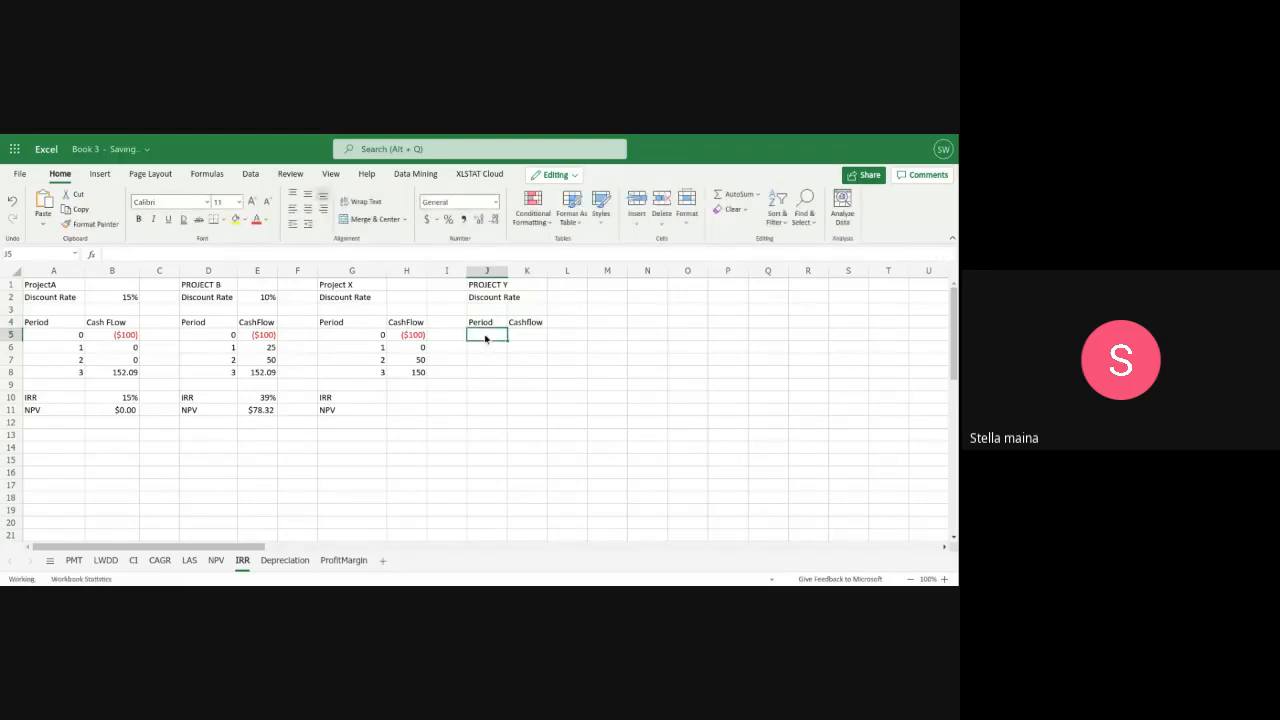
pyautogui.write('0')
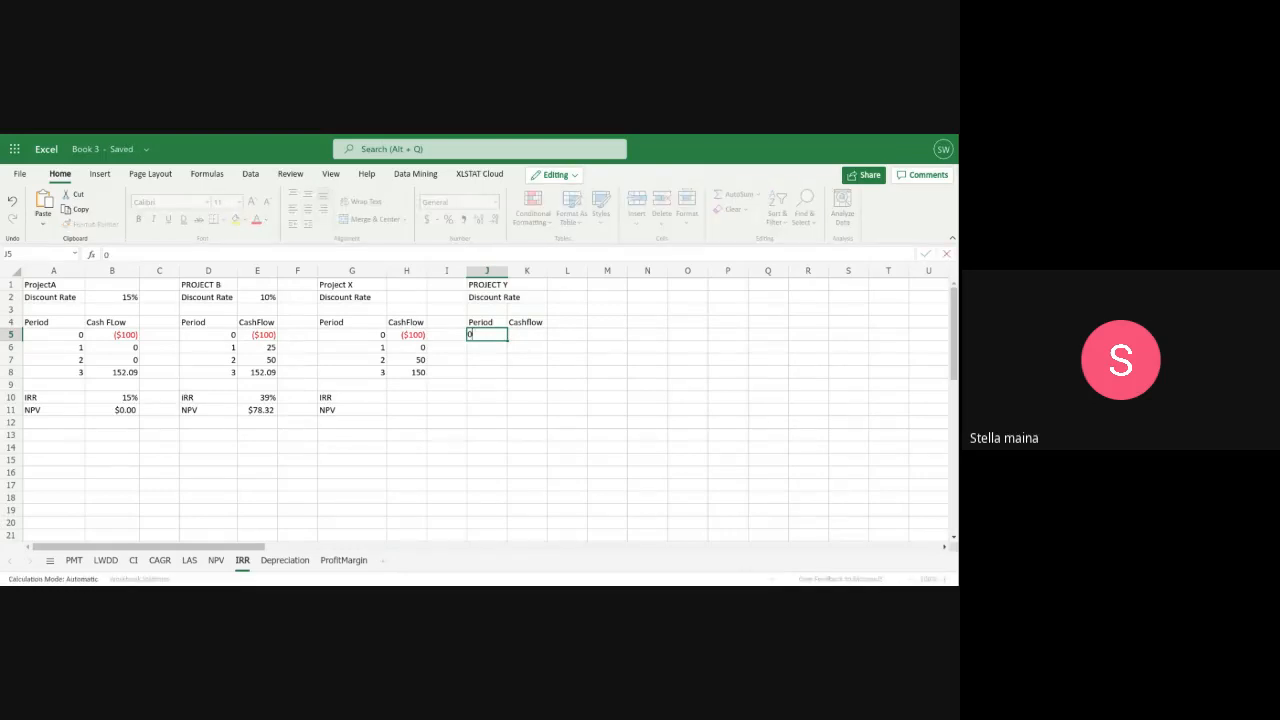
pyautogui.press('Return')
pyautogui.write('1')
pyautogui.press('Return')
pyautogui.write('2')
pyautogui.press('Return')
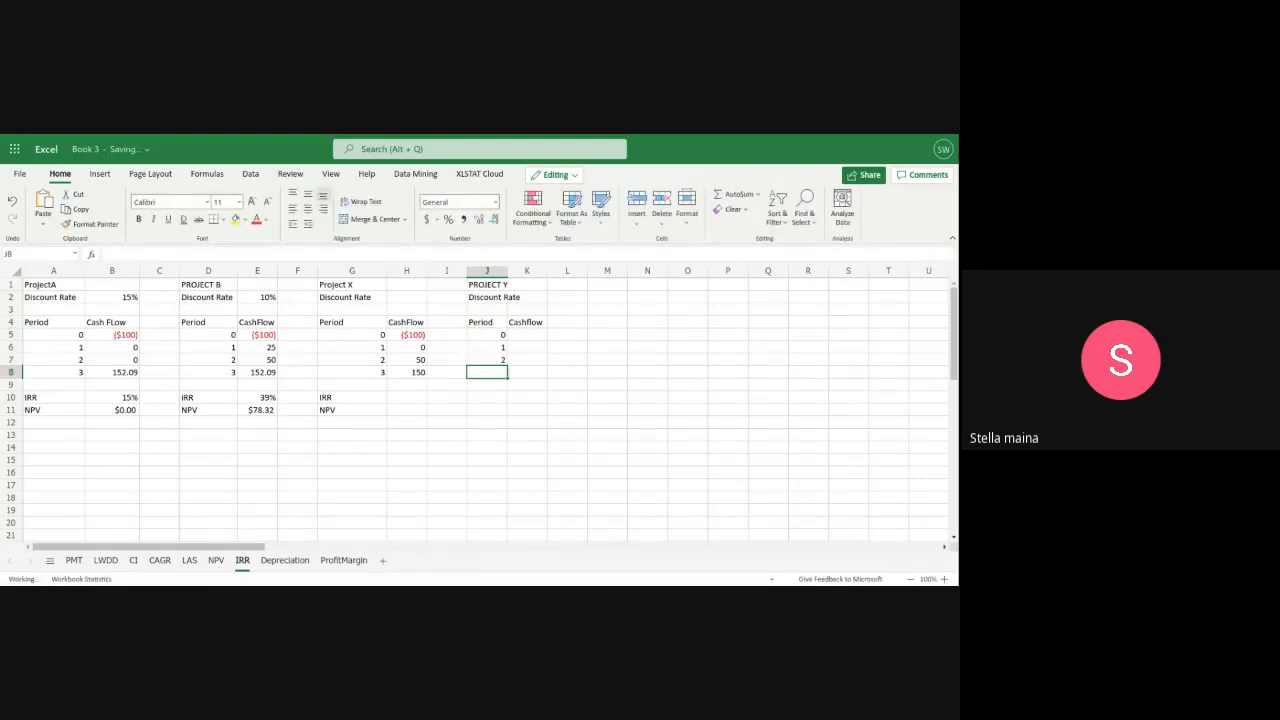
pyautogui.write('3')
pyautogui.press('Return')
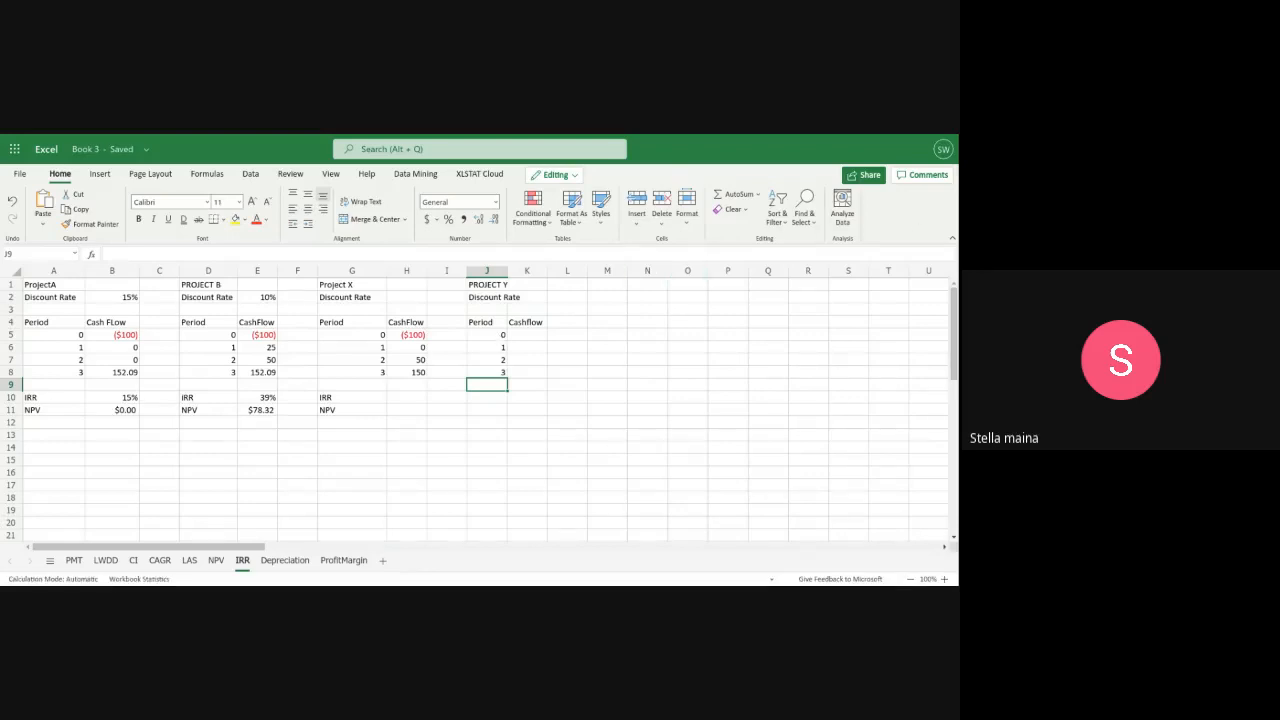
# Enter Project Y's cash flows ($100), 150, 50 and 0 in K5:K8, and widen column J to fit the Discount Rate label
pyautogui.click(524, 333)
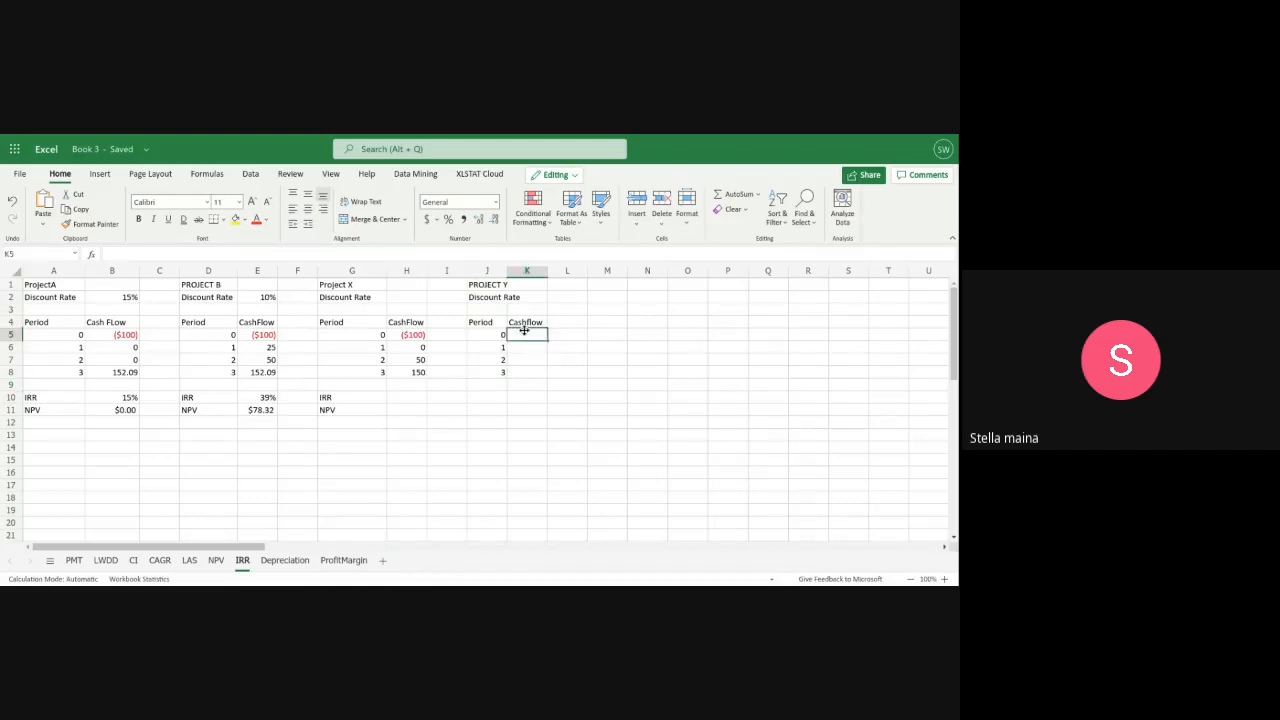
pyautogui.write('($100')
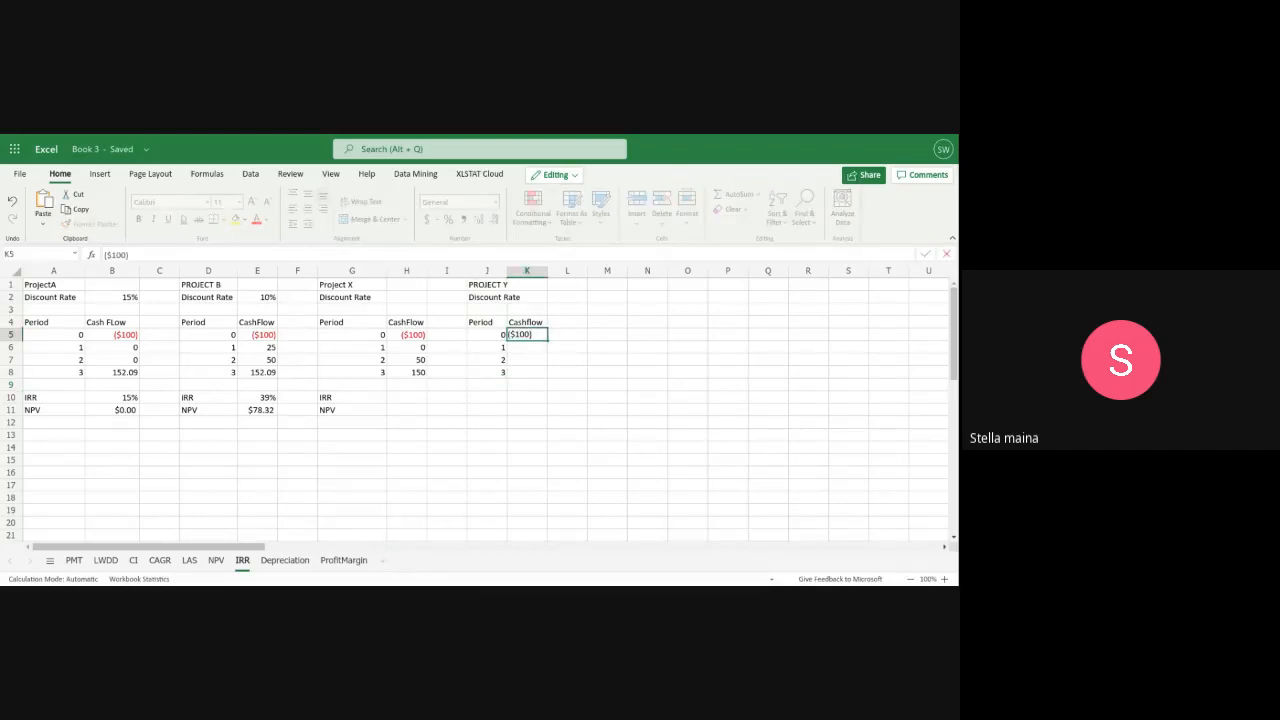
pyautogui.write(')')
pyautogui.click(517, 347)
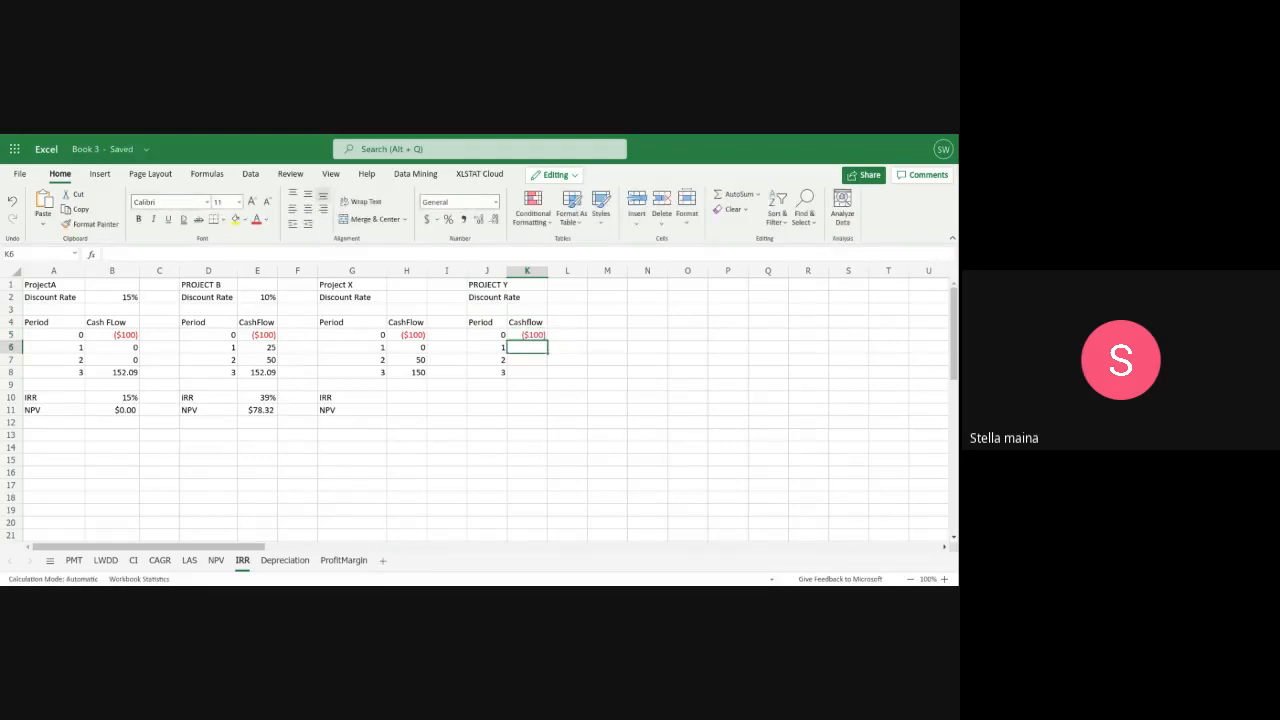
pyautogui.write('1')
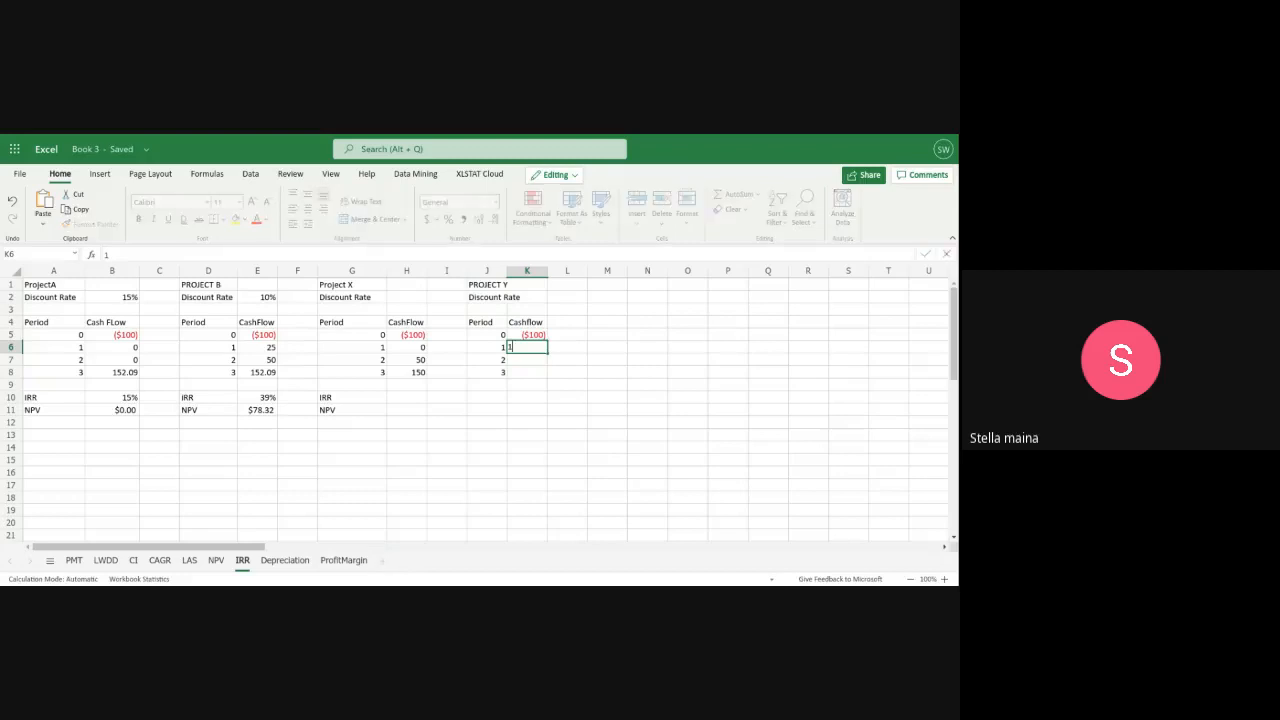
pyautogui.write('50')
pyautogui.click(530, 364)
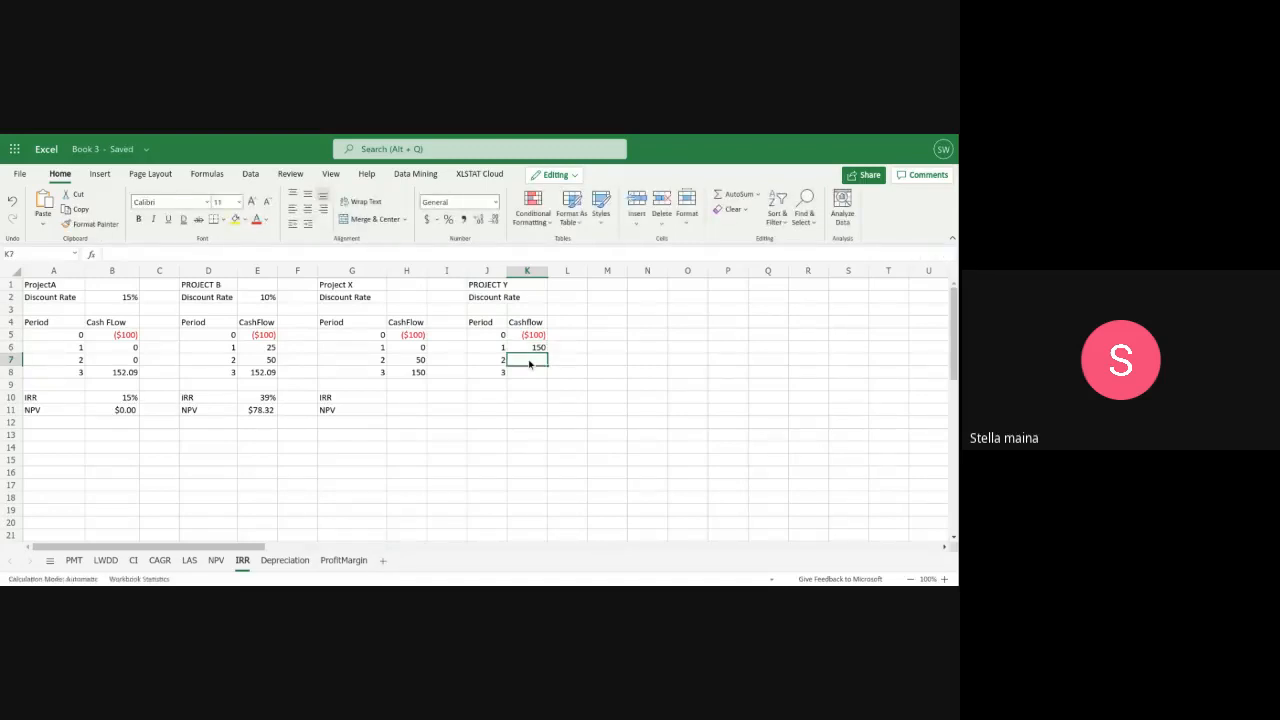
pyautogui.write('50')
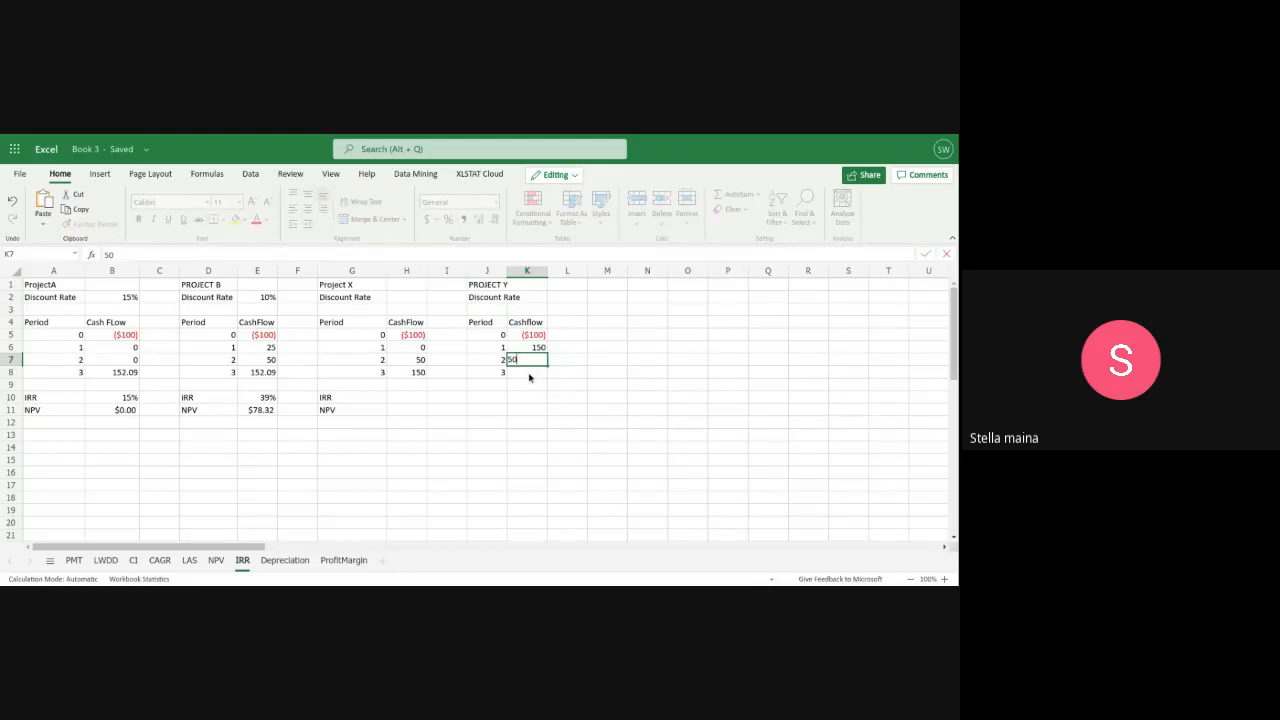
pyautogui.click(529, 373)
pyautogui.write('0')
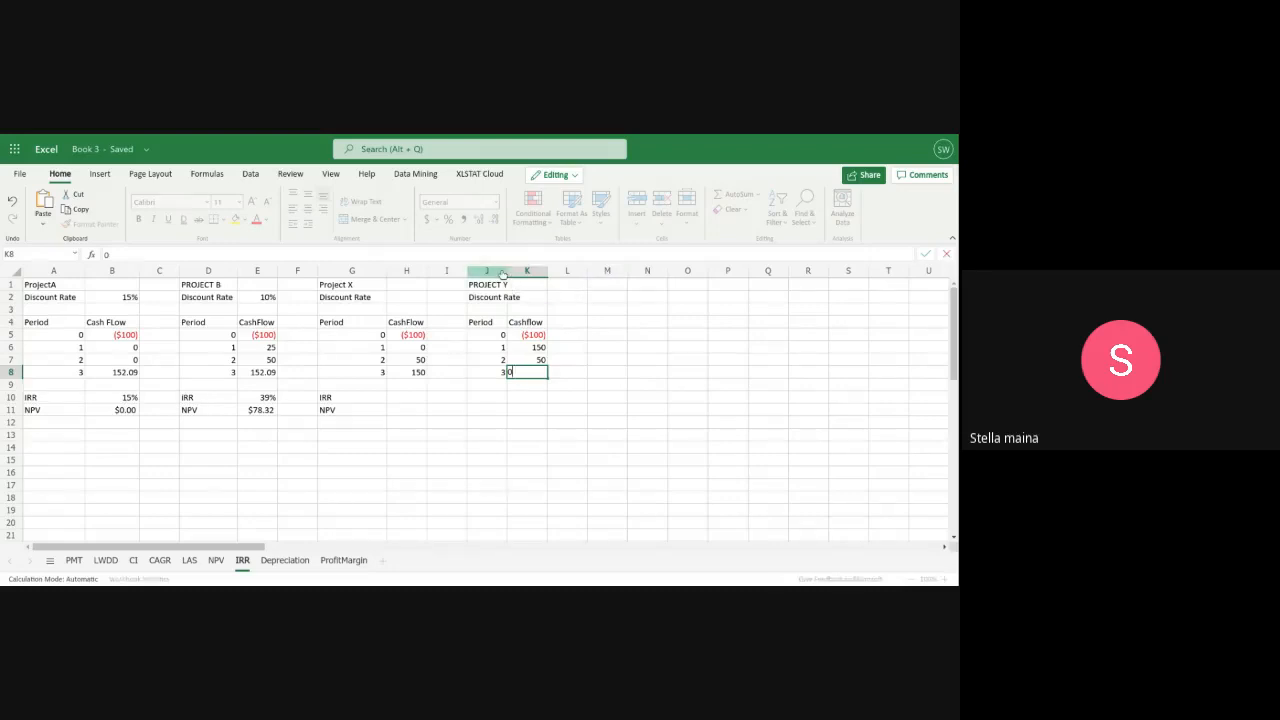
pyautogui.moveTo(508, 272); pyautogui.dragTo(519, 275)
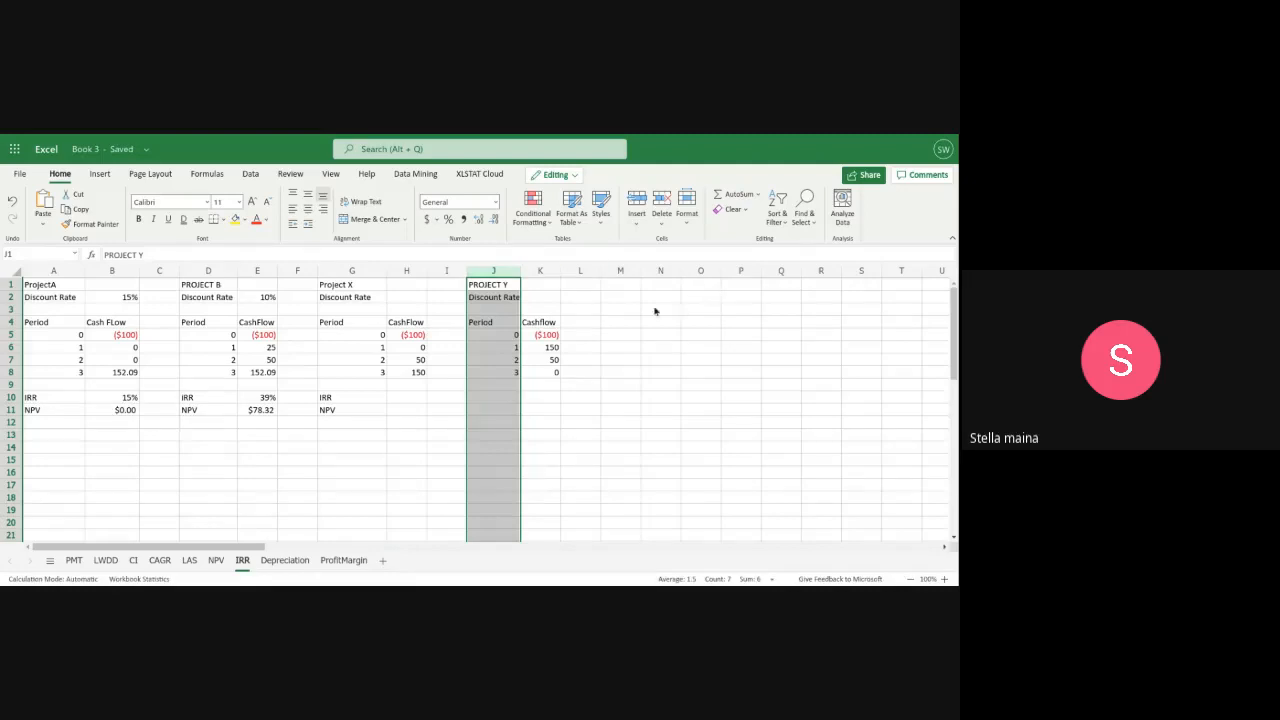
# Start a fifth project table with the title Project z in M1 and the label Discount Rate in M2
pyautogui.click(620, 286)
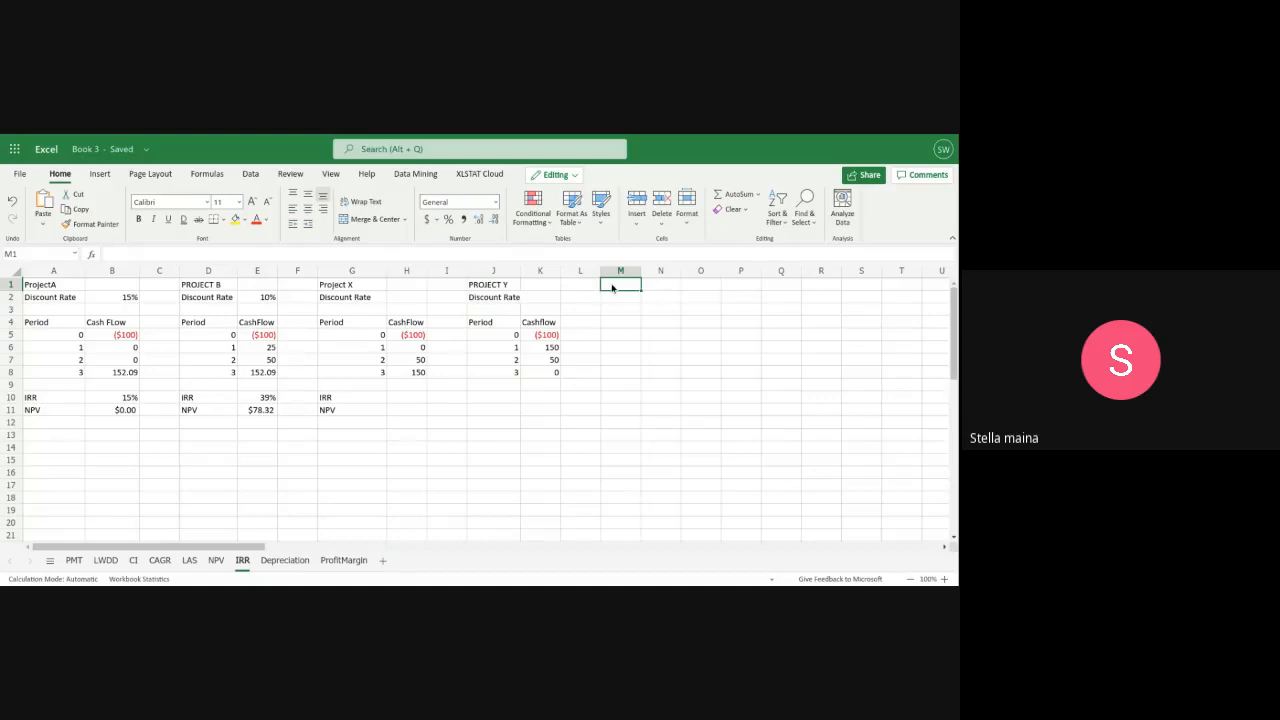
pyautogui.write('P')
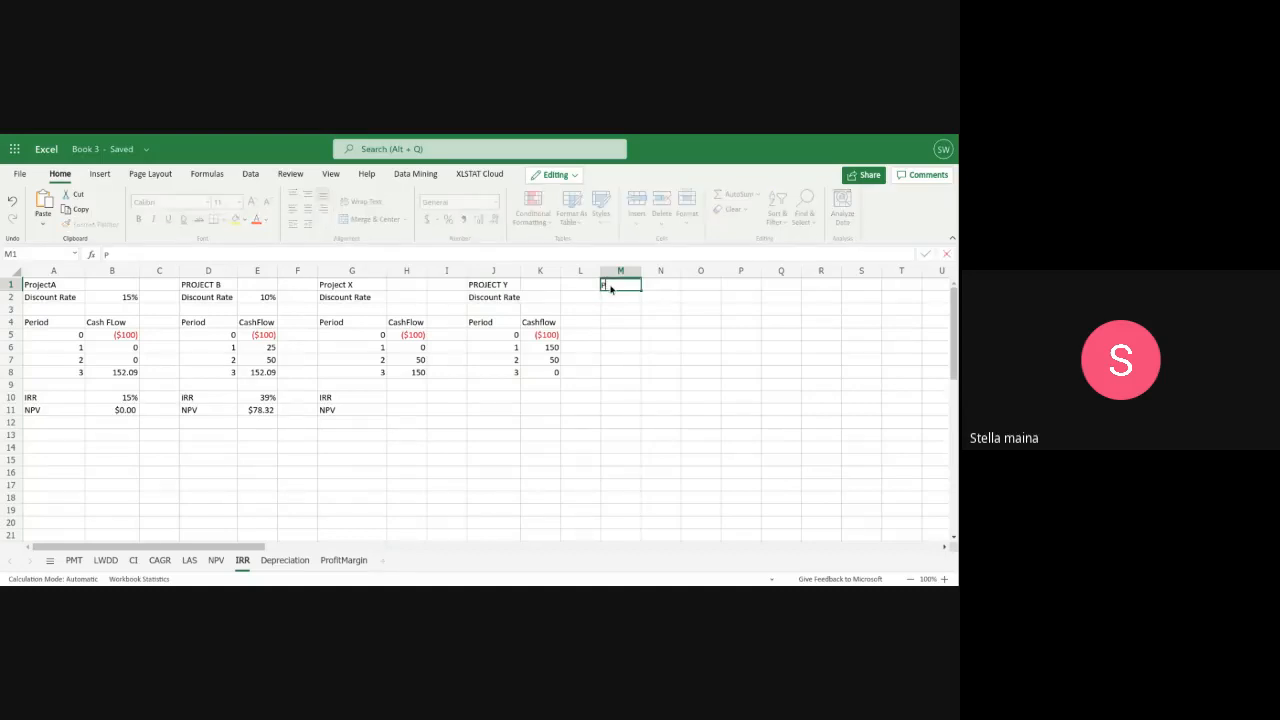
pyautogui.write('roject z')
pyautogui.click(616, 299)
pyautogui.write('Di')
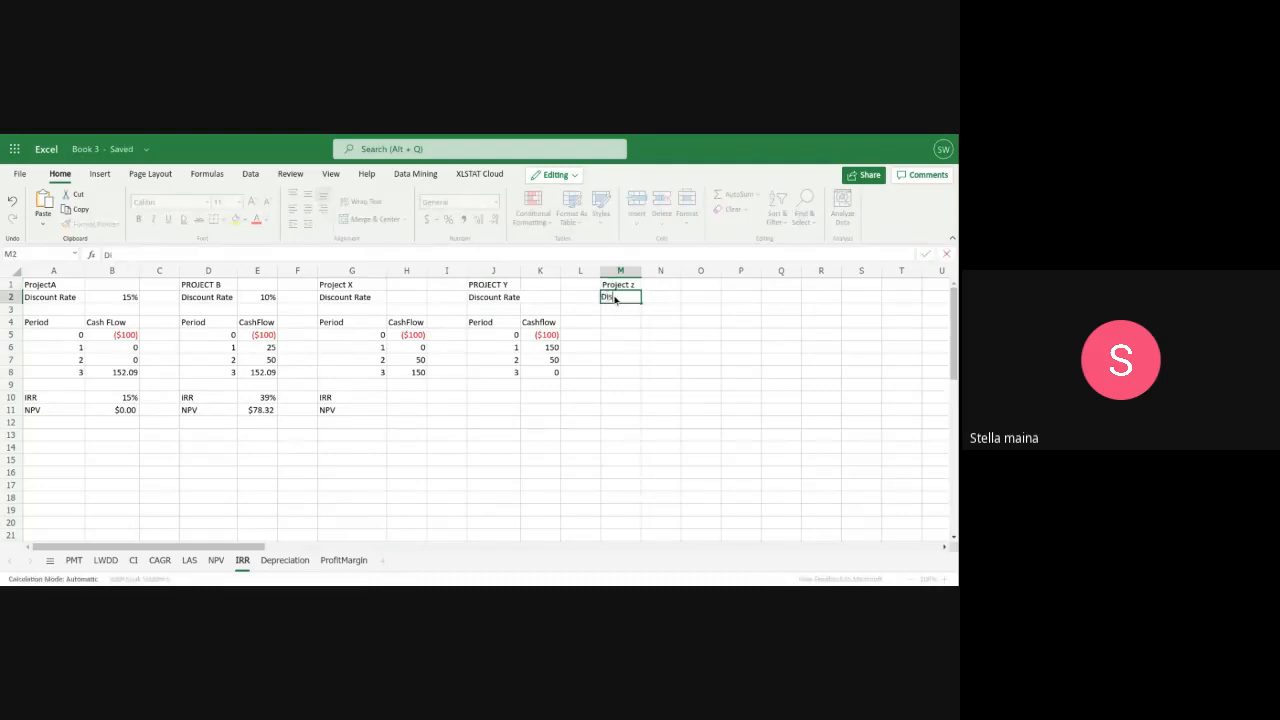
pyautogui.write('scount Rate')
# Add the column headers Period in M4 and CashFlow in N4 to the Project z table
pyautogui.click(620, 322)
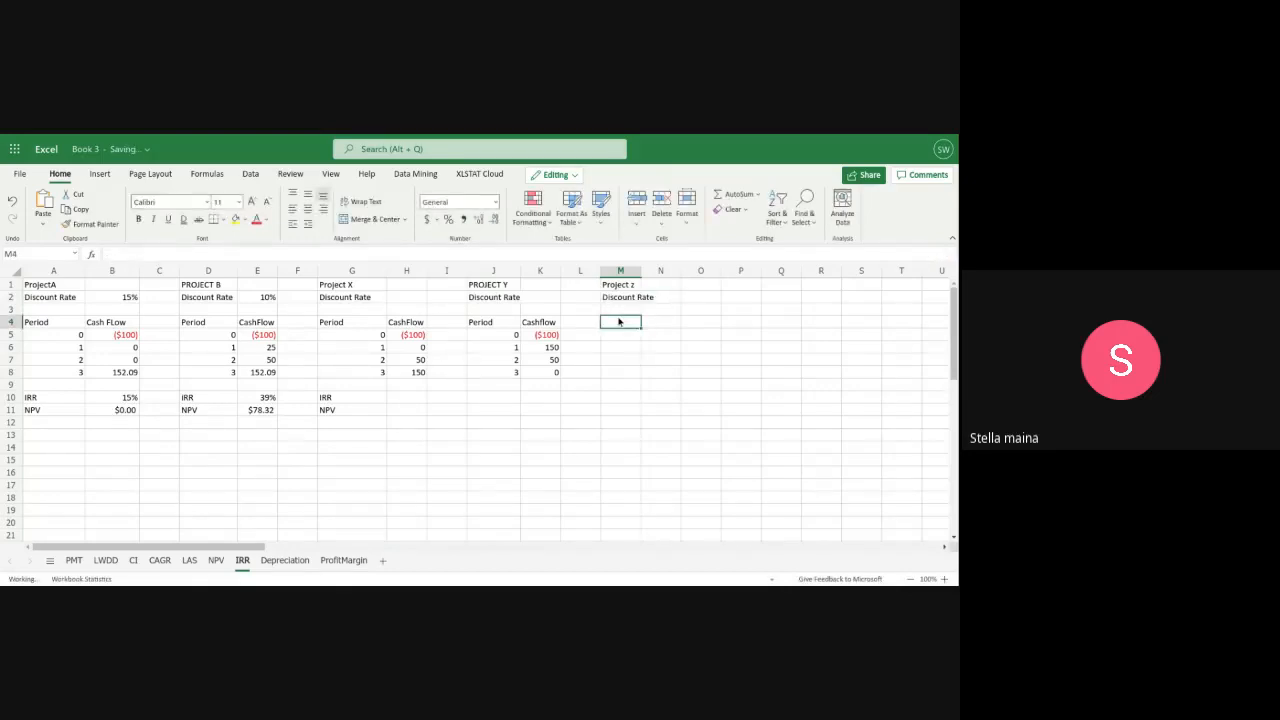
pyautogui.write('Period')
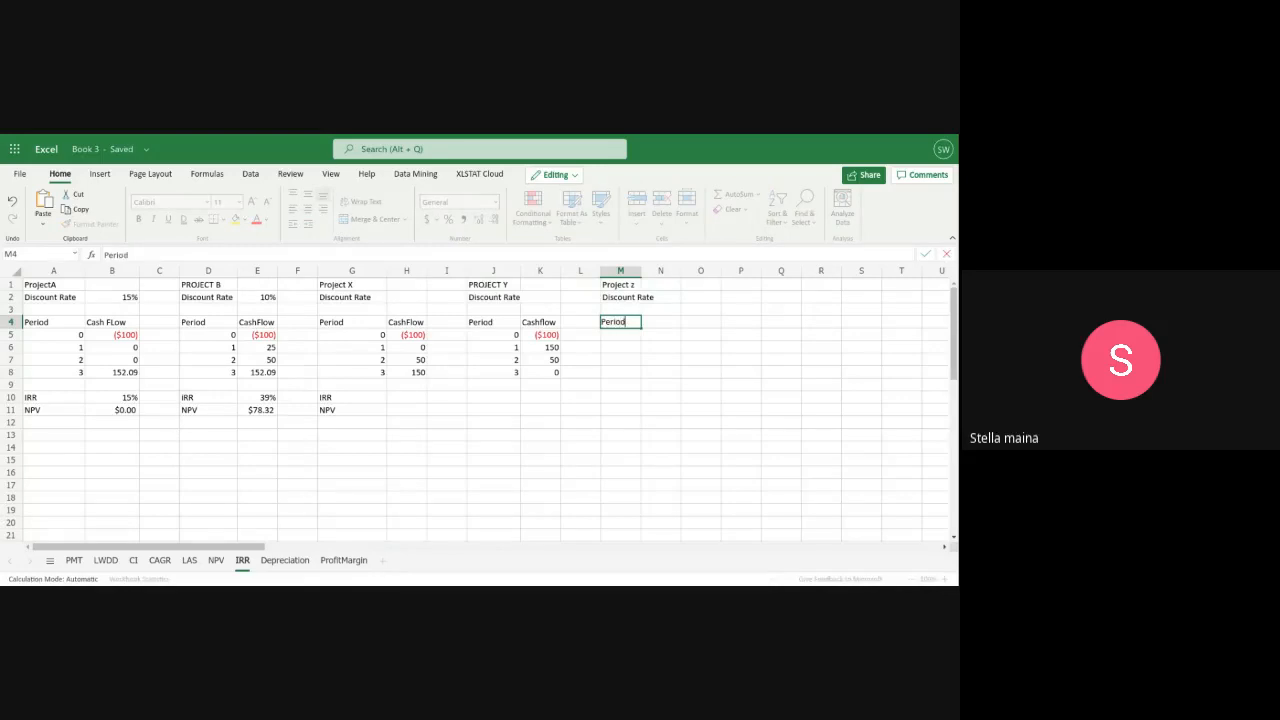
pyautogui.click(649, 322)
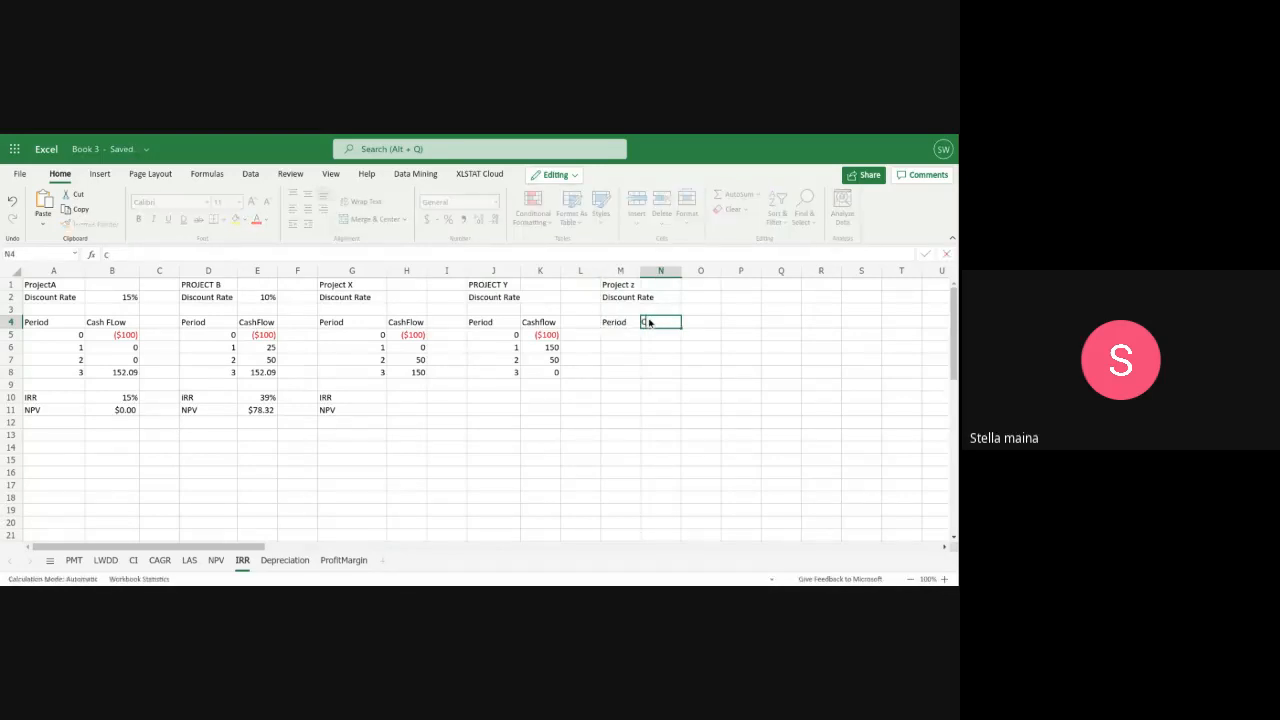
pyautogui.write('CashFlow')
# Number Project z's periods 0, 1, 2 and 3 in M5:M8
pyautogui.click(628, 336)
pyautogui.write('0')
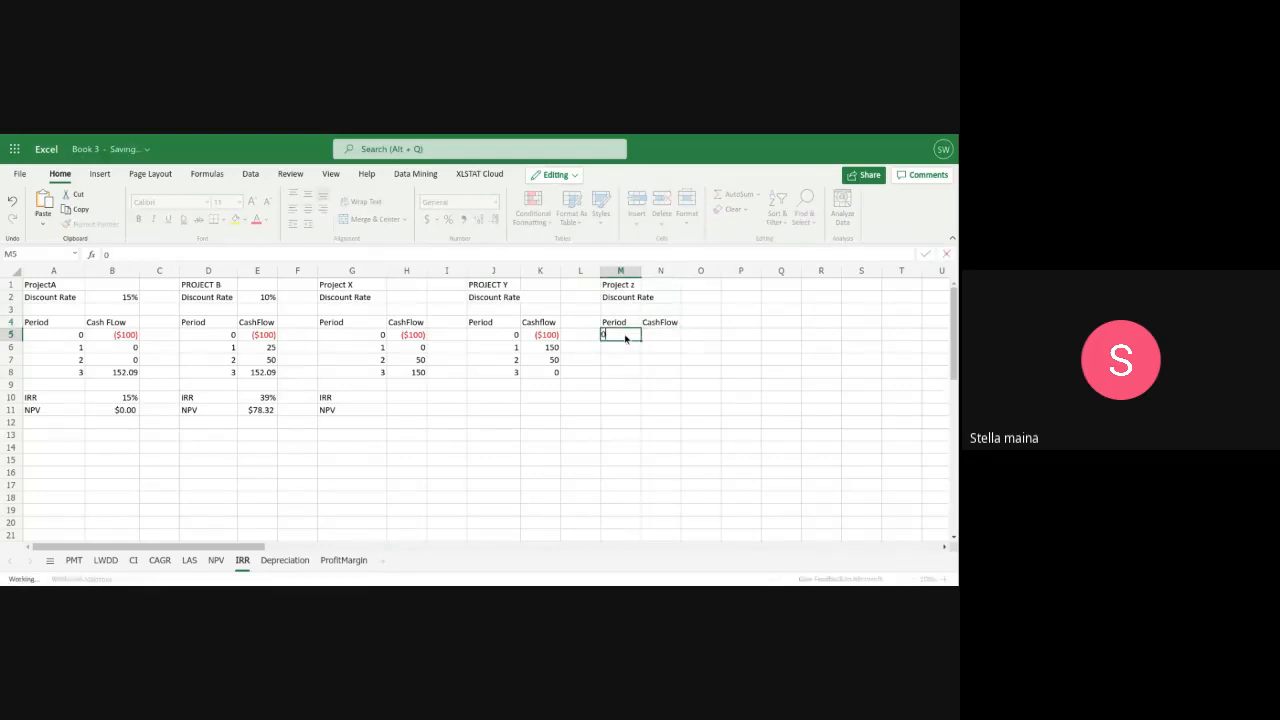
pyautogui.press('Return')
pyautogui.write('1')
pyautogui.press('Return')
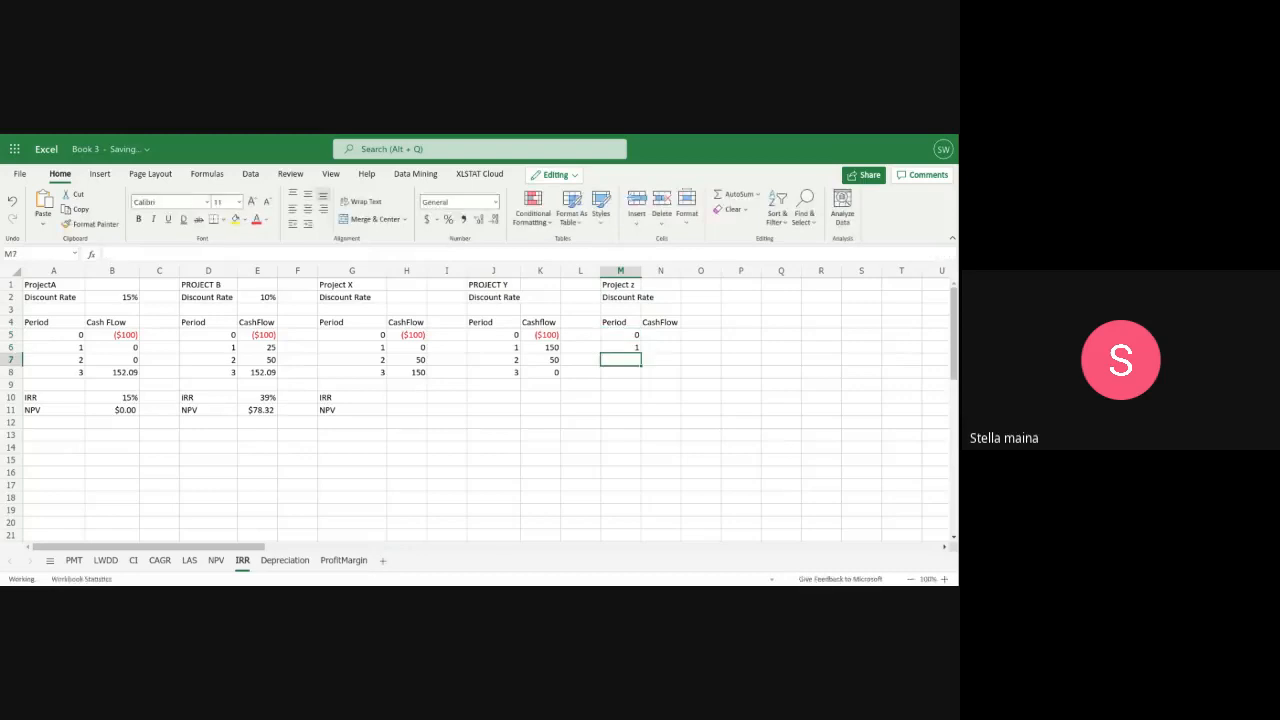
pyautogui.write('2')
pyautogui.press('Return')
pyautogui.write('3')
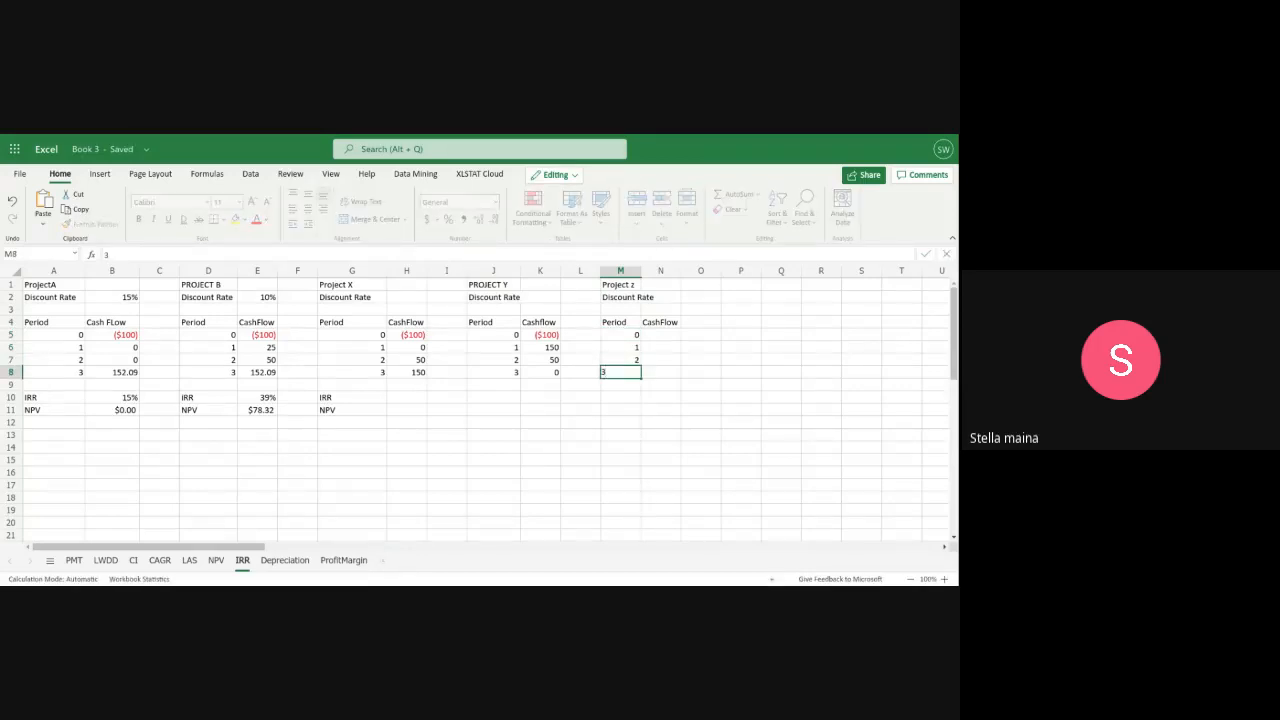
# Set Project z's period 0 cash flow in N5 to the currency value ($10), with 0 as the period in M5
pyautogui.click(649, 337)
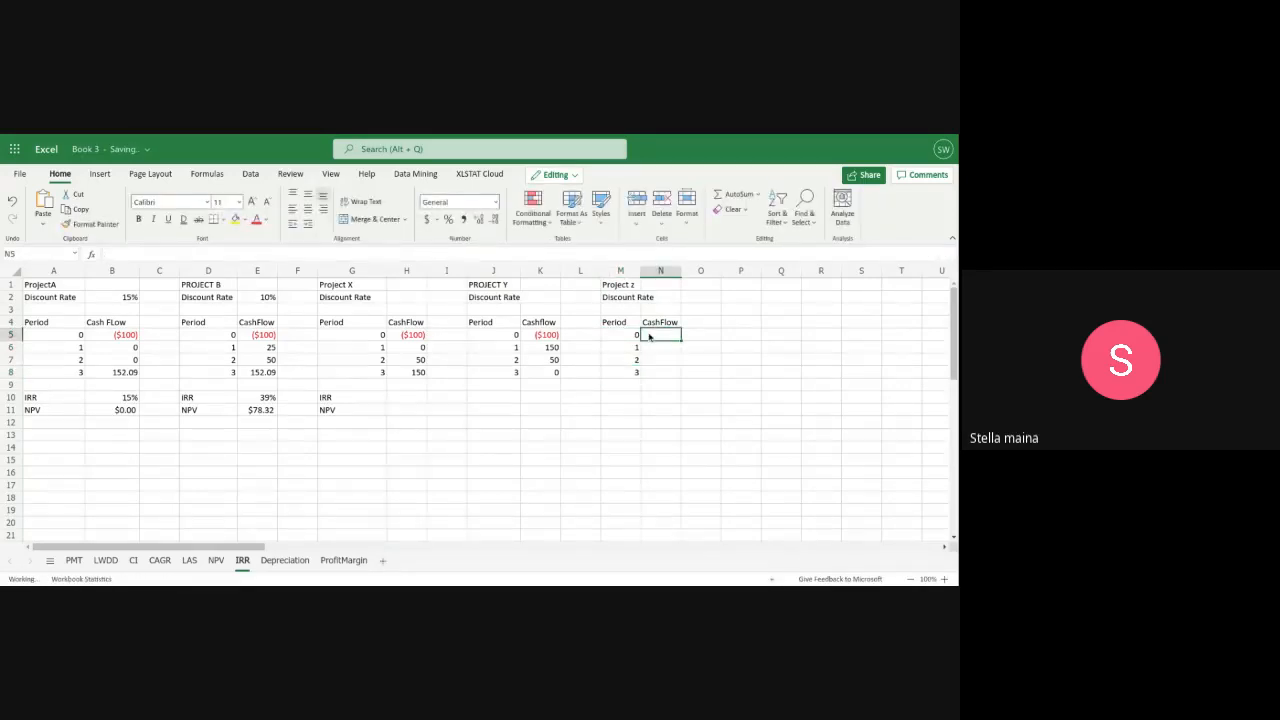
pyautogui.write('($1')
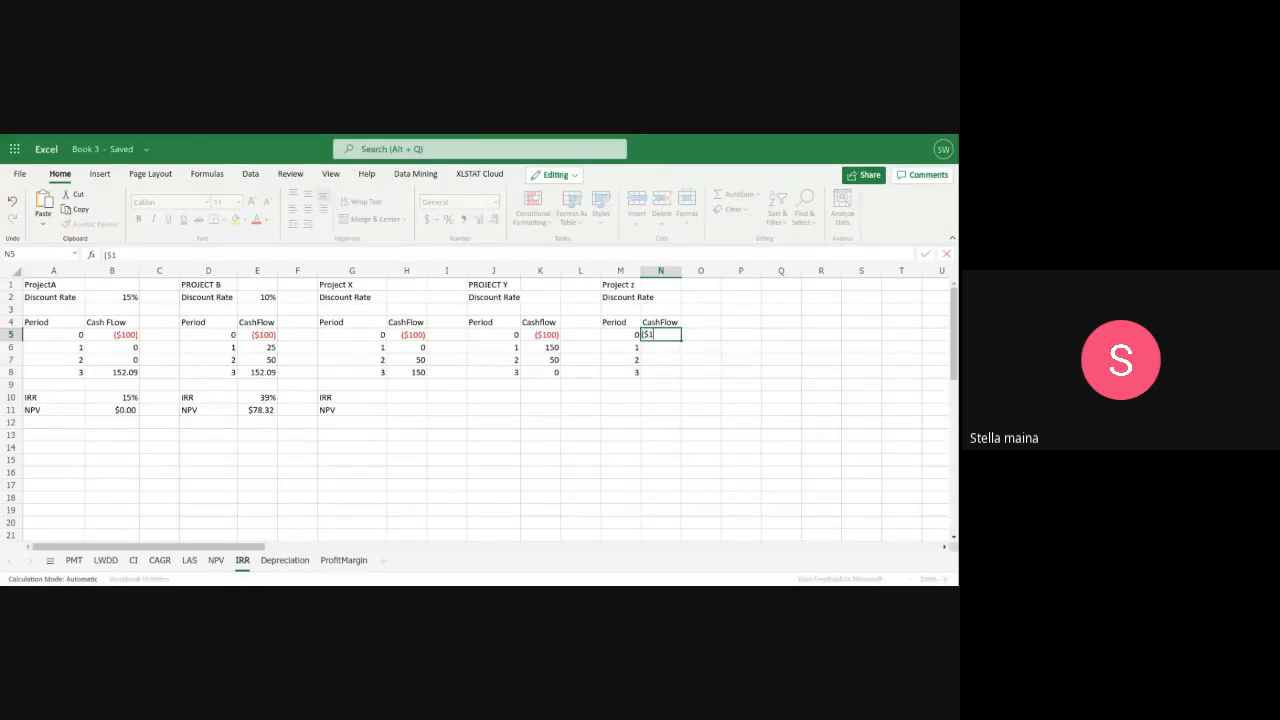
pyautogui.write('00)')
pyautogui.press('Left')
pyautogui.press('BackSpace')
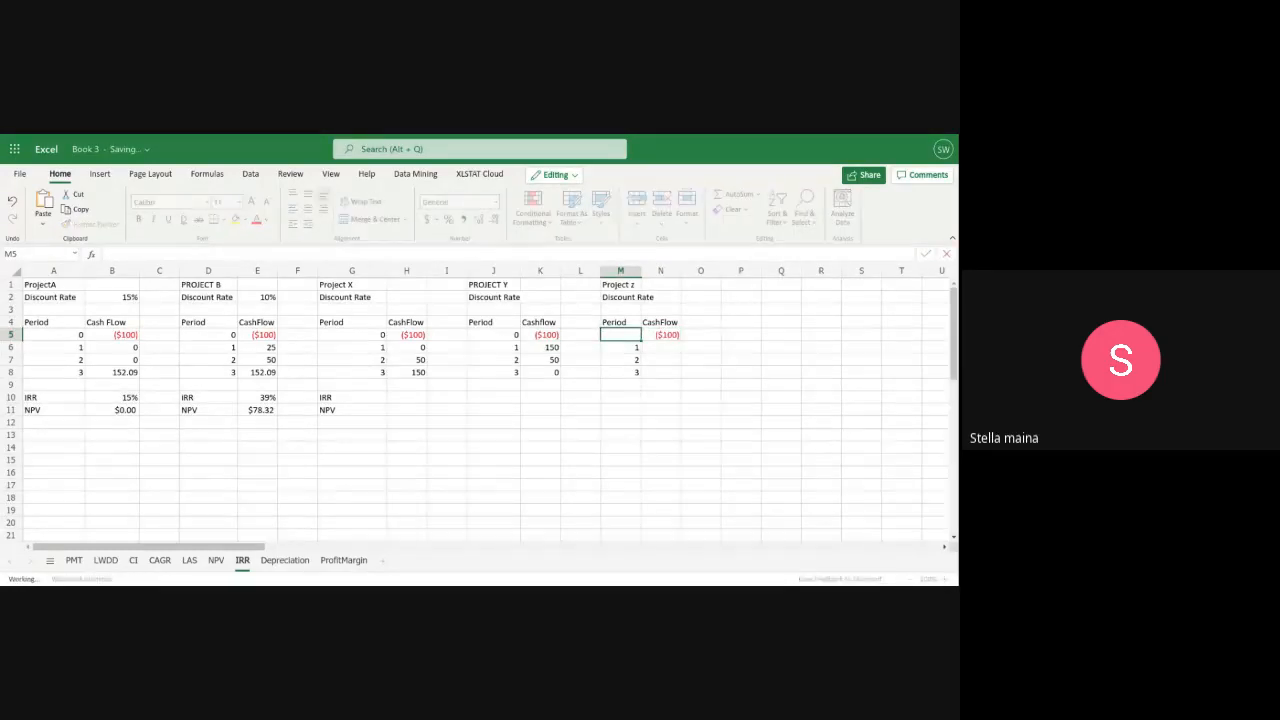
pyautogui.write('0')
pyautogui.press('Right')
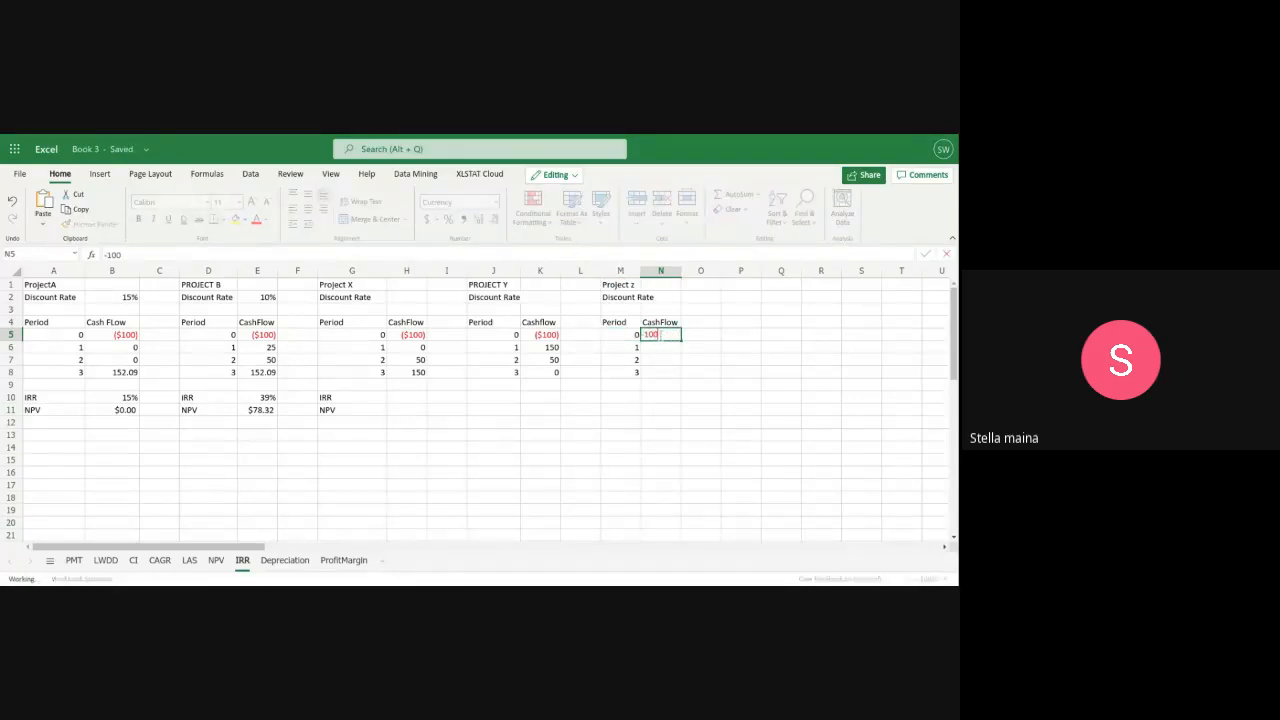
pyautogui.press('BackSpace')
pyautogui.press('Return')
# Enter Project z's cash flows of 20 for period 1 in N6 and 0 for period 3 in N8
pyautogui.write('2')
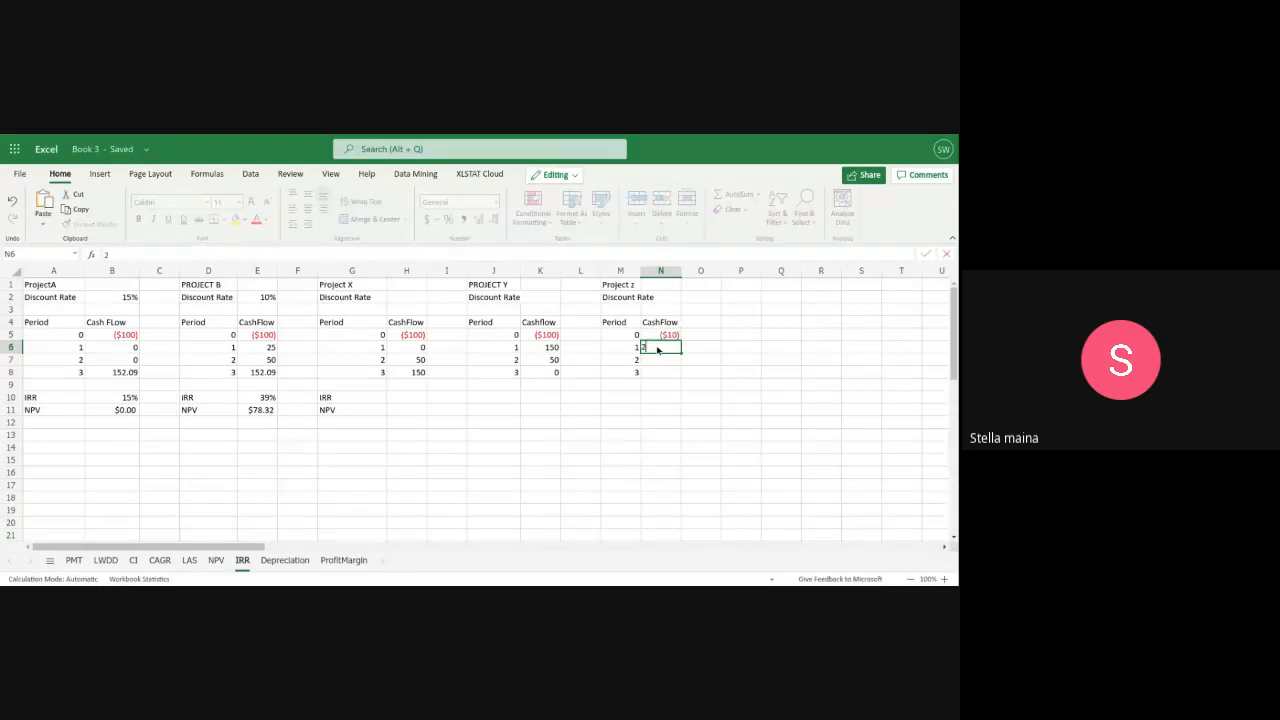
pyautogui.write('0')
pyautogui.press('Return')
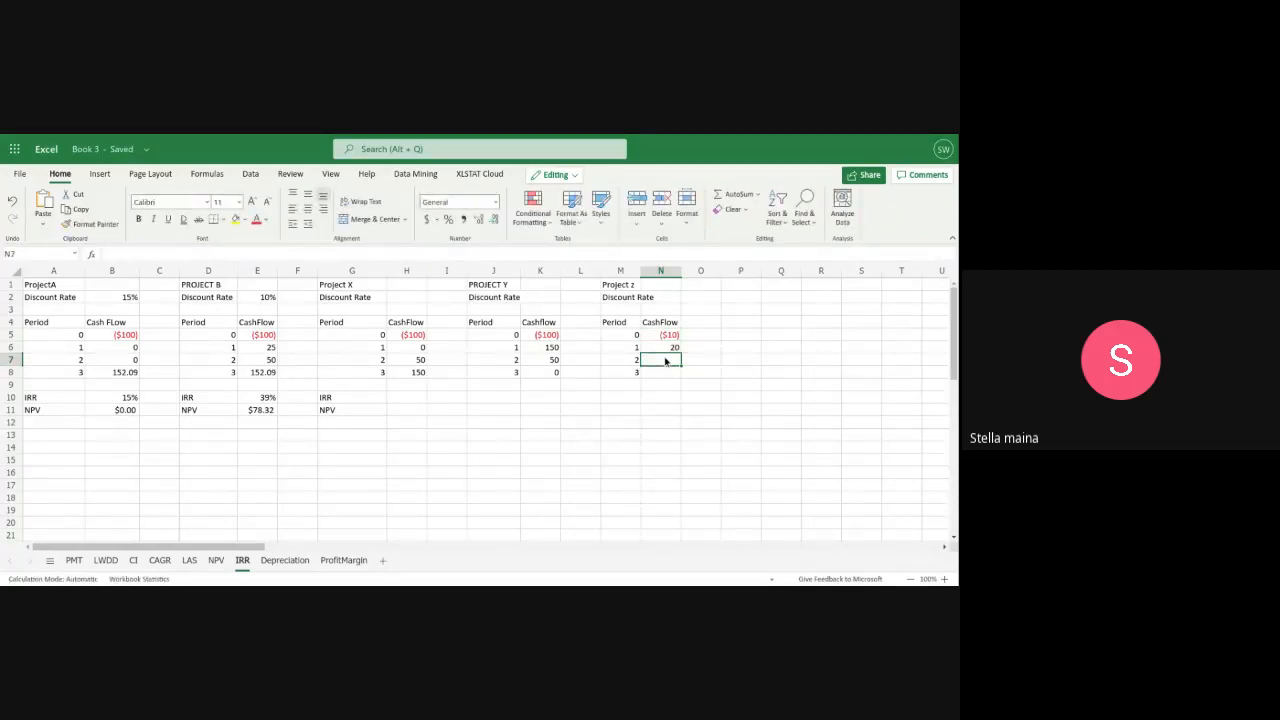
pyautogui.click(653, 375)
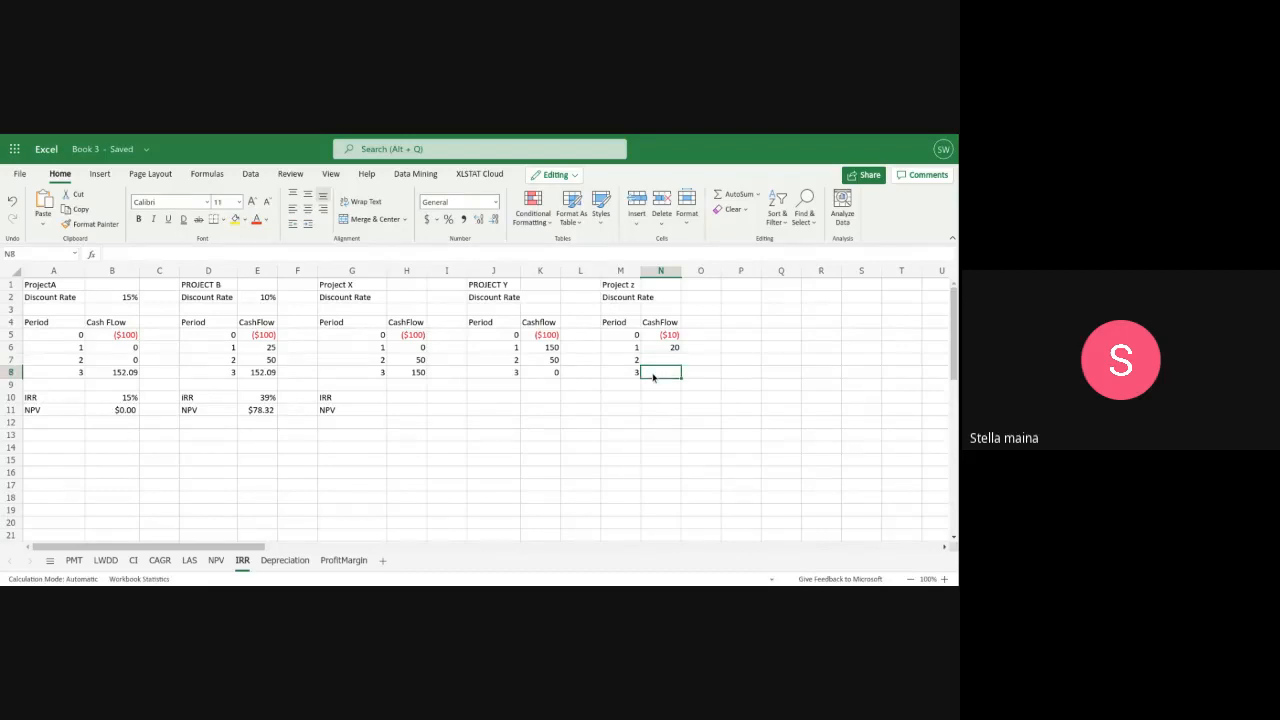
pyautogui.write('5')
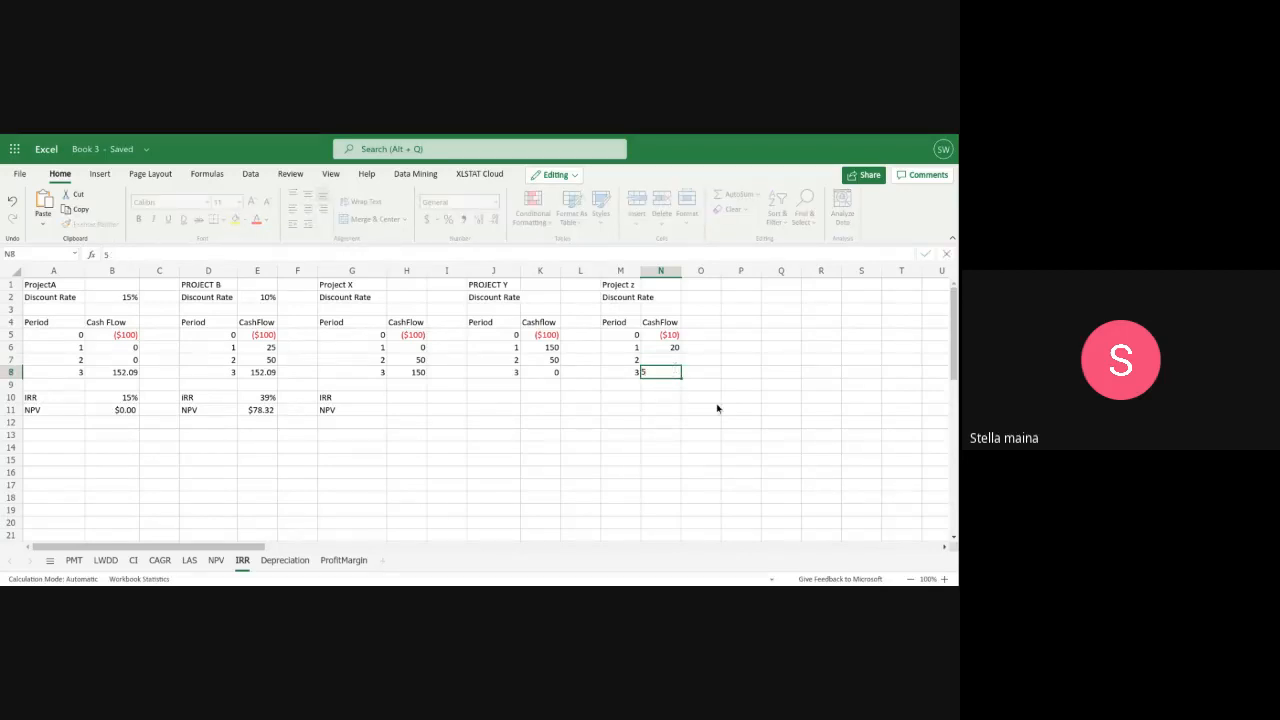
pyautogui.press('BackSpace')
pyautogui.write('0')
# Label Project Y's result rows IRR in J10 and NPV in J11
pyautogui.click(484, 397)
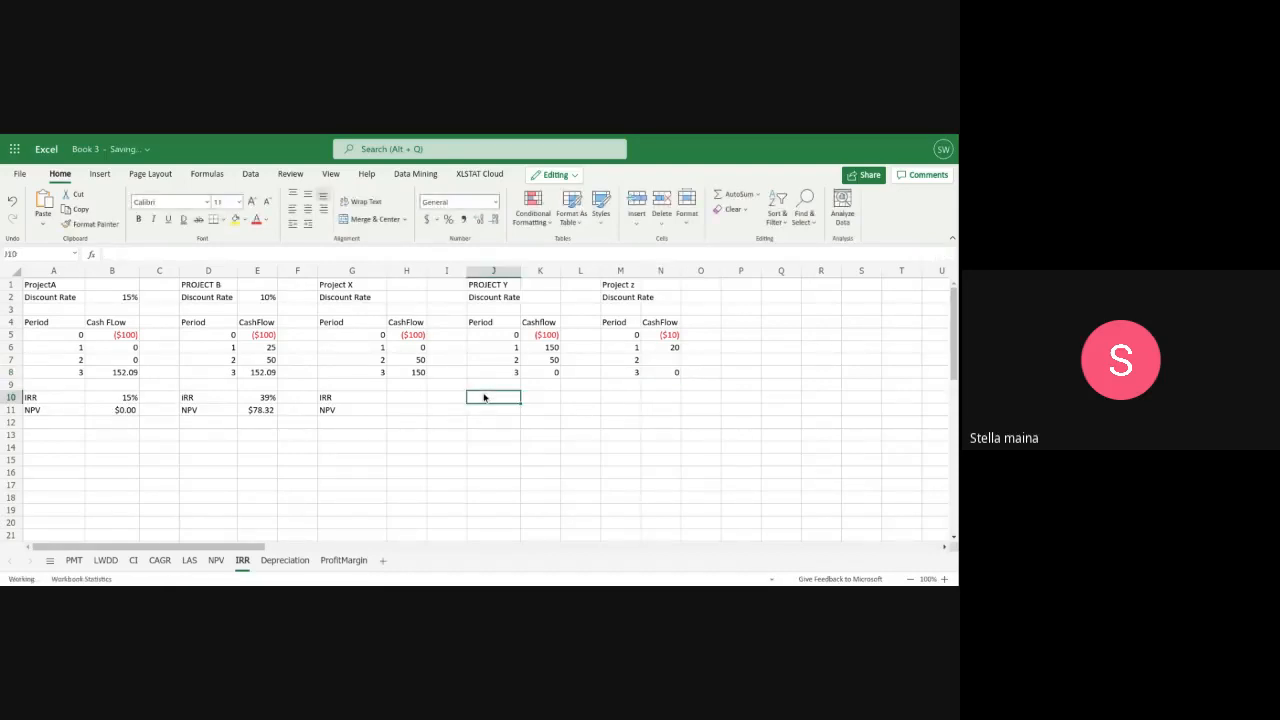
pyautogui.write('I')
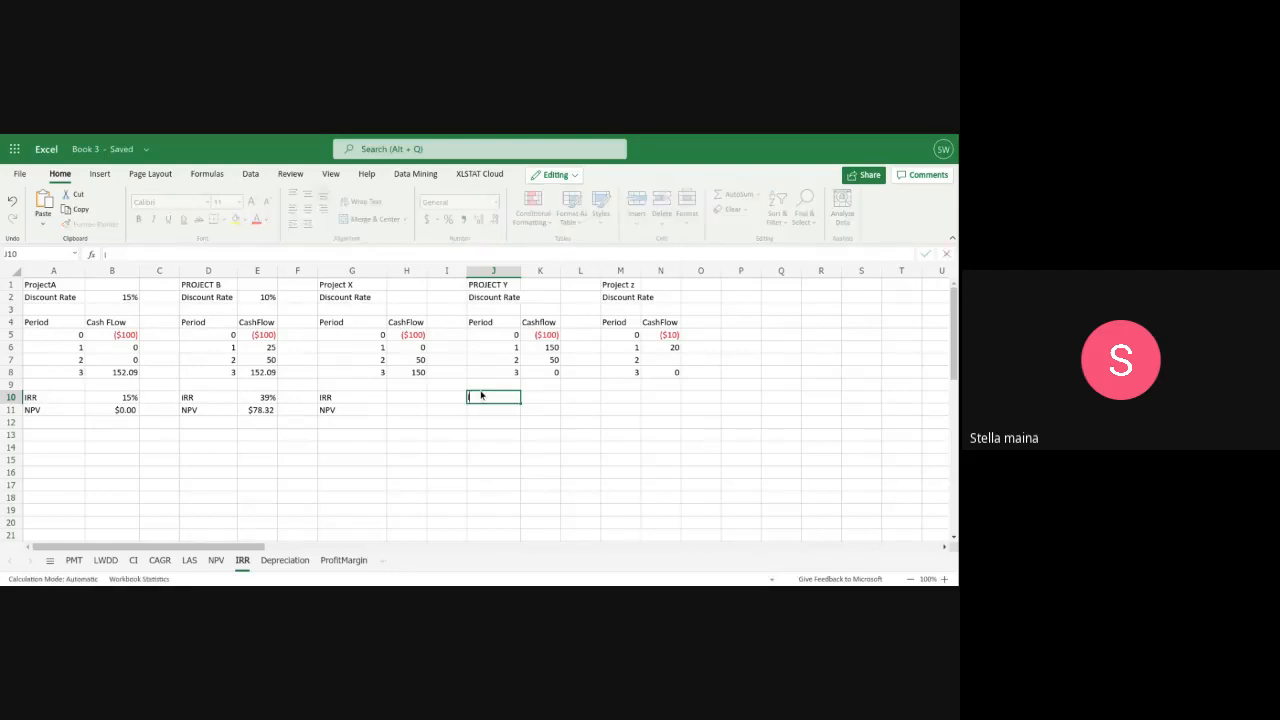
pyautogui.write('RR')
pyautogui.press('Return')
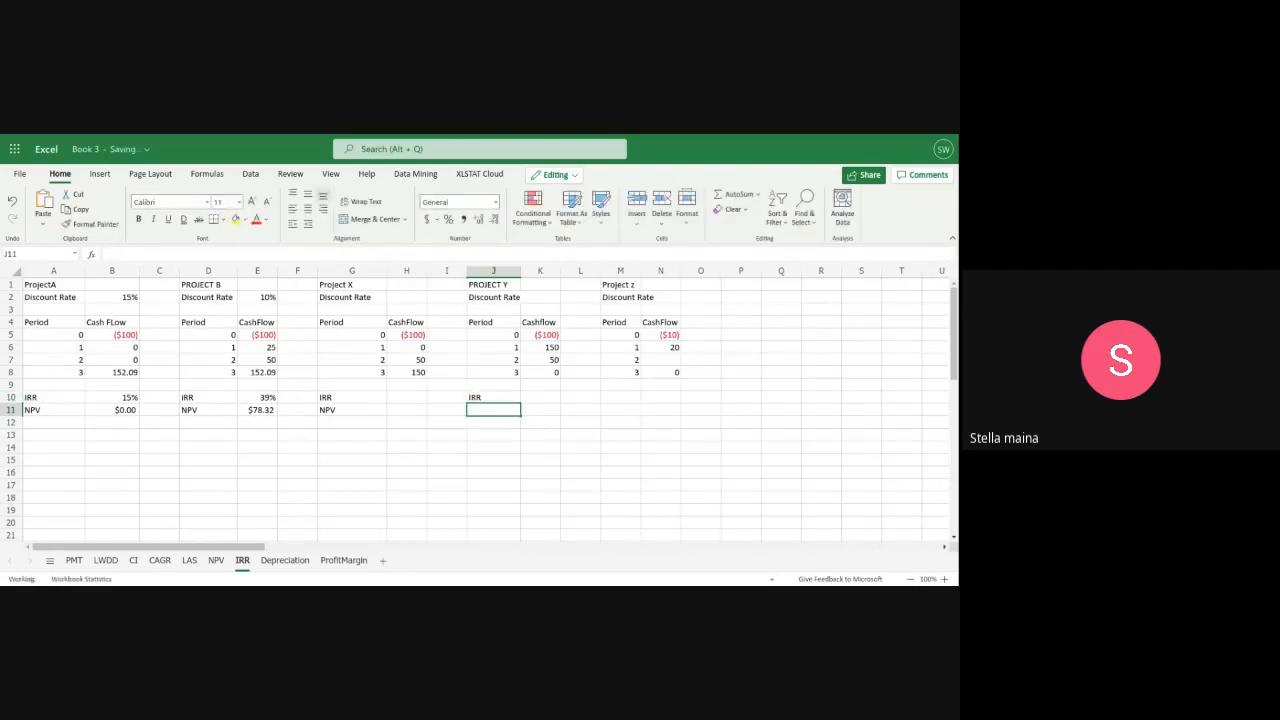
pyautogui.write('NPV')
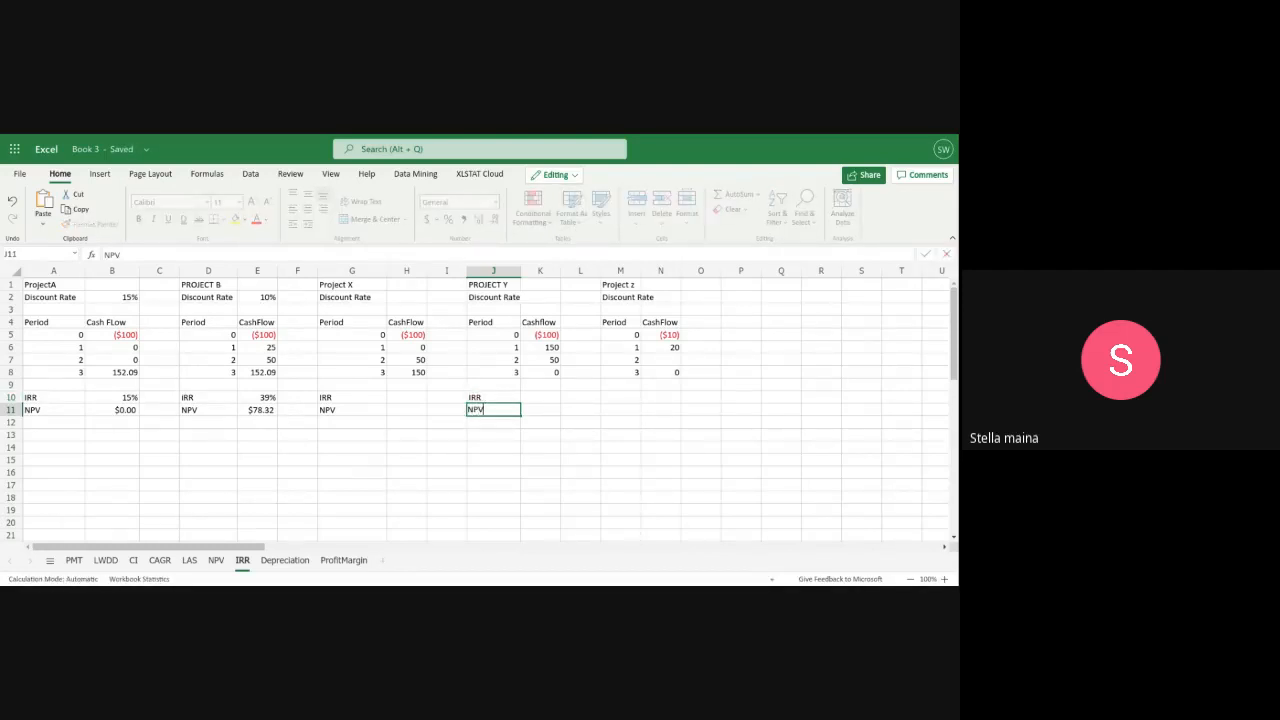
# Label Project z's result rows IRR in M10 and NPV in M11
pyautogui.click(617, 402)
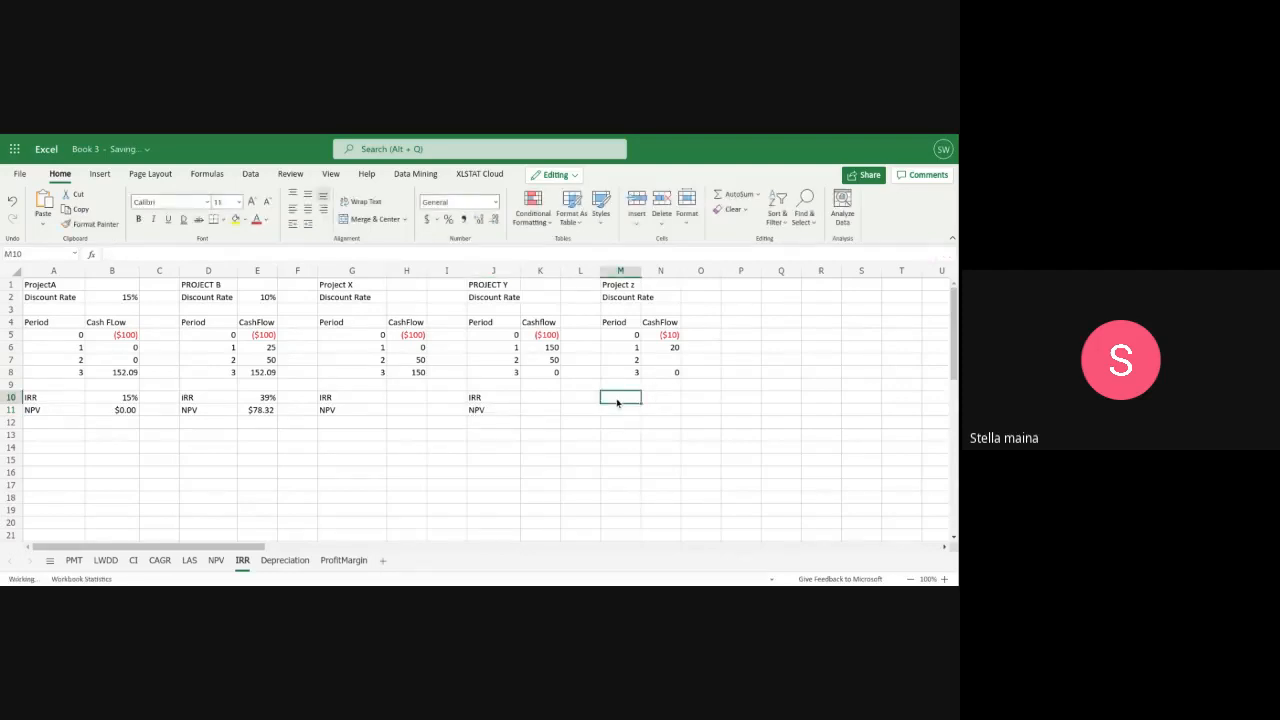
pyautogui.write('IRR')
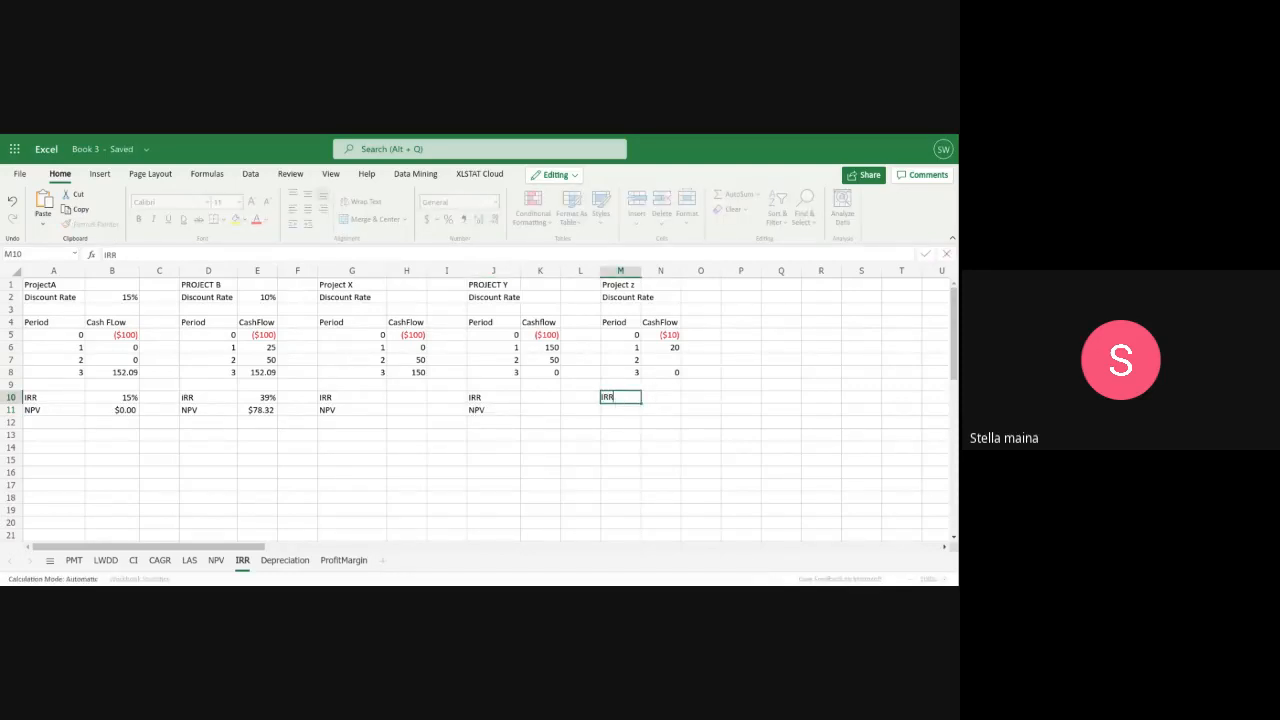
pyautogui.click(613, 409)
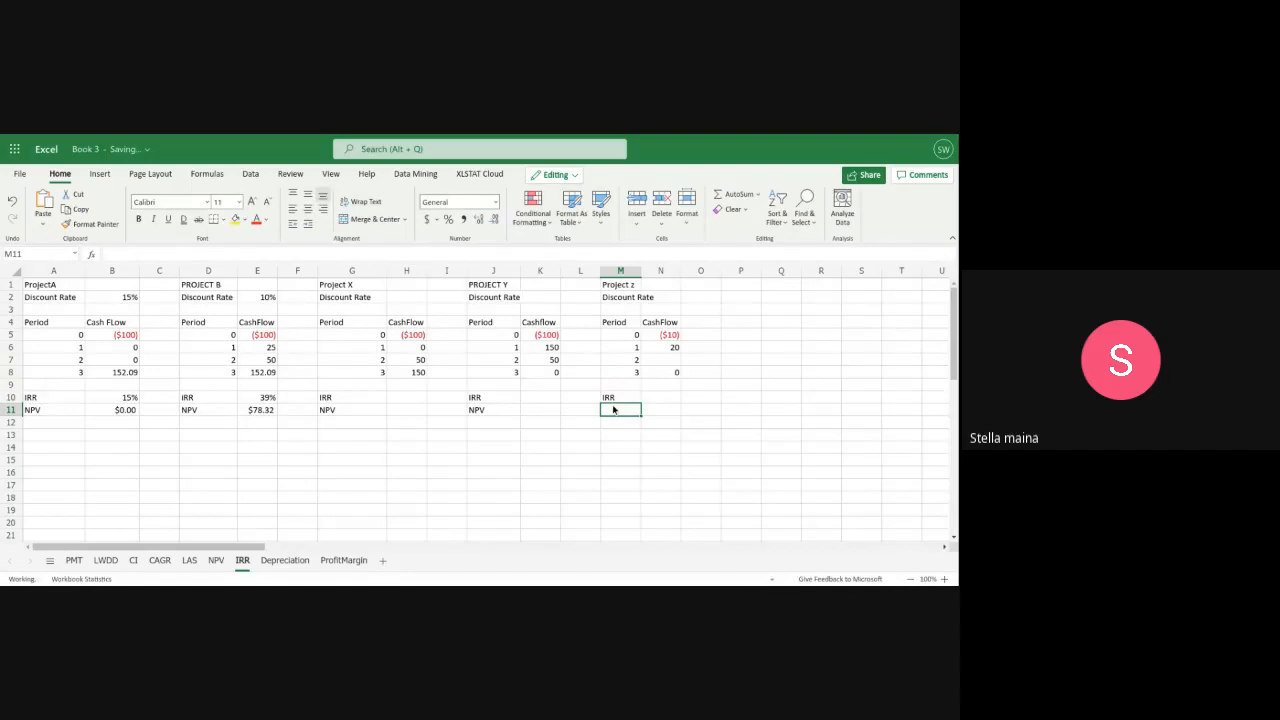
pyautogui.write('NPV')
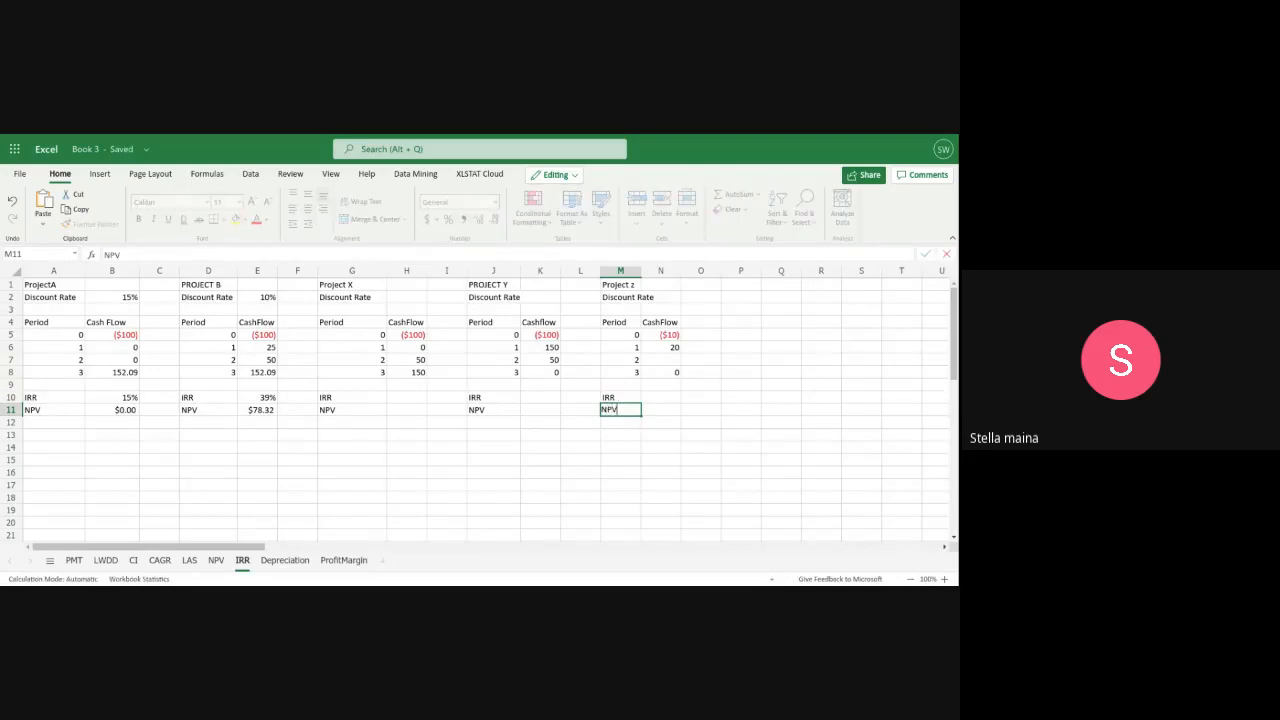
# Set Project X's discount rate in H2 to 15%
pyautogui.click(406, 411)
pyautogui.click(404, 398)
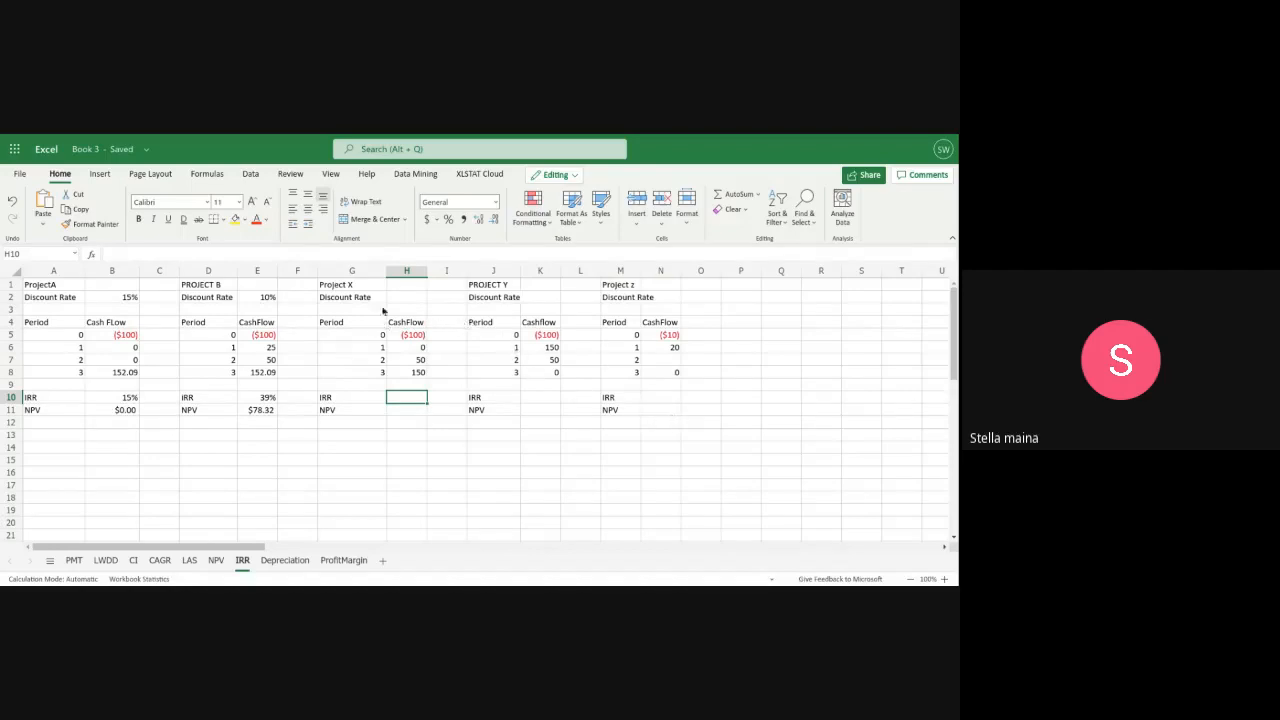
pyautogui.click(405, 299)
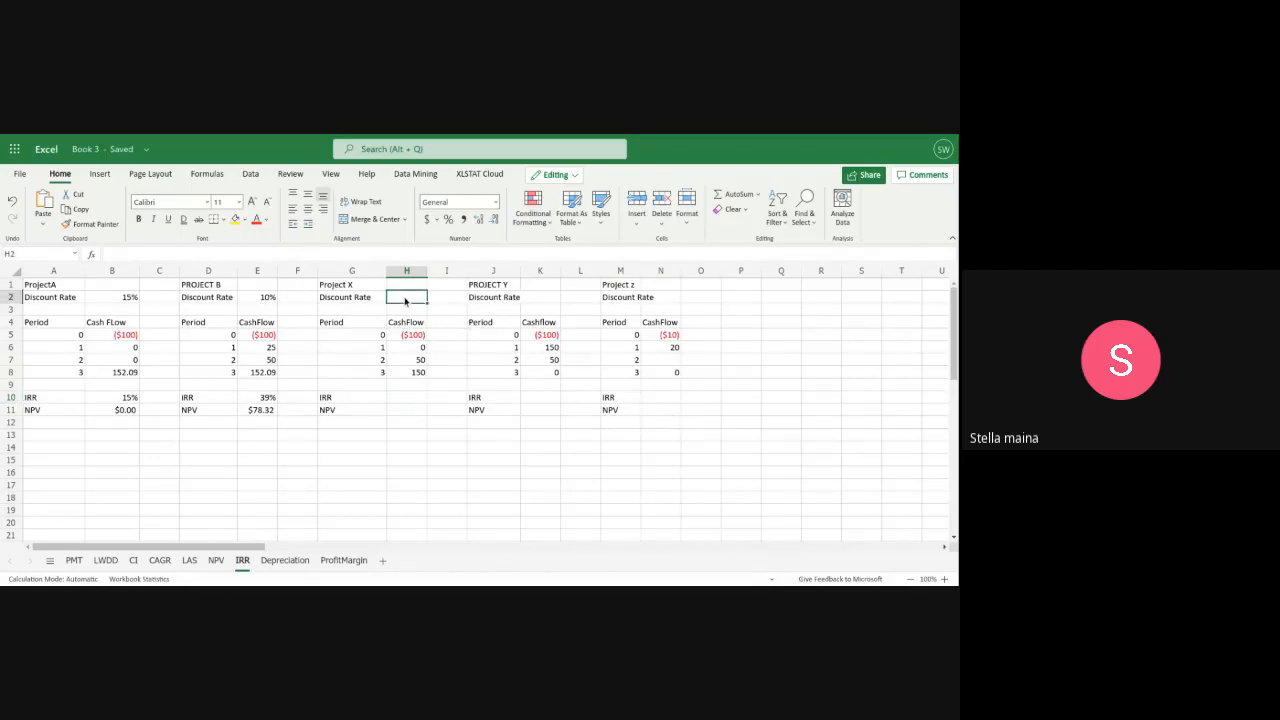
pyautogui.write('15')
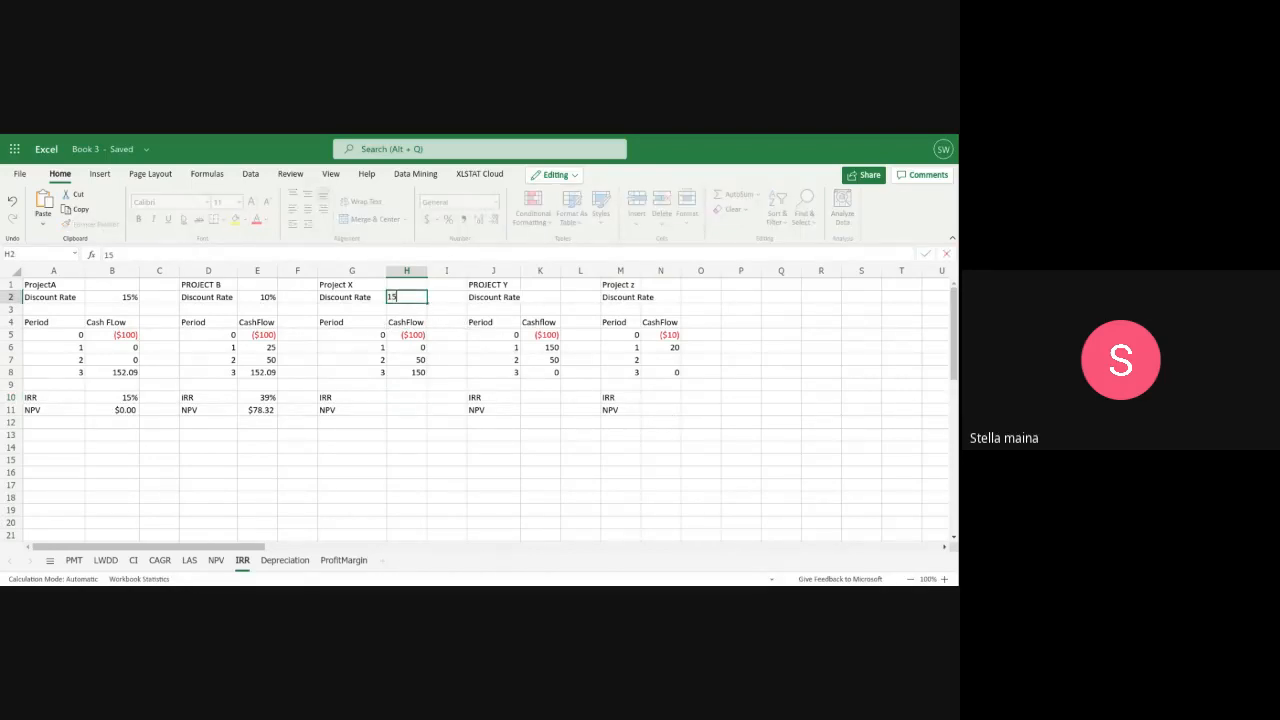
pyautogui.write('%')
pyautogui.click(401, 398)
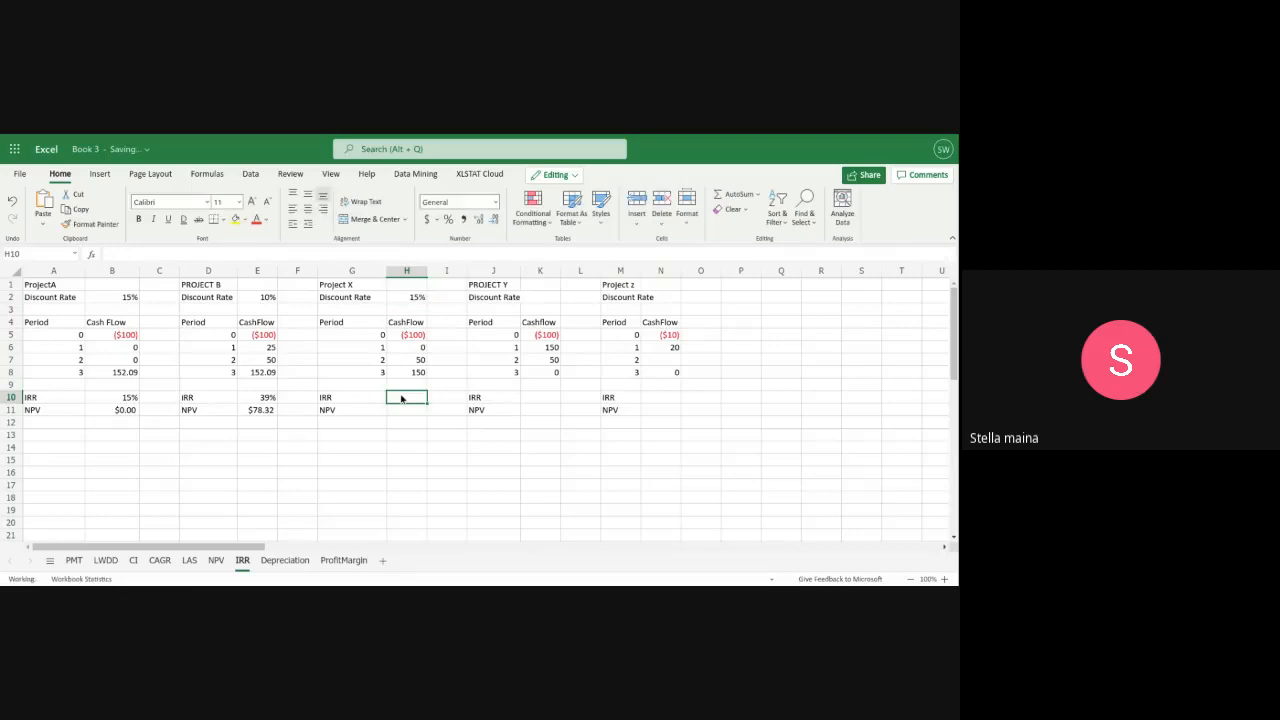
pyautogui.write('+')
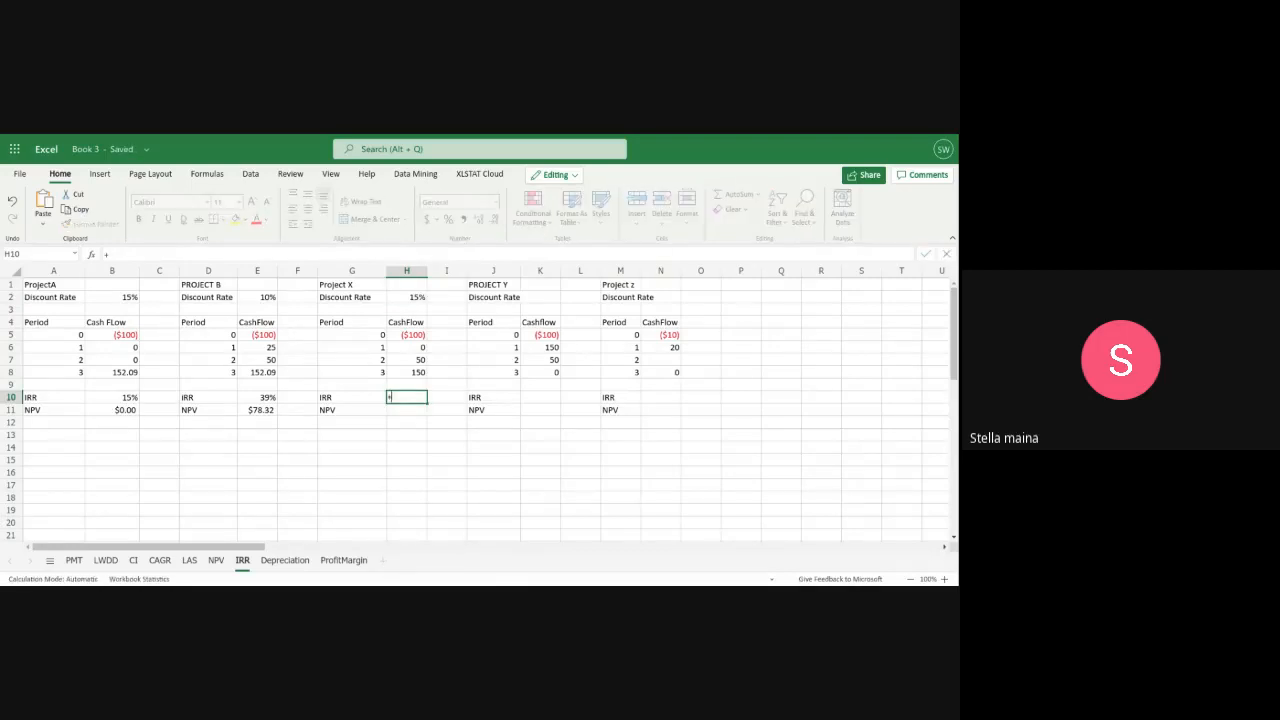
pyautogui.write('IRR')
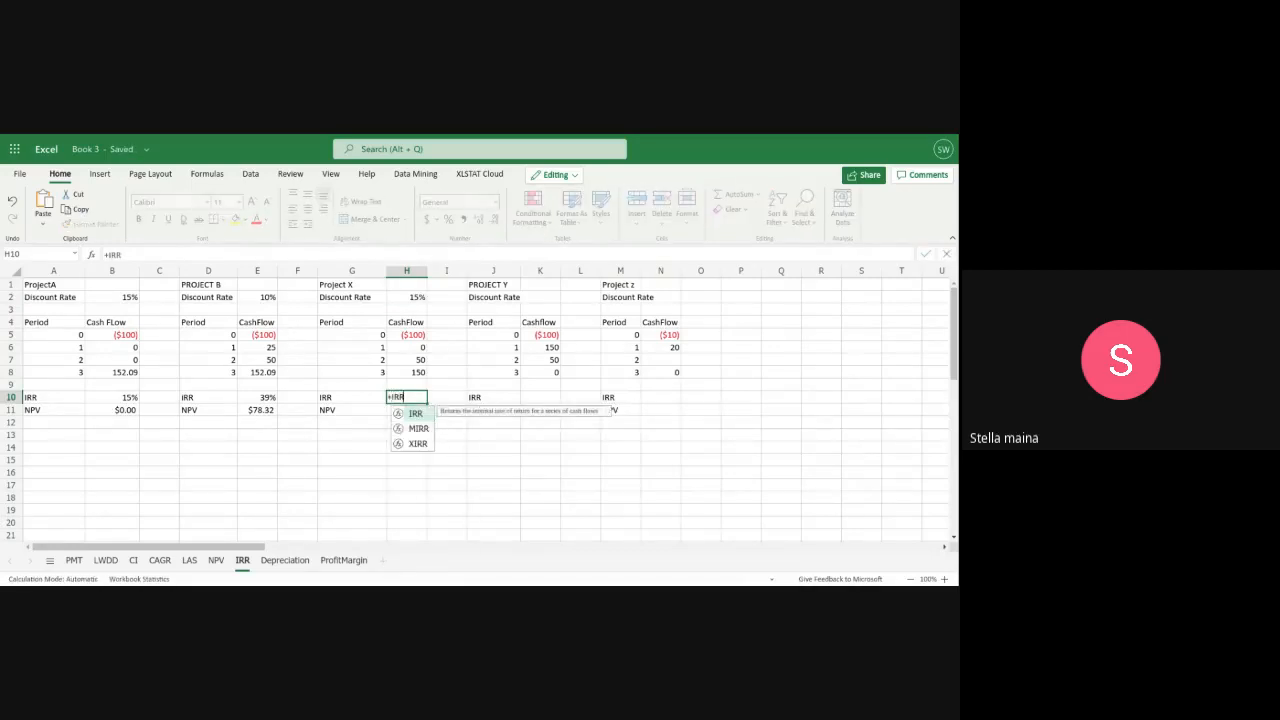
pyautogui.press('BackSpace')
pyautogui.press('BackSpace')
pyautogui.press('BackSpace')
pyautogui.press('BackSpace')
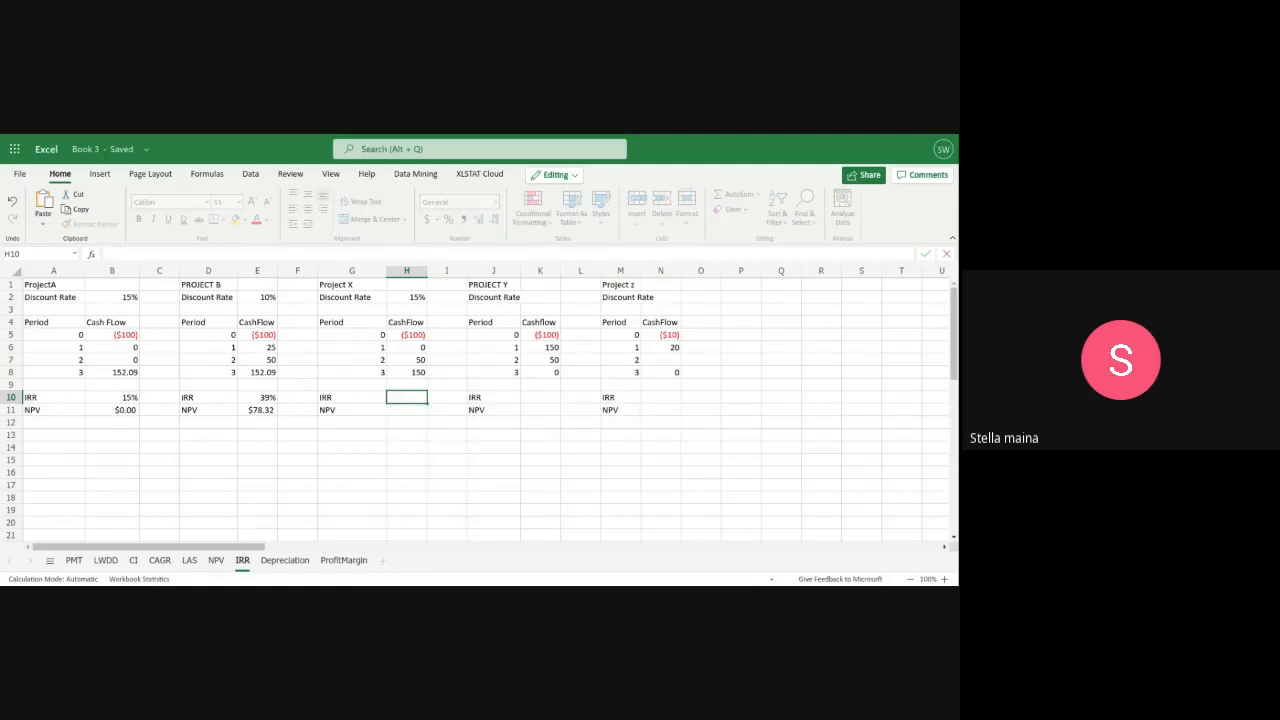
# Calculate Project X's IRR in H10 with the formula =IRR(H5:H8)
pyautogui.write('=IRR')
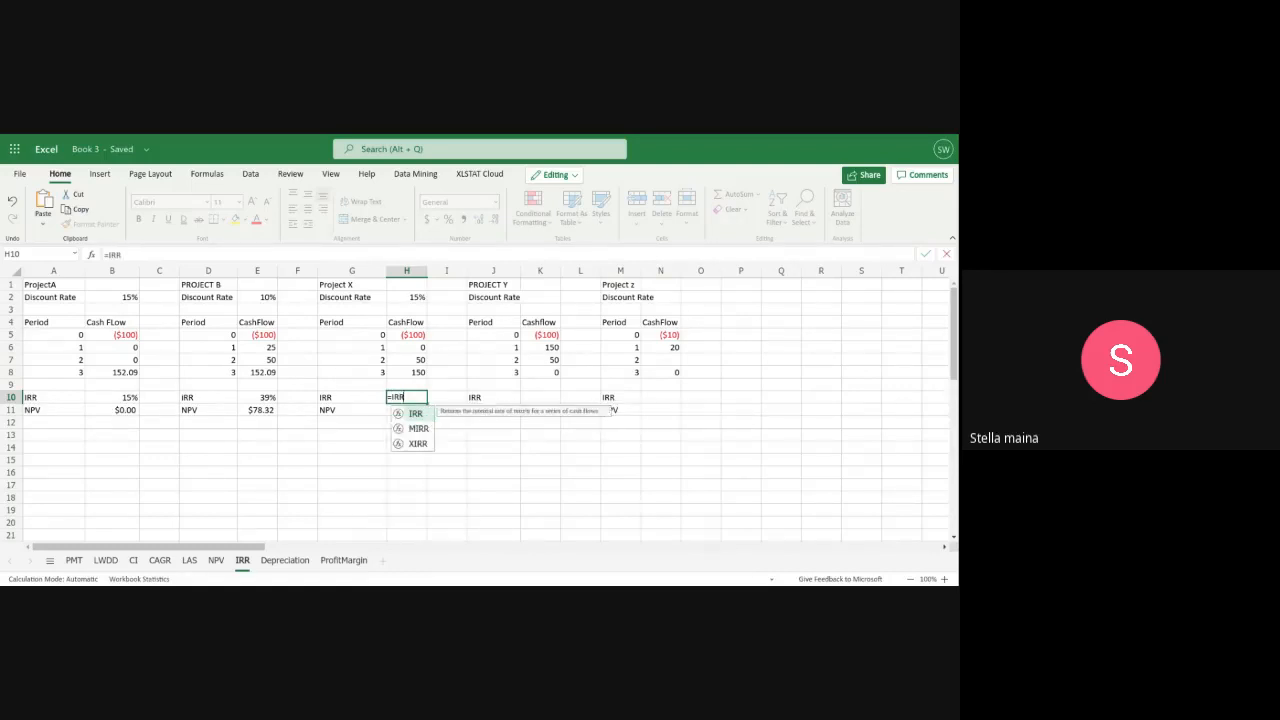
pyautogui.write('(')
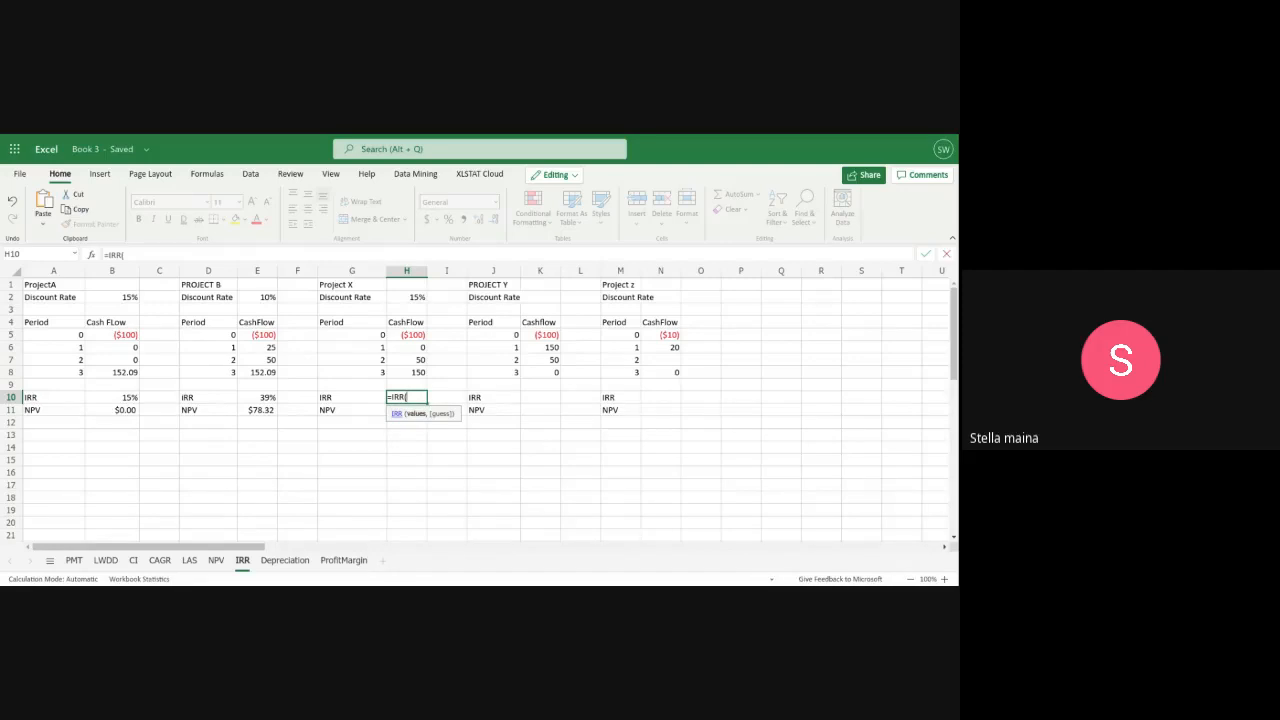
pyautogui.write('h5:H8)')
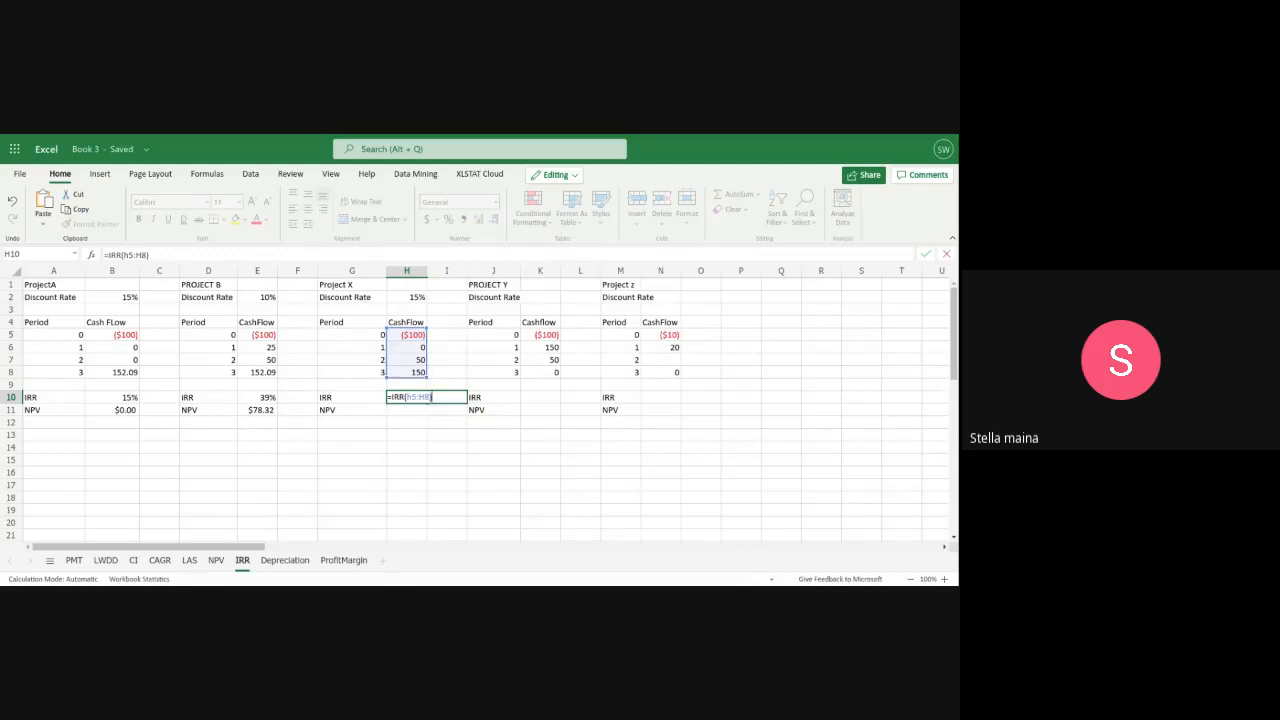
pyautogui.press('Return')
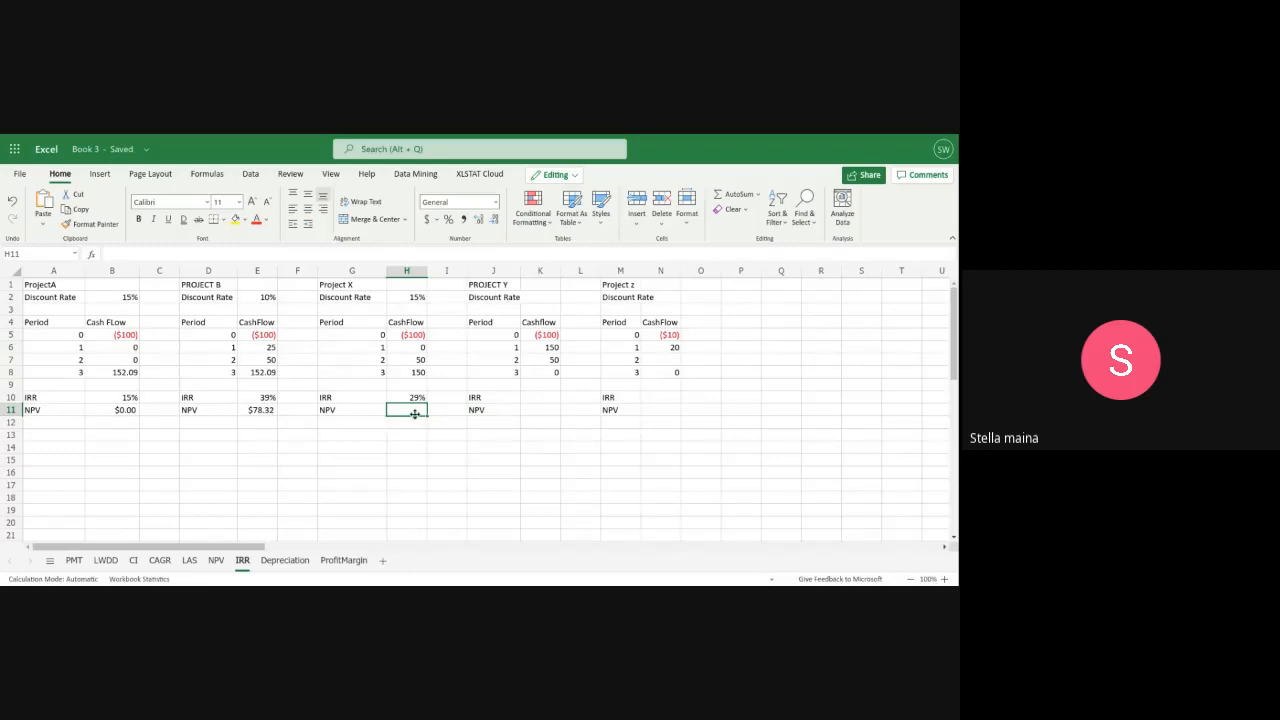
# Change Project B's NPV formula in E11 to use its IRR as the rate: =NPV(E10,E6:E8)+E5
pyautogui.click(261, 409)
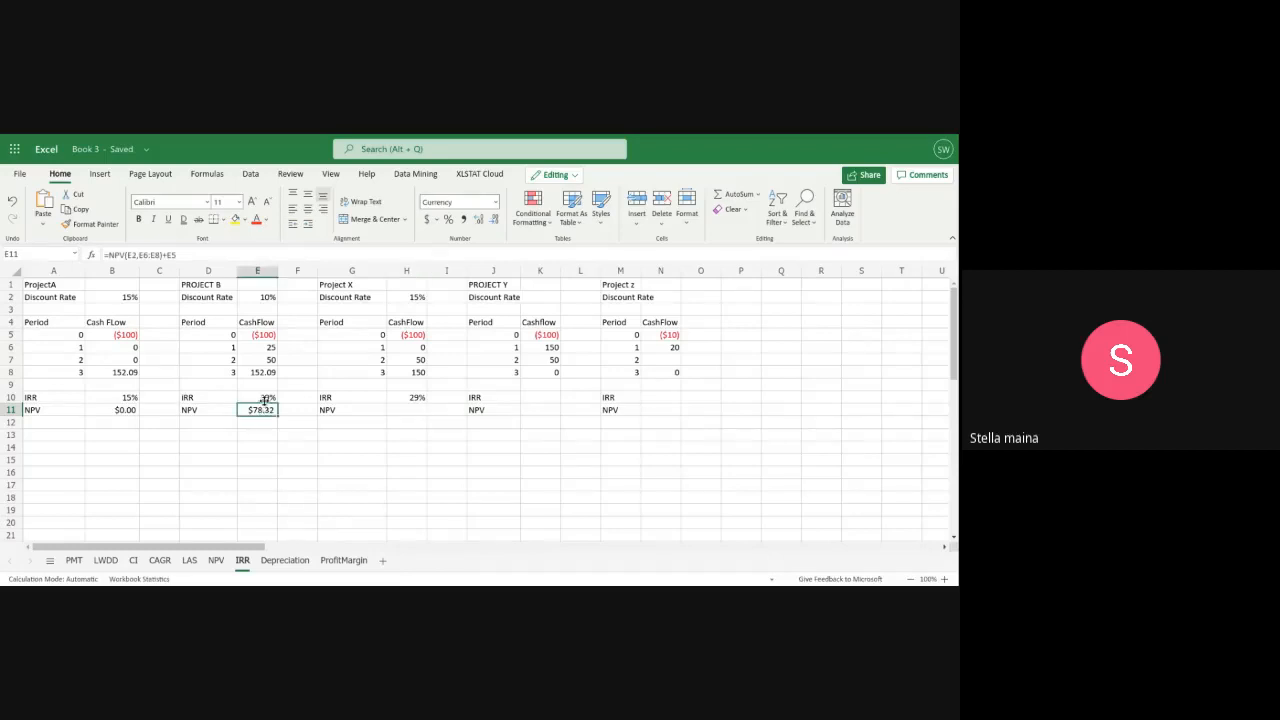
pyautogui.click(257, 299)
pyautogui.click(261, 410)
pyautogui.doubleClick(263, 411)
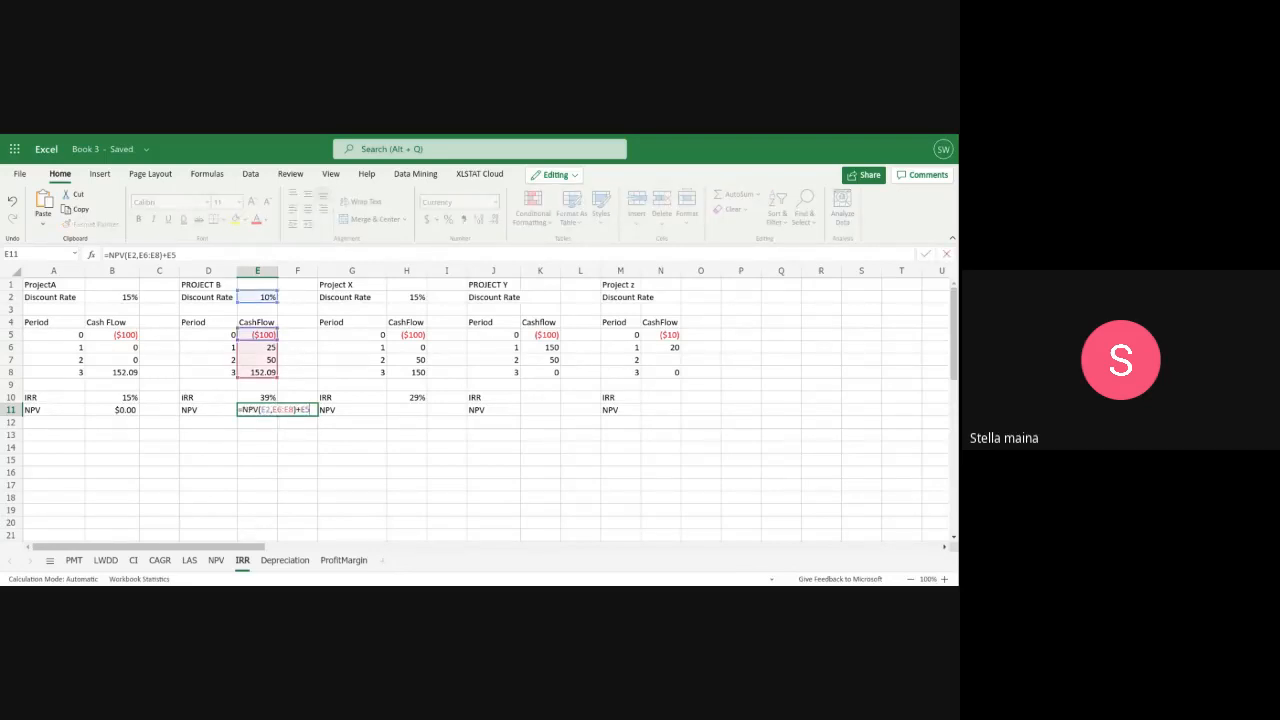
pyautogui.click(268, 411)
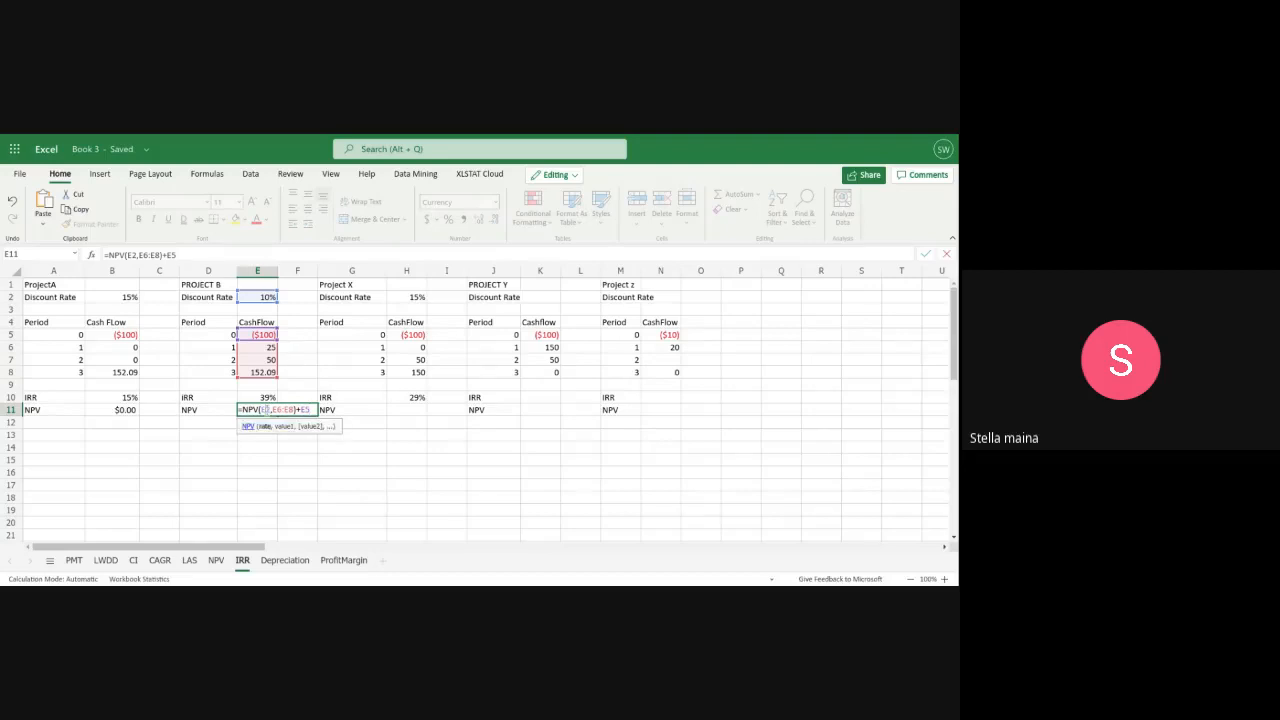
pyautogui.press('BackSpace')
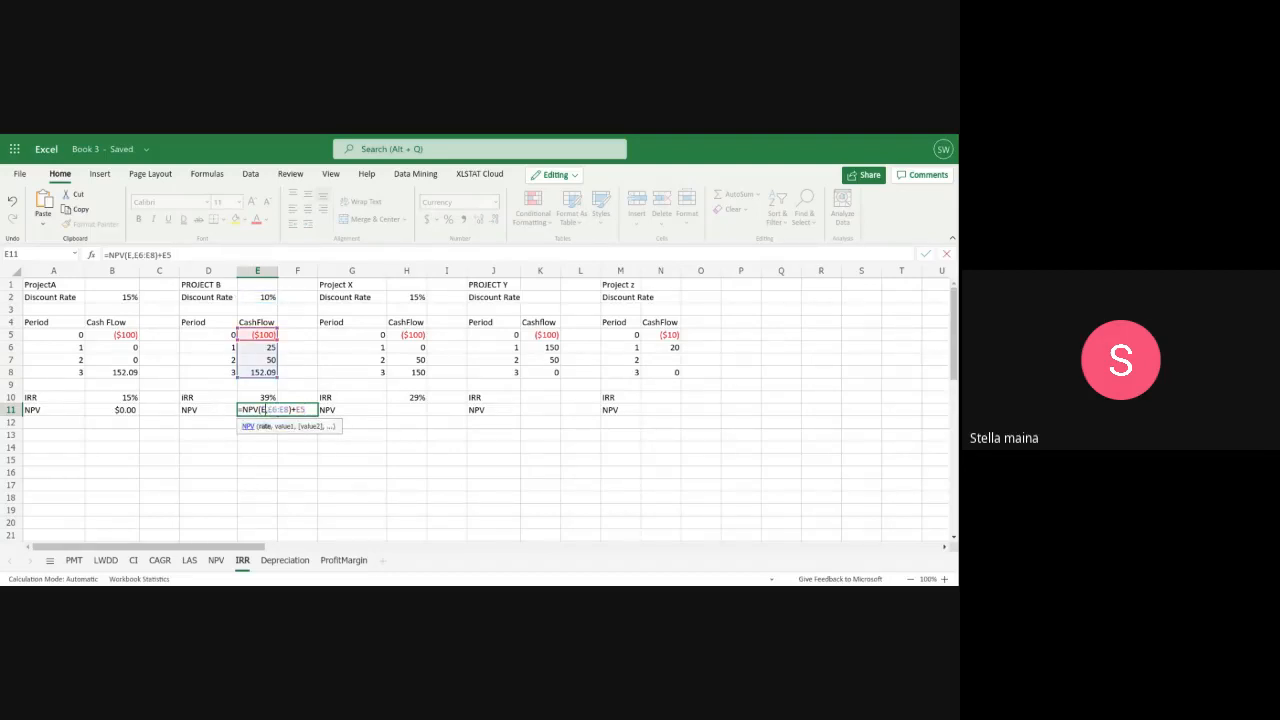
pyautogui.write('10')
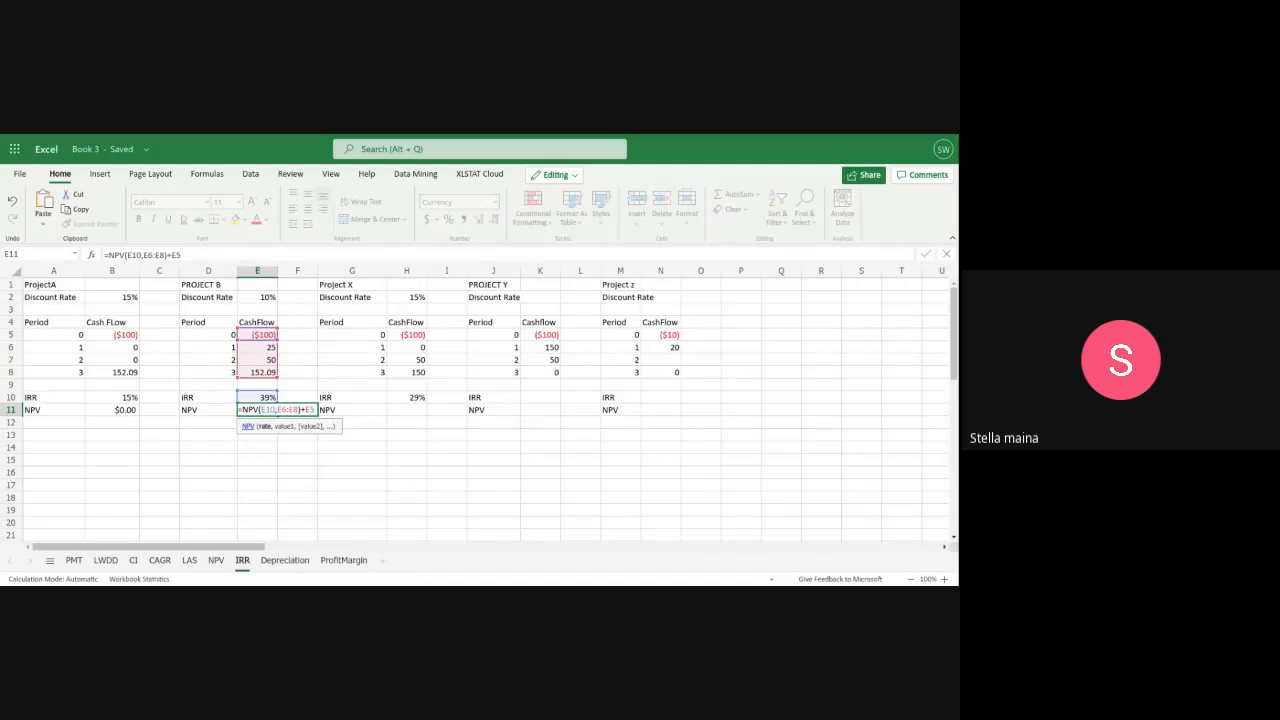
pyautogui.press('Return')
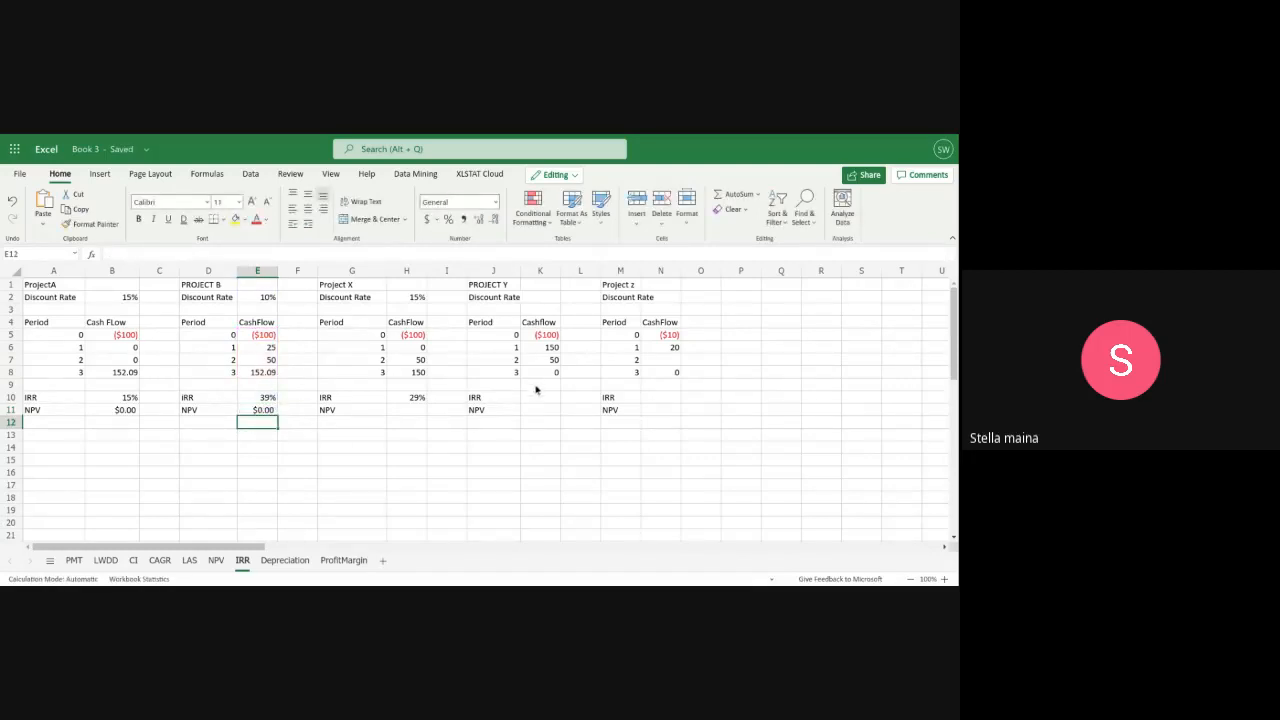
pyautogui.click(396, 413)
pyautogui.write('=')
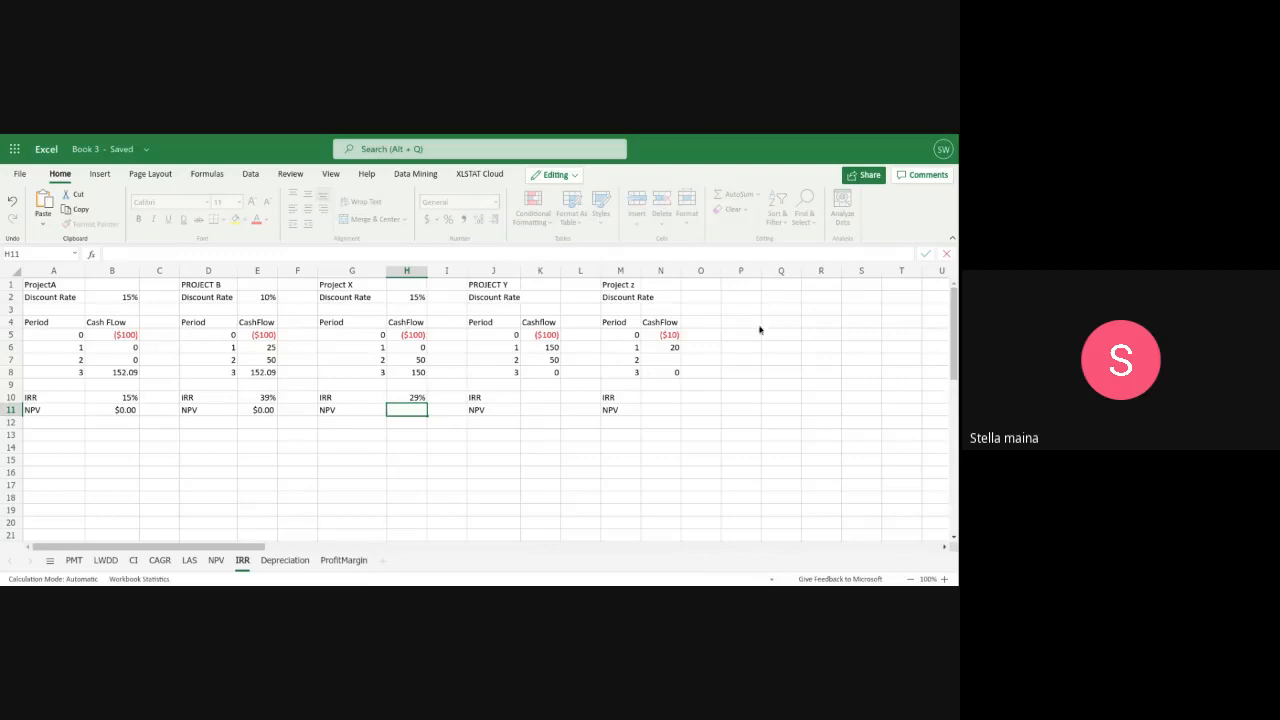
# Calculate Project Y's IRR in K10 with the formula =IRR(K5:K8)
pyautogui.click(536, 398)
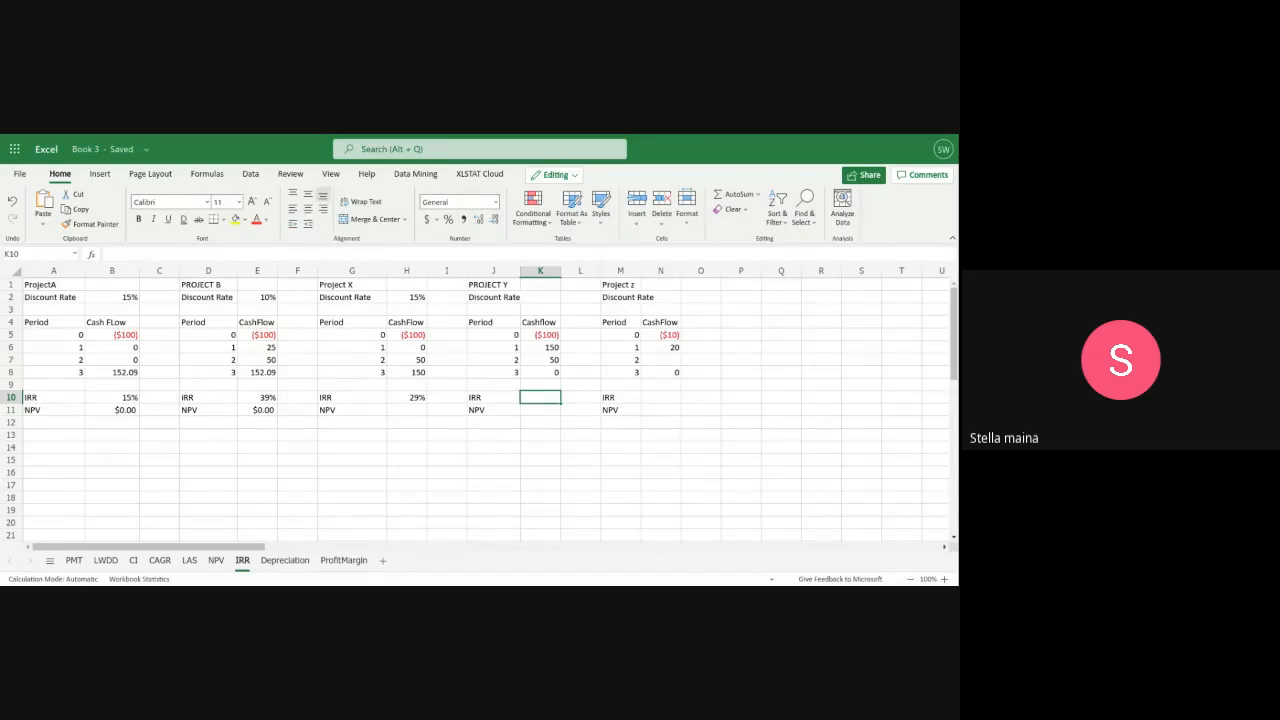
pyautogui.write('=')
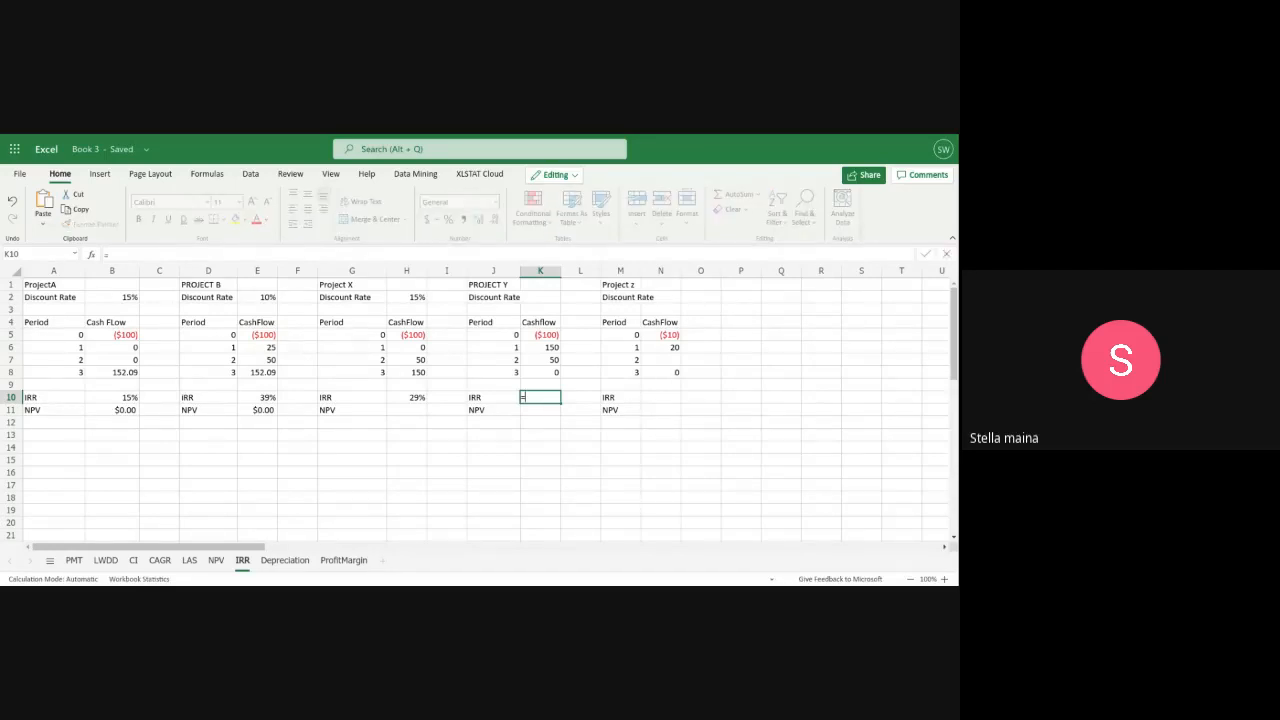
pyautogui.write('IRR')
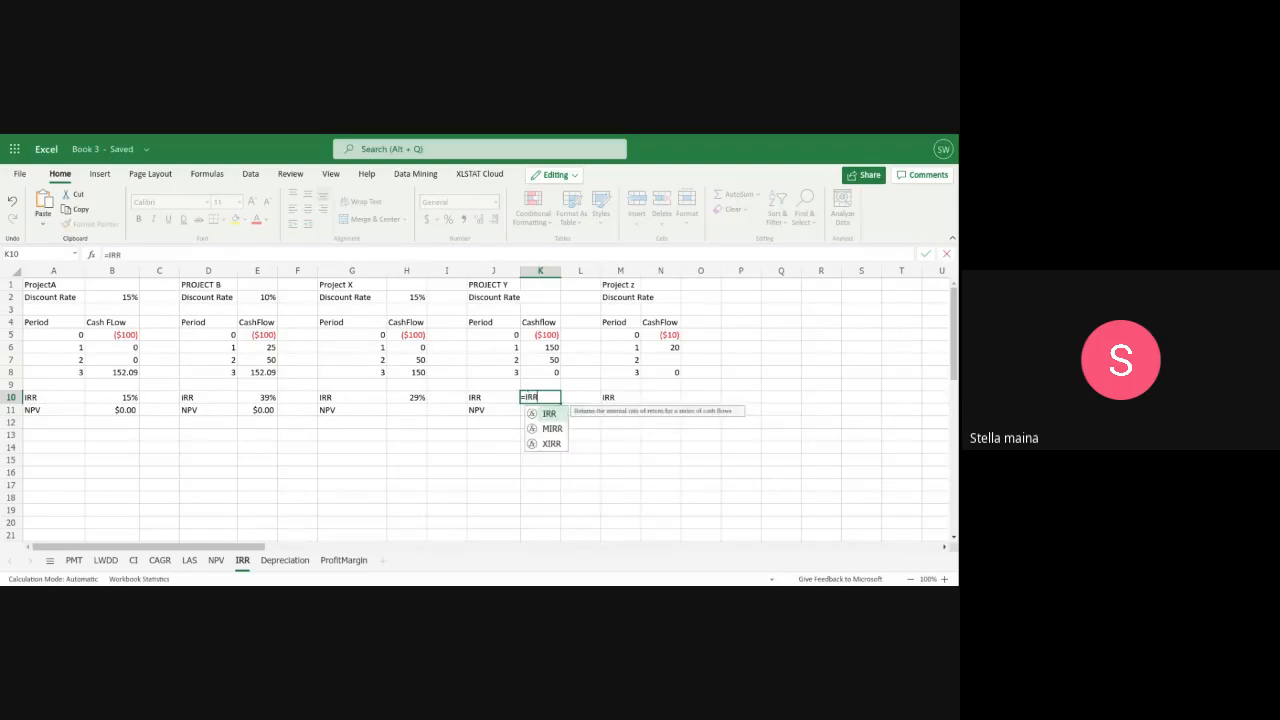
pyautogui.write('(')
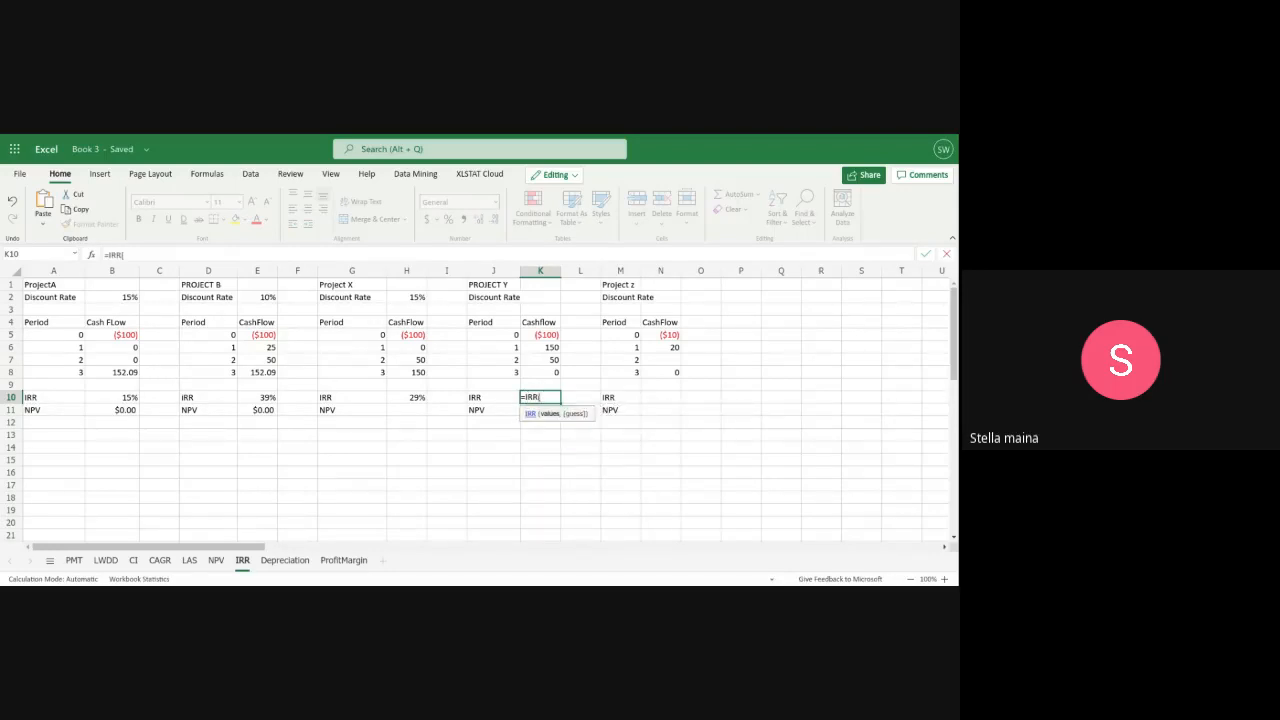
pyautogui.write('k')
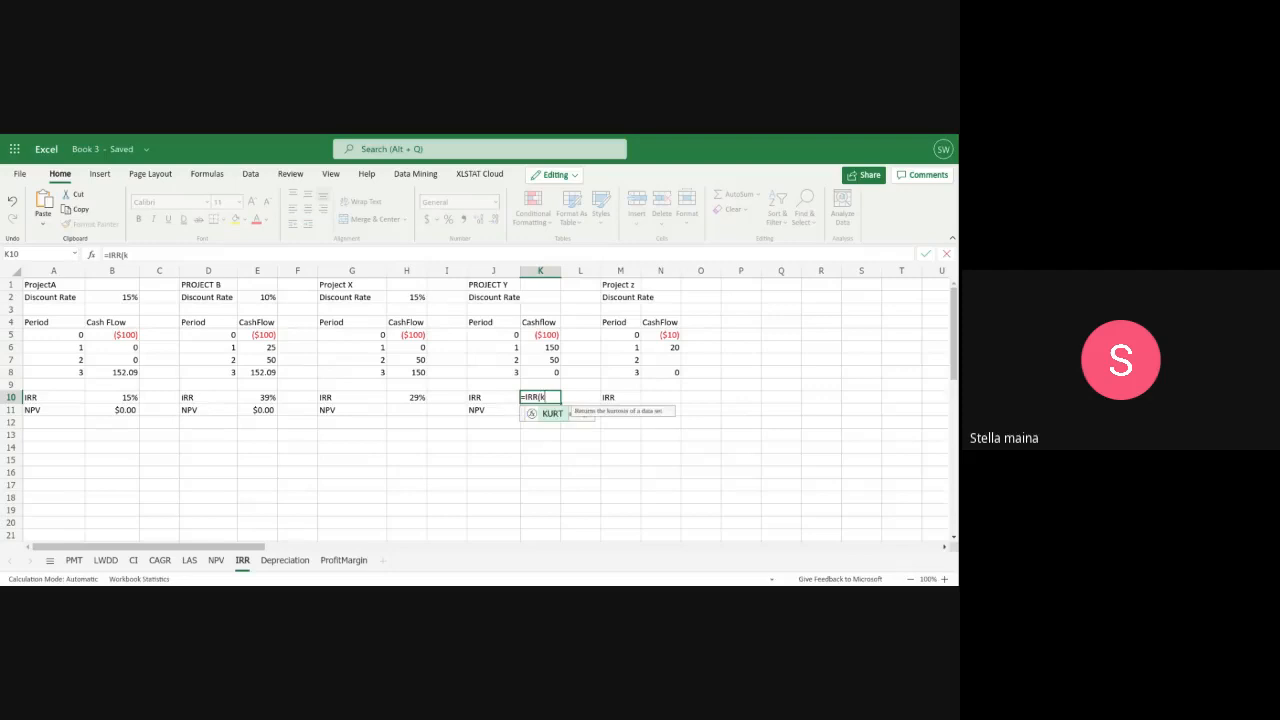
pyautogui.write('5:')
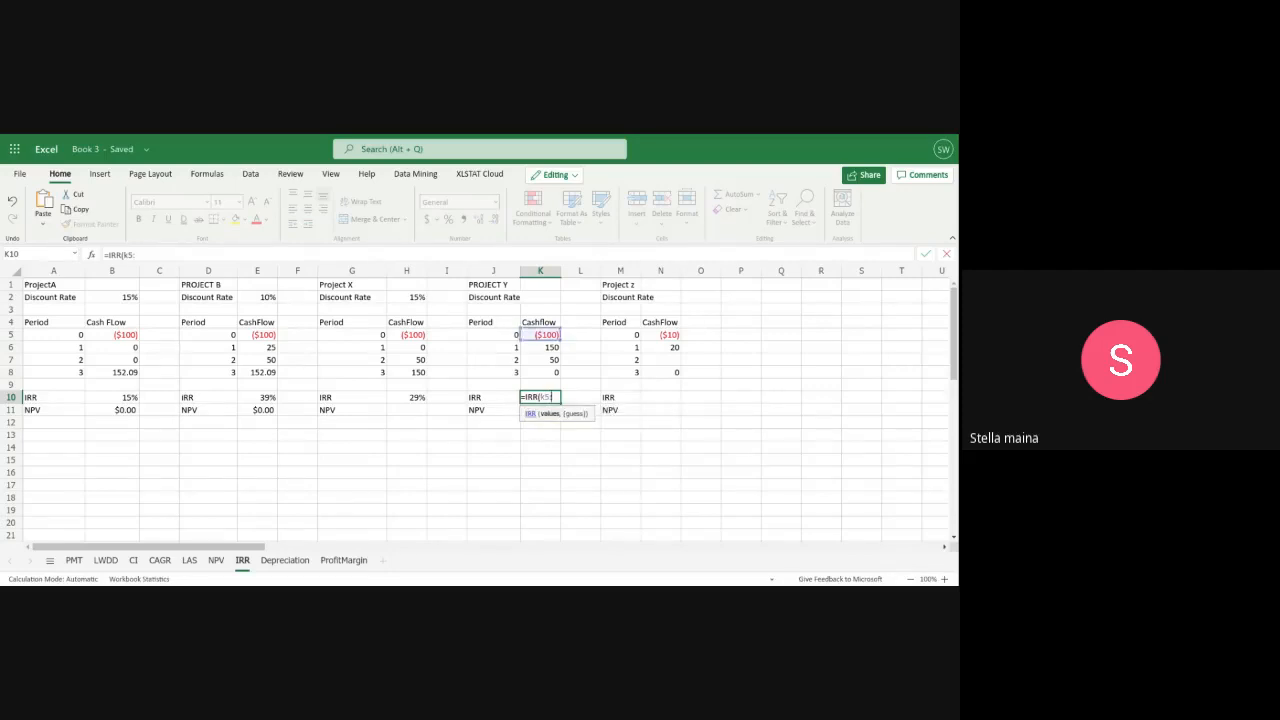
pyautogui.write('k8)')
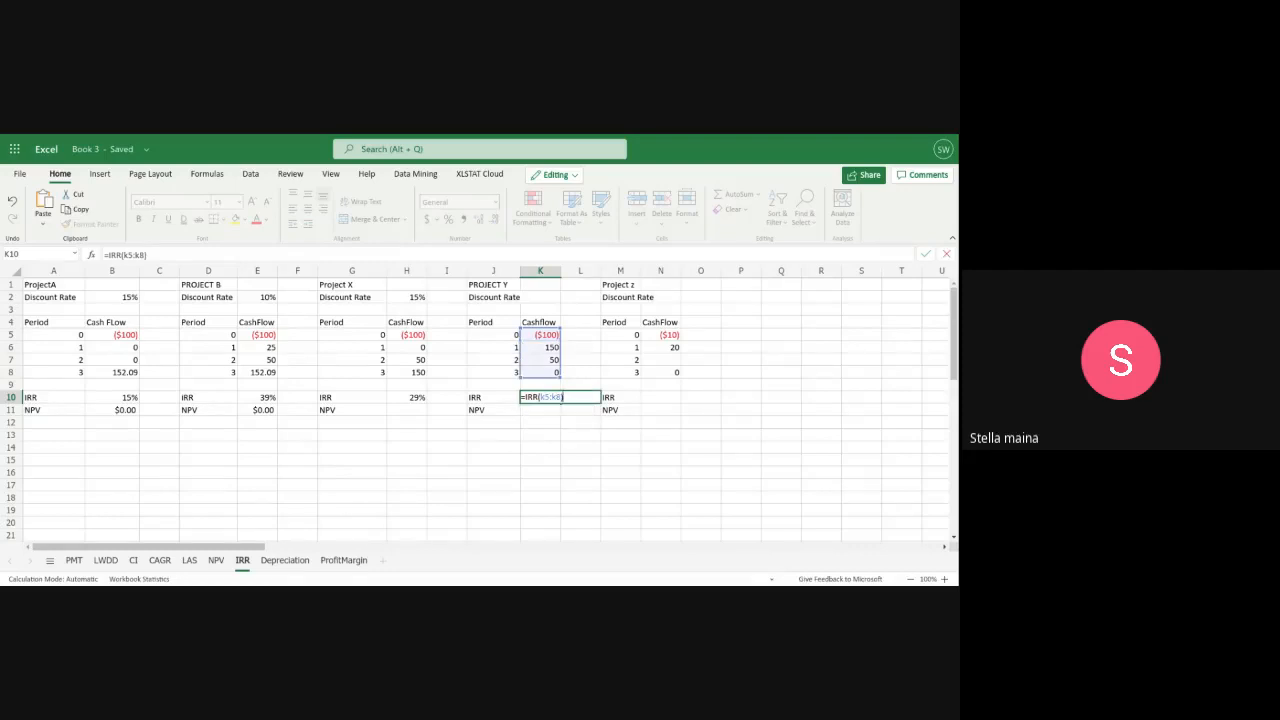
pyautogui.press('Return')
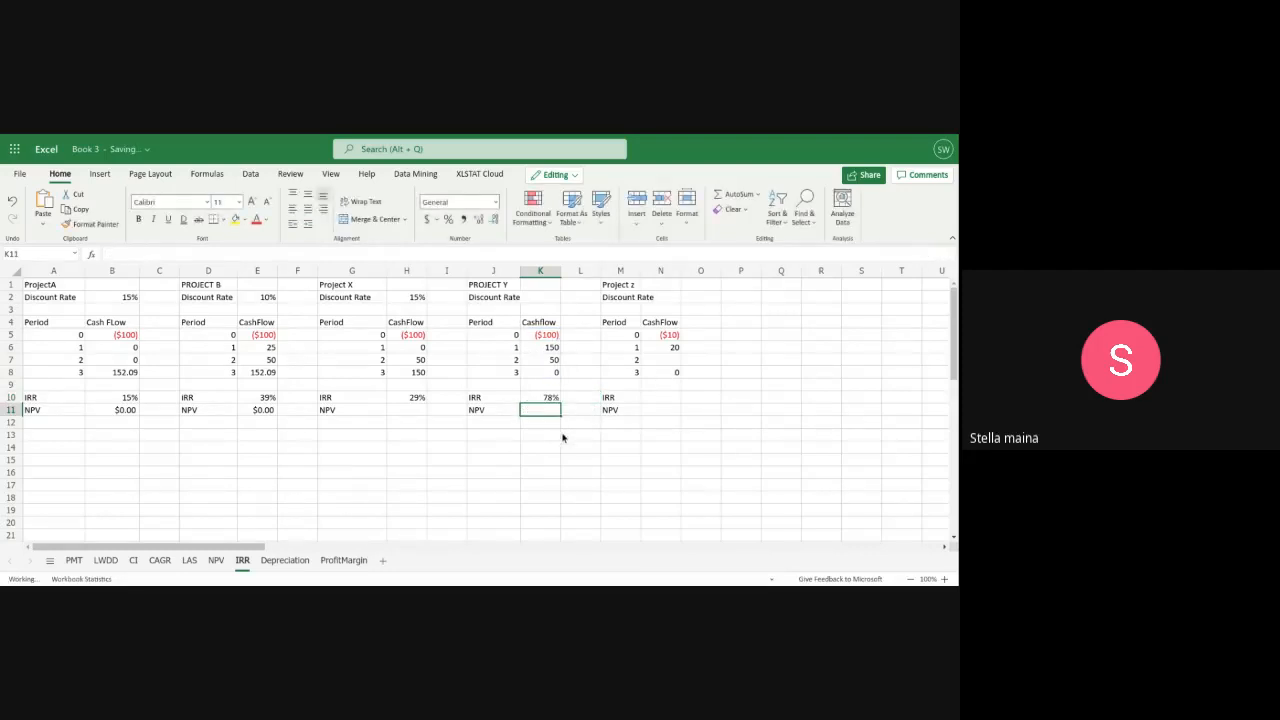
# Calculate Project Z's IRR in N10 with the formula =IRR(N5:N8)
pyautogui.click(659, 398)
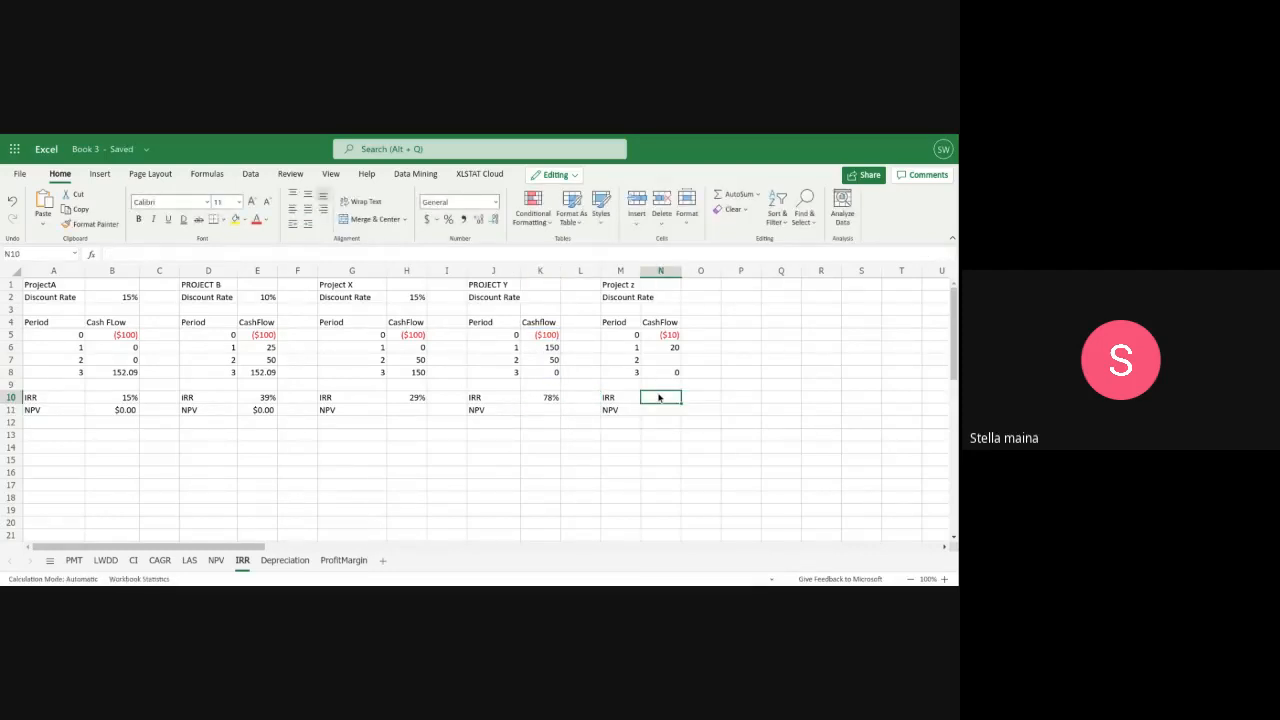
pyautogui.write('=')
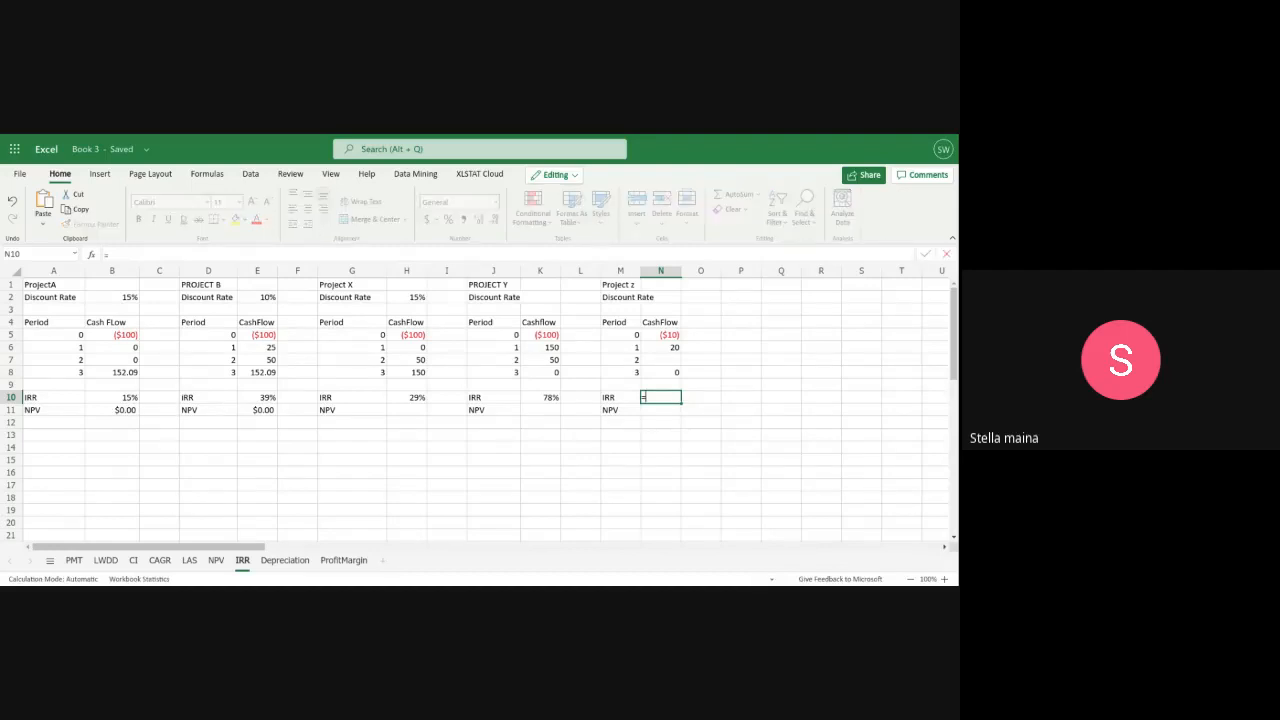
pyautogui.write('IRR(')
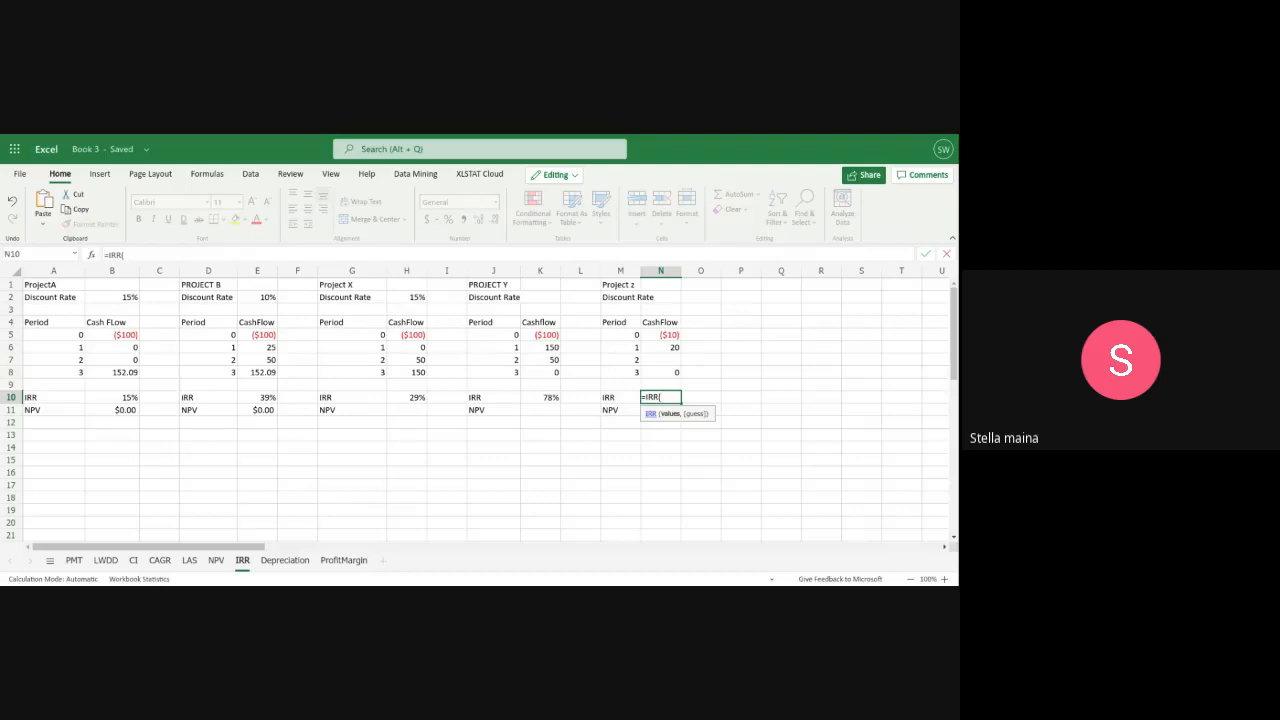
pyautogui.write('N')
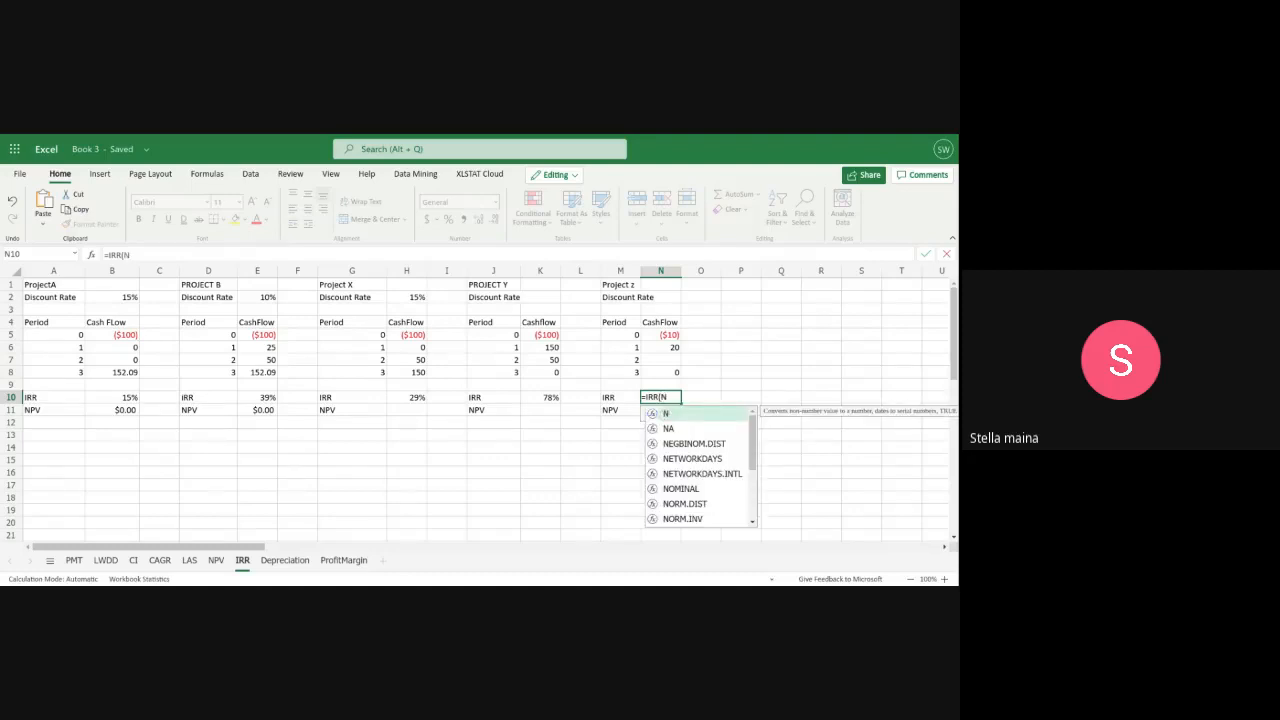
pyautogui.write('5')
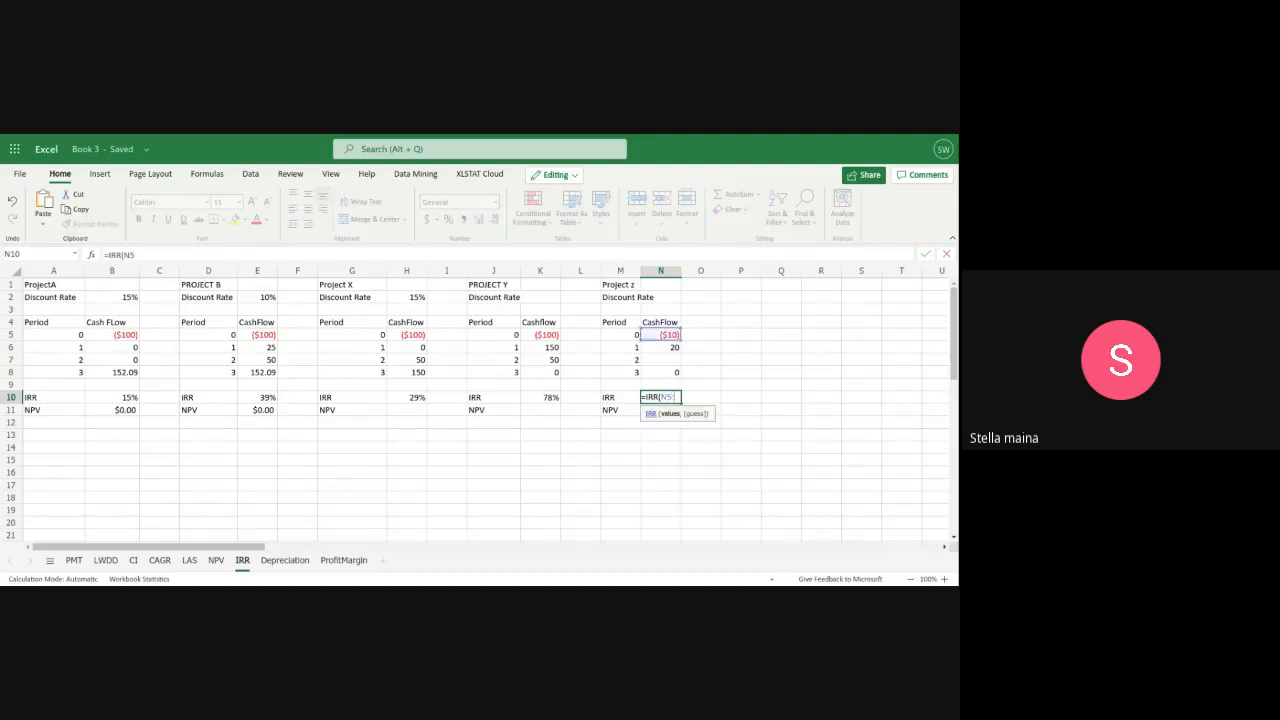
pyautogui.write(':N')
pyautogui.write('8')
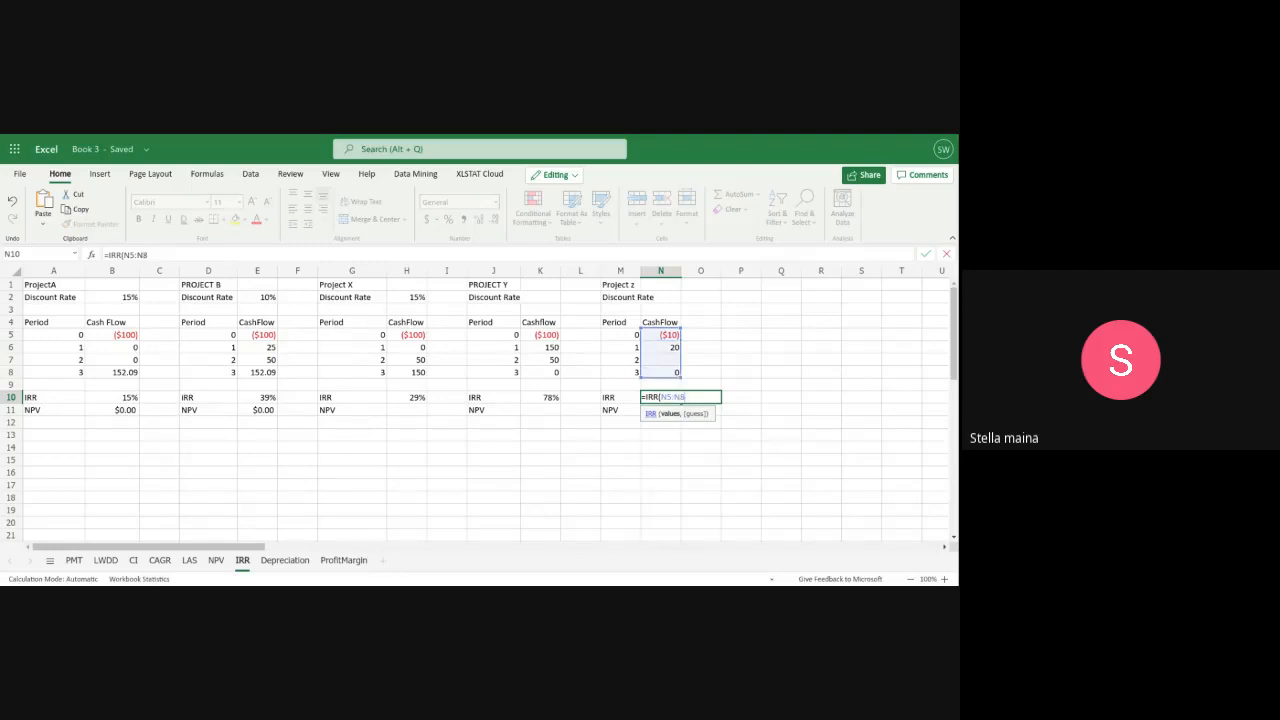
pyautogui.press('Return')
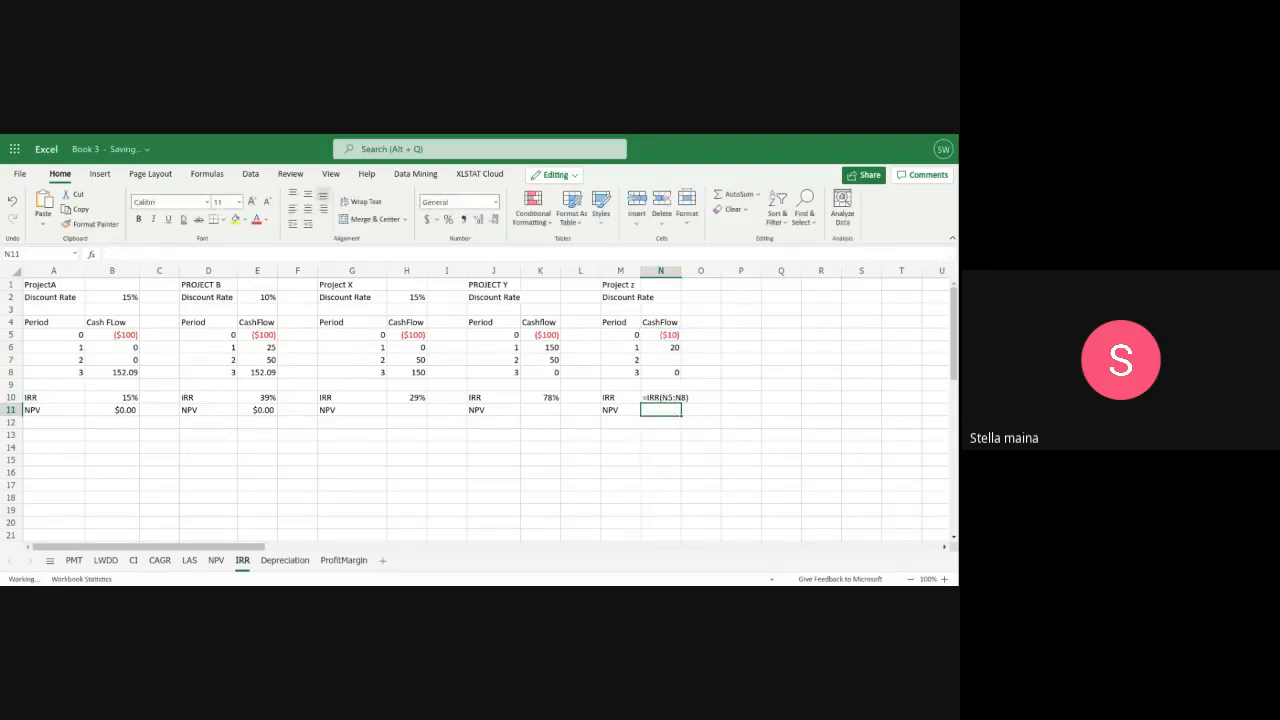
# Set Project Z's period 2 cash flow in N7 to 5
pyautogui.doubleClick(668, 362)
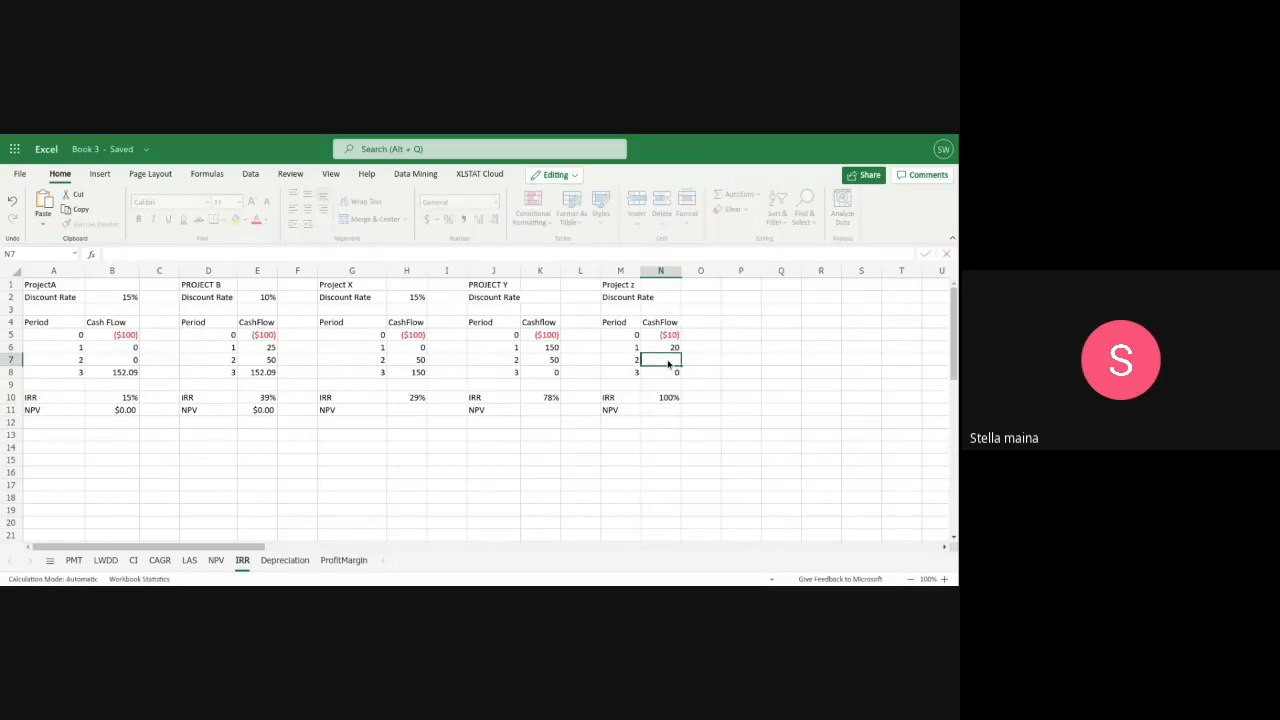
pyautogui.write('5')
pyautogui.press('Return')
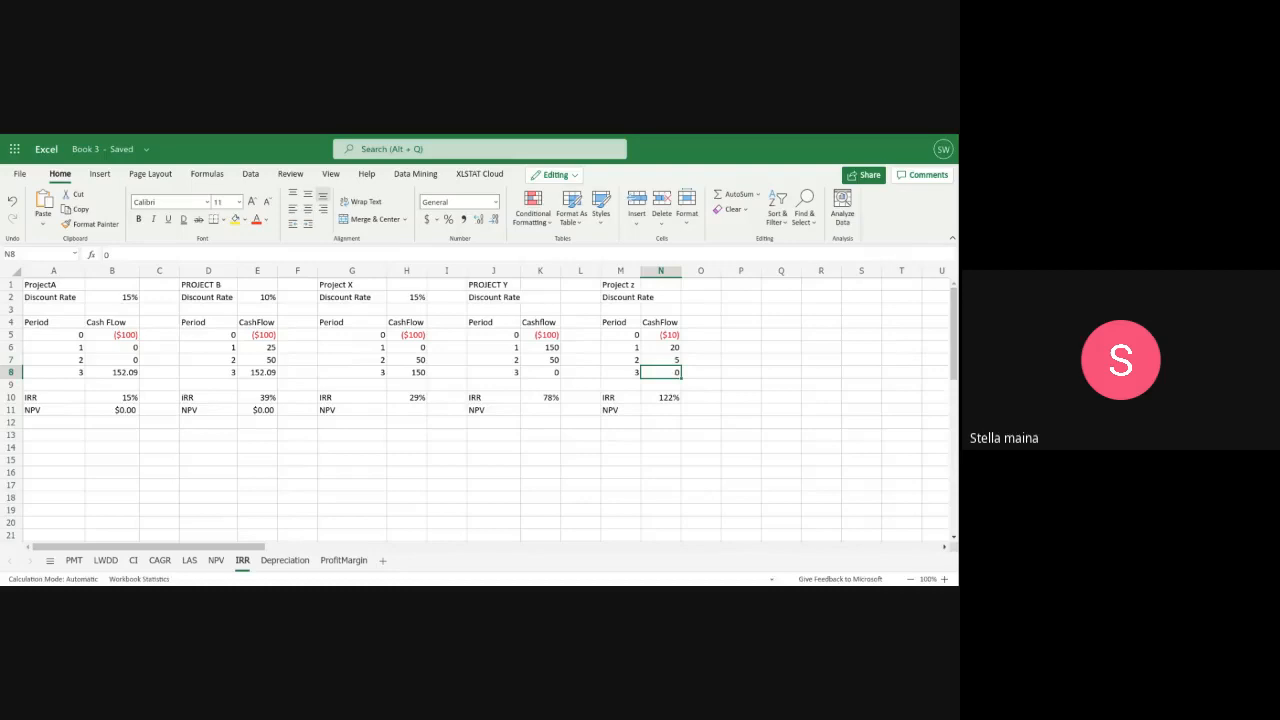
# On the Depreciation sheet, enter a cost of $10,000 in B1, a salvage value of $1,000 in B2 and a life of 10 in B3
pyautogui.click(285, 560)
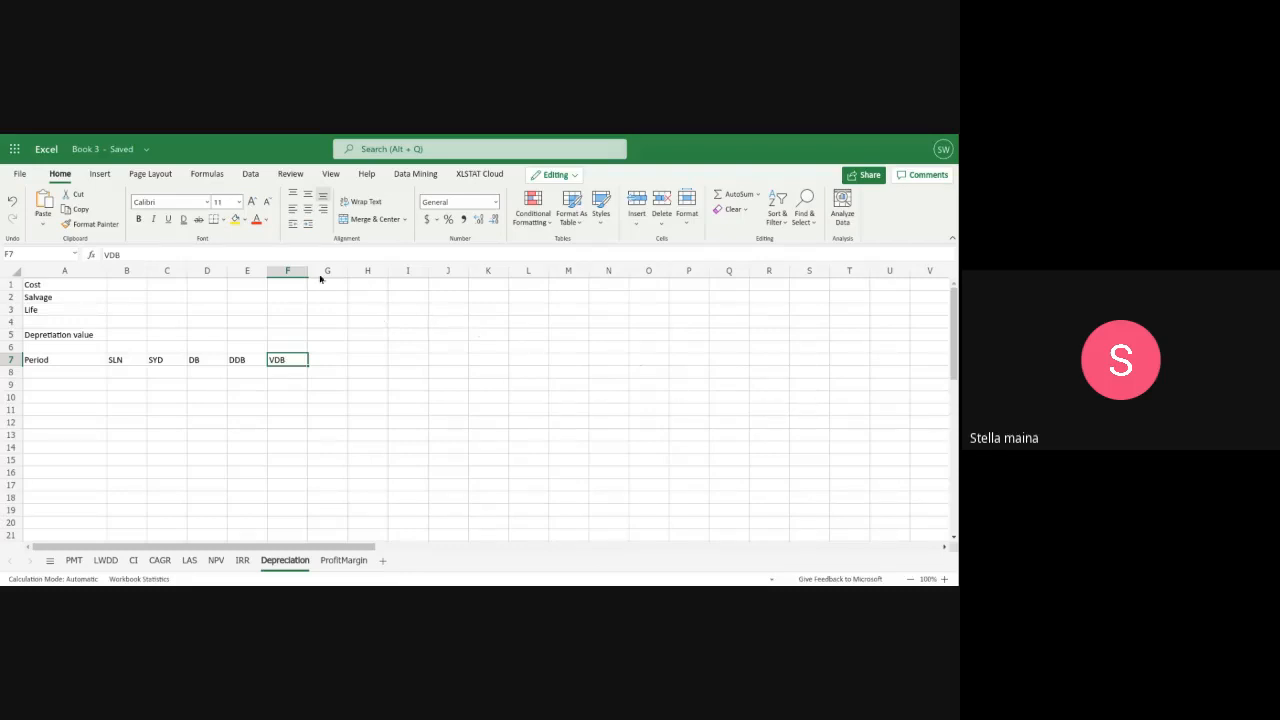
pyautogui.click(120, 287)
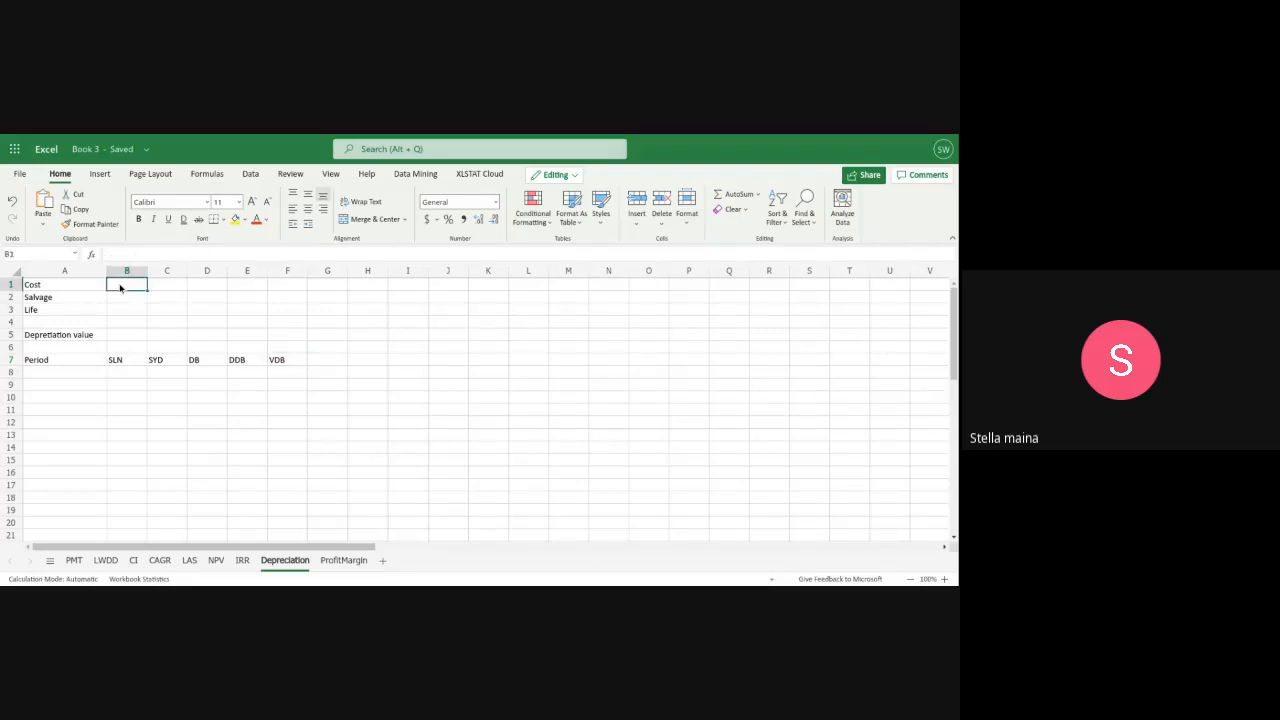
pyautogui.write('$10,')
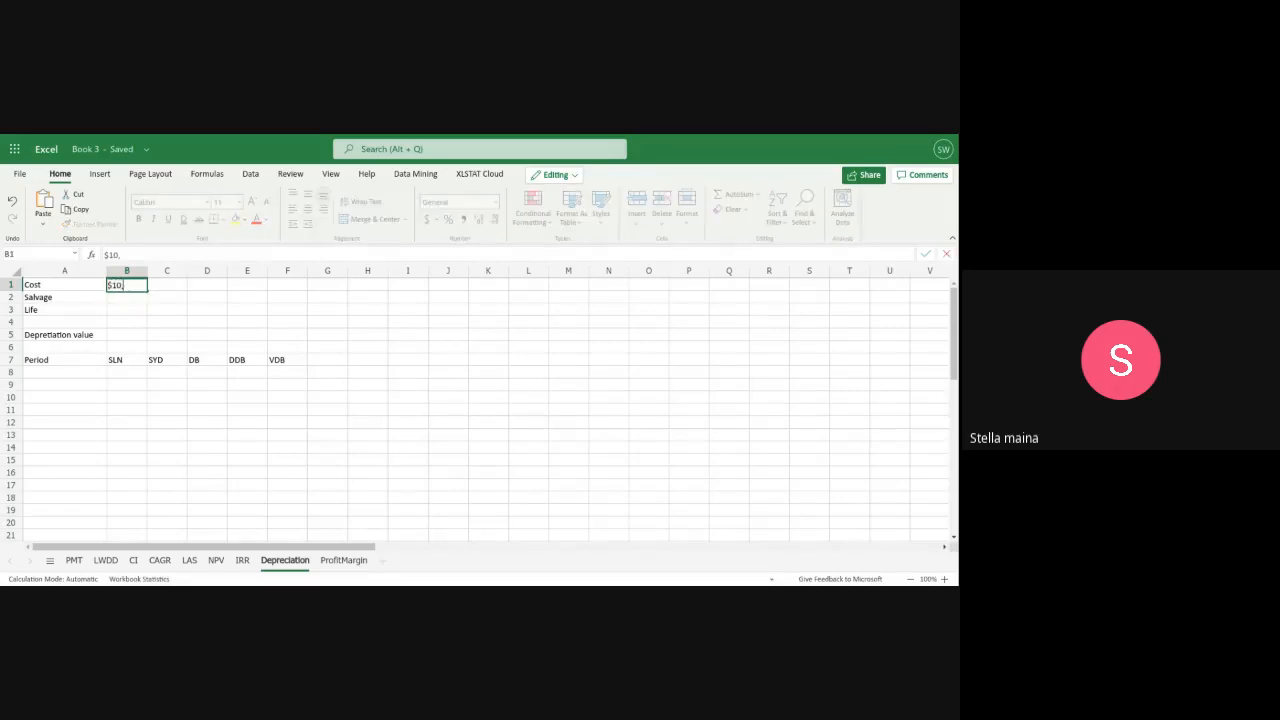
pyautogui.write('000')
pyautogui.click(125, 300)
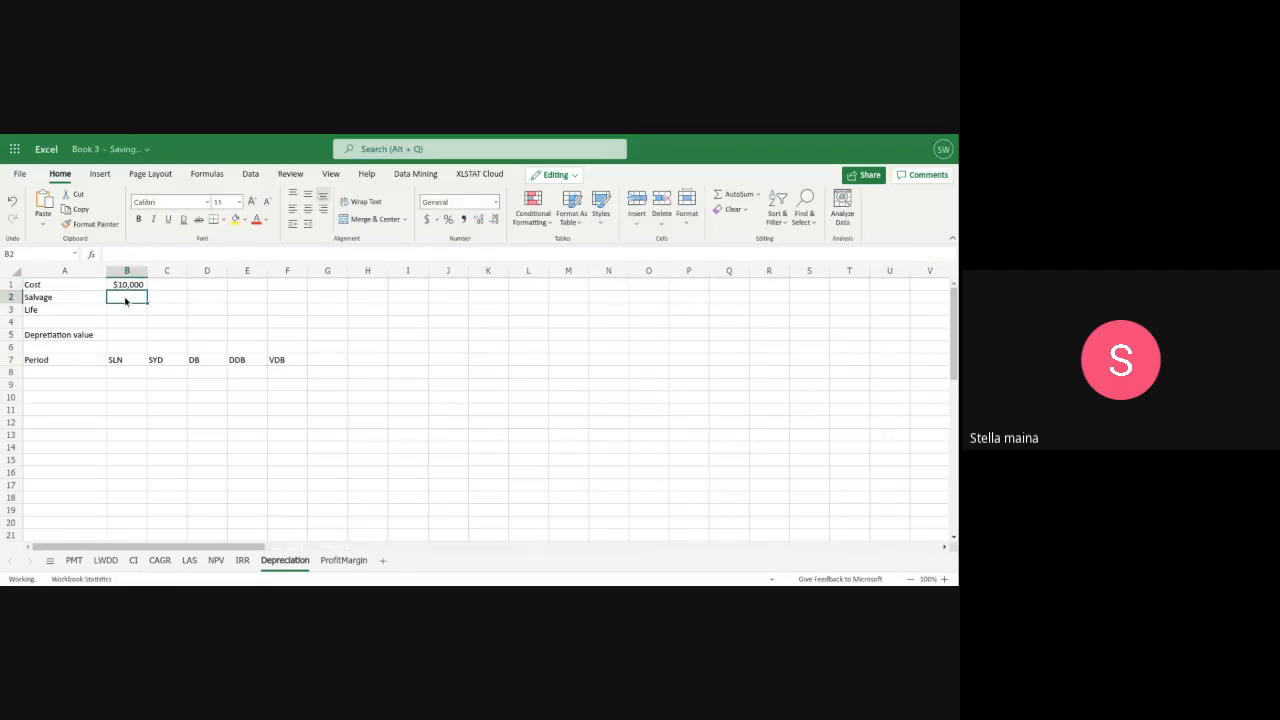
pyautogui.write('$1')
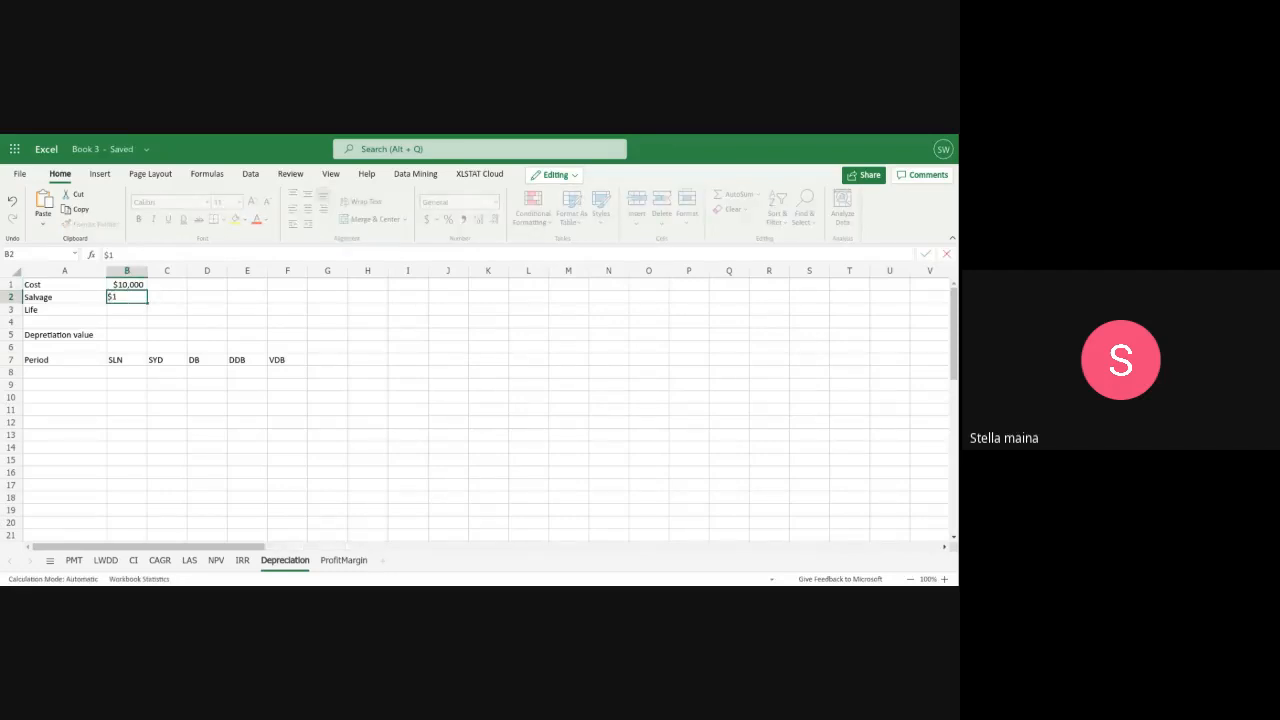
pyautogui.write(',000')
pyautogui.click(112, 308)
pyautogui.write('1')
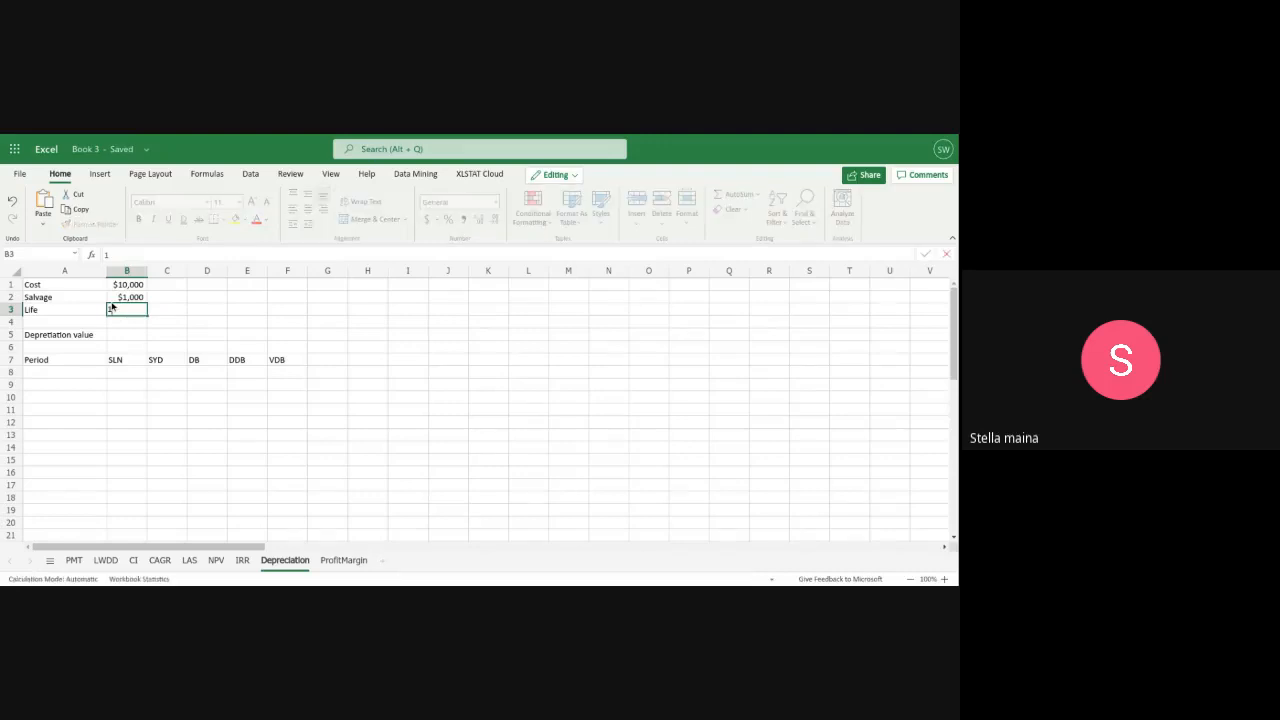
pyautogui.write('0')
# Go through the depreciation method headings SLN, SYD, DB, DDB and VDB in row 7
pyautogui.click(124, 365)
pyautogui.click(162, 365)
pyautogui.click(196, 365)
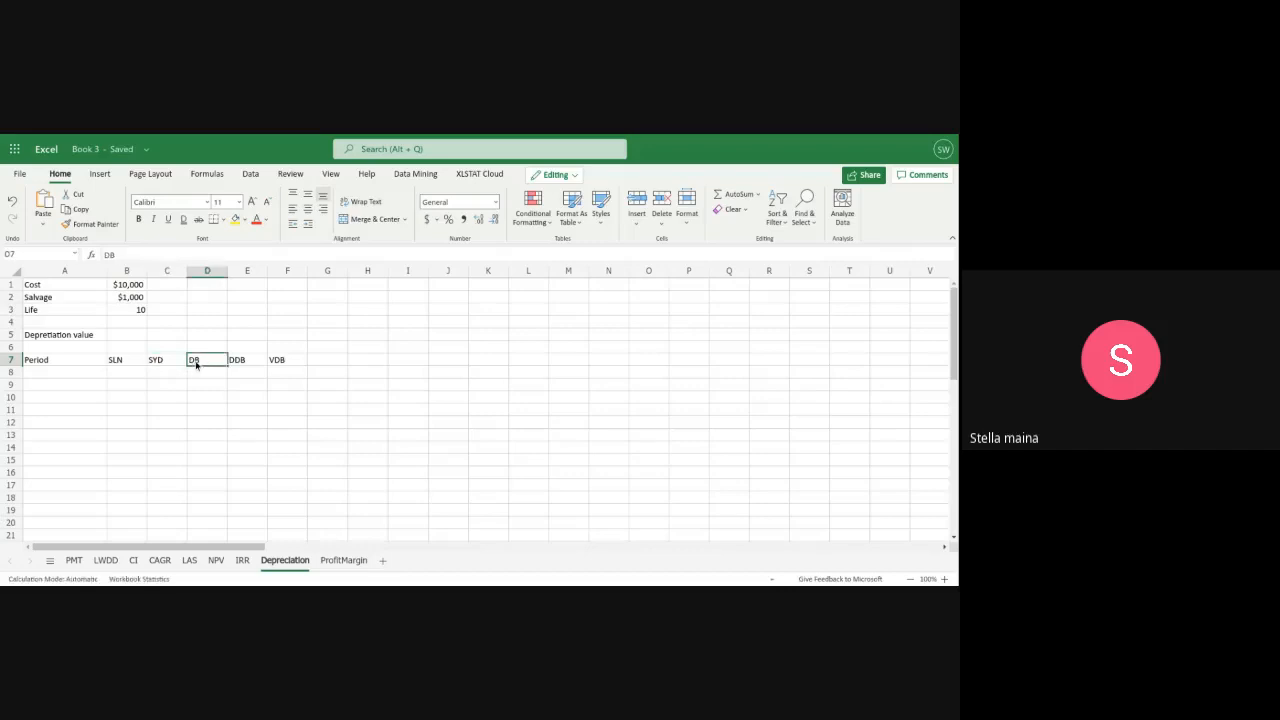
pyautogui.click(256, 362)
pyautogui.click(288, 362)
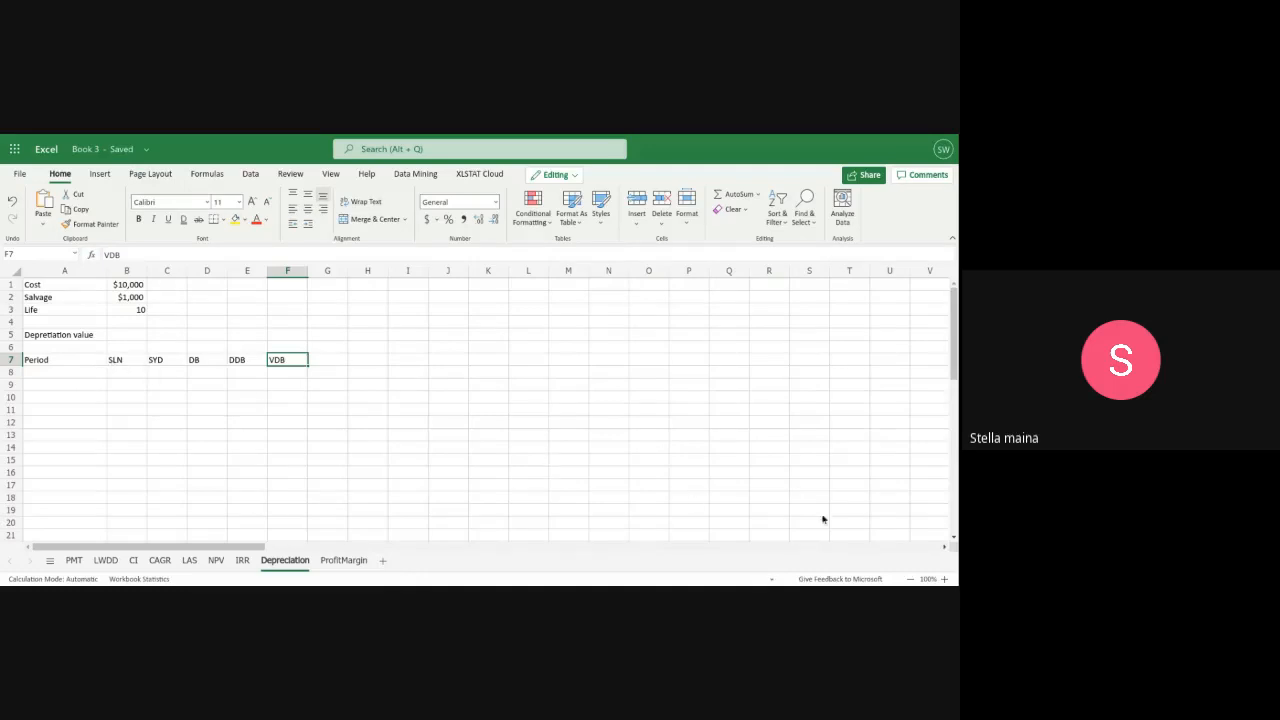
# Enter 1 as the first period in A8 of the depreciation table
pyautogui.click(944, 579)
pyautogui.click(944, 579)
pyautogui.click(944, 579)
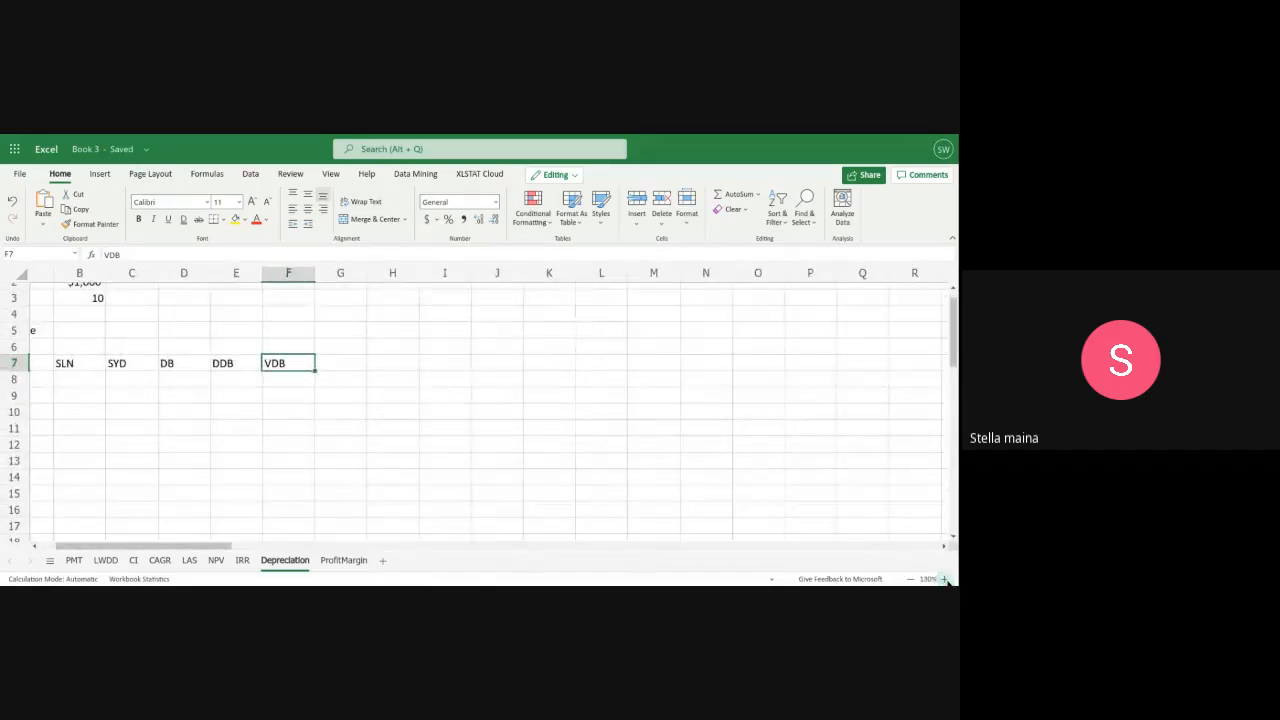
pyautogui.click(944, 579)
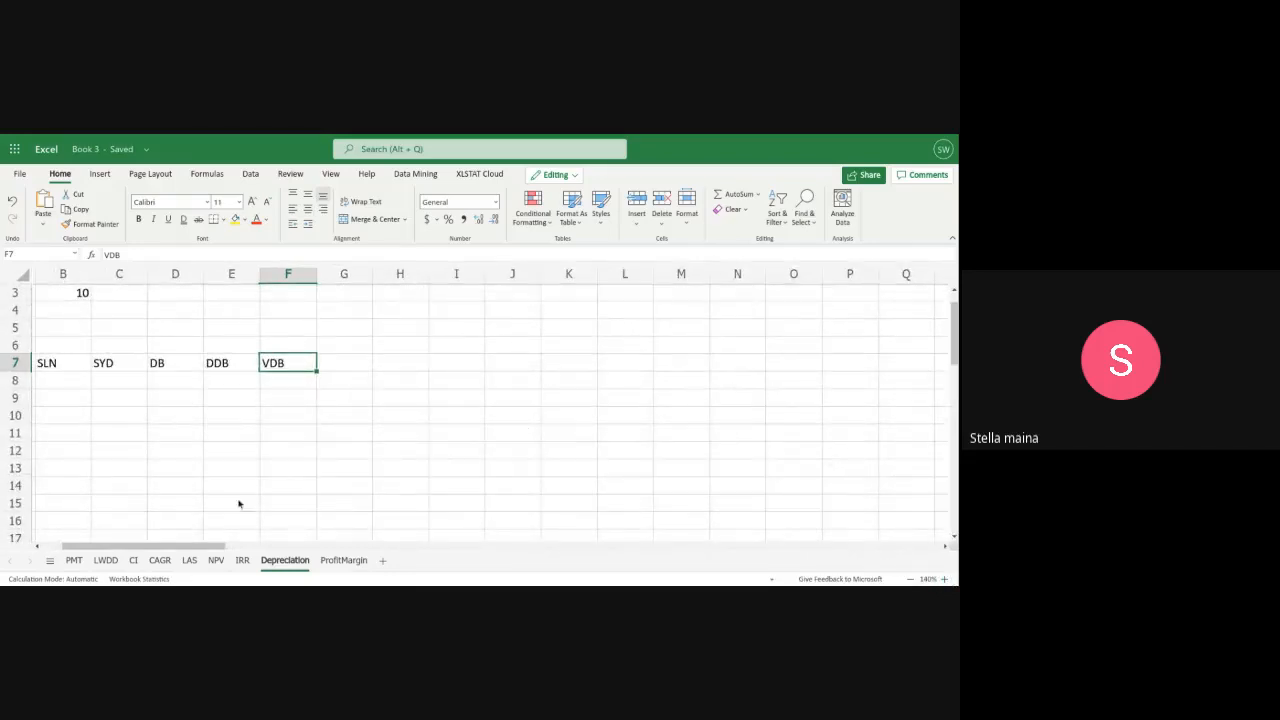
pyautogui.moveTo(204, 549); pyautogui.dragTo(116, 552)
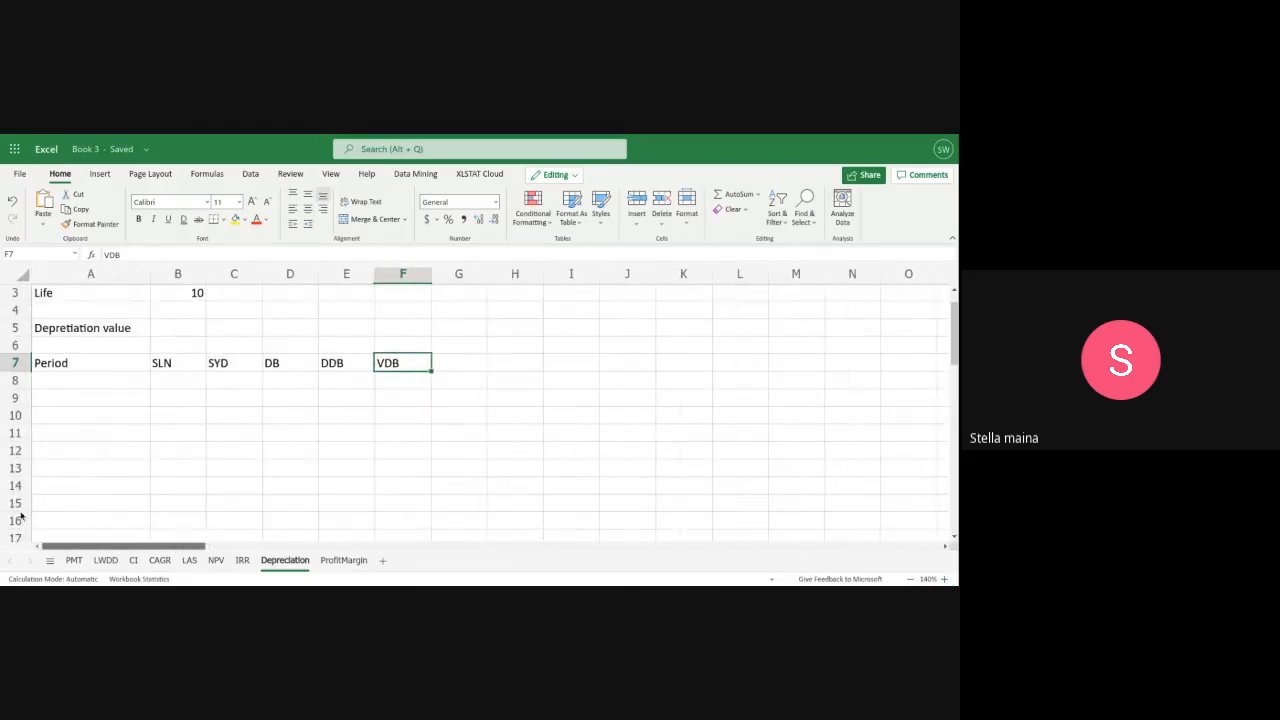
pyautogui.click(135, 382)
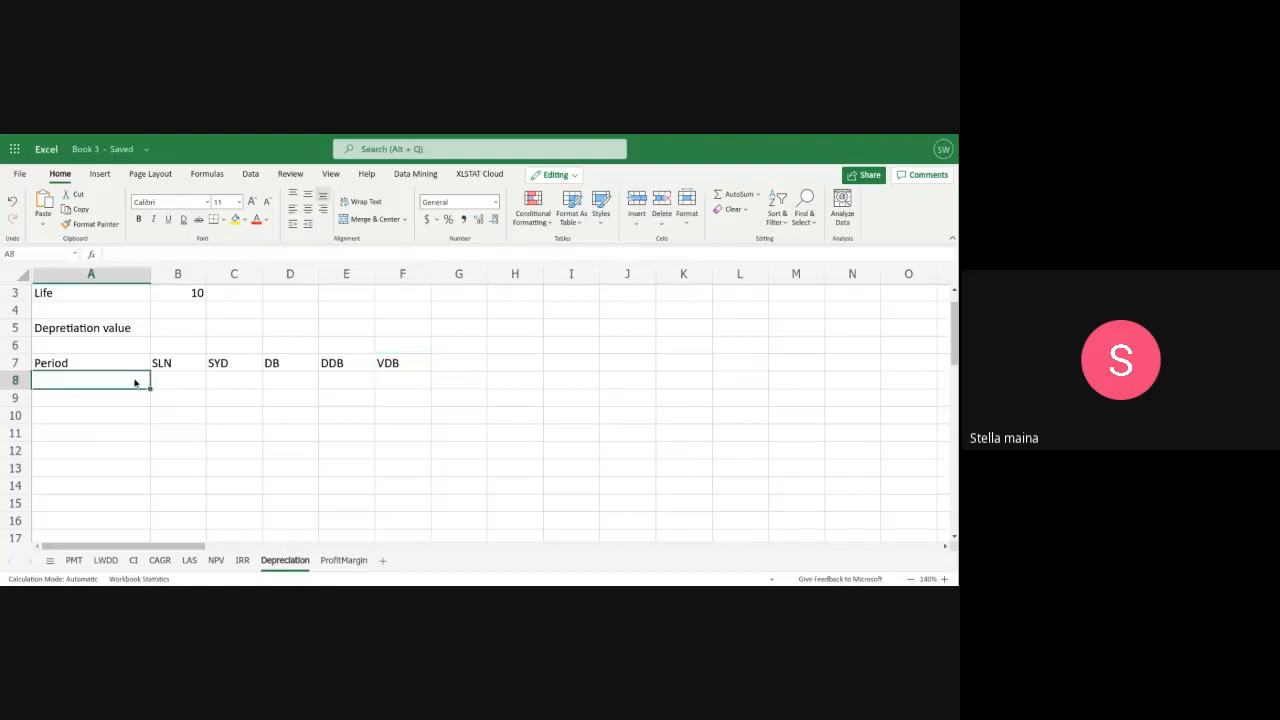
pyautogui.write('1')
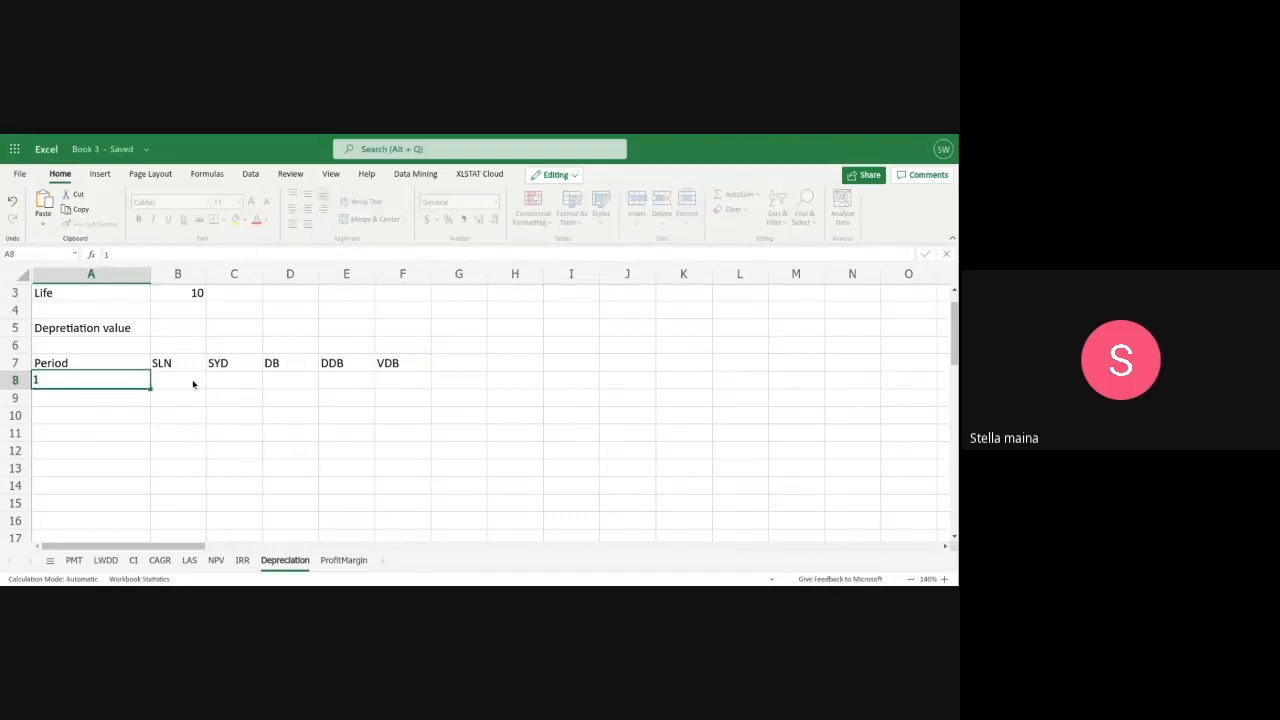
# Calculate the period 1 straight-line depreciation in B8 with the formula =SLN(B1,B2,B3)
pyautogui.click(169, 382)
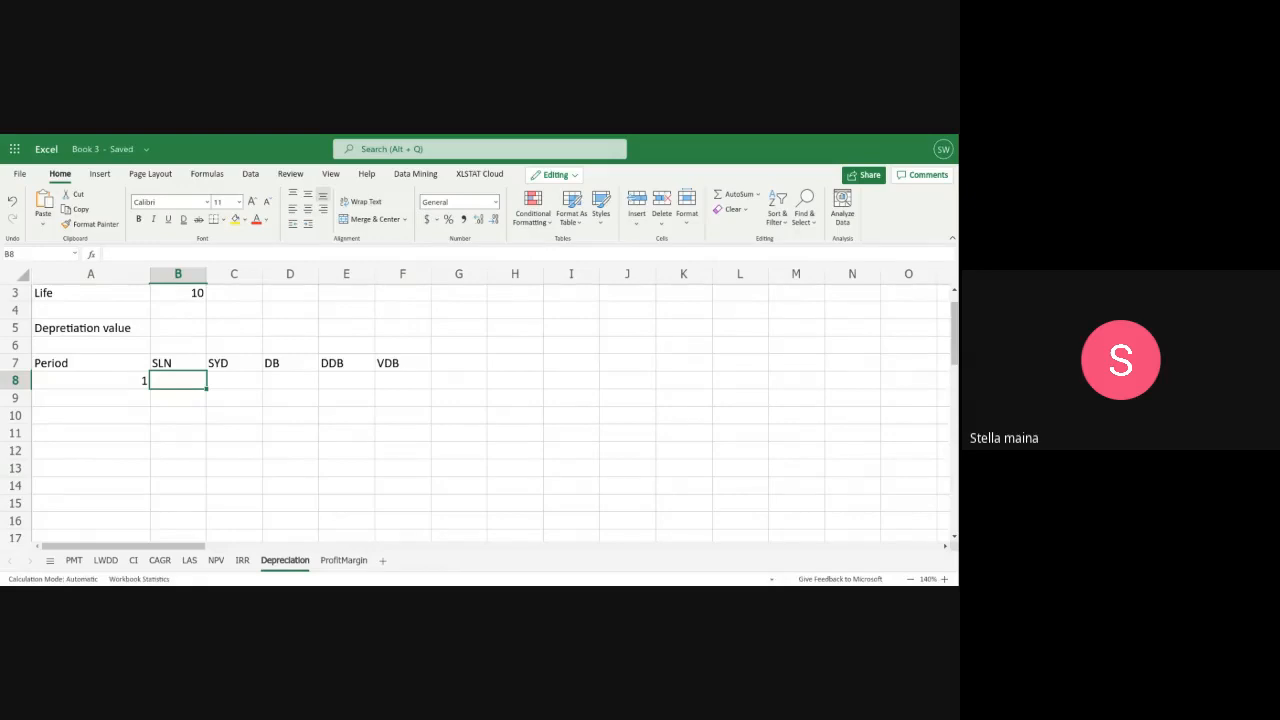
pyautogui.write('=')
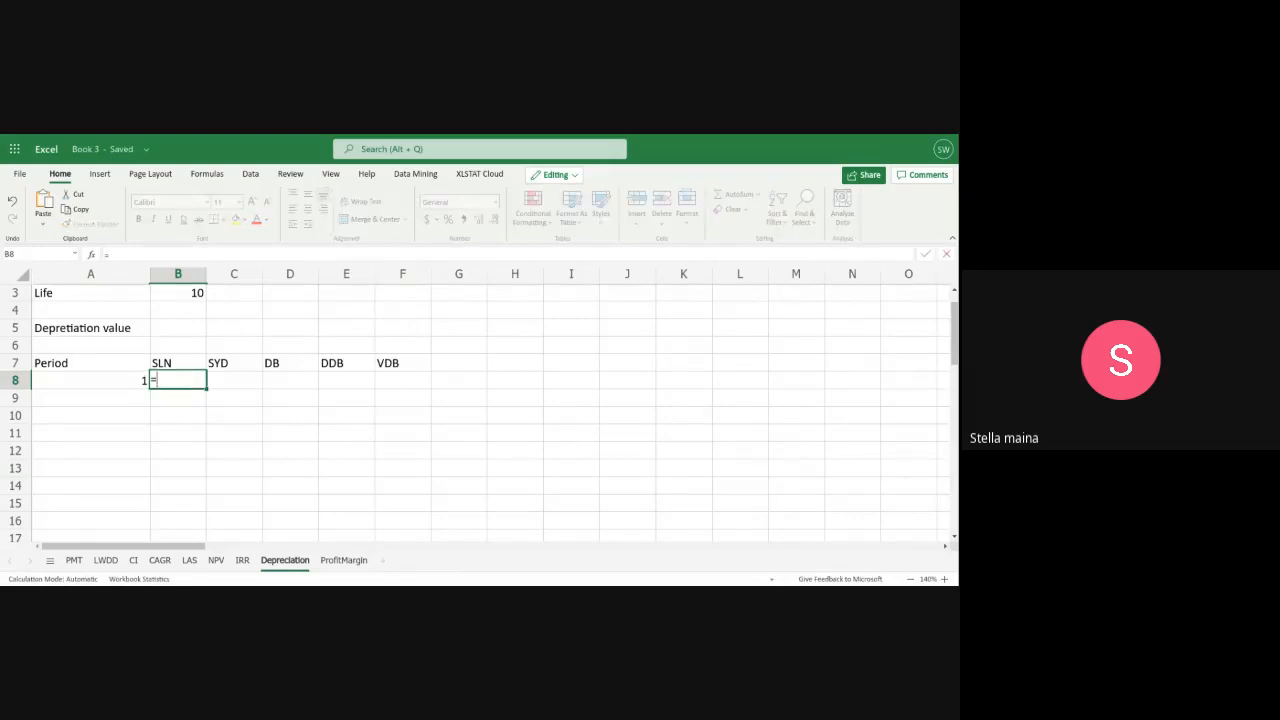
pyautogui.write('S')
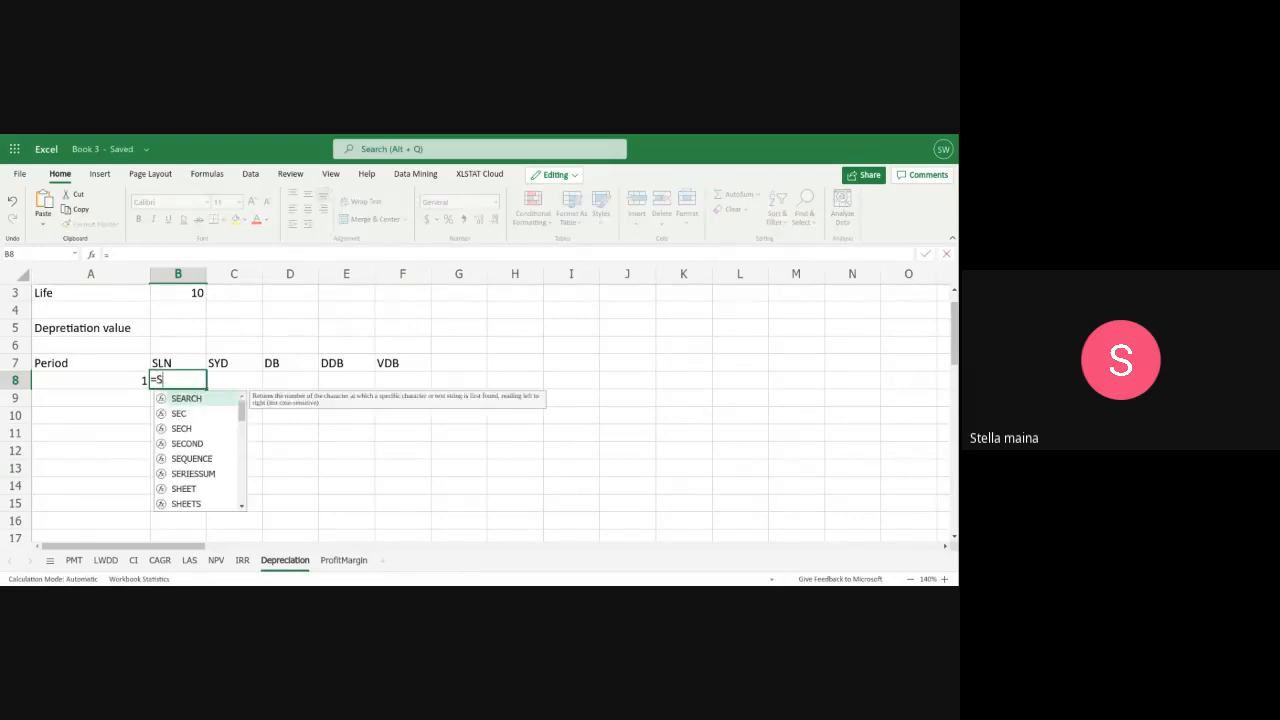
pyautogui.write('LN(')
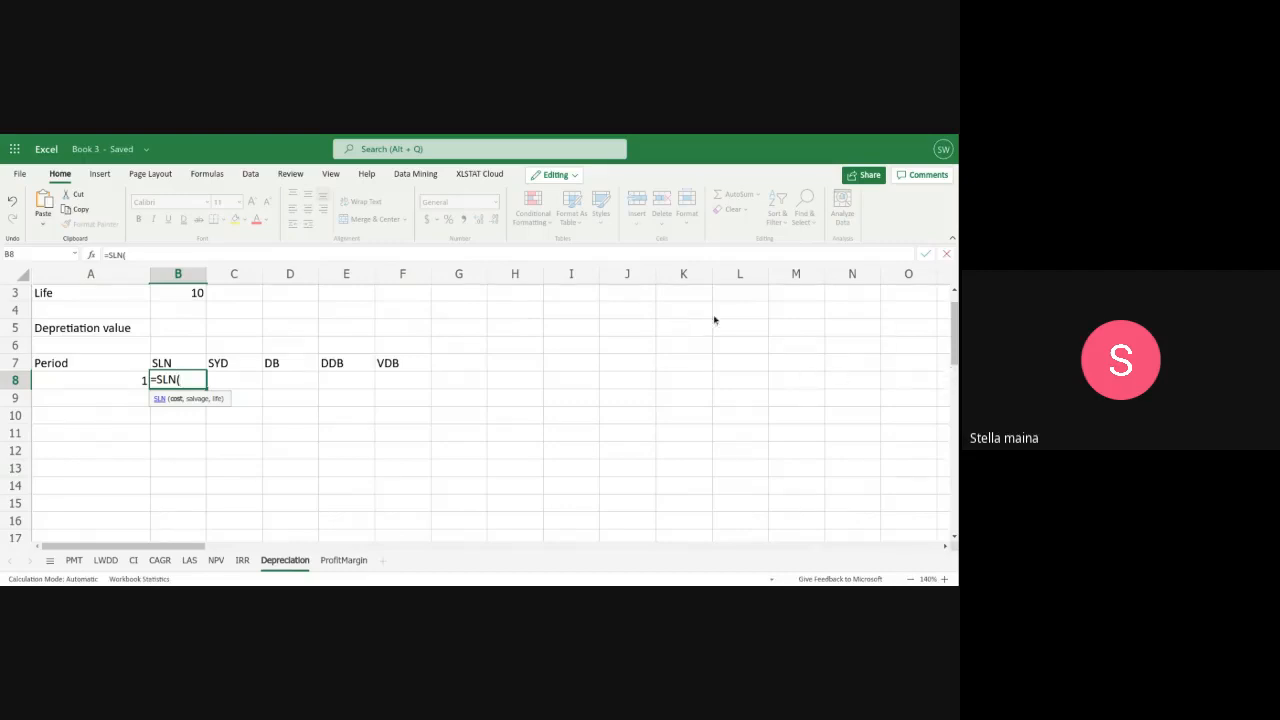
pyautogui.scroll(2, 887, 350)
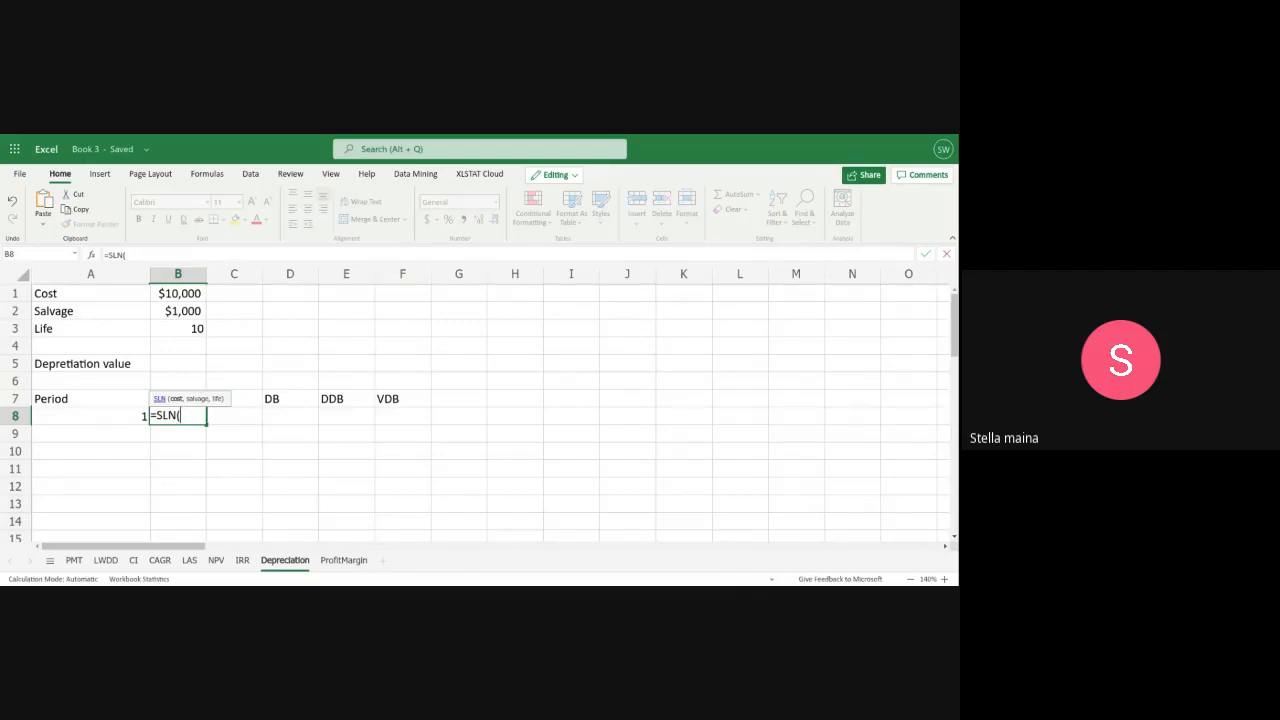
pyautogui.write('b1')
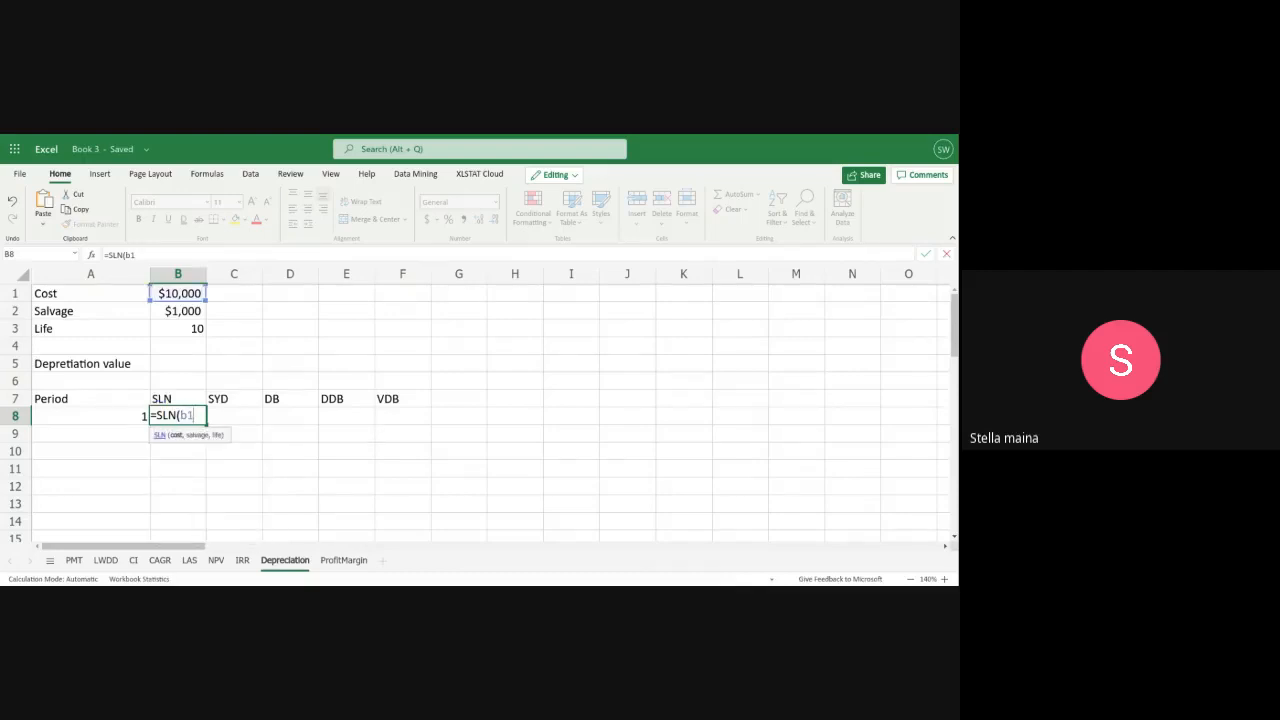
pyautogui.write(',b@')
pyautogui.press('BackSpace')
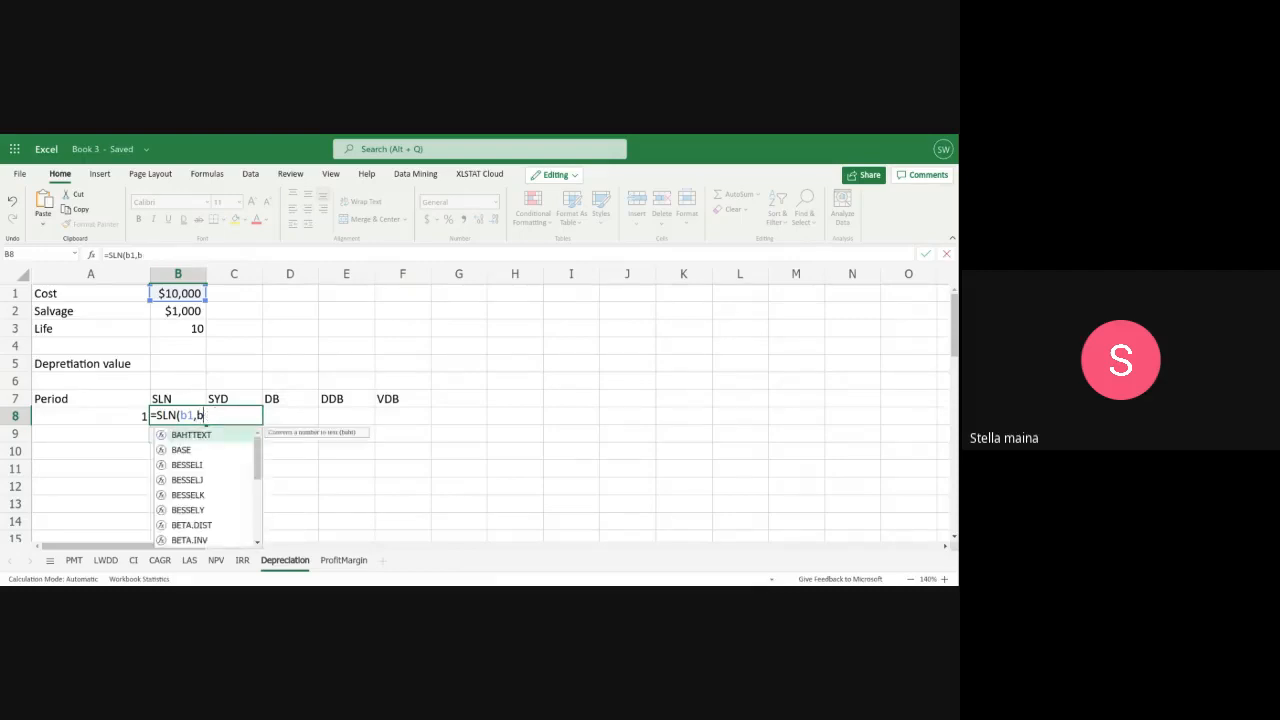
pyautogui.write('2,')
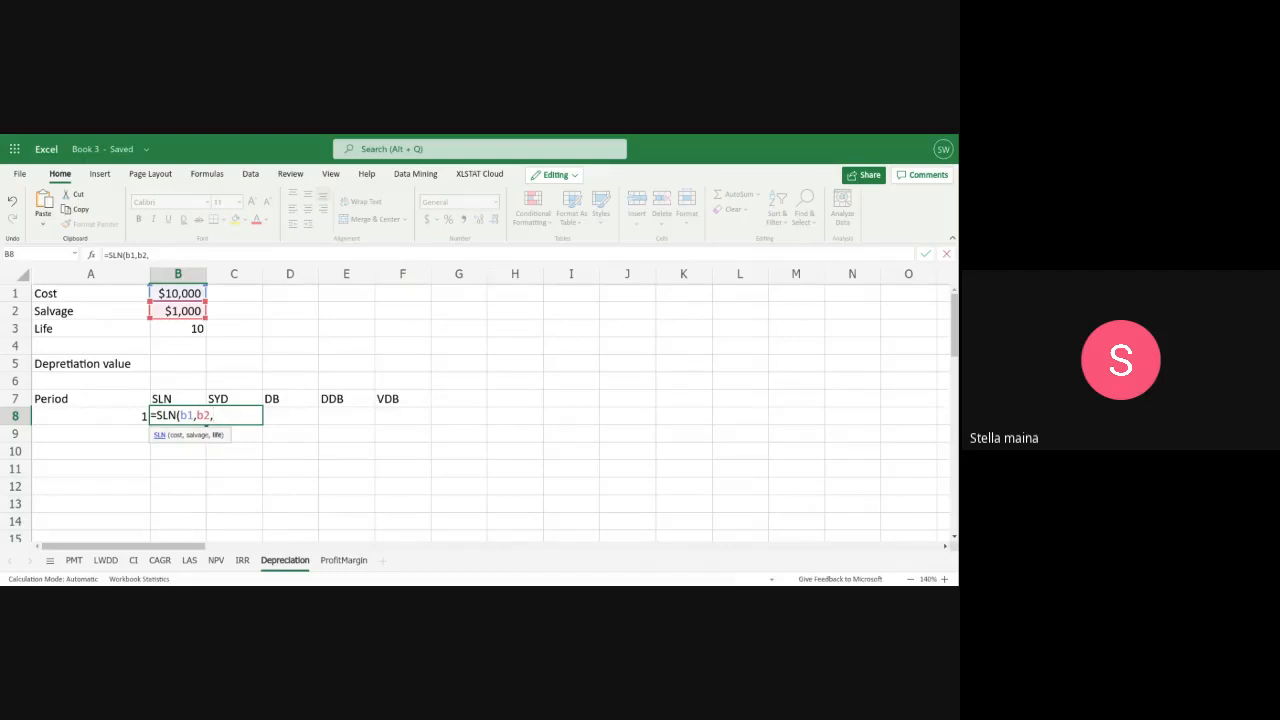
pyautogui.write('B3)')
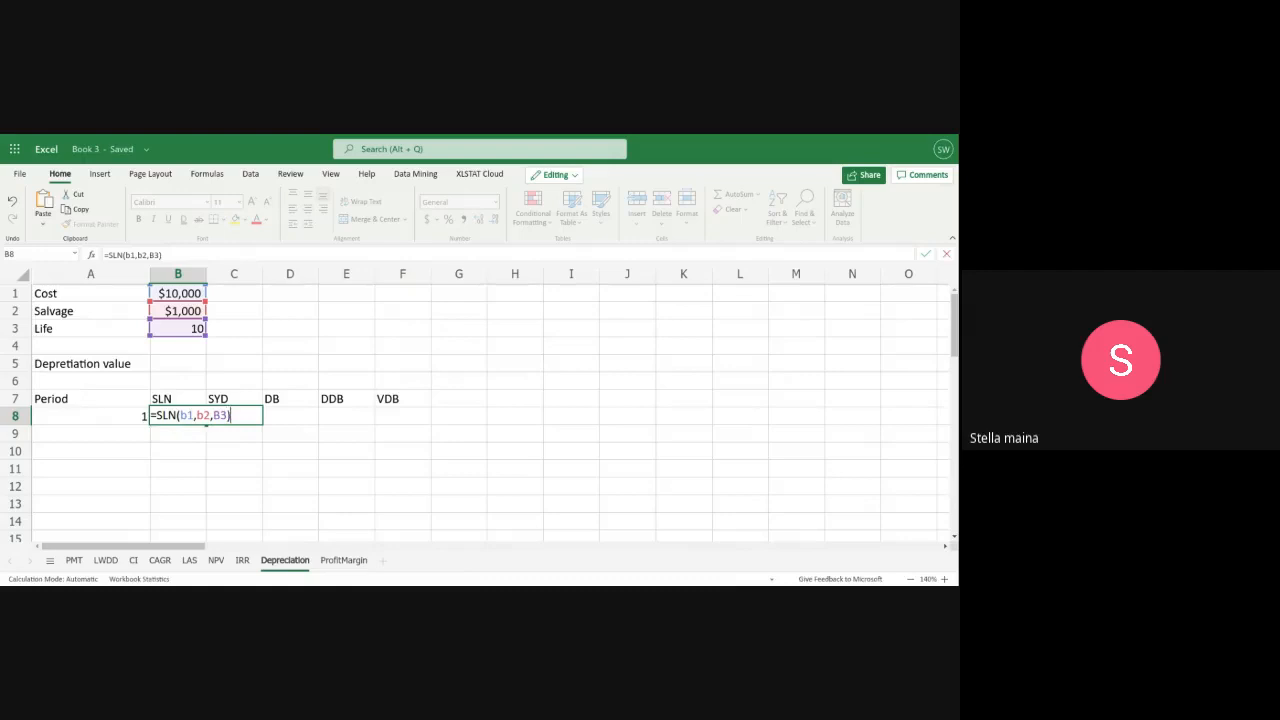
pyautogui.press('Return')
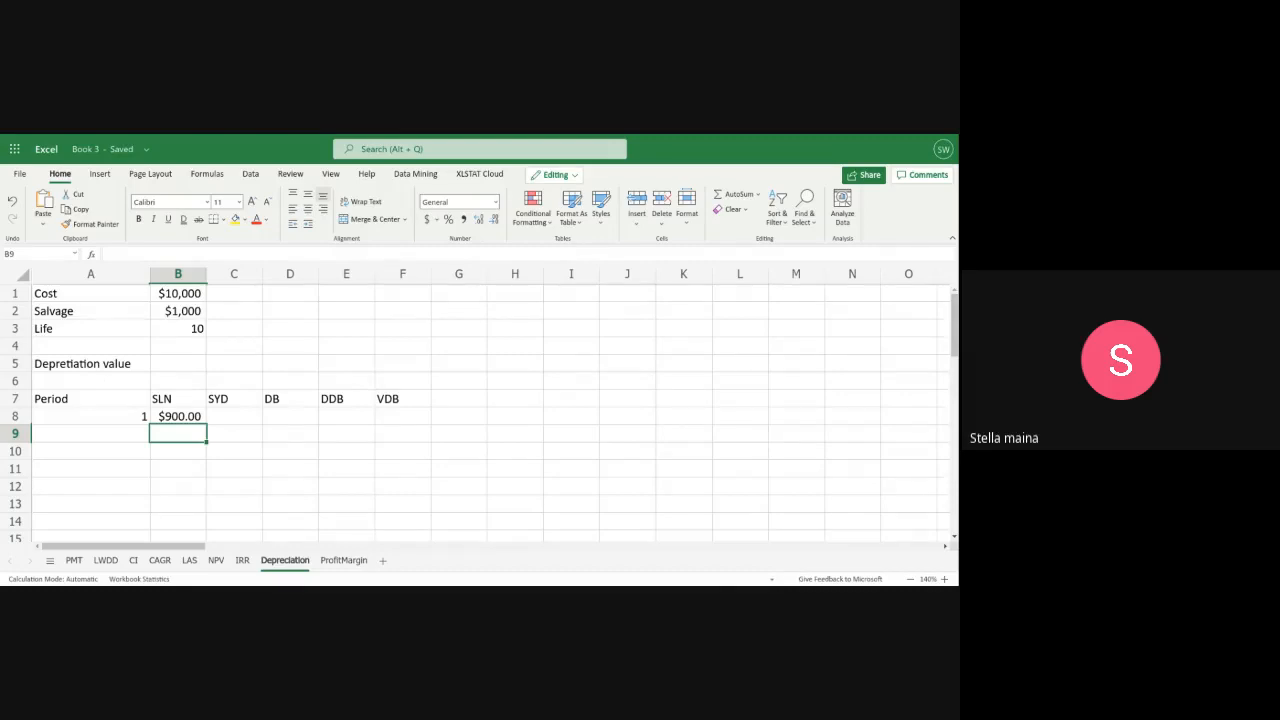
# Calculate the period 1 sum-of-years'-digits depreciation in C8 with the formula =SYD(B1,B2,B3,A8)
pyautogui.click(236, 414)
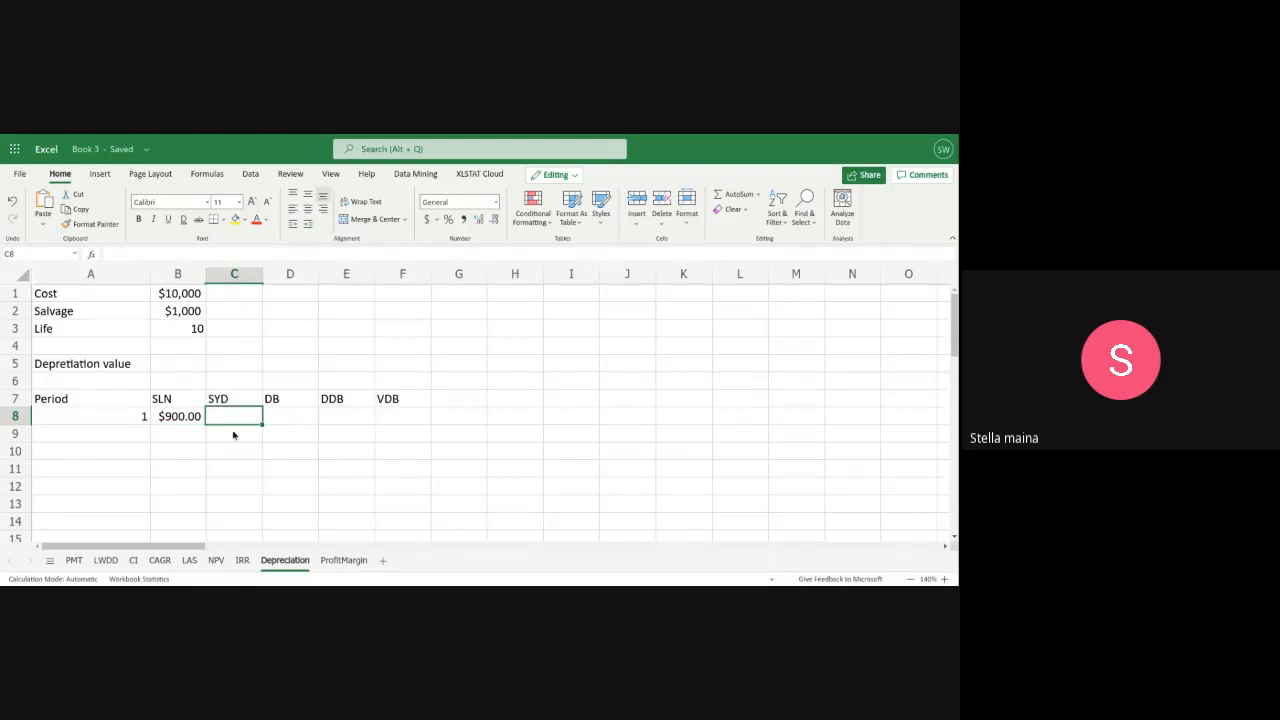
pyautogui.write('=')
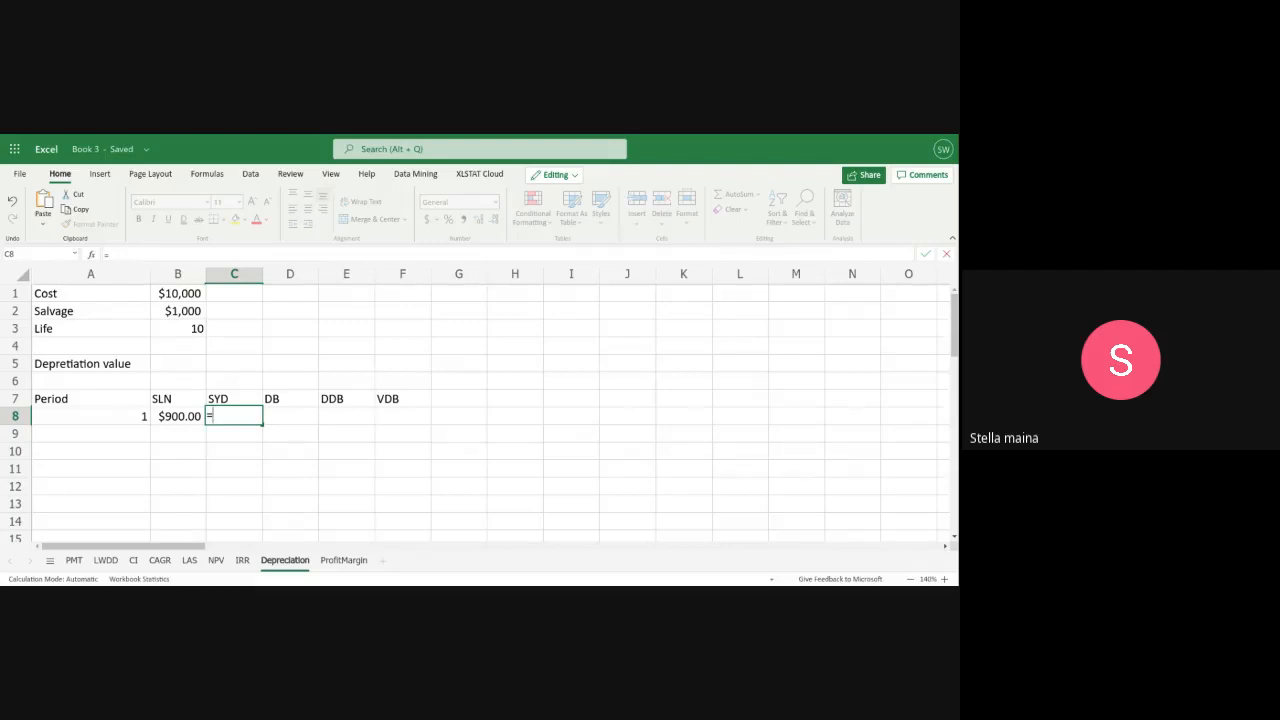
pyautogui.write('S')
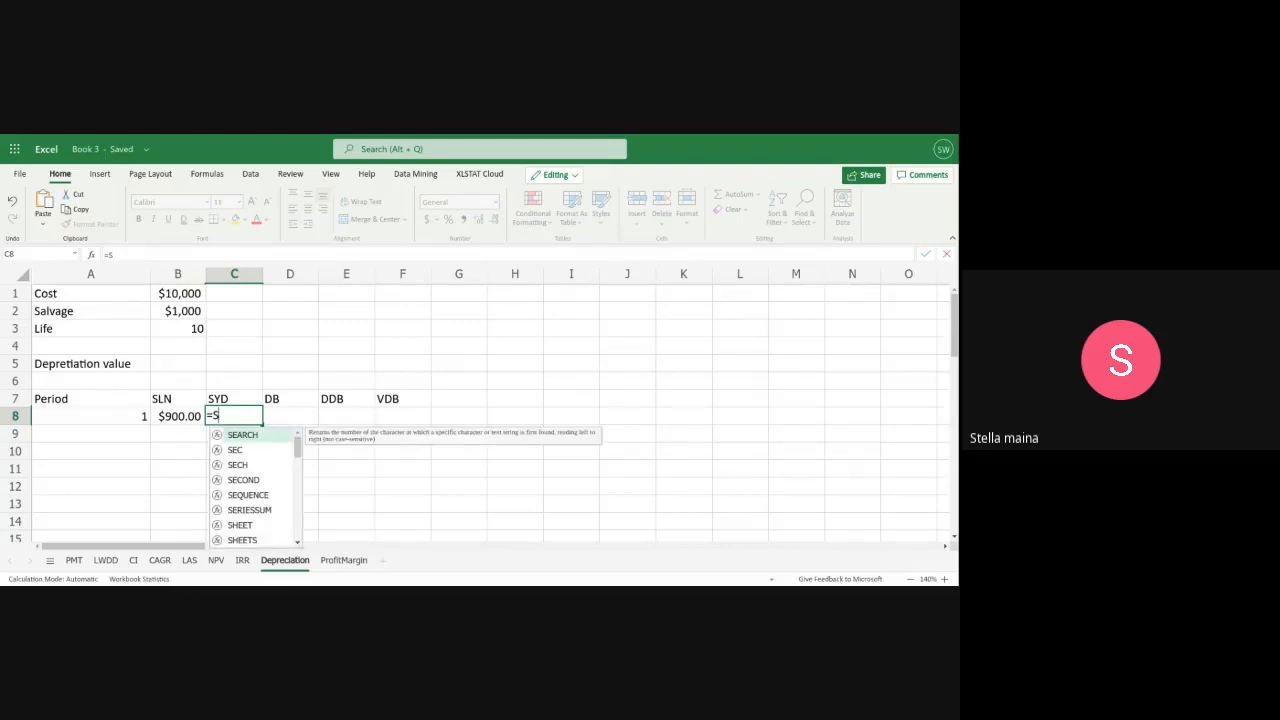
pyautogui.write('YV')
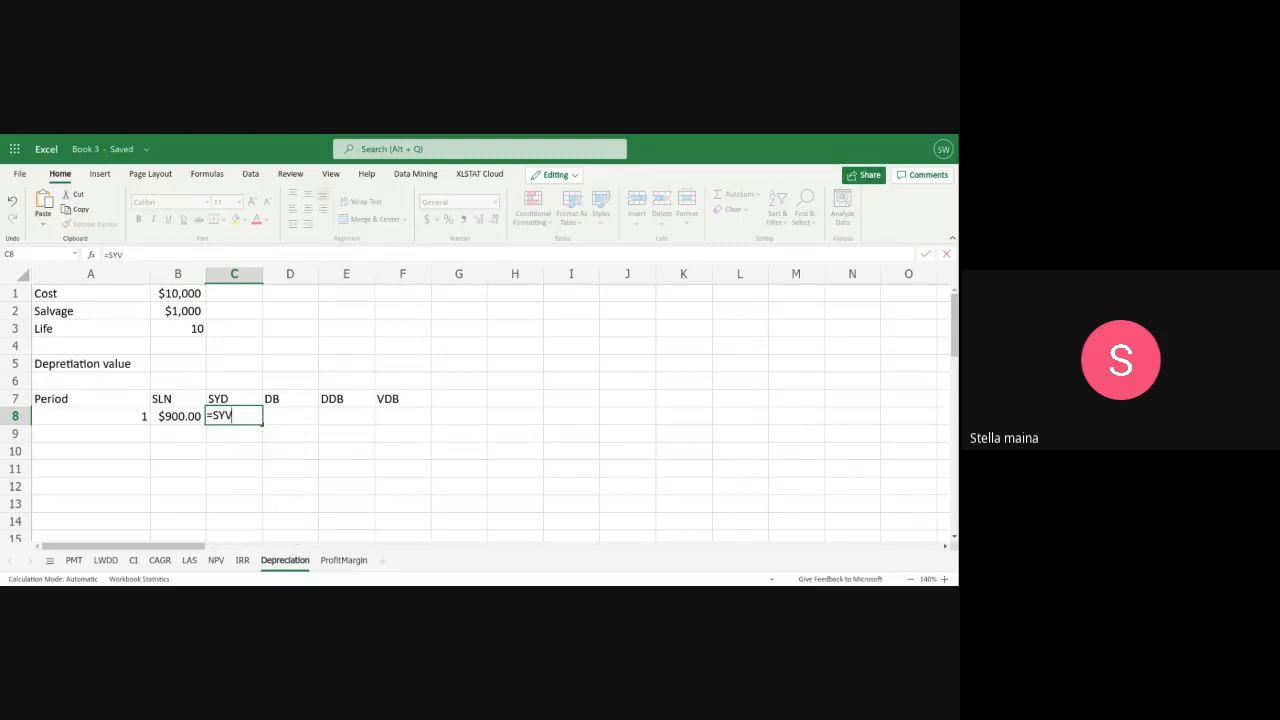
pyautogui.press('BackSpace')
pyautogui.write('D(')
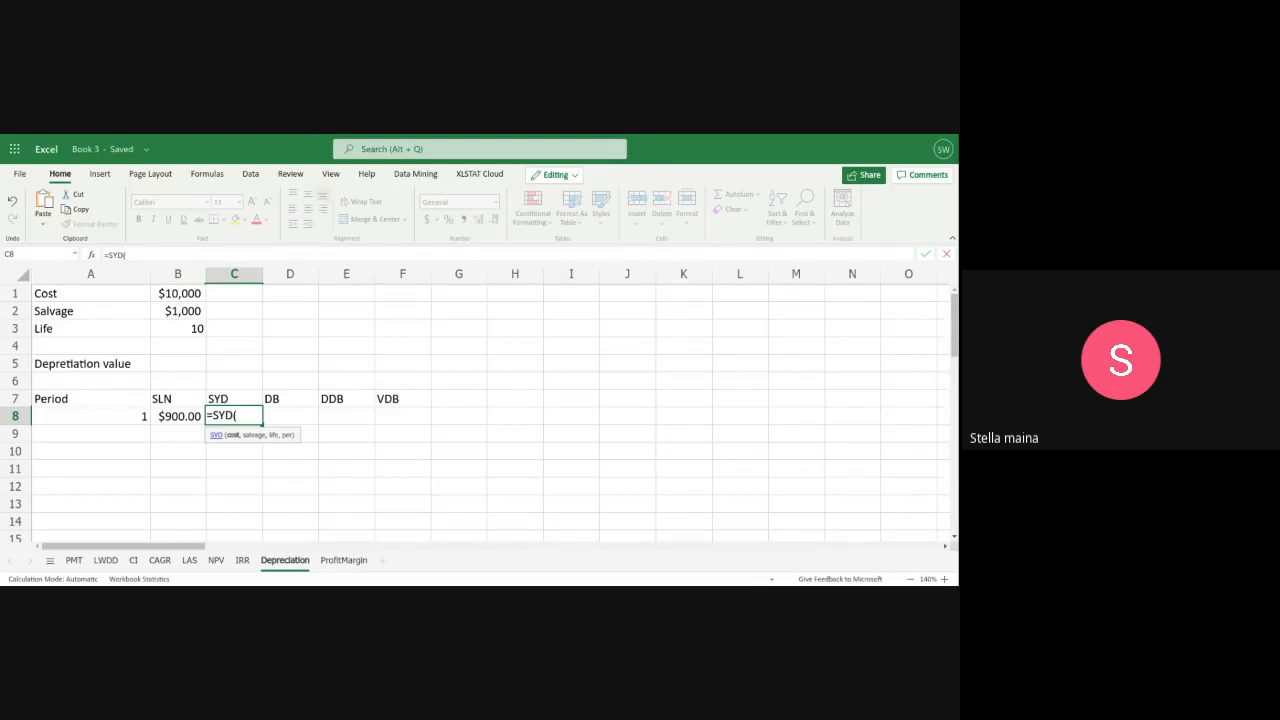
pyautogui.write('B')
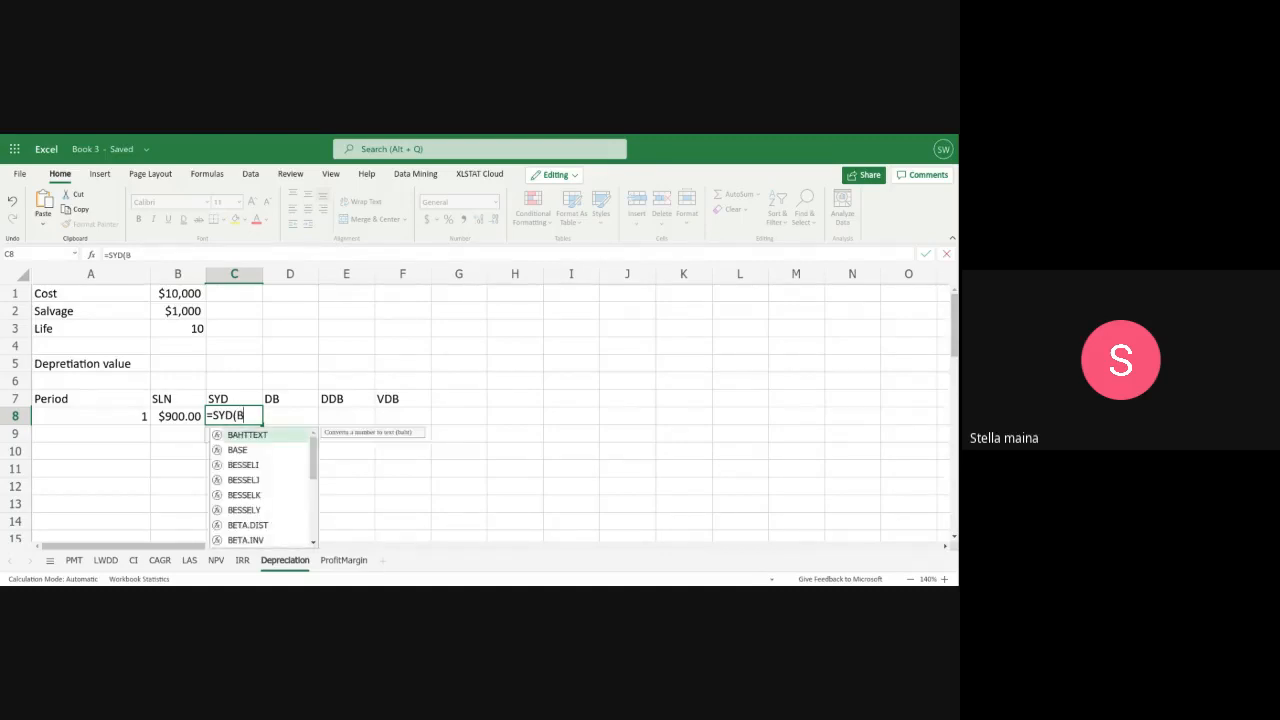
pyautogui.write('1')
pyautogui.press('BackSpace')
pyautogui.write('1')
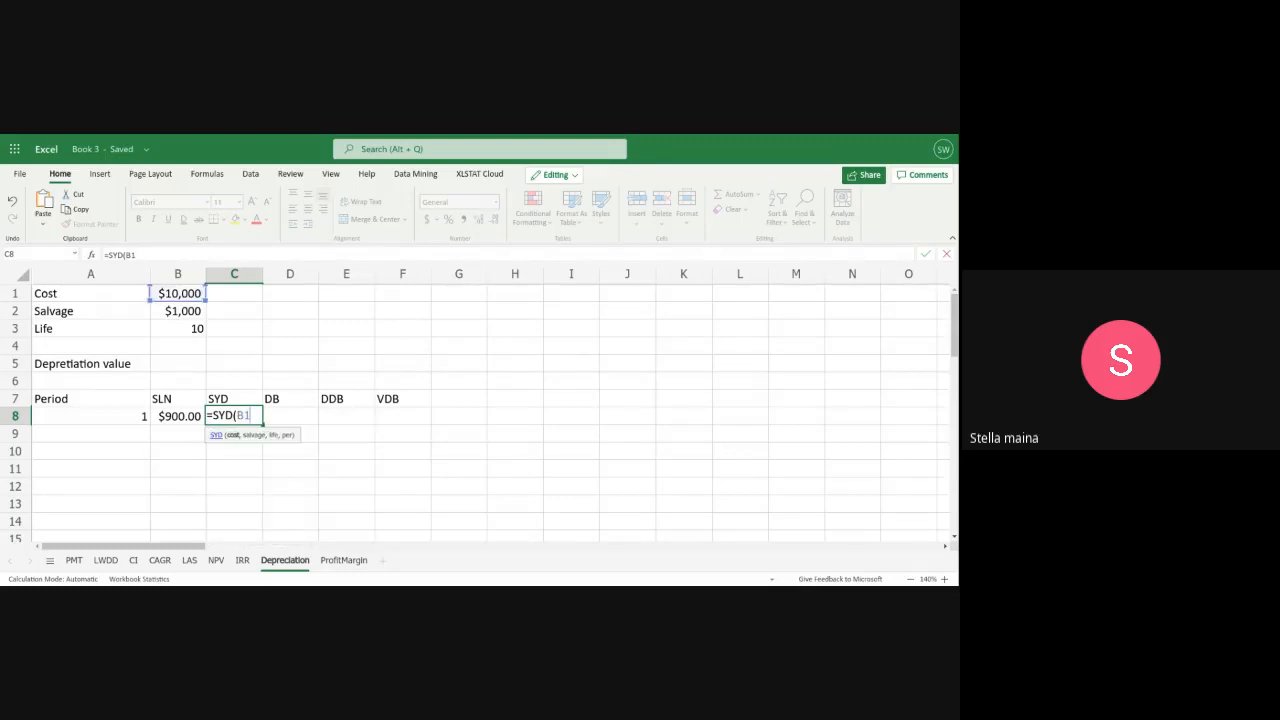
pyautogui.write(',B2')
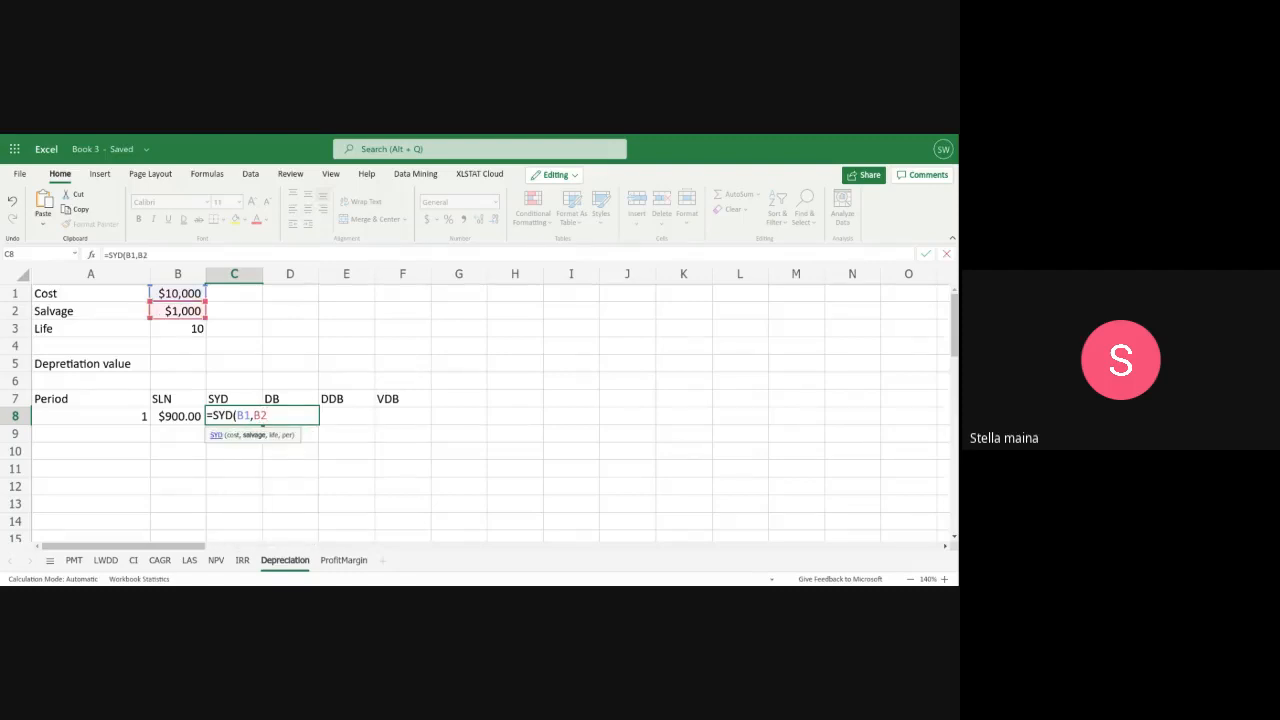
pyautogui.write(',')
pyautogui.write('B')
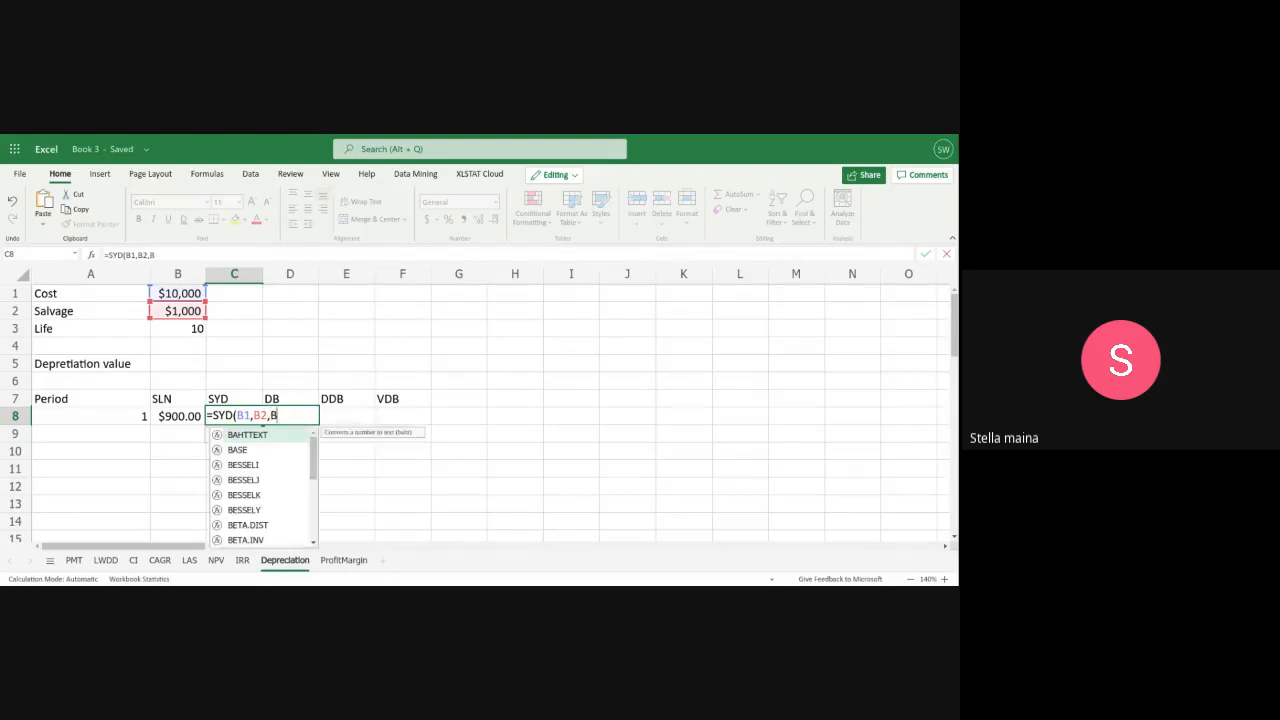
pyautogui.write('3,')
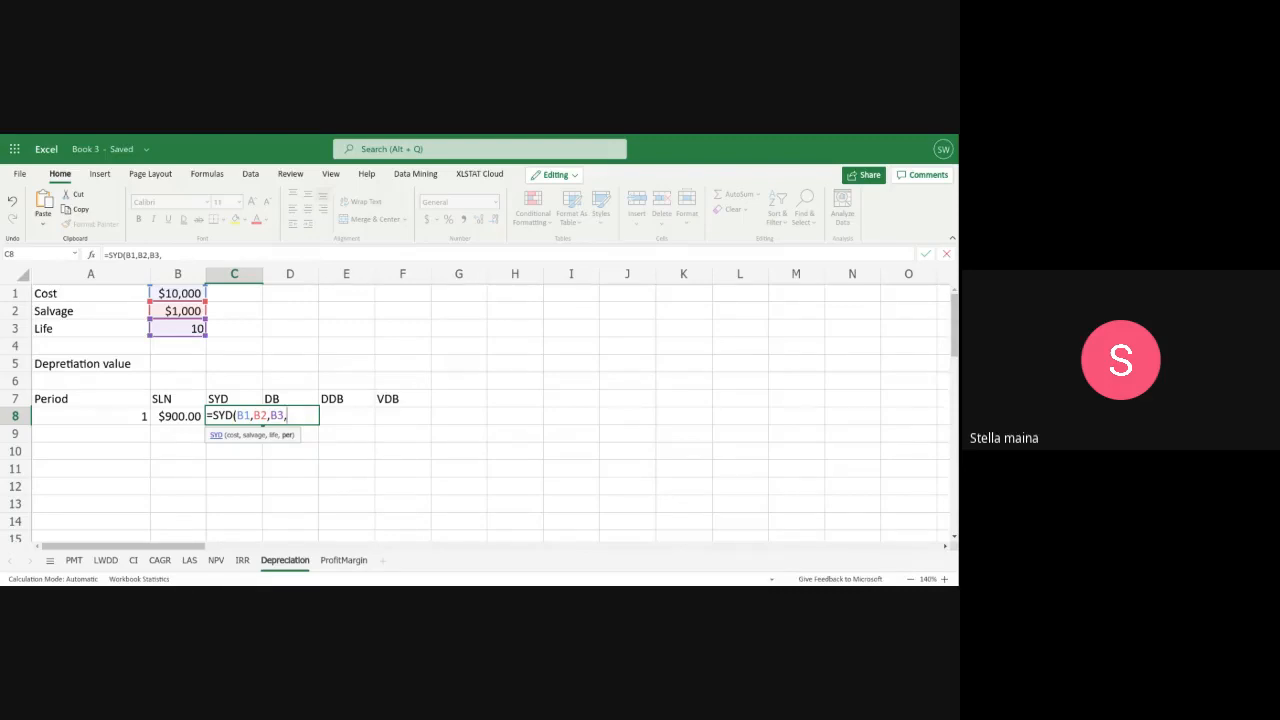
pyautogui.write('A')
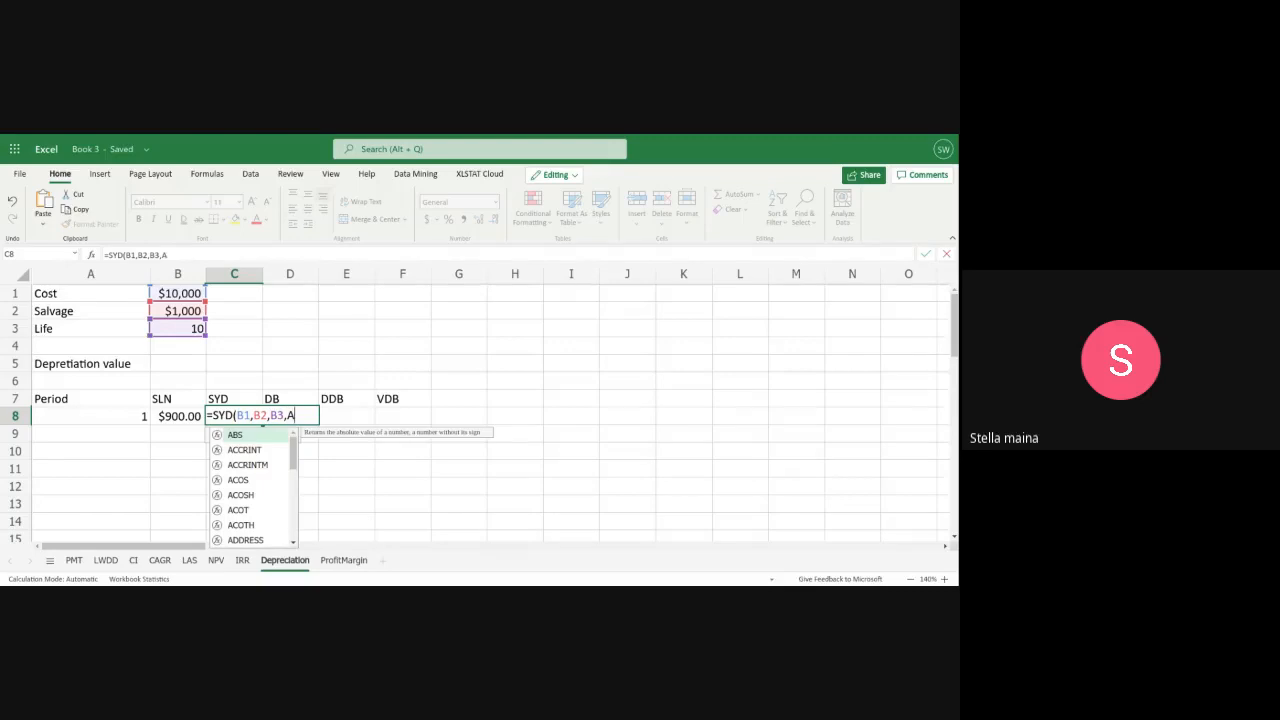
pyautogui.write('8')
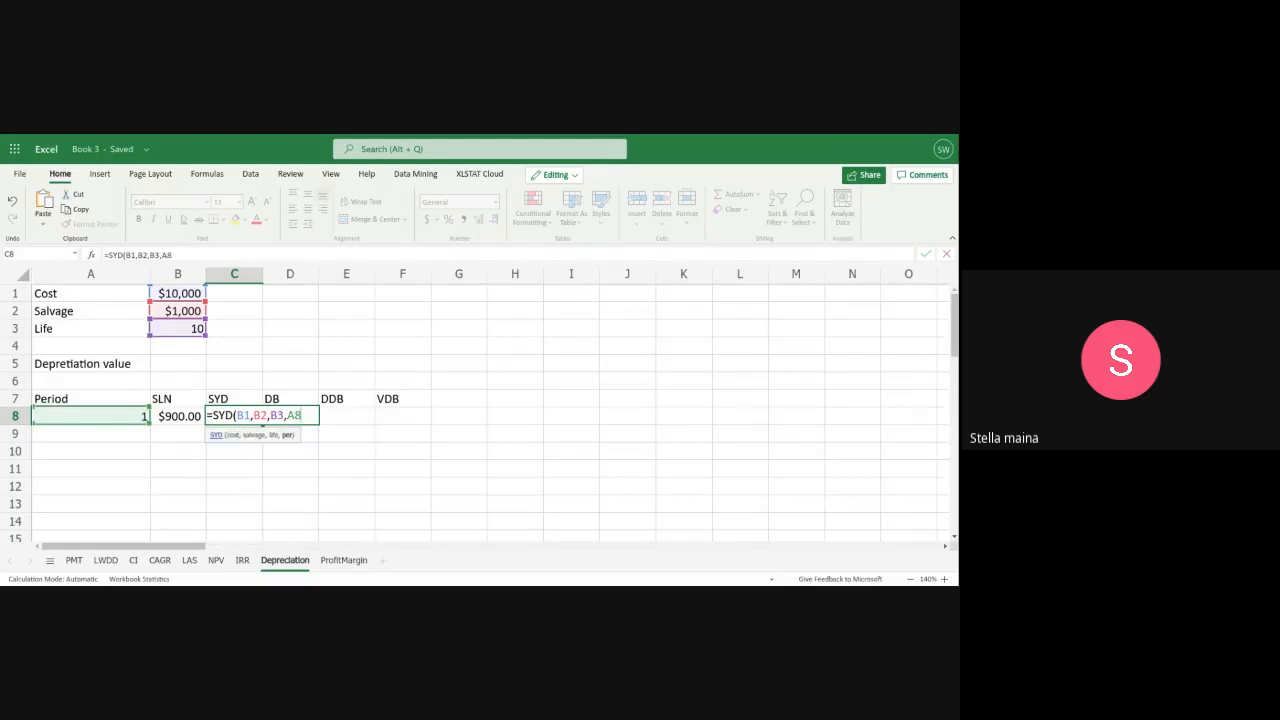
pyautogui.press('Return')
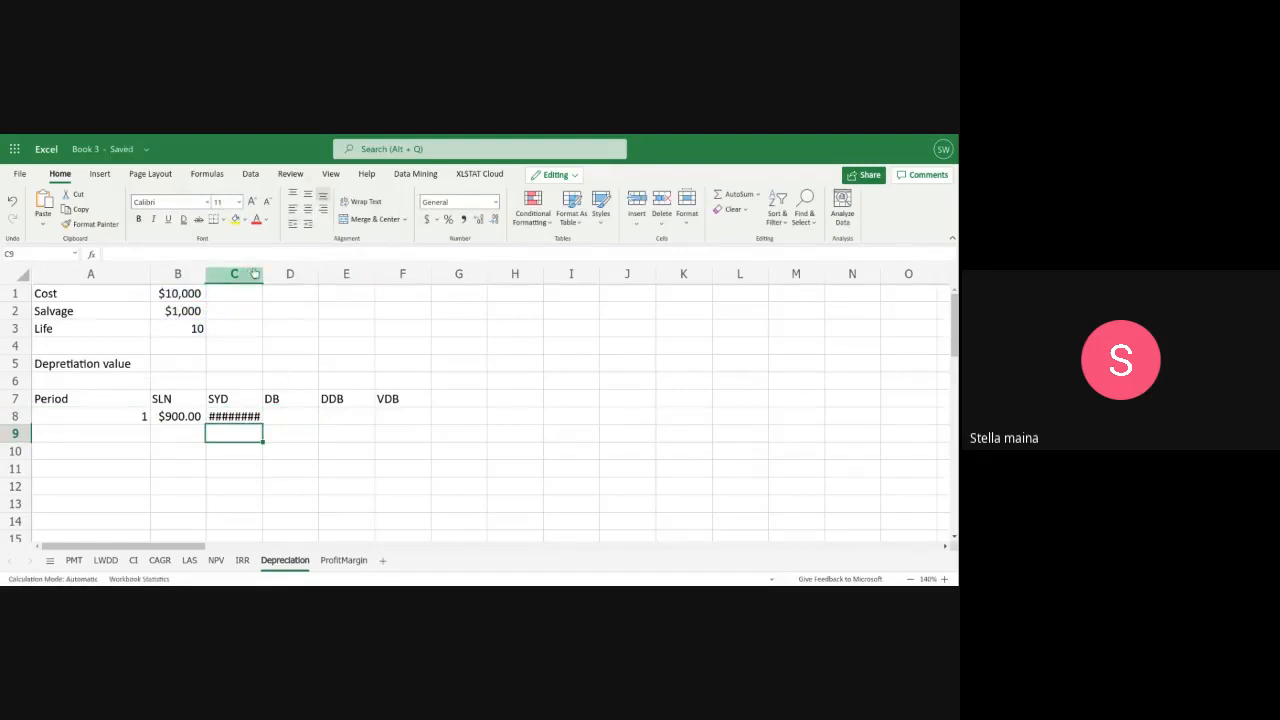
# Widen columns C, D, E and F so the depreciation amounts fit
pyautogui.moveTo(261, 274); pyautogui.dragTo(313, 280)
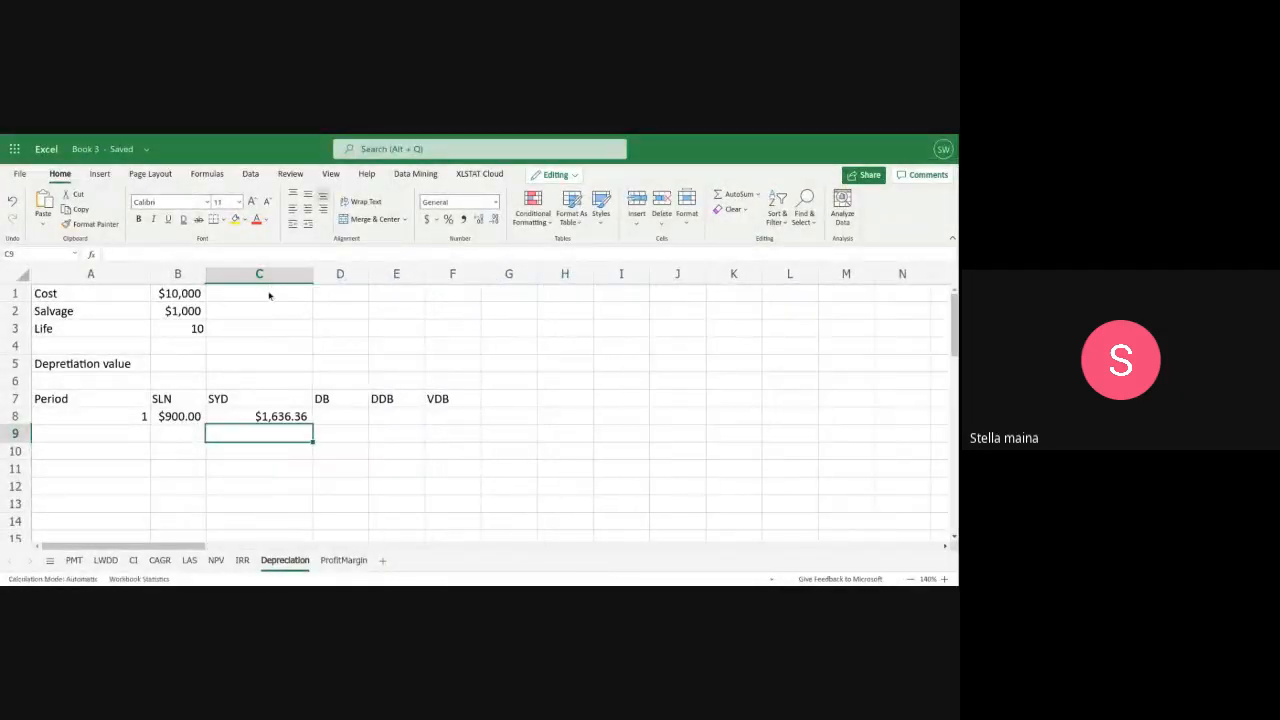
pyautogui.moveTo(313, 285); pyautogui.dragTo(297, 285)
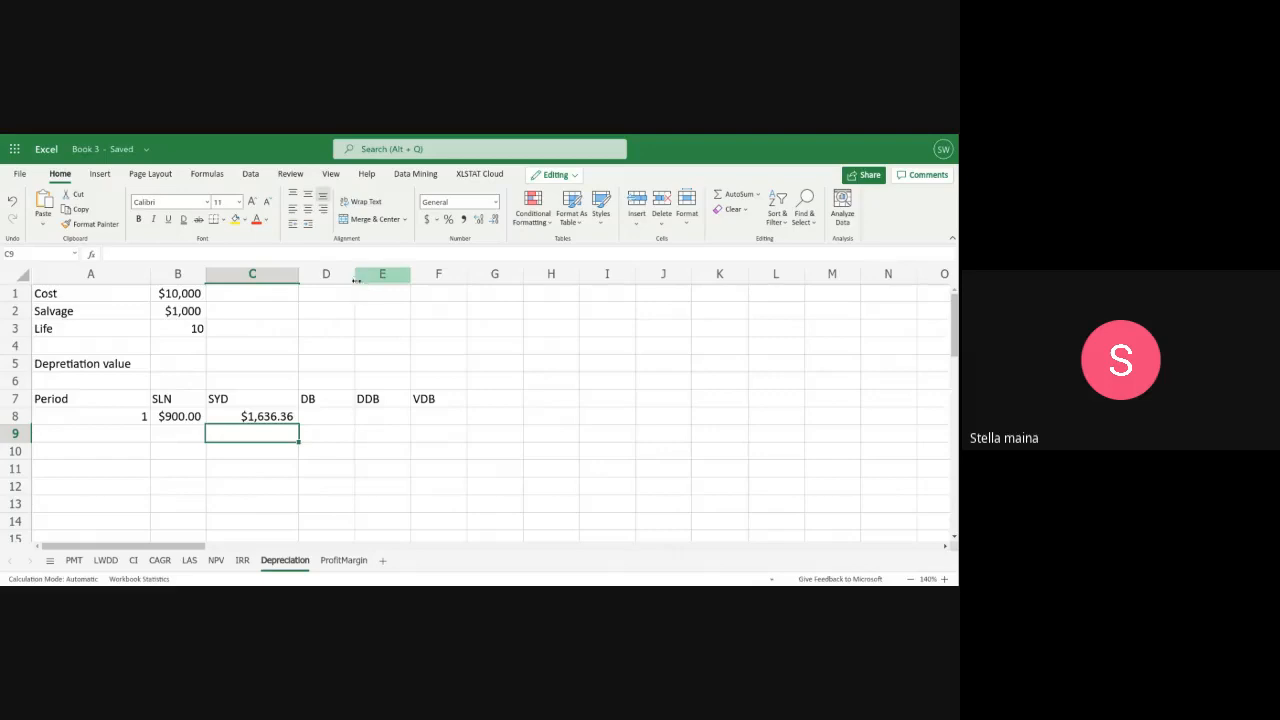
pyautogui.moveTo(354, 284); pyautogui.dragTo(376, 287)
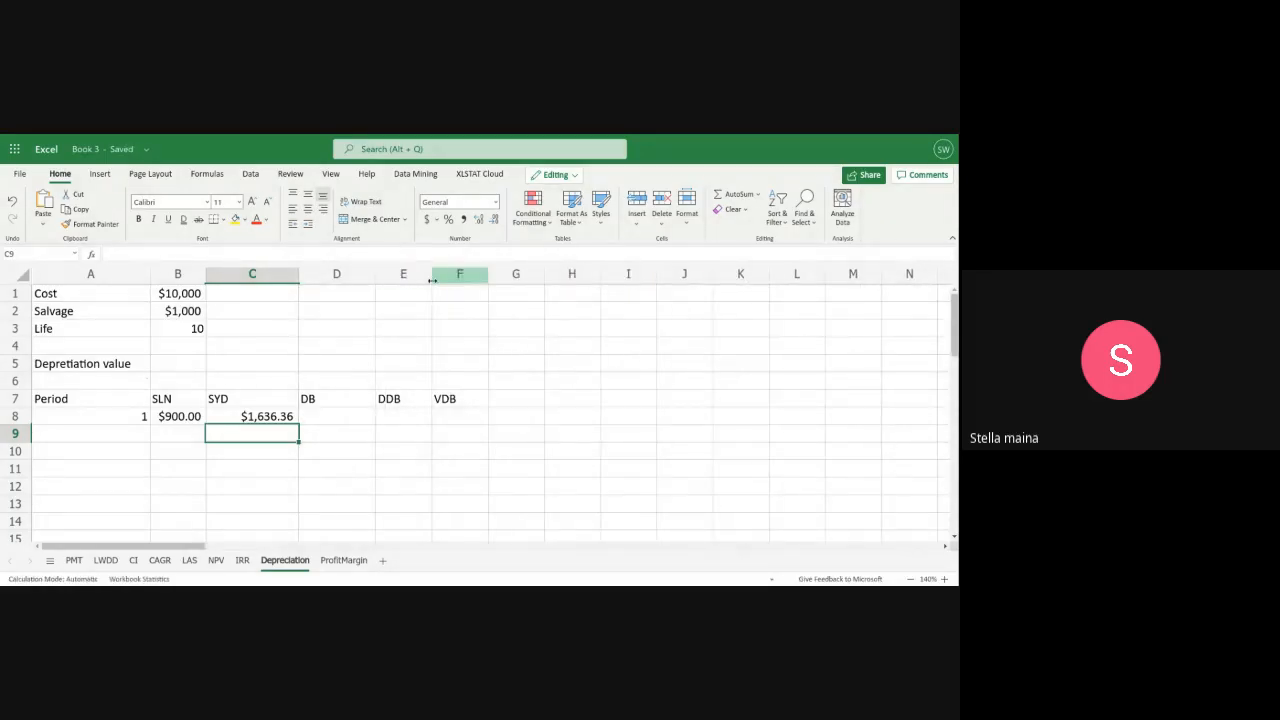
pyautogui.moveTo(432, 285); pyautogui.dragTo(452, 284)
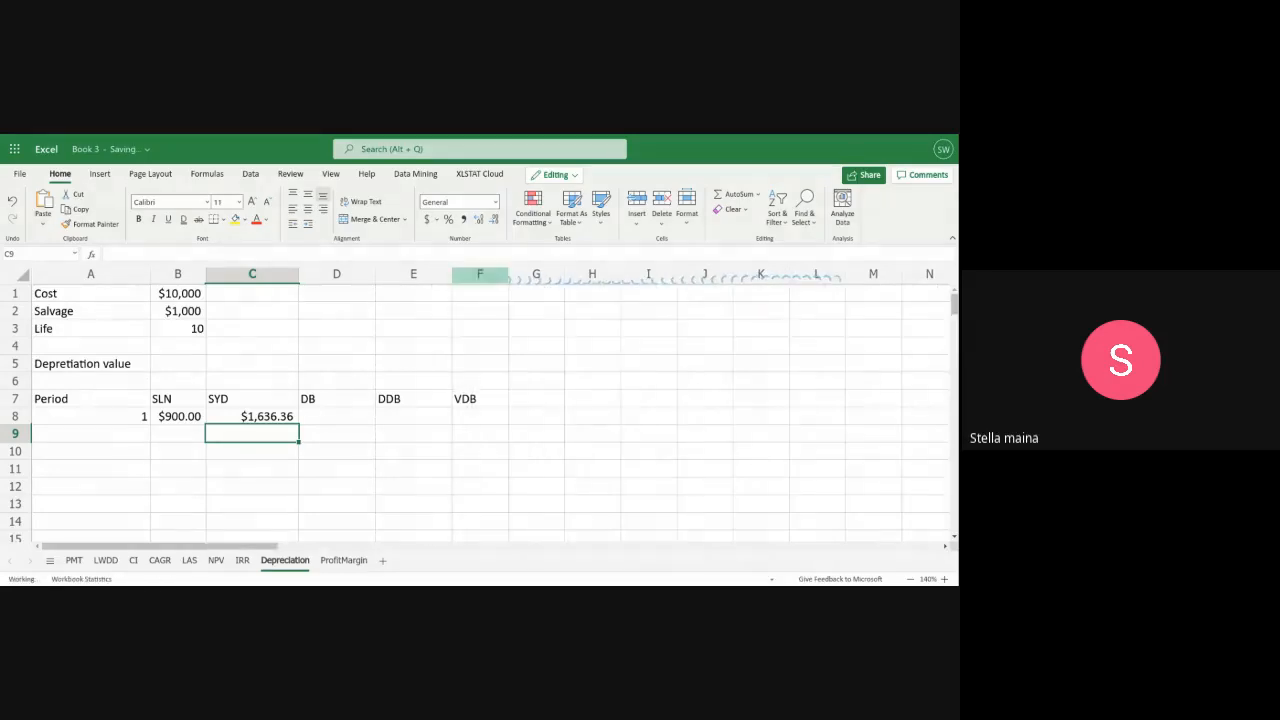
pyautogui.moveTo(507, 282); pyautogui.dragTo(535, 283)
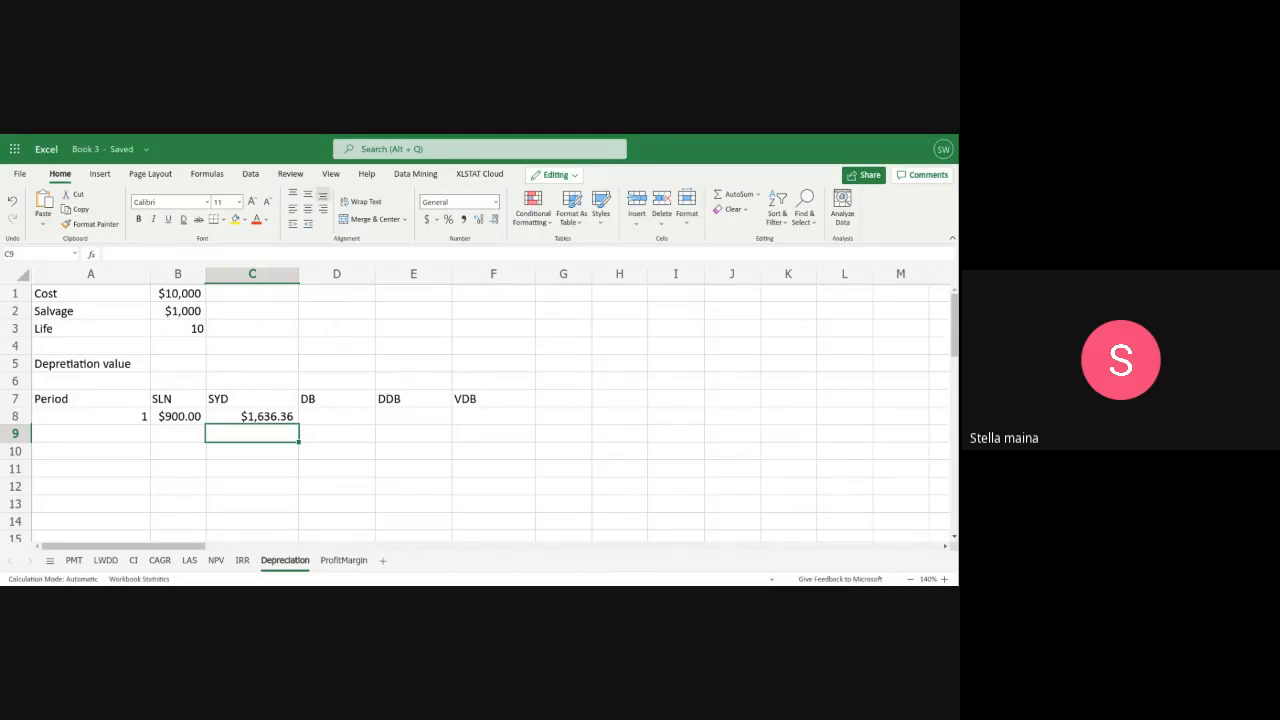
# Enter 1 in A9 and fill the straight-line formula from B8 down to B9
pyautogui.click(129, 440)
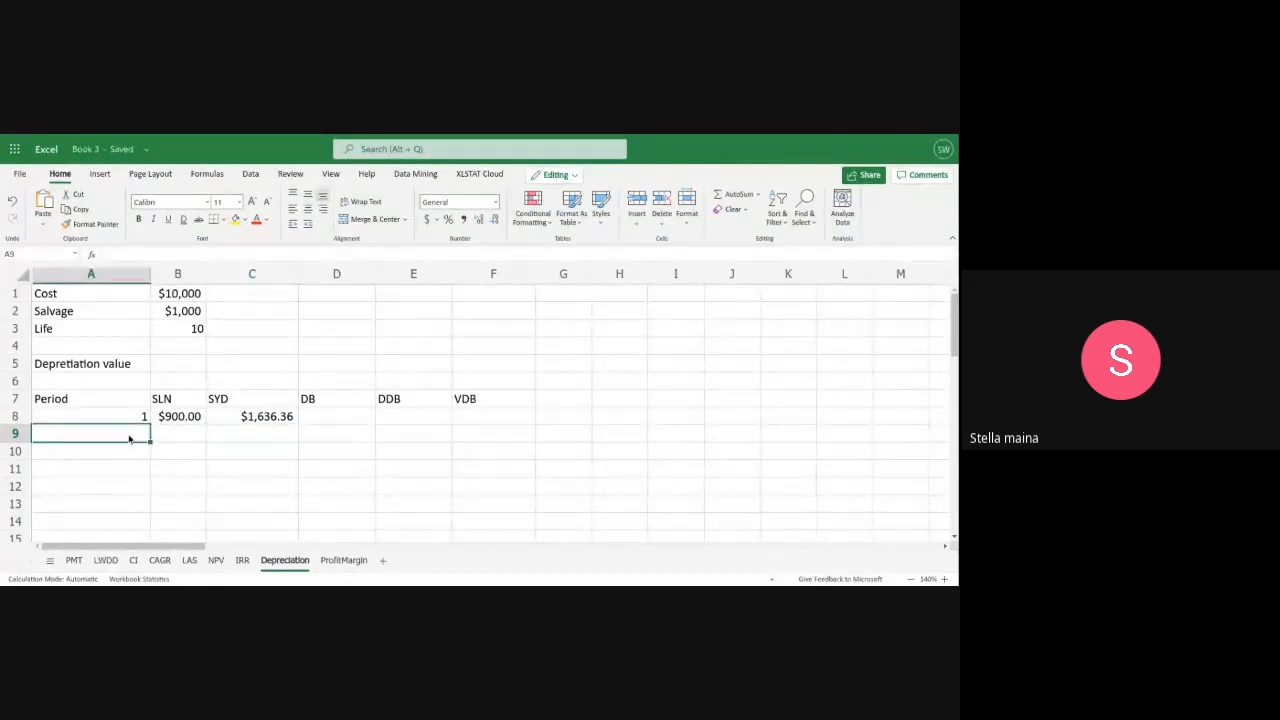
pyautogui.write('1')
pyautogui.click(198, 418)
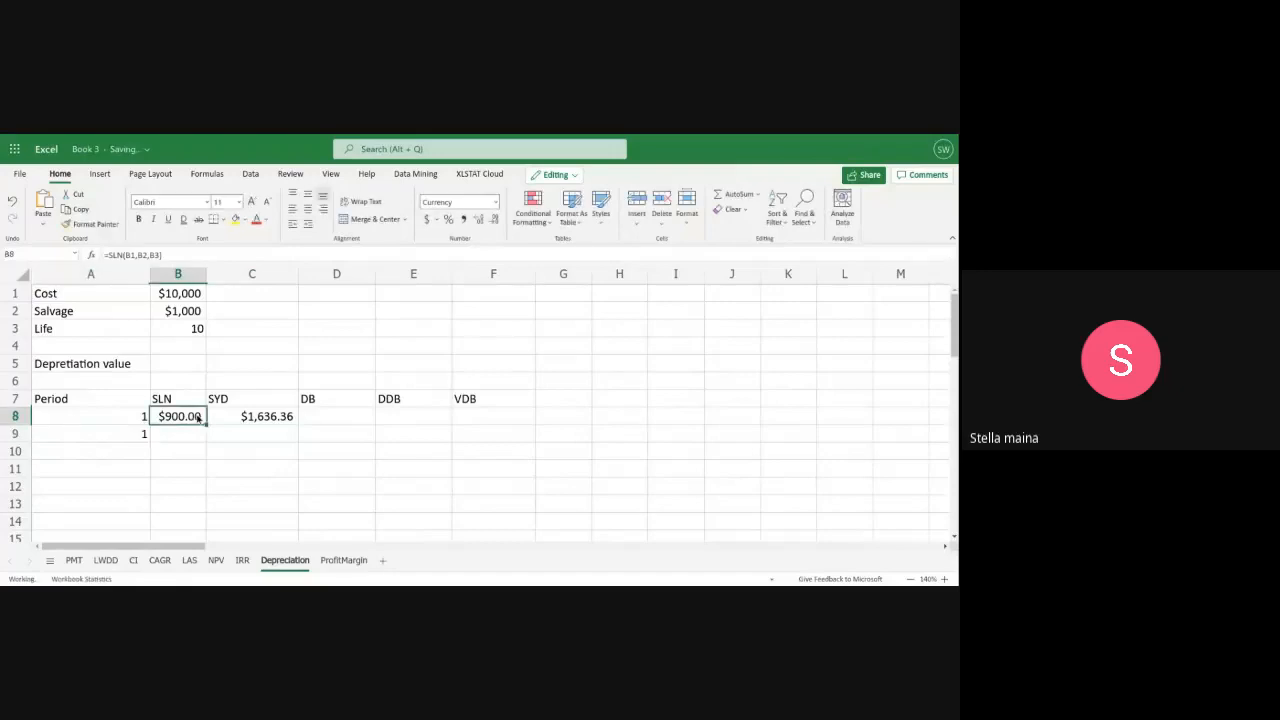
pyautogui.moveTo(204, 418); pyautogui.dragTo(235, 441)
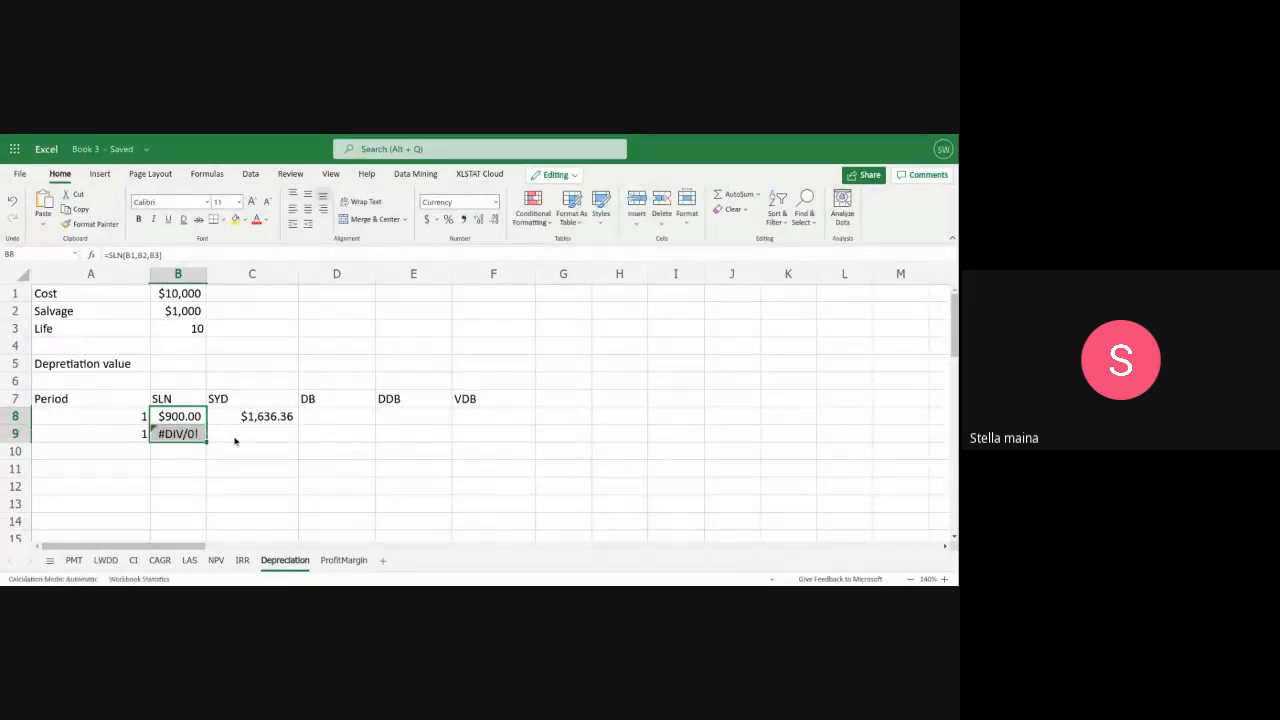
# Correct the cell references of the copied straight-line formula in B9 to =SLN(B1,B2,B3)
pyautogui.doubleClick(180, 434)
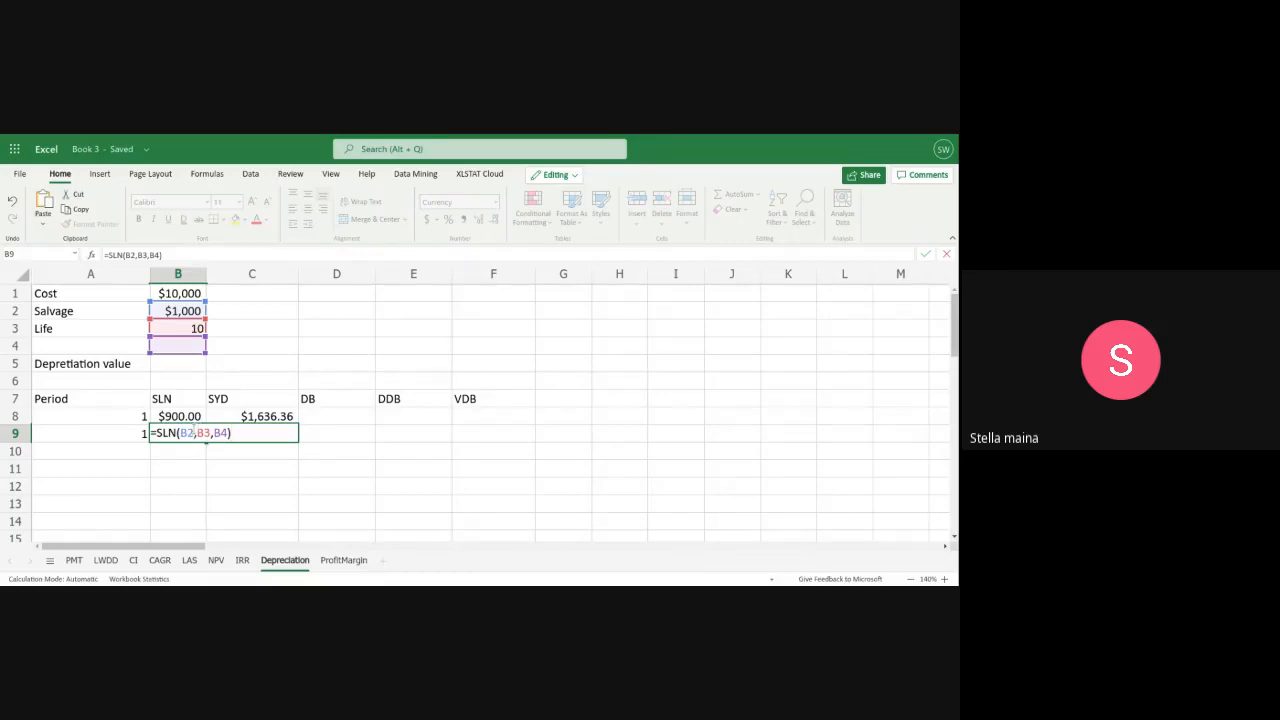
pyautogui.click(191, 432)
pyautogui.press('BackSpace')
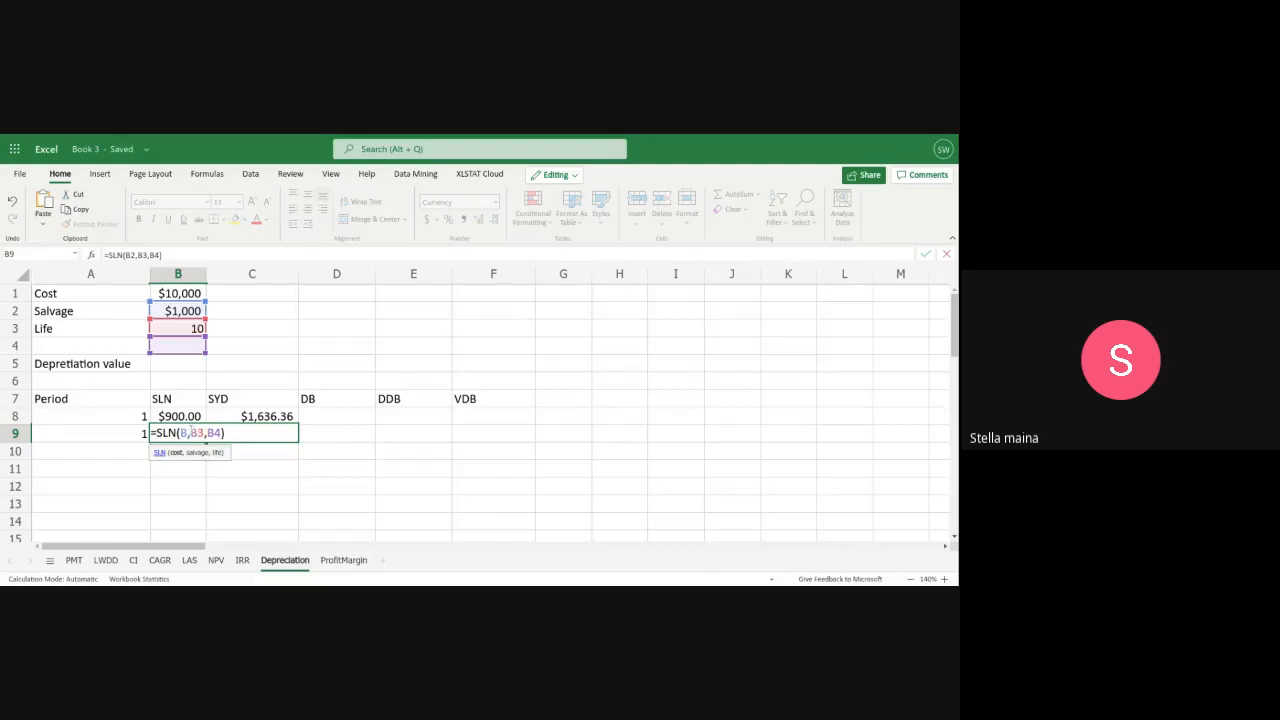
pyautogui.write('1')
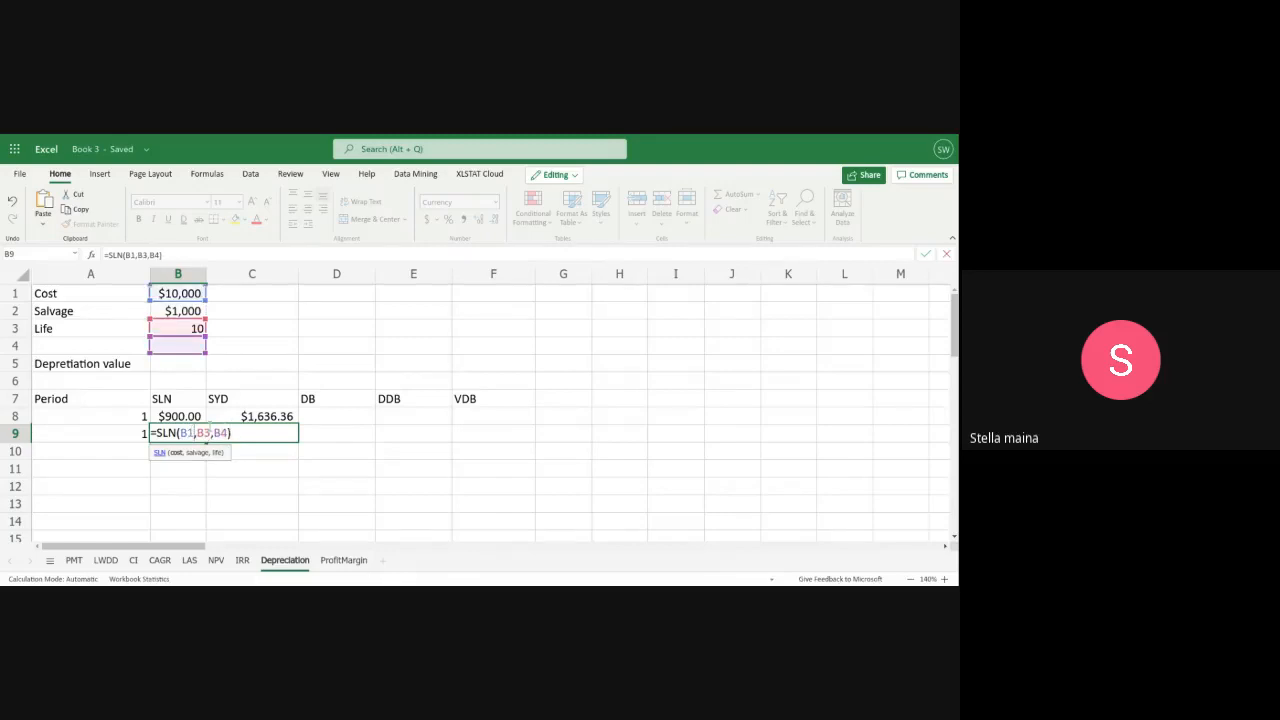
pyautogui.click(210, 431)
pyautogui.press('BackSpace')
pyautogui.write('2')
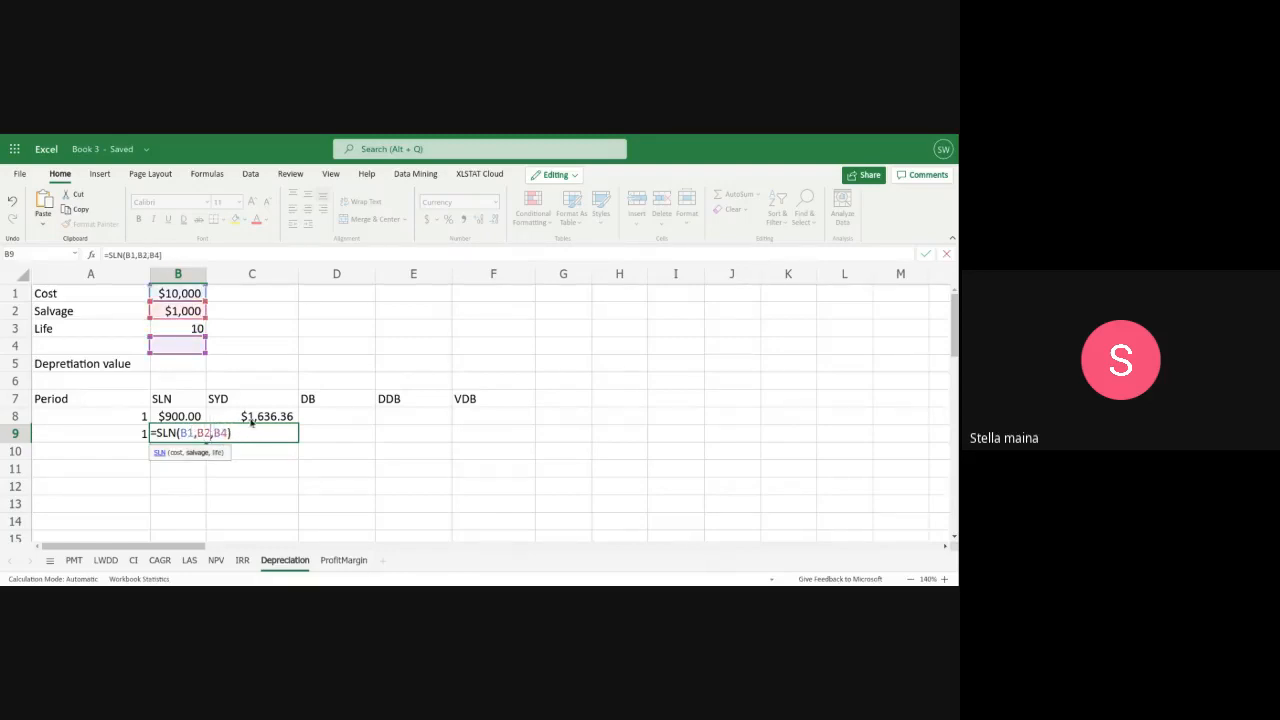
pyautogui.click(227, 433)
pyautogui.press('BackSpace')
pyautogui.write('3')
pyautogui.press('Return')
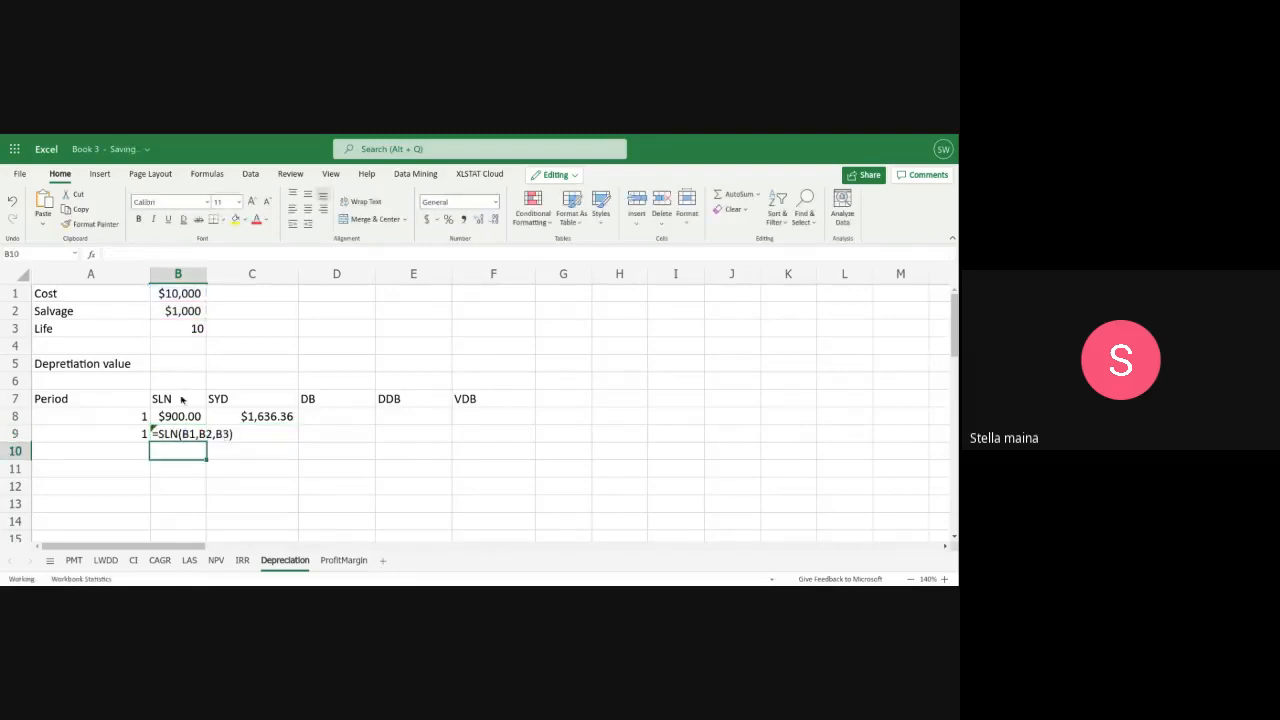
# Calculate the sum-of-years'-digits depreciation in C9 with the formula =SYD(B1,B2,B3,A9)
pyautogui.click(247, 437)
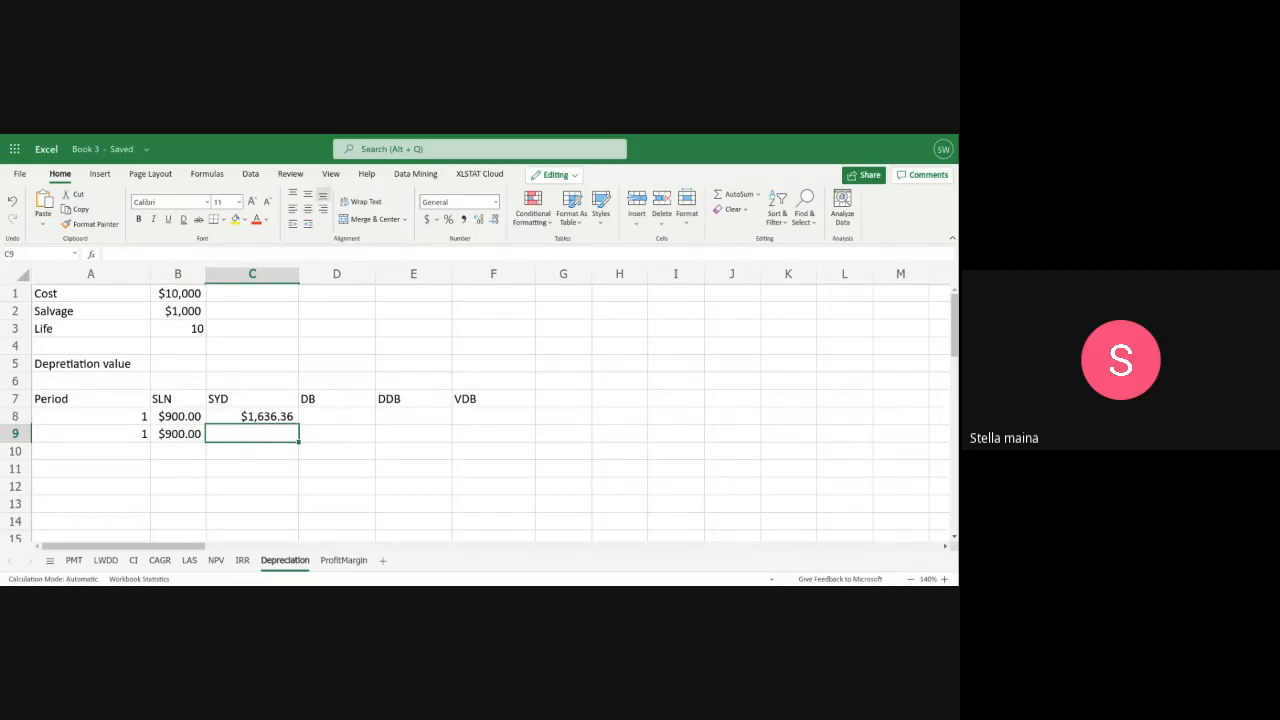
pyautogui.write('=sy')
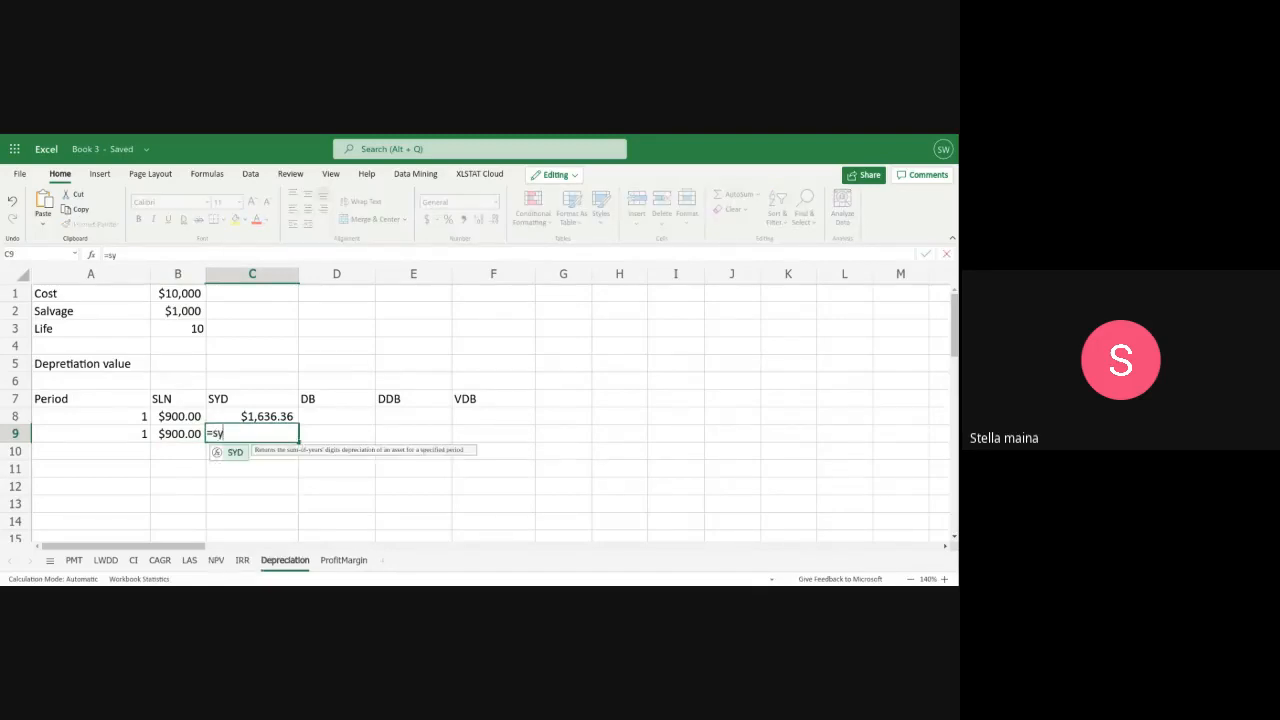
pyautogui.write('d(')
pyautogui.press('BackSpace')
pyautogui.press('BackSpace')
pyautogui.press('BackSpace')
pyautogui.press('BackSpace')
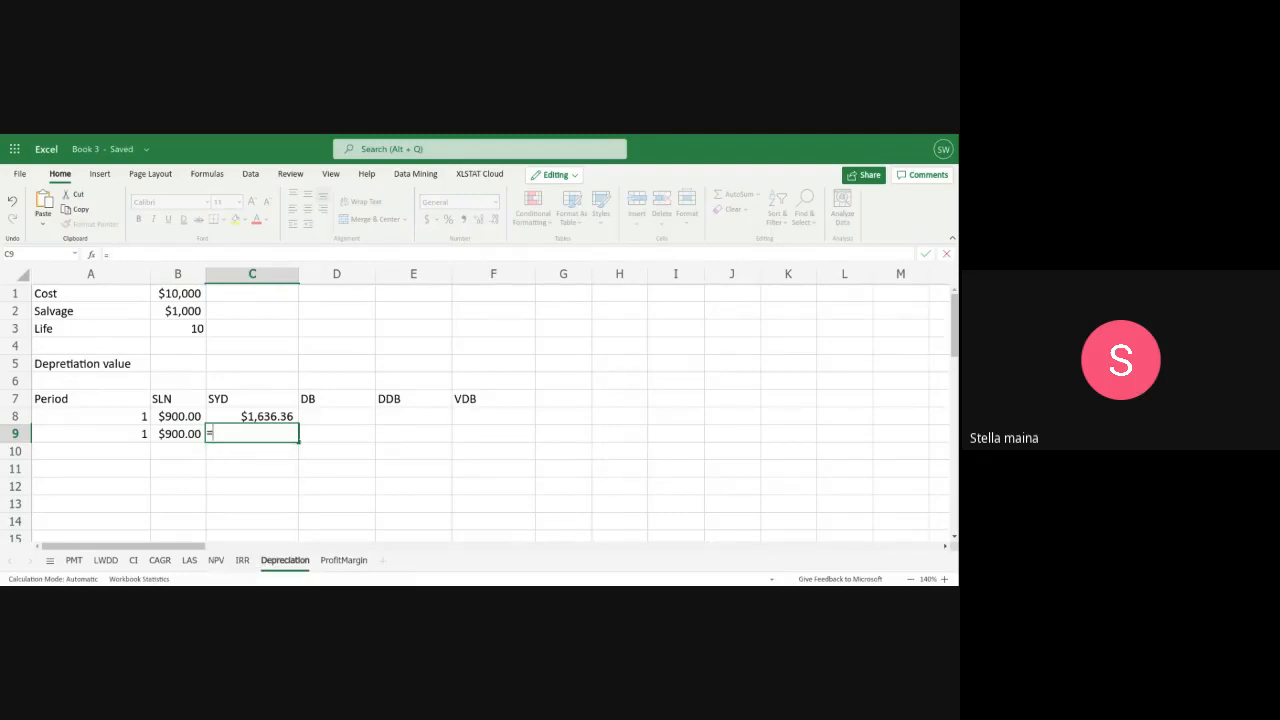
pyautogui.write('SY')
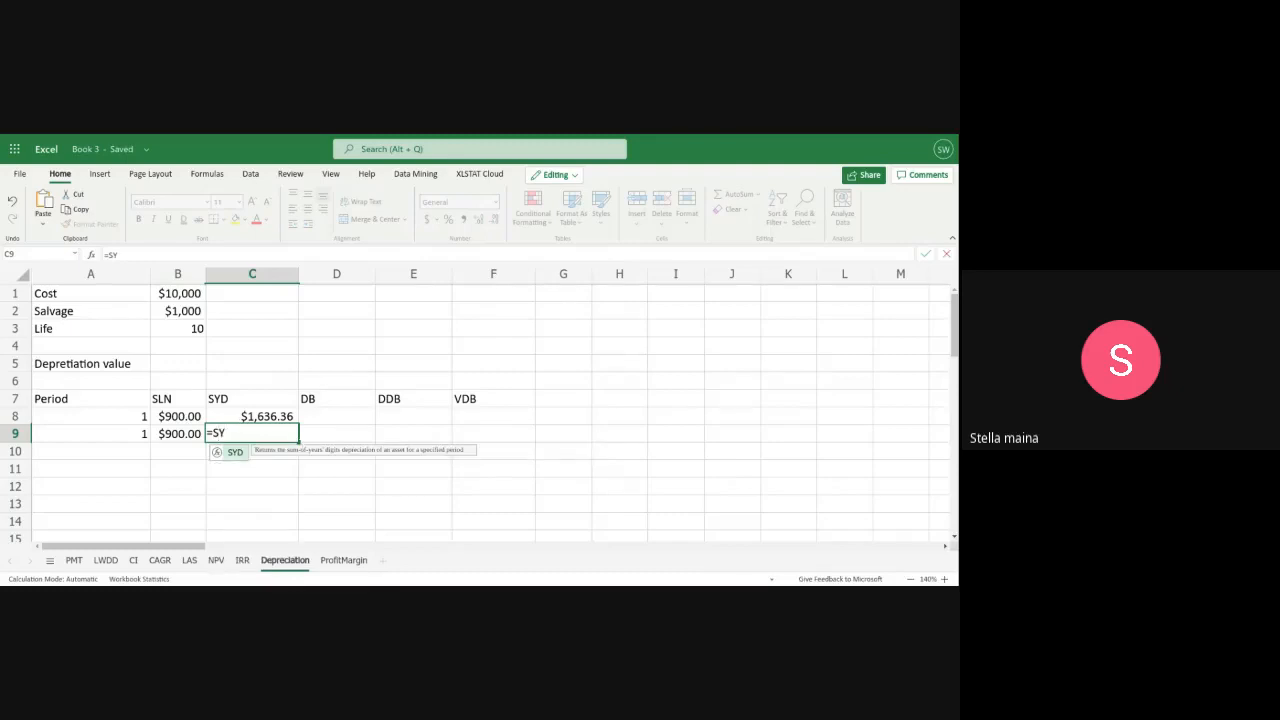
pyautogui.write('D(')
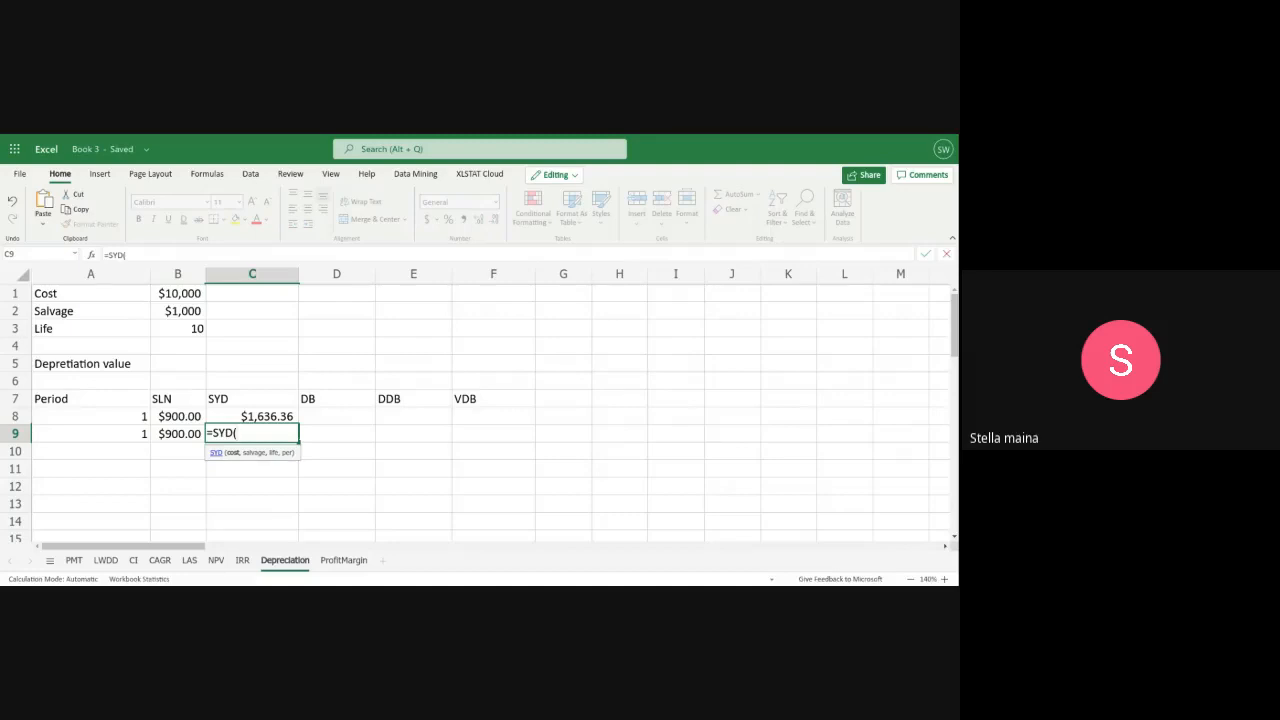
pyautogui.write('B')
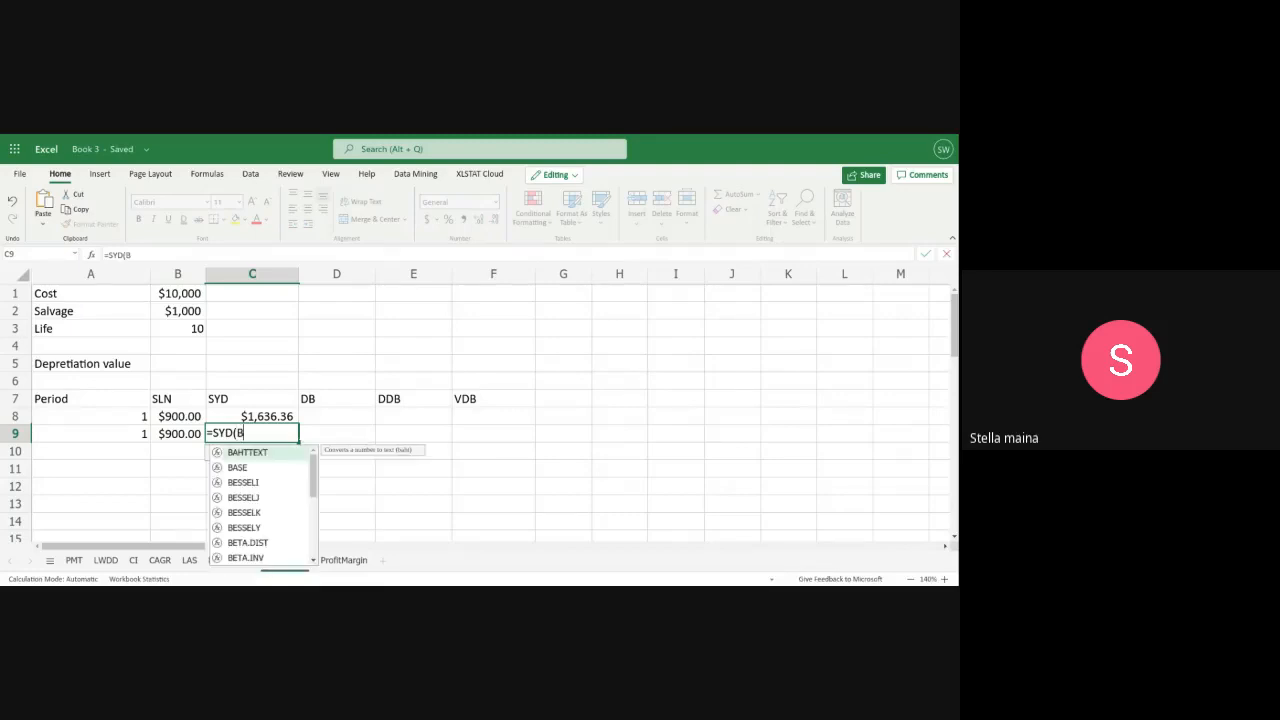
pyautogui.write('1,')
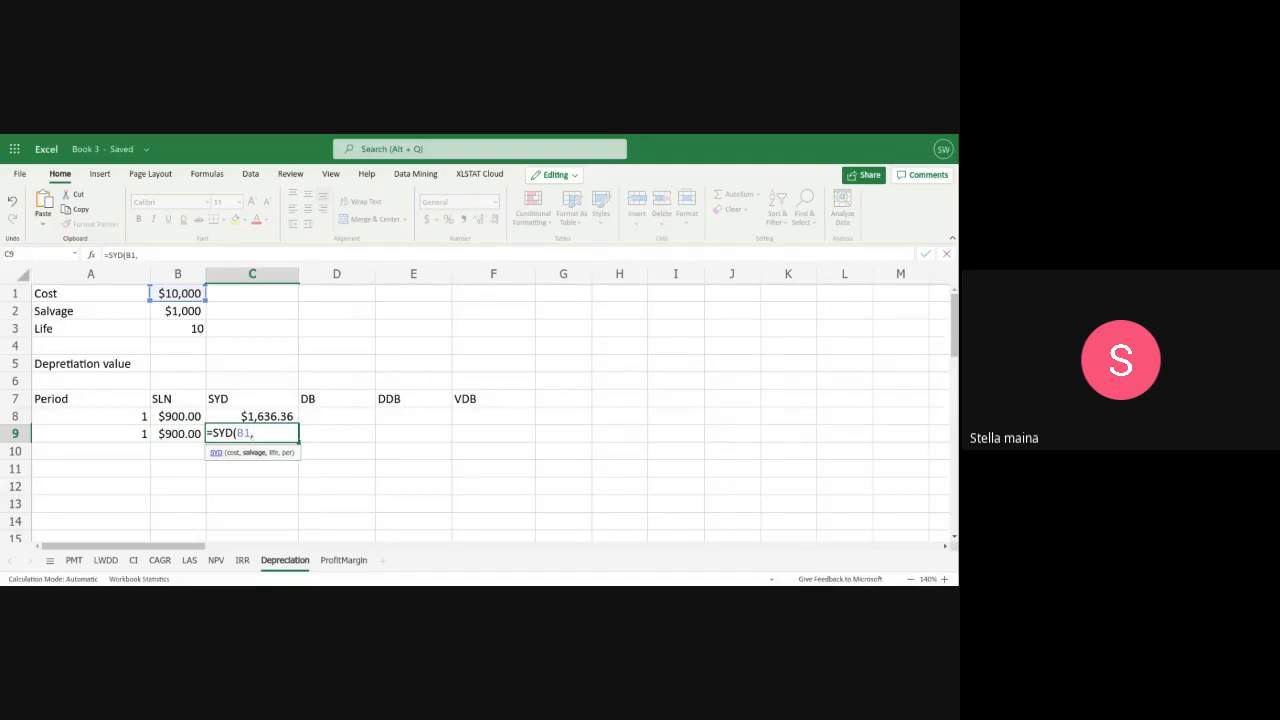
pyautogui.write('B@')
pyautogui.write(',')
pyautogui.press('BackSpace')
pyautogui.press('BackSpace')
pyautogui.write('2')
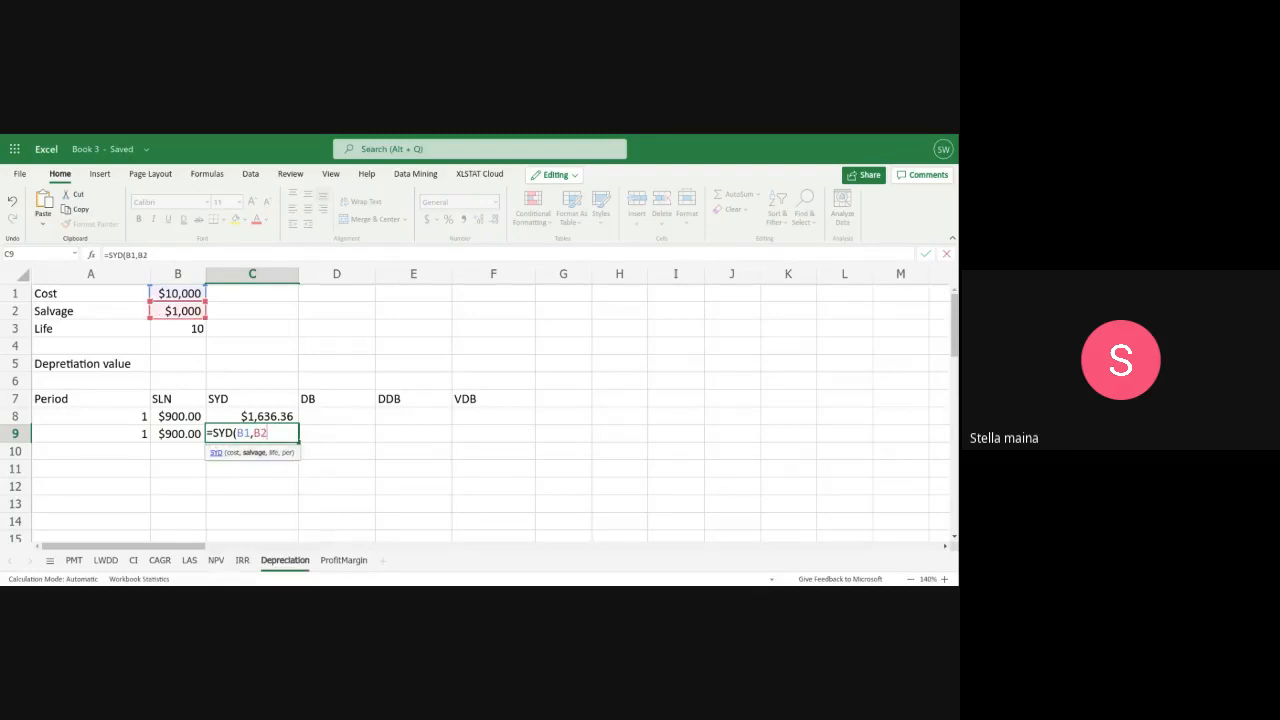
pyautogui.write(',B3')
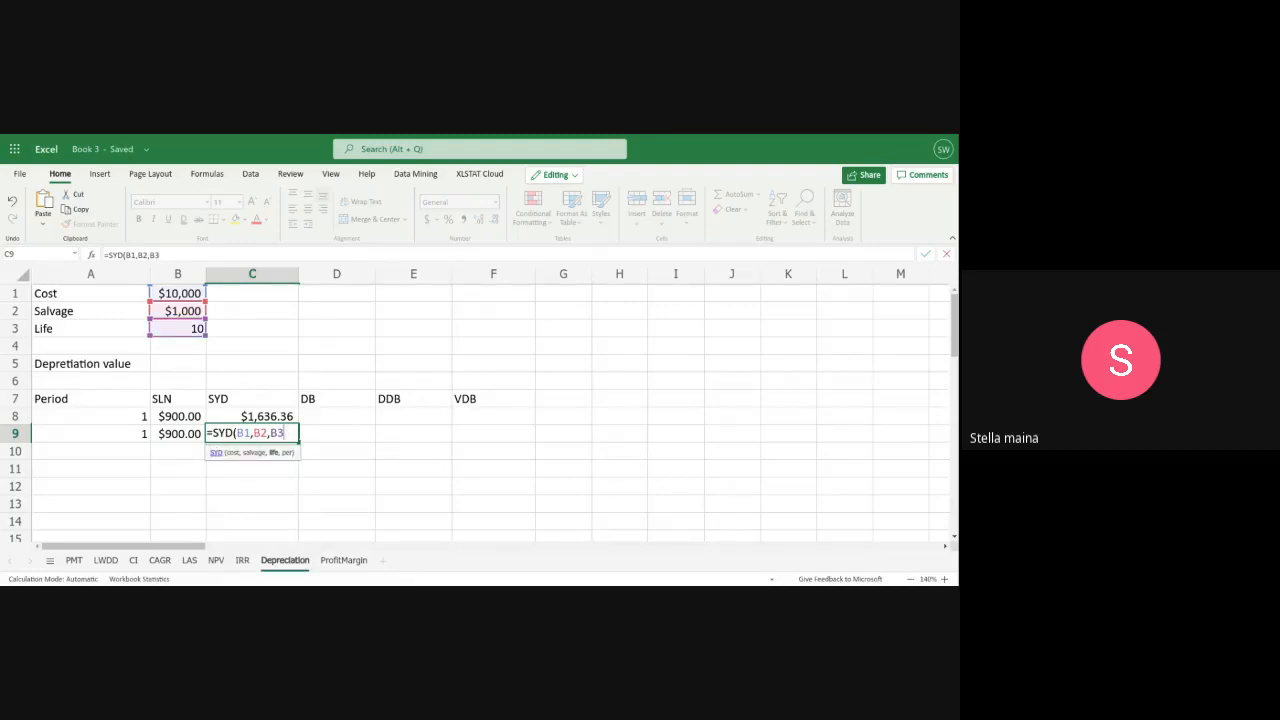
pyautogui.write(',A')
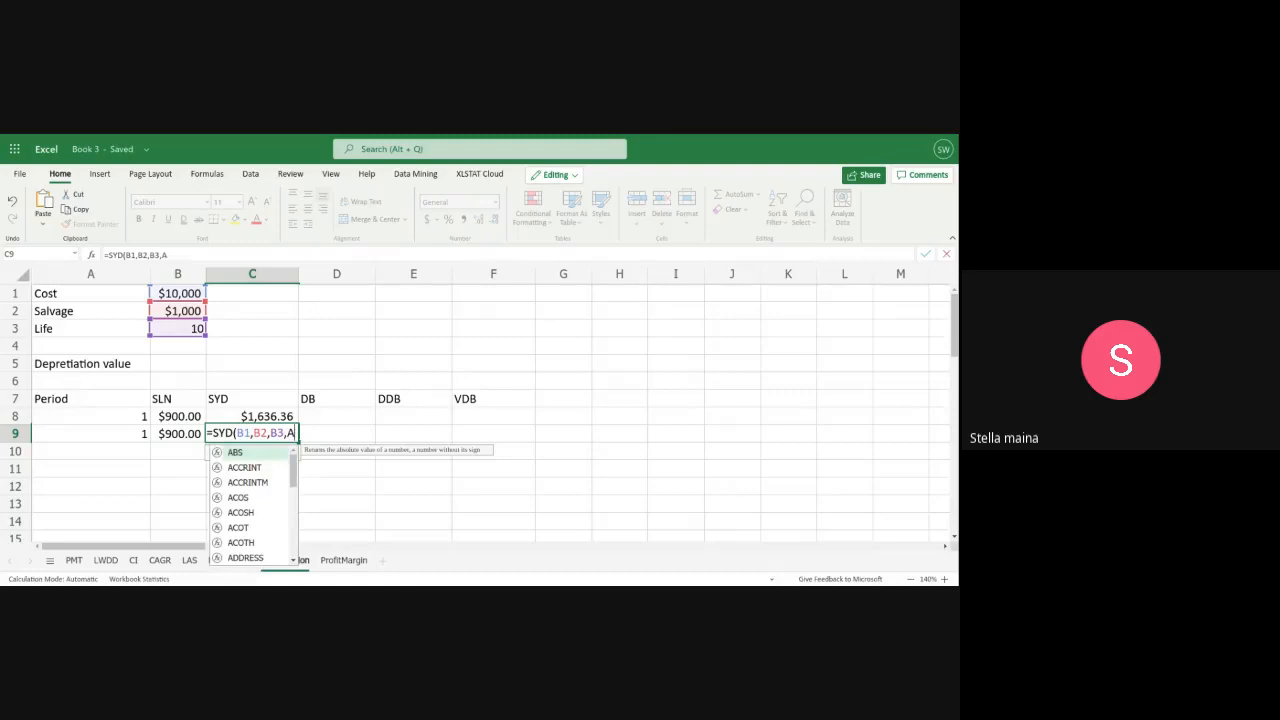
pyautogui.write('9')
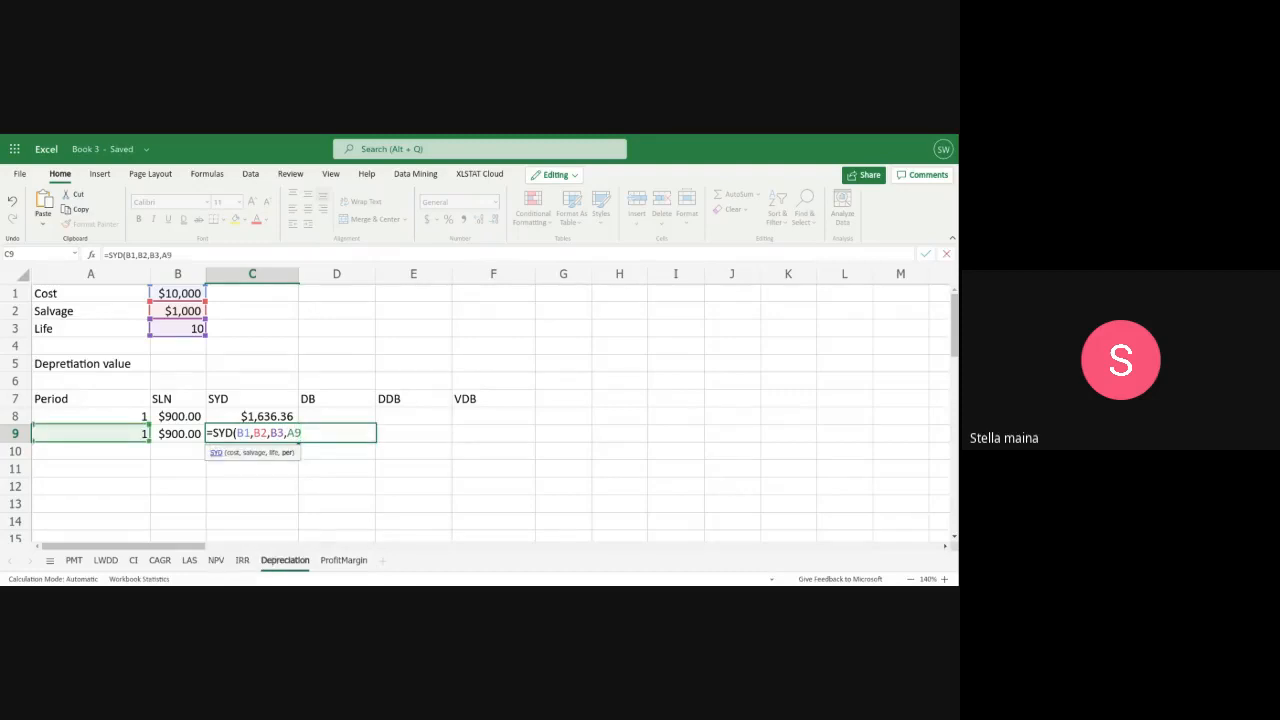
pyautogui.write(')')
pyautogui.press('Return')
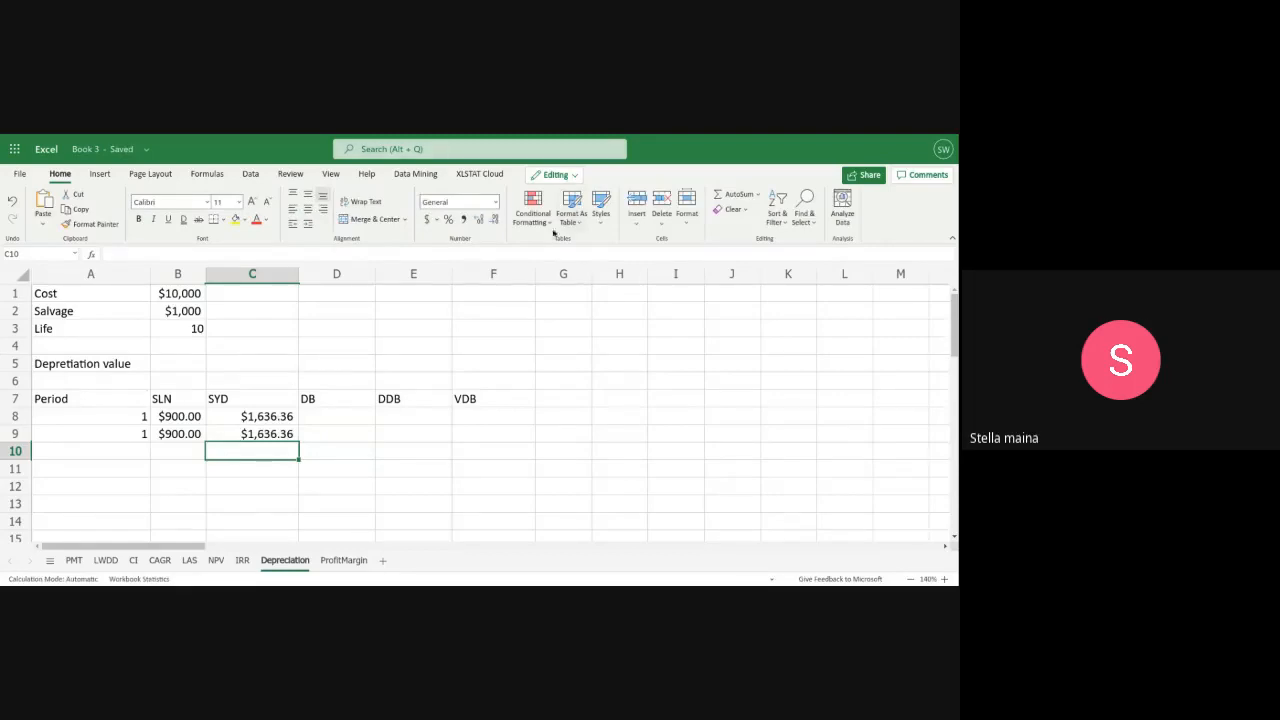
# Check the period reference in the C9 formula and change the period in A9 to 2
pyautogui.doubleClick(277, 434)
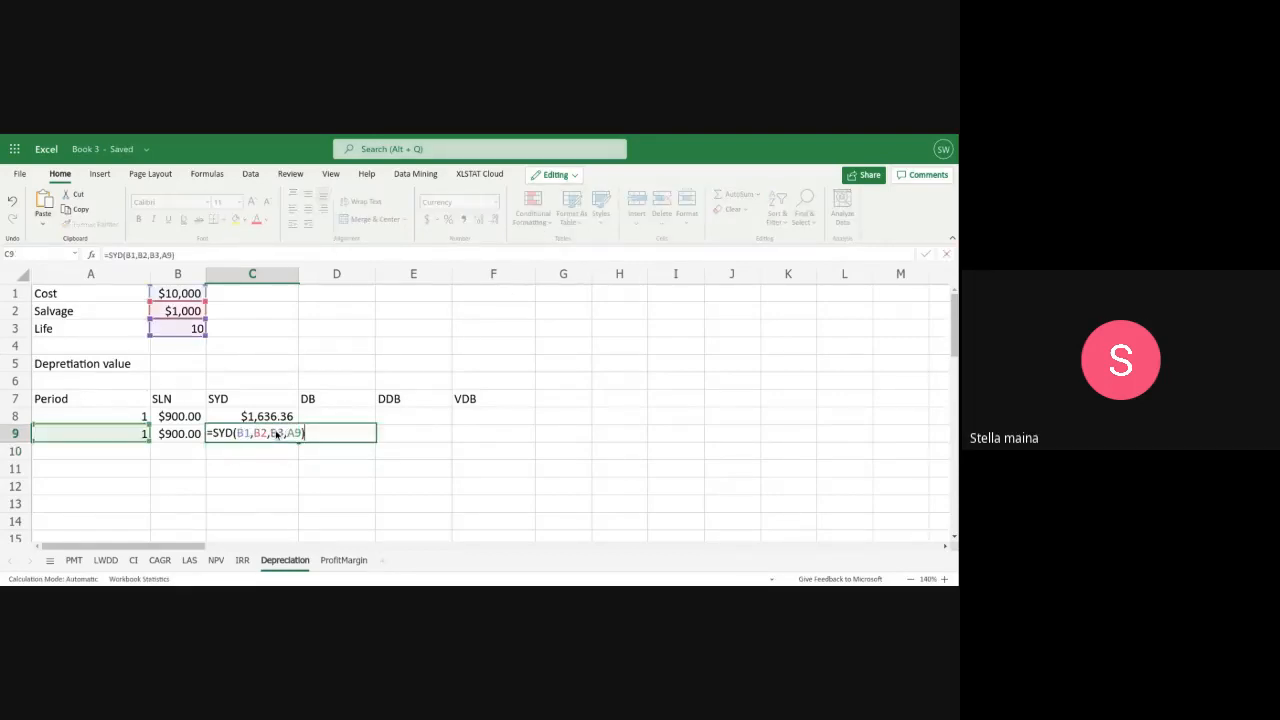
pyautogui.click(123, 427)
pyautogui.press('Delete')
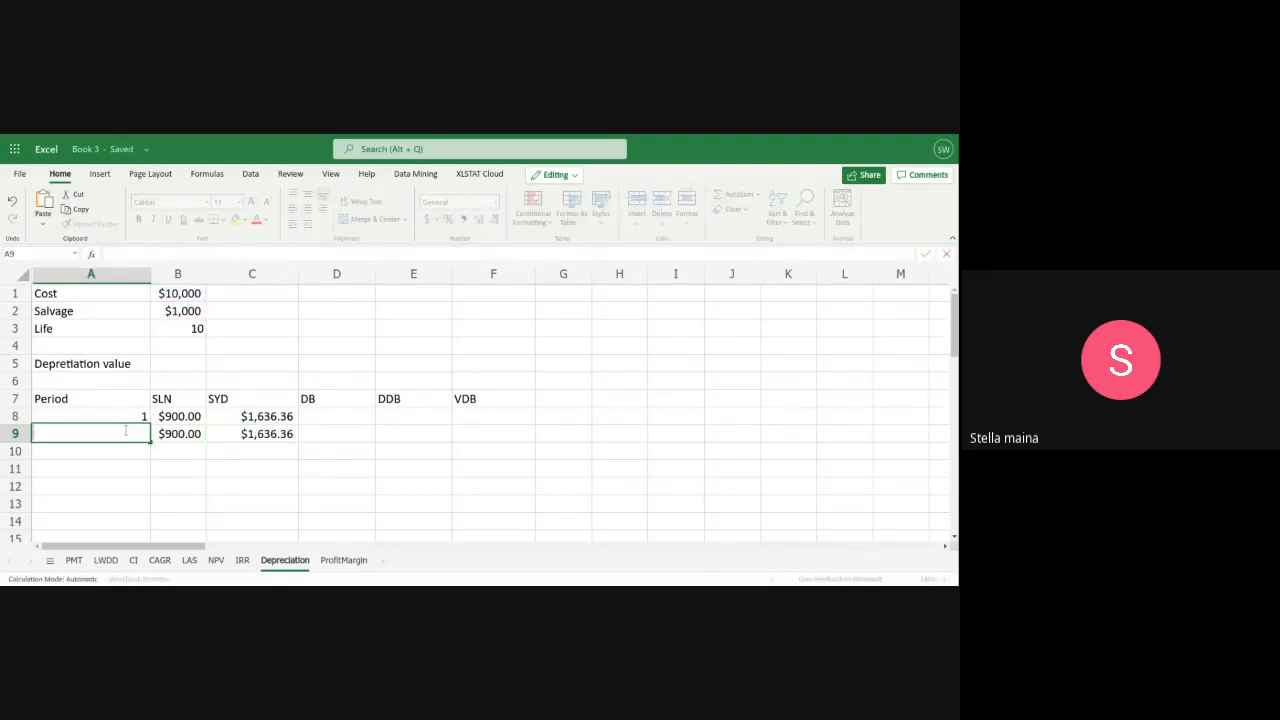
pyautogui.write('2')
pyautogui.click(250, 434)
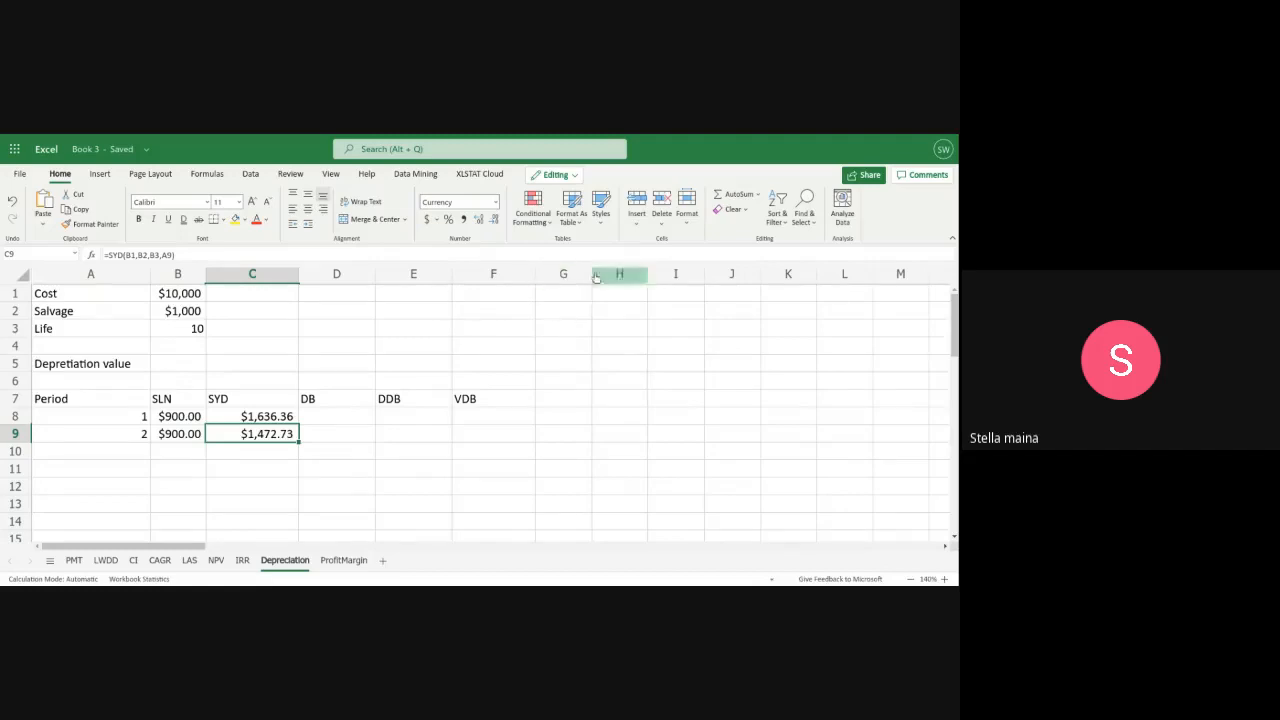
# Sum the years' digits for the ten-year life in G1 with the formula =10+9+8+7+6+5+4+3+2+1
pyautogui.click(555, 297)
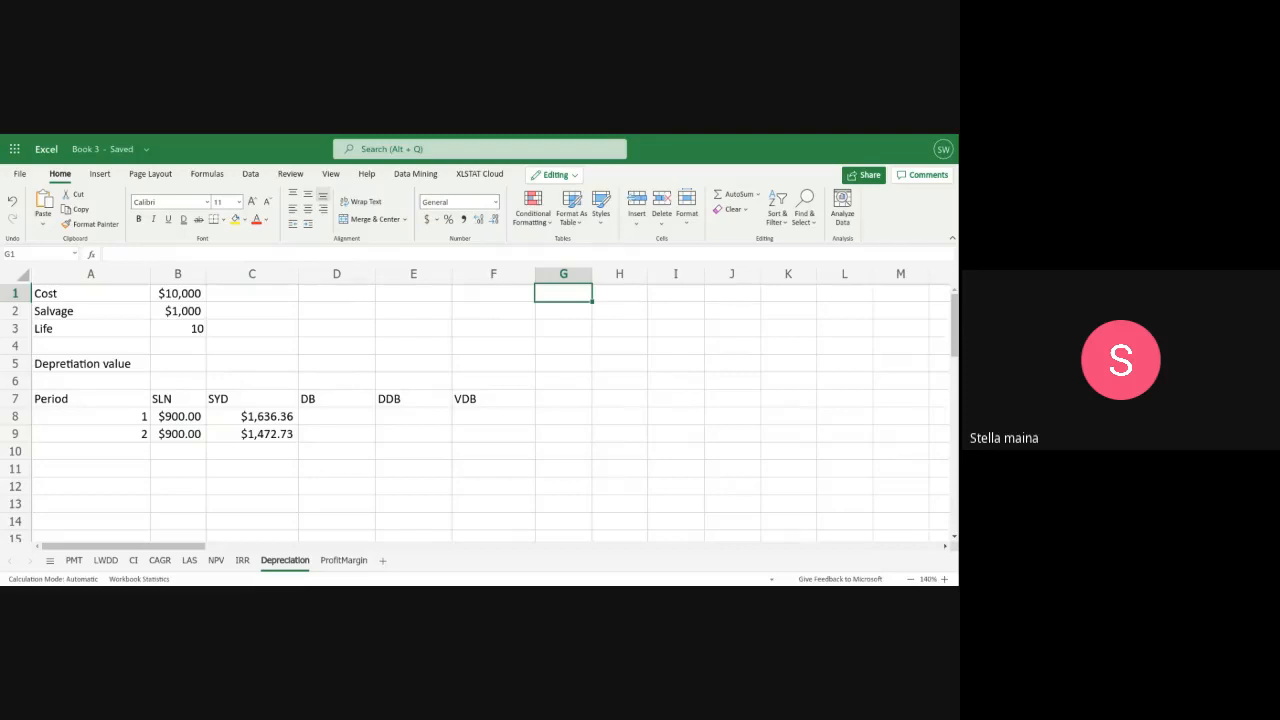
pyautogui.write('10')
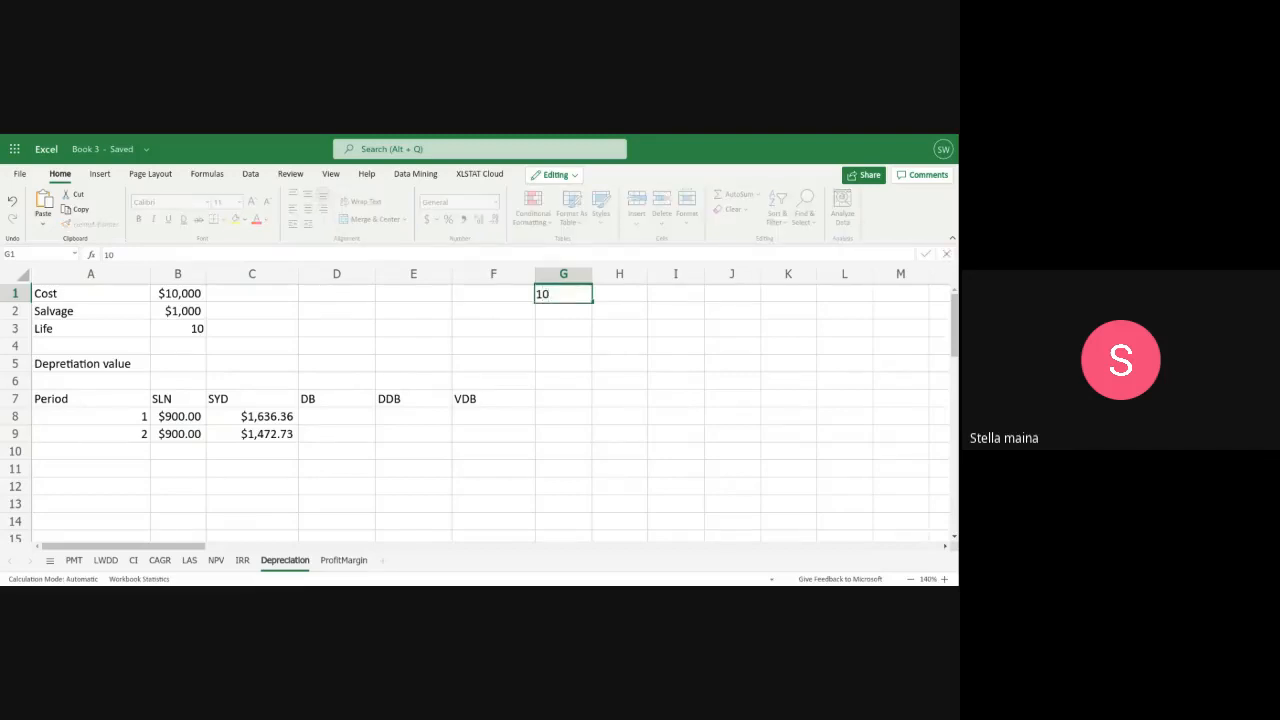
pyautogui.write('+')
pyautogui.press('BackSpace')
pyautogui.press('BackSpace')
pyautogui.press('BackSpace')
pyautogui.write('=10+9+8=&=')
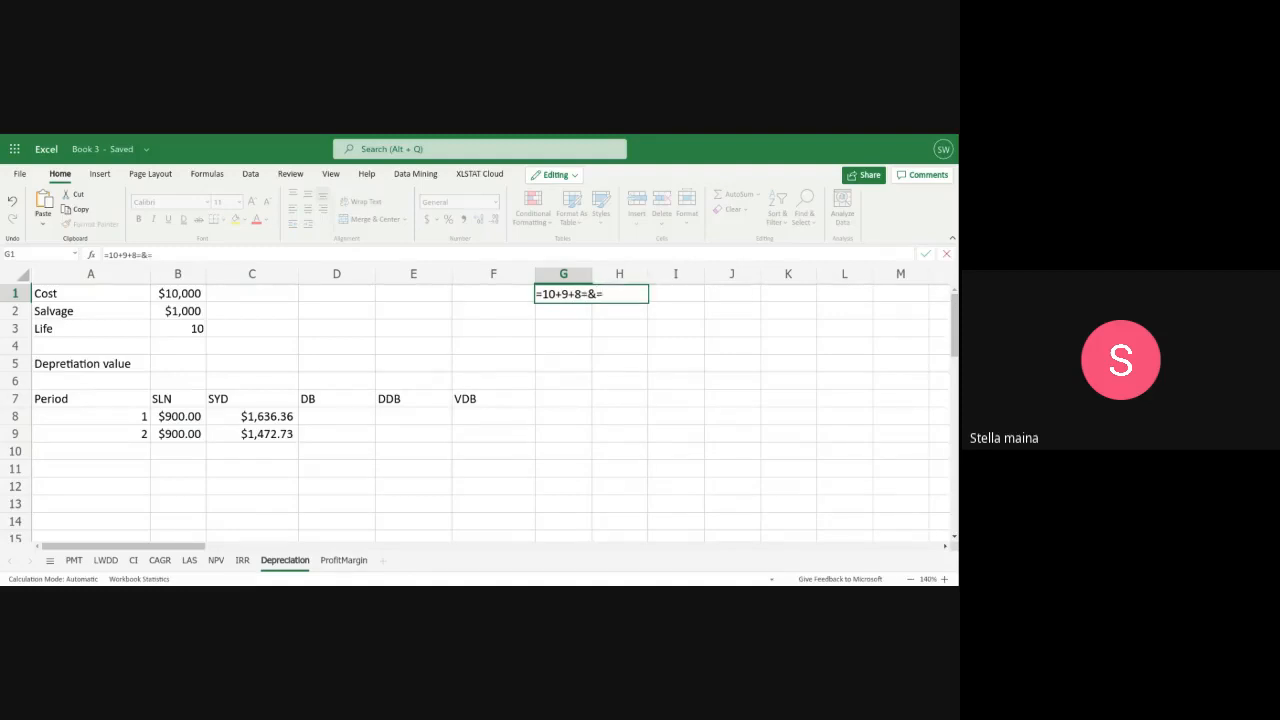
pyautogui.press('BackSpace')
pyautogui.press('BackSpace')
pyautogui.press('BackSpace')
pyautogui.write('+7+6+5+4+3+')
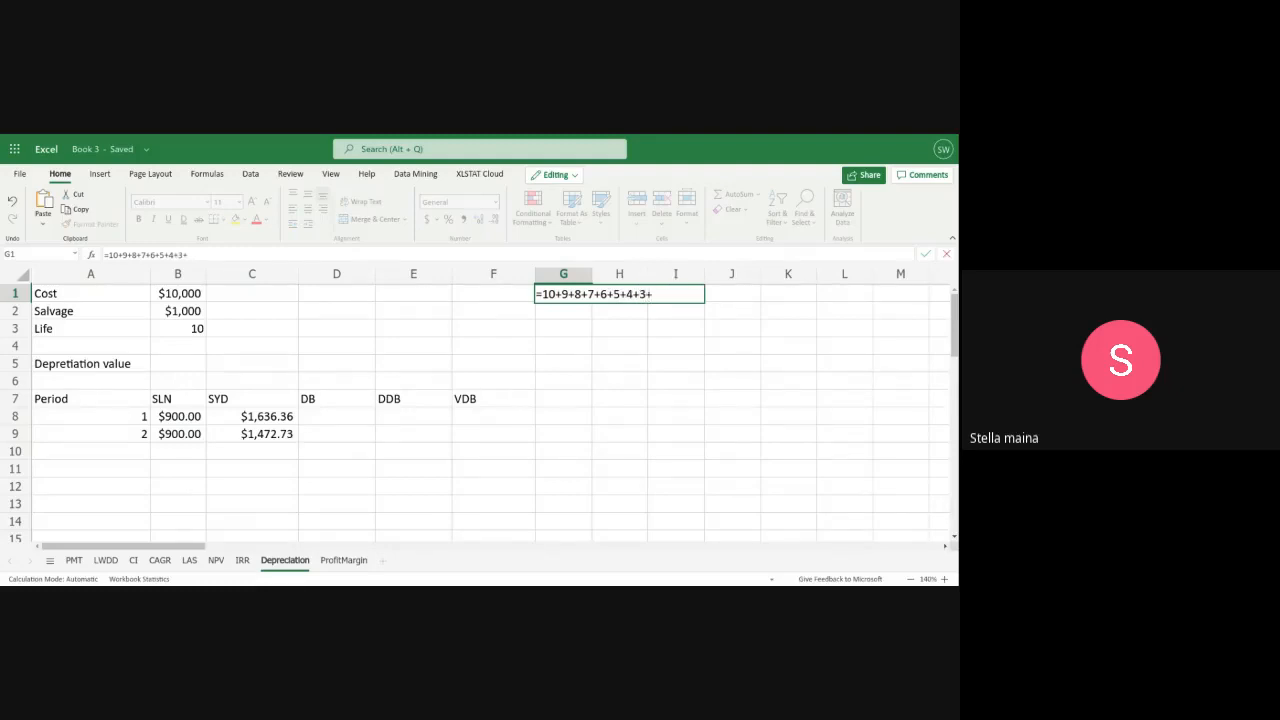
pyautogui.write('2+1')
pyautogui.press('Return')
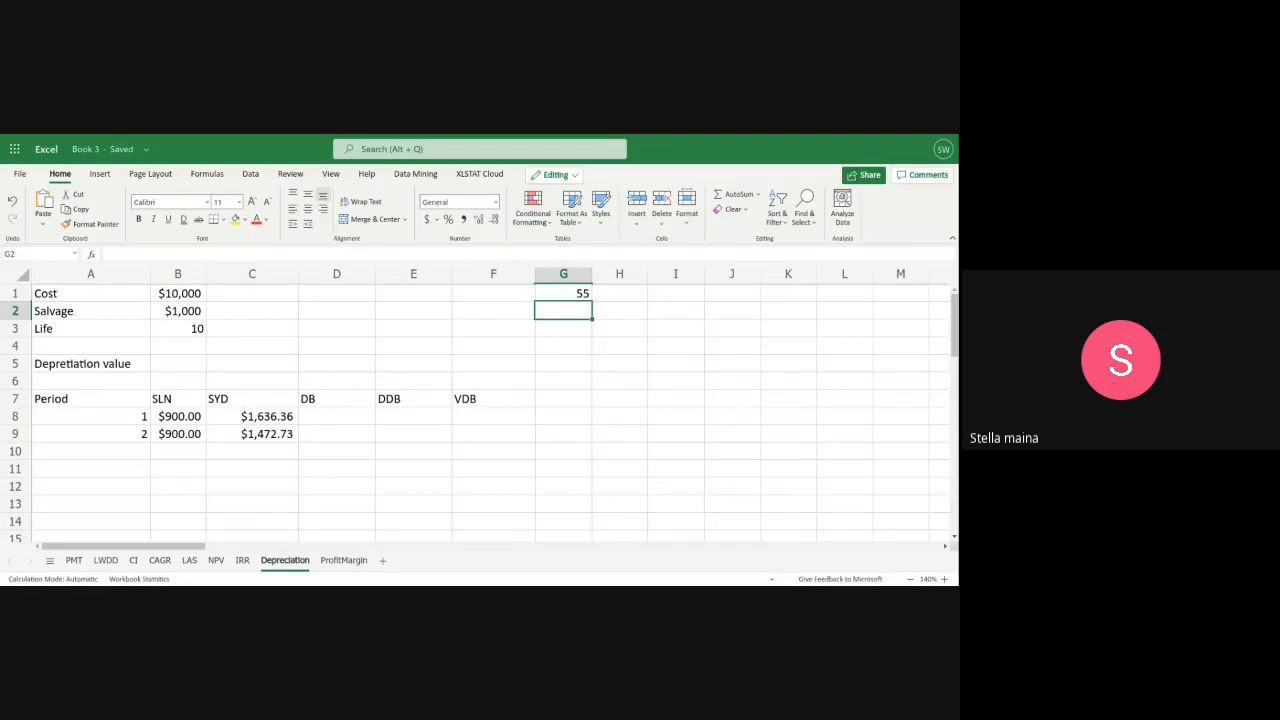
# Work out the period 1 sum-of-years'-digits depreciation manually in G2 with the formula =(10/55)*9000
pyautogui.write('1')
pyautogui.press('BackSpace')
pyautogui.write('=')
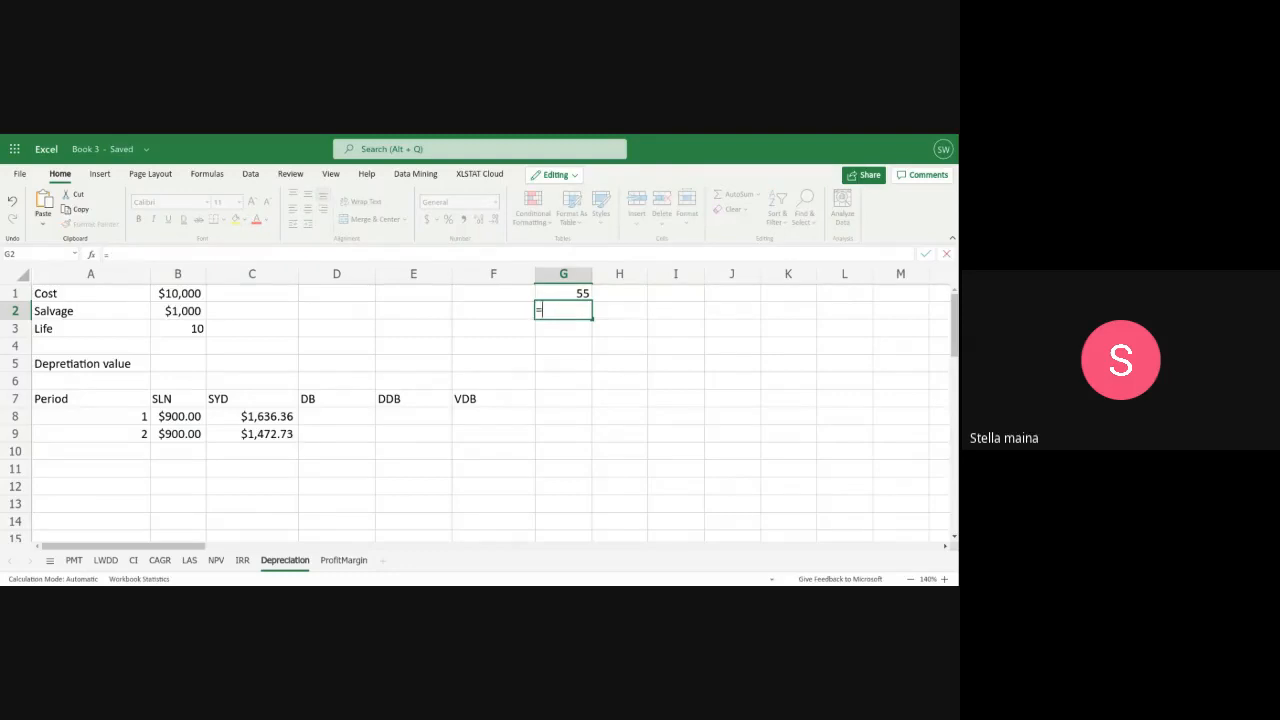
pyautogui.write('10/55')
pyautogui.press('Left')
pyautogui.press('Left')
pyautogui.press('Left')
pyautogui.press('Left')
pyautogui.press('Left')
pyautogui.write('(')
pyautogui.press('Right')
pyautogui.press('Right')
pyautogui.press('Right')
pyautogui.press('Right')
pyautogui.write(')*9000')
pyautogui.press('Return')
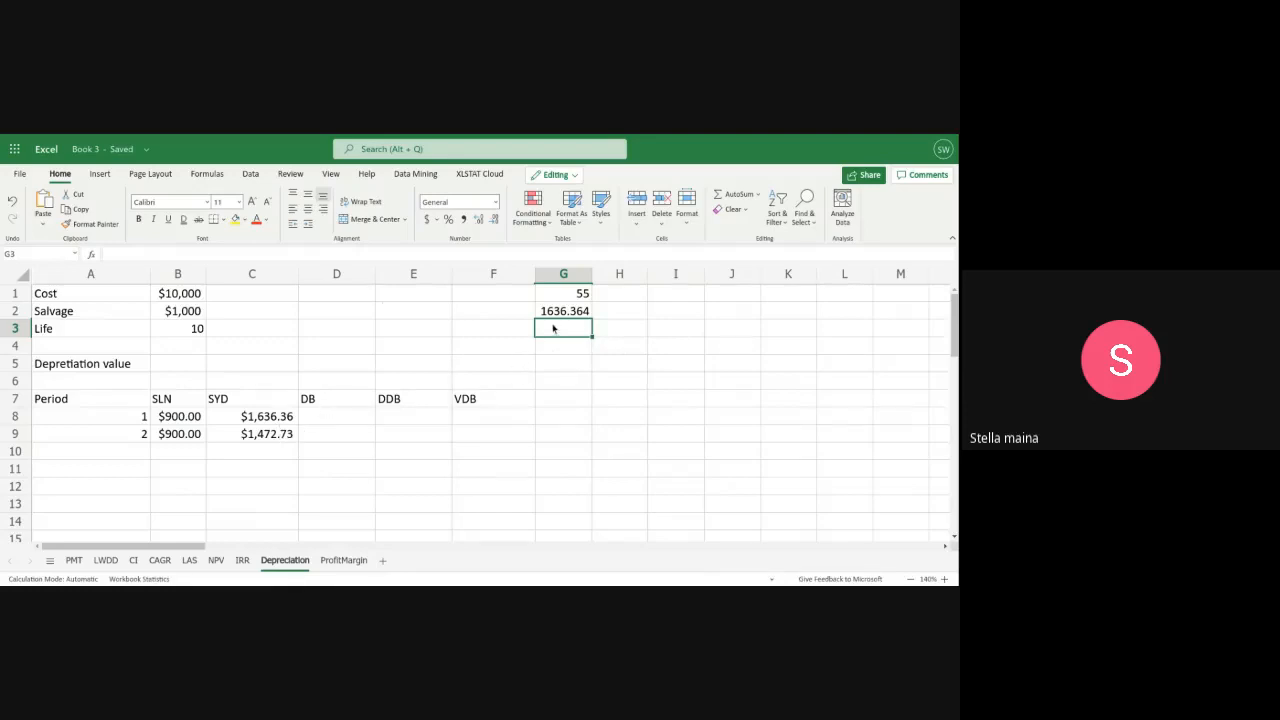
# Work out the period 2 sum-of-years'-digits depreciation manually in G3 with the formula =(9/55)*9000
pyautogui.write('=')
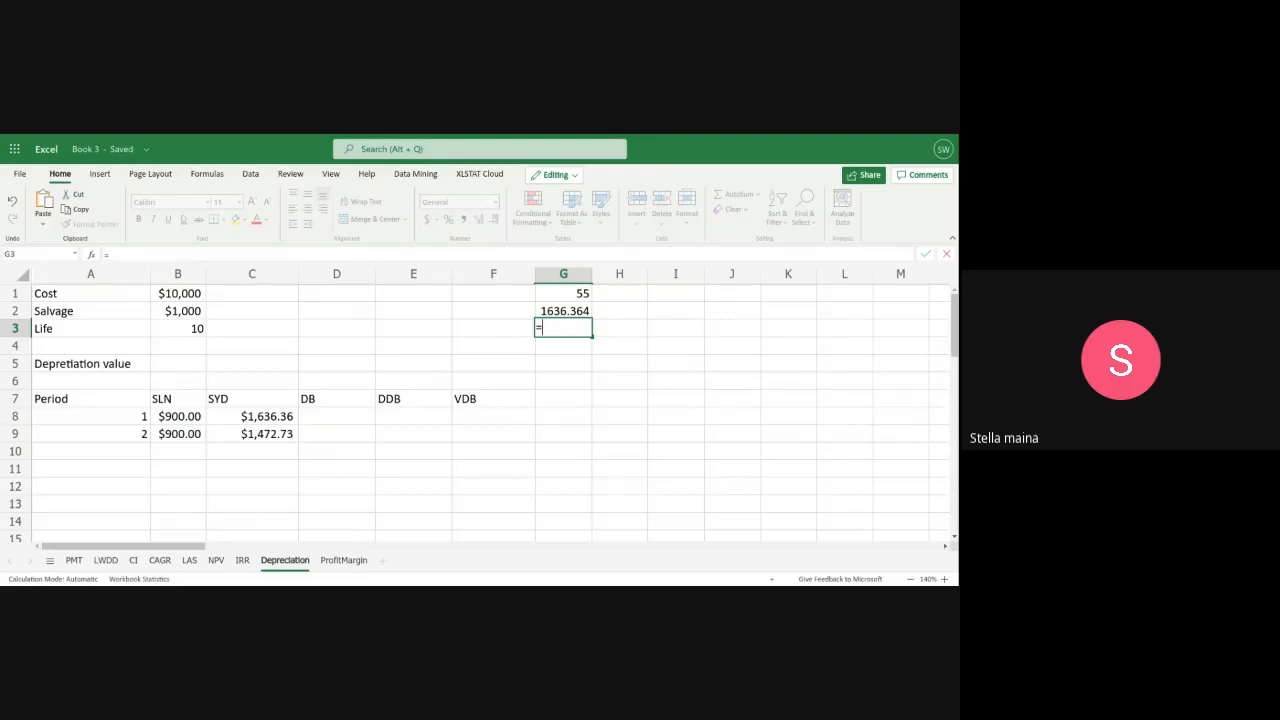
pyautogui.write('/55')
pyautogui.click(414, 328)
pyautogui.doubleClick(566, 332)
pyautogui.write(')')
pyautogui.press('Left')
pyautogui.press('Left')
pyautogui.press('Left')
pyautogui.press('Left')
pyautogui.write('(')
pyautogui.press('Right')
pyautogui.press('Right')
pyautogui.press('Right')
pyautogui.press('Right')
pyautogui.press('Right')
pyautogui.write('*9000')
pyautogui.press('Return')
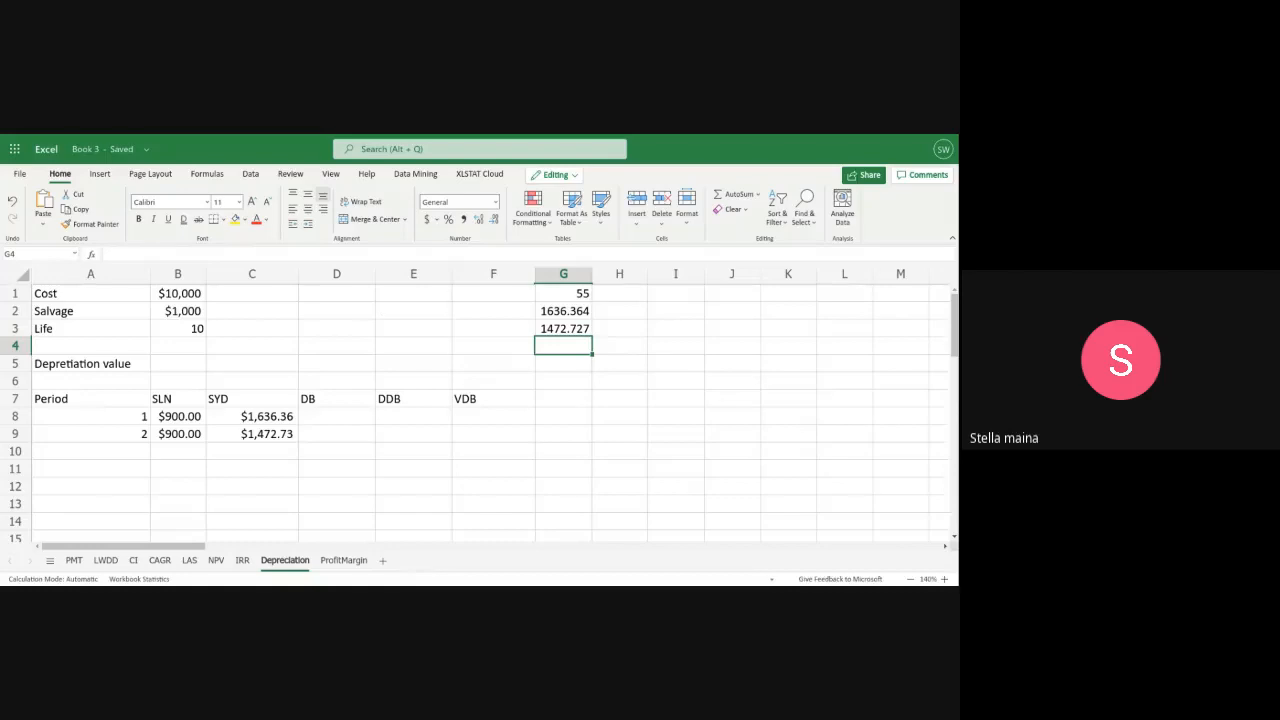
# Calculate the period 1 fixed-declining balance depreciation in D8 with the formula =DB(B1,B2,B3,A8)
pyautogui.click(322, 419)
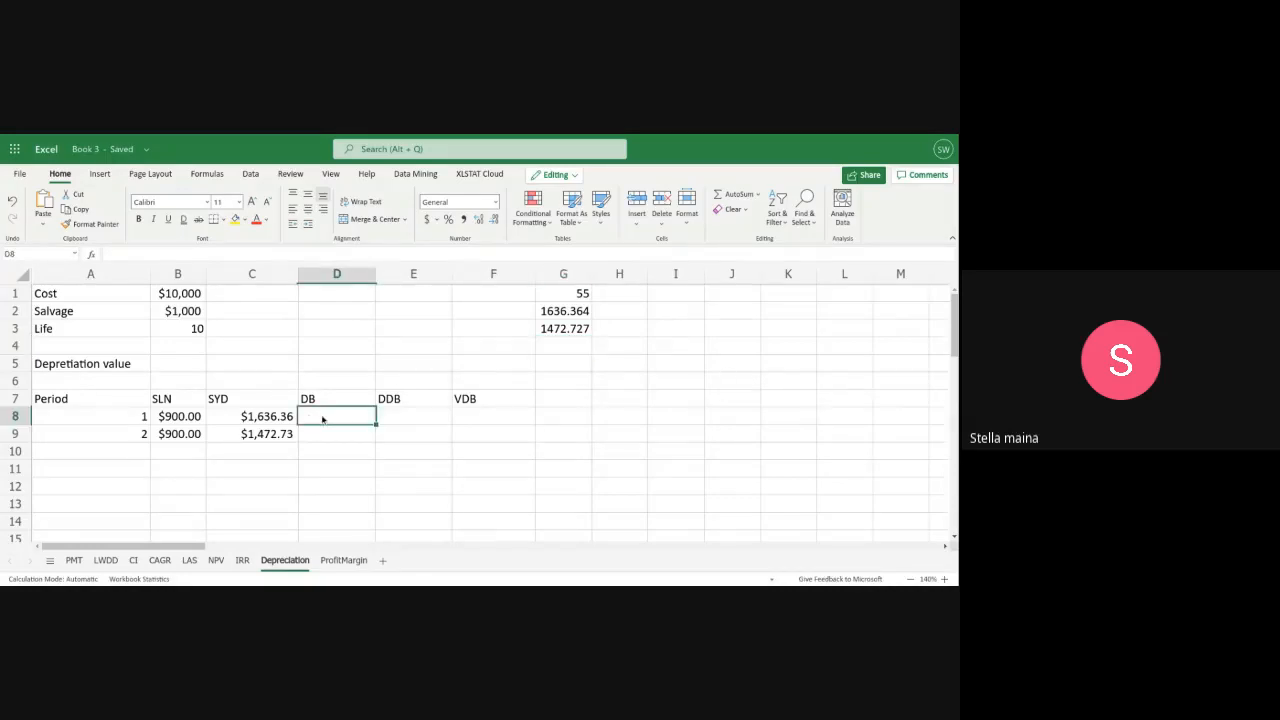
pyautogui.write('=')
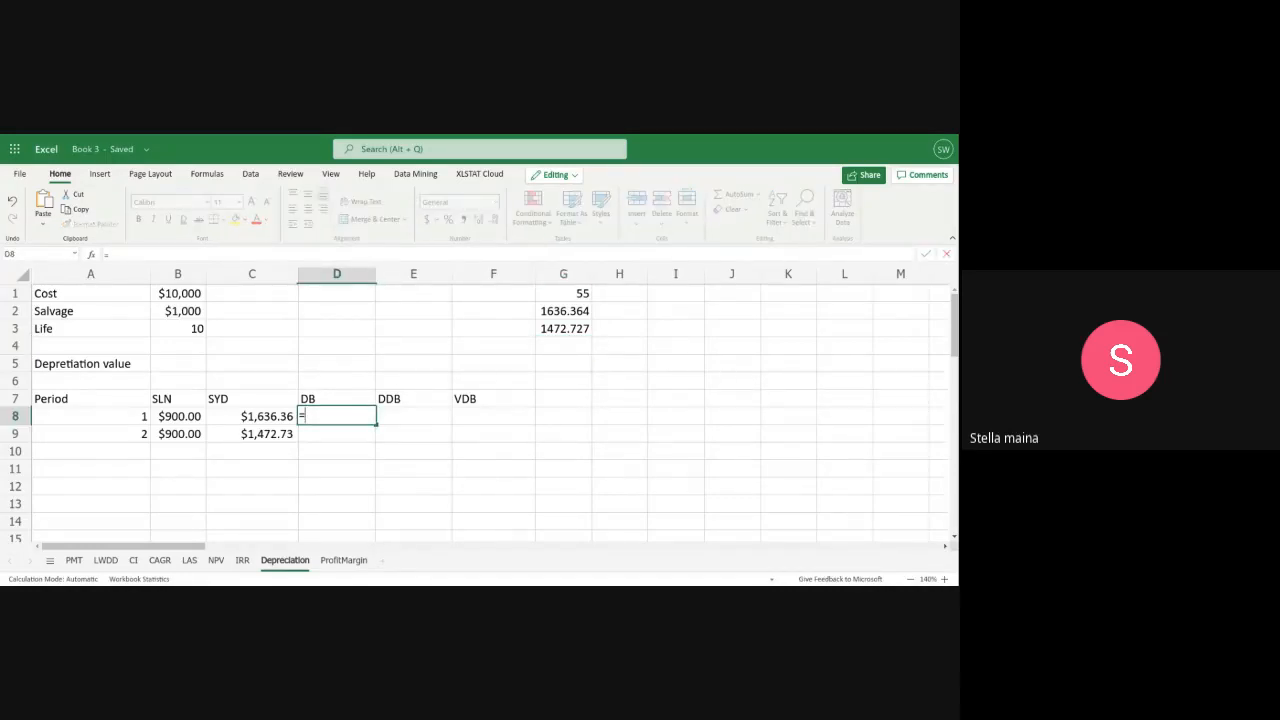
pyautogui.write('DB')
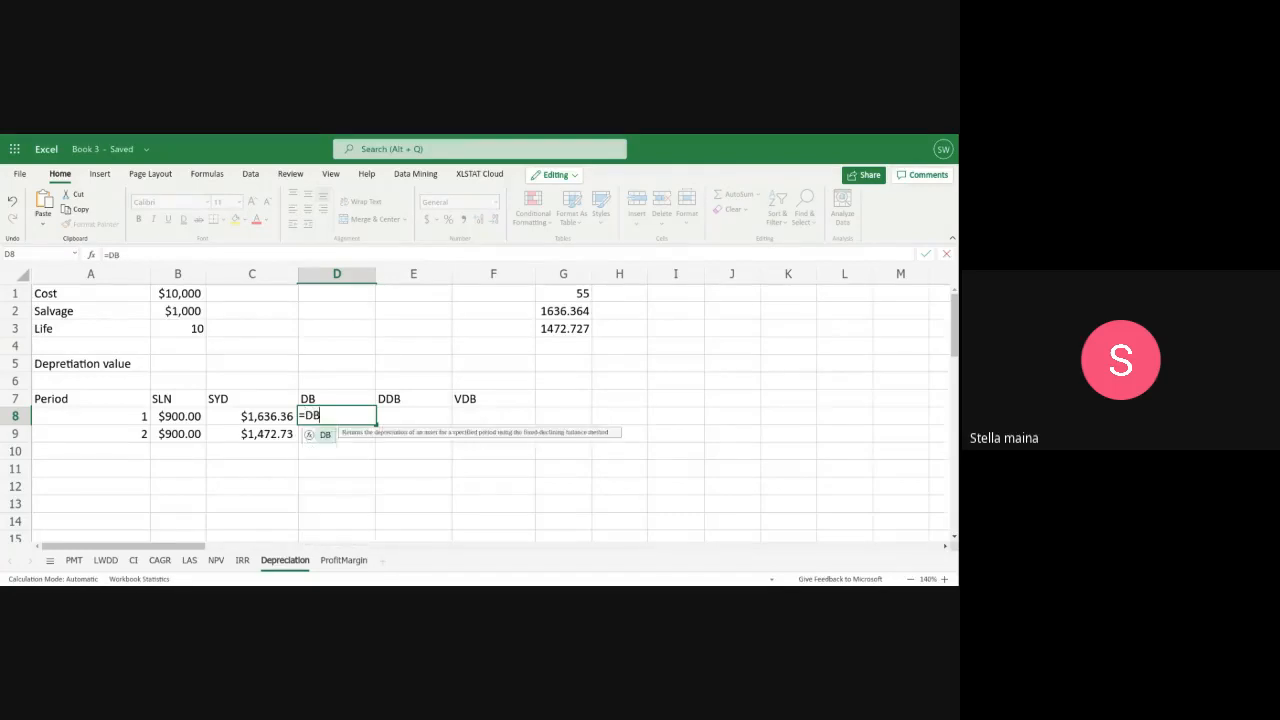
pyautogui.write('(')
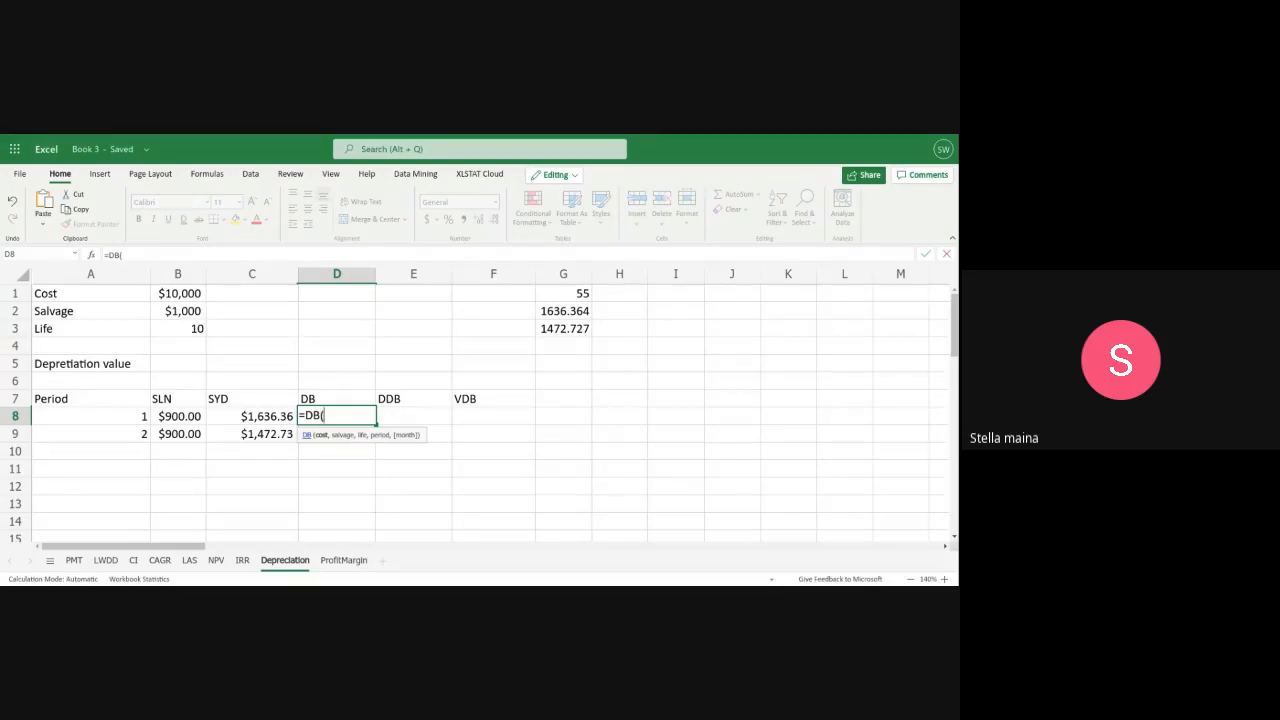
pyautogui.write('B')
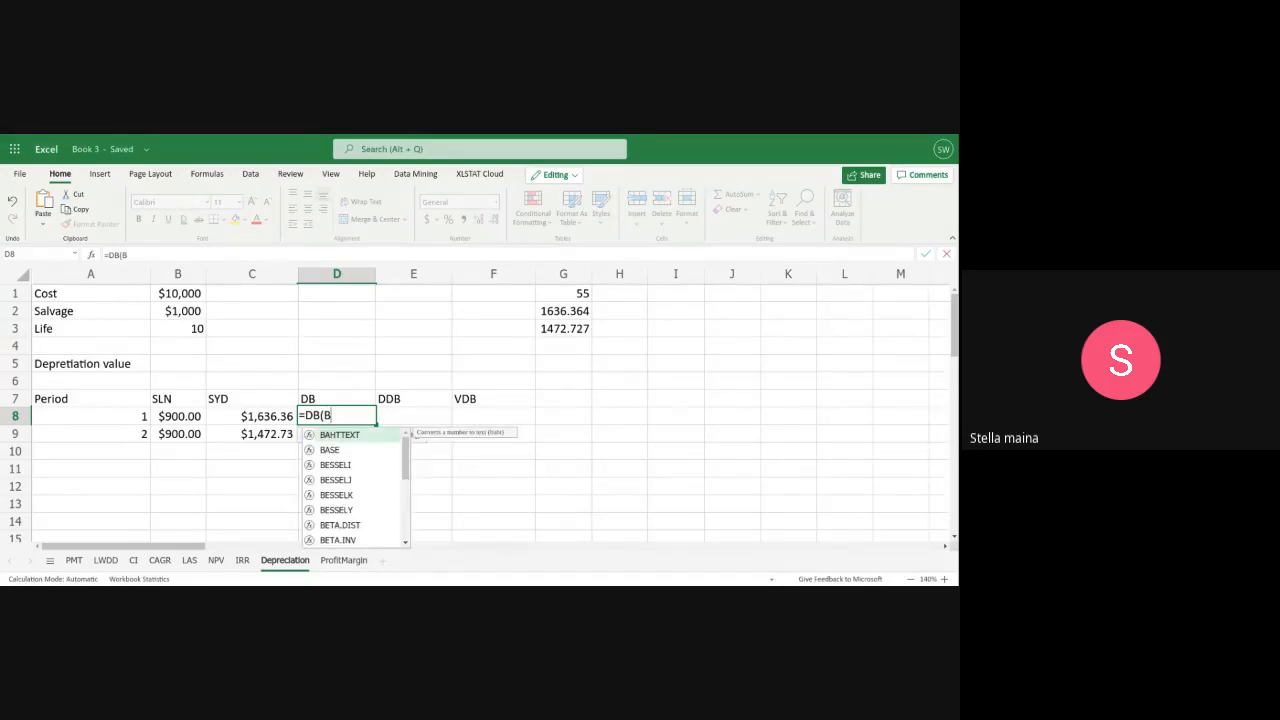
pyautogui.write('1,')
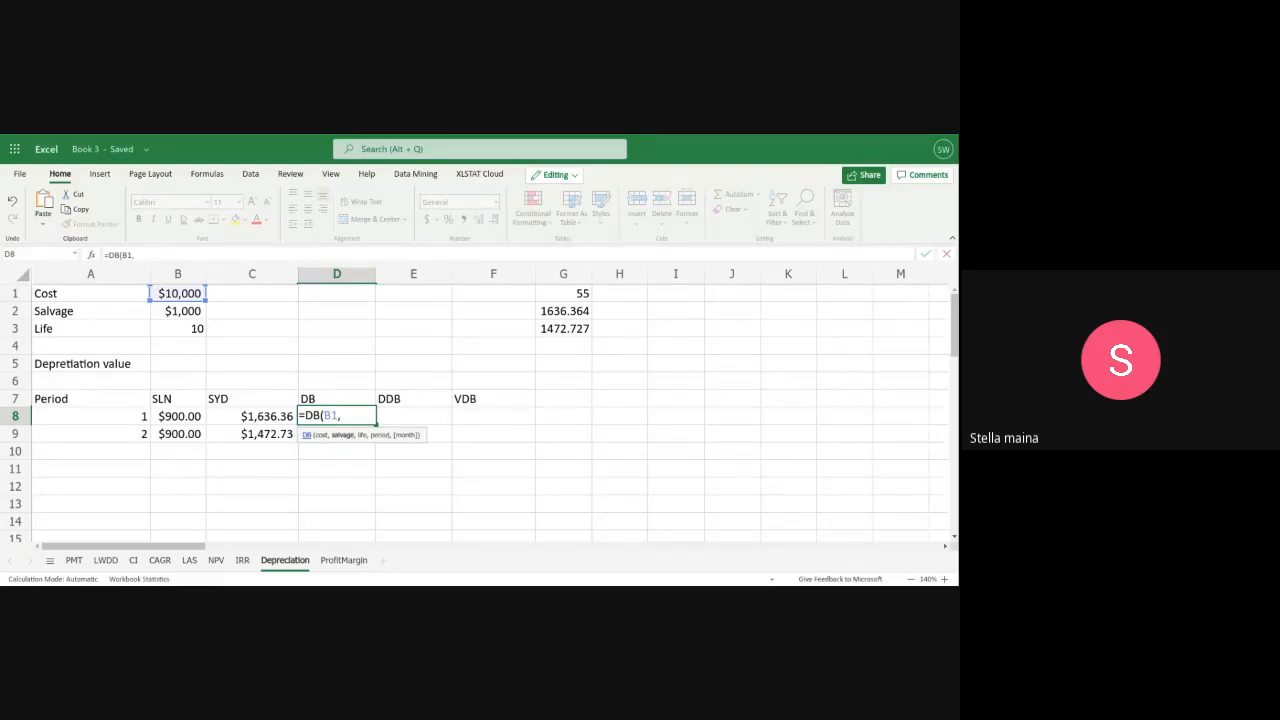
pyautogui.write('B2')
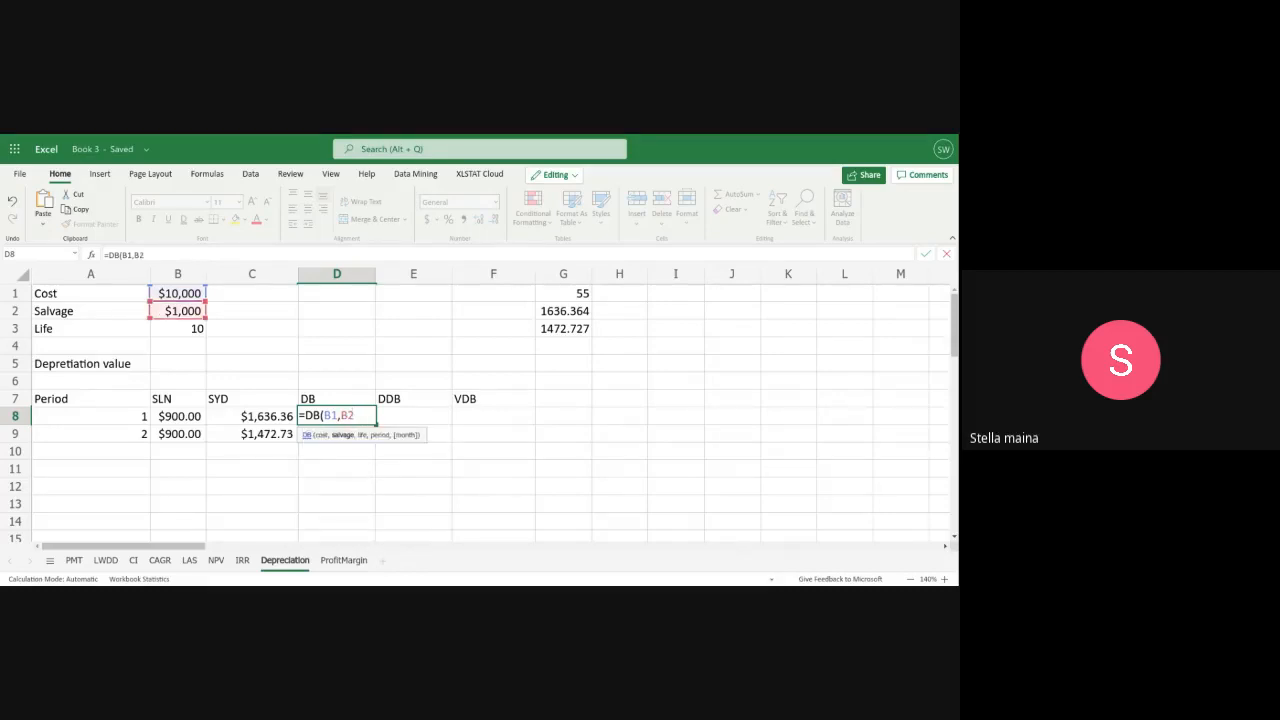
pyautogui.write(',B3')
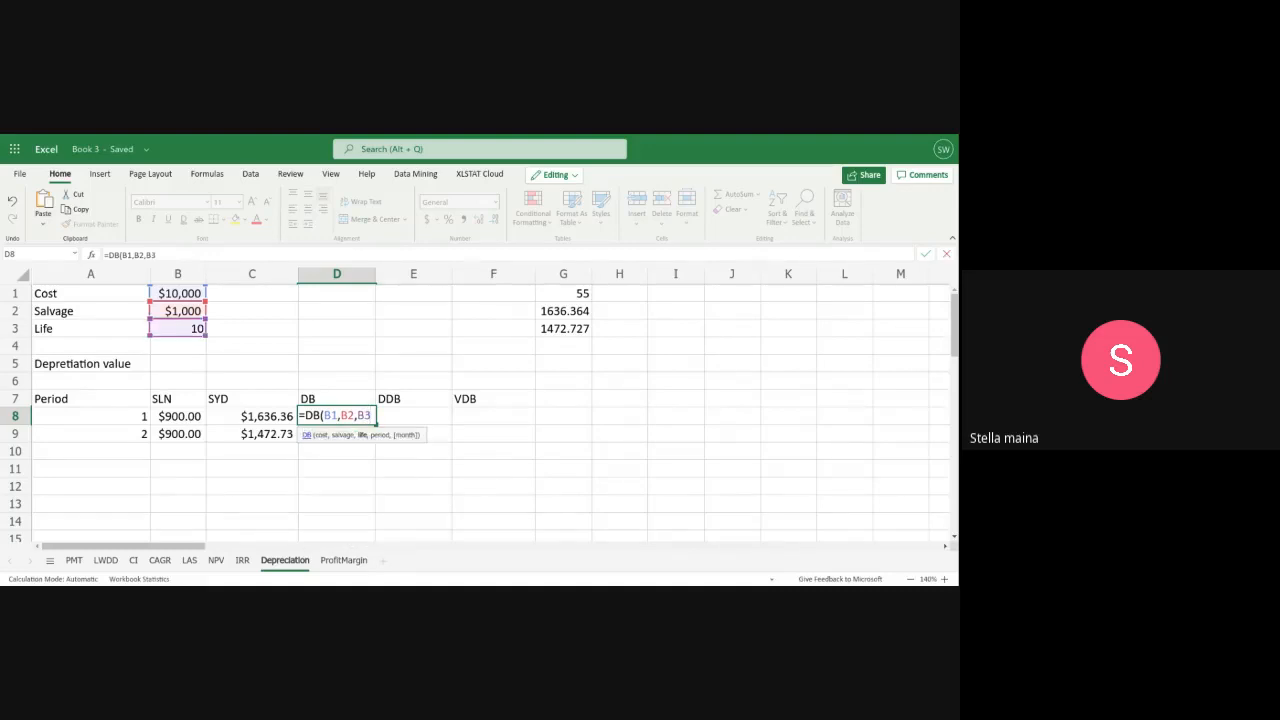
pyautogui.write(',')
pyautogui.write('A')
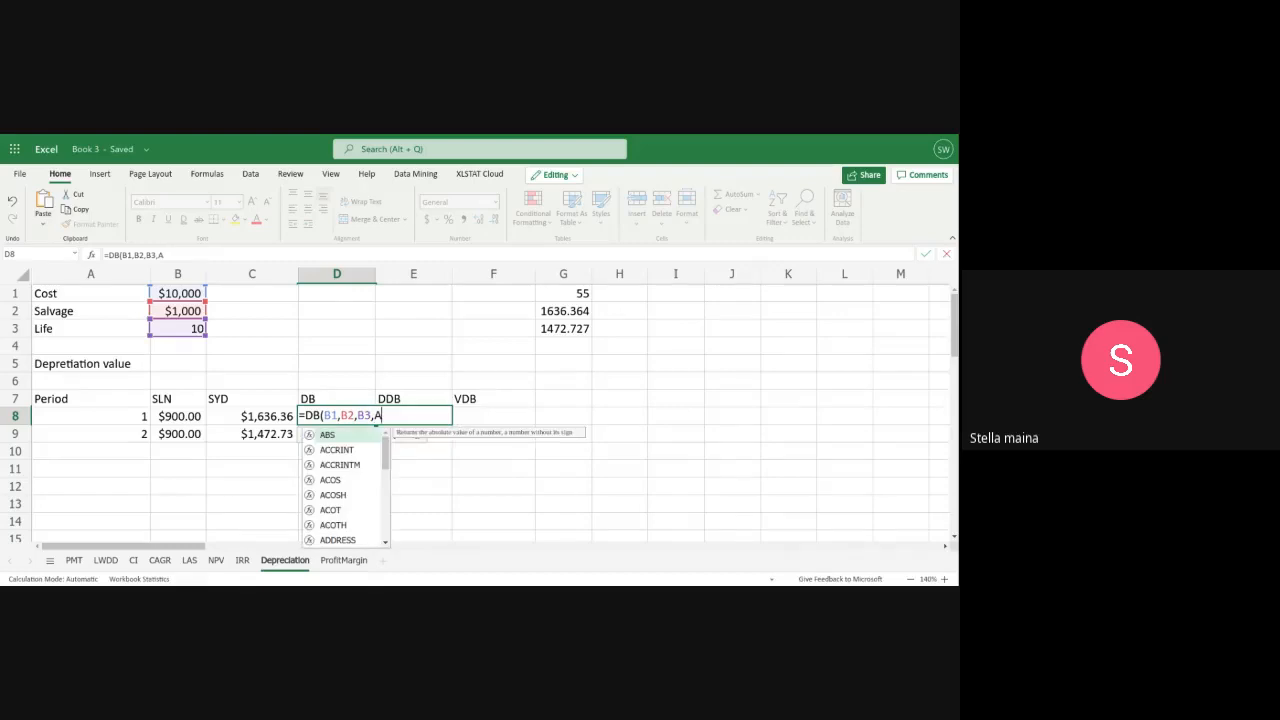
pyautogui.write('8)')
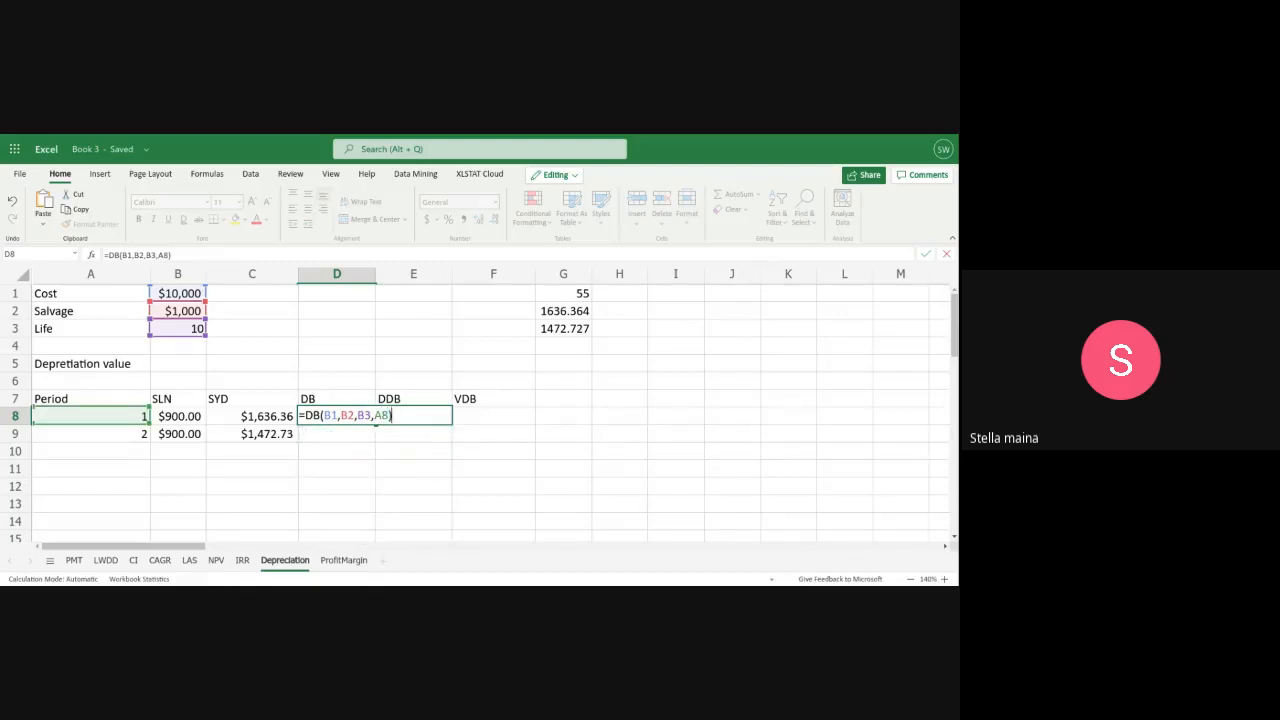
pyautogui.press('Return')
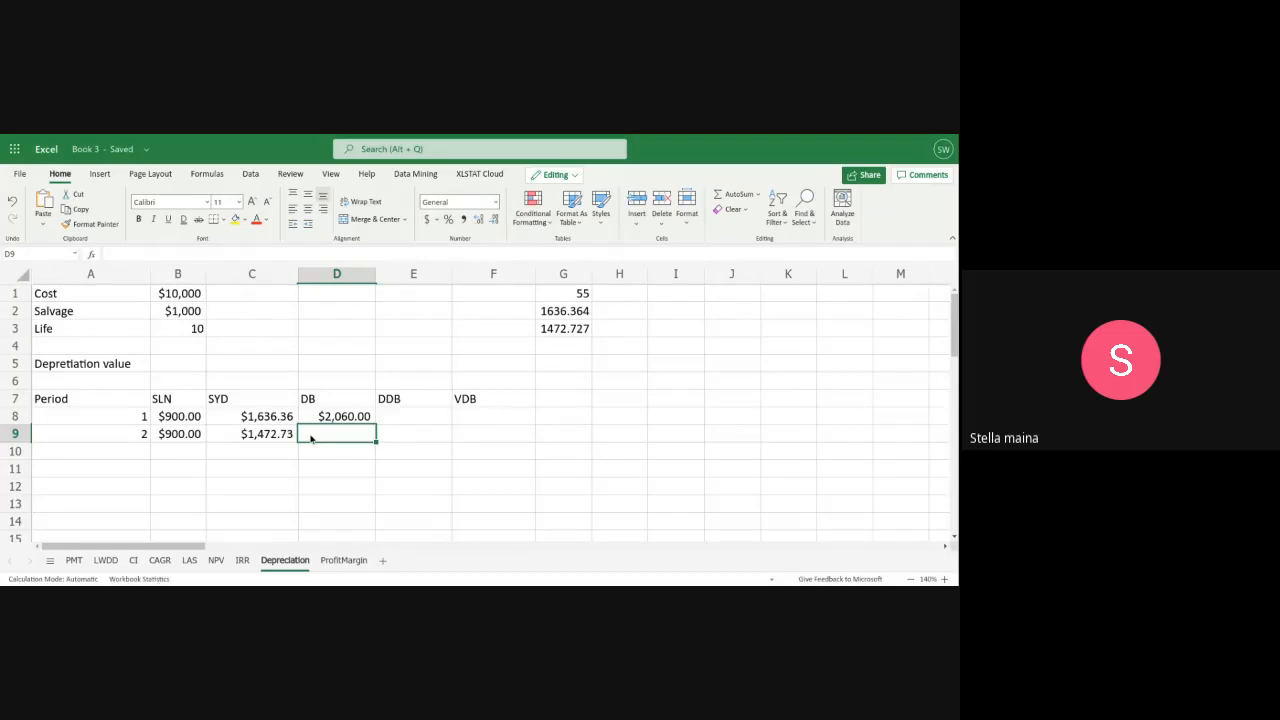
# Calculate the period 2 fixed-declining balance depreciation in D9 with the formula =DB(B1,B2,B3,A9)
pyautogui.write('=d')
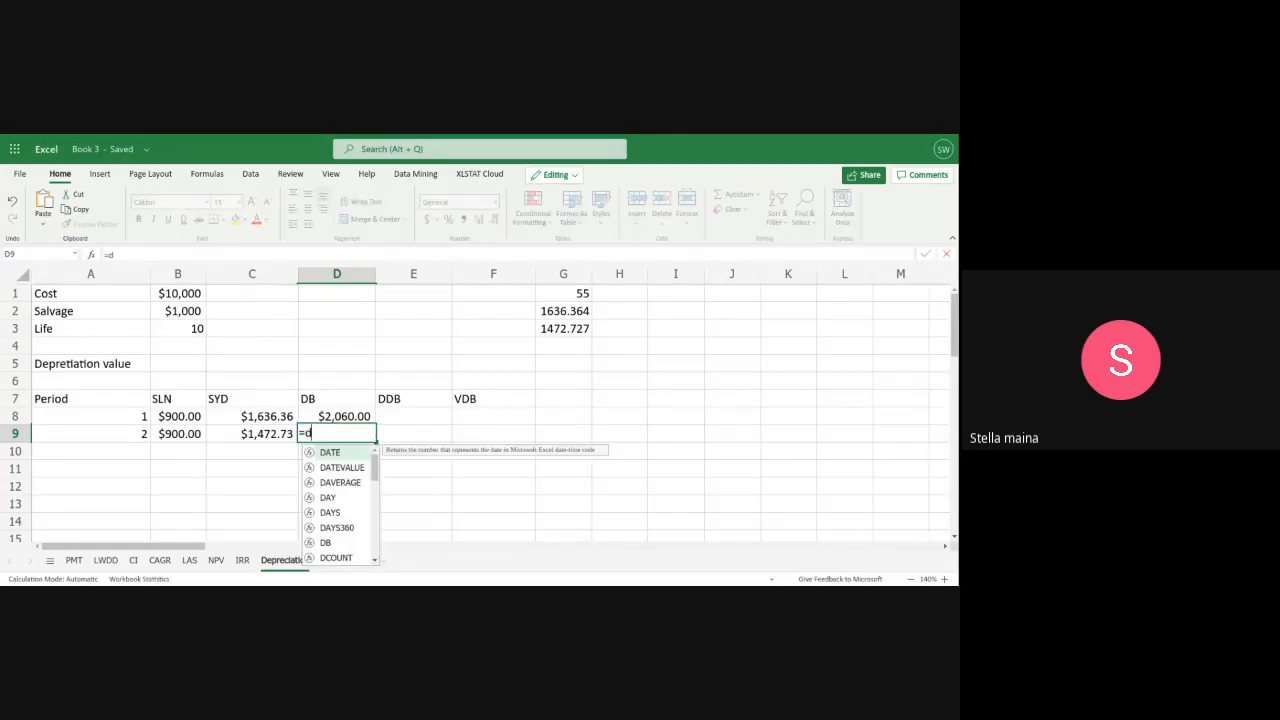
pyautogui.write('b')
pyautogui.press('BackSpace')
pyautogui.press('BackSpace')
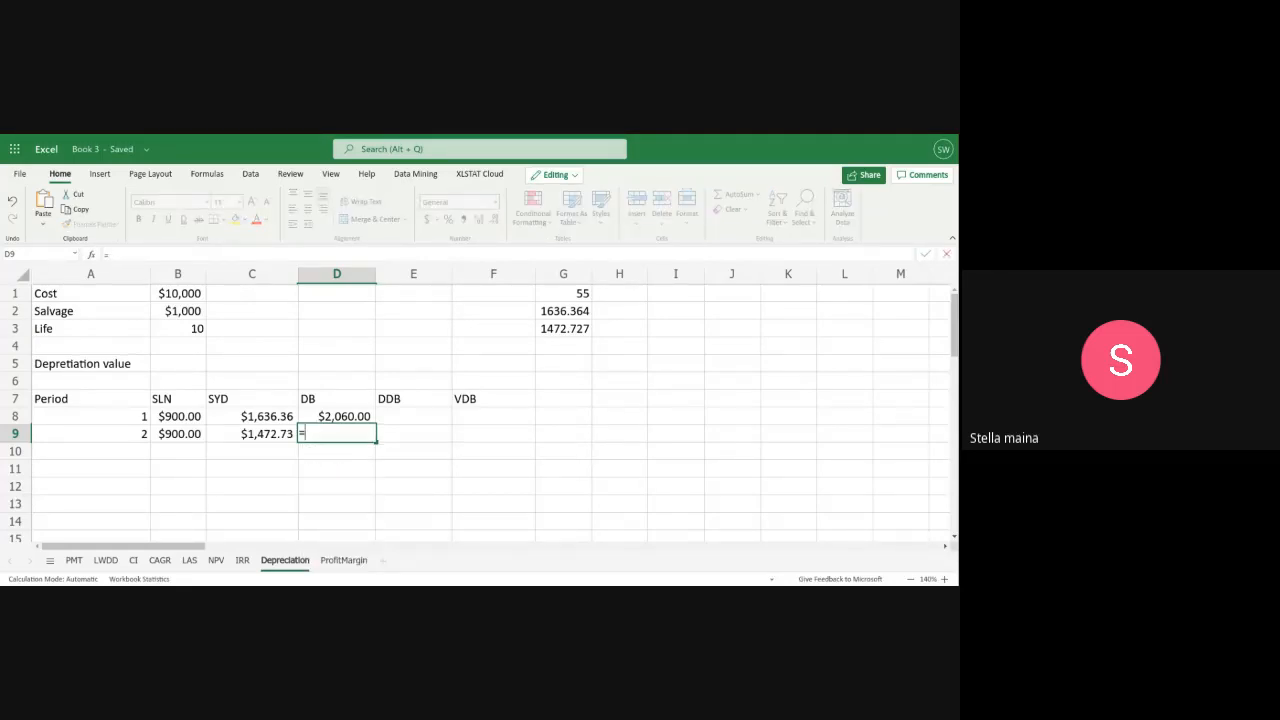
pyautogui.write('DB')
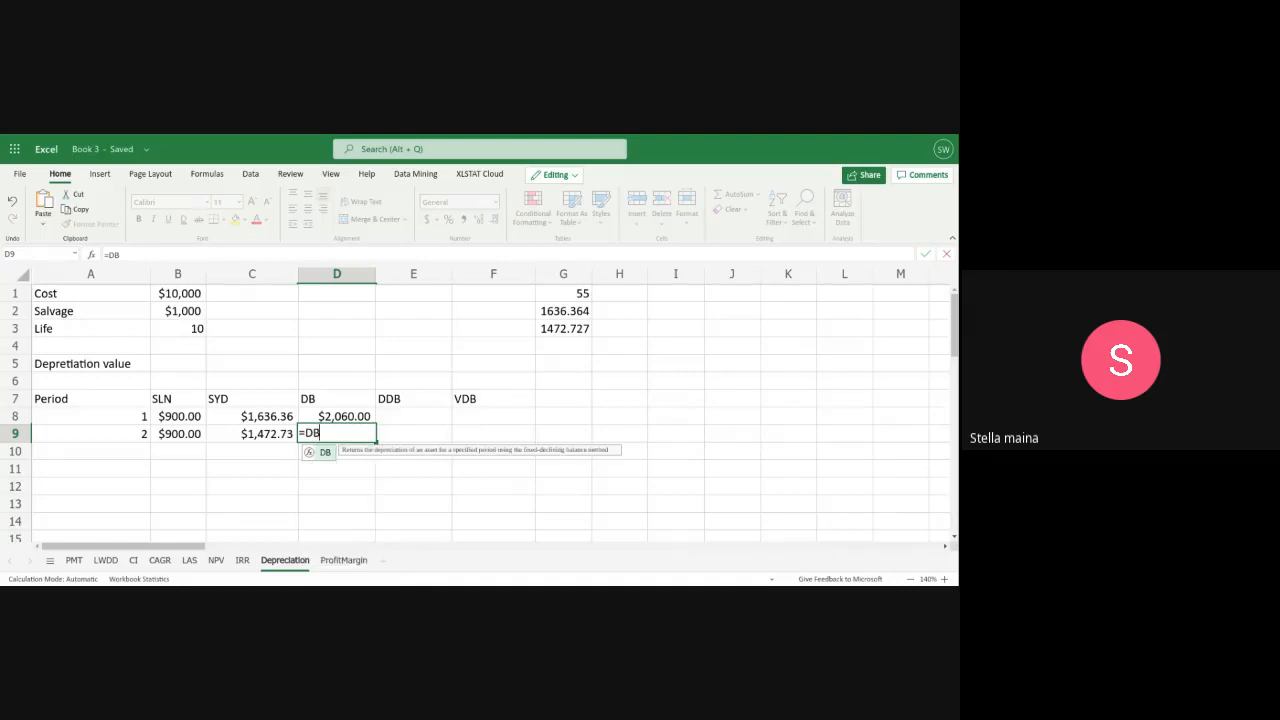
pyautogui.write('(')
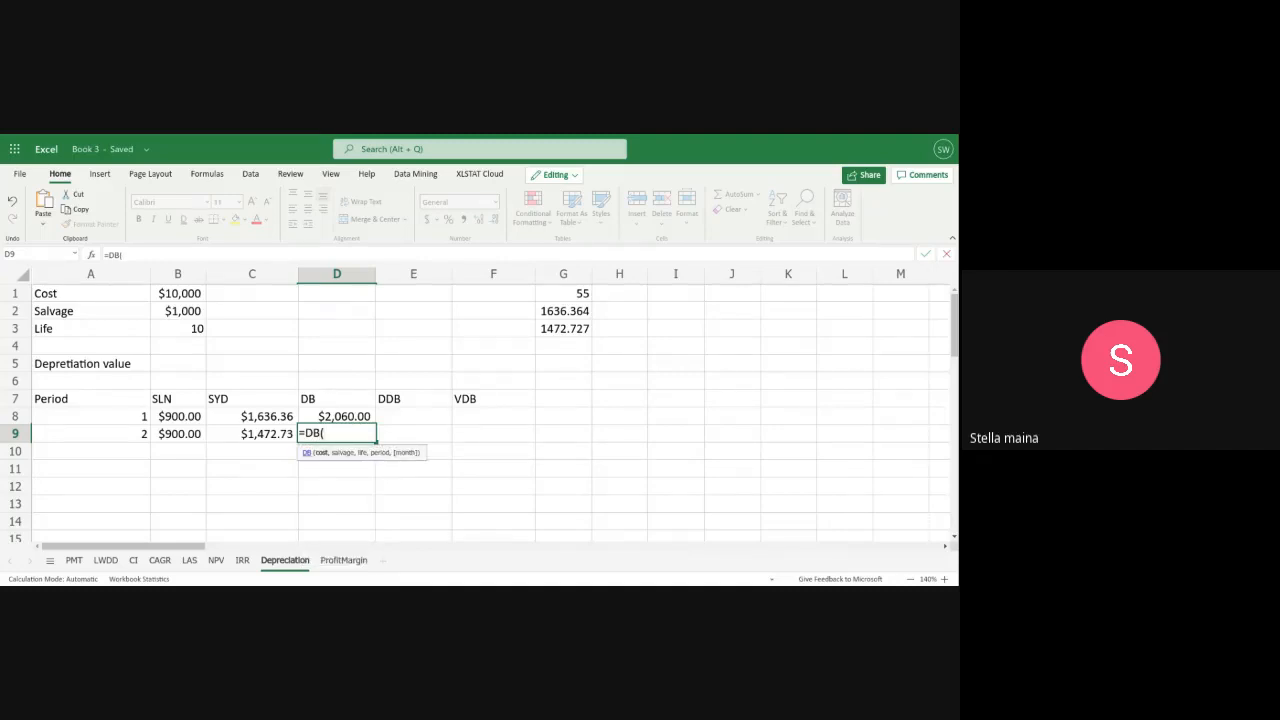
pyautogui.write('B1,B')
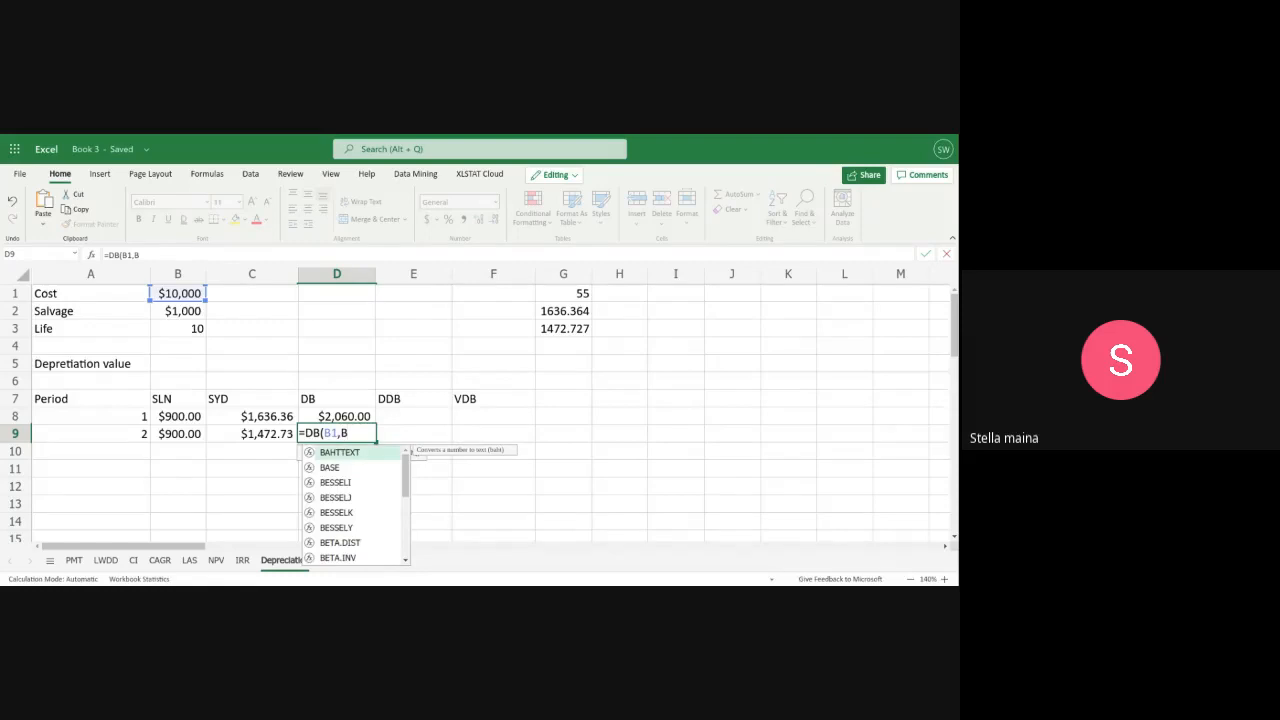
pyautogui.write('@')
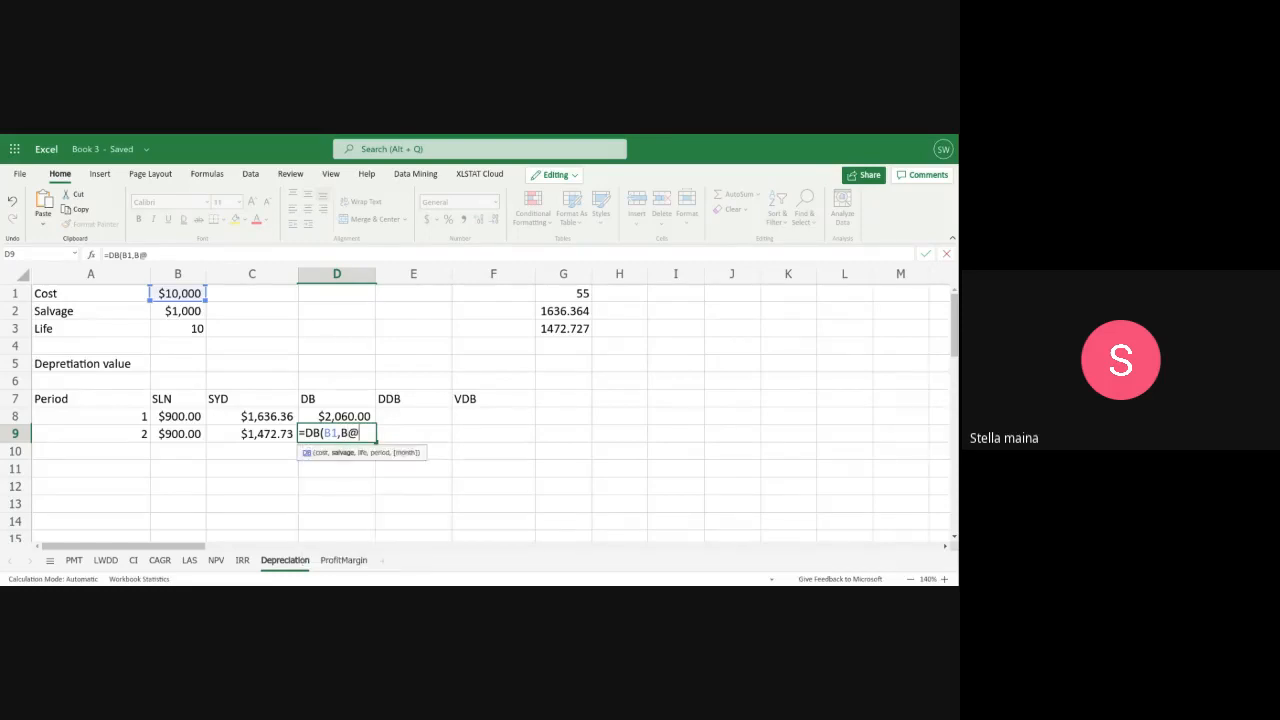
pyautogui.write(',')
pyautogui.press('BackSpace')
pyautogui.press('BackSpace')
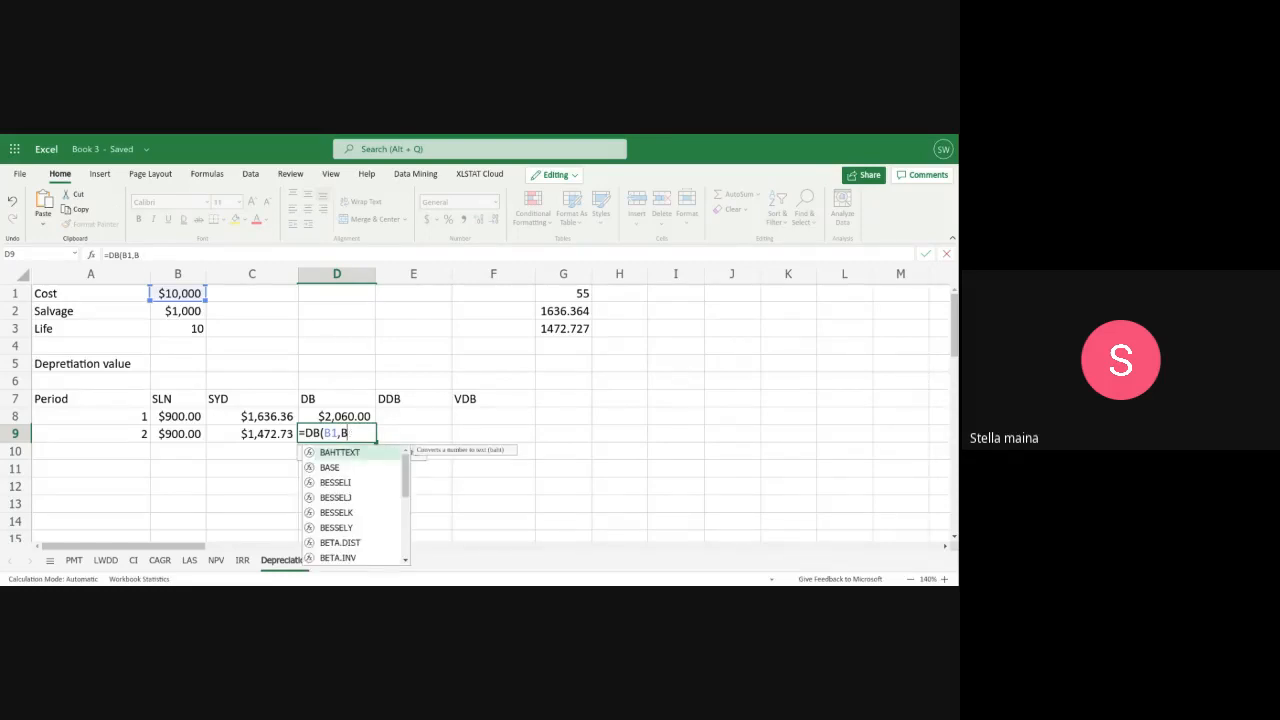
pyautogui.write('2,')
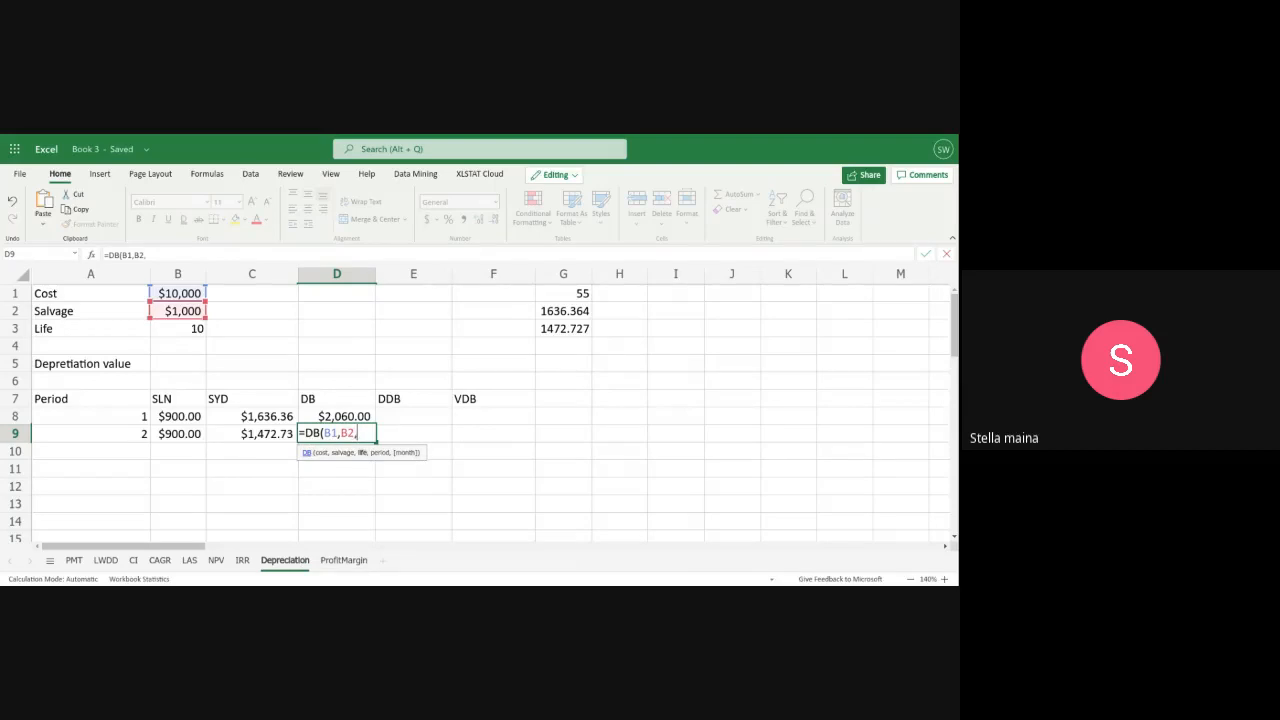
pyautogui.write('B')
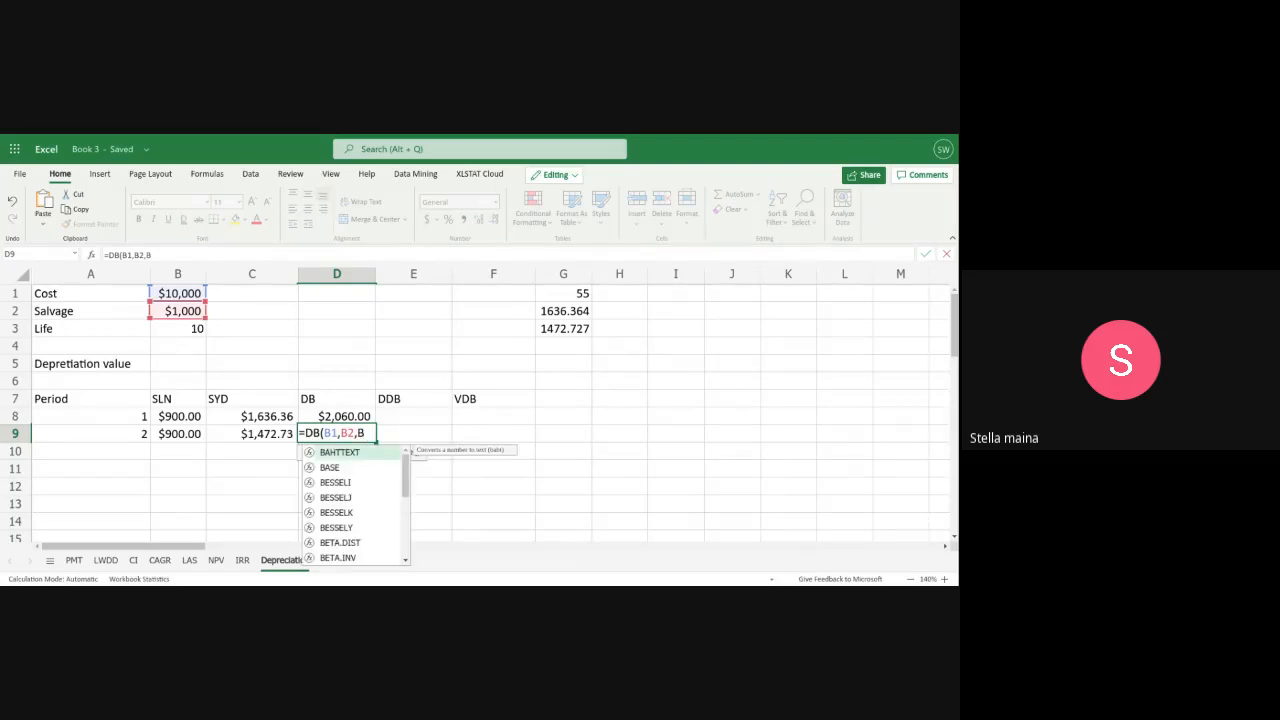
pyautogui.write('3,')
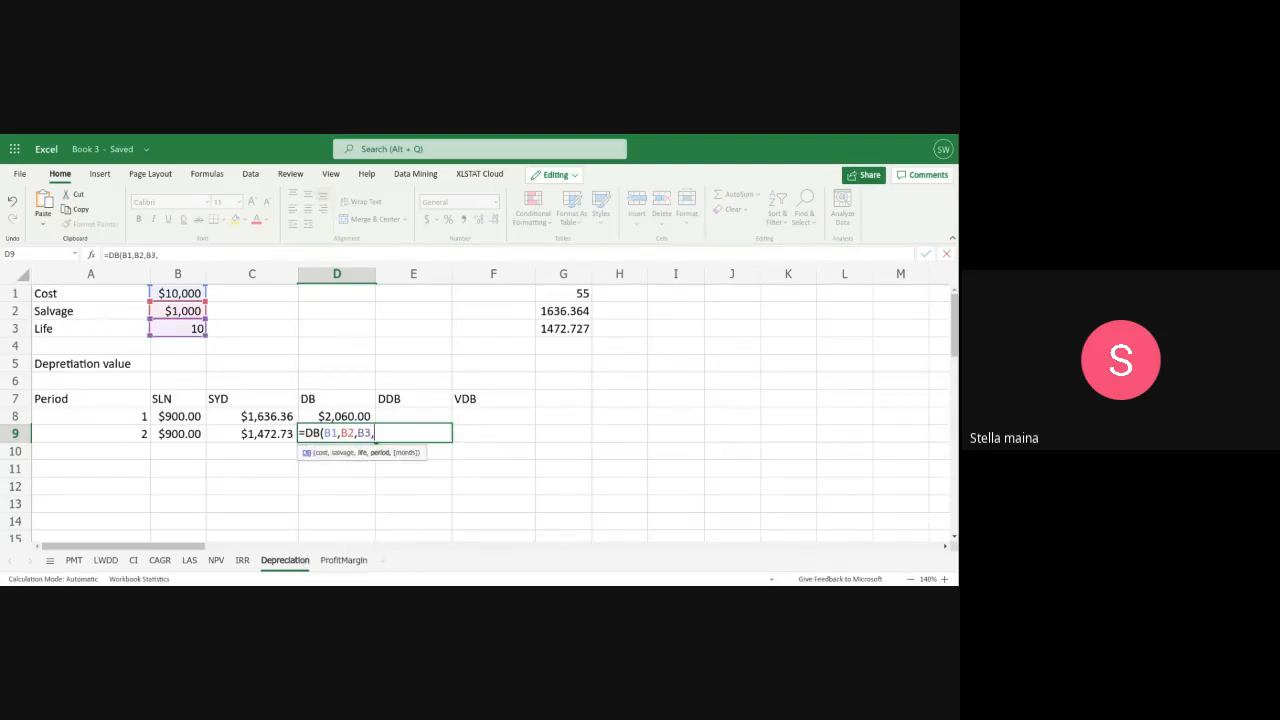
pyautogui.write('A')
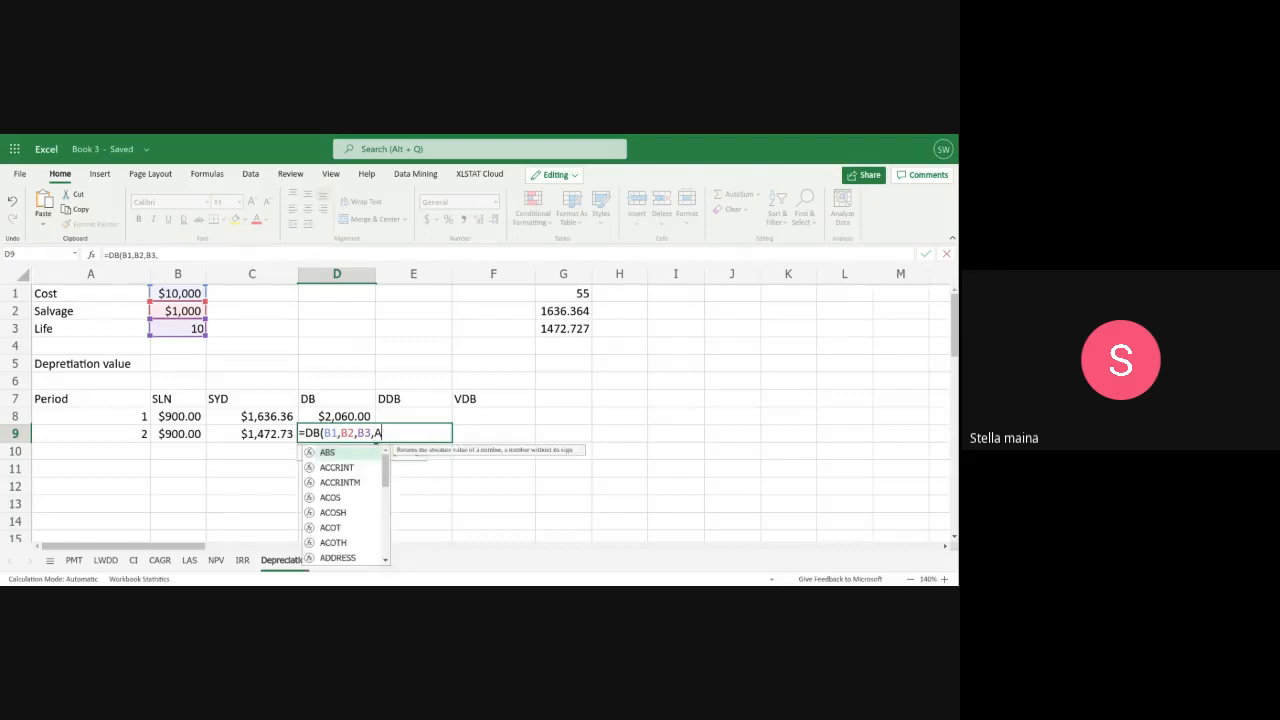
pyautogui.write('(')
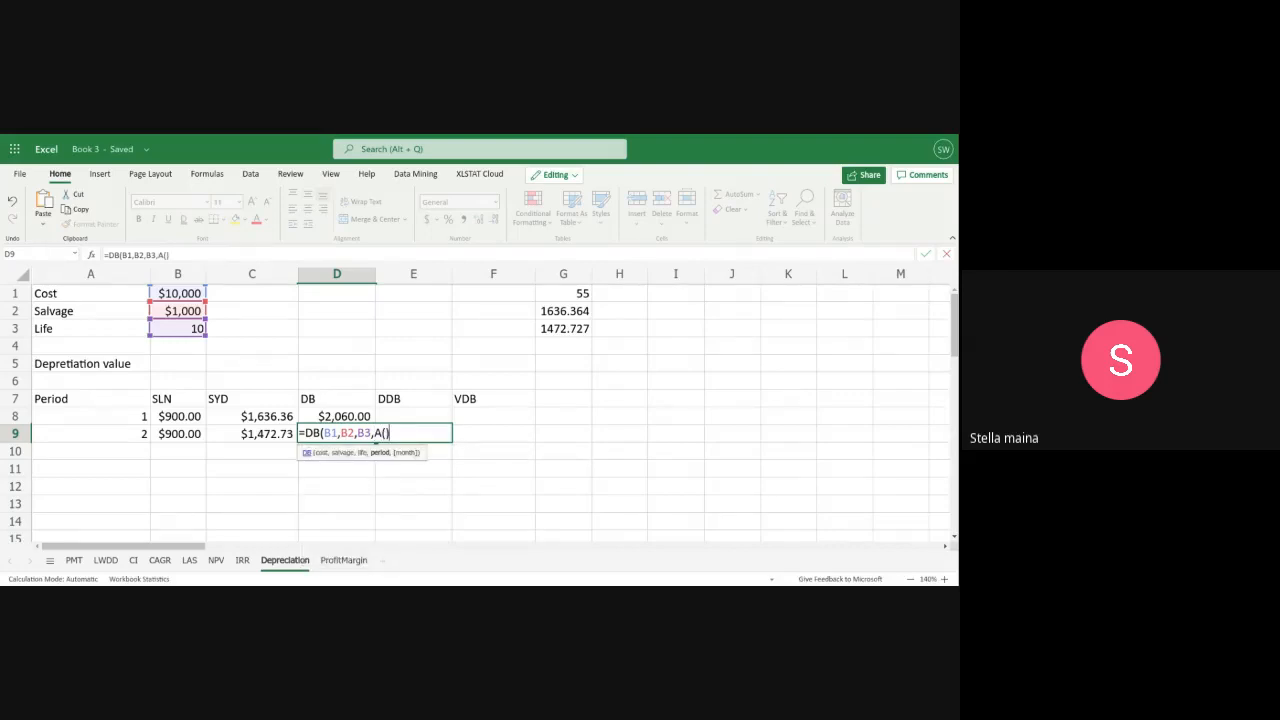
pyautogui.press('BackSpace')
pyautogui.write('9')
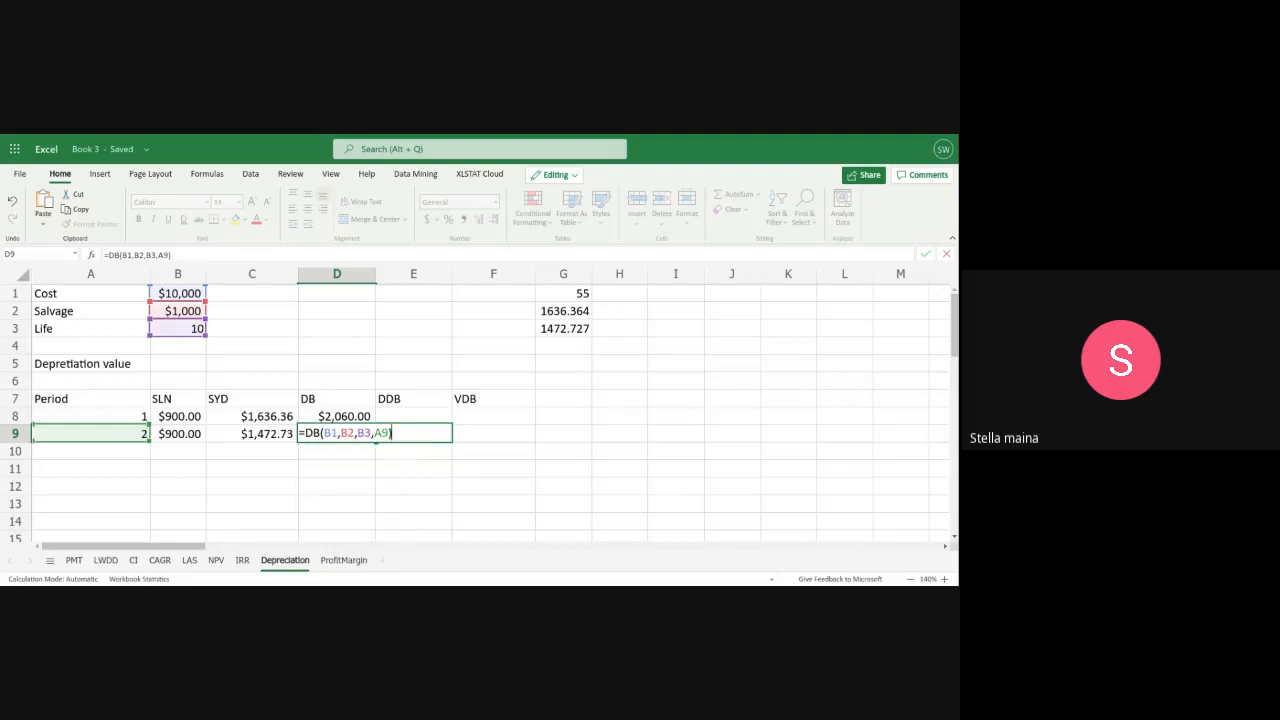
pyautogui.write(')')
pyautogui.press('Return')
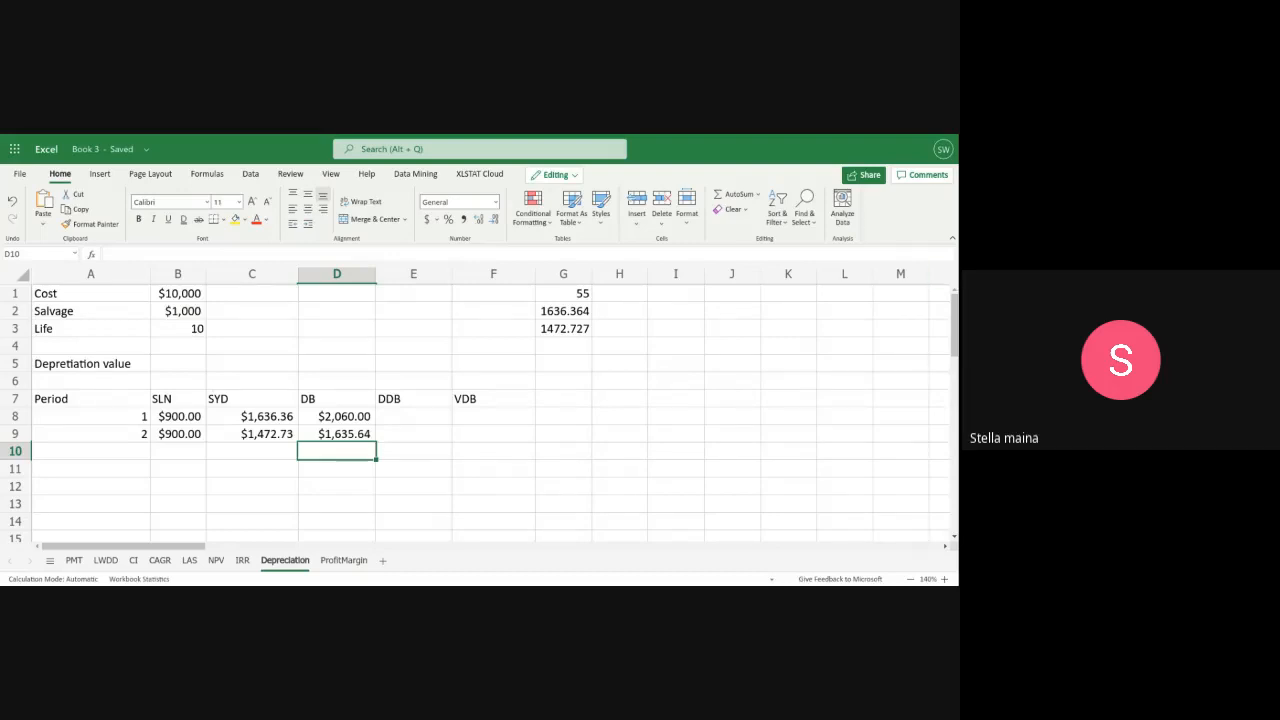
# Select the empty cell I1, two columns beyond the manual sum-of-years'-digits calculations
pyautogui.click(668, 294)
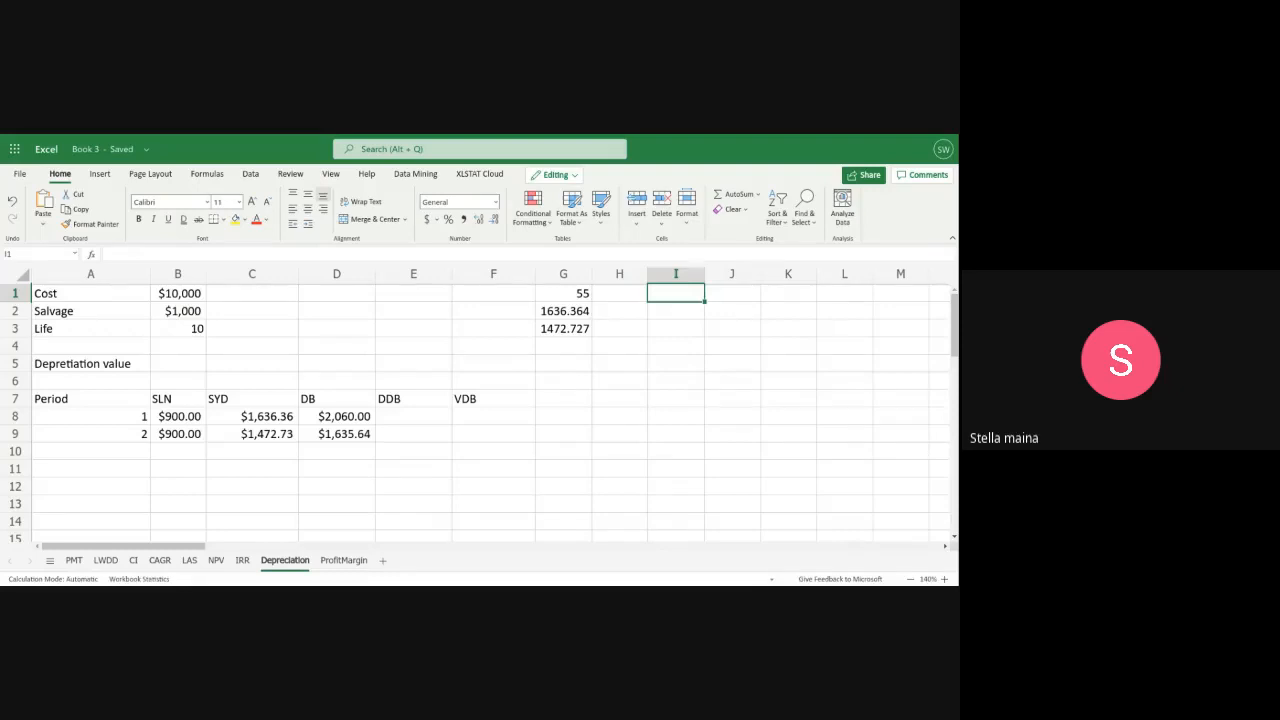
# Work out the fixed-declining depreciation rate manually in I1 with the formula =1-(1000/10000)^(1/10)
pyautogui.write('=')
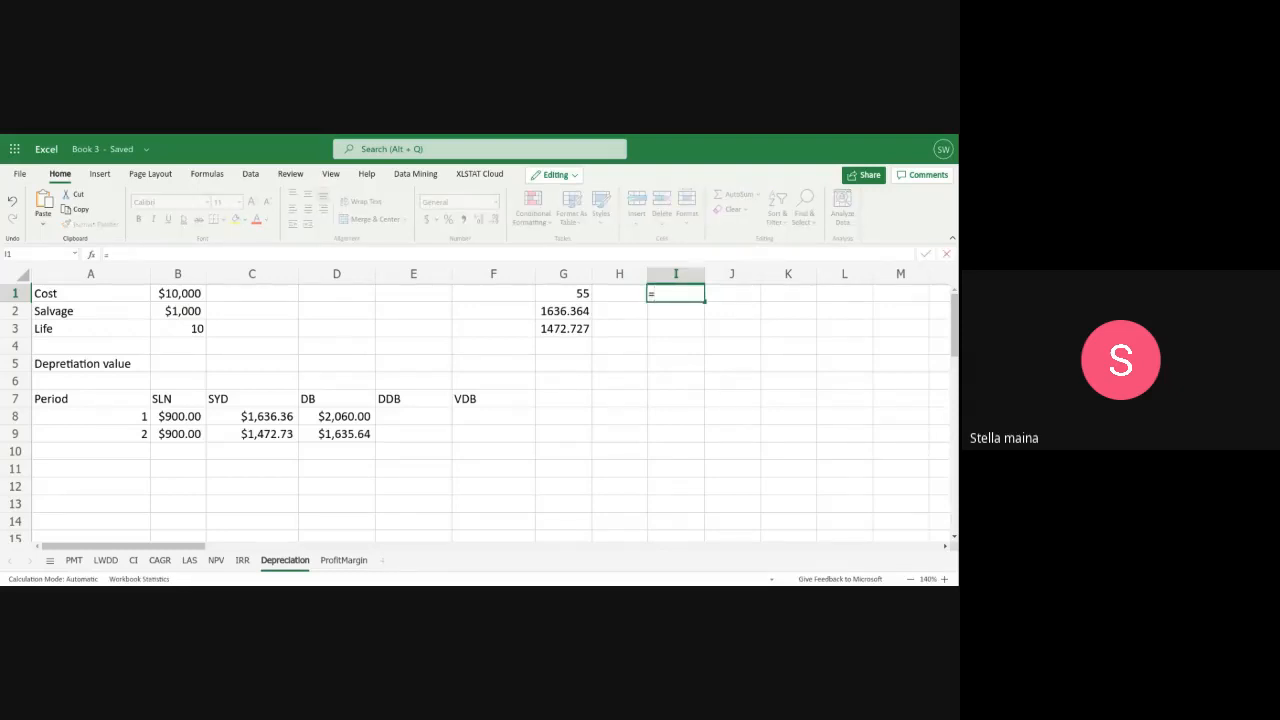
pyautogui.write('1-(100--')
pyautogui.press('BackSpace')
pyautogui.write('00')
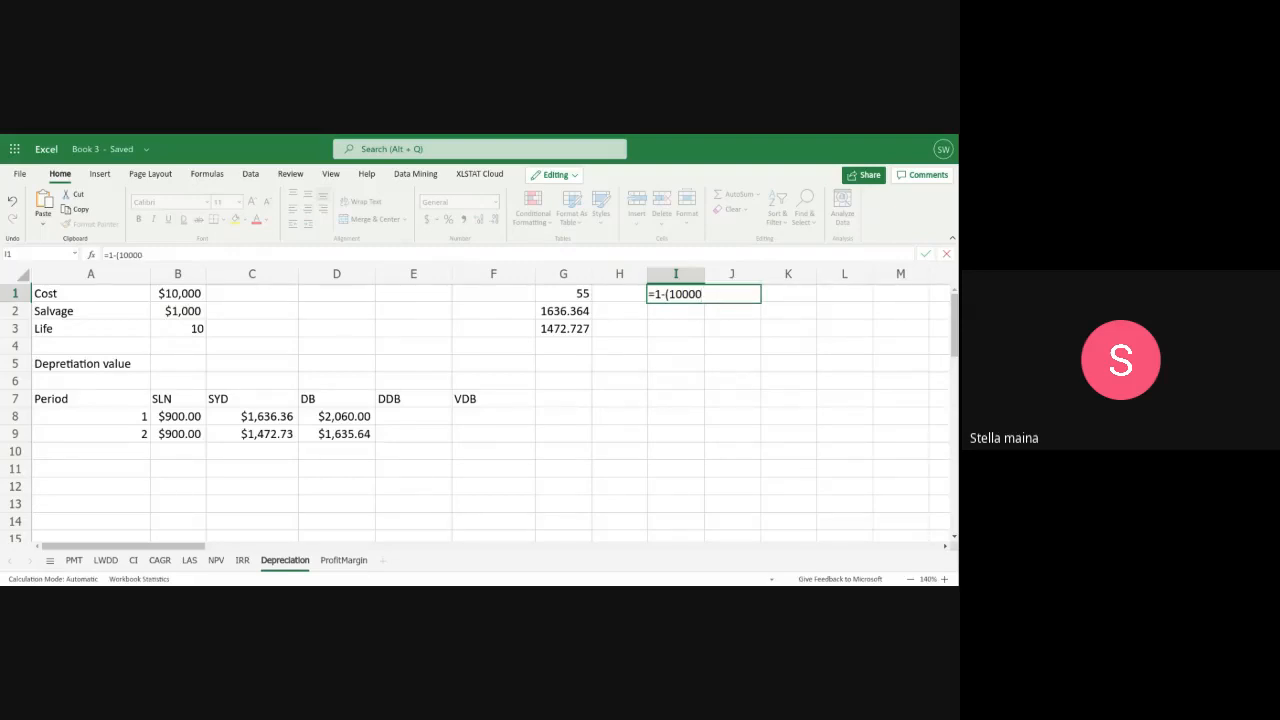
pyautogui.press('BackSpace')
pyautogui.write('/10')
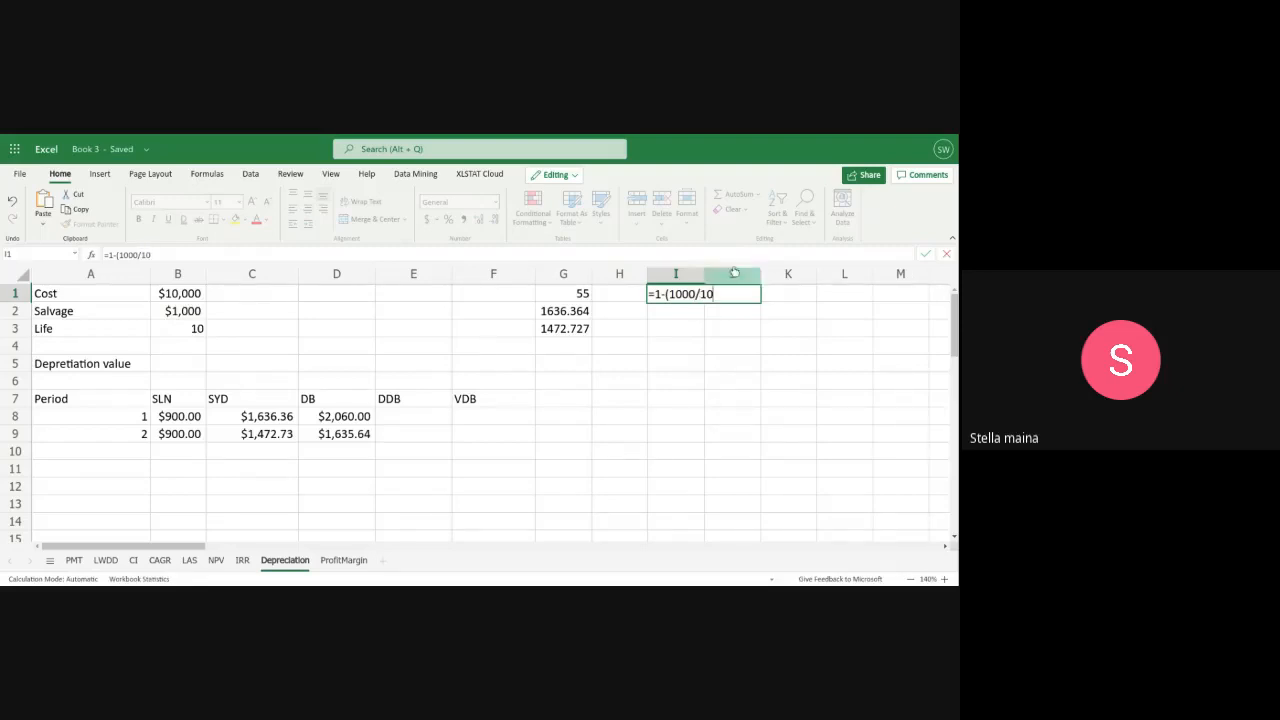
pyautogui.write('000')
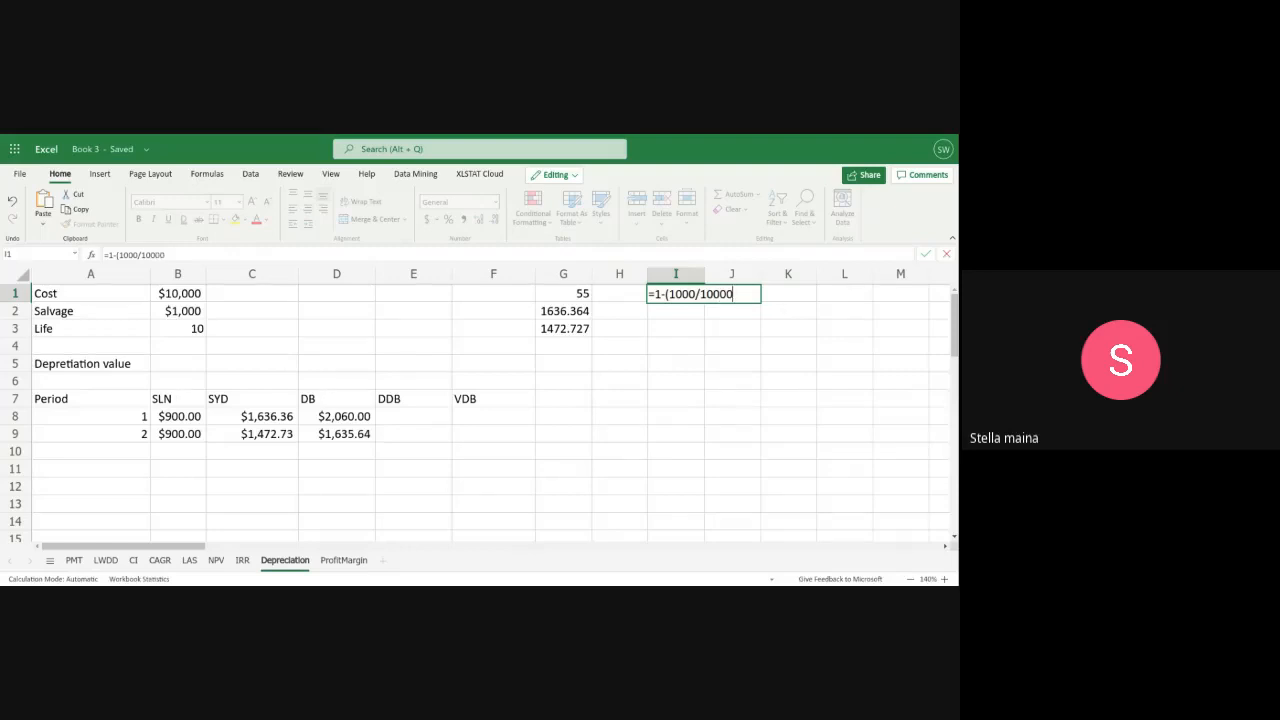
pyautogui.write(')^(1/10')
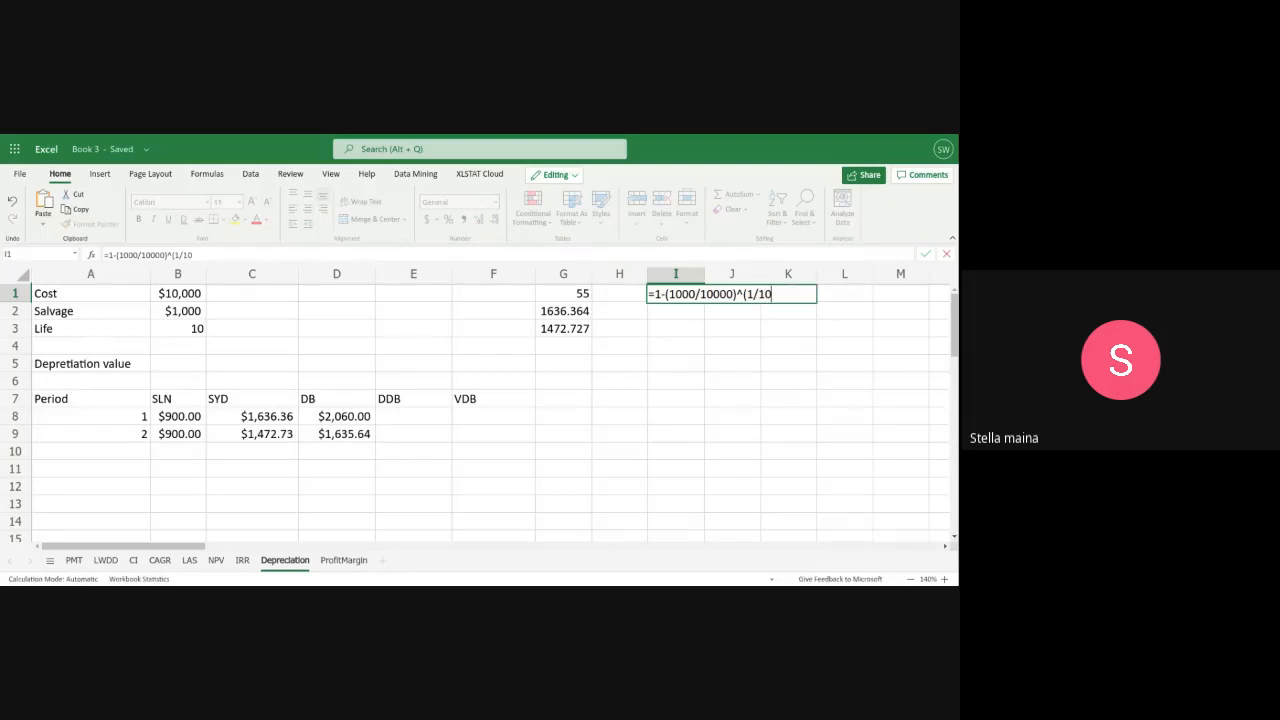
pyautogui.write(')')
pyautogui.press('Return')
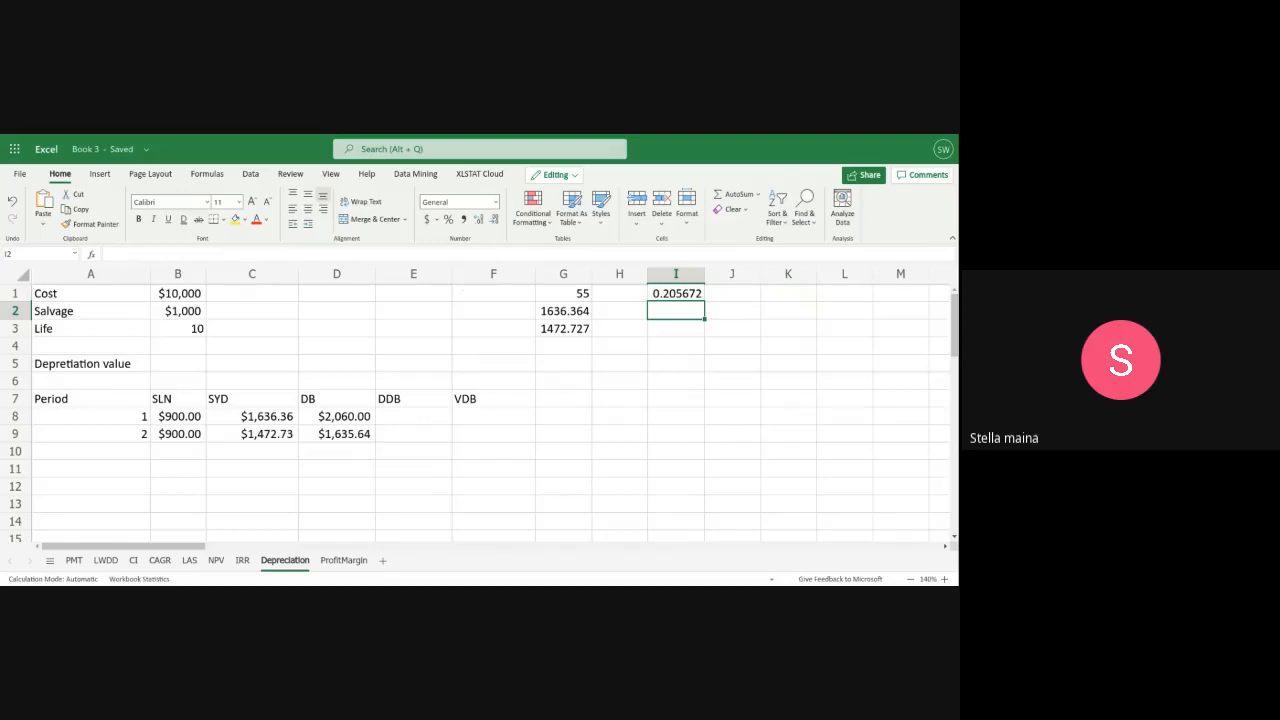
# Work out the period 1 fixed-declining balance depreciation manually in J1 with the formula =I1*10000
pyautogui.doubleClick(720, 293)
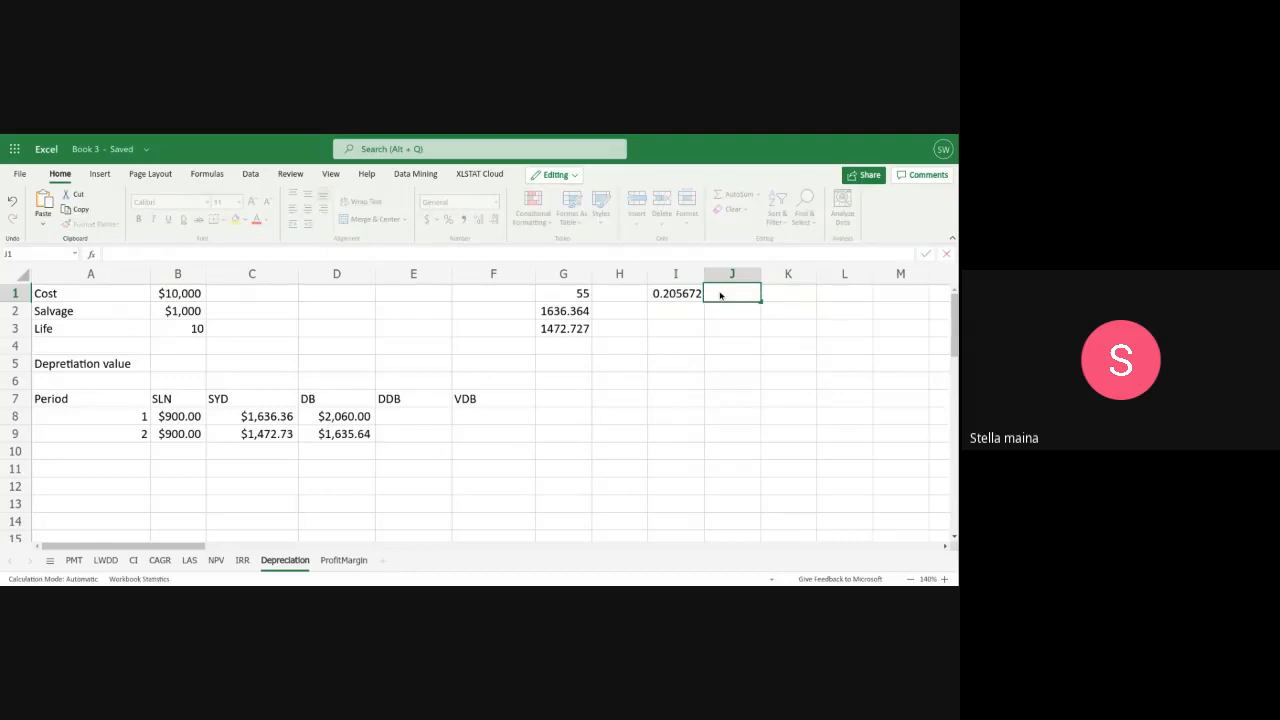
pyautogui.write('=I1')
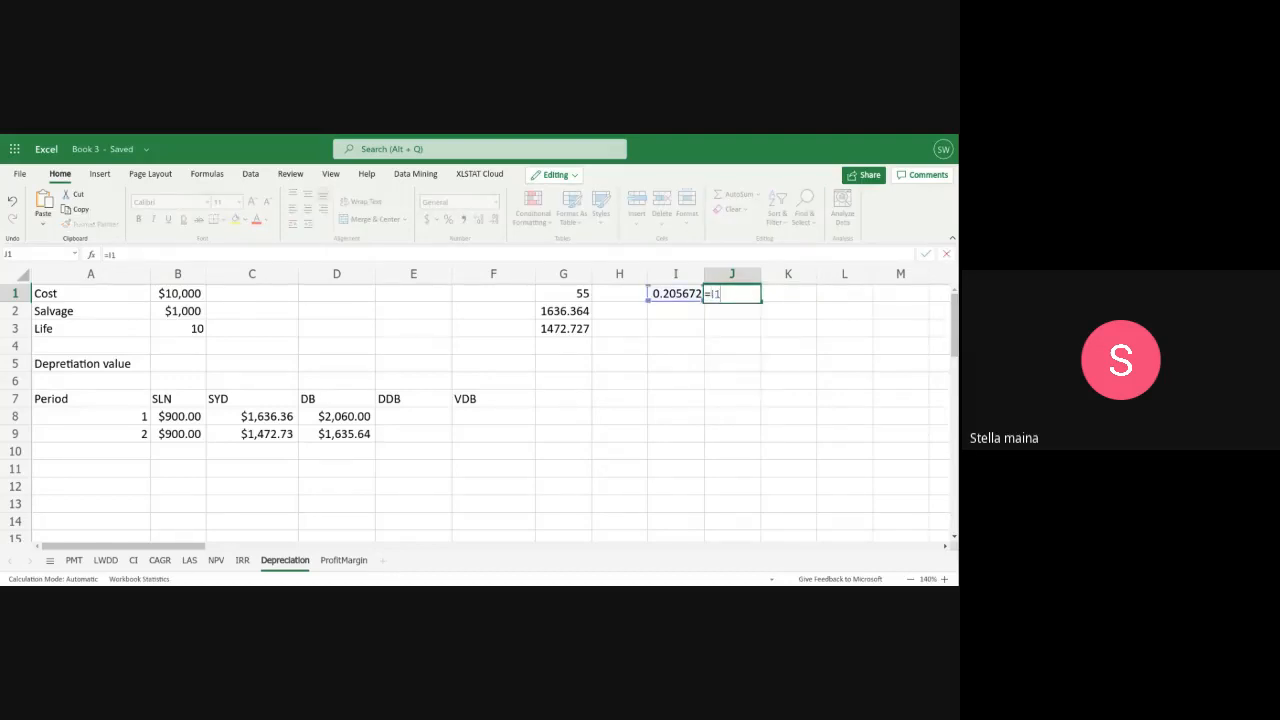
pyautogui.write('*10000')
pyautogui.press('Return')
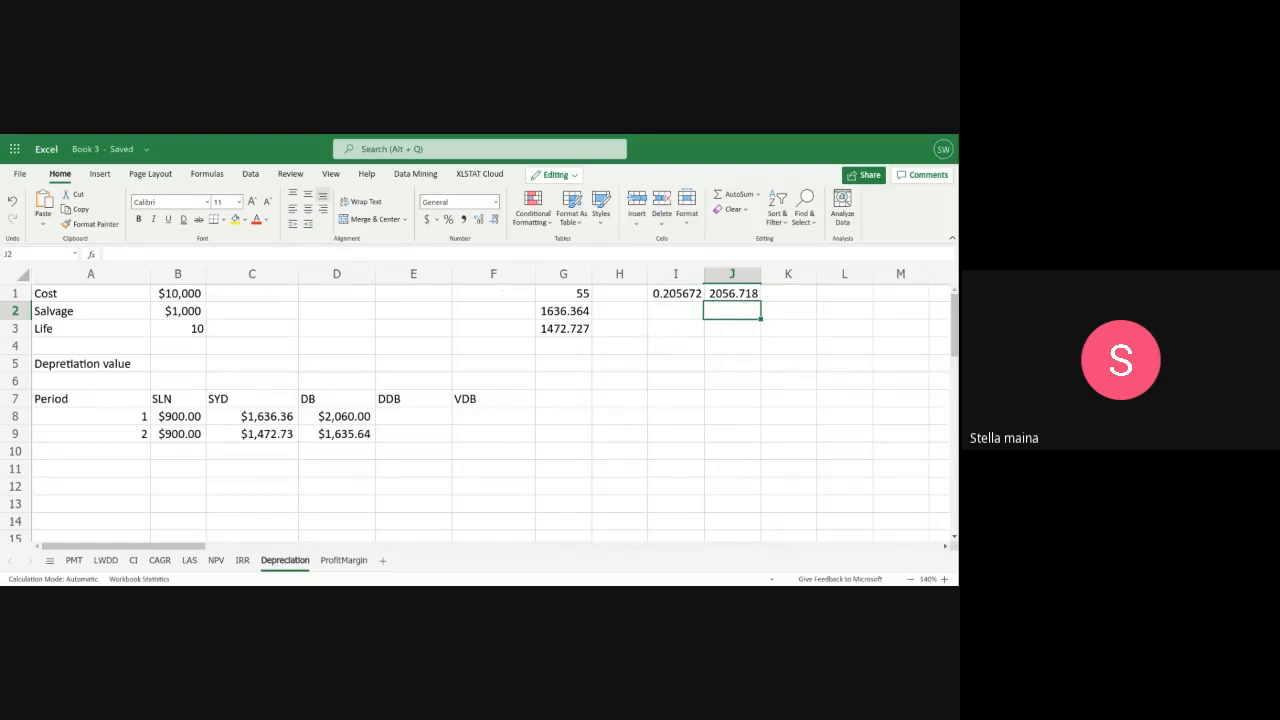
pyautogui.click(679, 311)
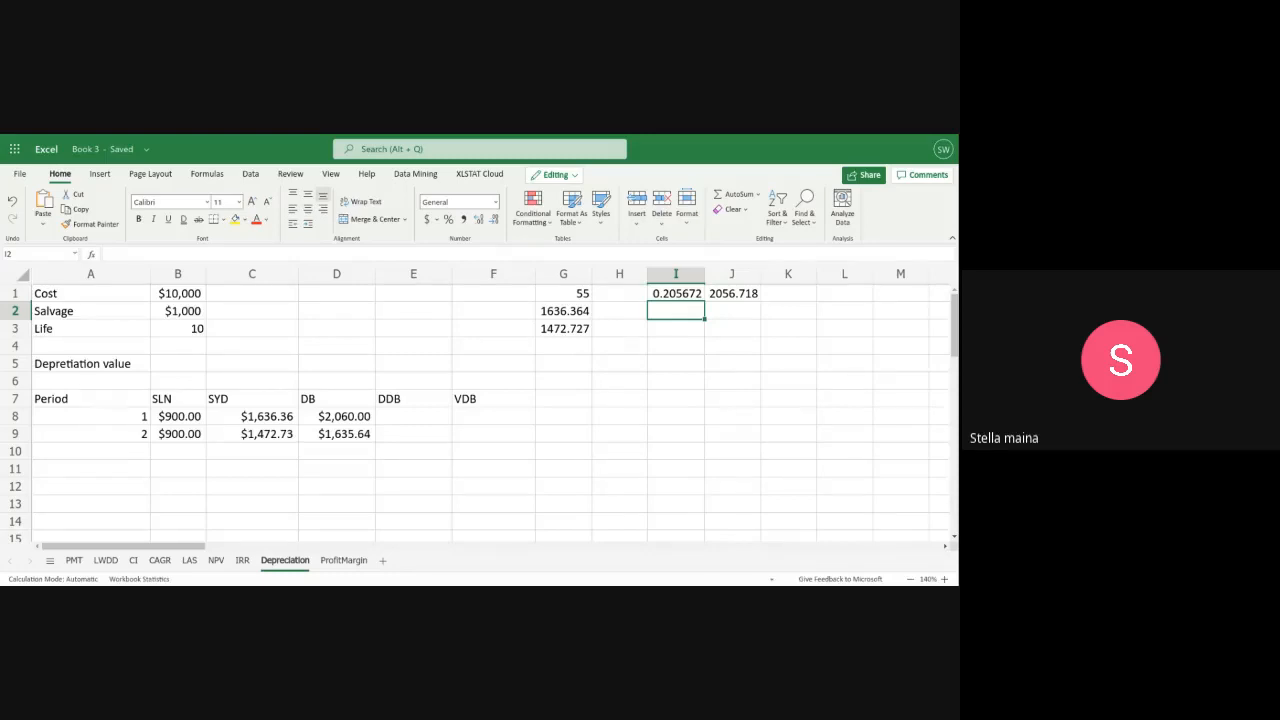
pyautogui.write('=1')
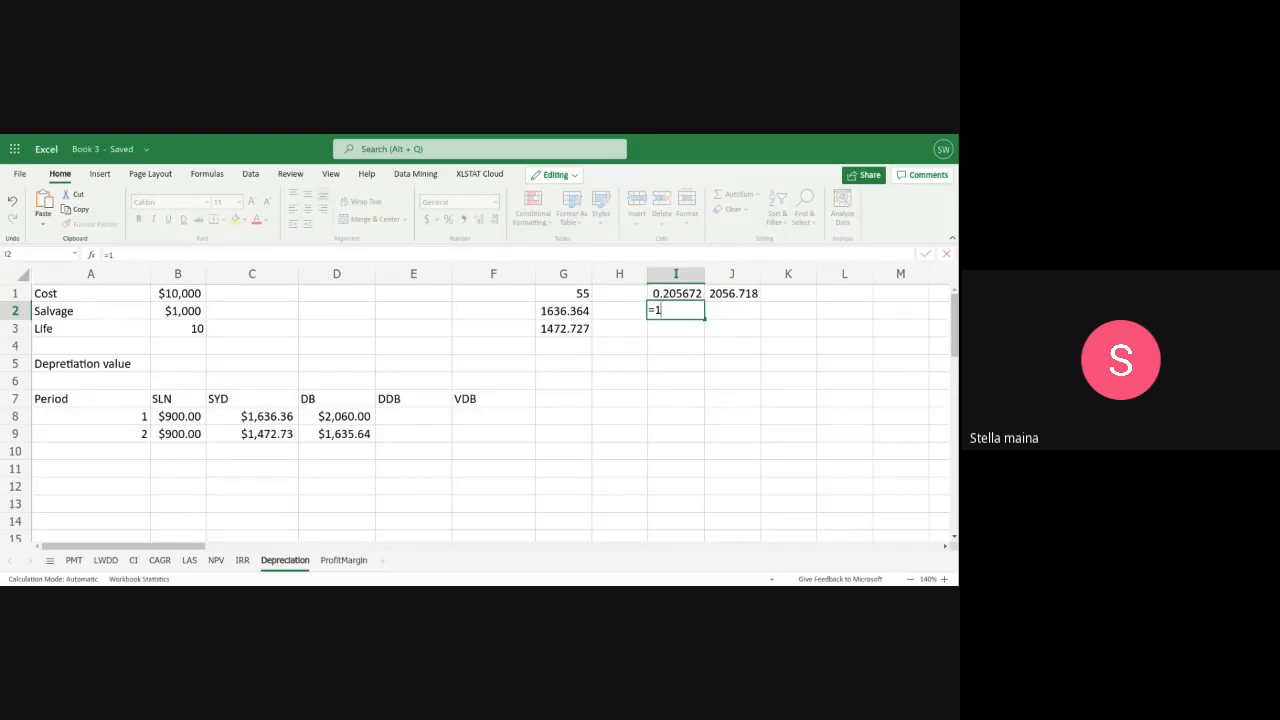
pyautogui.write('-(')
pyautogui.click(805, 310)
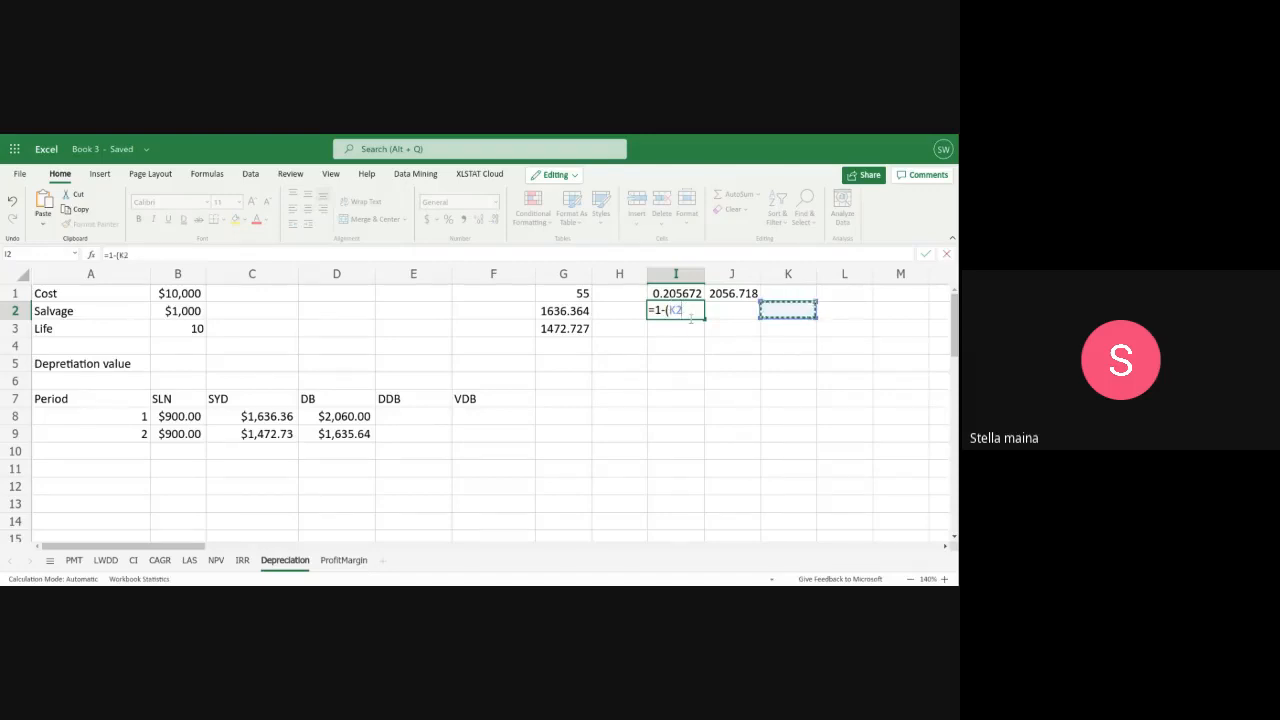
pyautogui.press('BackSpace')
pyautogui.press('BackSpace')
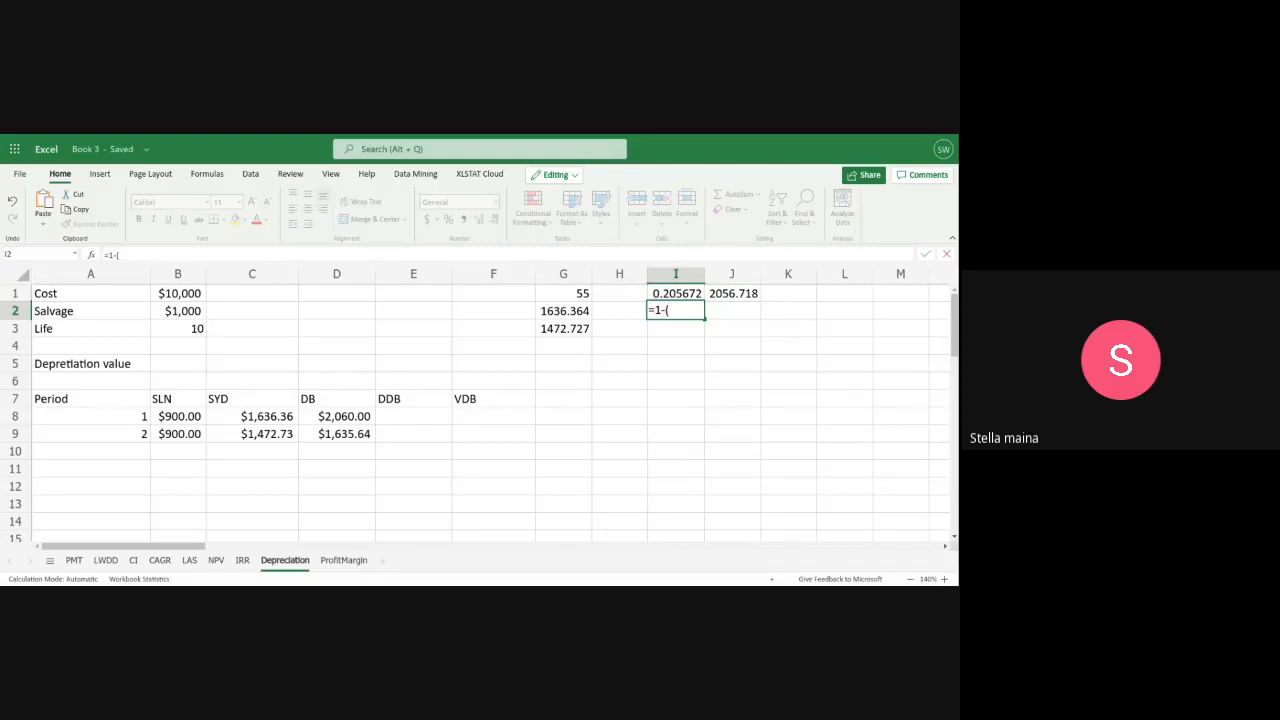
pyautogui.write('1000/100')
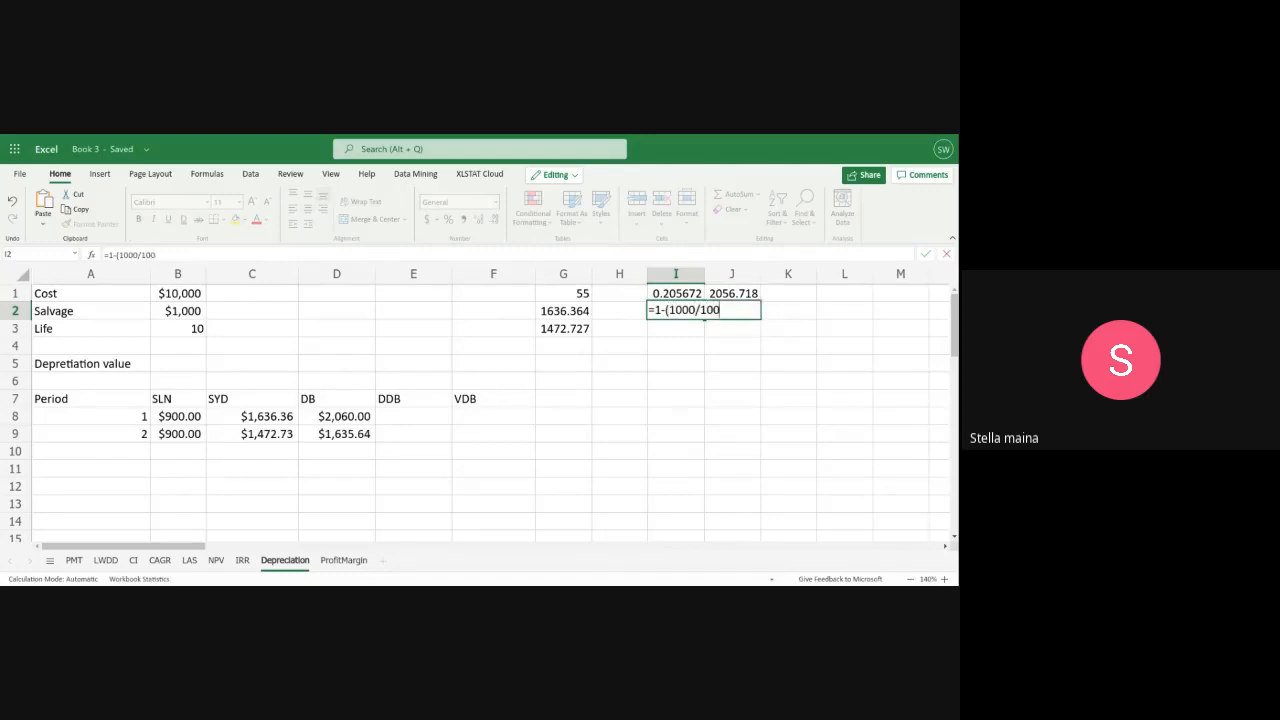
pyautogui.write('00)^(1/10')
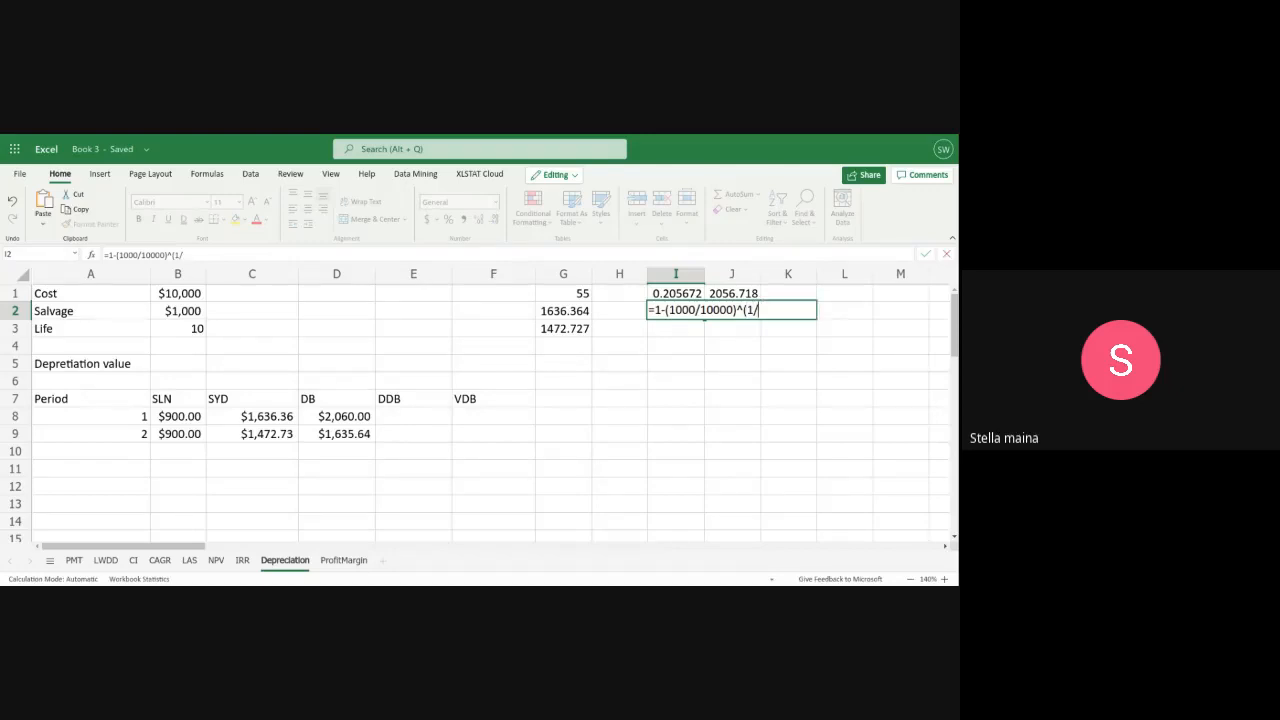
pyautogui.write(')')
pyautogui.press('BackSpace')
pyautogui.press('BackSpace')
pyautogui.press('BackSpace')
pyautogui.press('BackSpace')
pyautogui.press('BackSpace')
pyautogui.press('BackSpace')
pyautogui.press('BackSpace')
pyautogui.press('BackSpace')
pyautogui.press('BackSpace')
pyautogui.press('BackSpace')
pyautogui.press('BackSpace')
pyautogui.press('BackSpace')
pyautogui.press('BackSpace')
pyautogui.press('BackSpace')
pyautogui.press('BackSpace')
pyautogui.press('BackSpace')
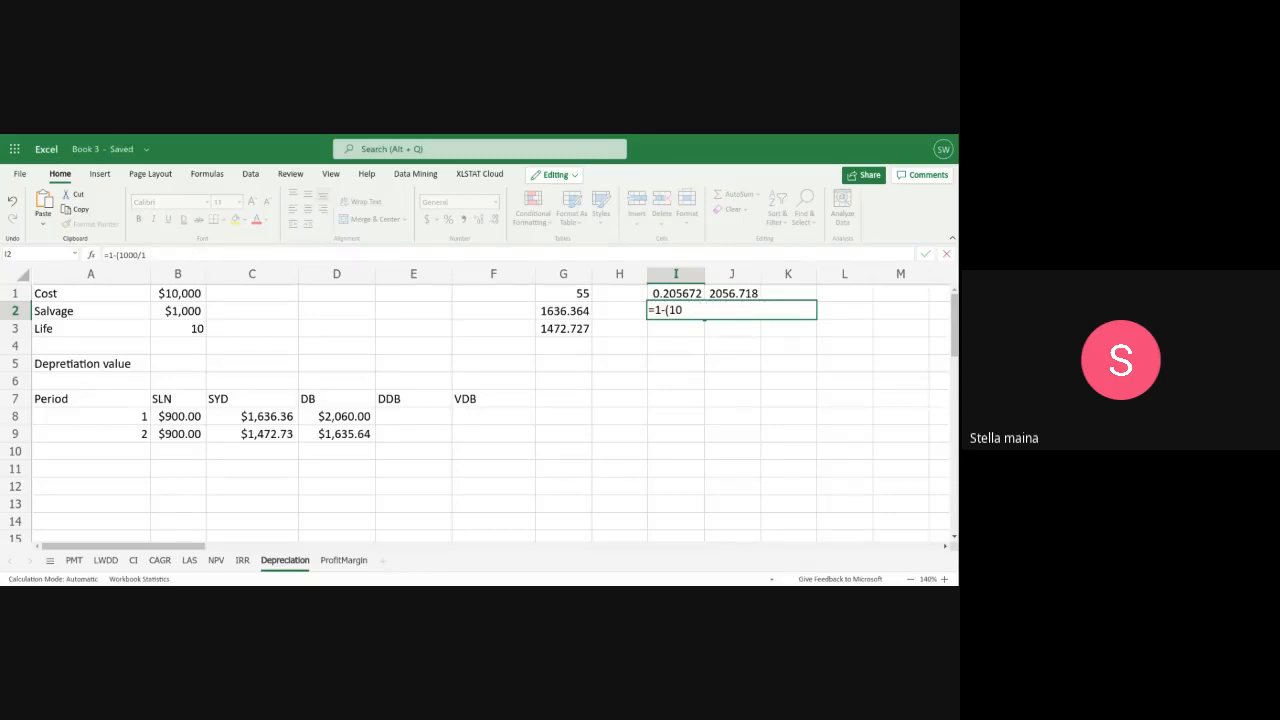
pyautogui.press('BackSpace')
pyautogui.press('BackSpace')
pyautogui.press('BackSpace')
pyautogui.press('BackSpace')
pyautogui.press('BackSpace')
pyautogui.press('BackSpace')
pyautogui.click(728, 297)
# Try to subtract the period 1 depreciation from the cost in J2 with the formula =10,000-J1
pyautogui.click(724, 311)
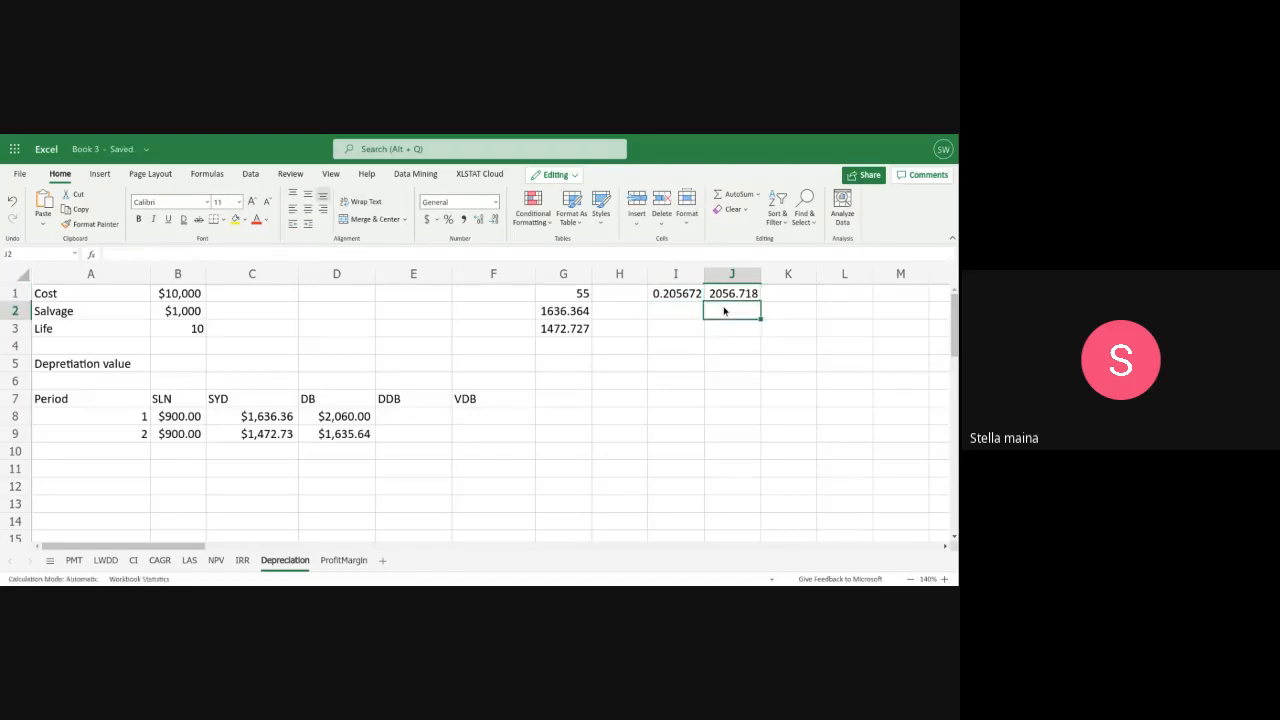
pyautogui.write('=1')
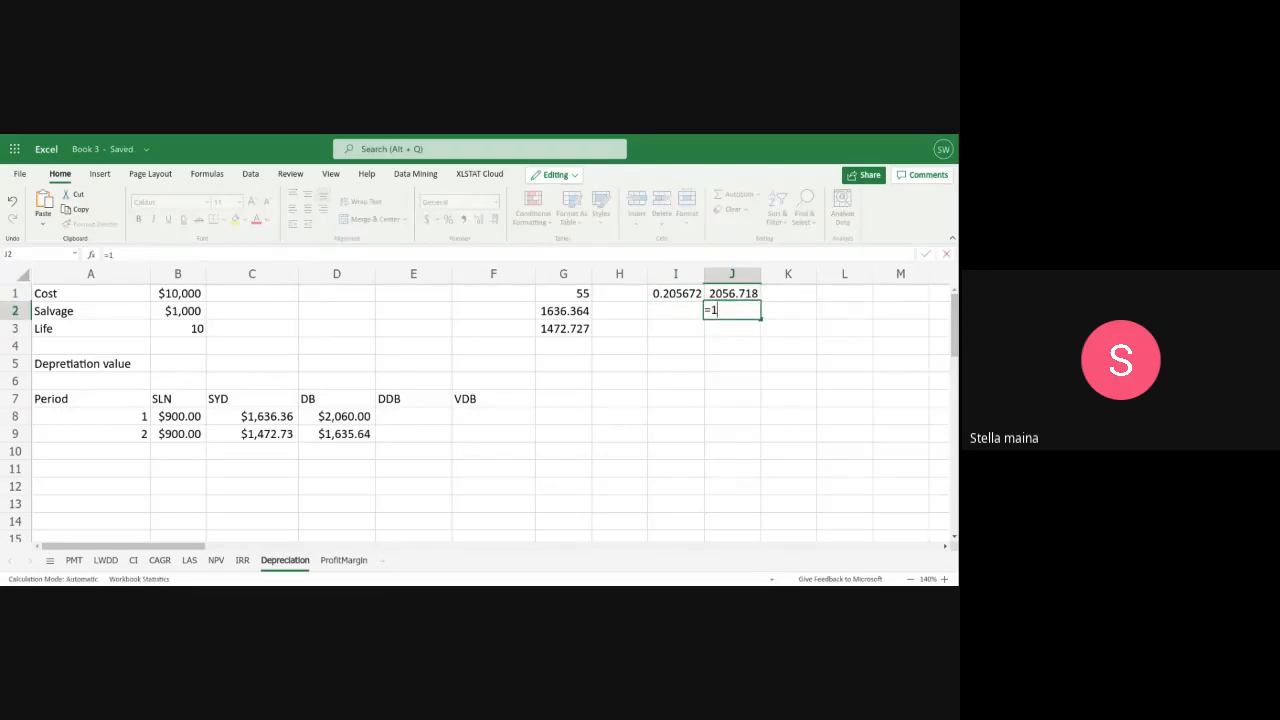
pyautogui.write('0,000-J1')
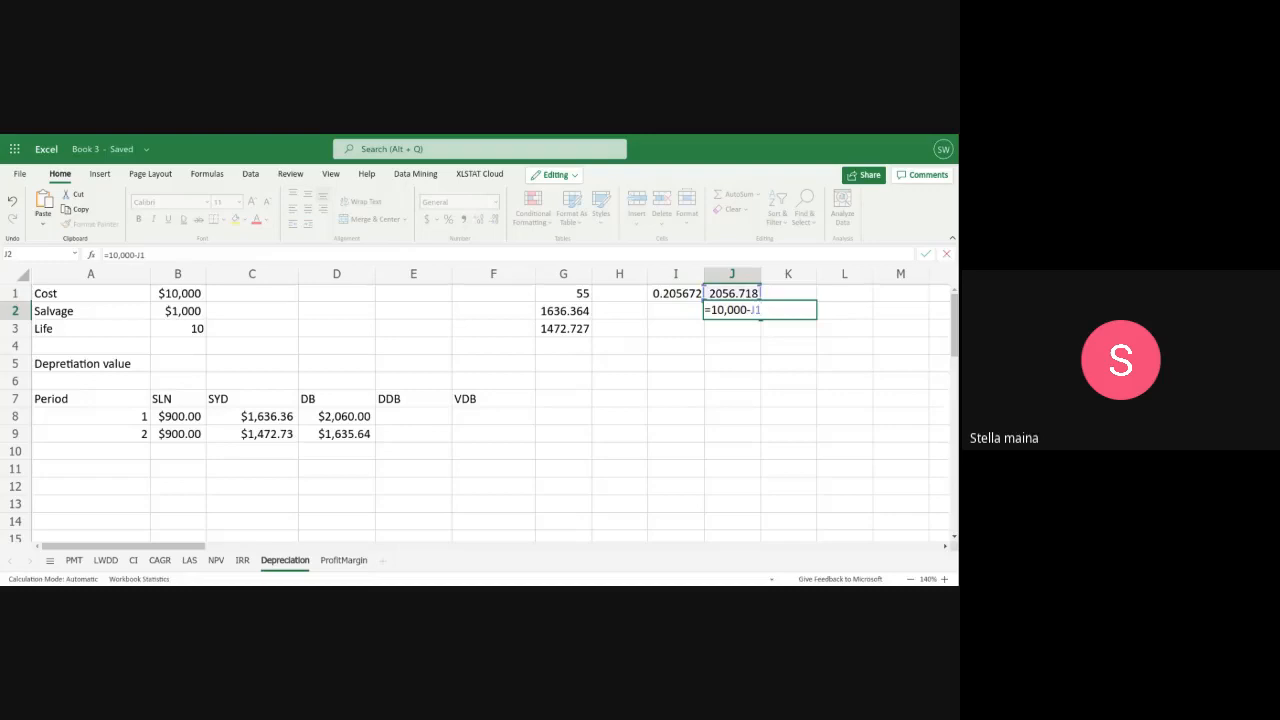
pyautogui.press('Return')
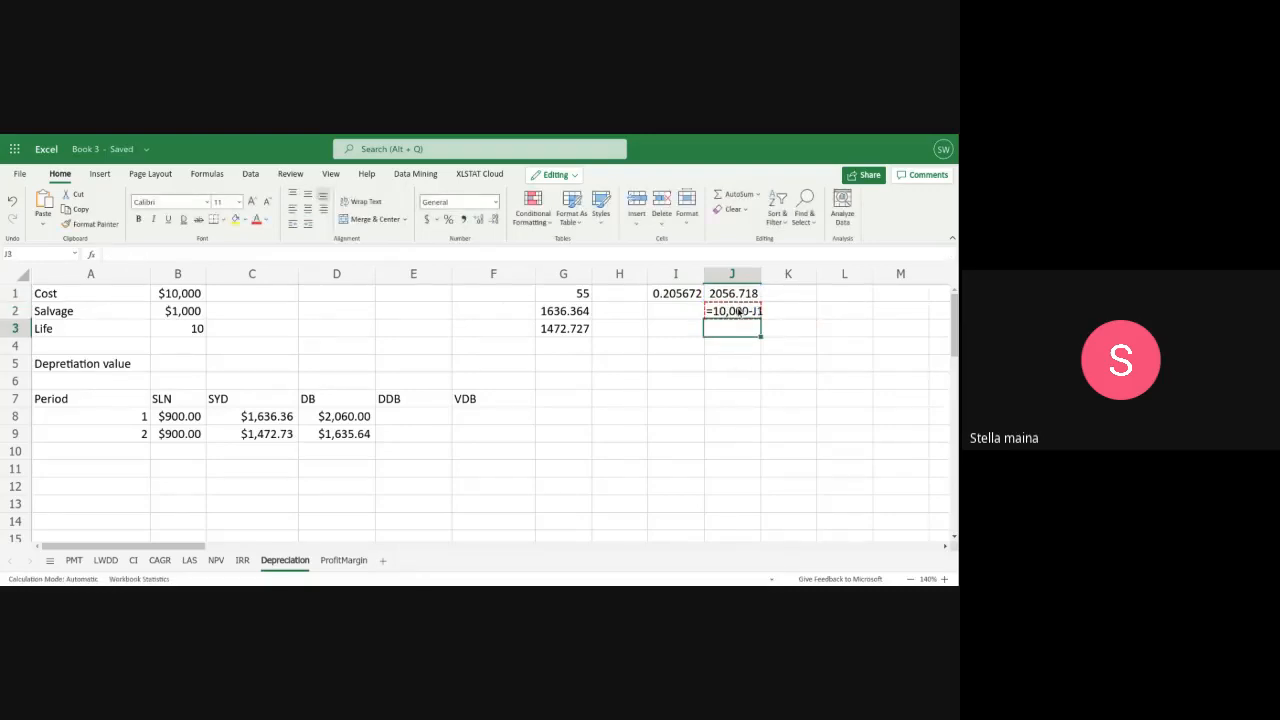
# Replace the formula in J2 with =(10000-J1)*I1 for the manual period 2 fixed-declining depreciation, and select D9 for comparison
pyautogui.doubleClick(738, 312)
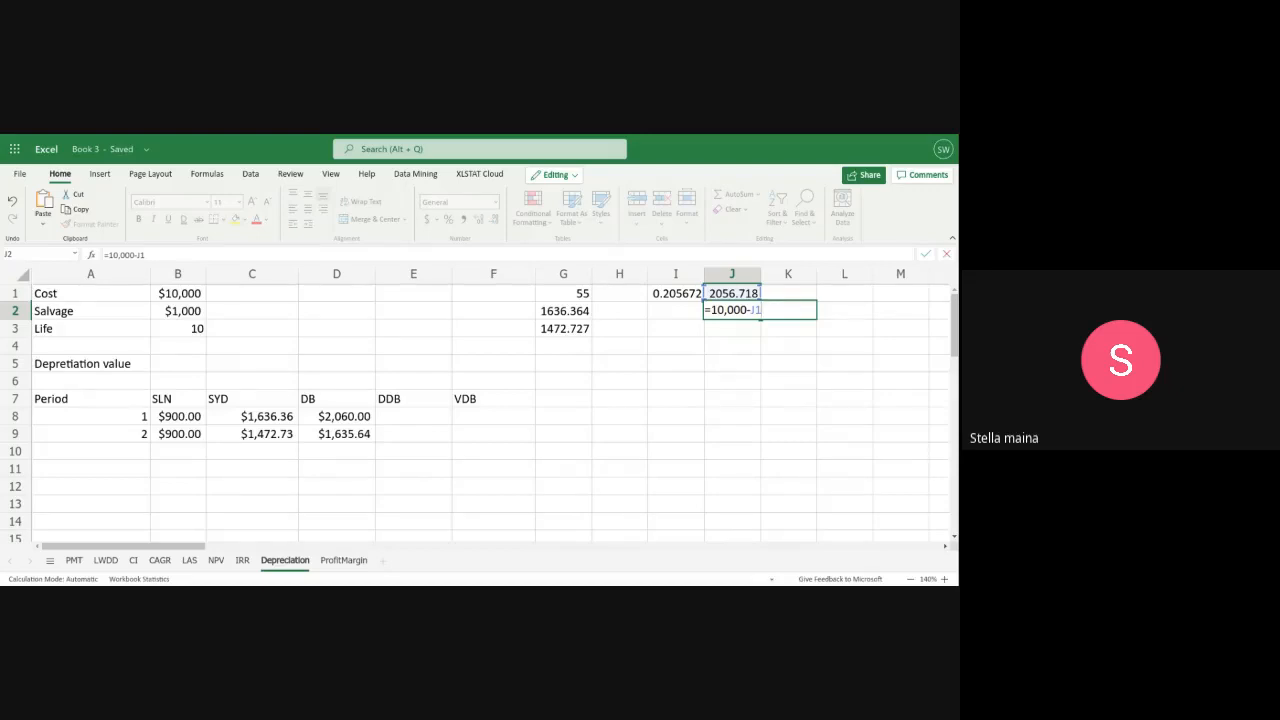
pyautogui.press('Left')
pyautogui.press('Left')
pyautogui.press('Left')
pyautogui.press('Left')
pyautogui.press('Left')
pyautogui.press('Left')
pyautogui.press('Left')
pyautogui.press('Left')
pyautogui.press('Left')
pyautogui.hotkey('shift', 'End')
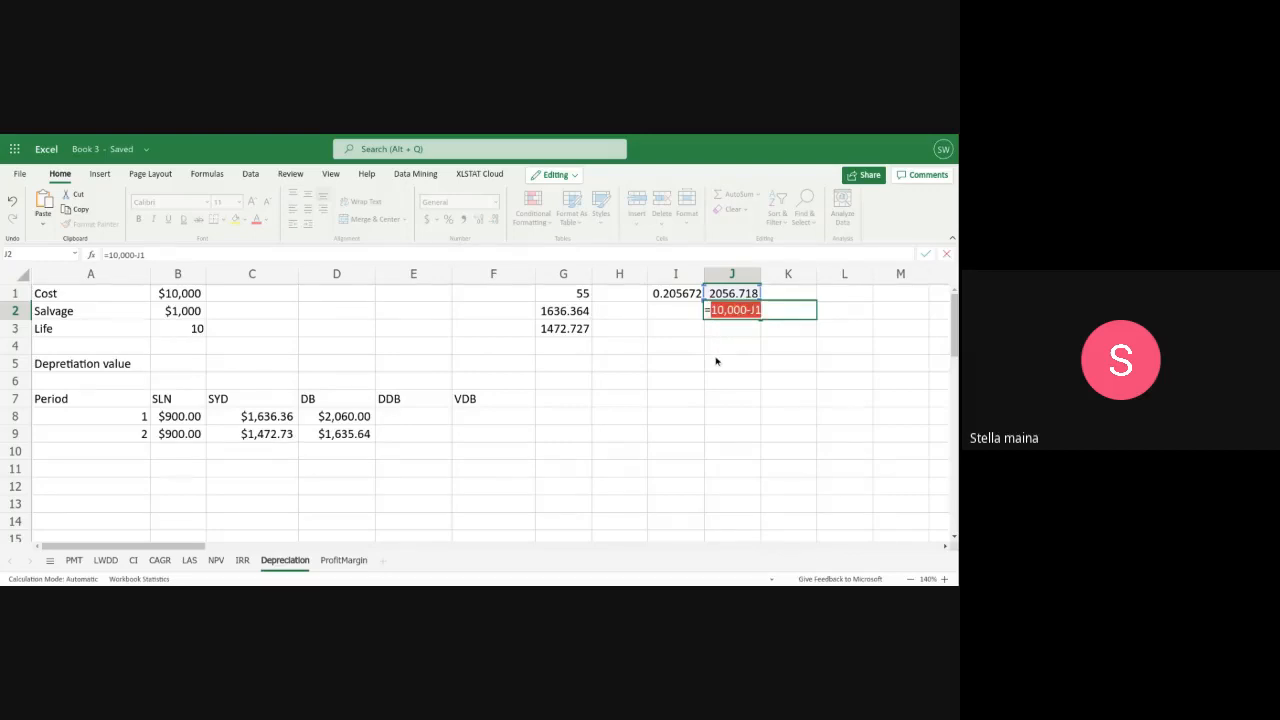
pyautogui.write('(')
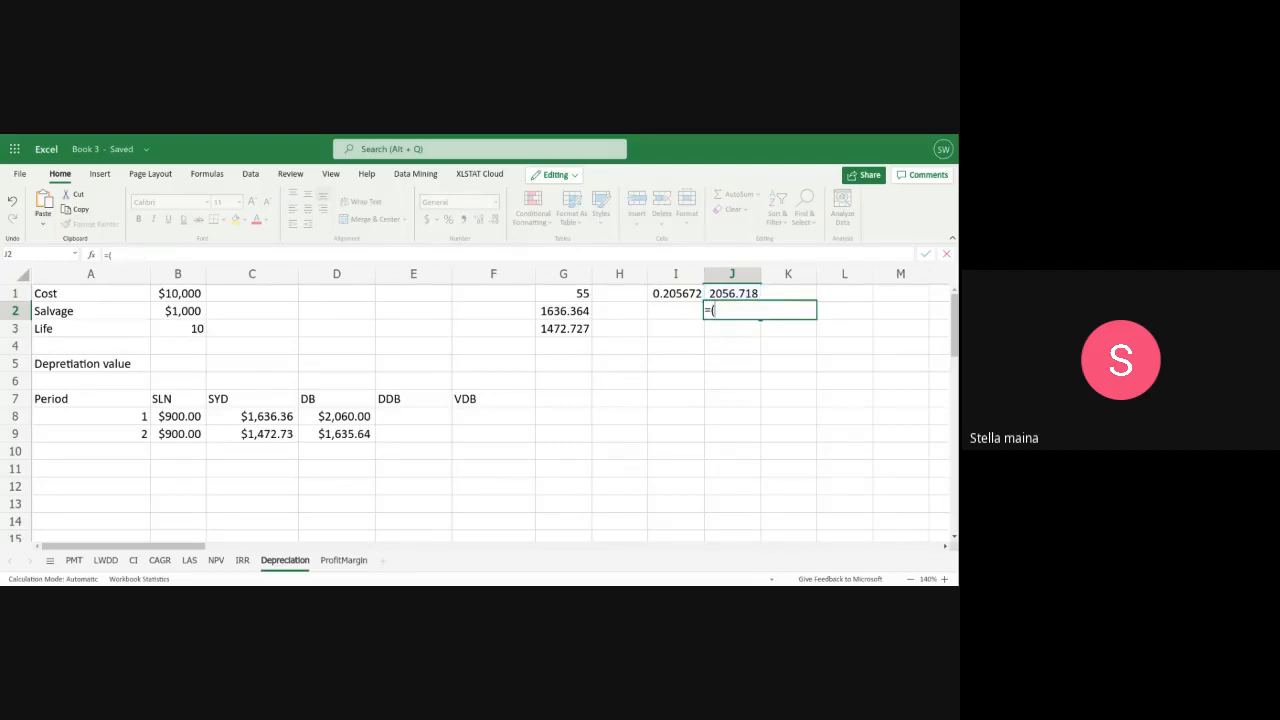
pyautogui.write('10')
pyautogui.write('000-J11')
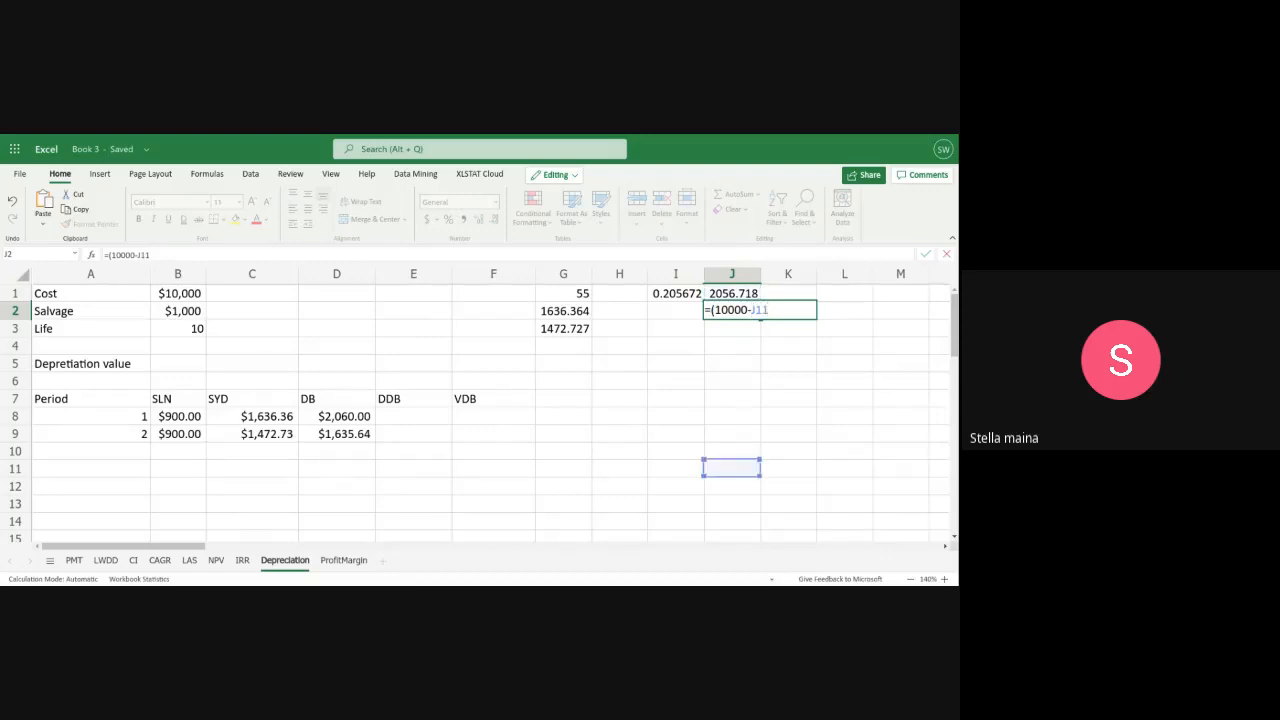
pyautogui.press('BackSpace')
pyautogui.write(')')
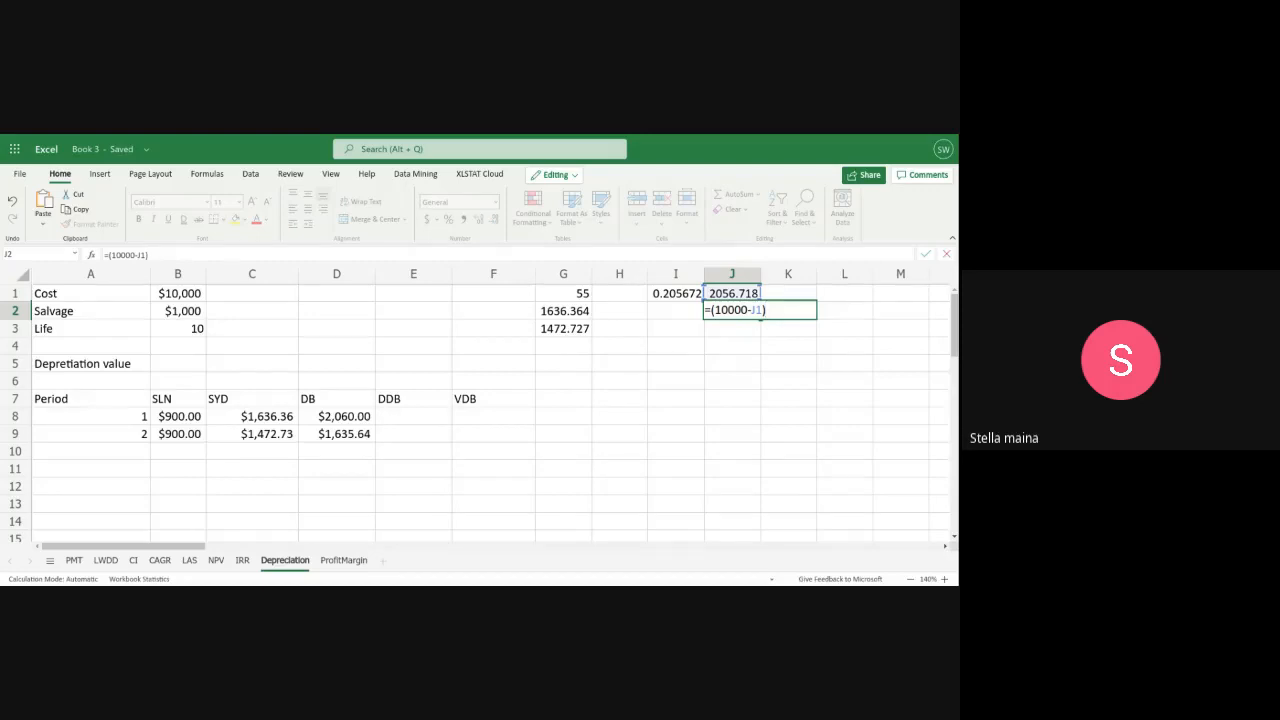
pyautogui.write('*')
pyautogui.write('I1')
pyautogui.press('Return')
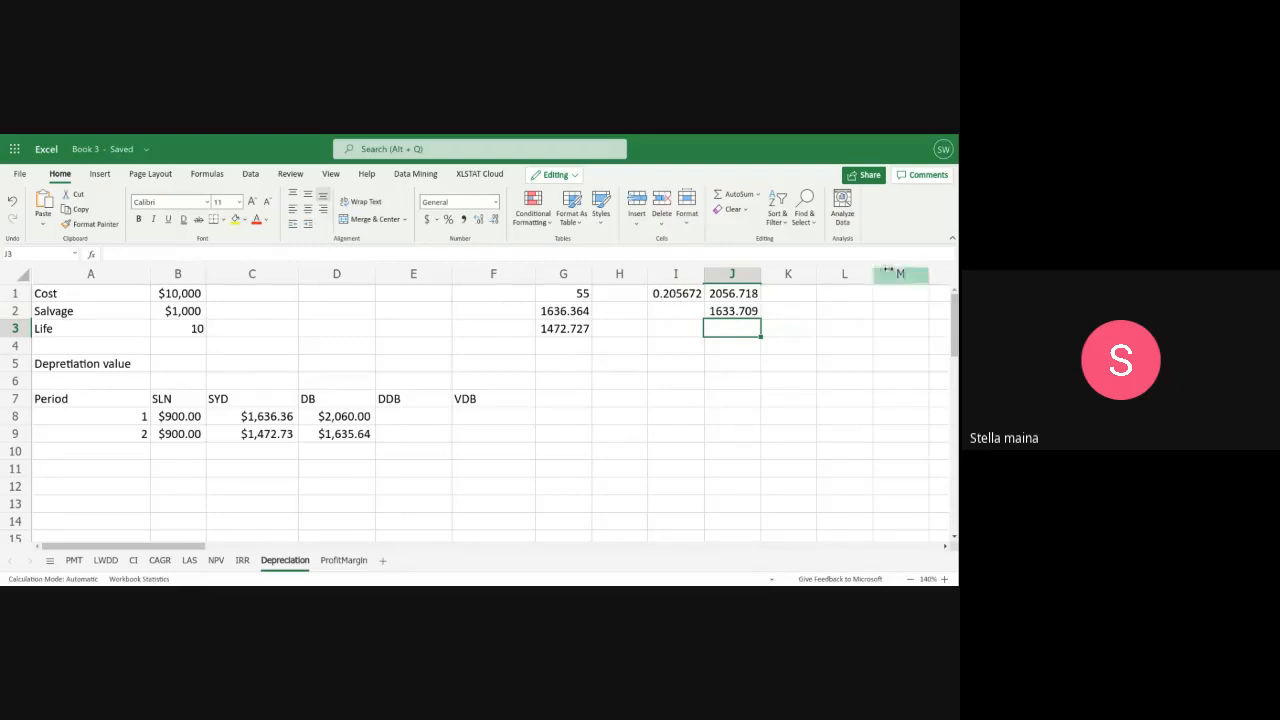
pyautogui.click(346, 437)
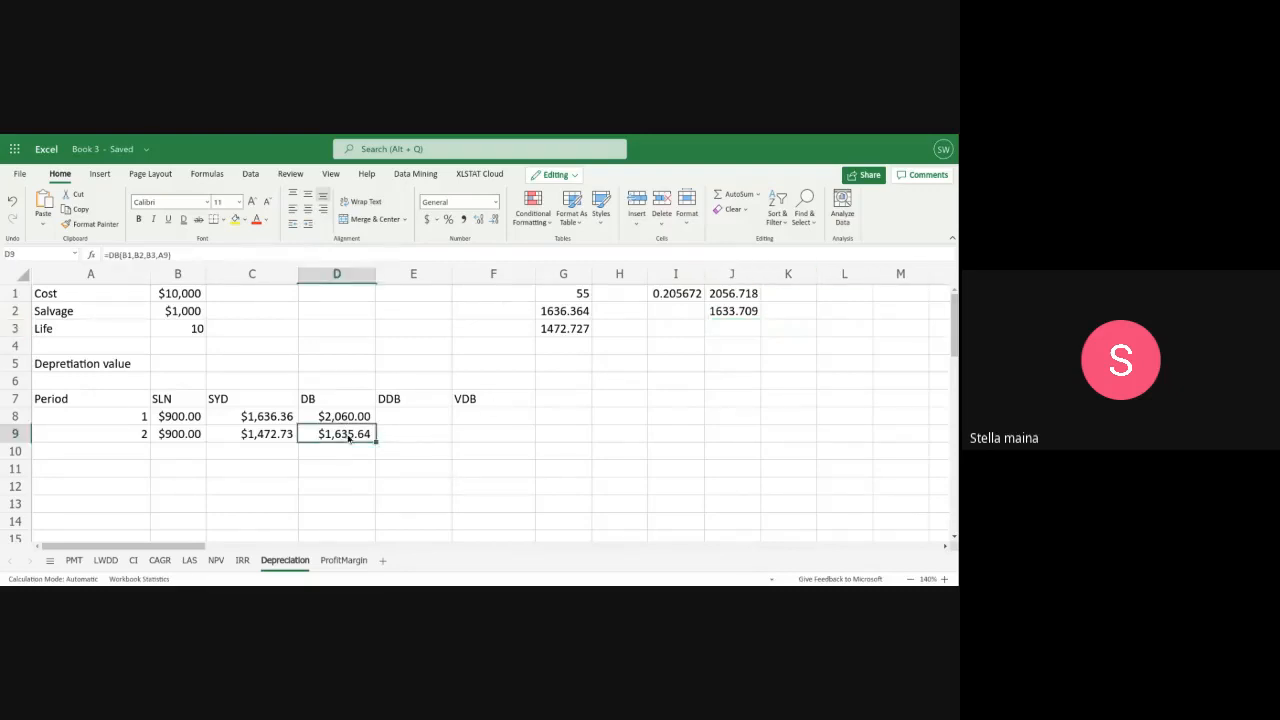
# Calculate the period 1 double-declining balance depreciation in E8 with the formula =DDB(B1,B2,B3,A1)
pyautogui.click(396, 416)
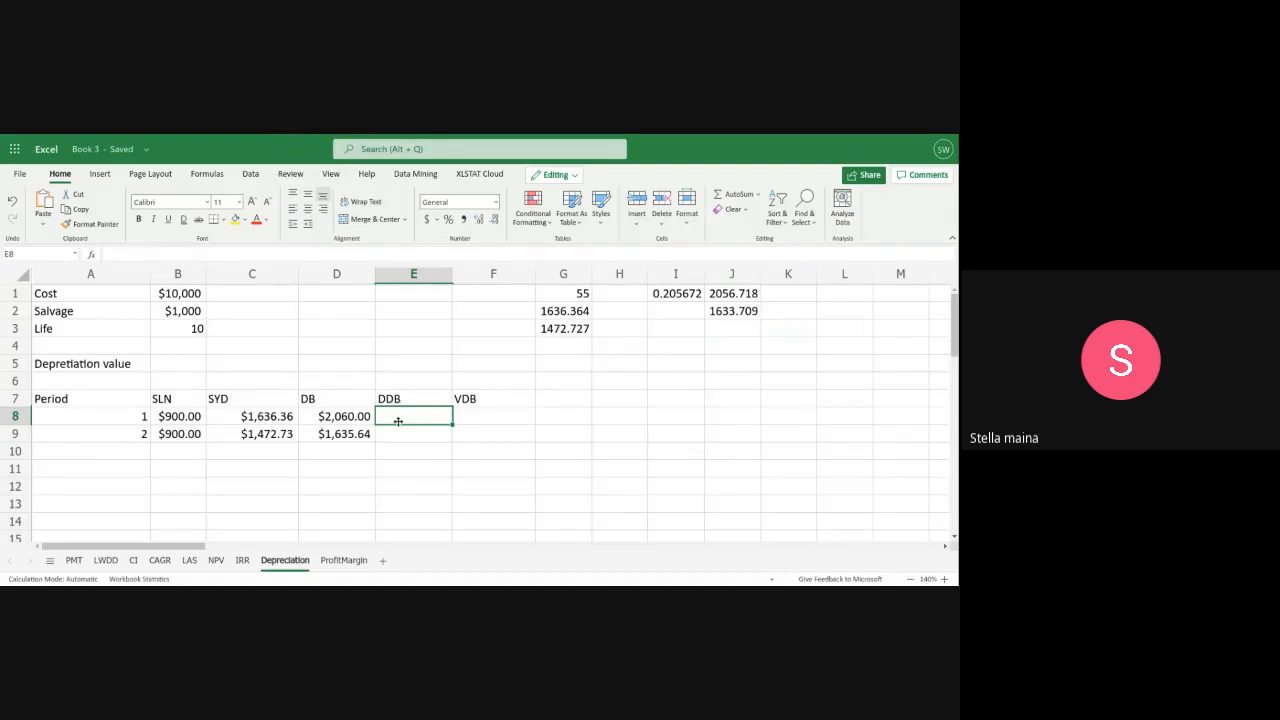
pyautogui.write('=')
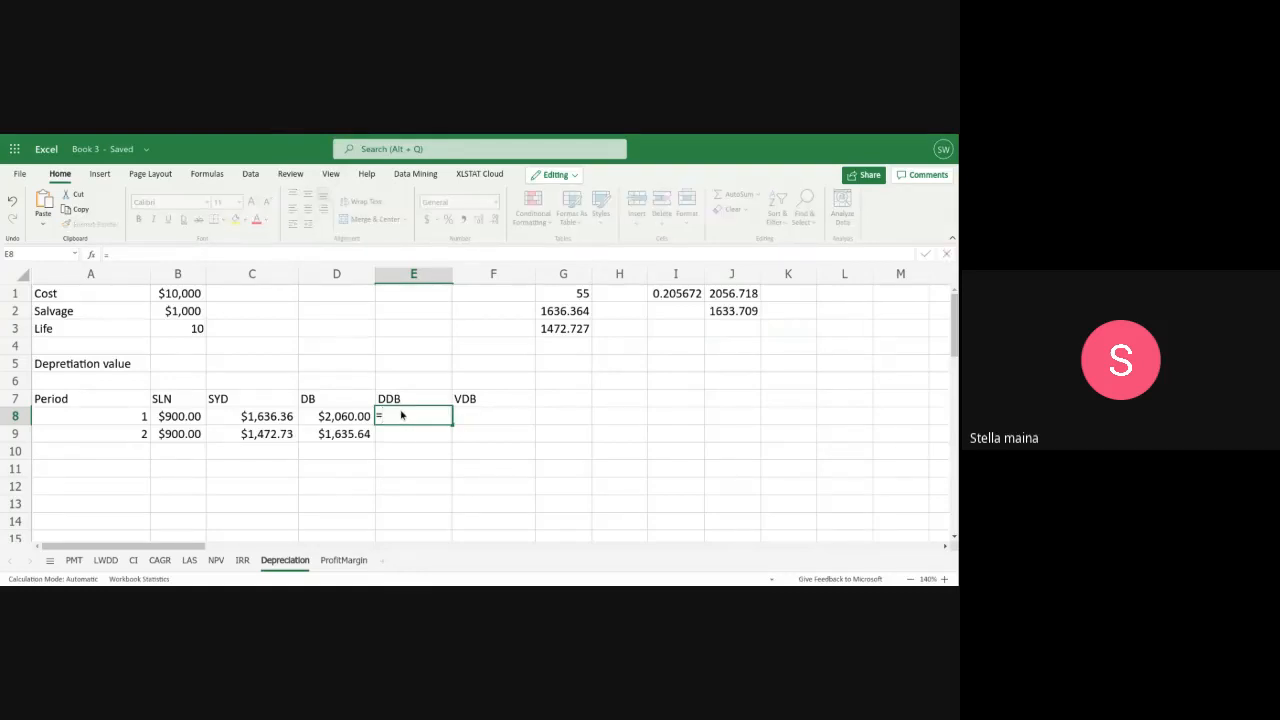
pyautogui.write('dd')
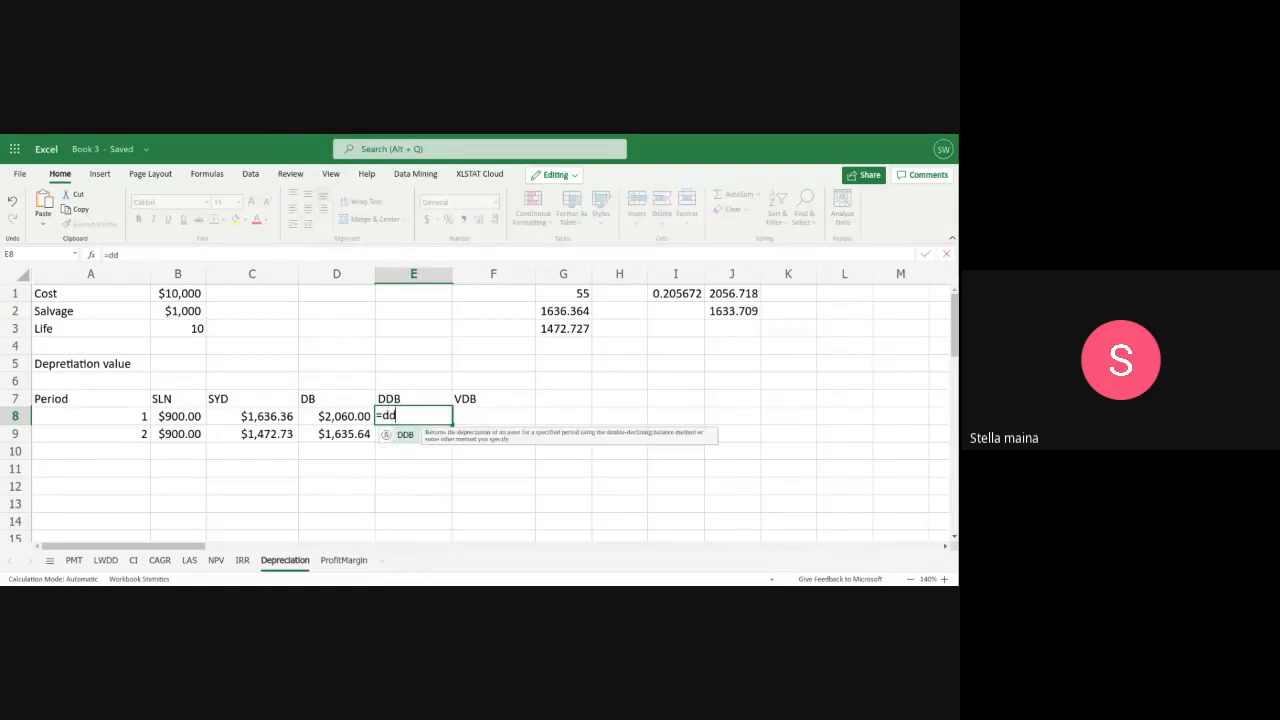
pyautogui.write('b(')
pyautogui.press('BackSpace')
pyautogui.press('BackSpace')
pyautogui.press('BackSpace')
pyautogui.press('BackSpace')
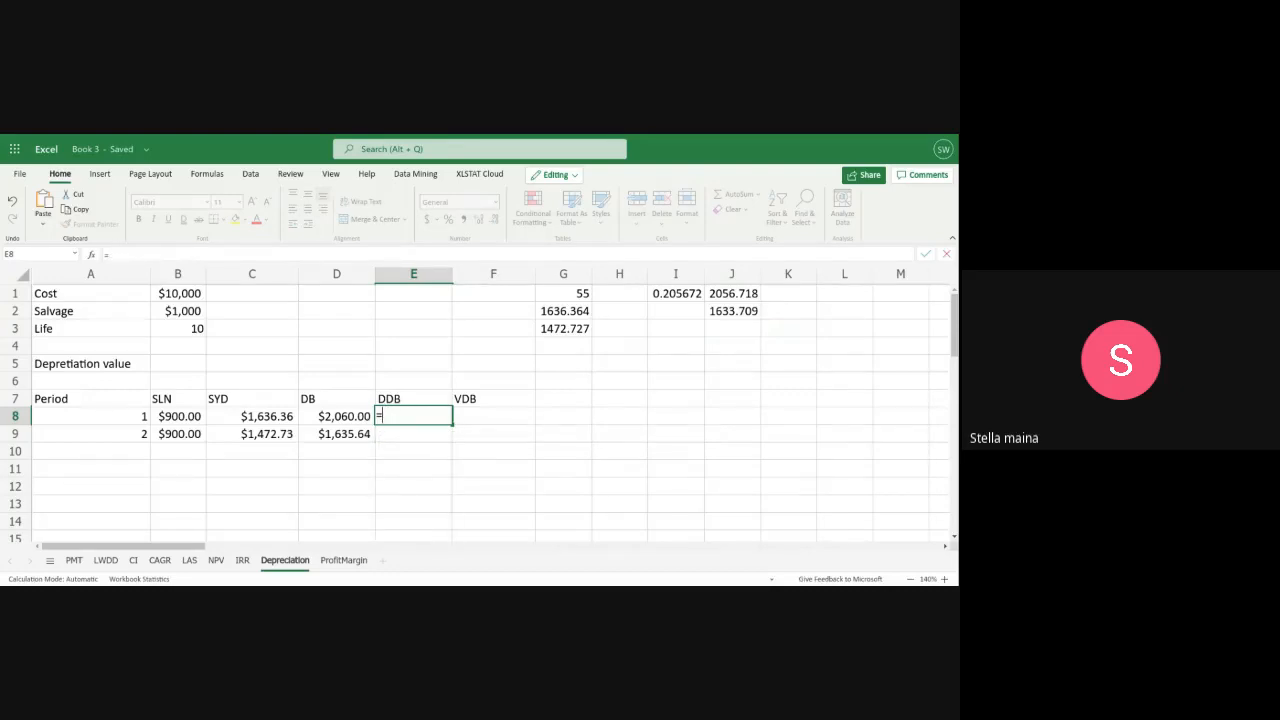
pyautogui.write('DDB(')
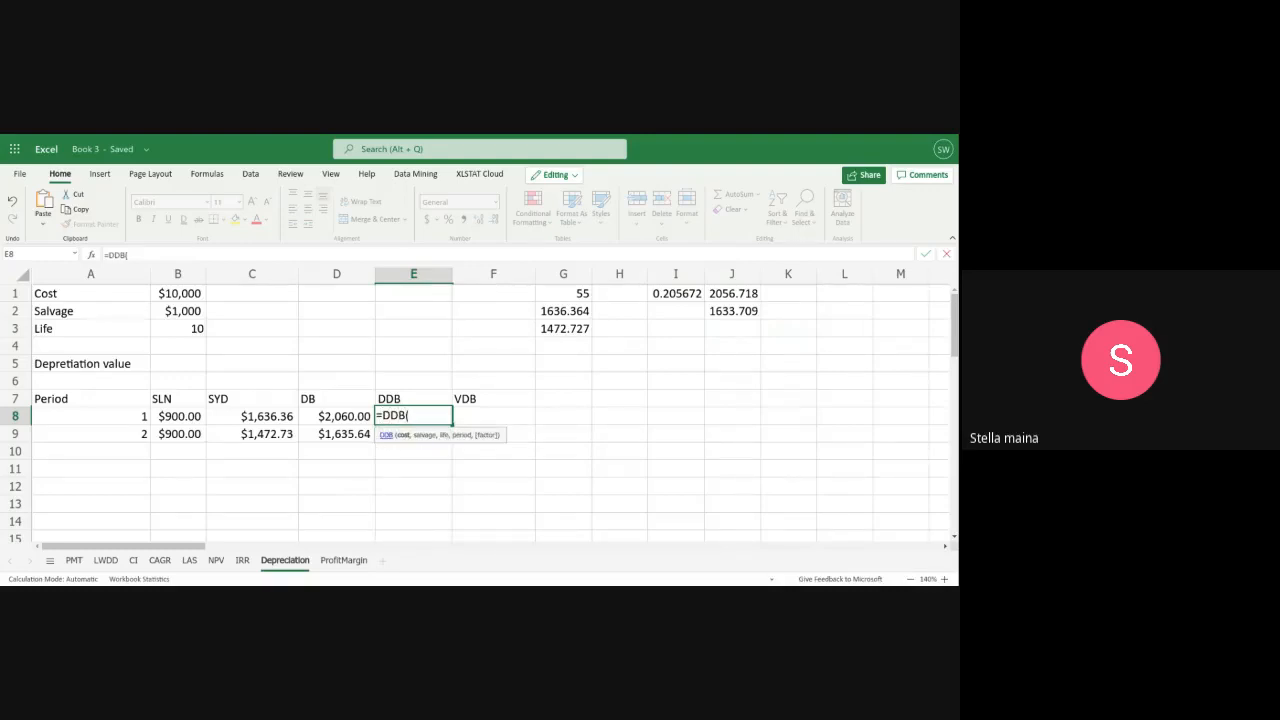
pyautogui.write('B1,')
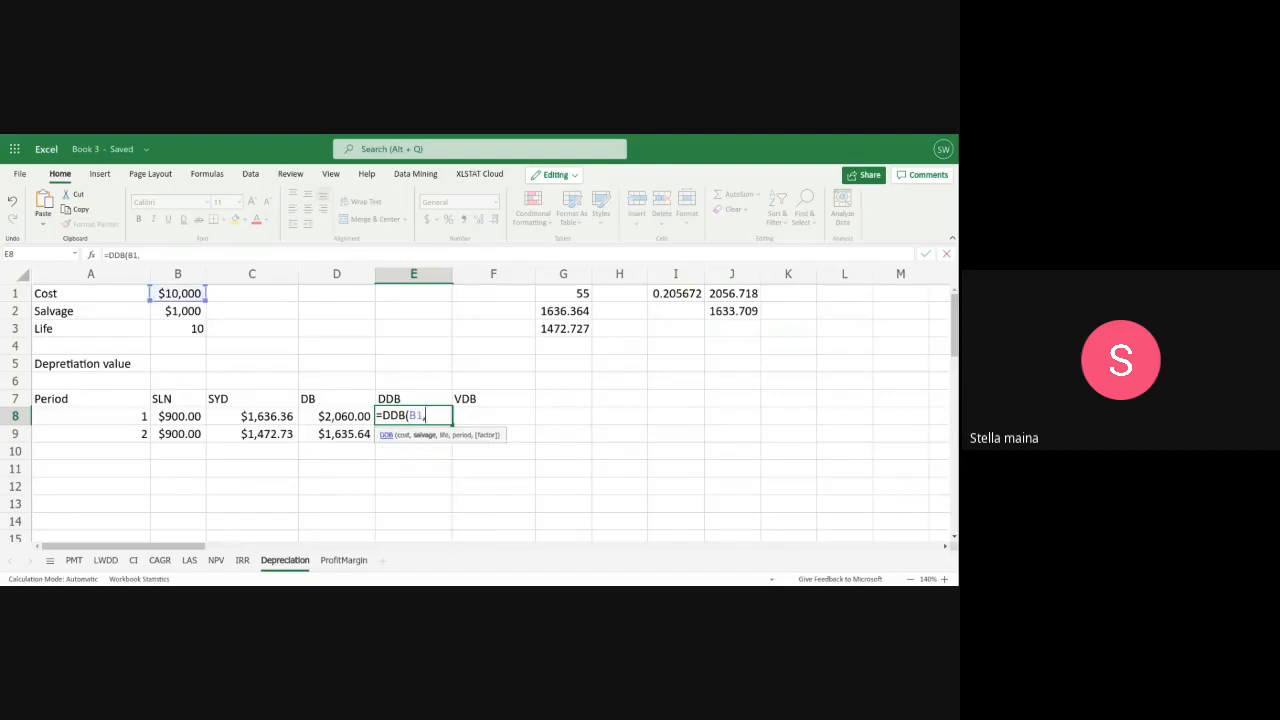
pyautogui.write('B2,')
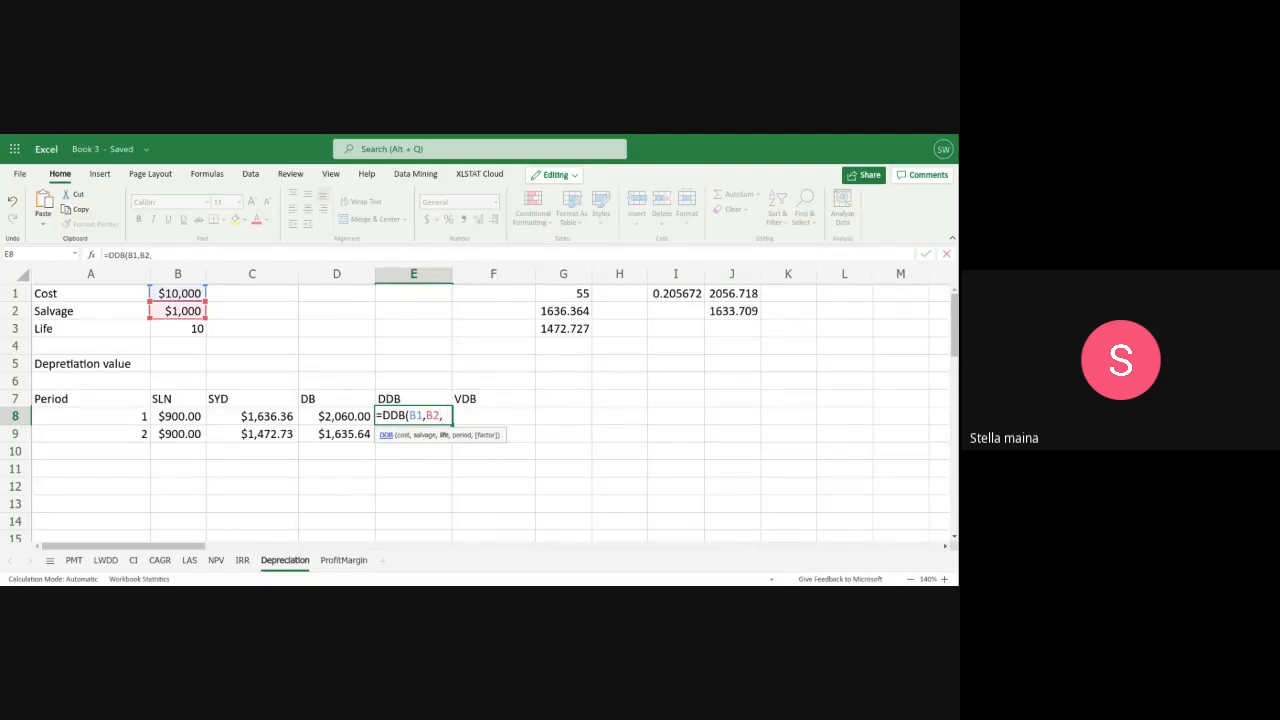
pyautogui.write('B3,')
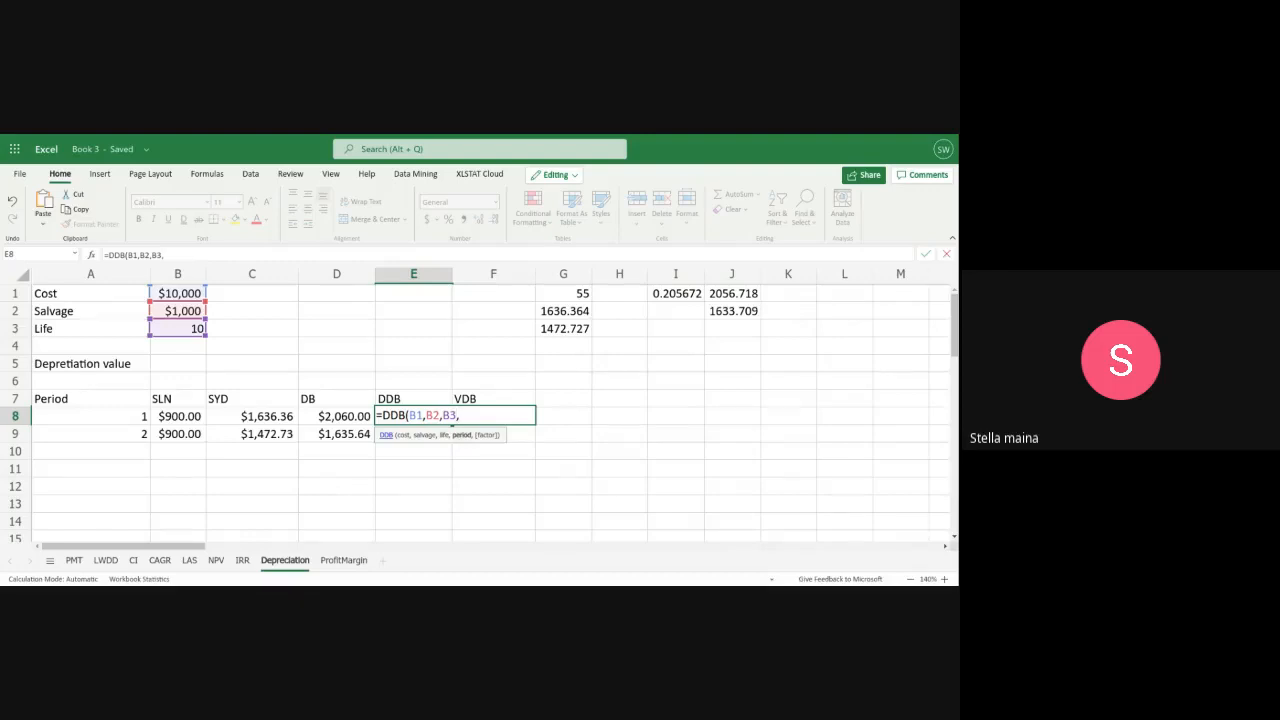
pyautogui.write('A1')
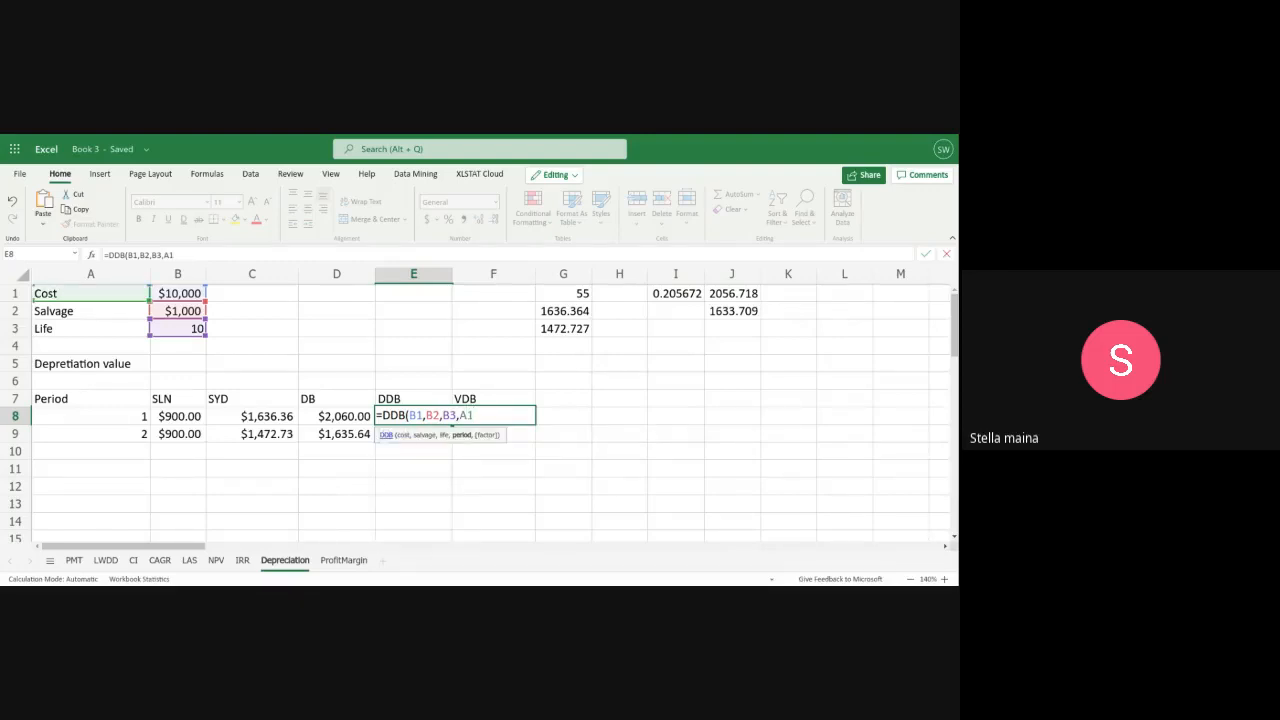
pyautogui.write(')')
pyautogui.press('Return')
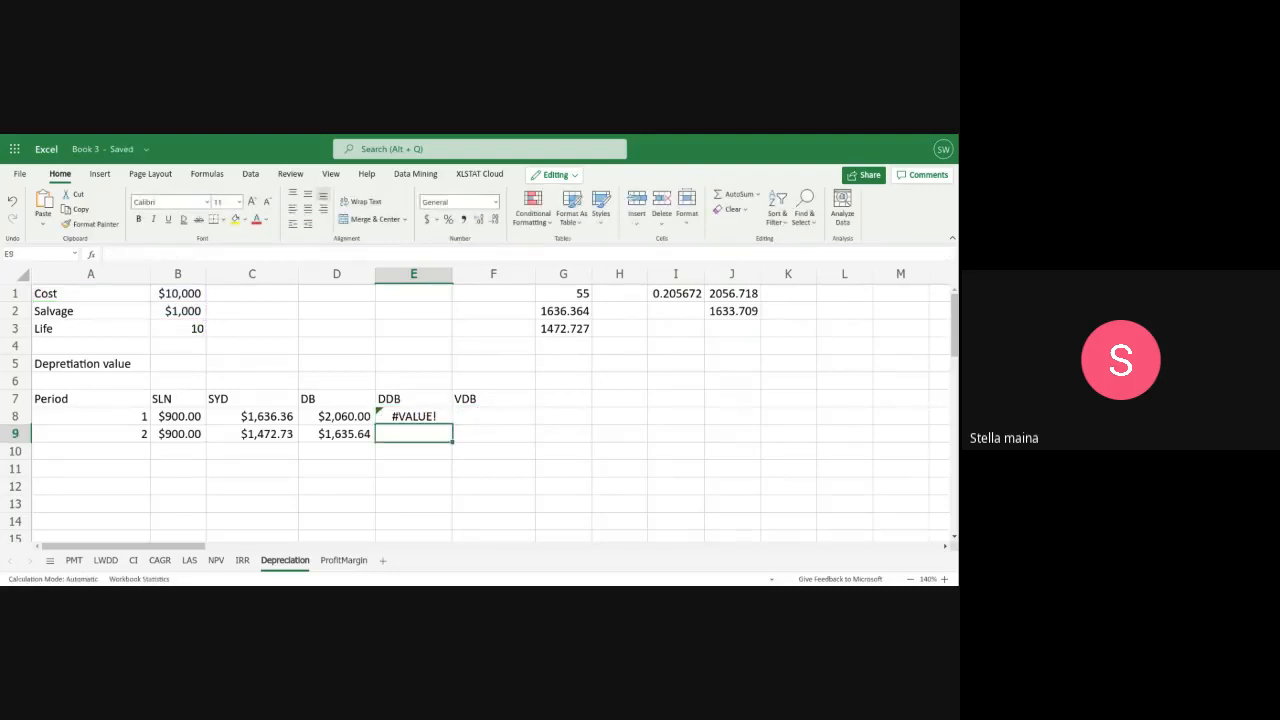
# Correct the period argument of the DDB formula in E8 to A8
pyautogui.click(420, 416)
pyautogui.doubleClick(420, 416)
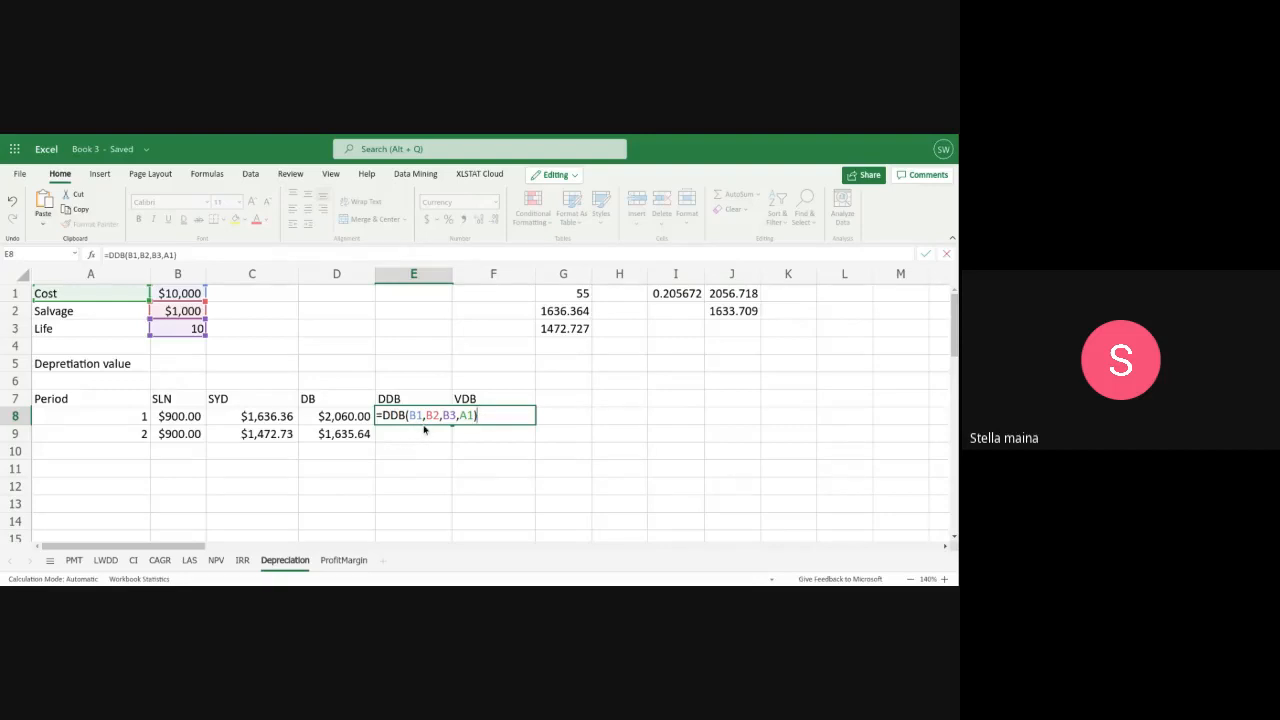
pyautogui.click(474, 415)
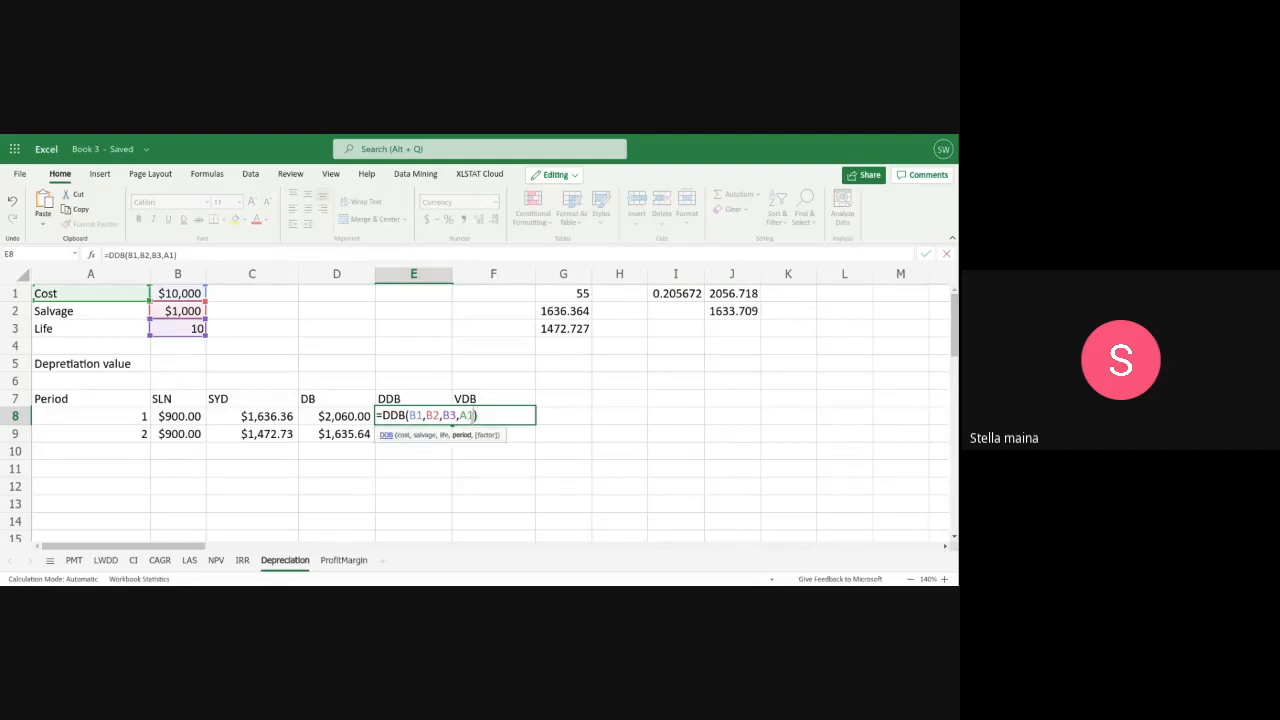
pyautogui.press('BackSpace')
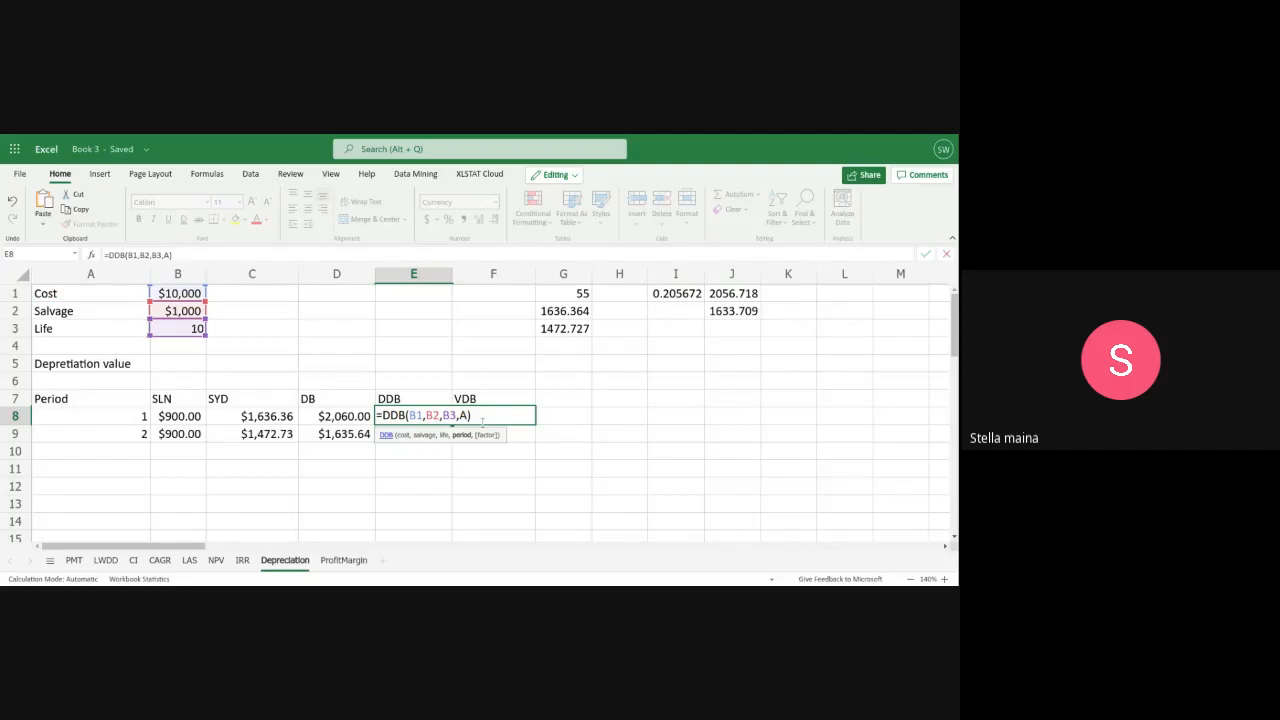
pyautogui.write('8')
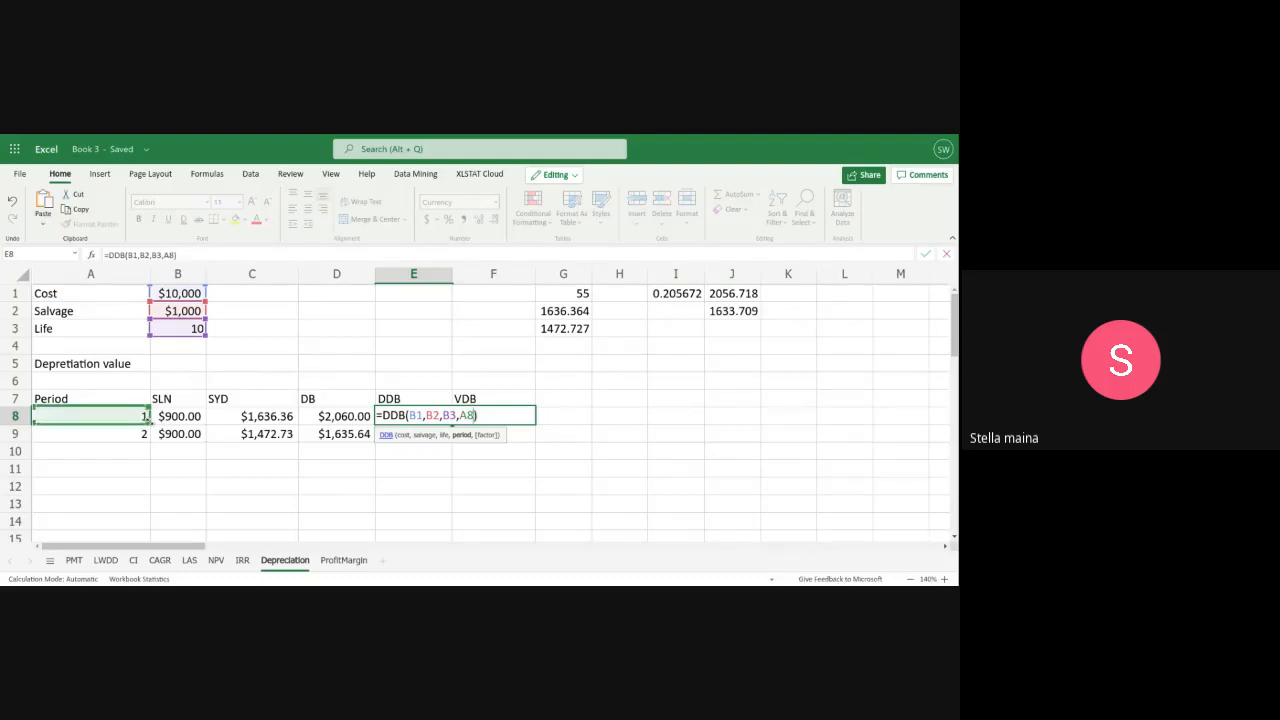
pyautogui.press('Return')
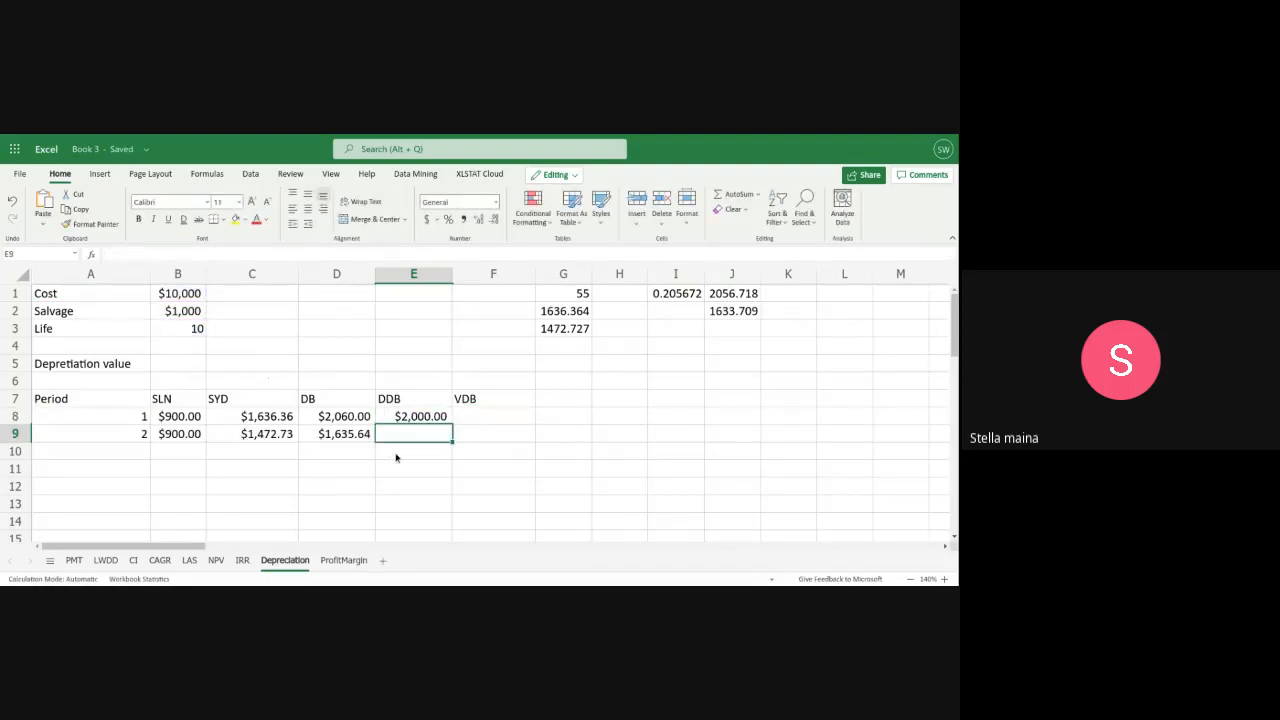
# Calculate the period 2 double-declining balance depreciation in E9 with the formula =DDB(B1,B2,B3,A9)
pyautogui.doubleClick(410, 435)
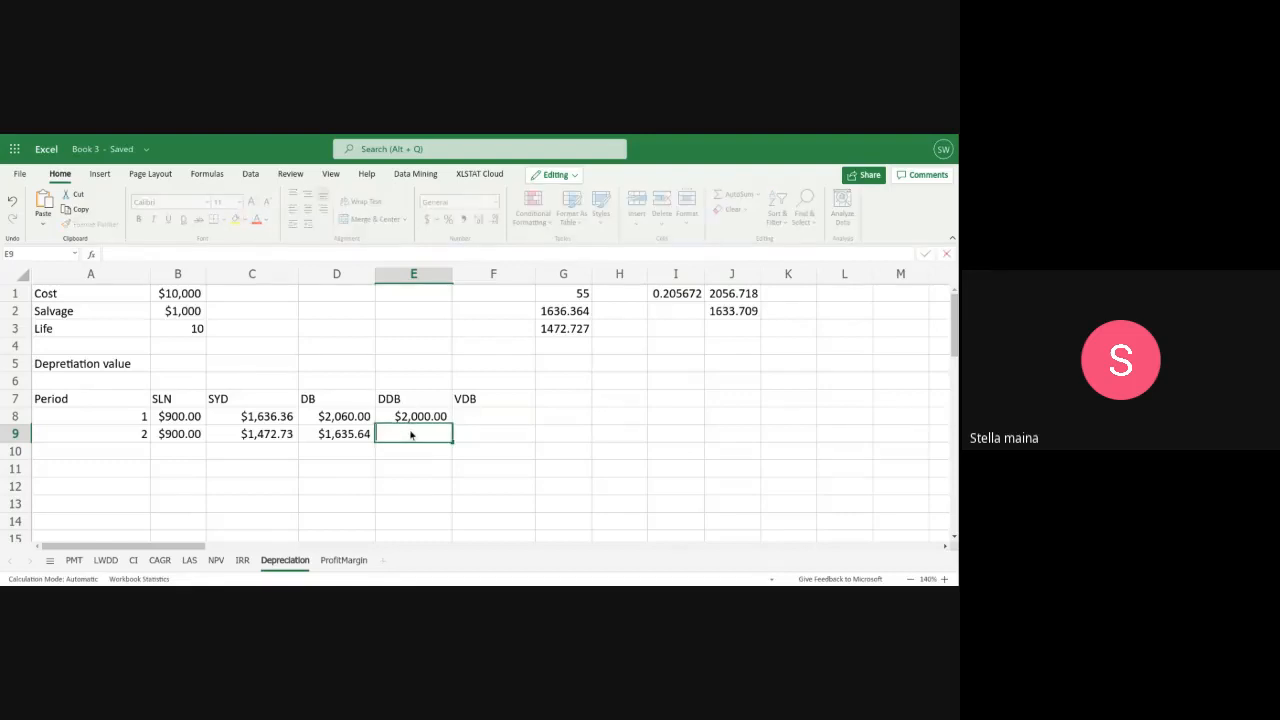
pyautogui.write('=D')
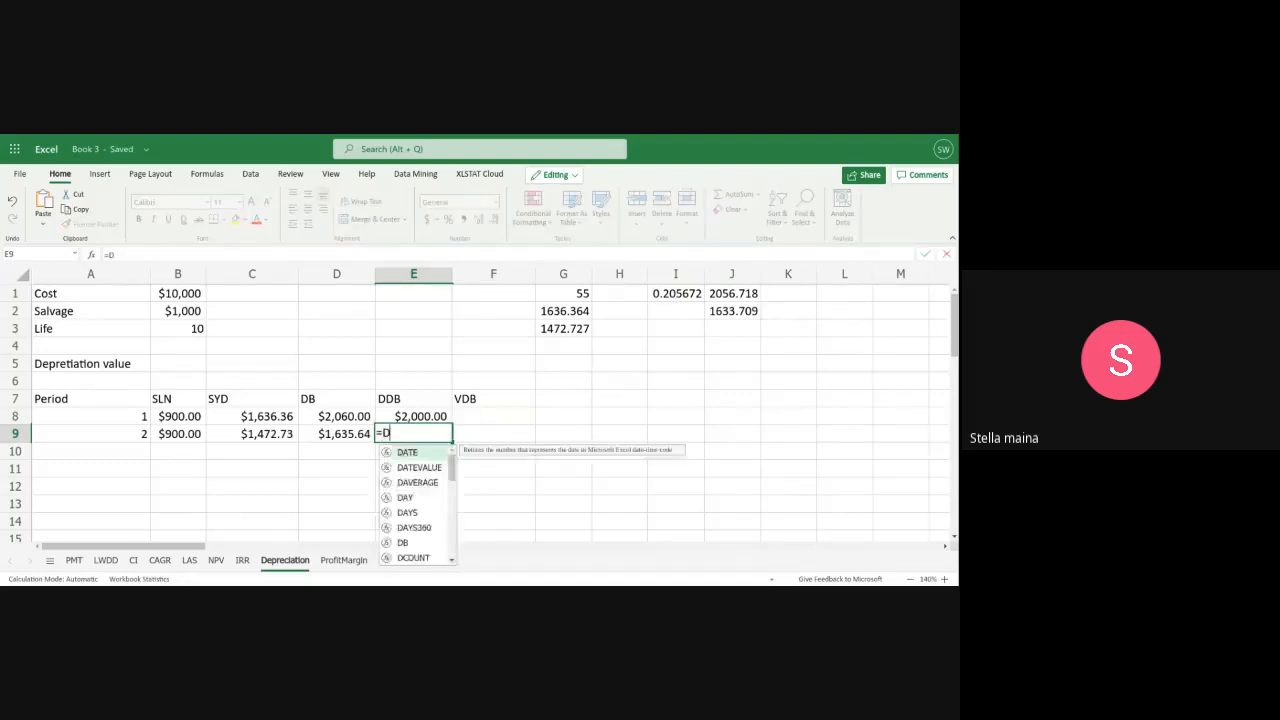
pyautogui.write('DB(')
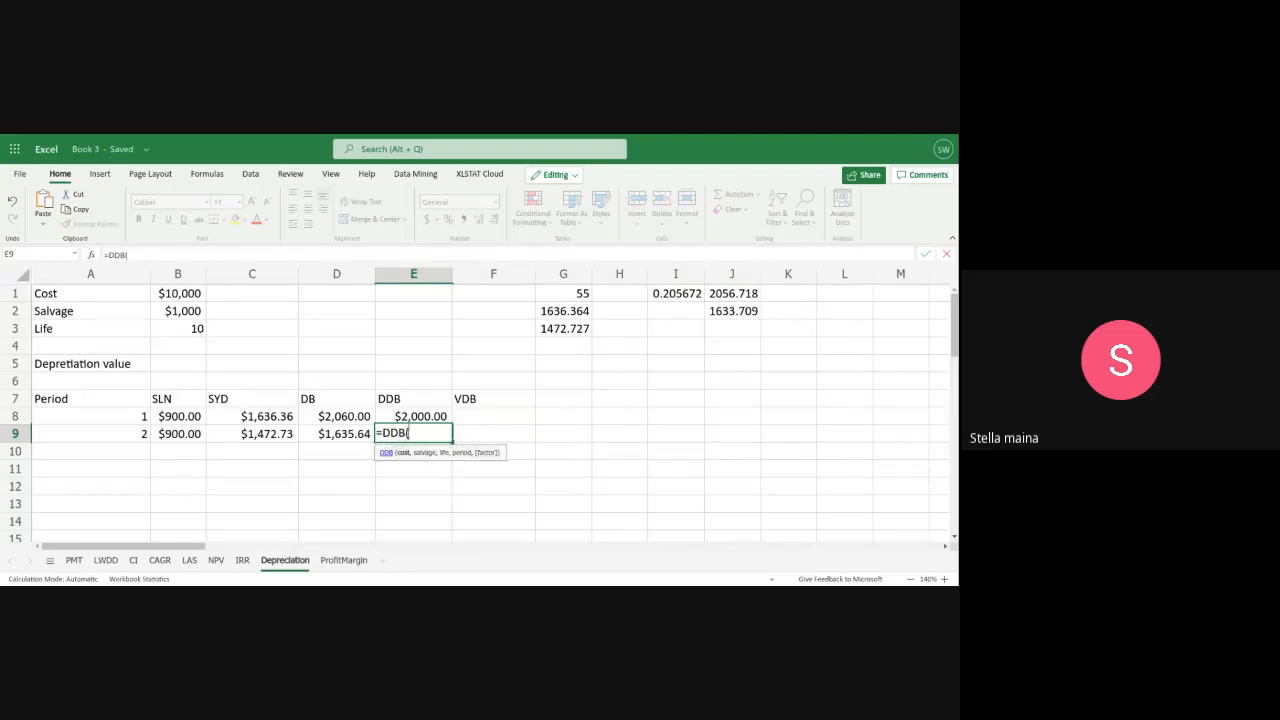
pyautogui.write('B1,B')
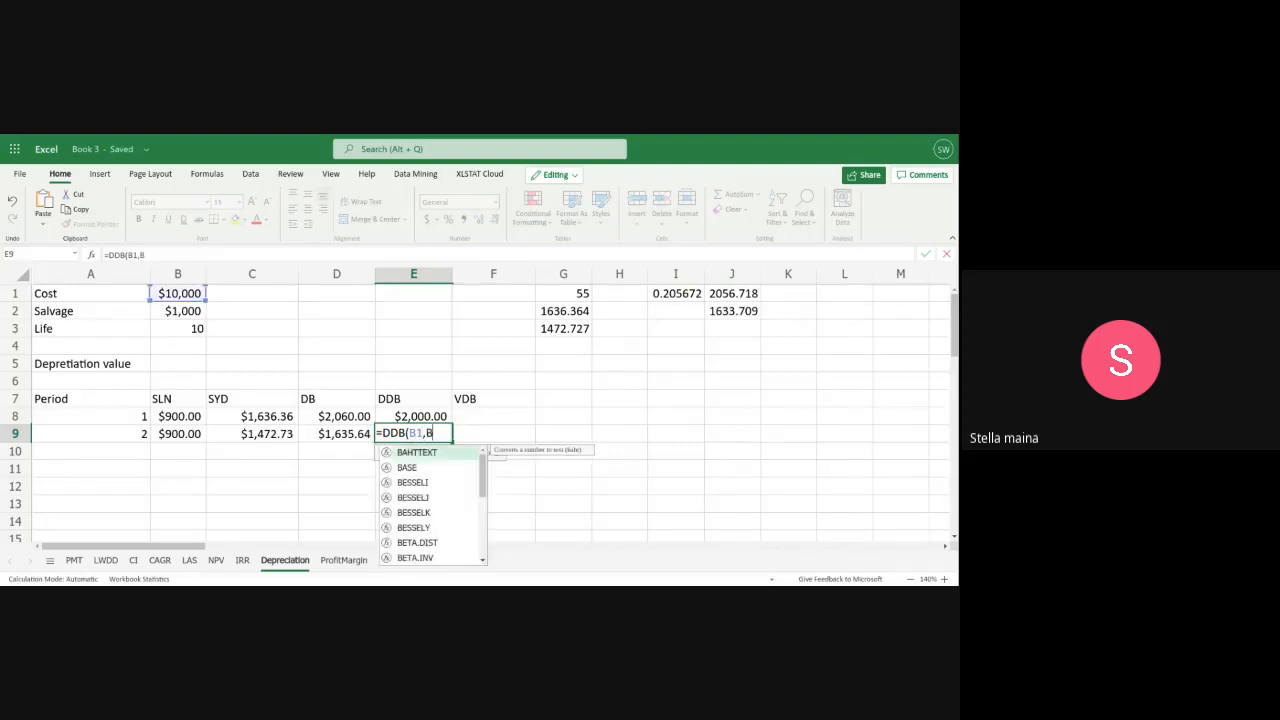
pyautogui.write('2,')
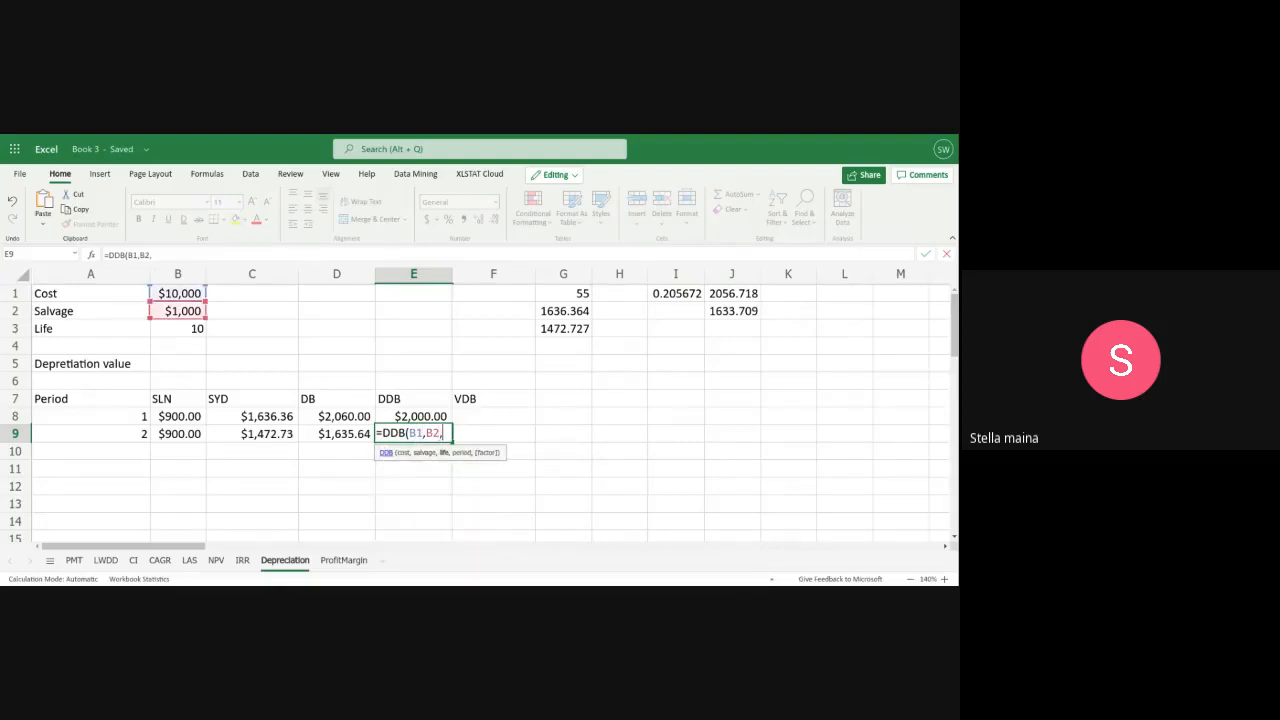
pyautogui.write('B3')
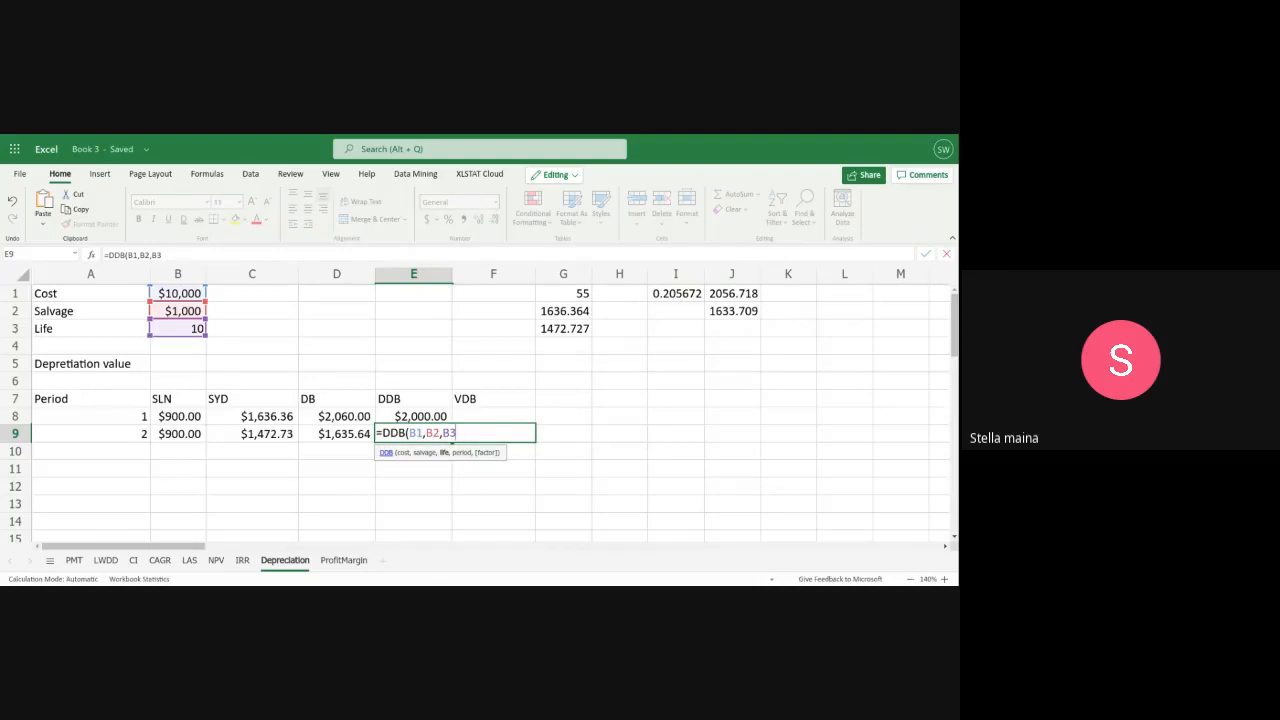
pyautogui.write(',A')
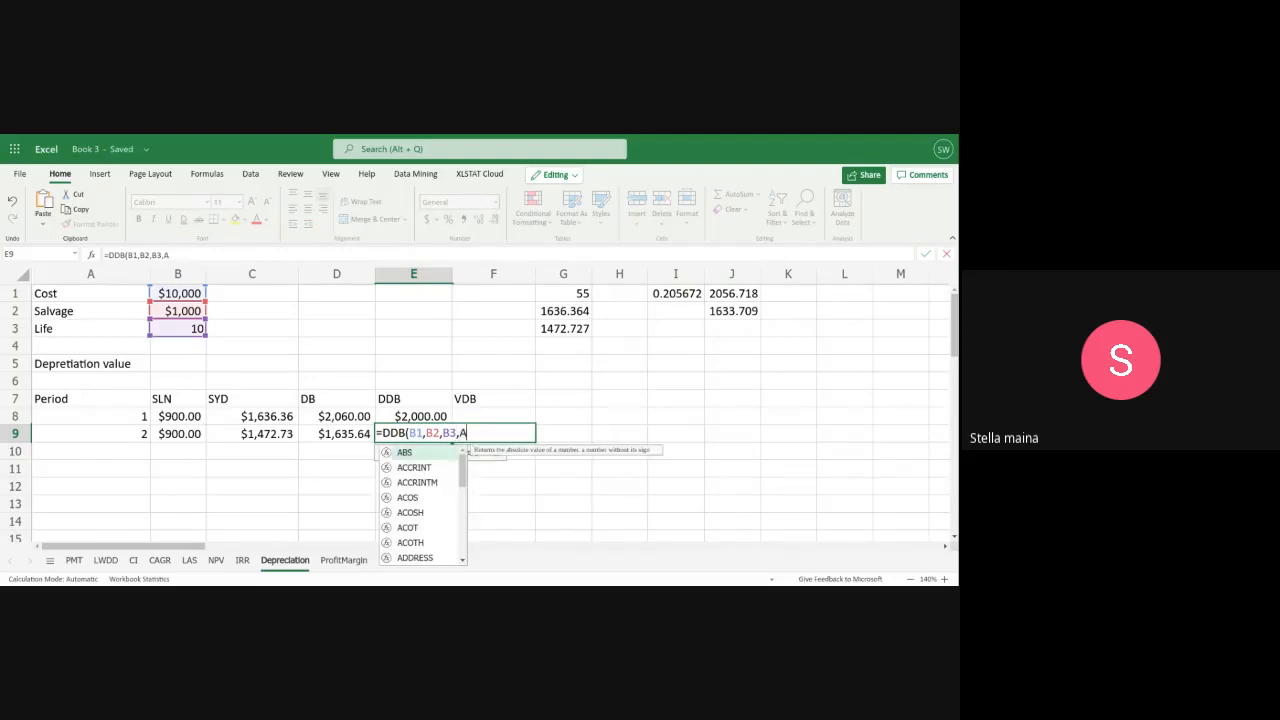
pyautogui.write('9')
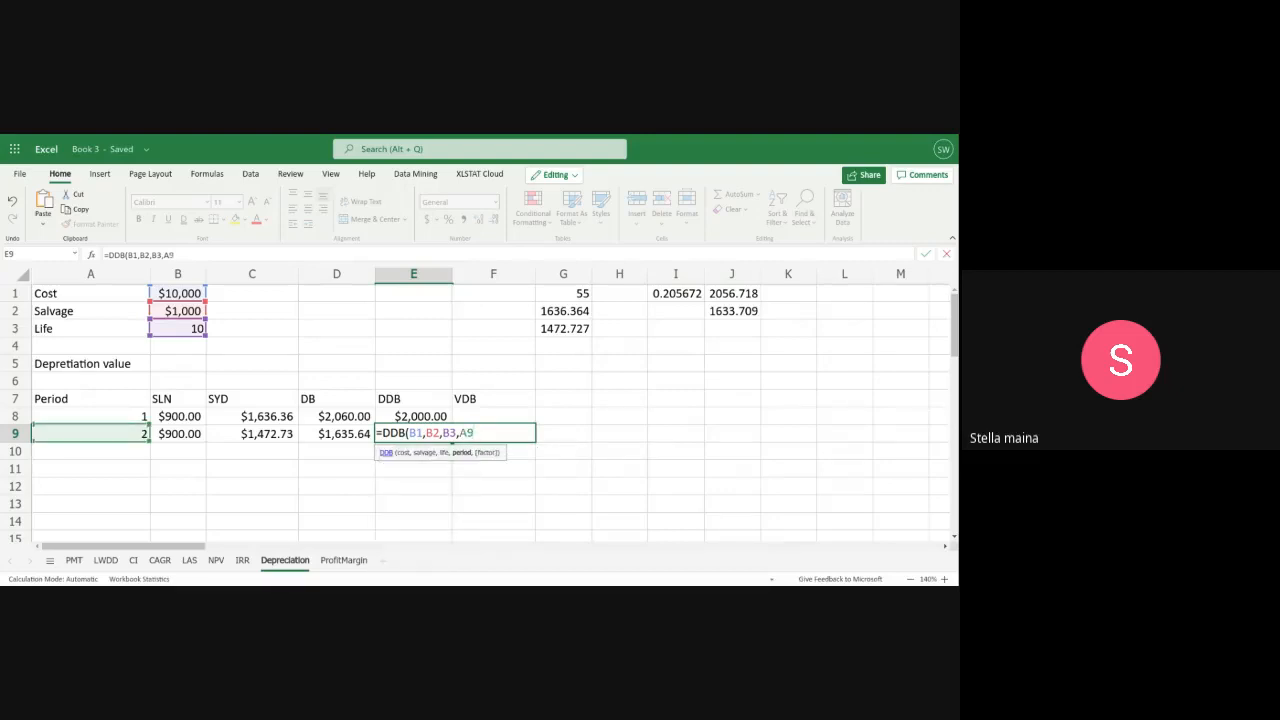
pyautogui.write(')')
pyautogui.press('Return')
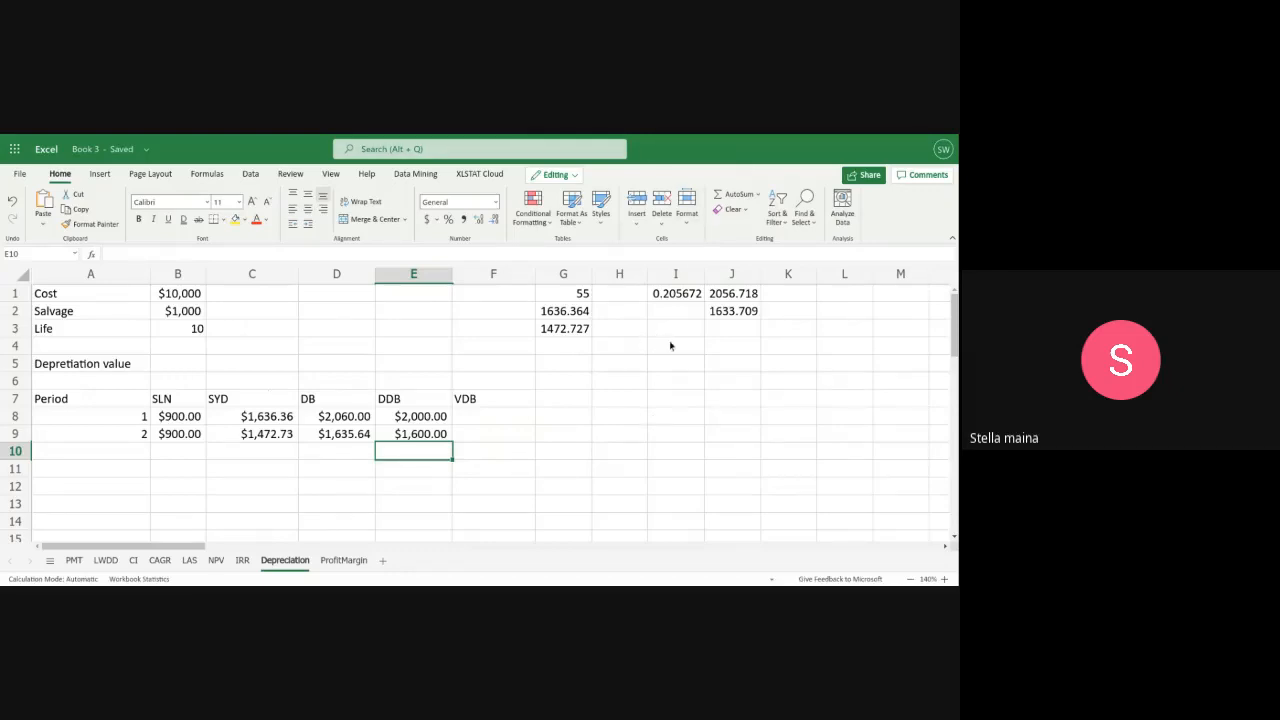
# Try to work out the straight-line rate in L1 by entering 1/10
pyautogui.click(829, 299)
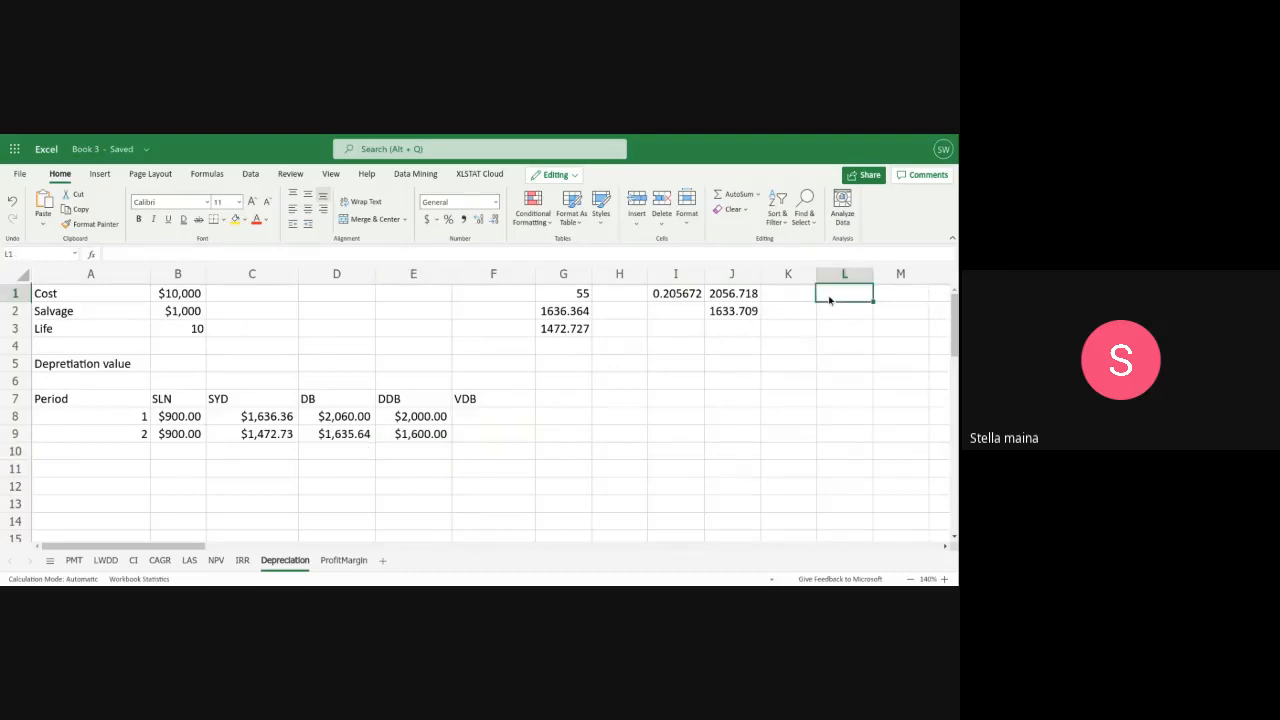
pyautogui.write('1/10')
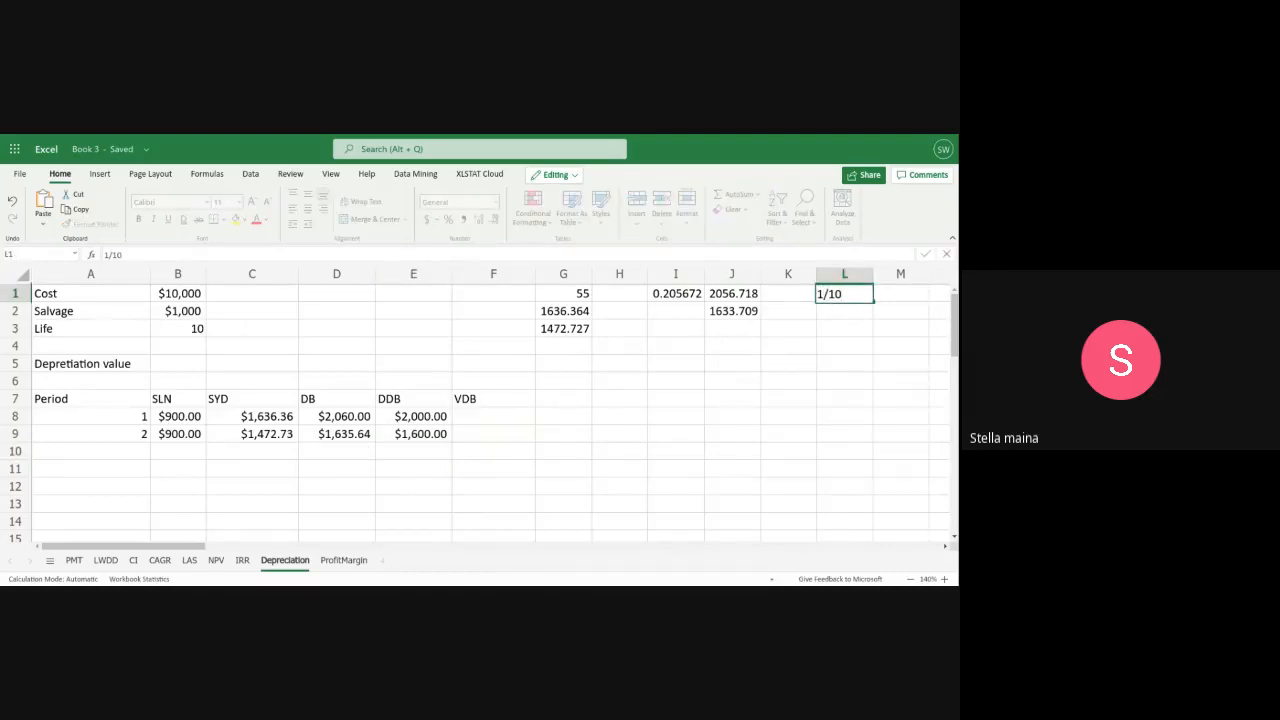
pyautogui.press('Return')
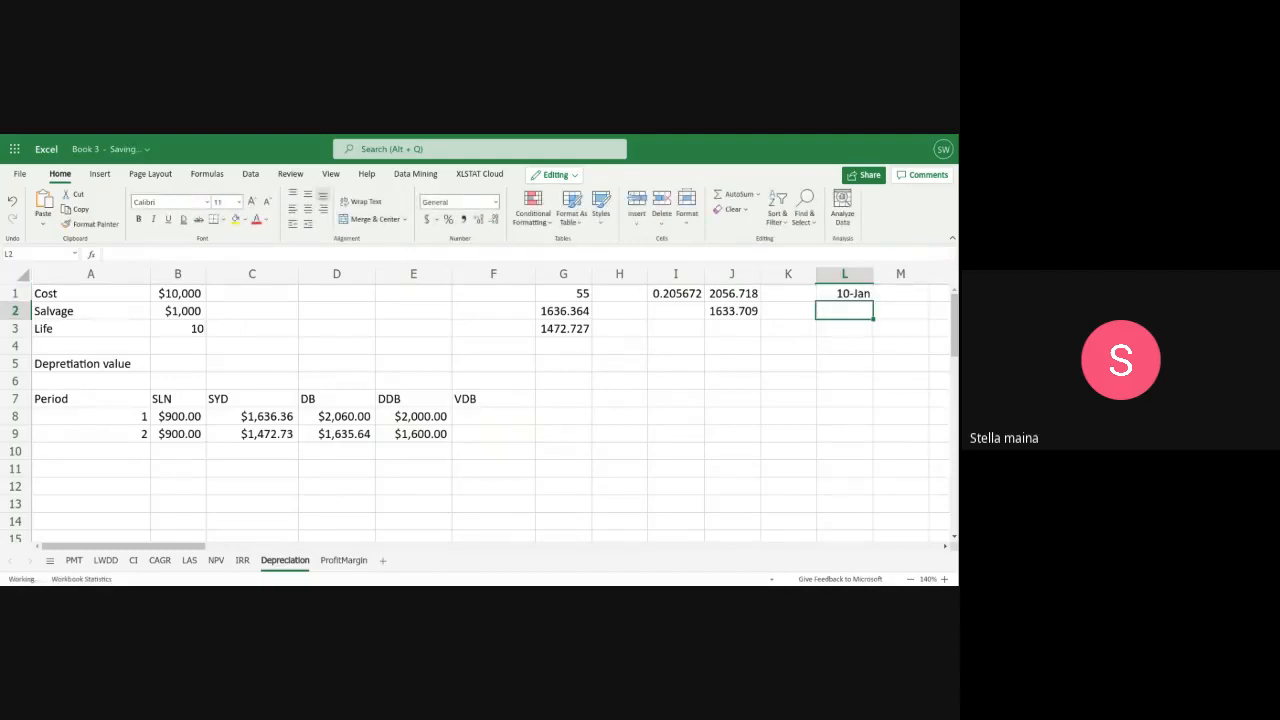
# Replace the entry in L1 with the formula =1/10 for the straight-line rate
pyautogui.doubleClick(849, 293)
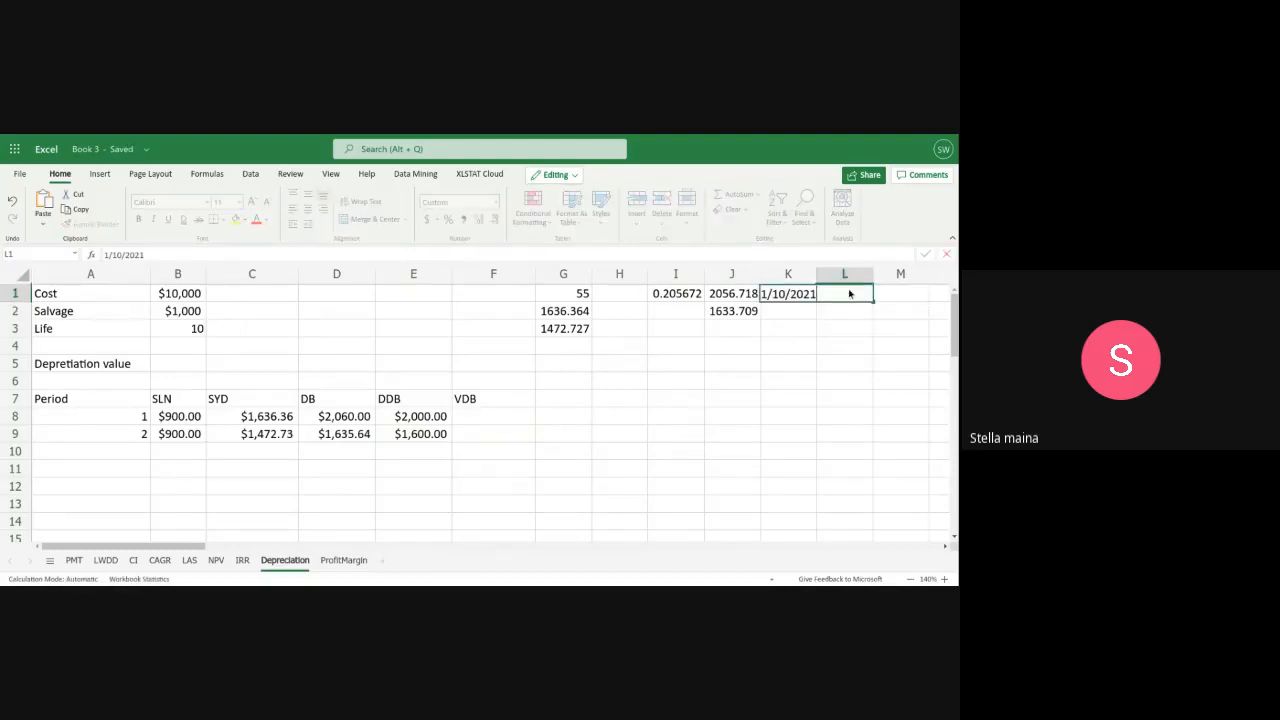
pyautogui.press('BackSpace')
pyautogui.press('BackSpace')
pyautogui.press('BackSpace')
pyautogui.press('BackSpace')
pyautogui.press('BackSpace')
pyautogui.press('BackSpace')
pyautogui.press('BackSpace')
pyautogui.press('BackSpace')
pyautogui.press('BackSpace')
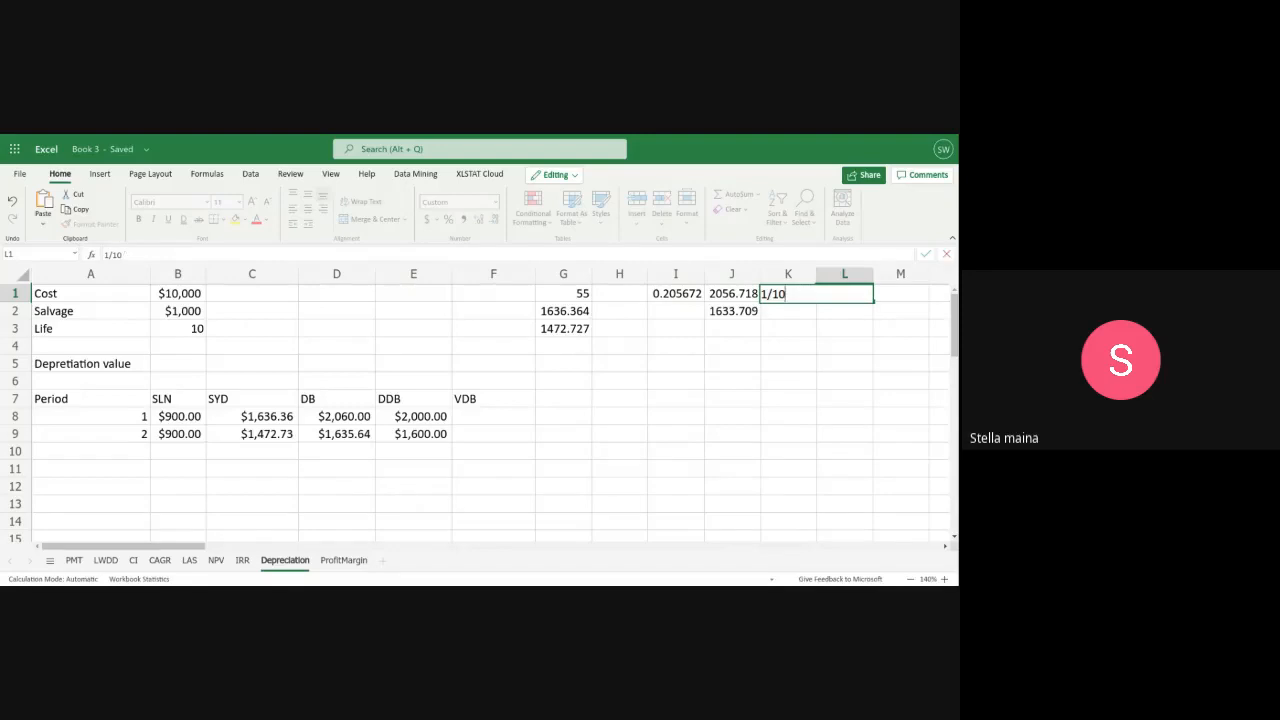
pyautogui.write('=1/10')
pyautogui.press('Return')
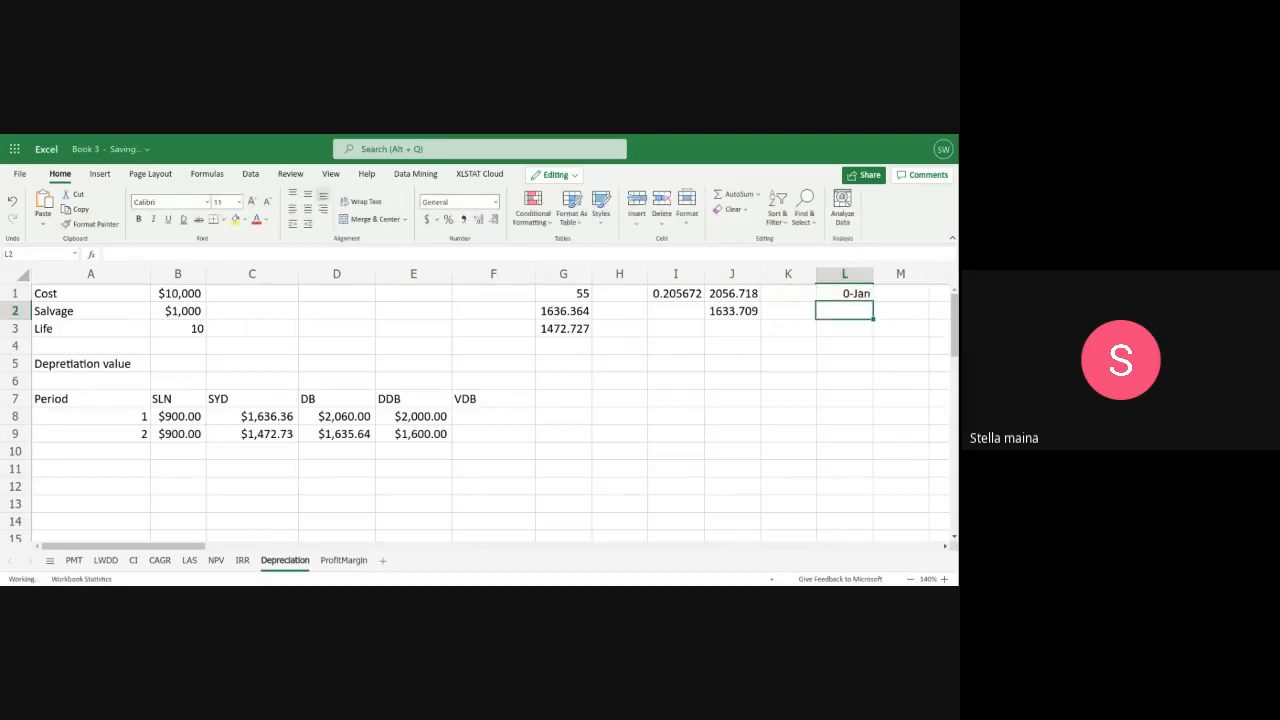
# Rewrite the straight-line rate formula in L1 with parentheses as =(1/10)
pyautogui.click(862, 294)
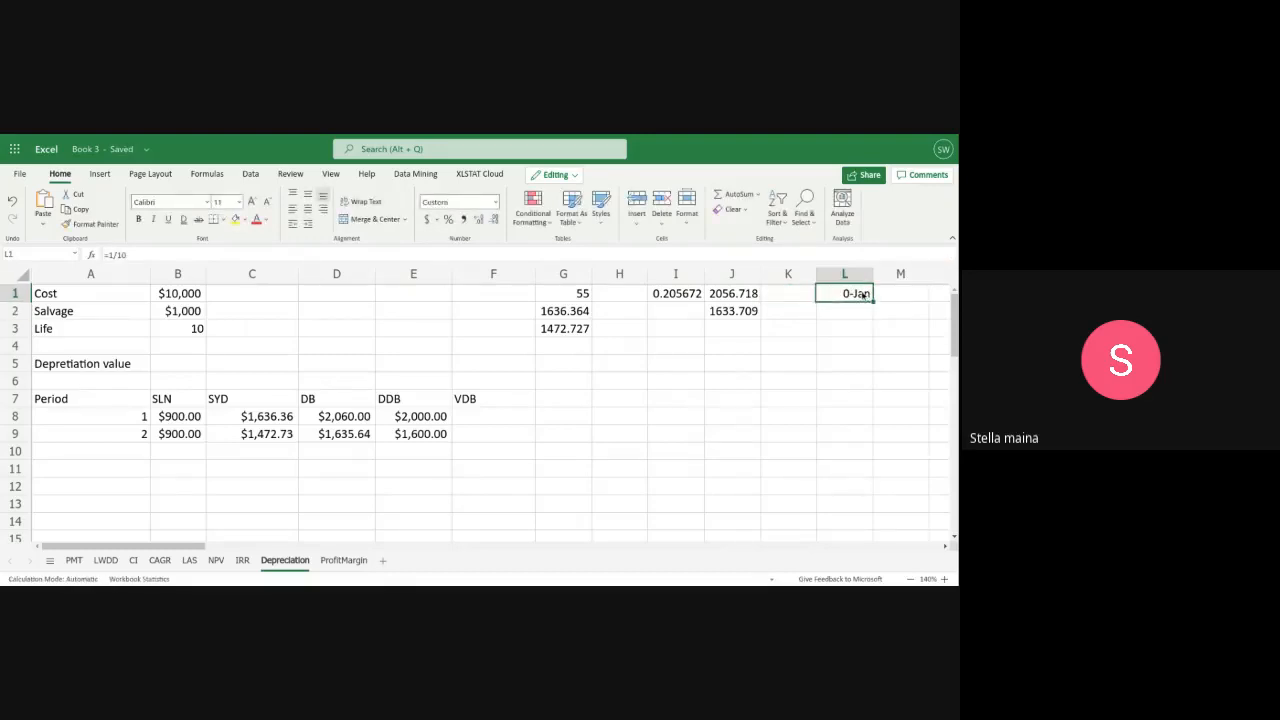
pyautogui.doubleClick(862, 294)
pyautogui.press('BackSpace')
pyautogui.press('BackSpace')
pyautogui.press('BackSpace')
pyautogui.press('BackSpace')
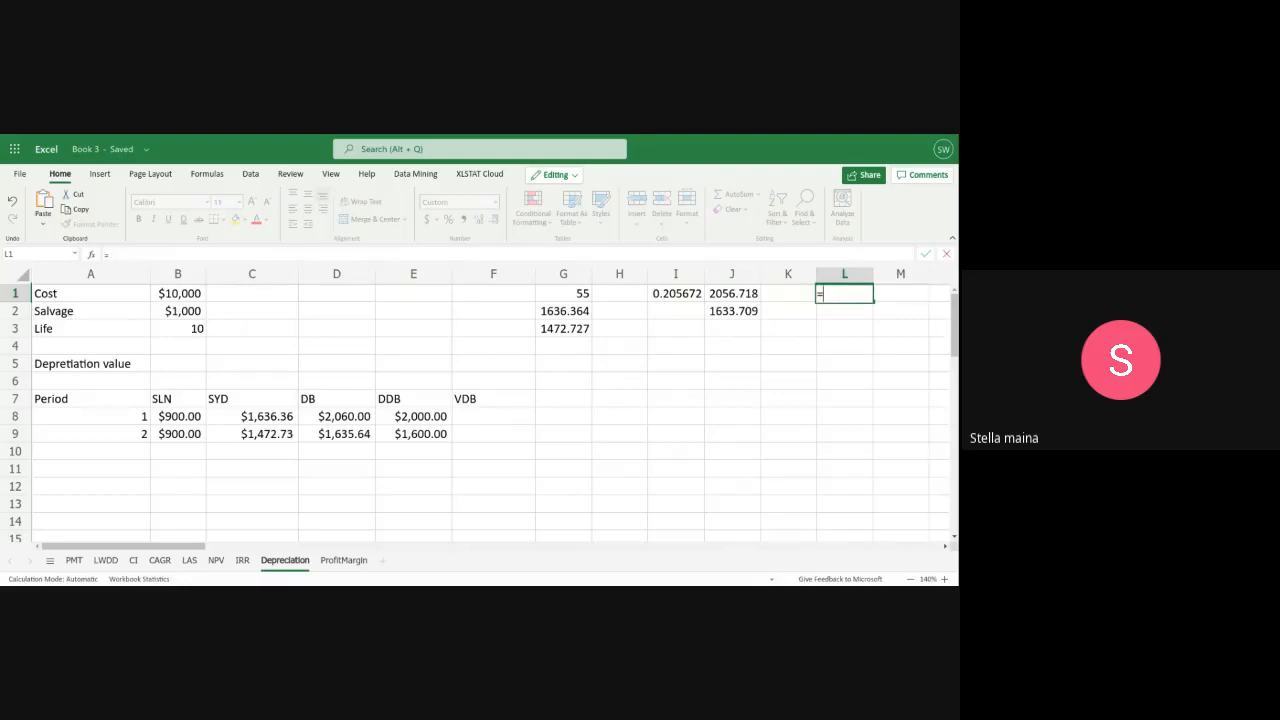
pyautogui.write('(1/10)')
pyautogui.press('Return')
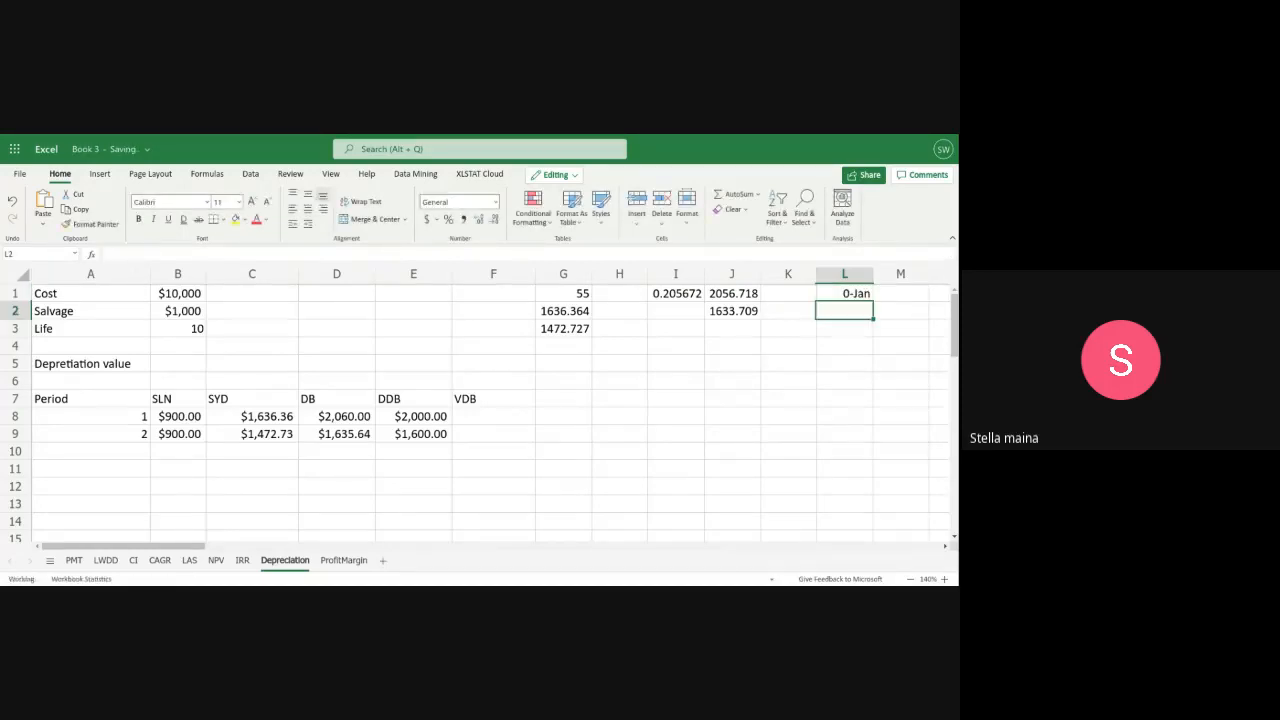
# Change the check formula in L1 to =(0.1)*2 to double the straight-line rate
pyautogui.click(834, 288)
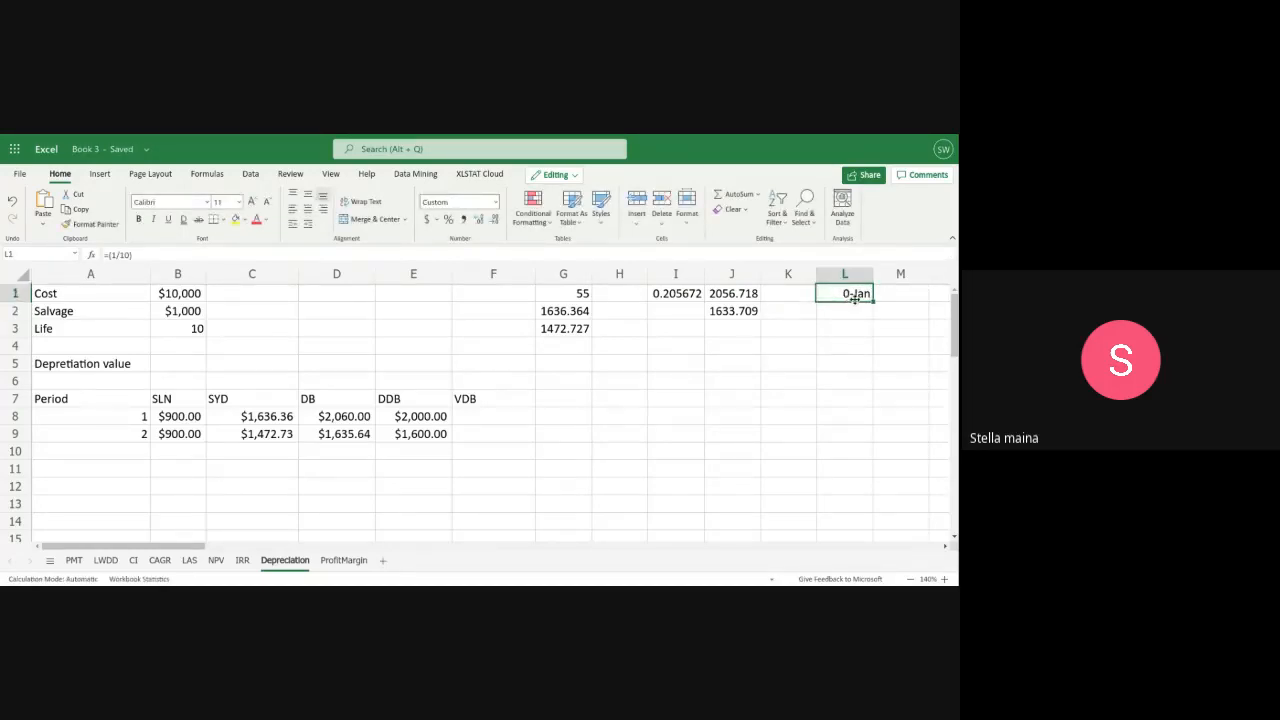
pyautogui.doubleClick(855, 299)
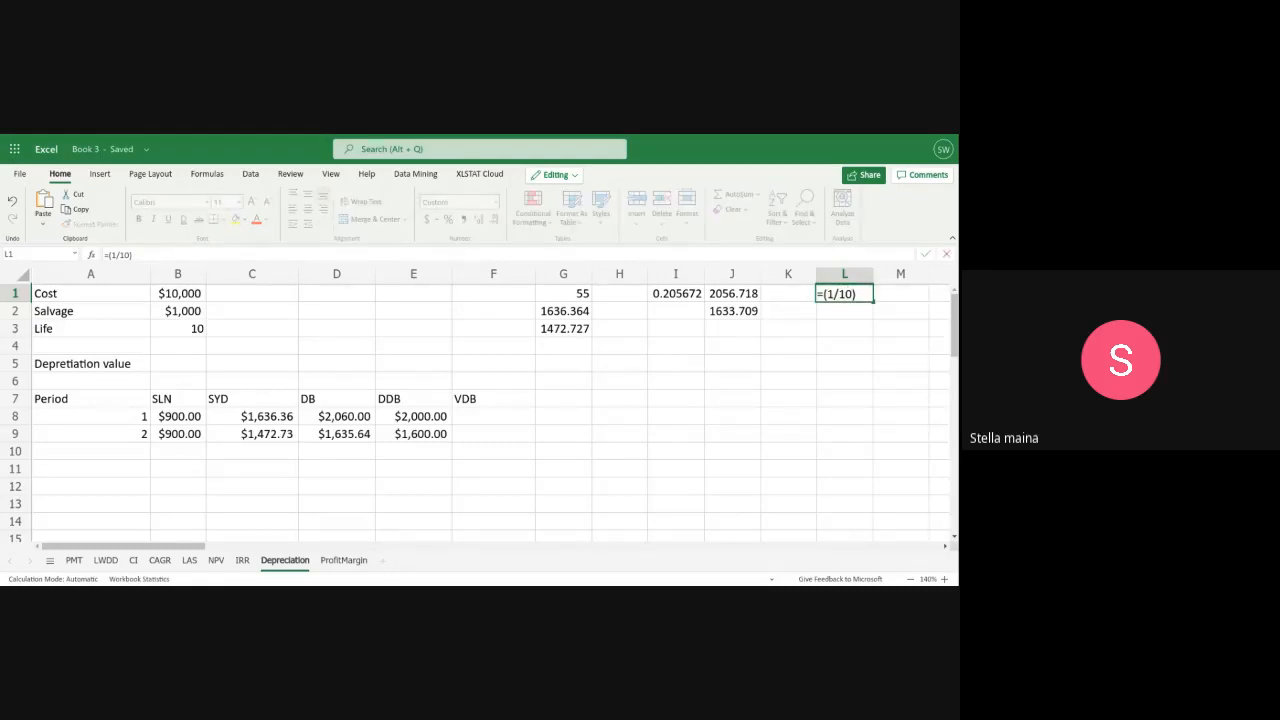
pyautogui.press('BackSpace')
pyautogui.press('BackSpace')
pyautogui.press('BackSpace')
pyautogui.write('.1')
pyautogui.press('BackSpace')
pyautogui.press('BackSpace')
pyautogui.write('*2')
pyautogui.press('Return')
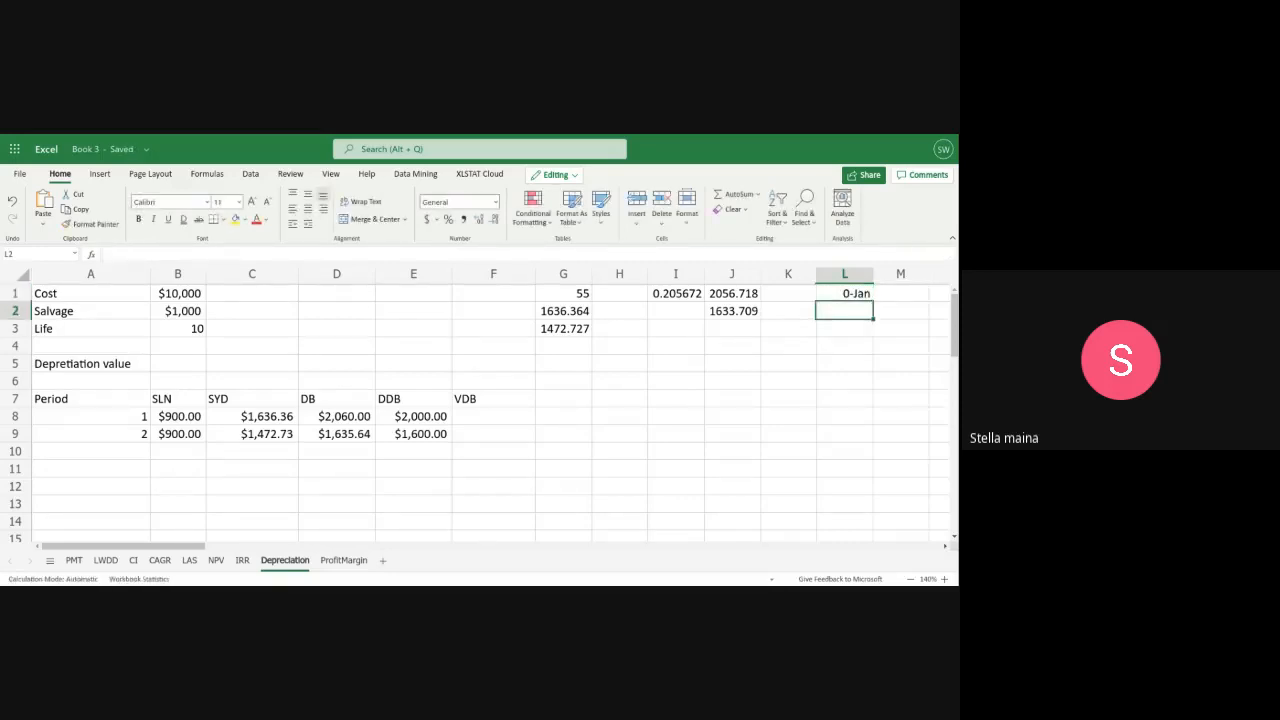
# Rewrite the check formula in L1 as =(0.2 *10000) to apply the doubled rate to the cost
pyautogui.click(840, 296)
pyautogui.doubleClick(840, 296)
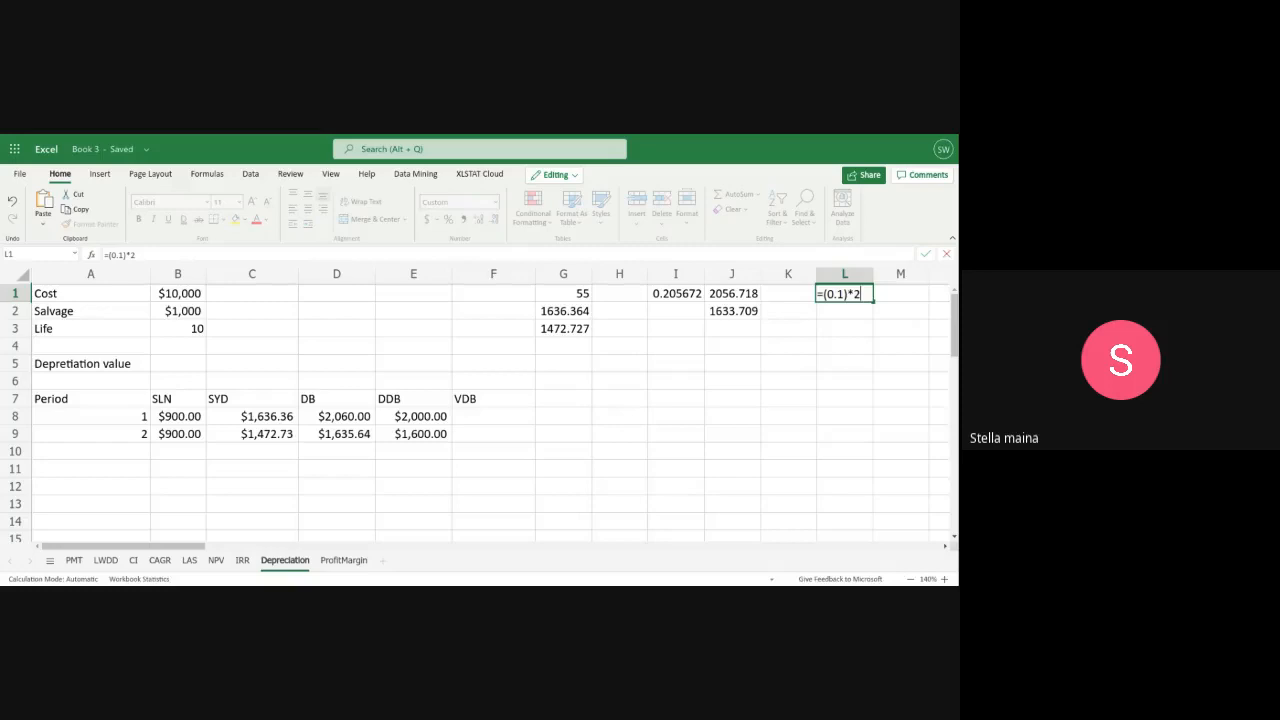
pyautogui.press('BackSpace')
pyautogui.press('BackSpace')
pyautogui.press('BackSpace')
pyautogui.write('2 *10000')
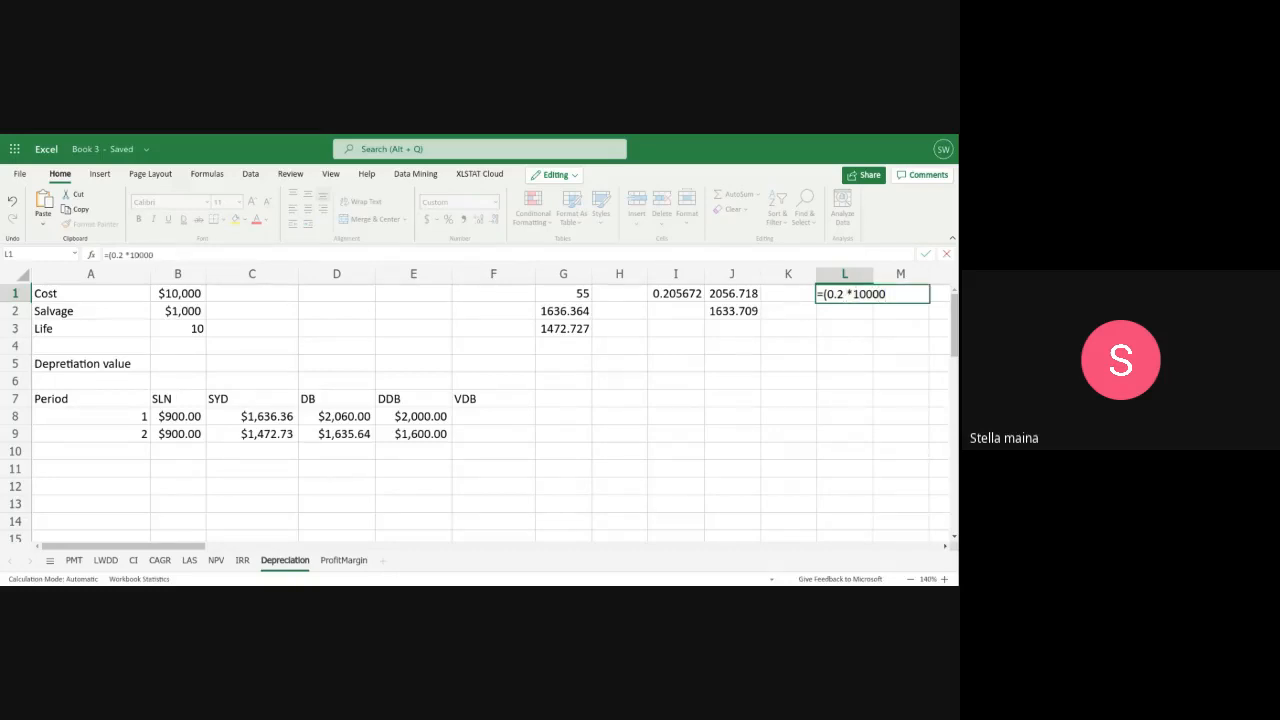
pyautogui.write(')')
pyautogui.press('Return')
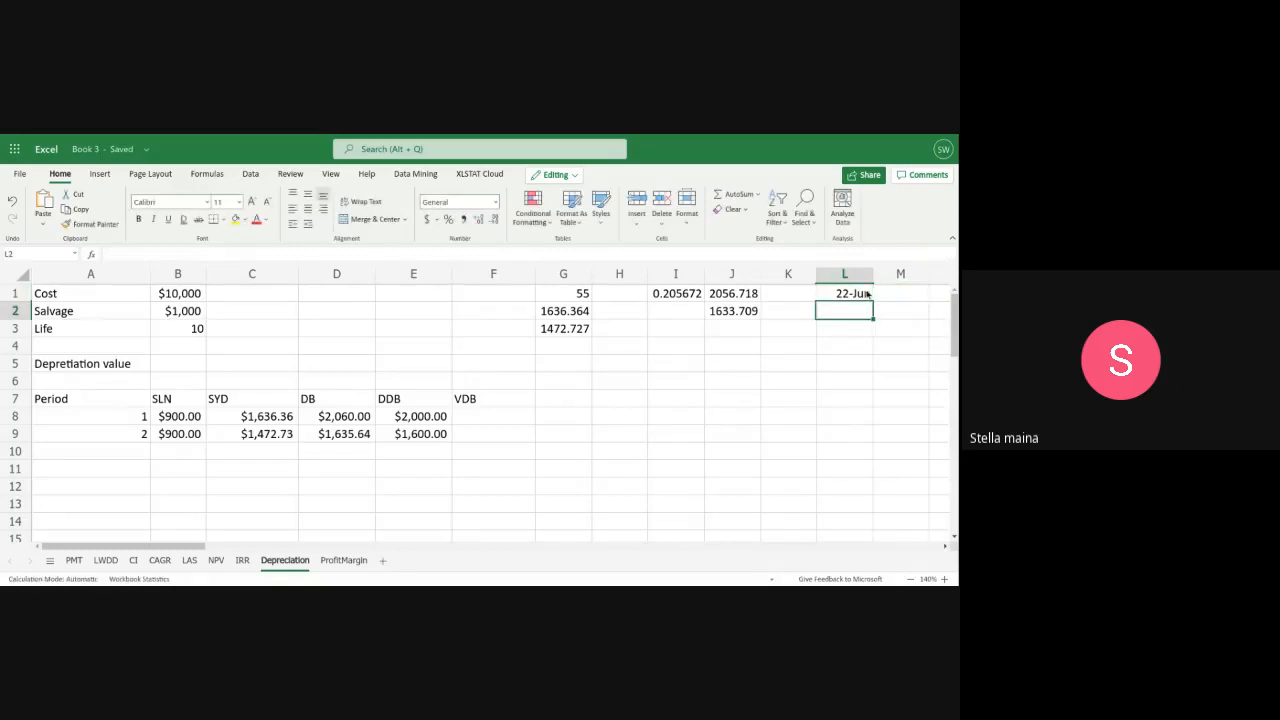
# Clear the check formula from L1 and review the double-declining balance formulas in E8 and E9
pyautogui.doubleClick(843, 292)
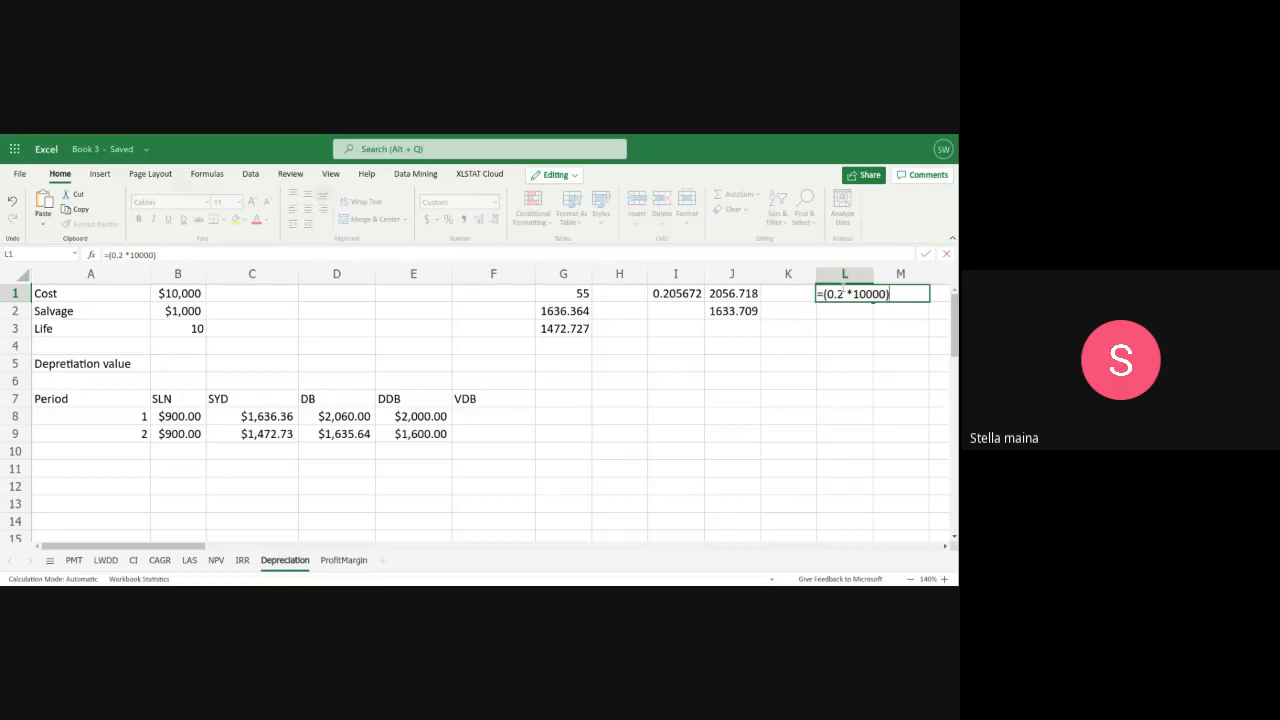
pyautogui.press('BackSpace')
pyautogui.press('BackSpace')
pyautogui.press('BackSpace')
pyautogui.press('BackSpace')
pyautogui.press('BackSpace')
pyautogui.press('BackSpace')
pyautogui.press('BackSpace')
pyautogui.press('BackSpace')
pyautogui.press('BackSpace')
pyautogui.press('BackSpace')
pyautogui.press('BackSpace')
pyautogui.press('BackSpace')
pyautogui.press('BackSpace')
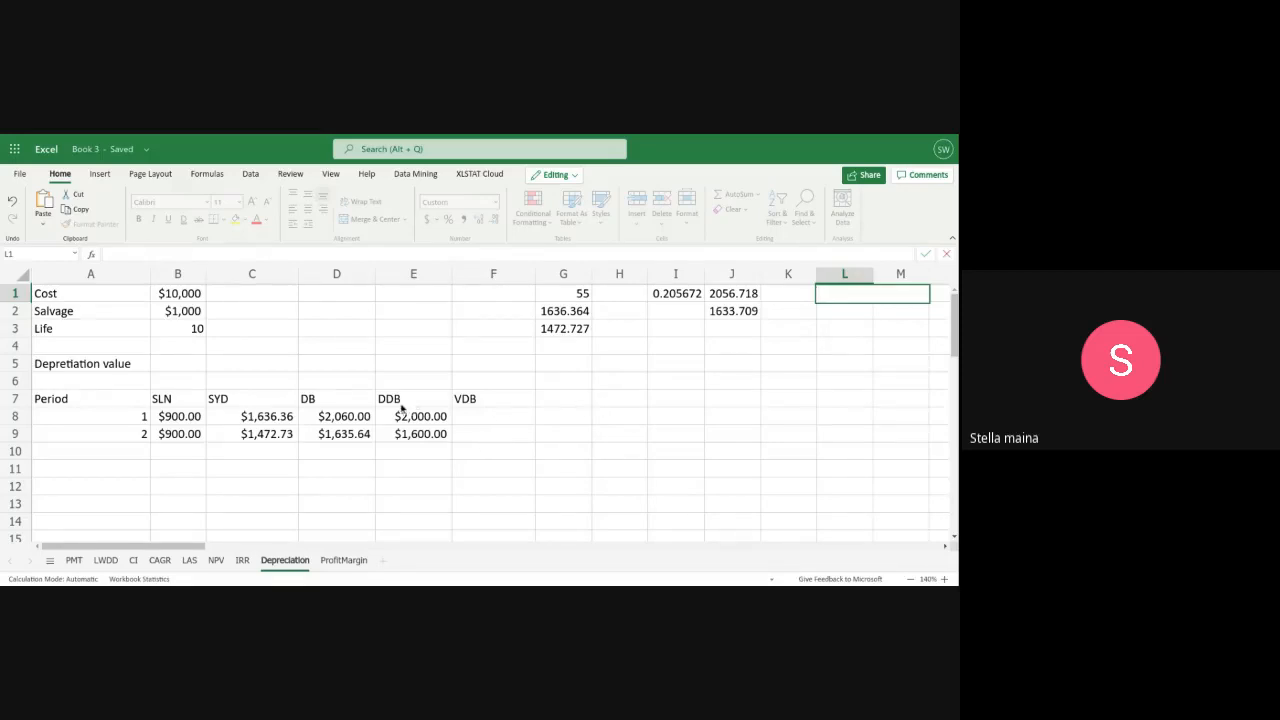
pyautogui.click(185, 293)
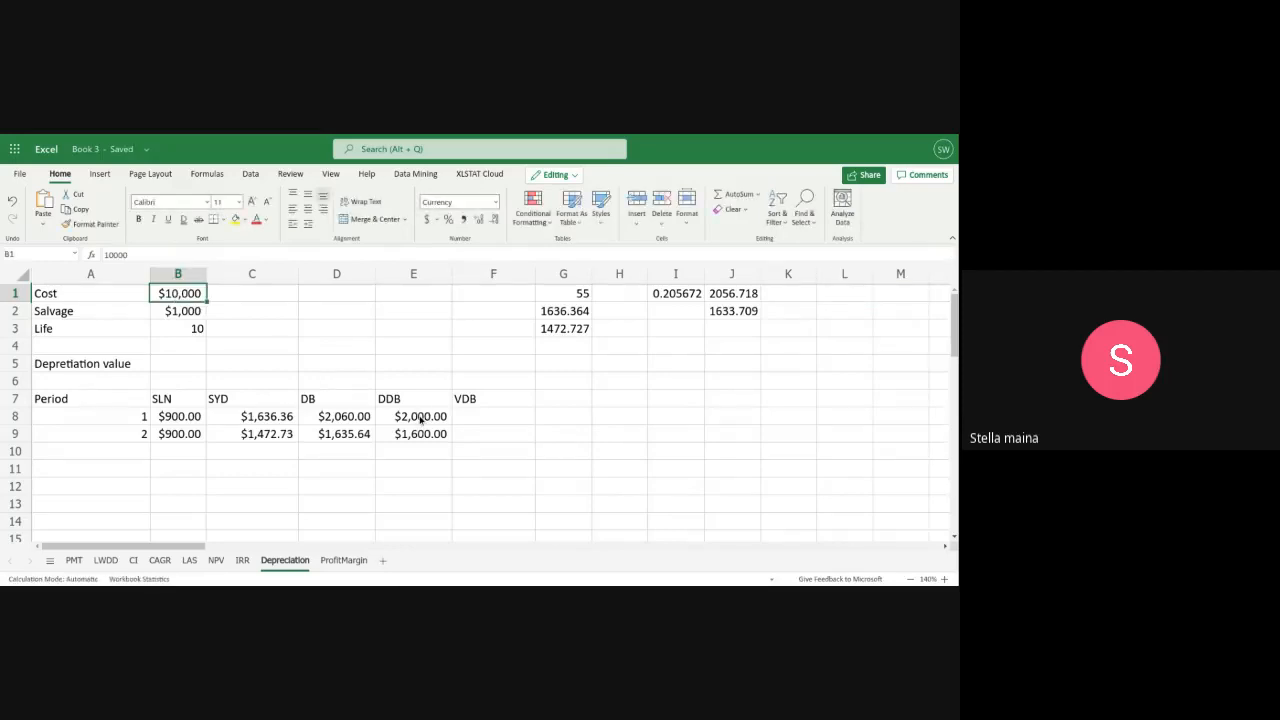
pyautogui.click(420, 420)
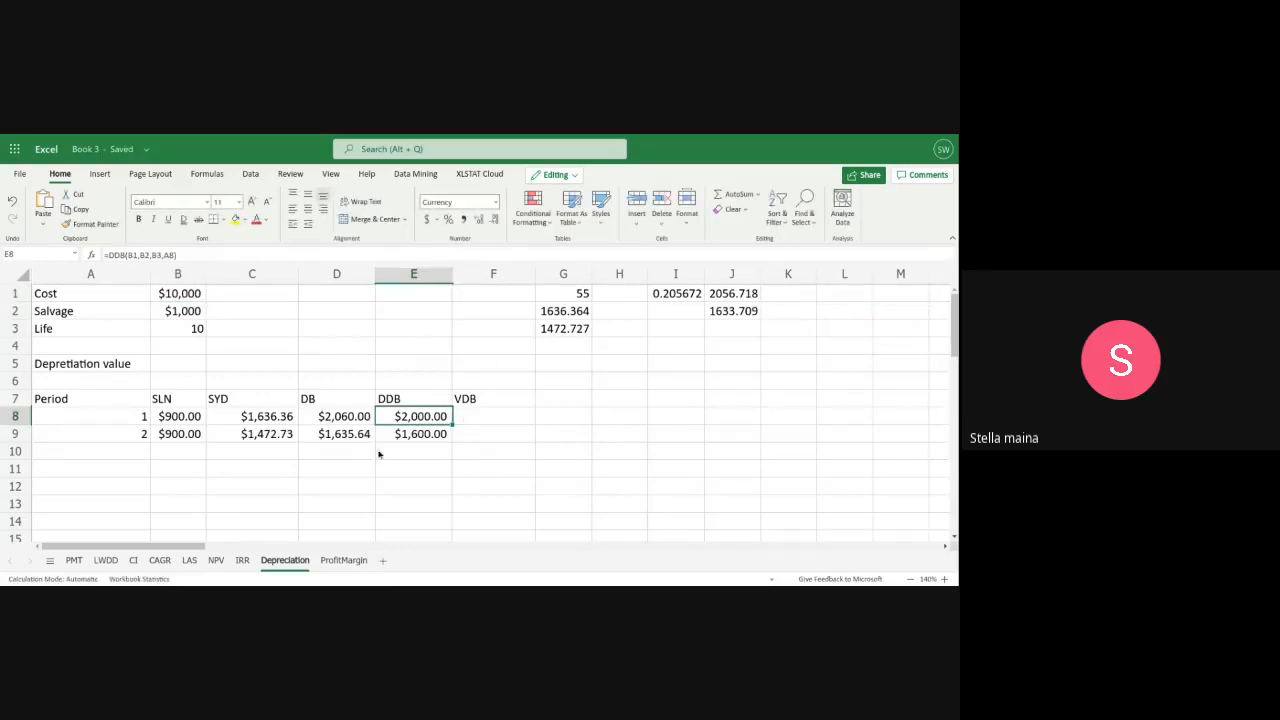
pyautogui.click(436, 432)
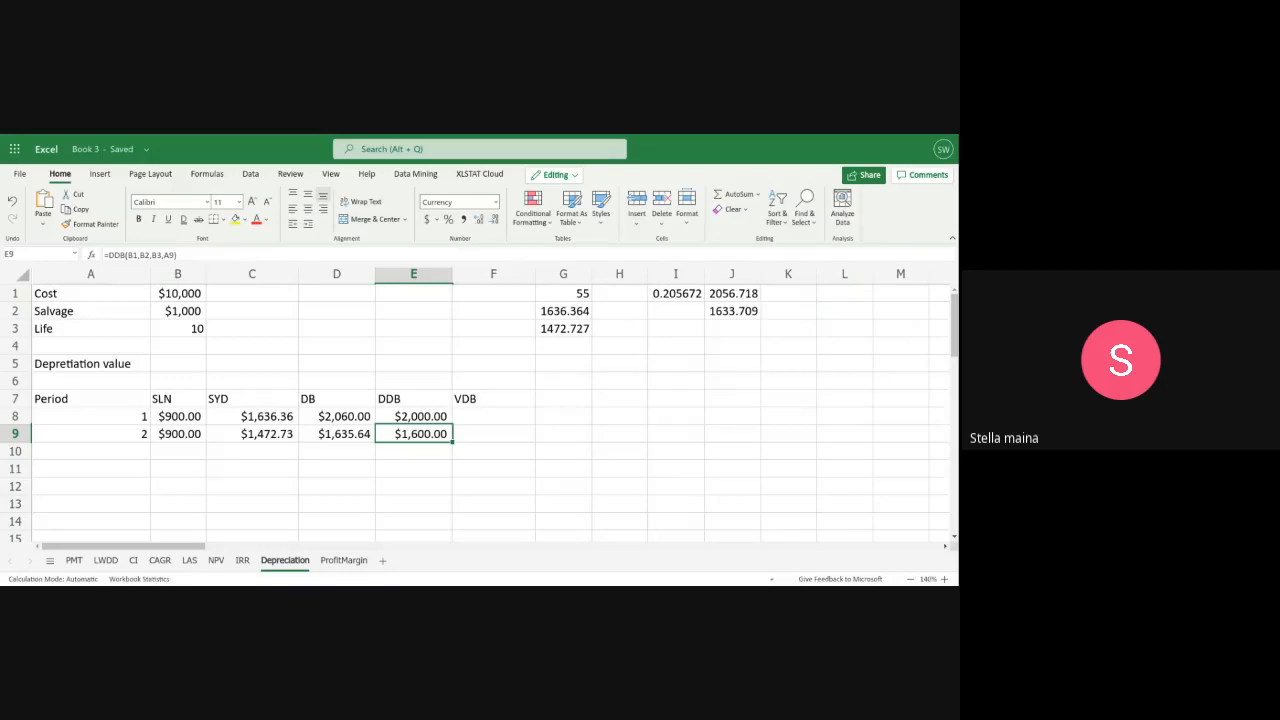
# Calculate the period 1 variable declining balance depreciation in F8 with the formula =VDB(B1,B2,B3,A8-1,A8)
pyautogui.click(492, 398)
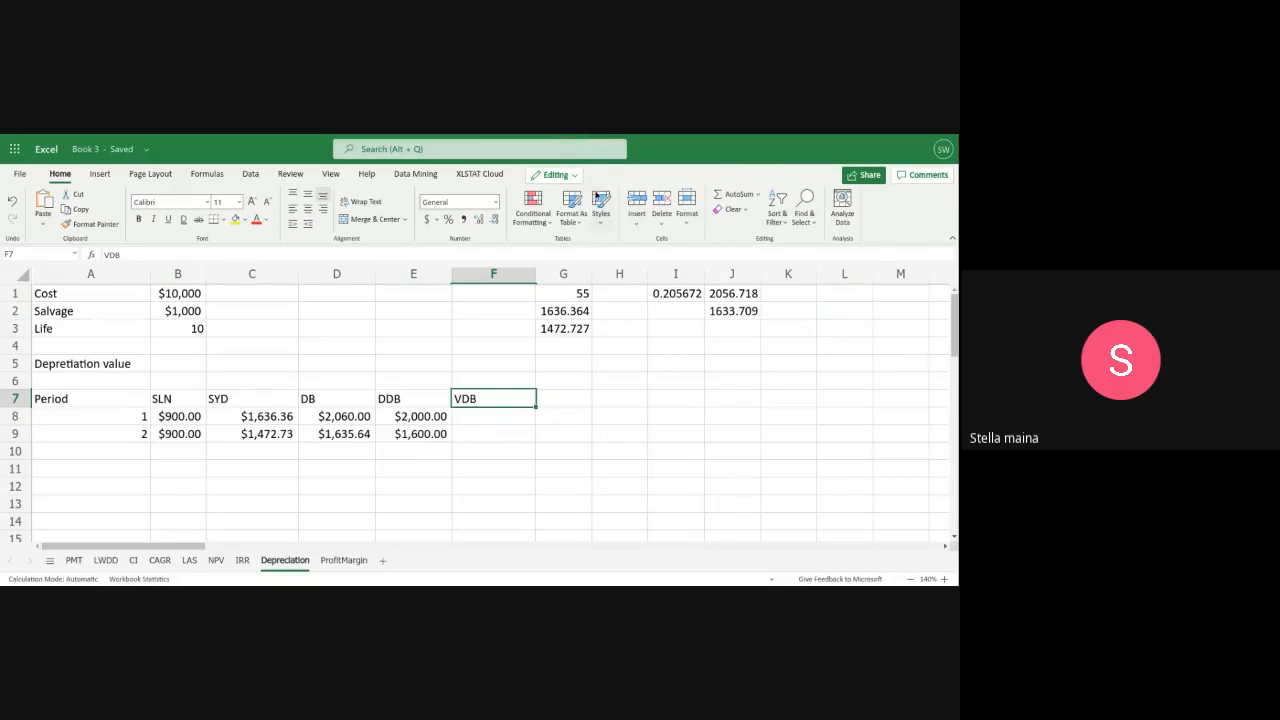
pyautogui.click(466, 419)
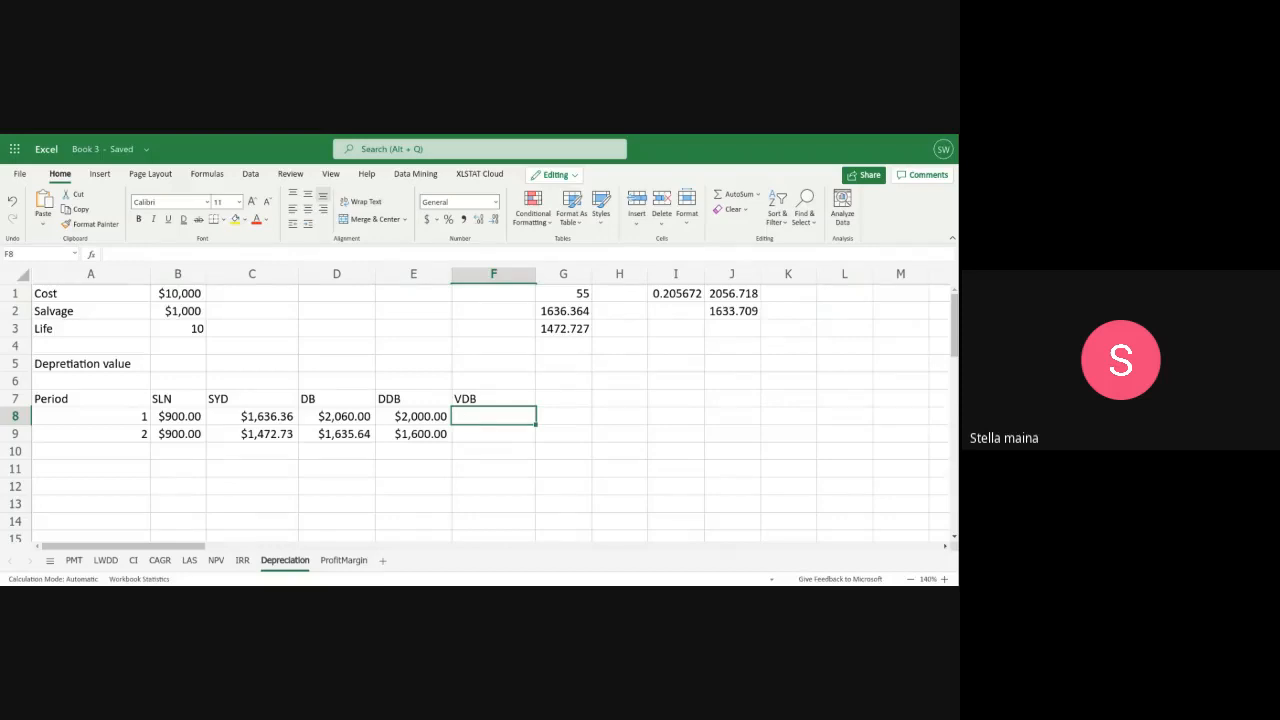
pyautogui.write('=')
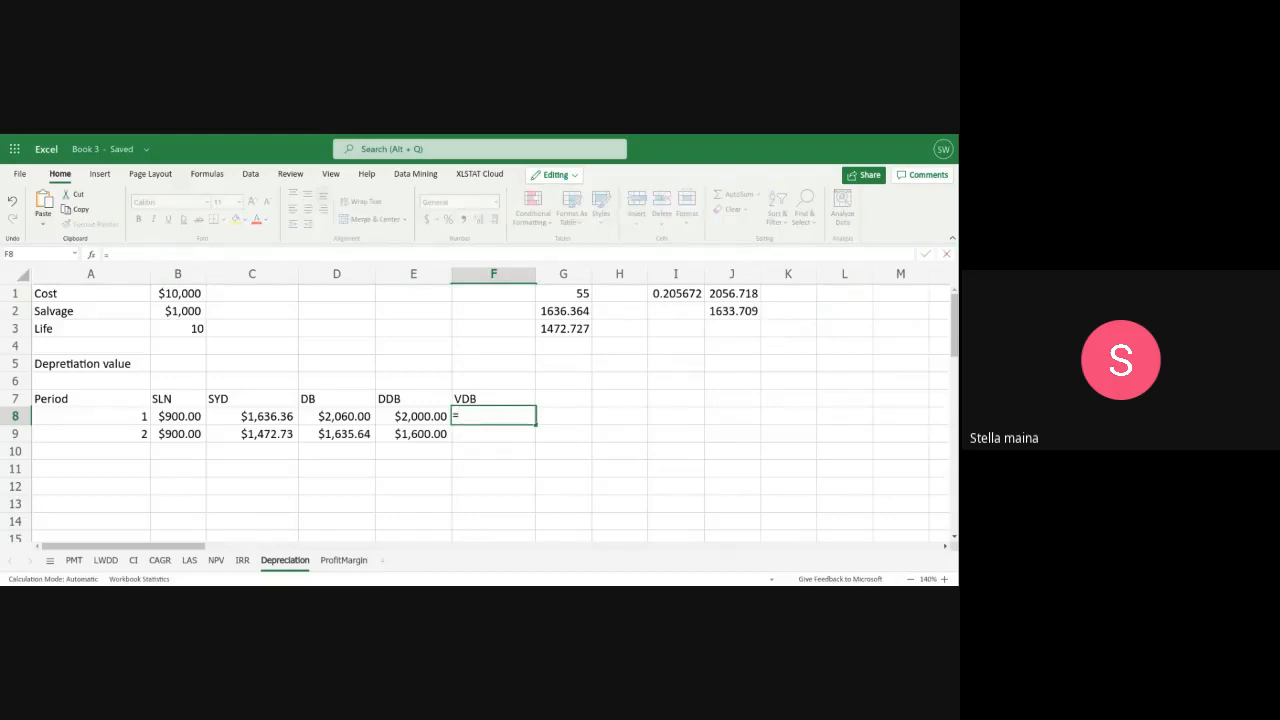
pyautogui.write('vdb')
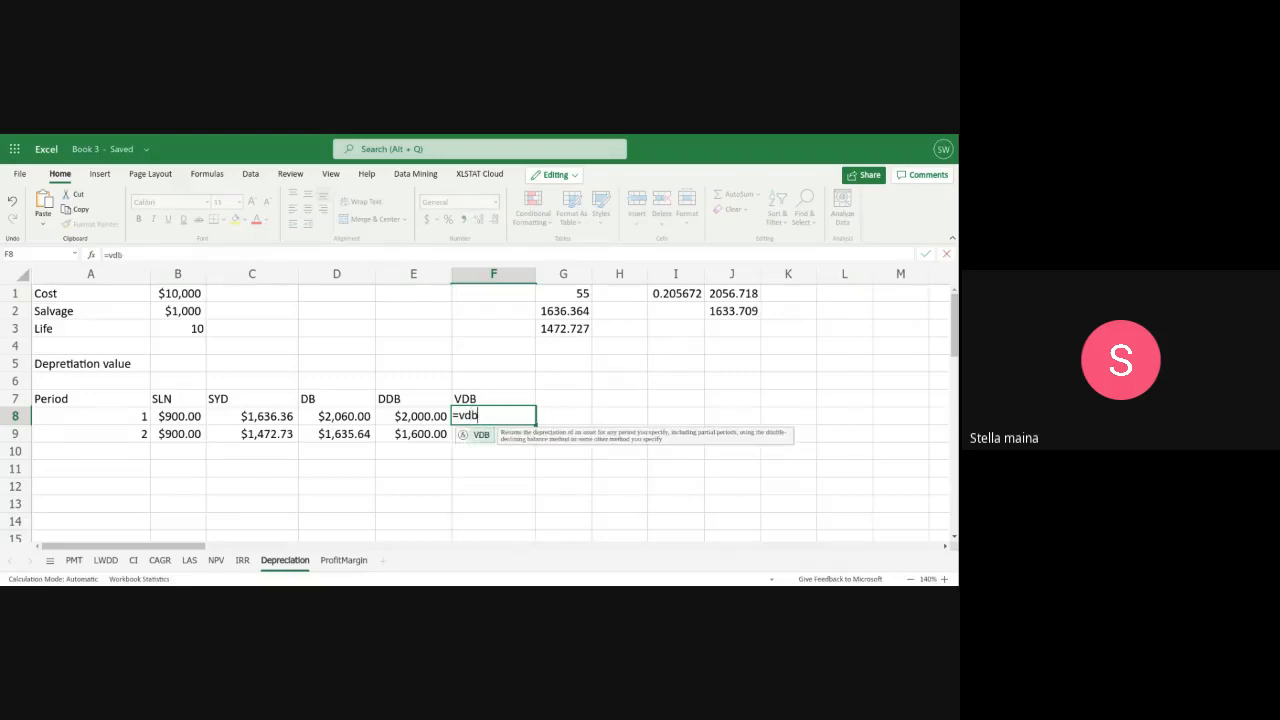
pyautogui.press('BackSpace')
pyautogui.press('BackSpace')
pyautogui.press('BackSpace')
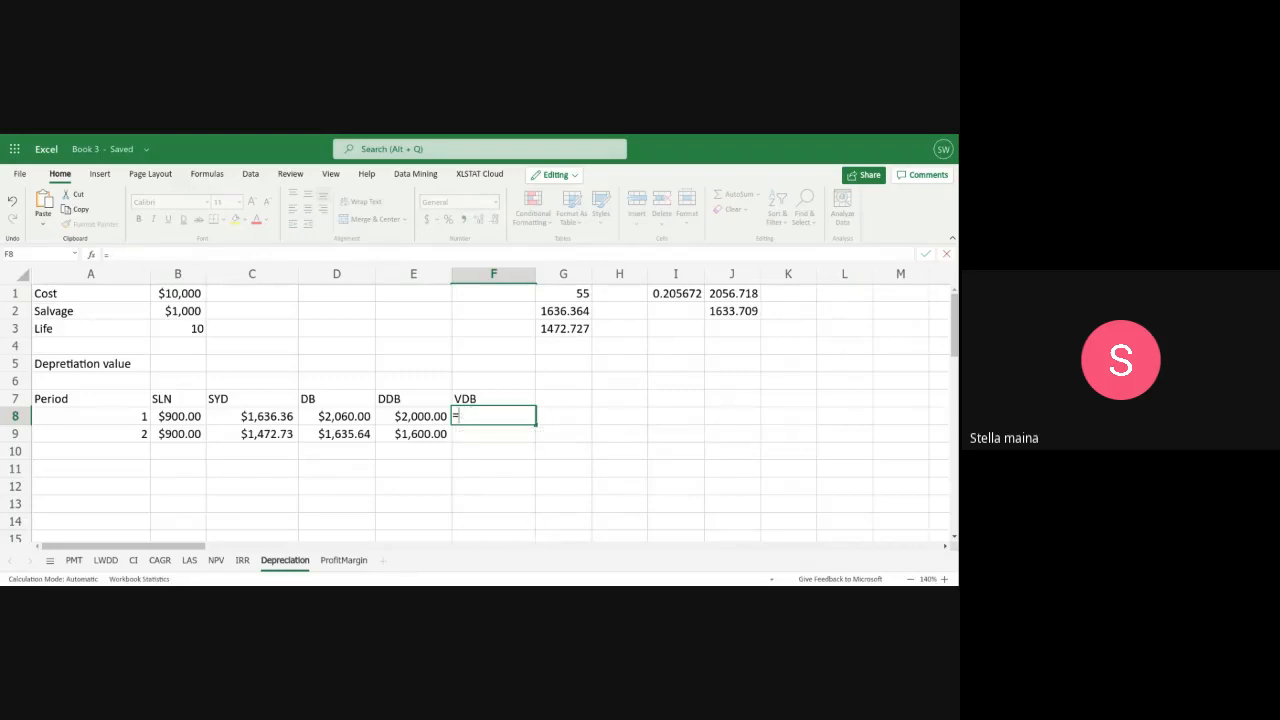
pyautogui.write('VD')
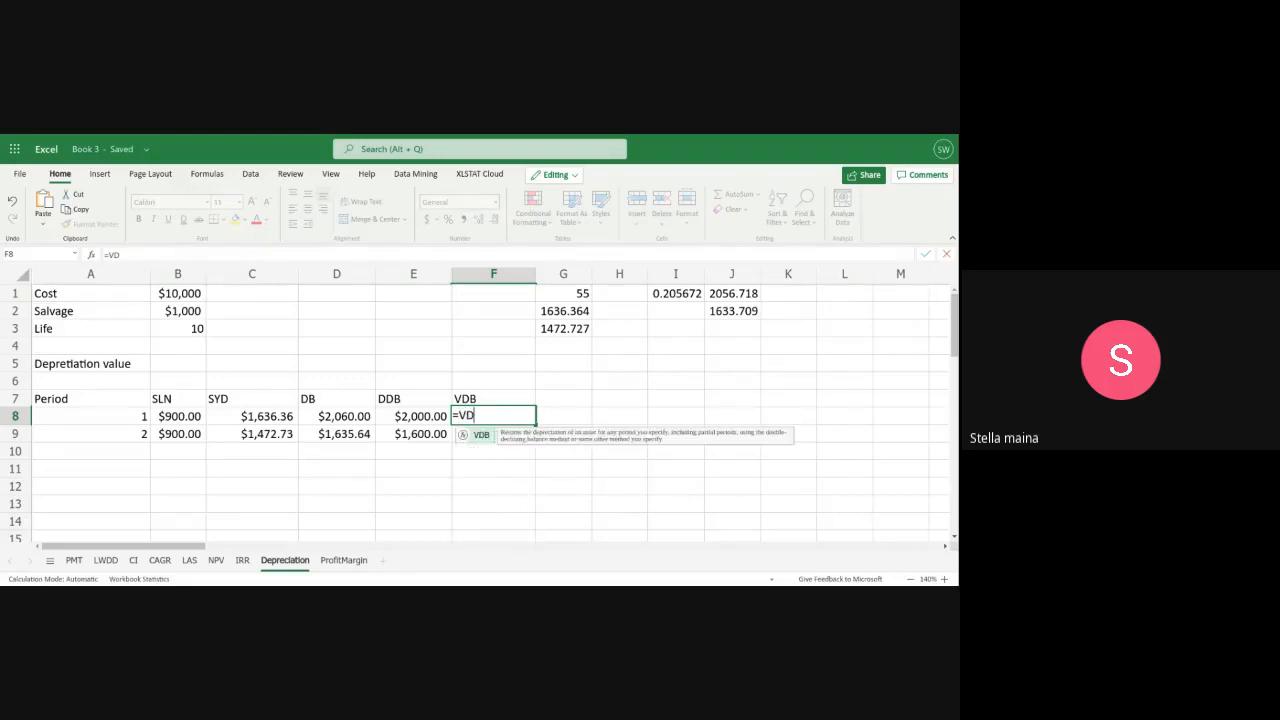
pyautogui.write('B(')
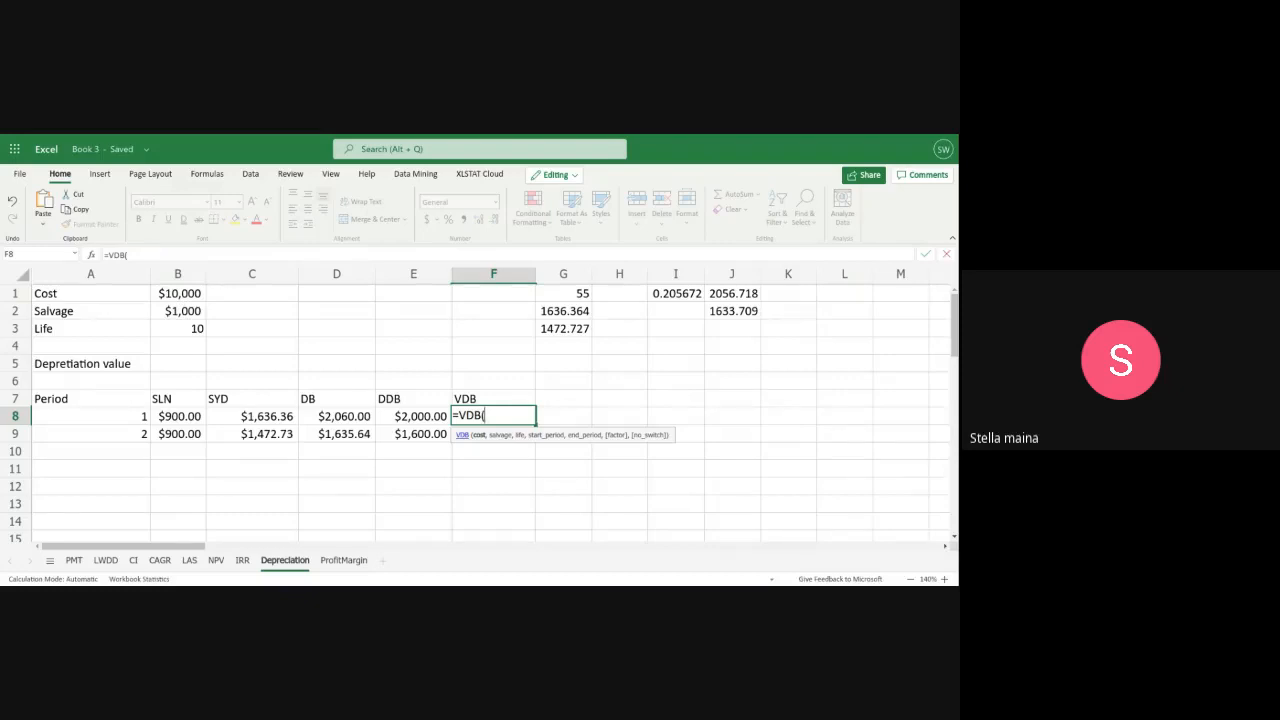
pyautogui.write('B1,')
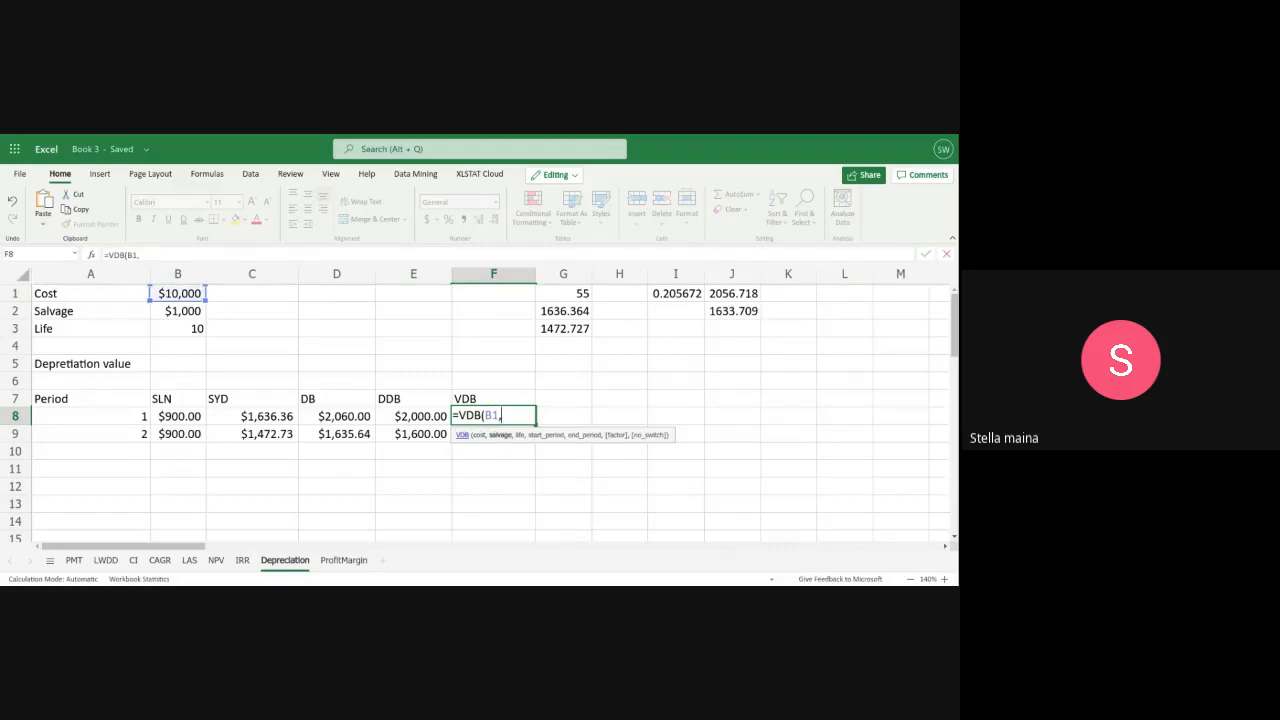
pyautogui.write('B2,')
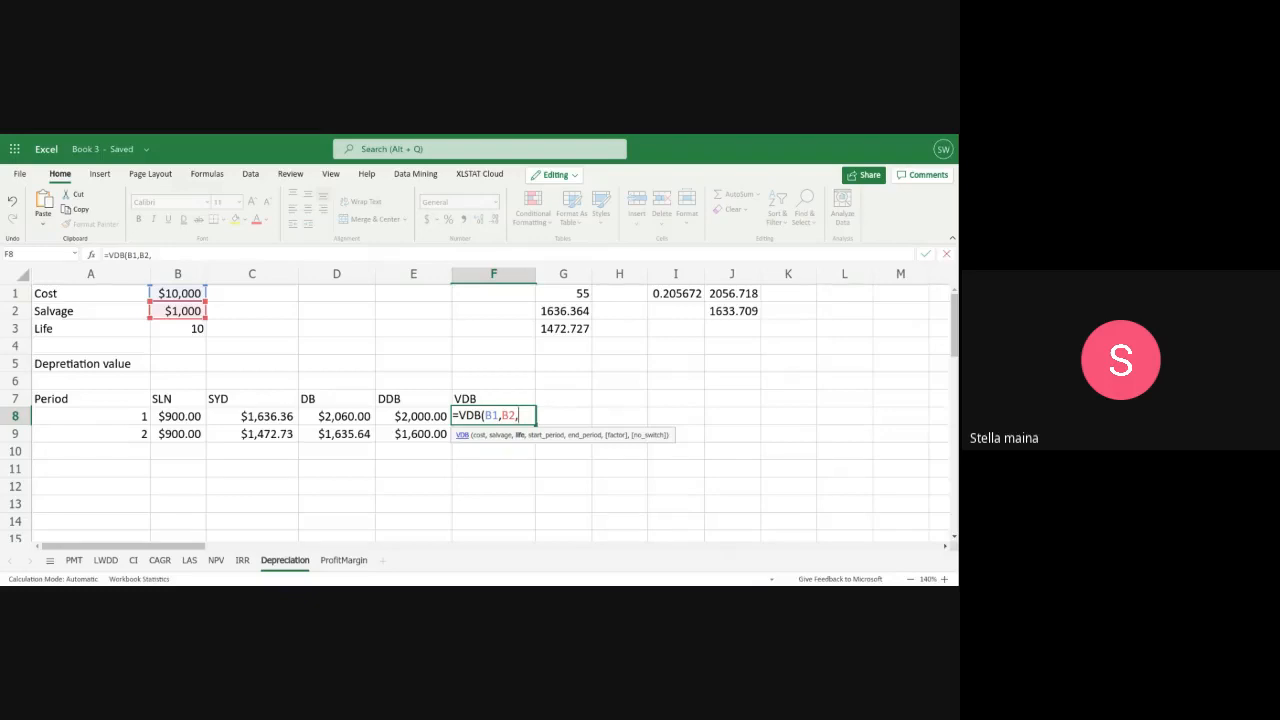
pyautogui.write('B')
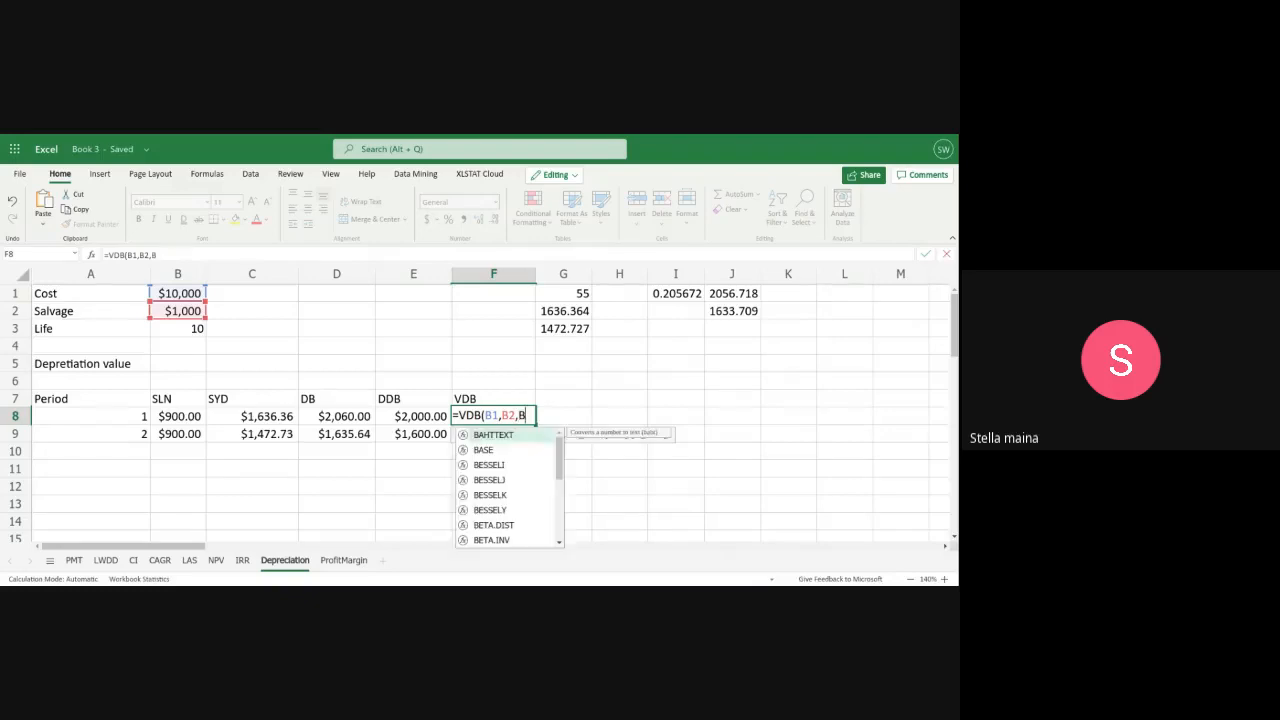
pyautogui.write('3')
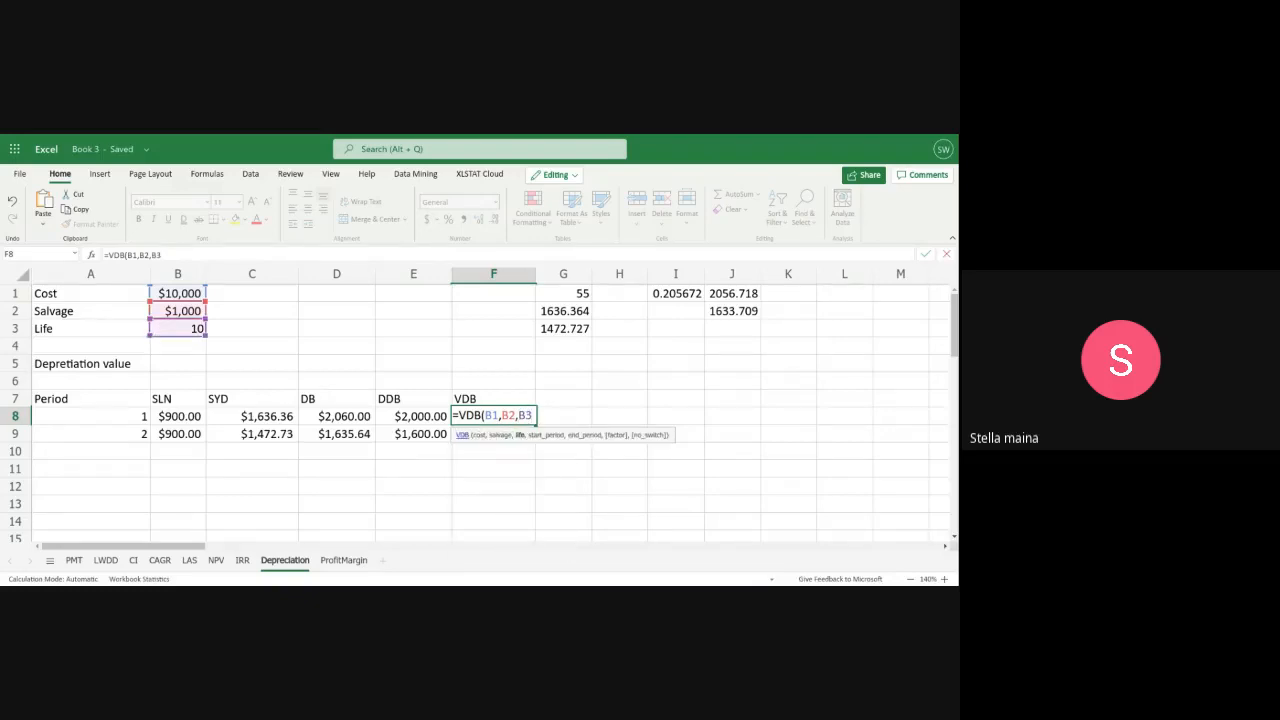
pyautogui.write(',')
pyautogui.write('A')
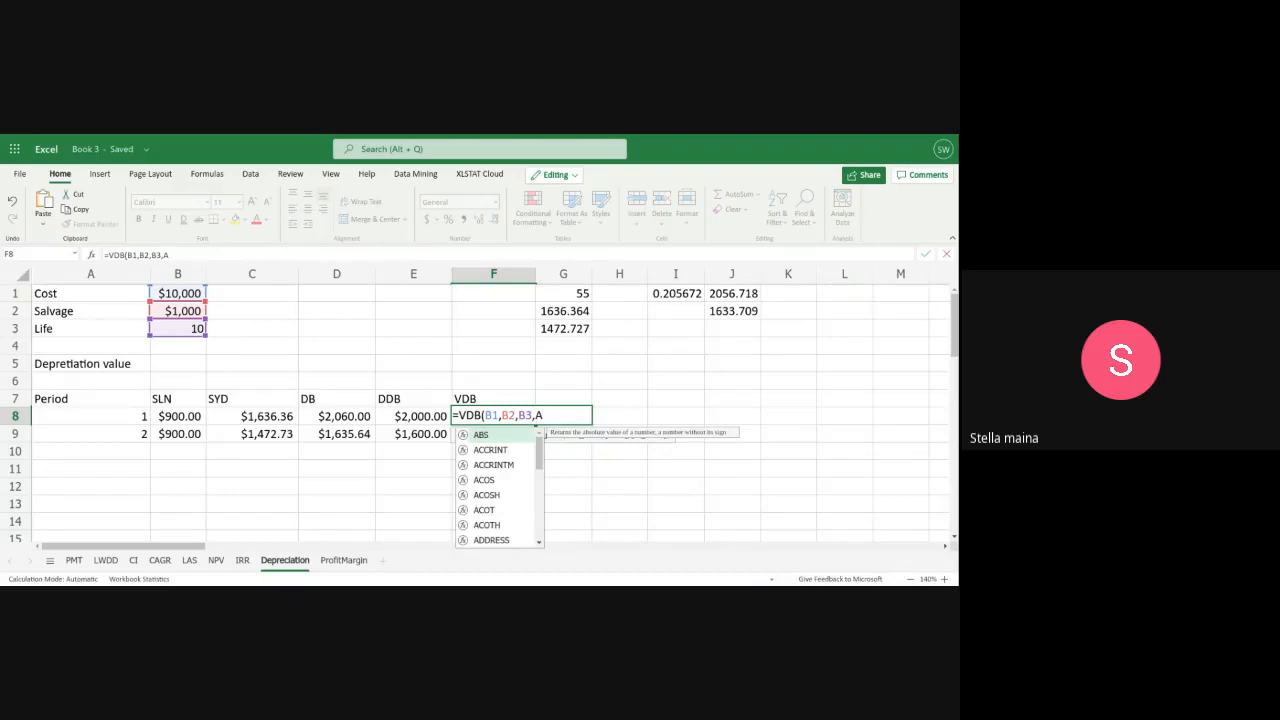
pyautogui.write('8-')
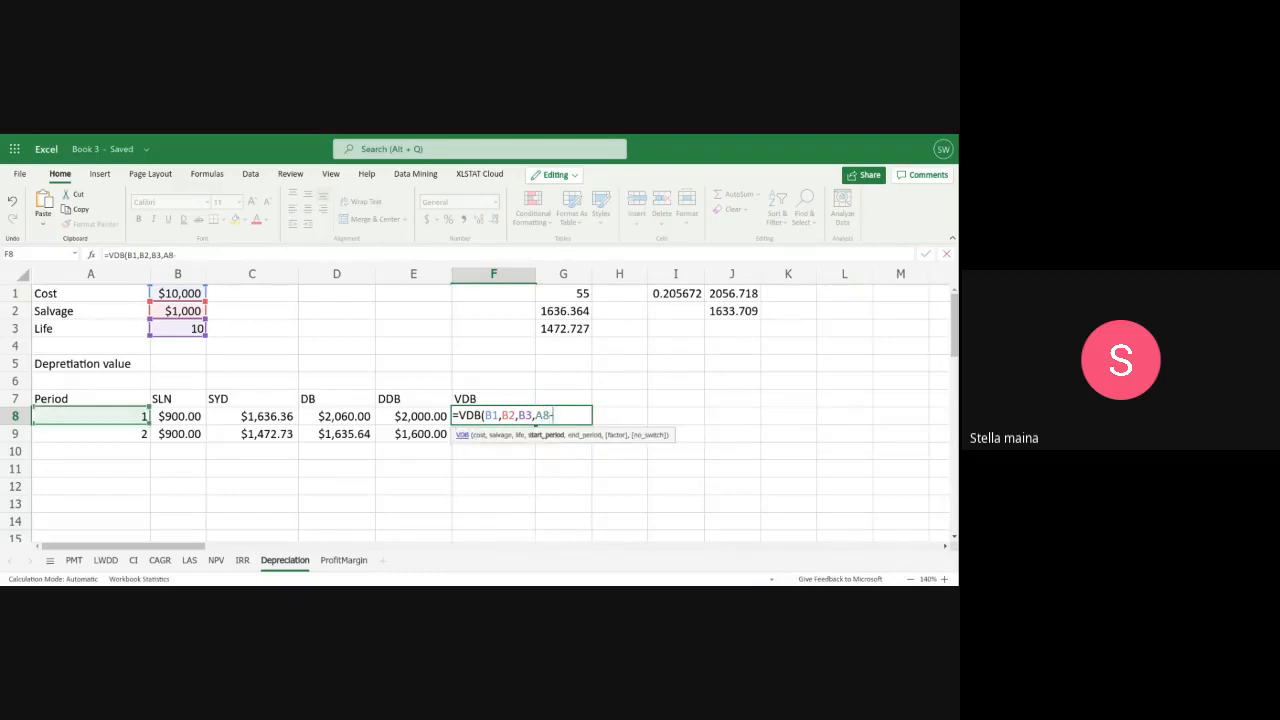
pyautogui.write('1,')
pyautogui.write('A')
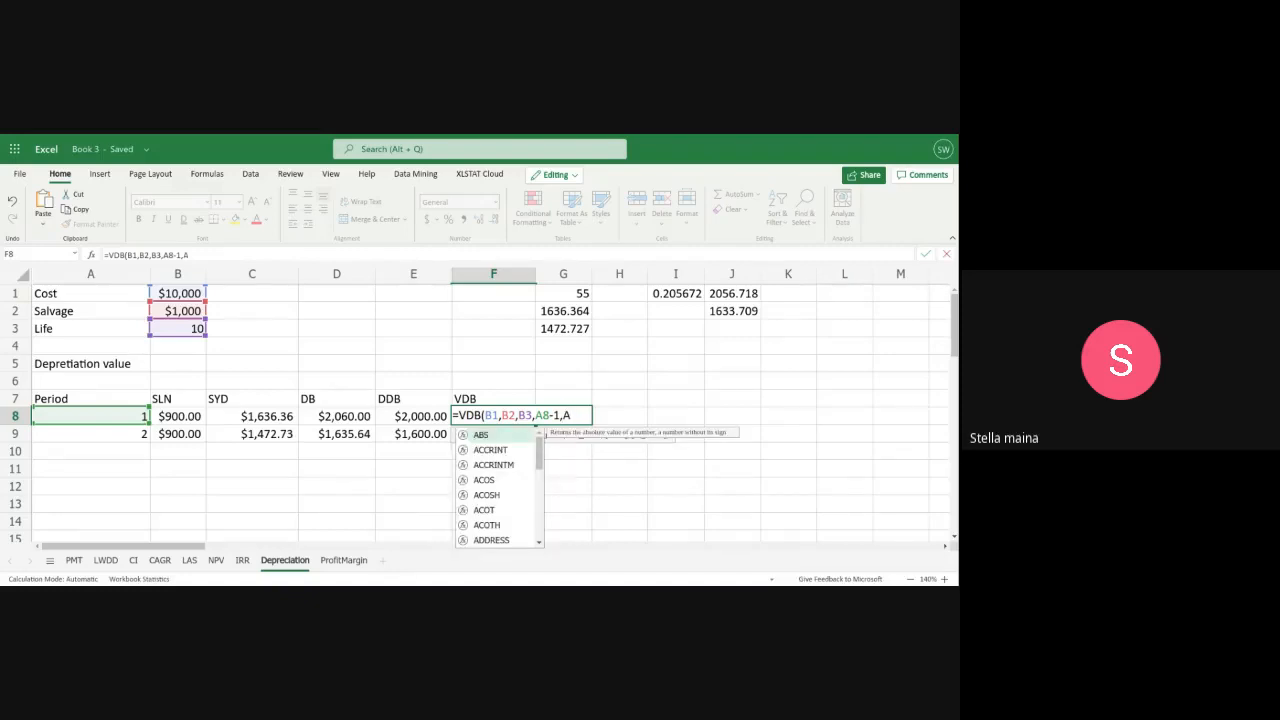
pyautogui.write('8')
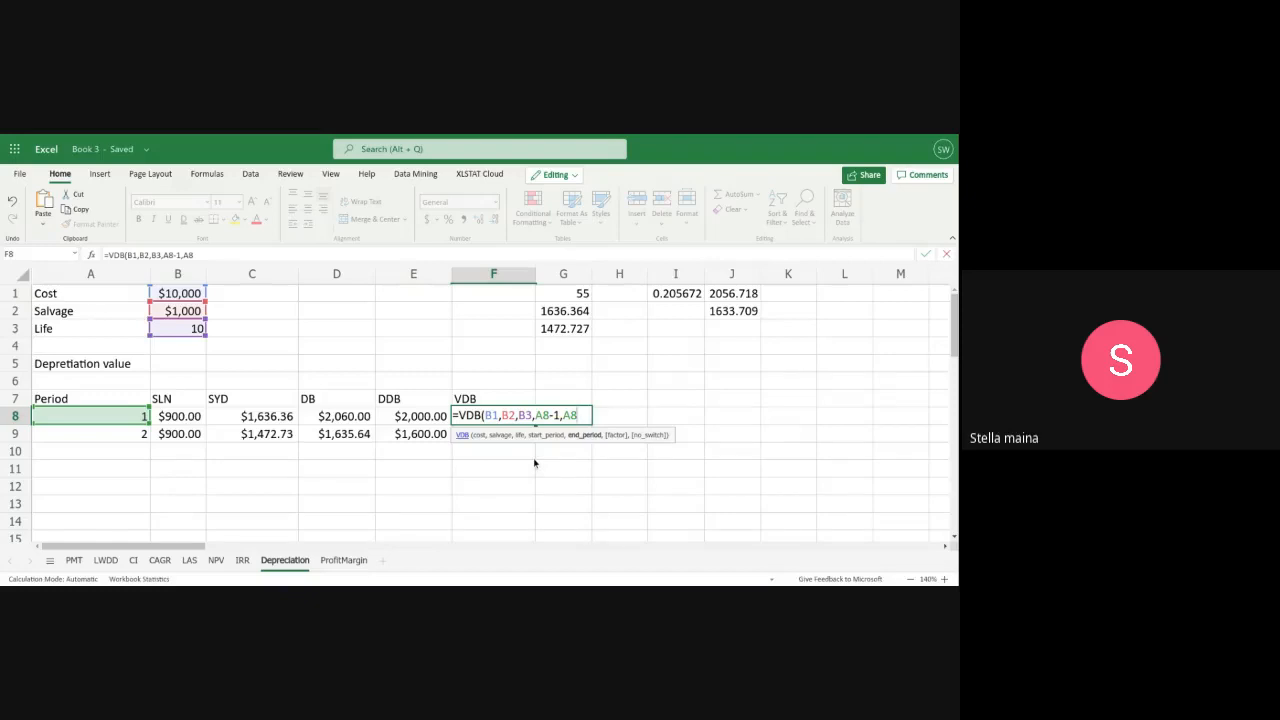
pyautogui.write(')')
pyautogui.press('Return')
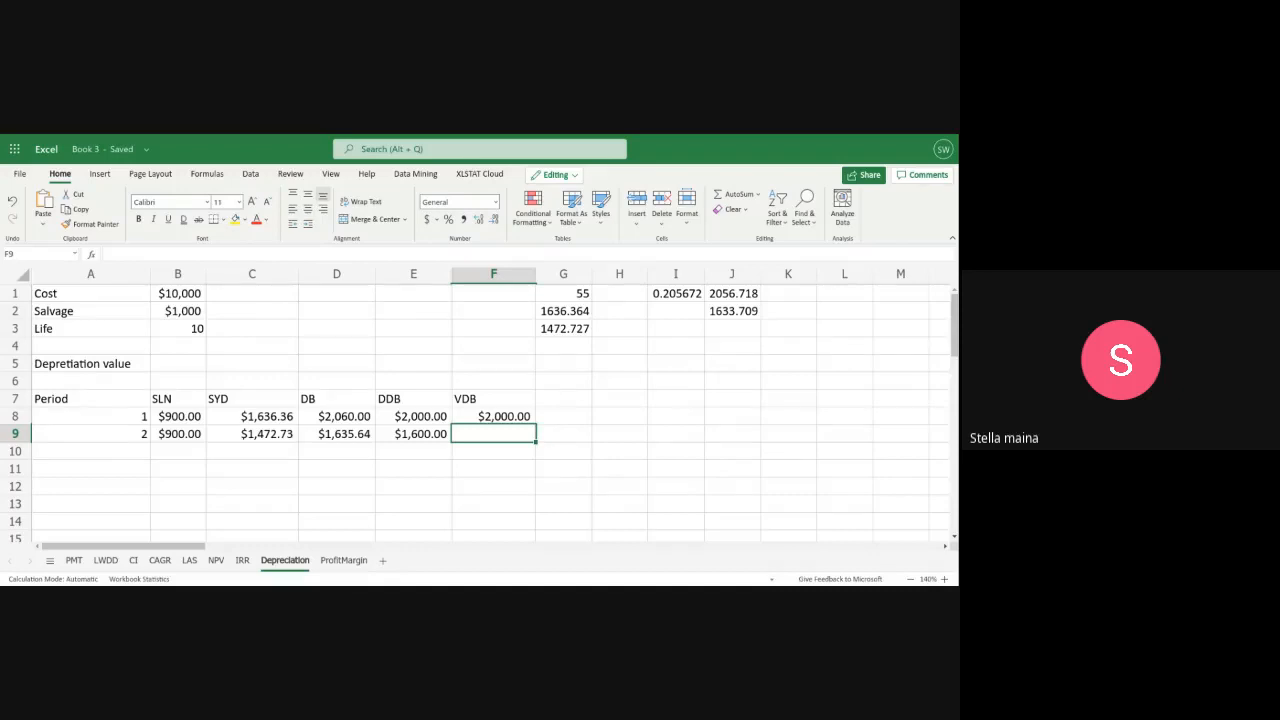
# Label cell A1 of the ProfitMargin sheet "Total Revenue" and widen column A to fit the text
pyautogui.click(343, 560)
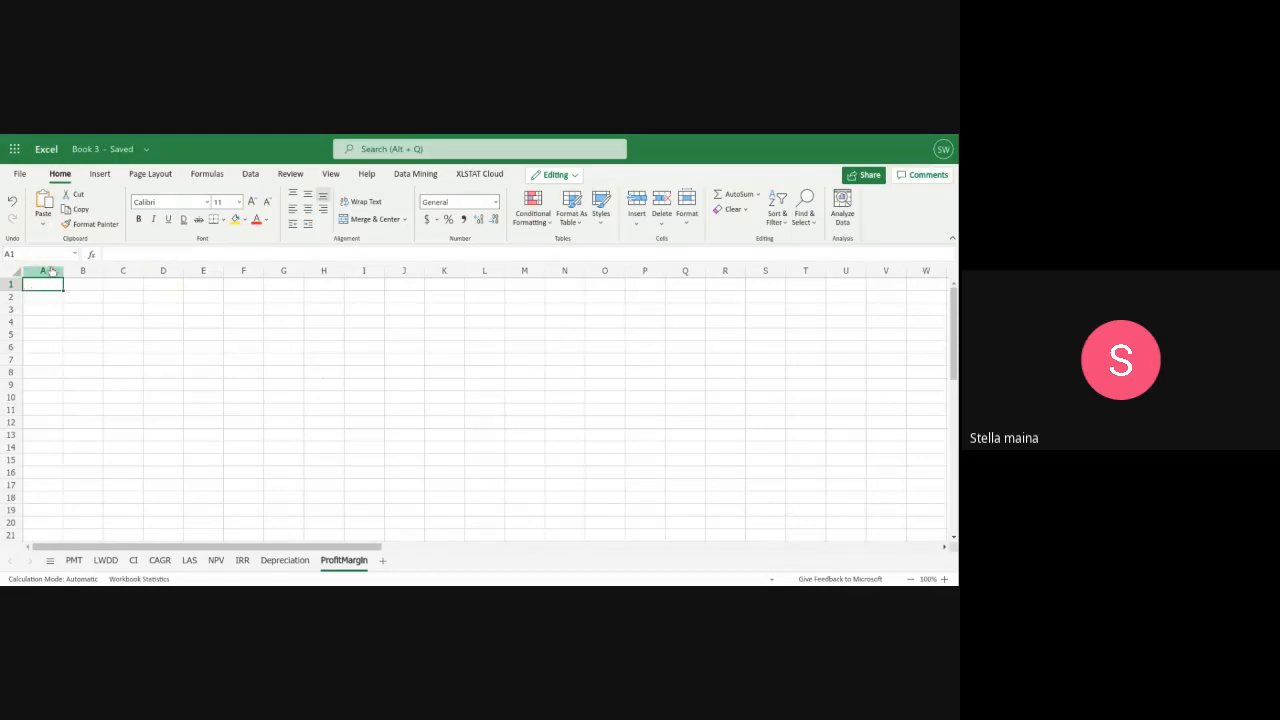
pyautogui.write('t')
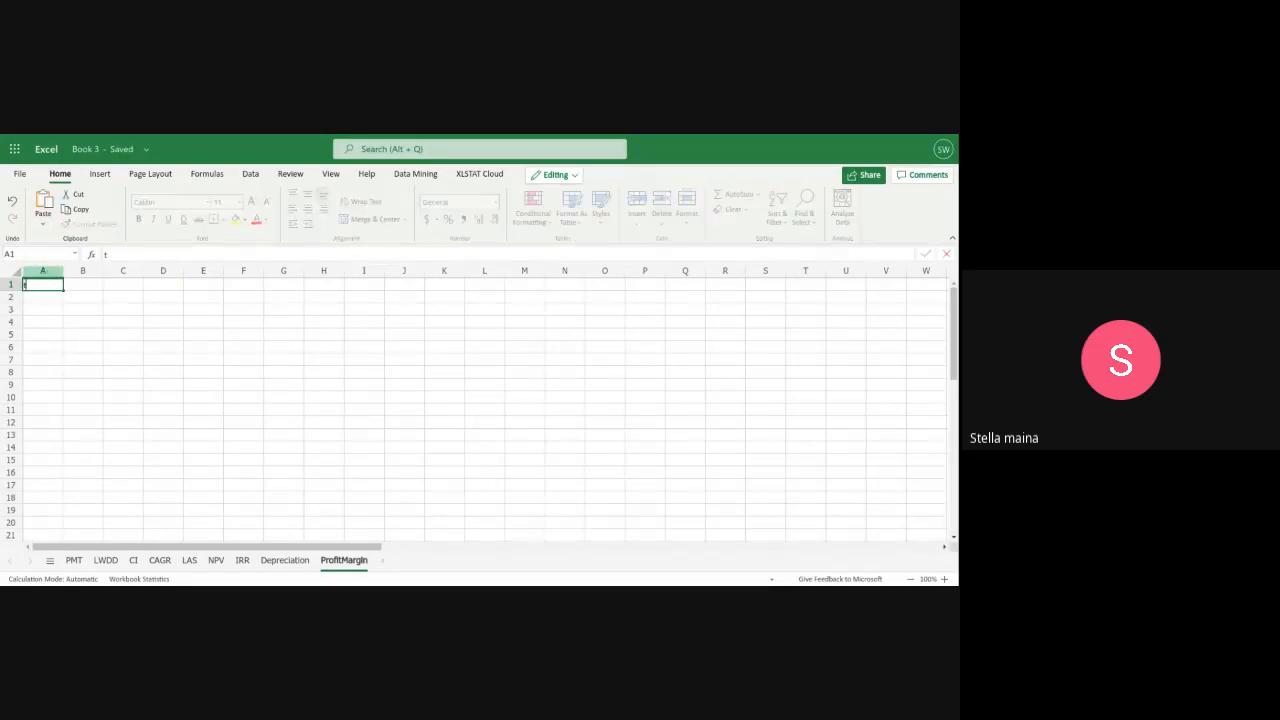
pyautogui.press('BackSpace')
pyautogui.write('Total Reve')
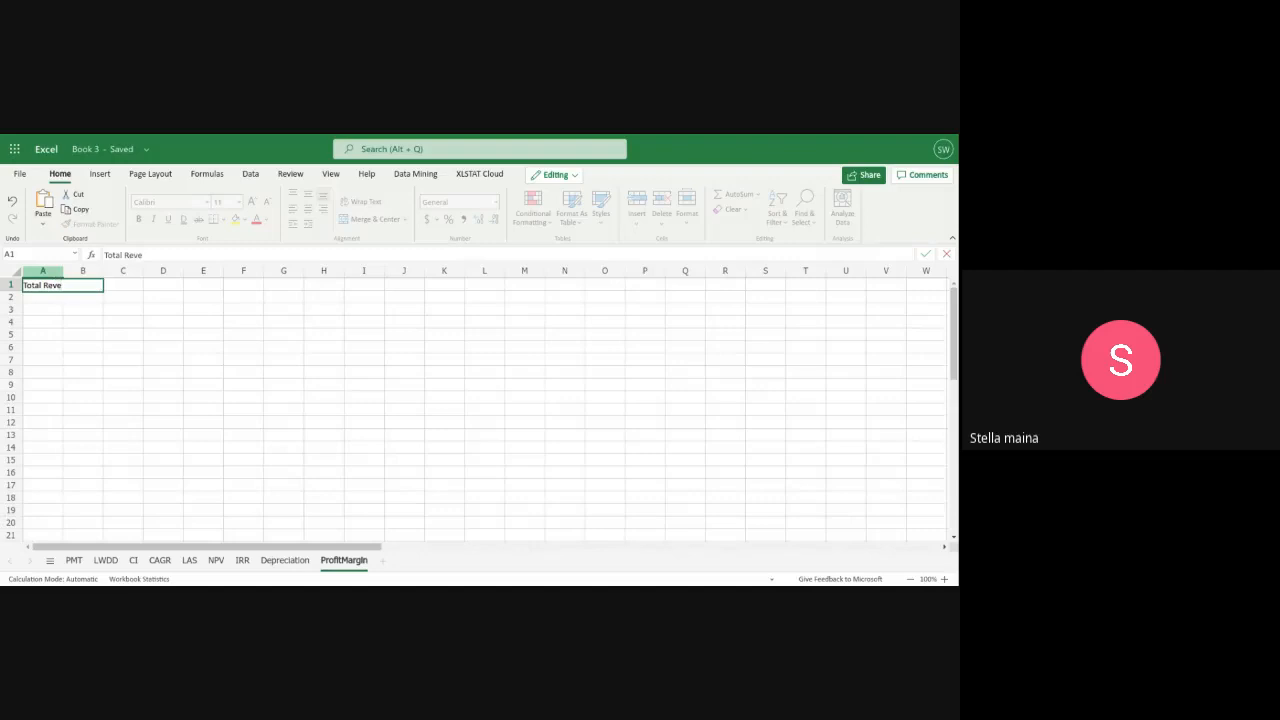
pyautogui.write('nue')
pyautogui.click(57, 271)
pyautogui.moveTo(63, 271); pyautogui.dragTo(86, 281)
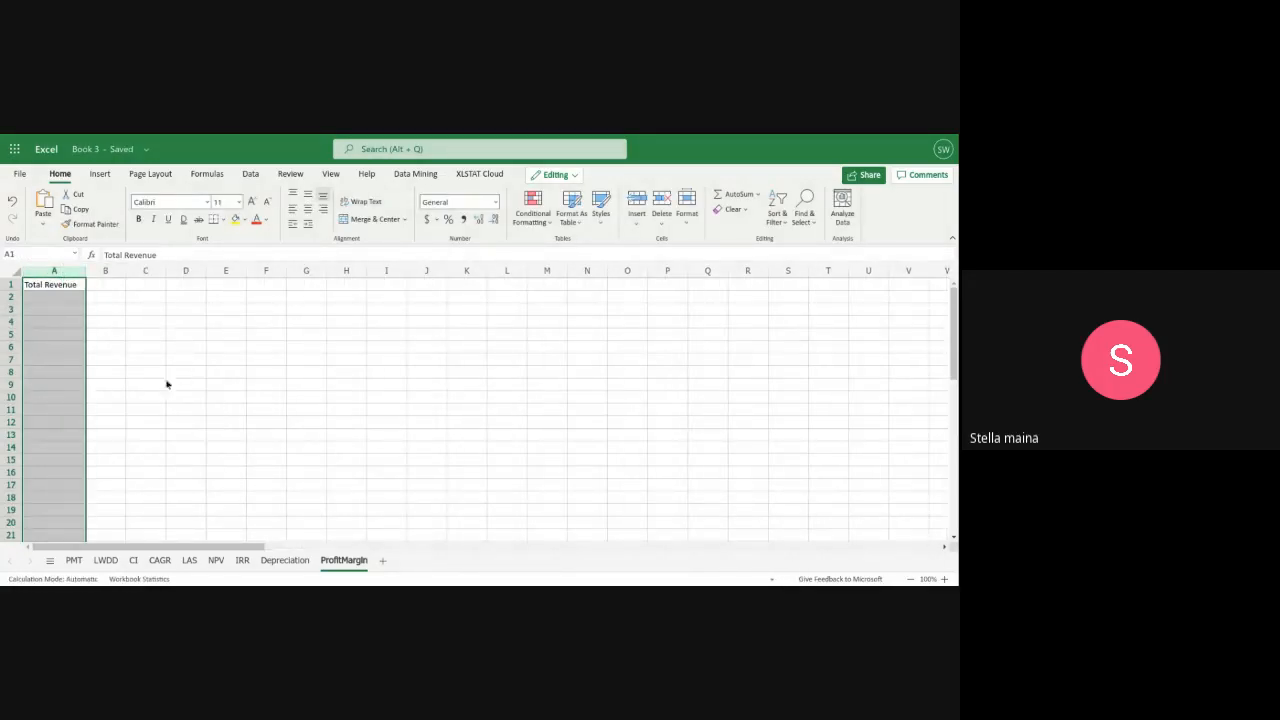
# Add the label "COGS" in A2 below Total Revenue
pyautogui.click(39, 299)
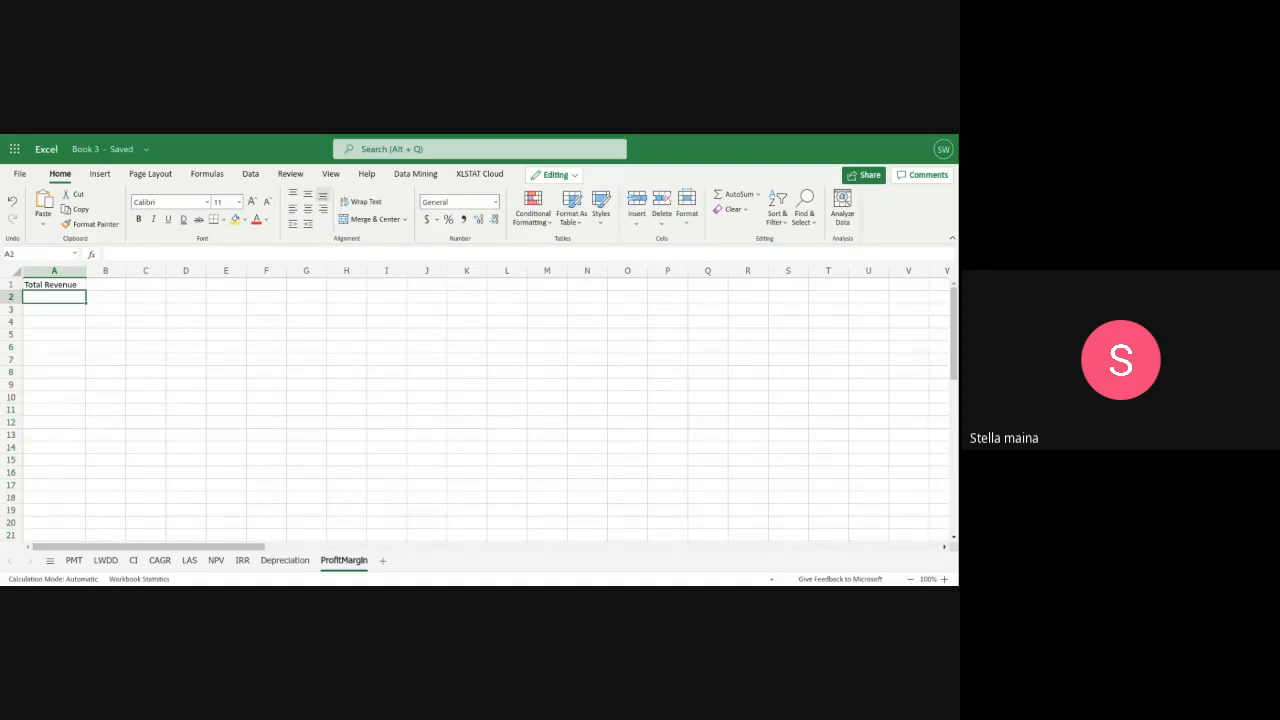
pyautogui.write('c')
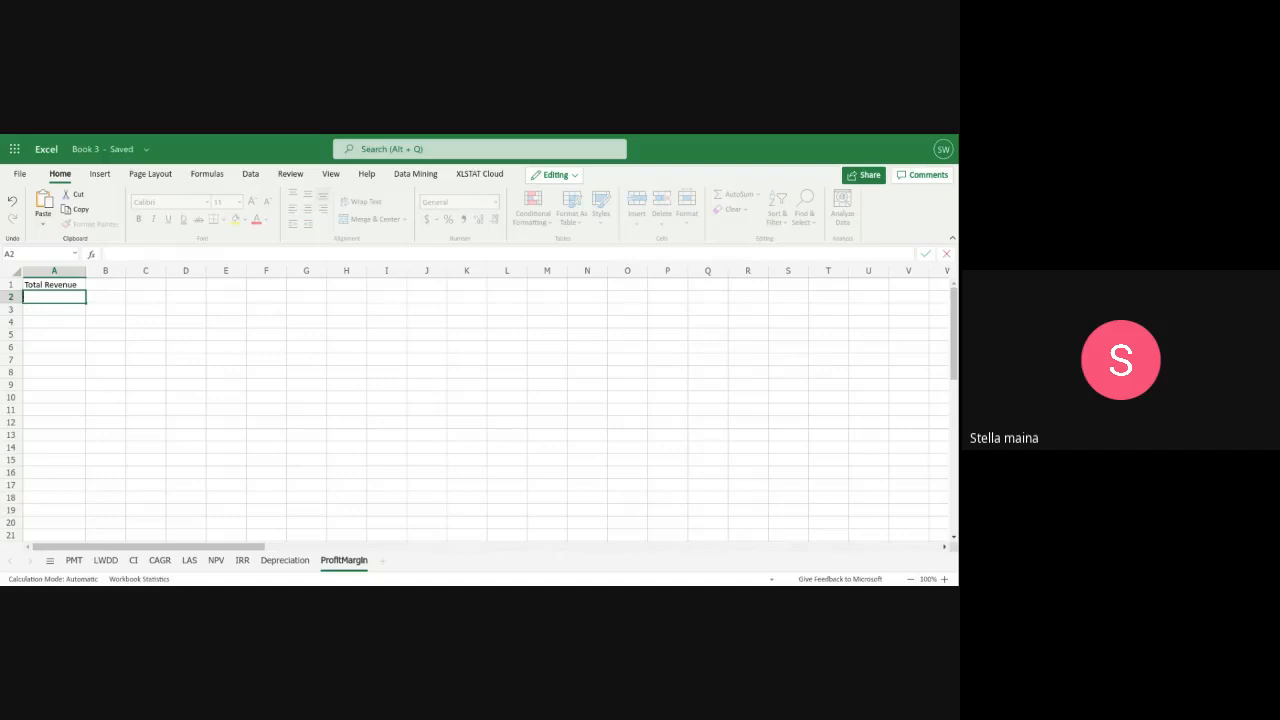
pyautogui.write('coGS')
# Enter $10,000 as the total revenue in B1 and $4000 as the COGS in B2
pyautogui.click(100, 287)
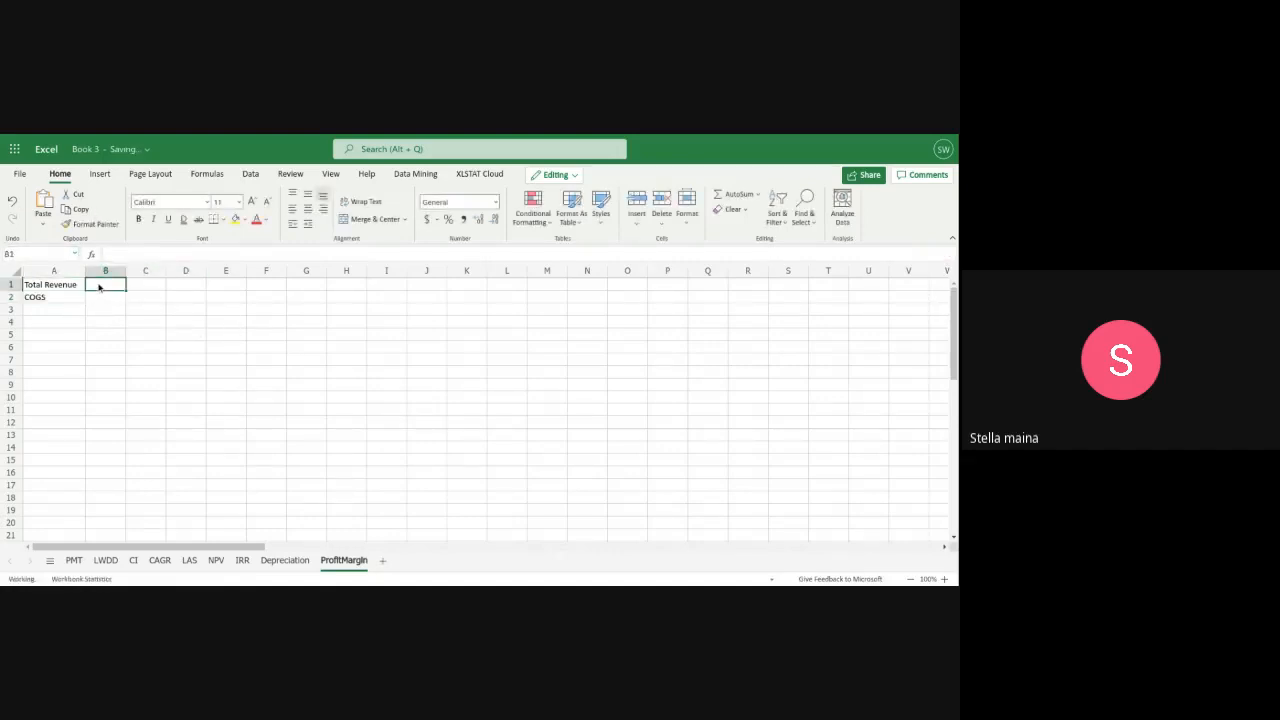
pyautogui.write('$10,')
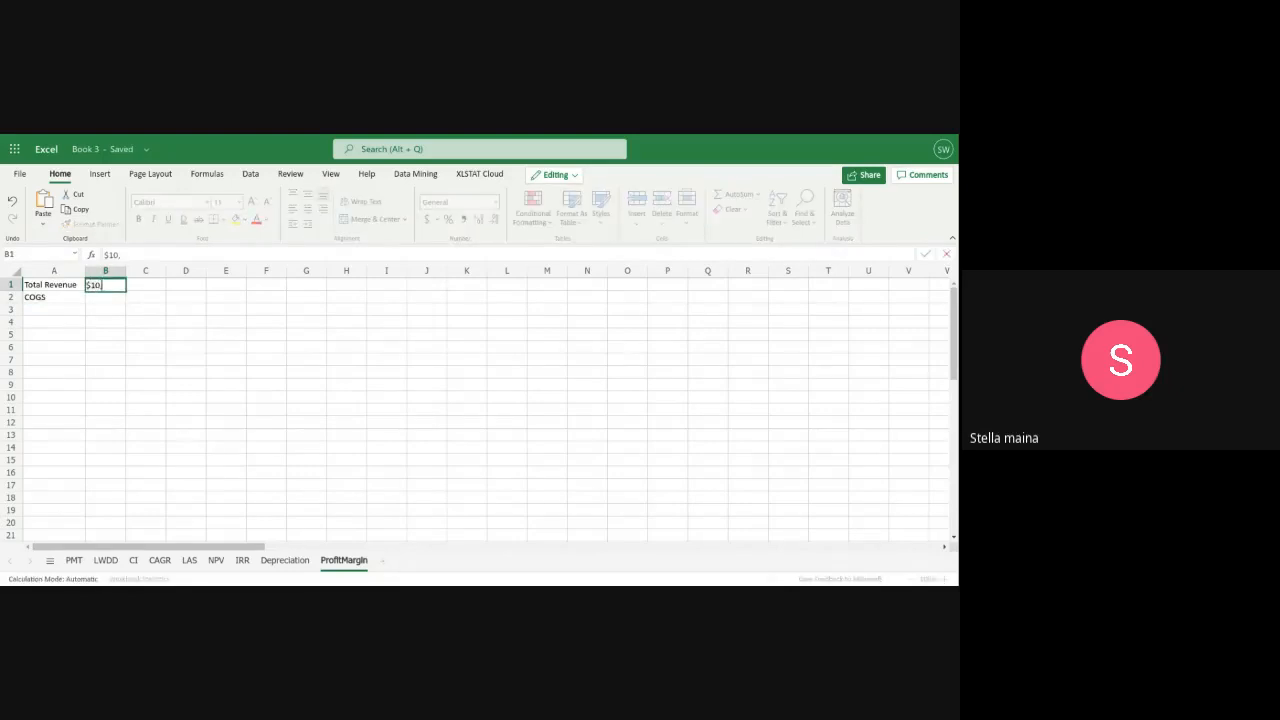
pyautogui.write('000')
pyautogui.click(103, 298)
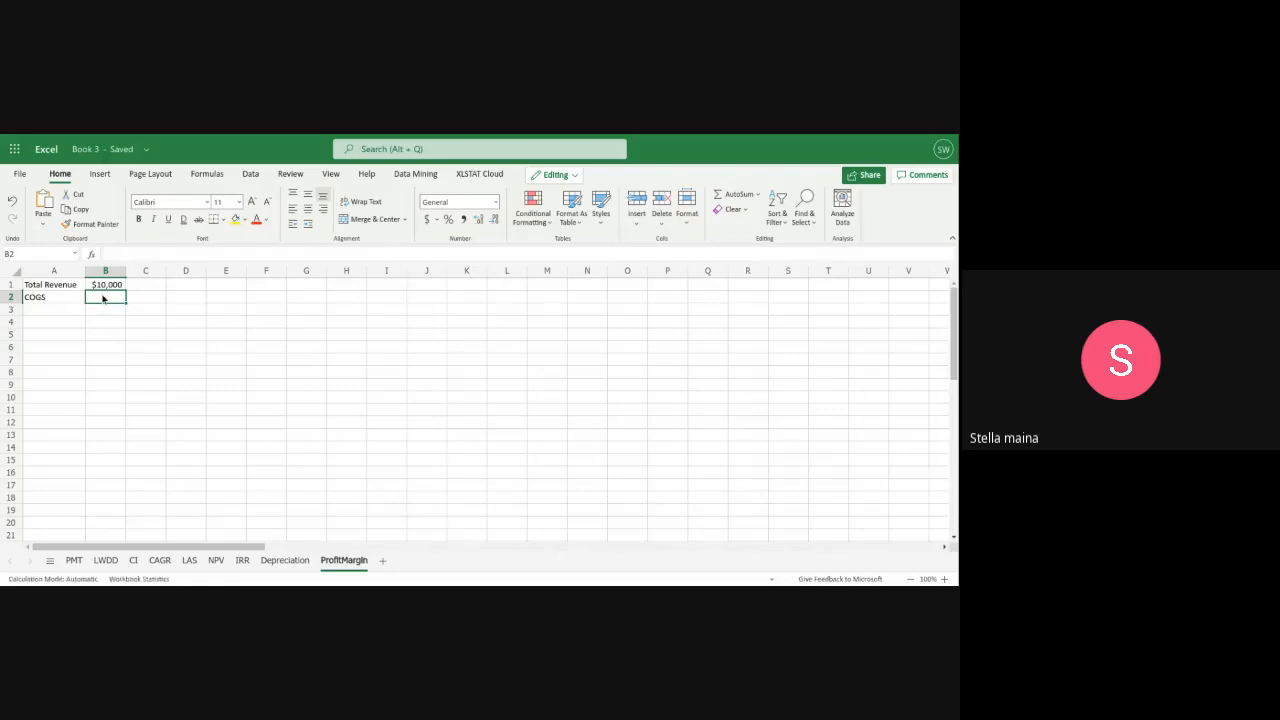
pyautogui.write('$4000')
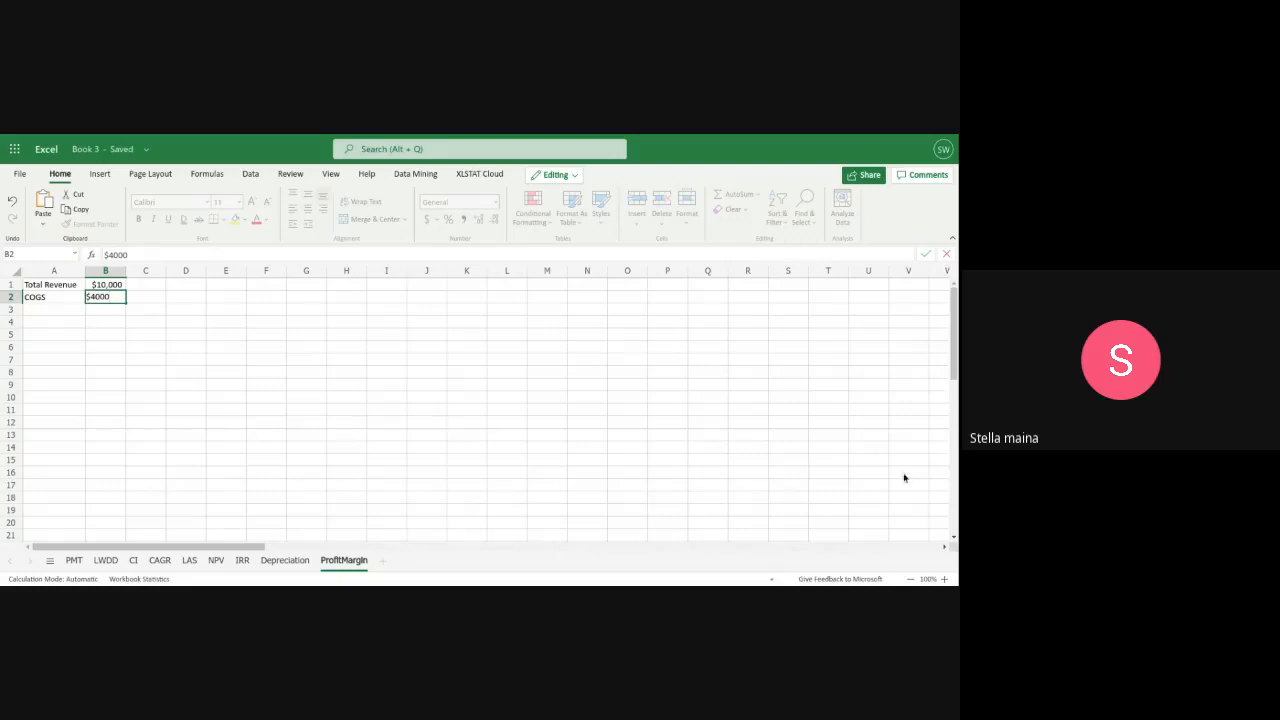
# Label cell A3 "Gross Profit Margin" and widen column A to fit the text
pyautogui.click(72, 310)
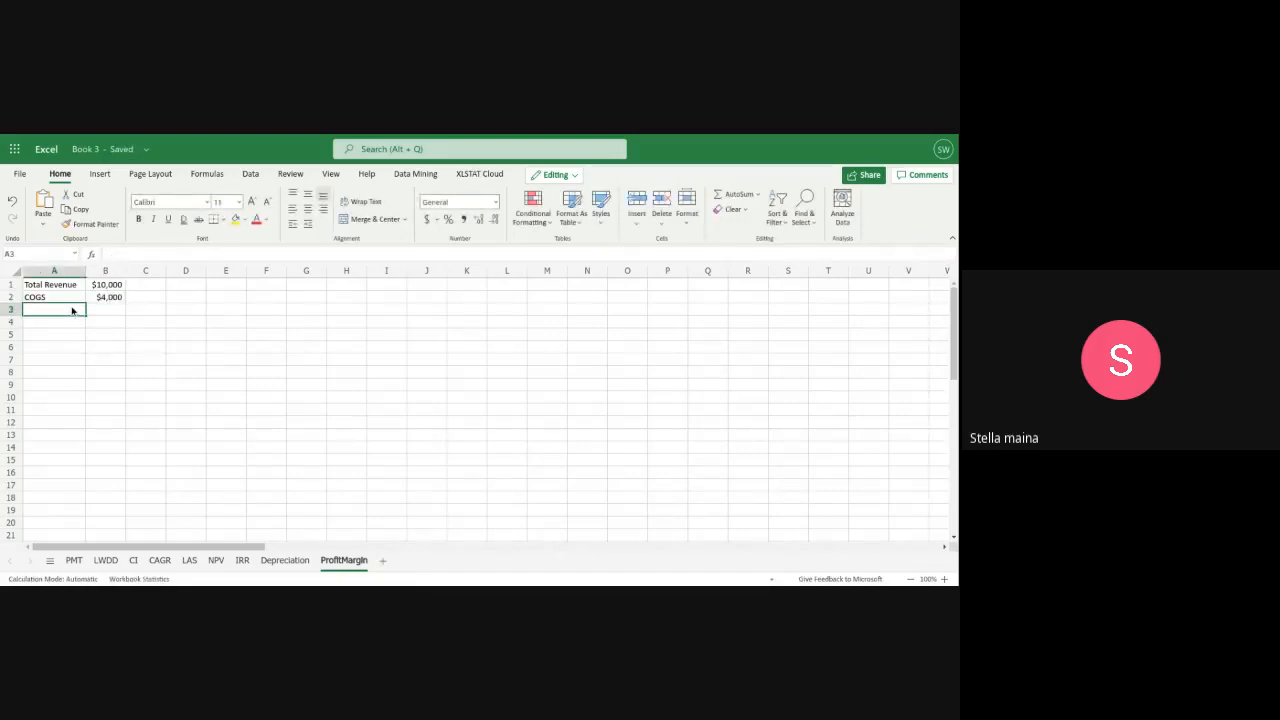
pyautogui.write('g')
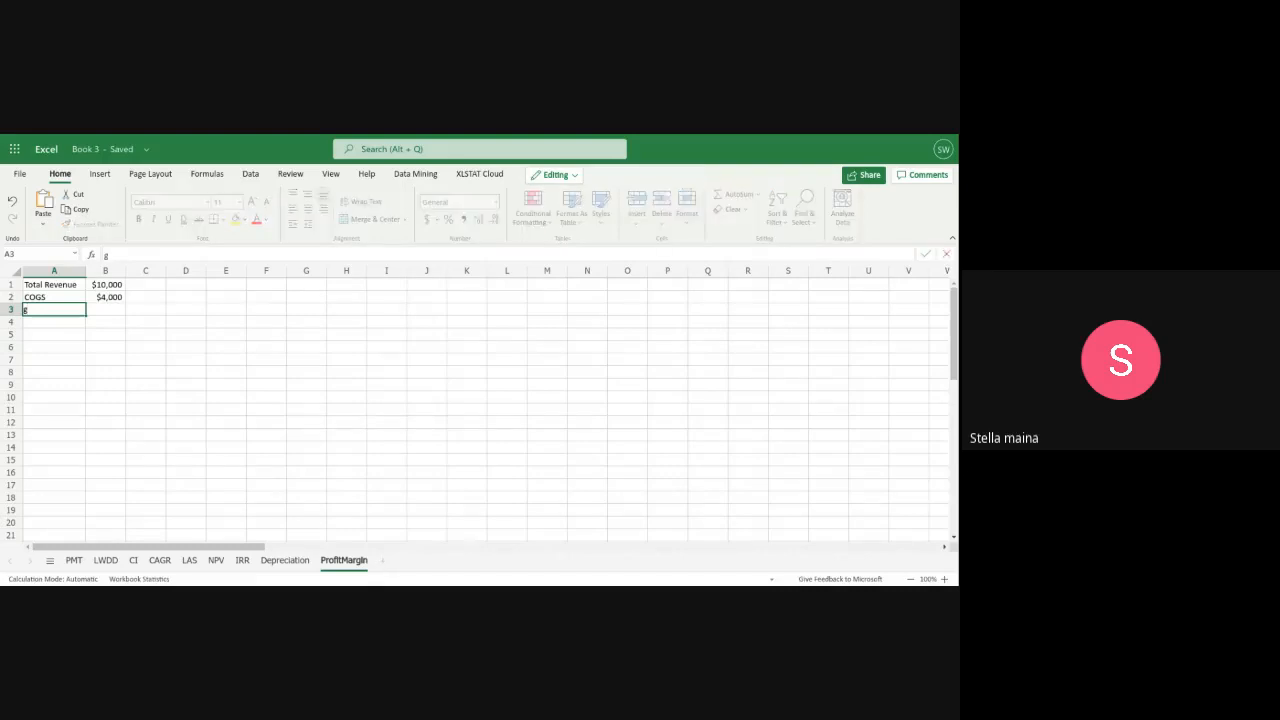
pyautogui.press('BackSpace')
pyautogui.write('gr')
pyautogui.press('BackSpace')
pyautogui.press('BackSpace')
pyautogui.write('Gross Profi')
pyautogui.write('t Marg')
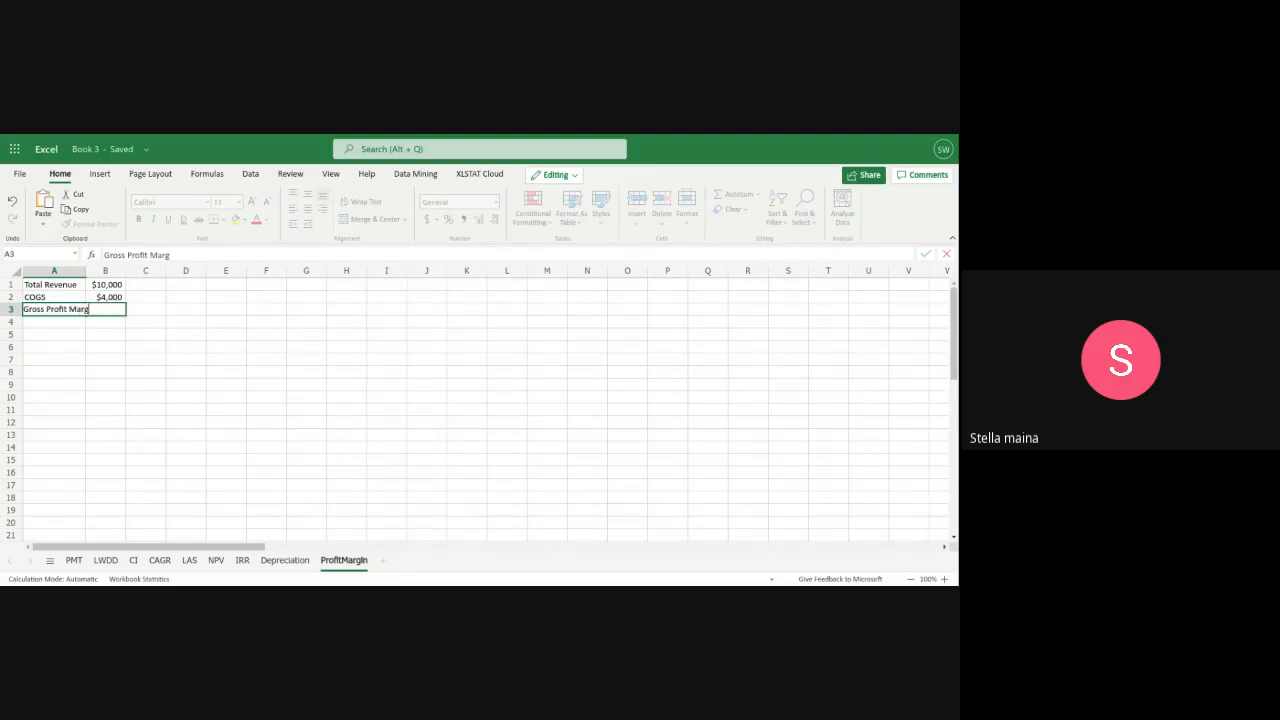
pyautogui.write('in')
pyautogui.press('Return')
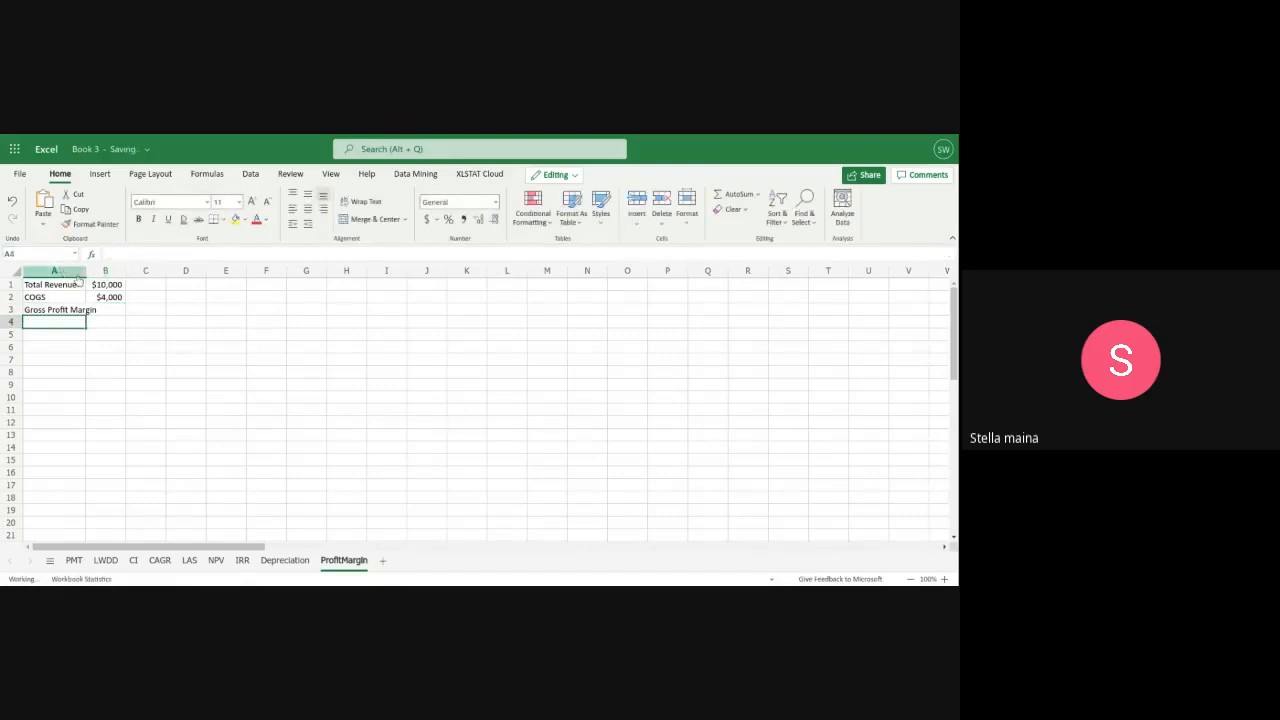
pyautogui.moveTo(86, 270); pyautogui.dragTo(105, 269)
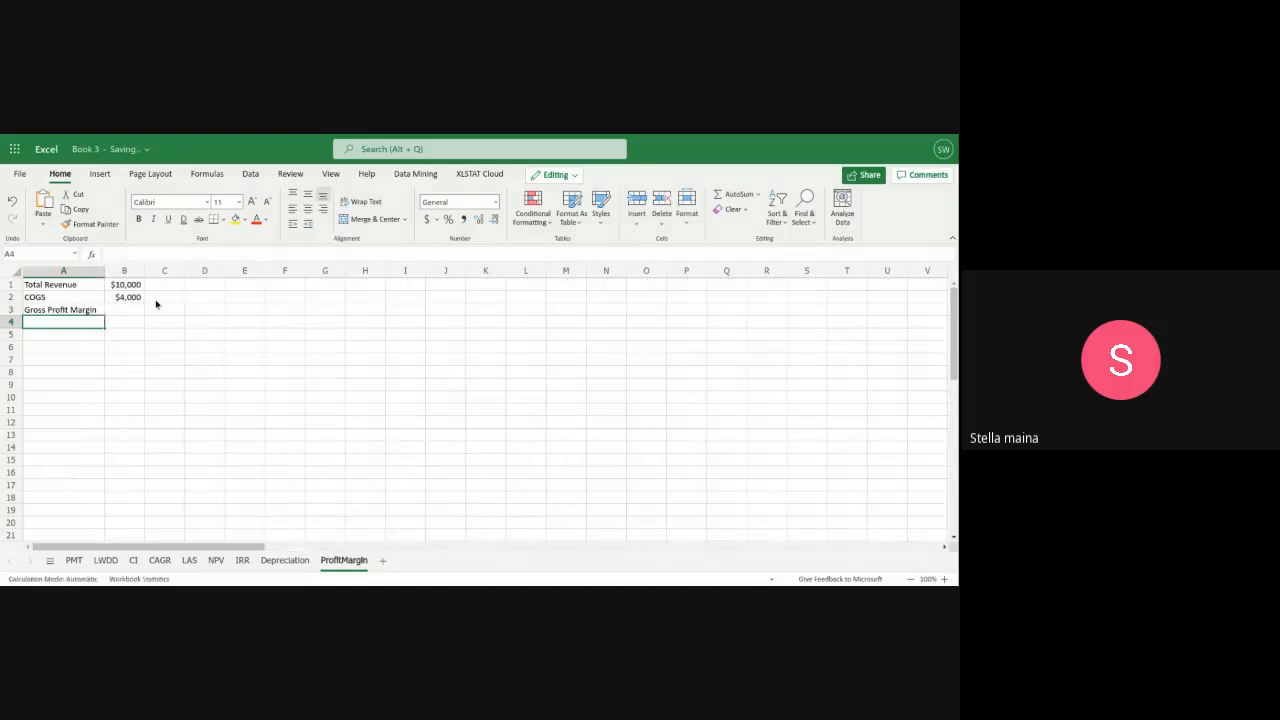
# Calculate the gross profit margin in B3 with the formula =(B1-B2)/B1
pyautogui.click(115, 313)
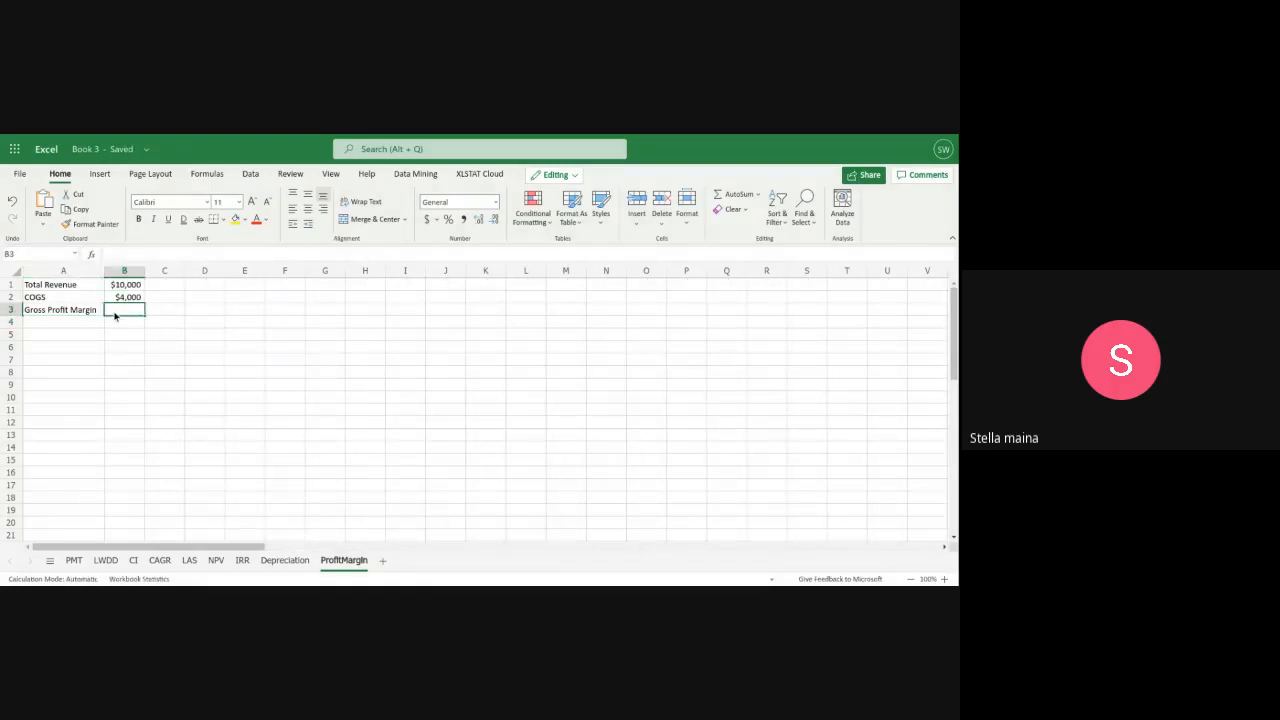
pyautogui.write('=')
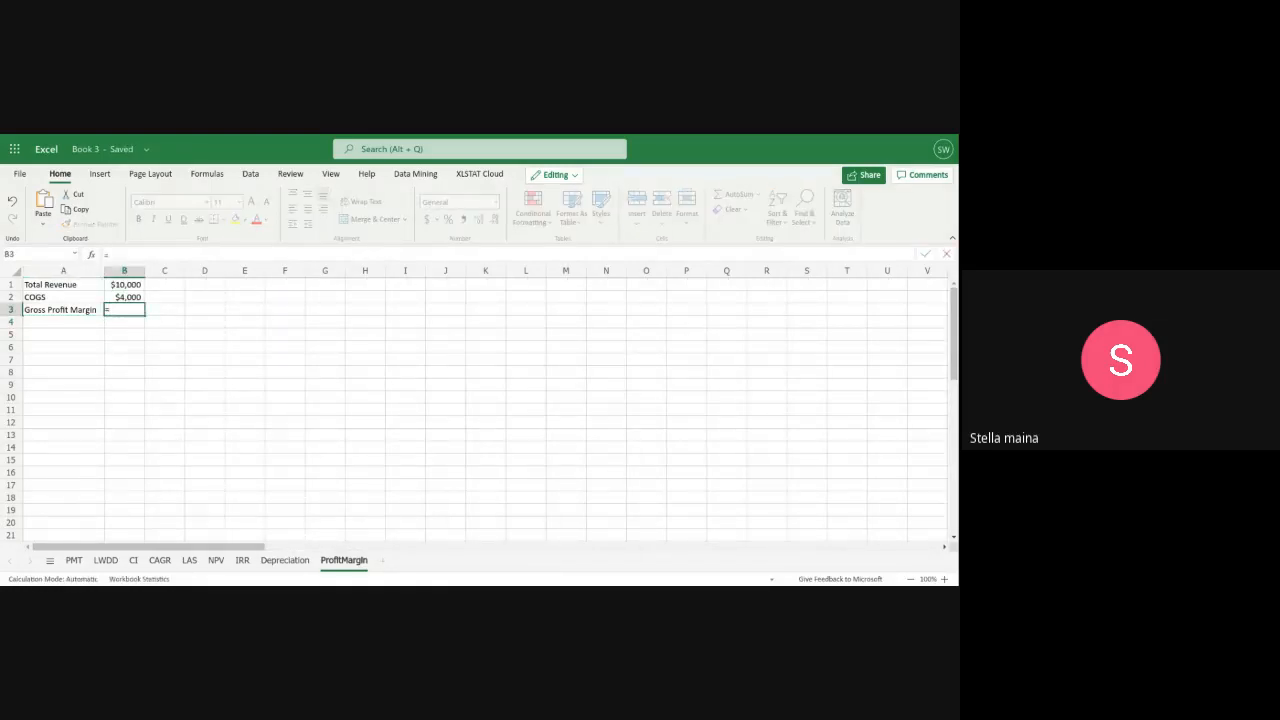
pyautogui.write('(')
pyautogui.write('B1')
pyautogui.write('1-')
pyautogui.write('b')
pyautogui.press('BackSpace')
pyautogui.write('B2)/')
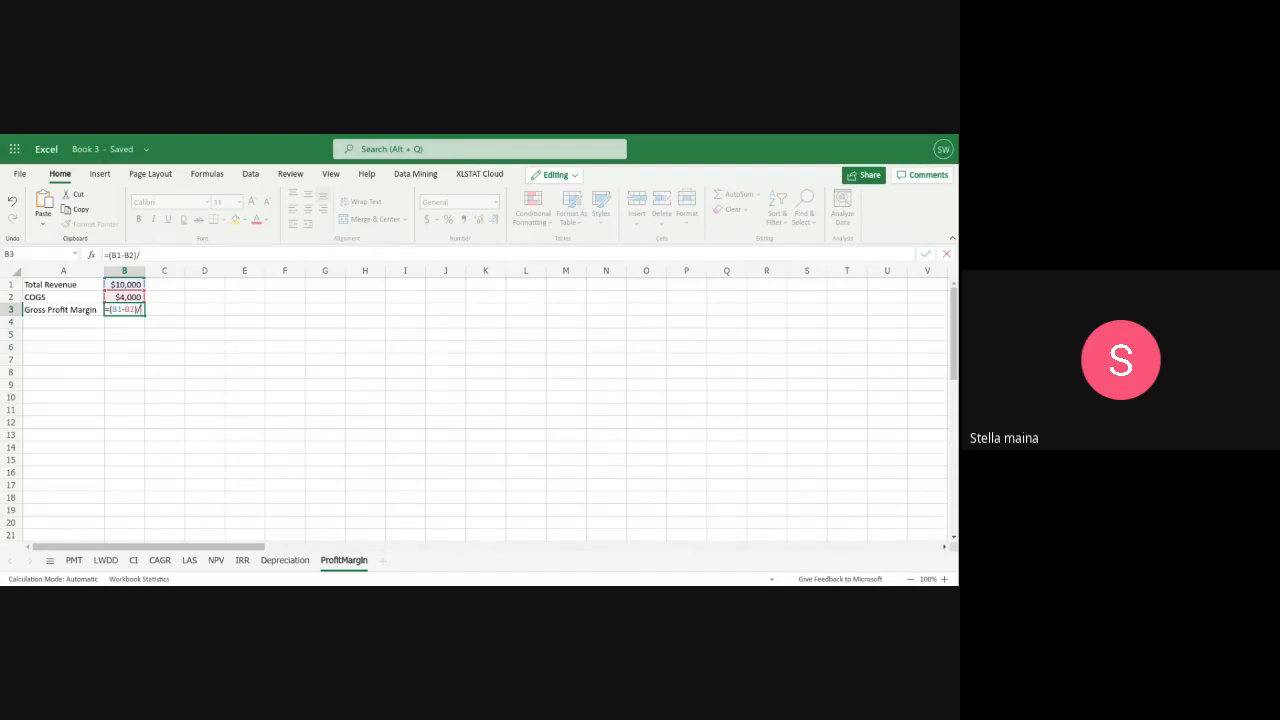
pyautogui.write('B1')
pyautogui.press('Return')
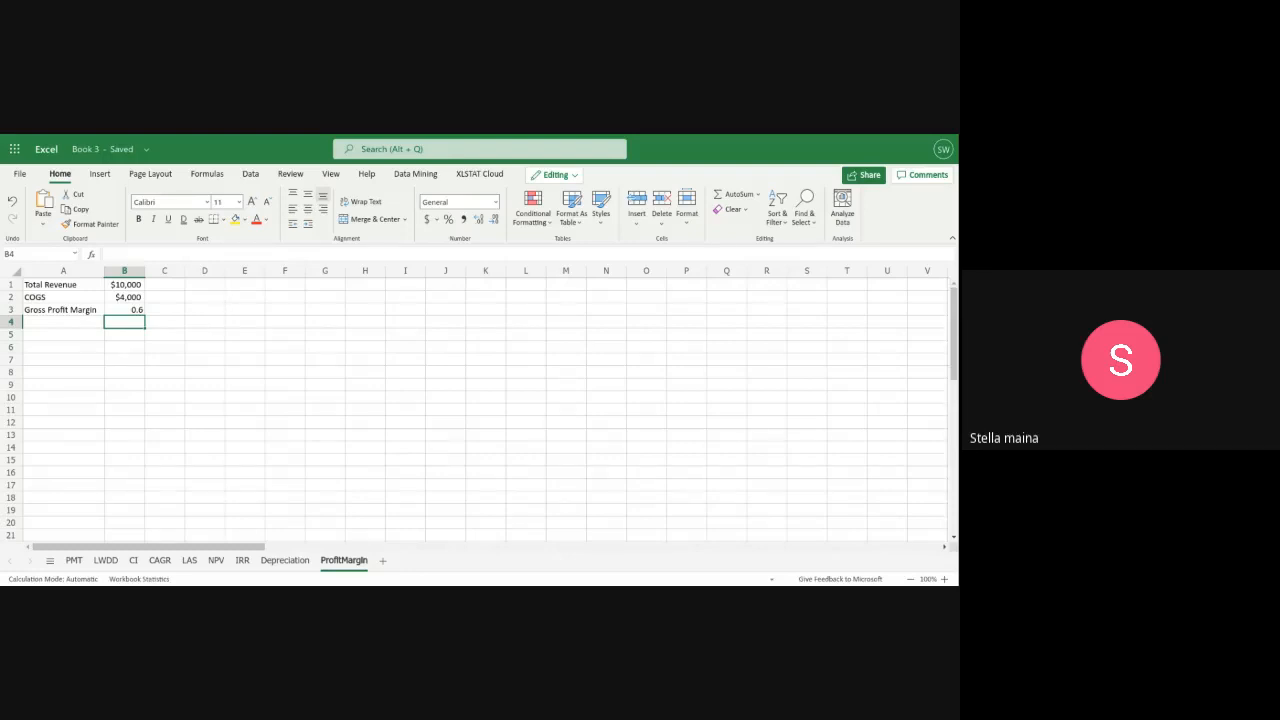
# Format the gross profit margin in B3 as a percentage without decimals
pyautogui.click(141, 313)
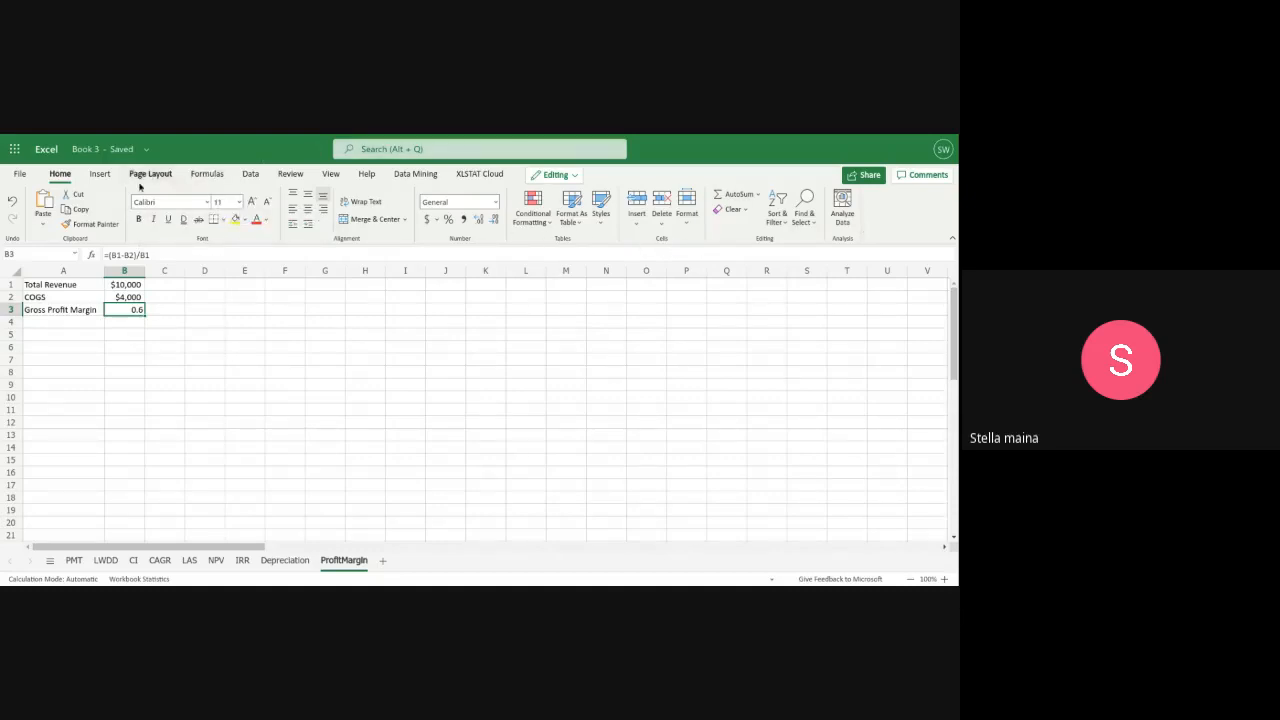
pyautogui.click(100, 174)
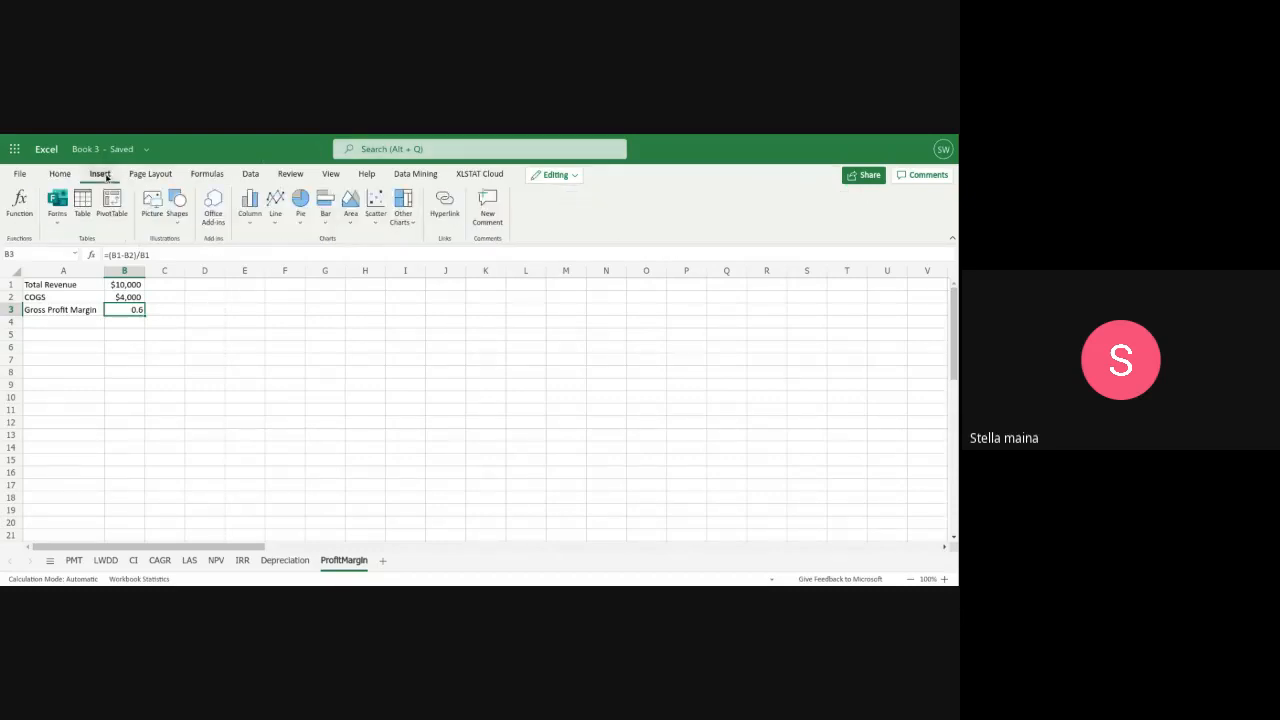
pyautogui.click(150, 174)
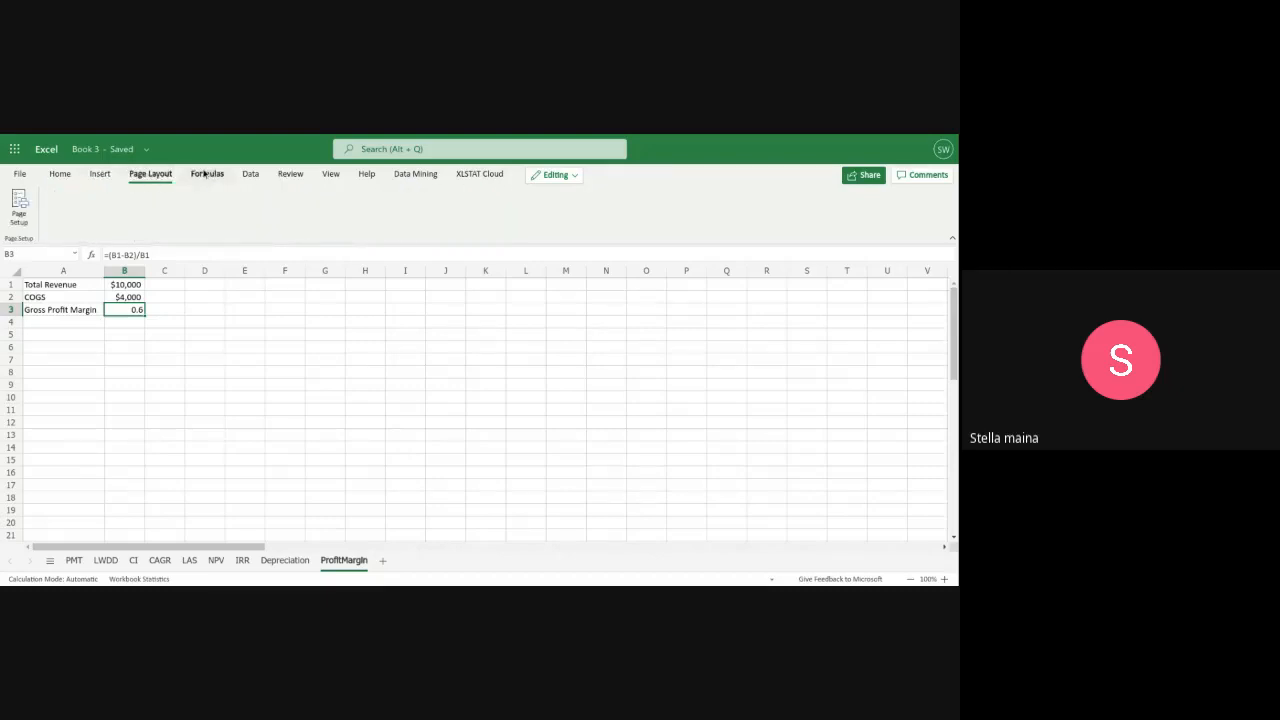
pyautogui.click(205, 174)
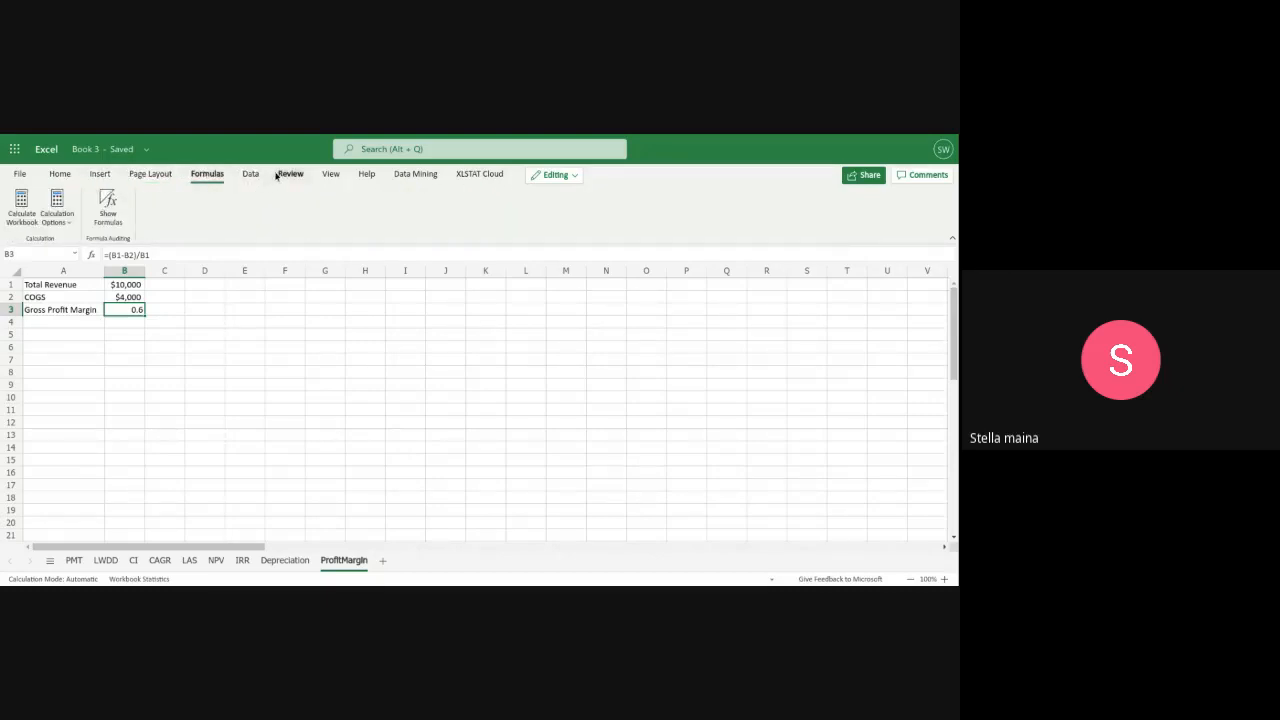
pyautogui.click(250, 175)
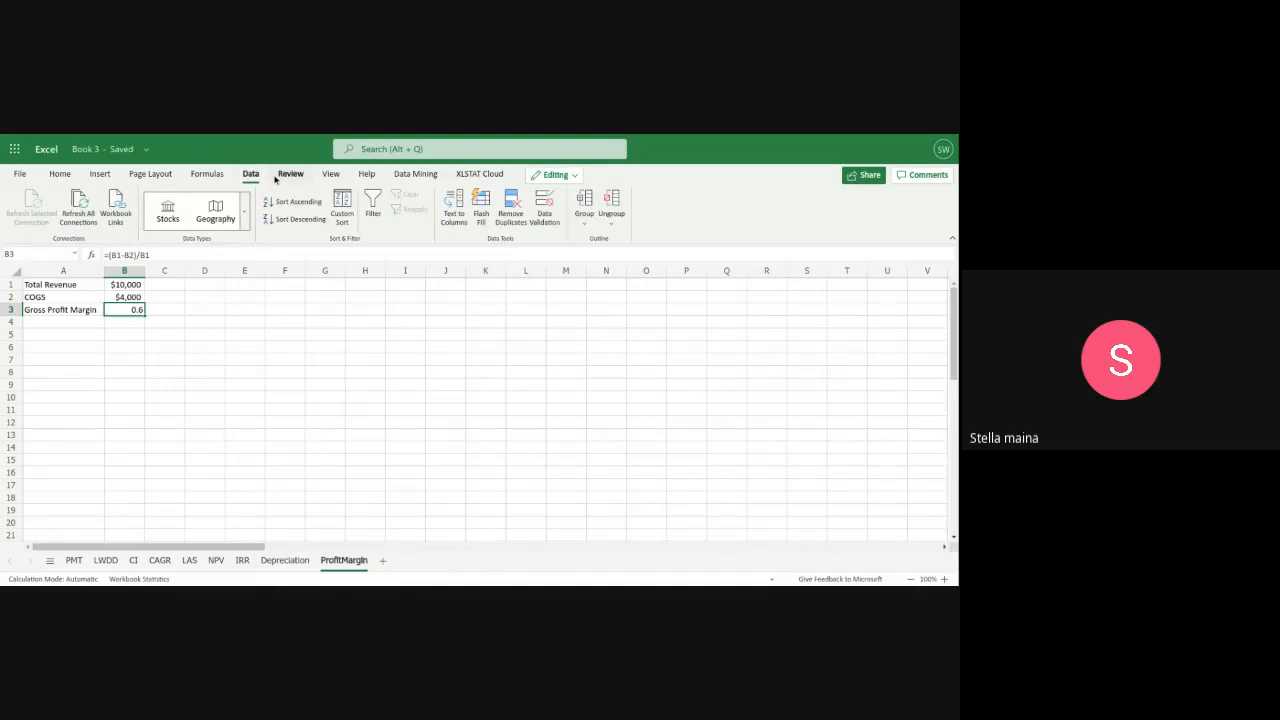
pyautogui.click(282, 174)
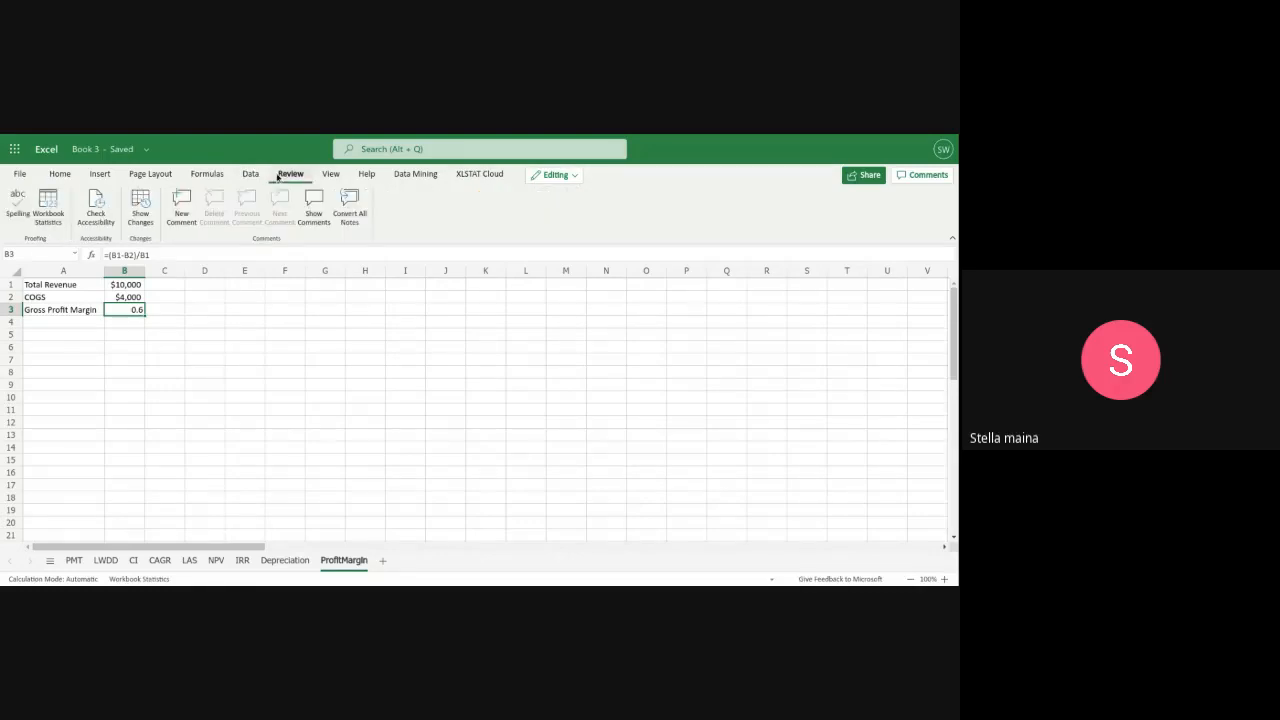
pyautogui.click(333, 176)
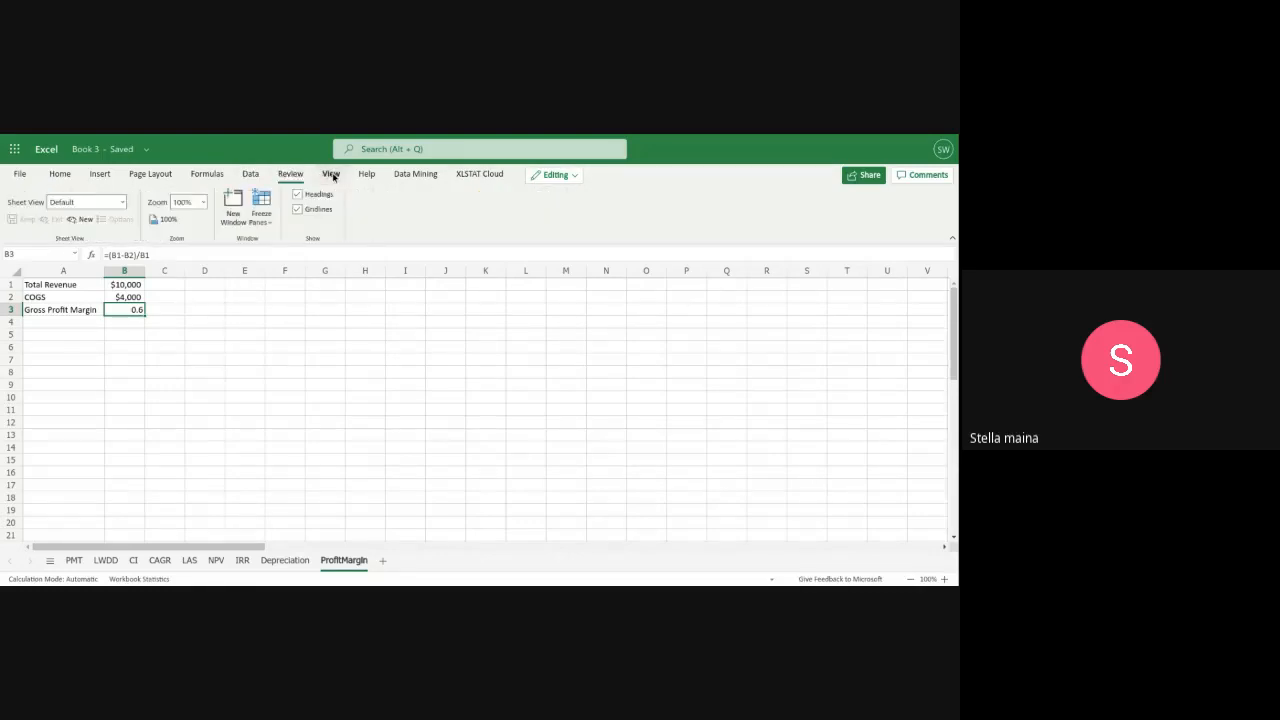
pyautogui.click(58, 177)
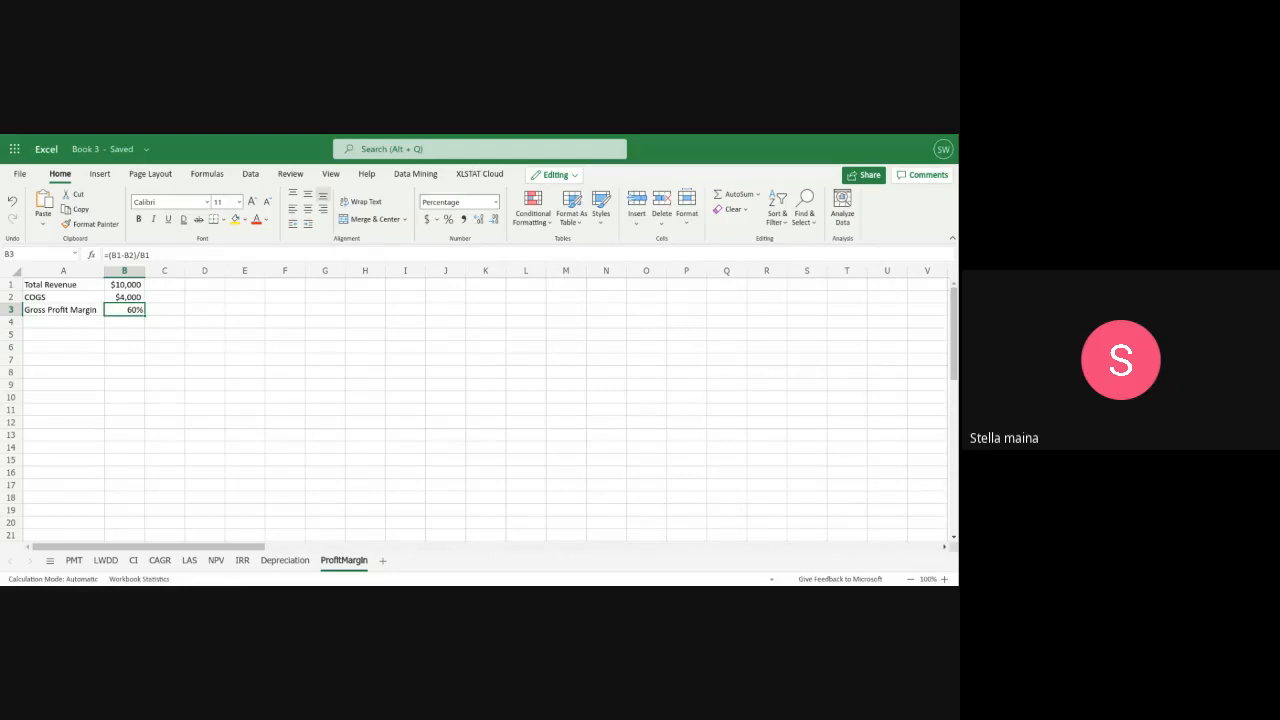
# Start a second margin table by labelling F1 "Total Revenue" and F2 "COGS"
pyautogui.click(280, 288)
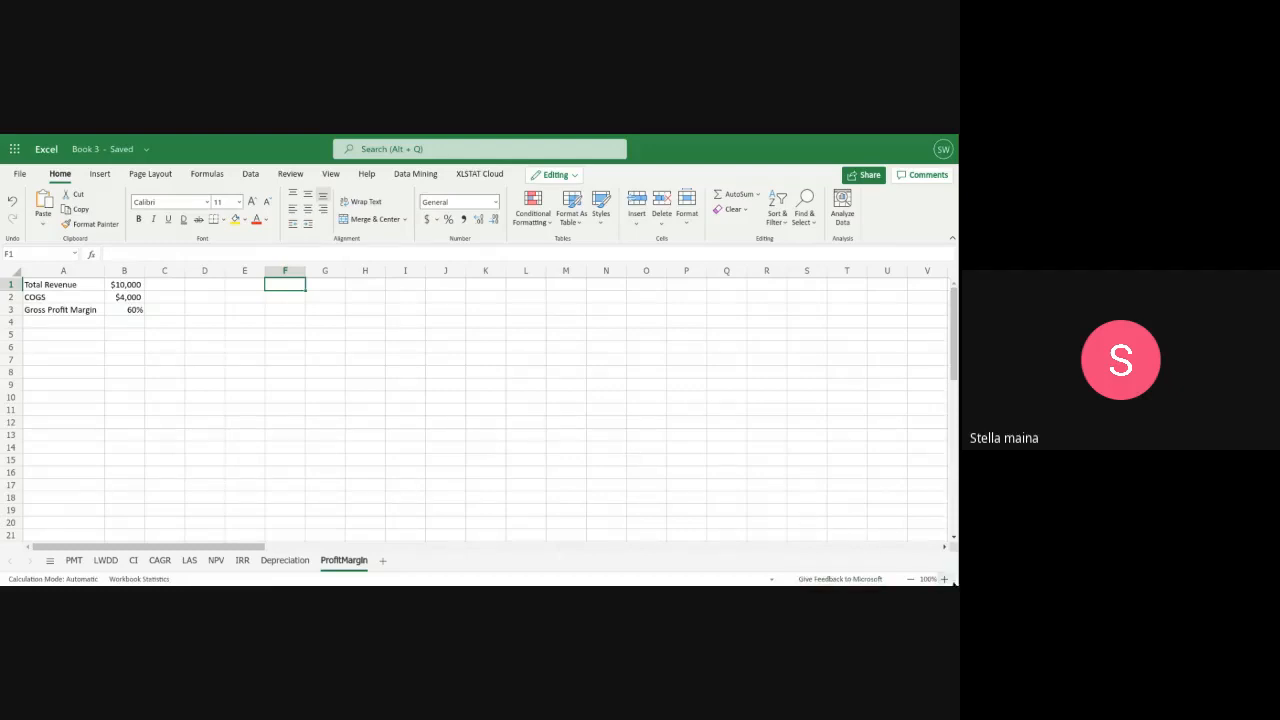
pyautogui.click(944, 579)
pyautogui.click(945, 579)
pyautogui.click(945, 579)
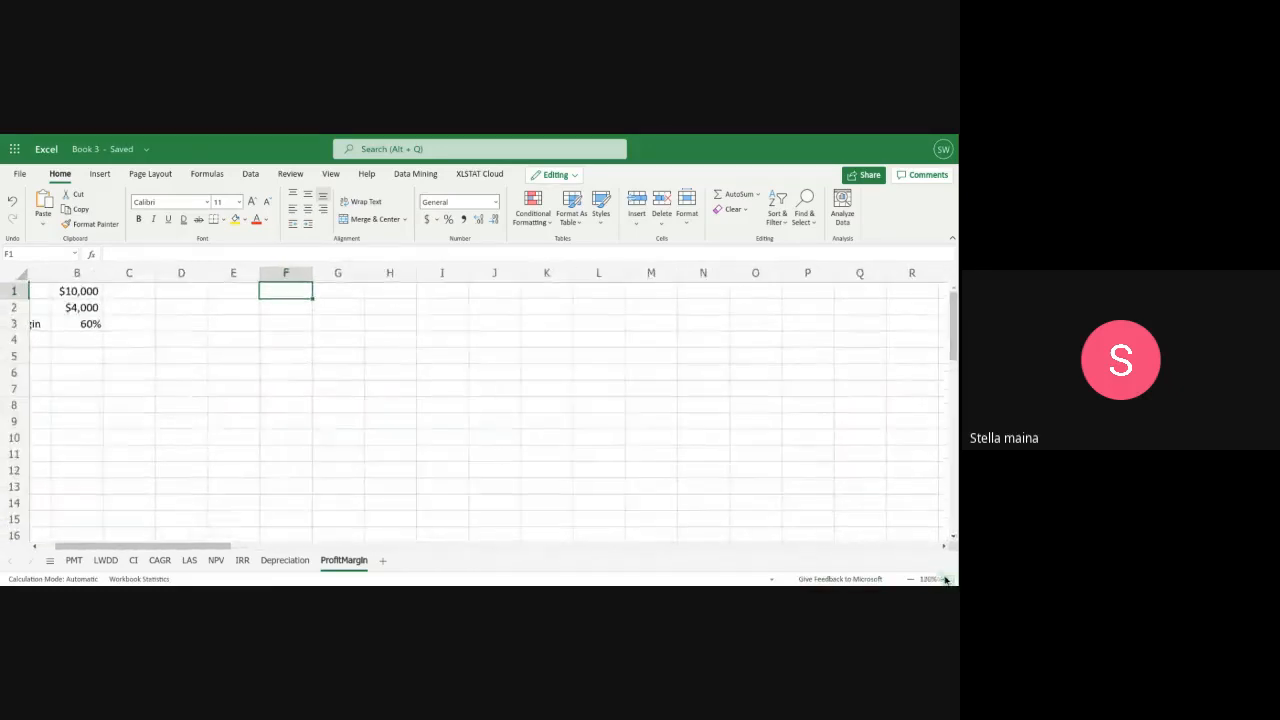
pyautogui.click(945, 579)
pyautogui.moveTo(194, 549); pyautogui.dragTo(60, 543)
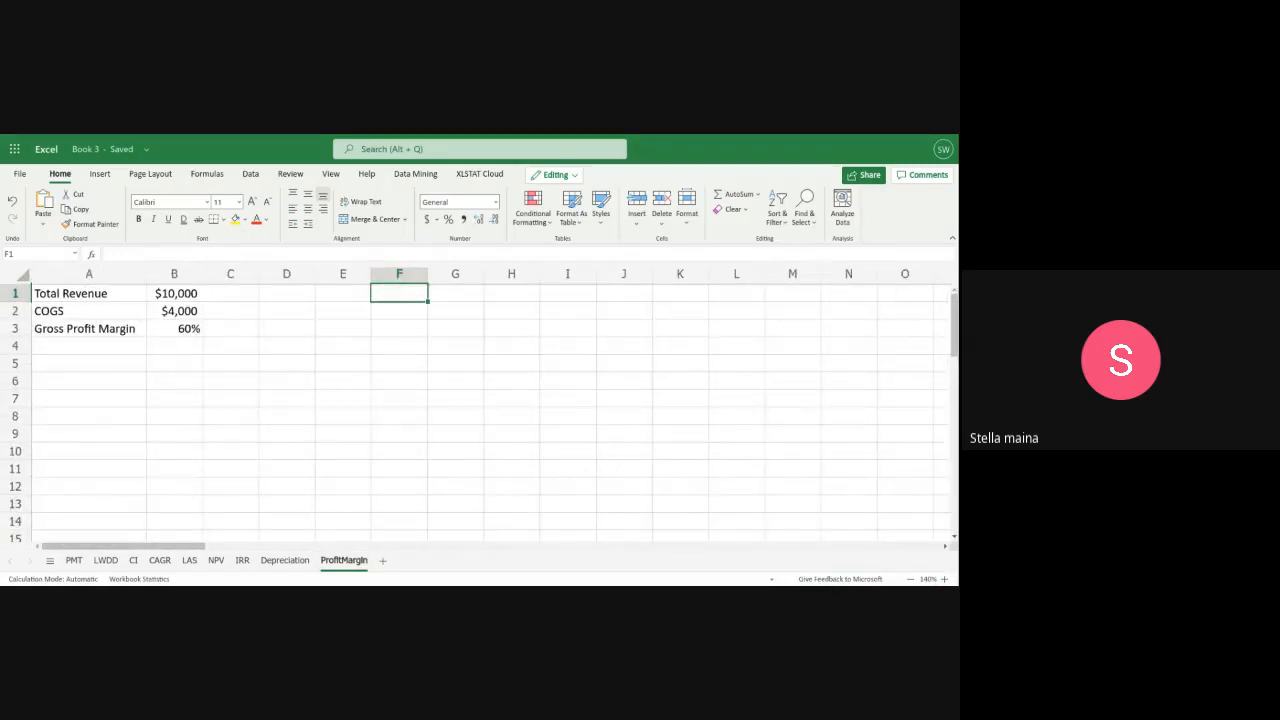
pyautogui.write('Total')
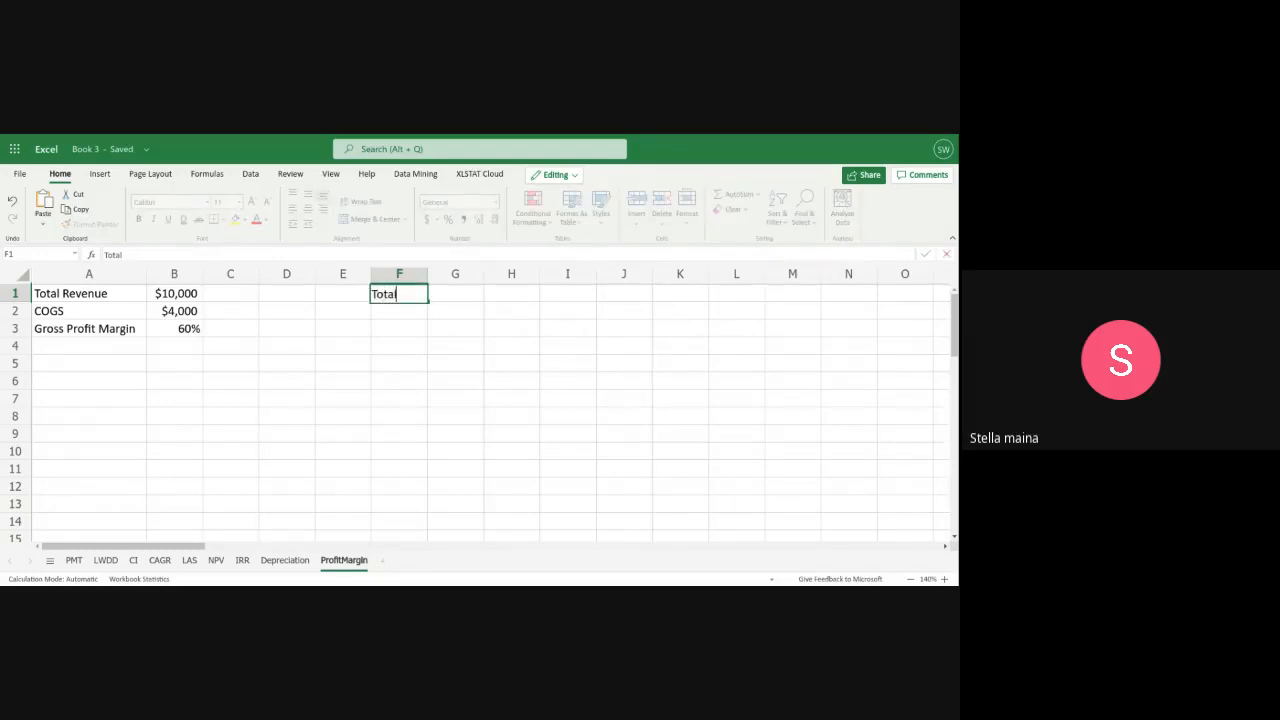
pyautogui.write(' Reve')
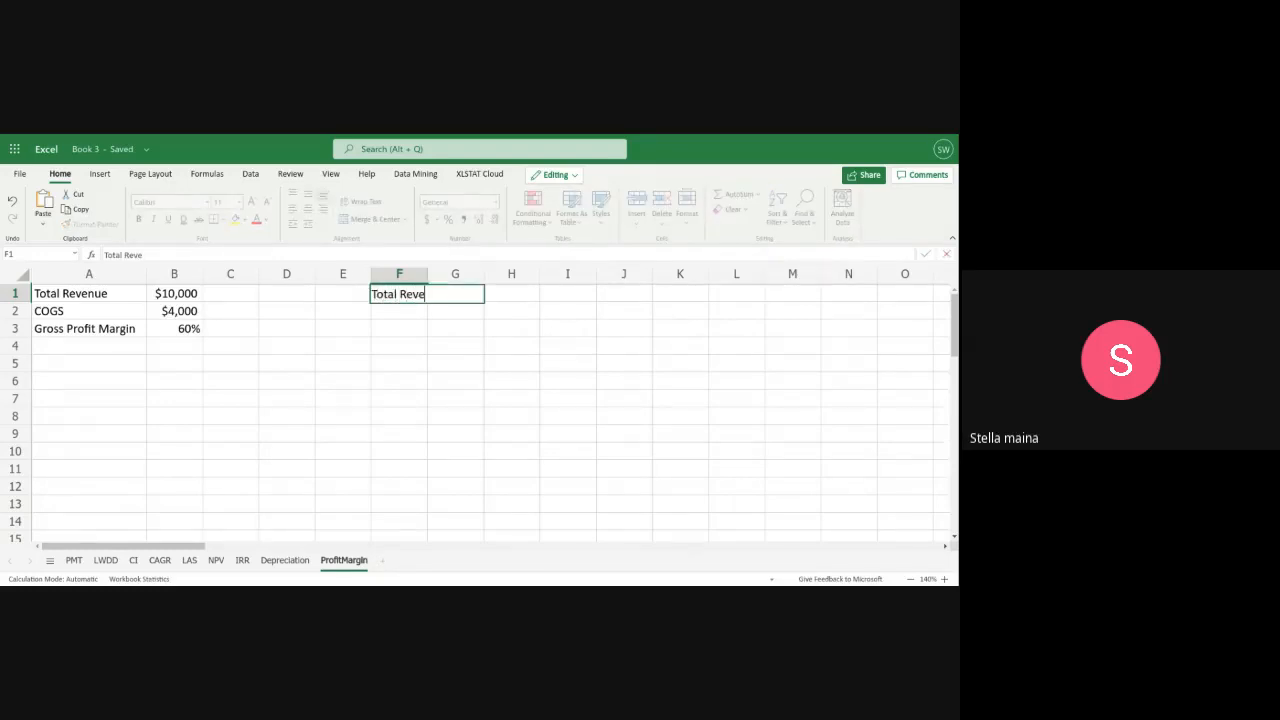
pyautogui.write('nue')
pyautogui.click(383, 314)
pyautogui.write('CO')
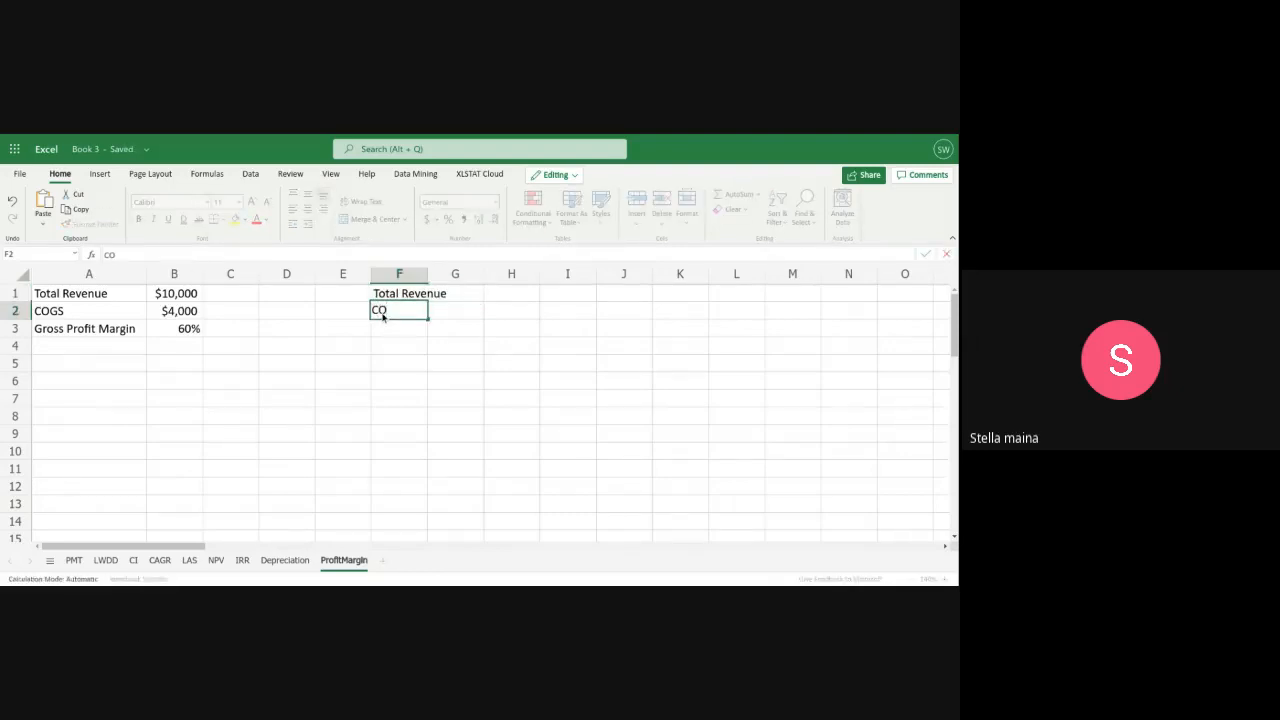
pyautogui.write('GS')
# Label cell F3 "Gross Profit Margin" and widen column F to fit the text
pyautogui.click(391, 326)
pyautogui.write('Gro')
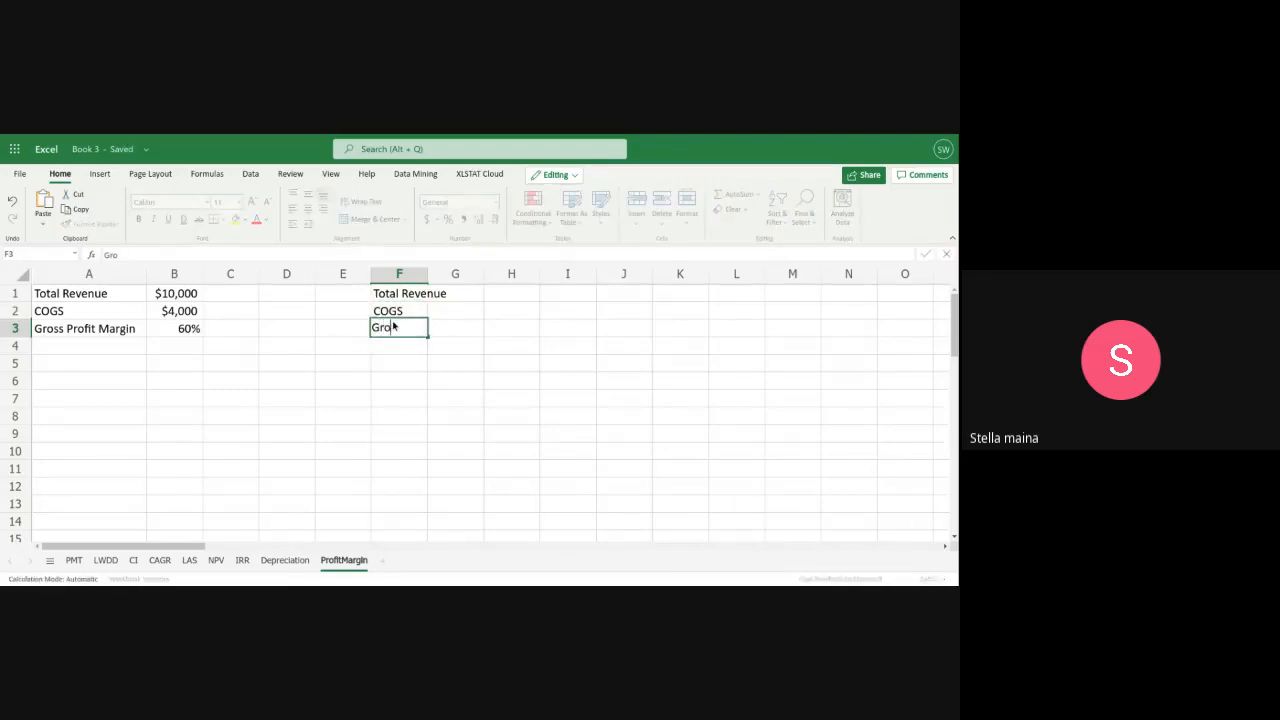
pyautogui.write('ss Profi')
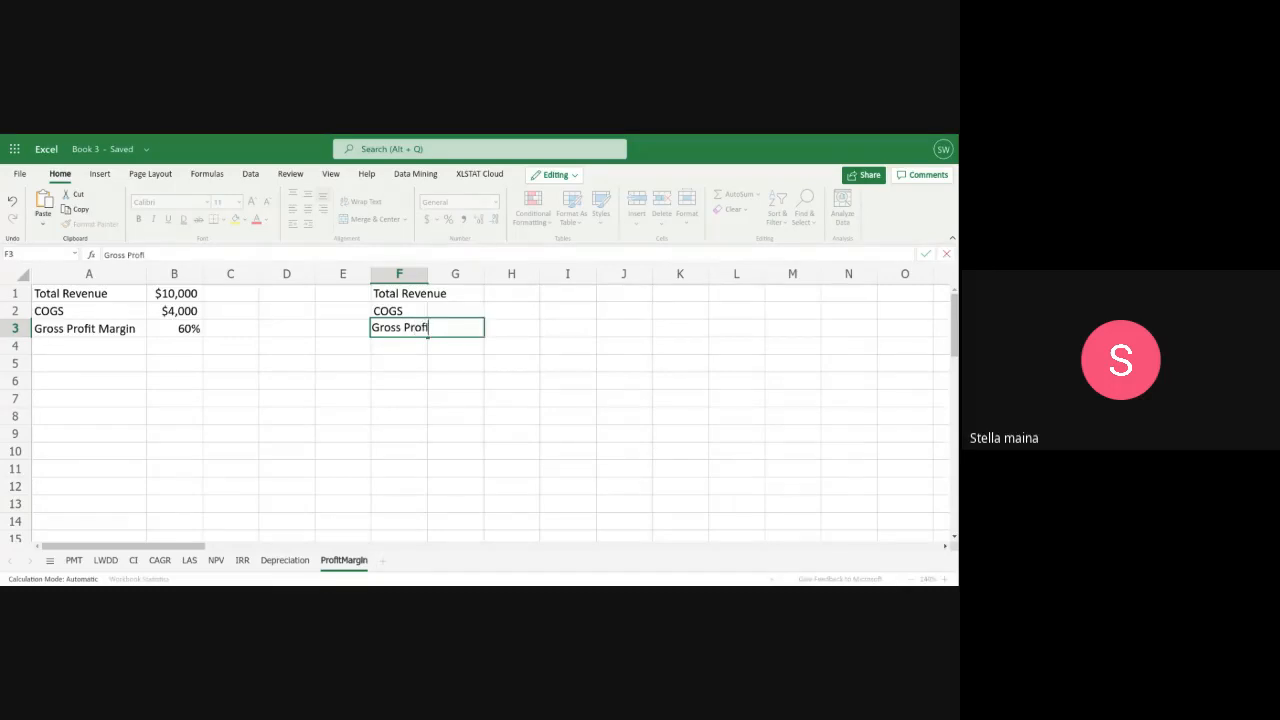
pyautogui.write('t Margin')
pyautogui.click(399, 273)
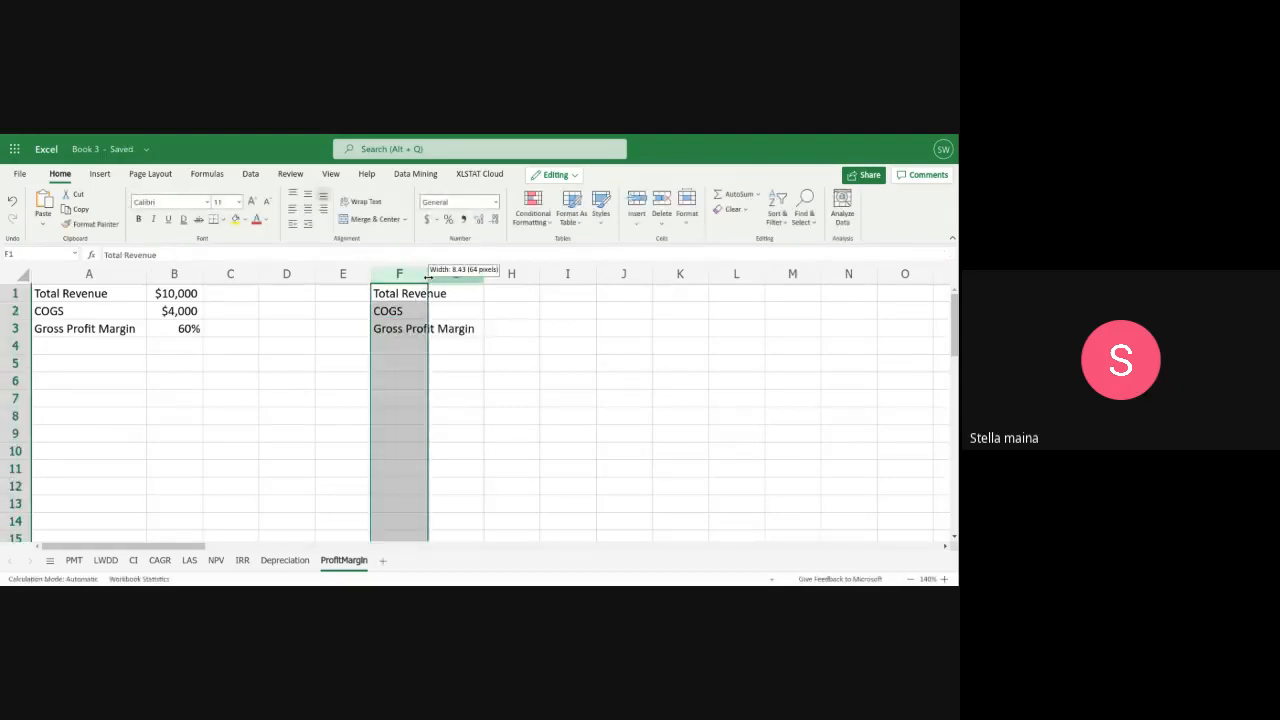
pyautogui.moveTo(428, 273); pyautogui.dragTo(486, 283)
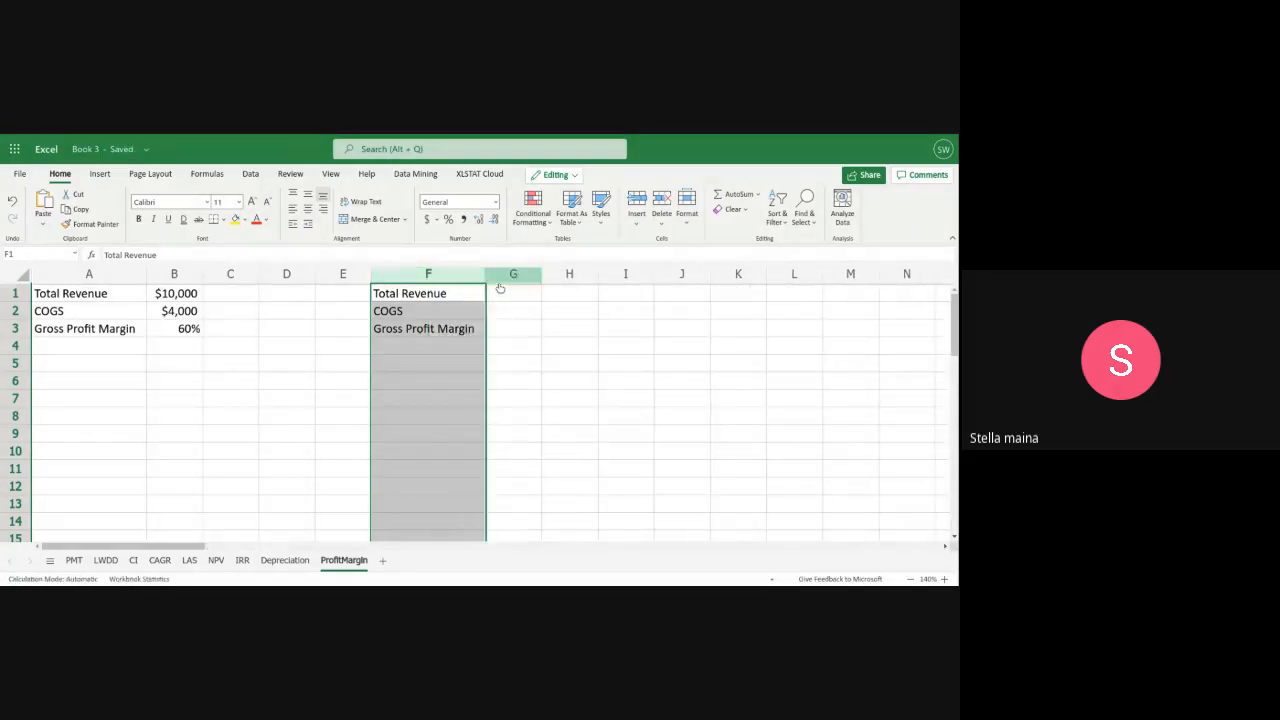
# Enter $10,000 as the total revenue in G1 and $4,000 as the COGS in G2
pyautogui.click(499, 294)
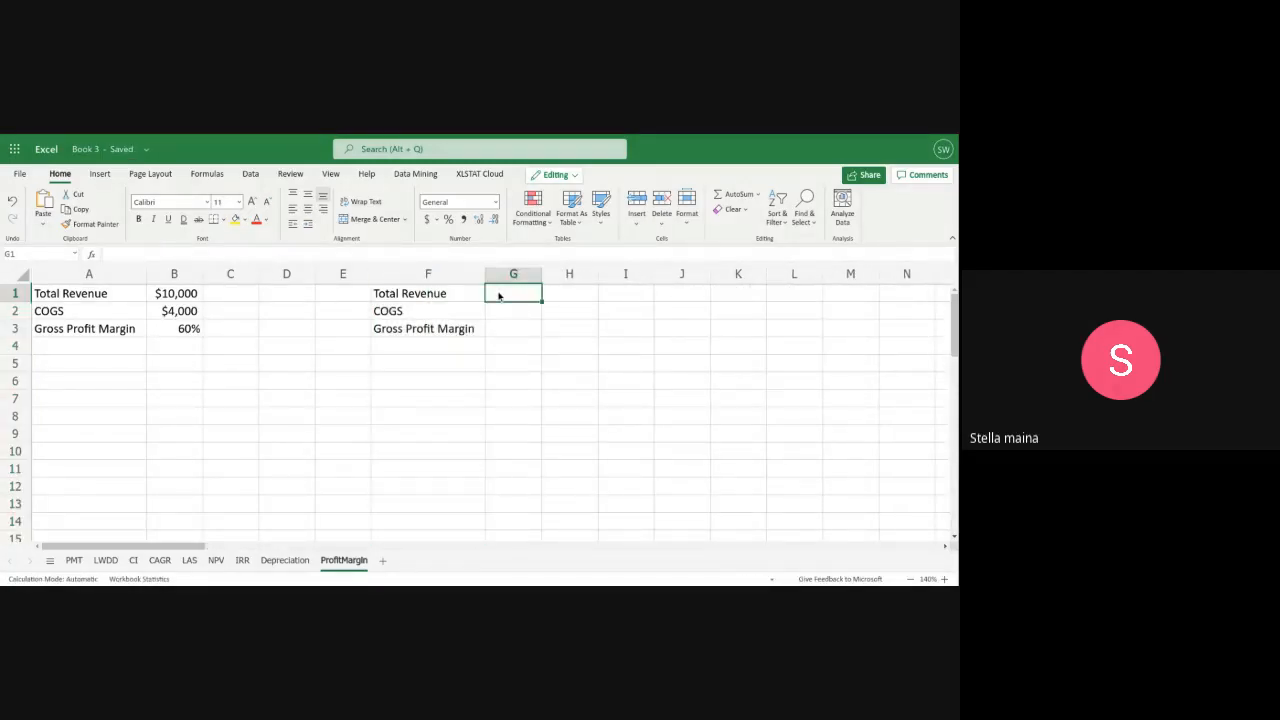
pyautogui.write('$')
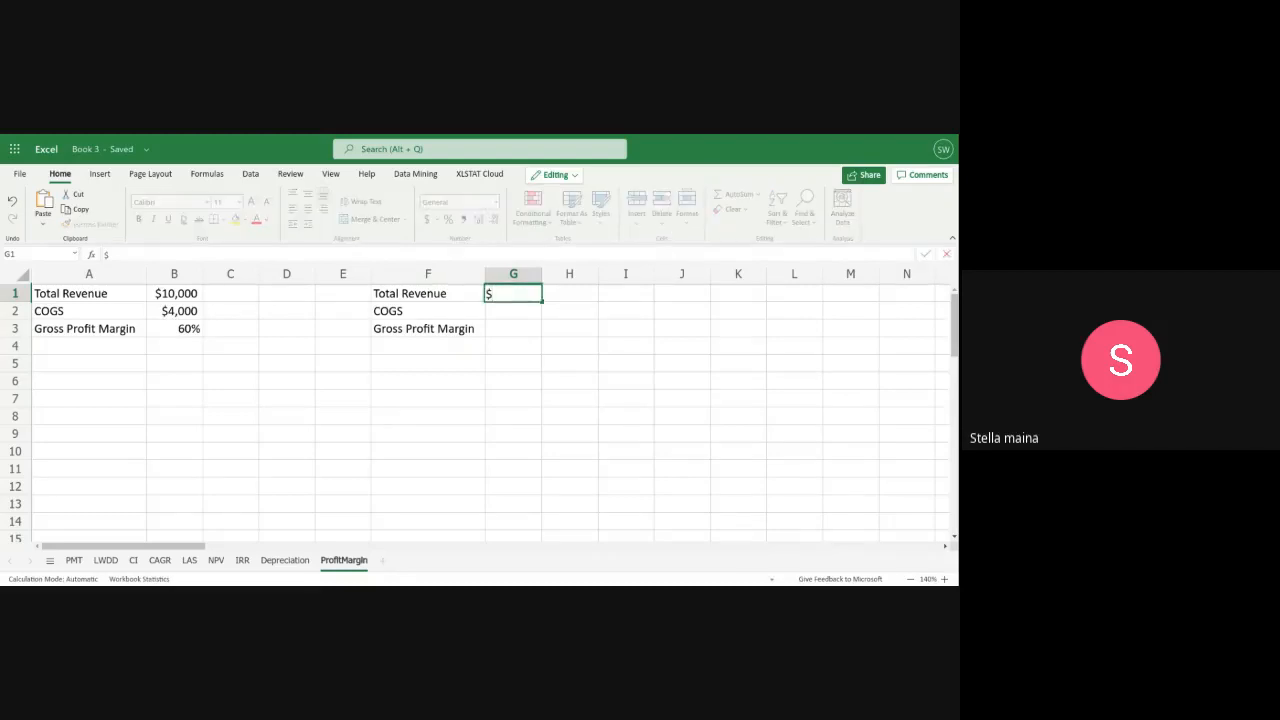
pyautogui.write('10,000')
pyautogui.click(502, 315)
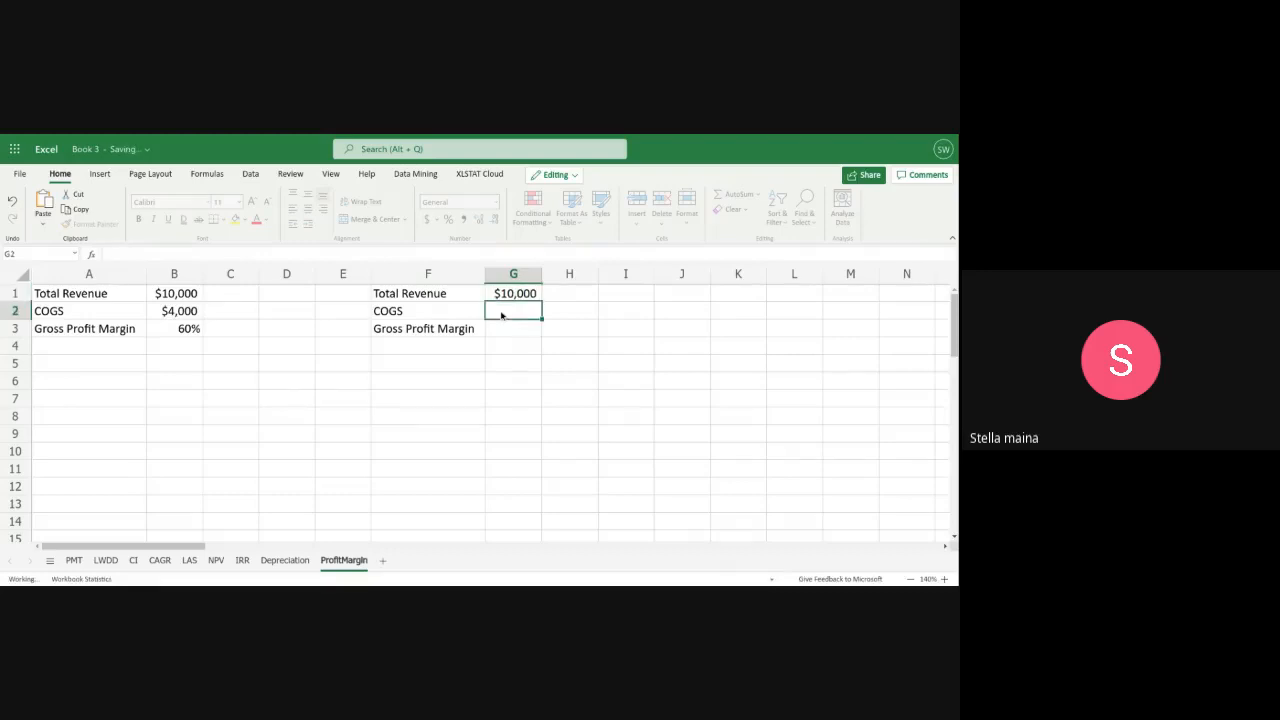
pyautogui.write('$4')
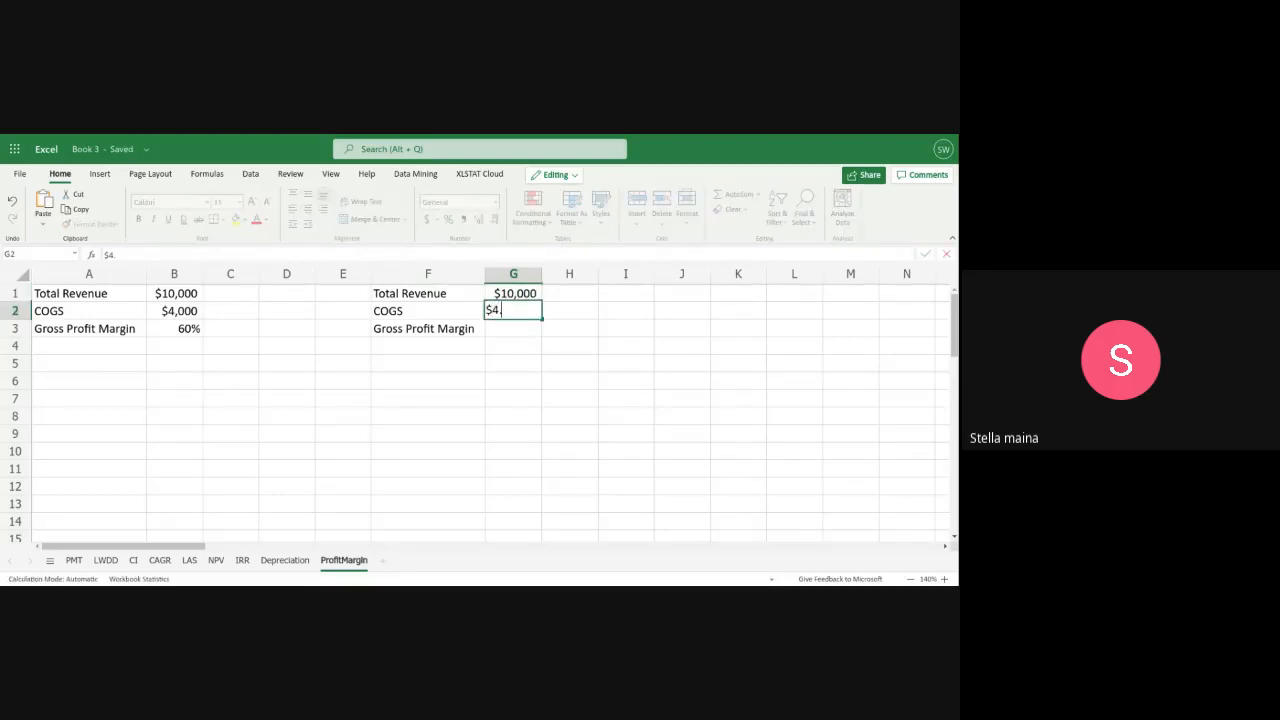
pyautogui.write(',000')
# Replace the label in F3 with "OPEX" and enter $1,000 beside it in G3
pyautogui.click(474, 331)
pyautogui.doubleClick(474, 331)
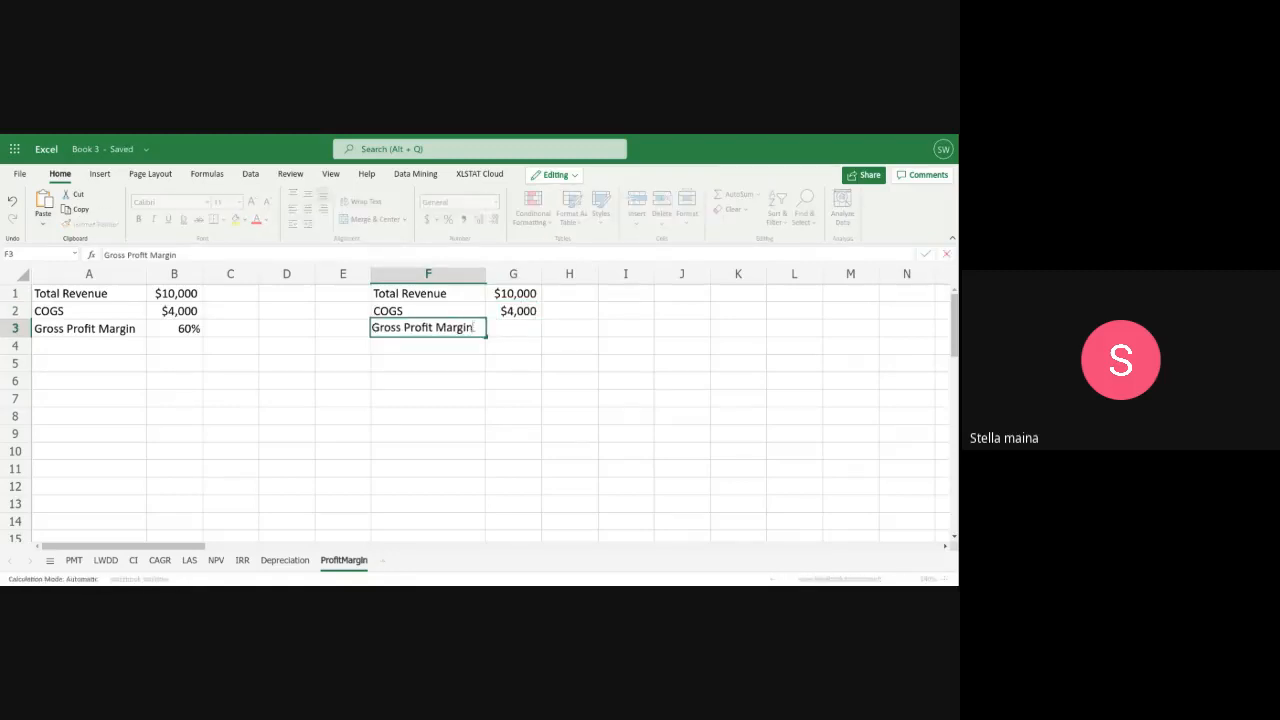
pyautogui.moveTo(474, 331); pyautogui.dragTo(372, 327)
pyautogui.press('BackSpace')
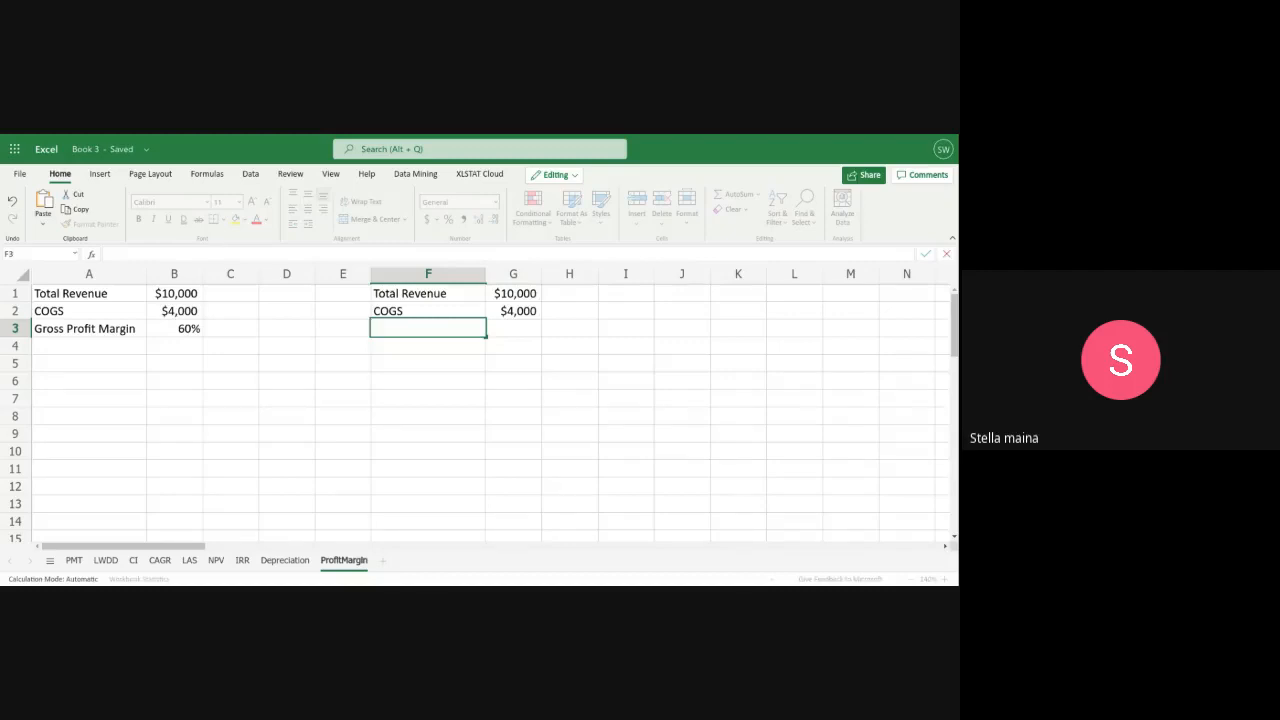
pyautogui.write('OPEX')
pyautogui.click(502, 328)
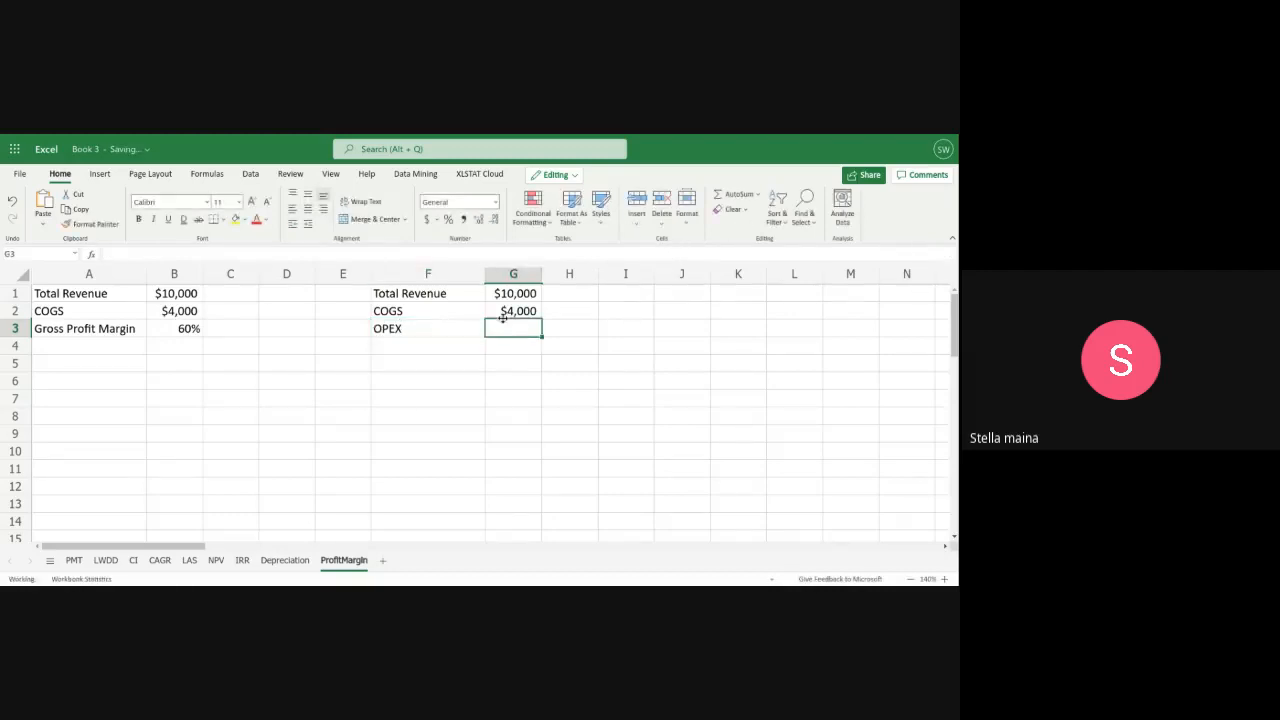
pyautogui.write('$1')
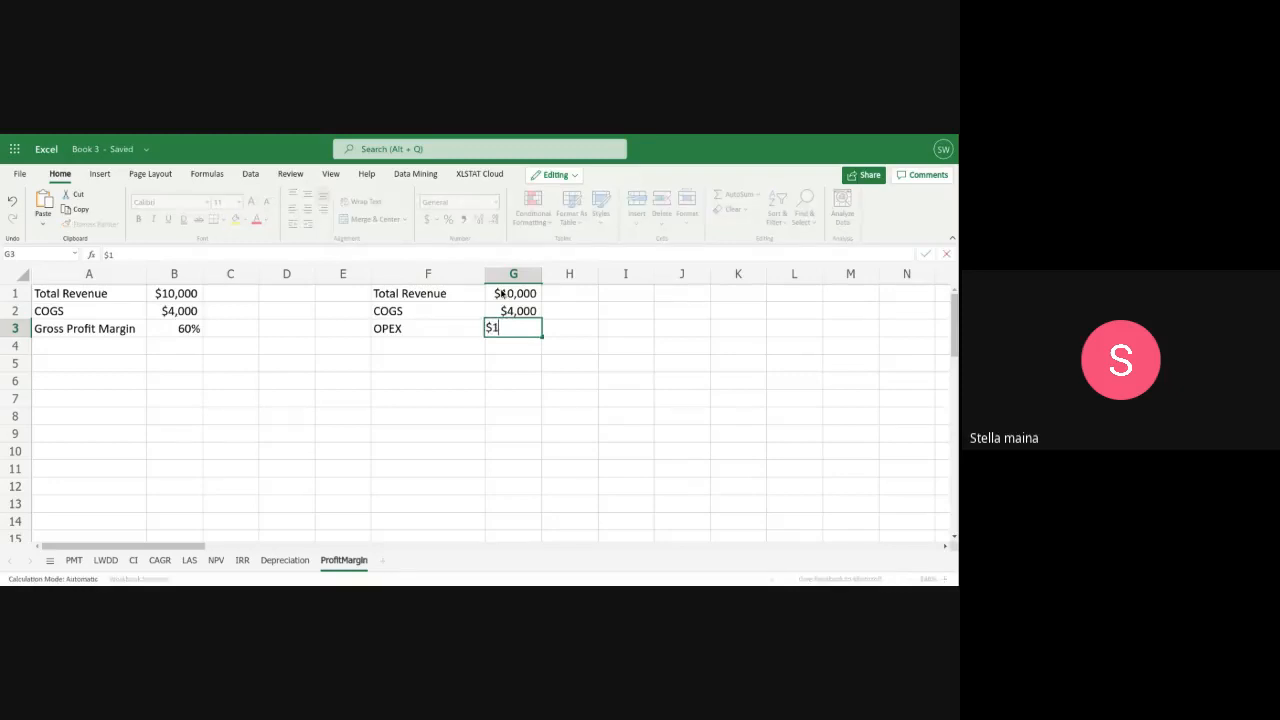
pyautogui.write(',000')
# Label cell F5 "Operating Profit"
pyautogui.click(417, 368)
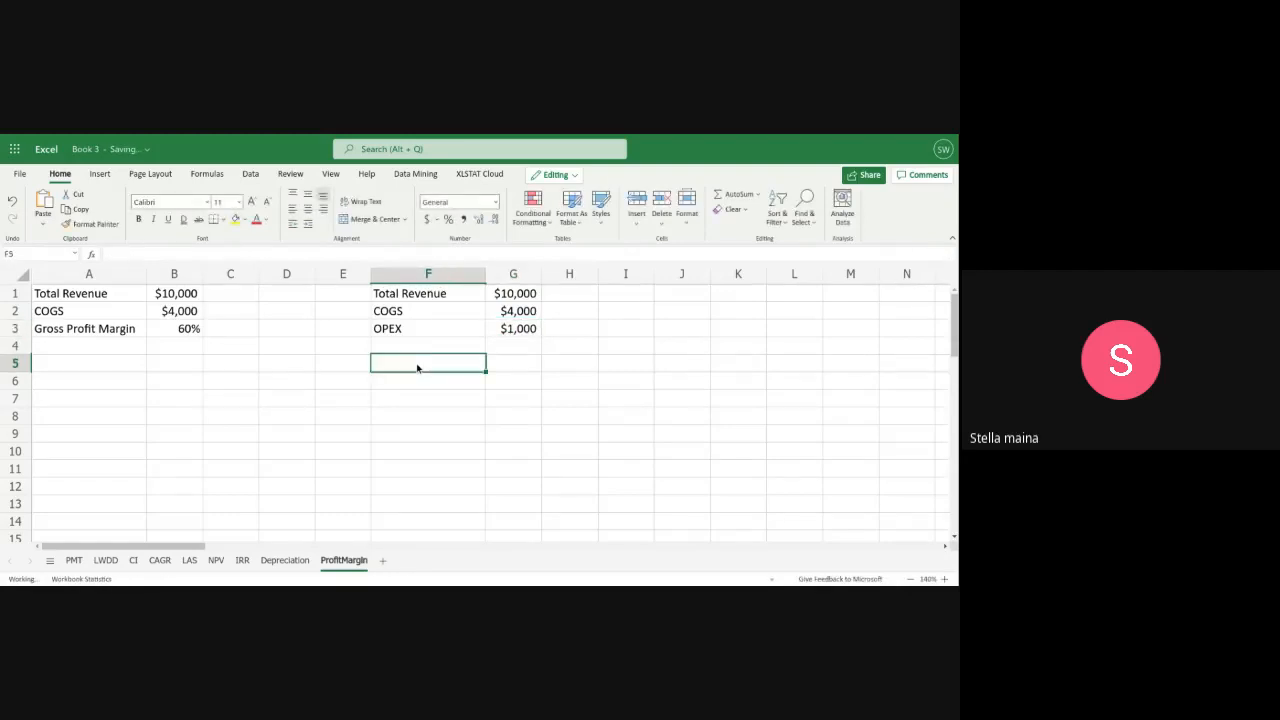
pyautogui.write('Oper')
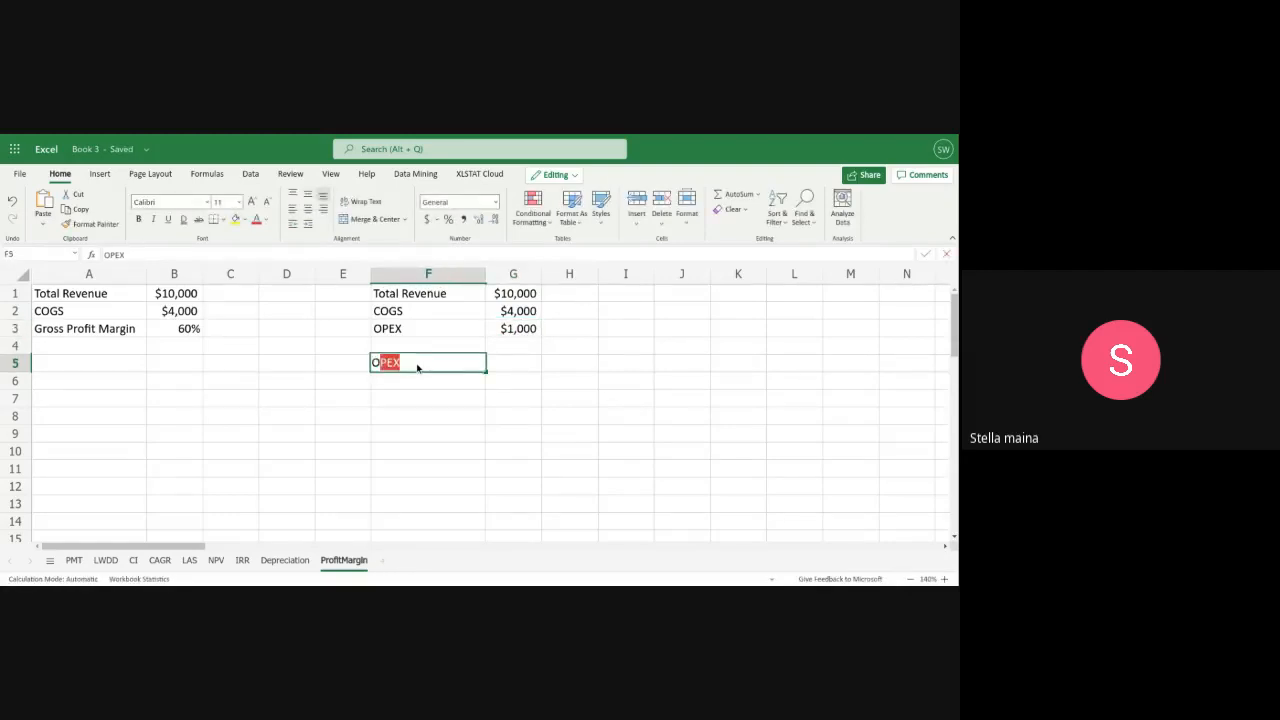
pyautogui.write('at')
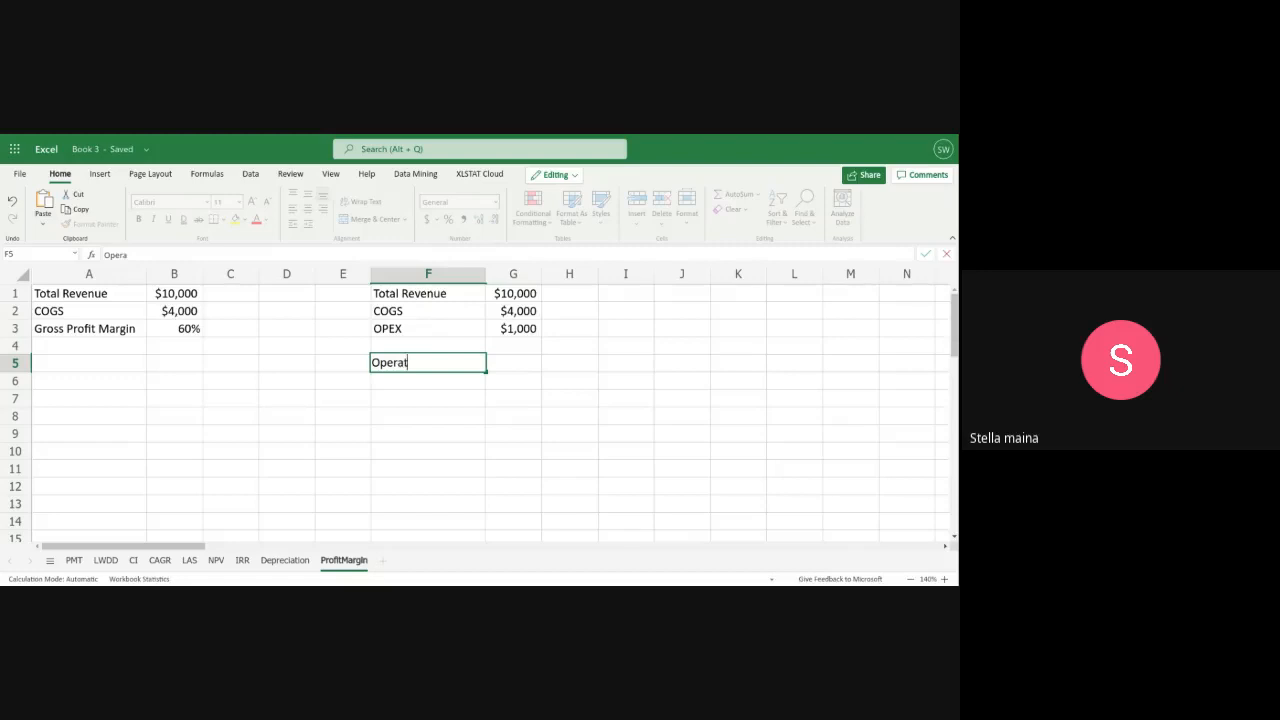
pyautogui.write('ing Profit')
# Calculate the operating profit margin in G5 with the formula =(G1-G2-G3)/G1 and format it as a percentage
pyautogui.click(505, 362)
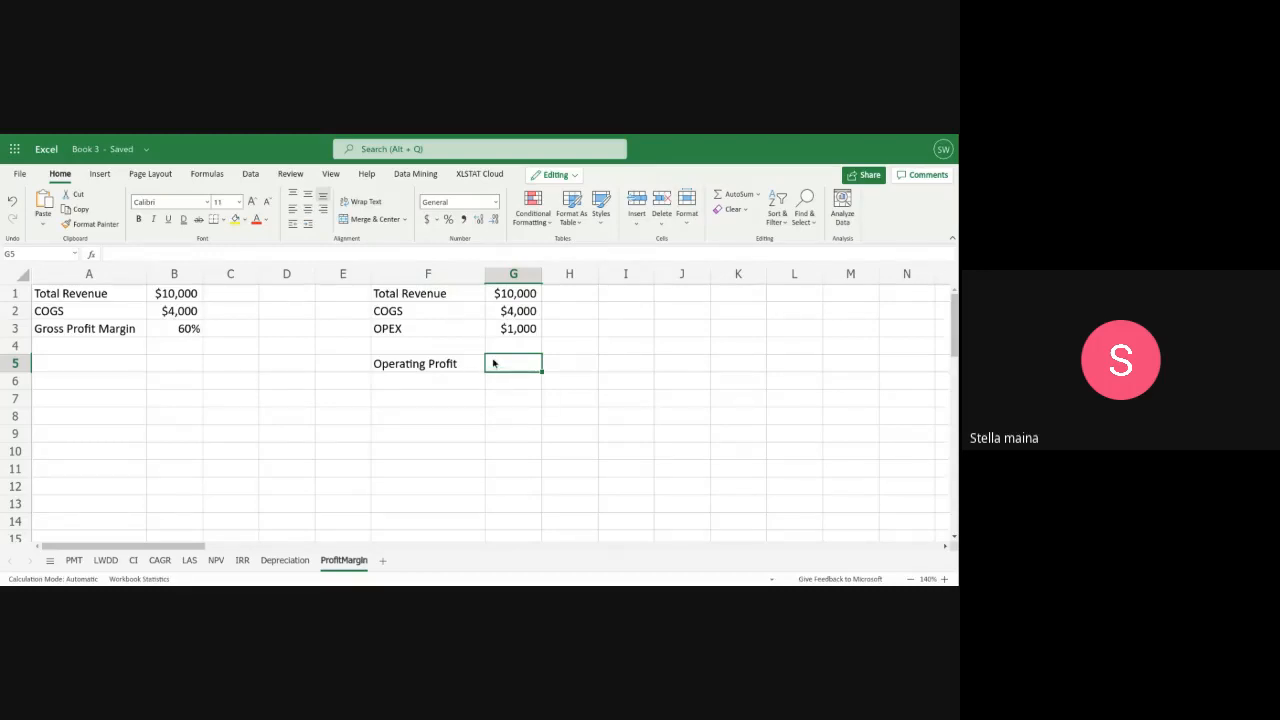
pyautogui.write('=(')
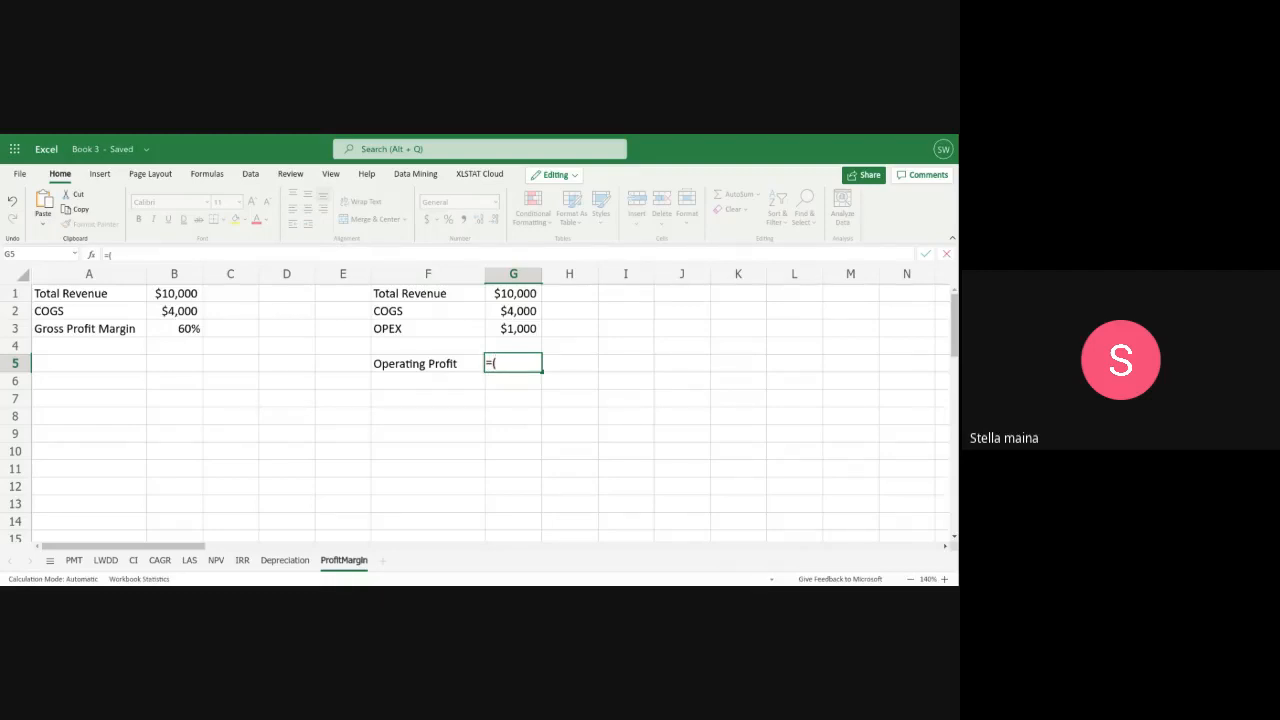
pyautogui.write('g1')
pyautogui.press('BackSpace')
pyautogui.press('BackSpace')
pyautogui.write('g1')
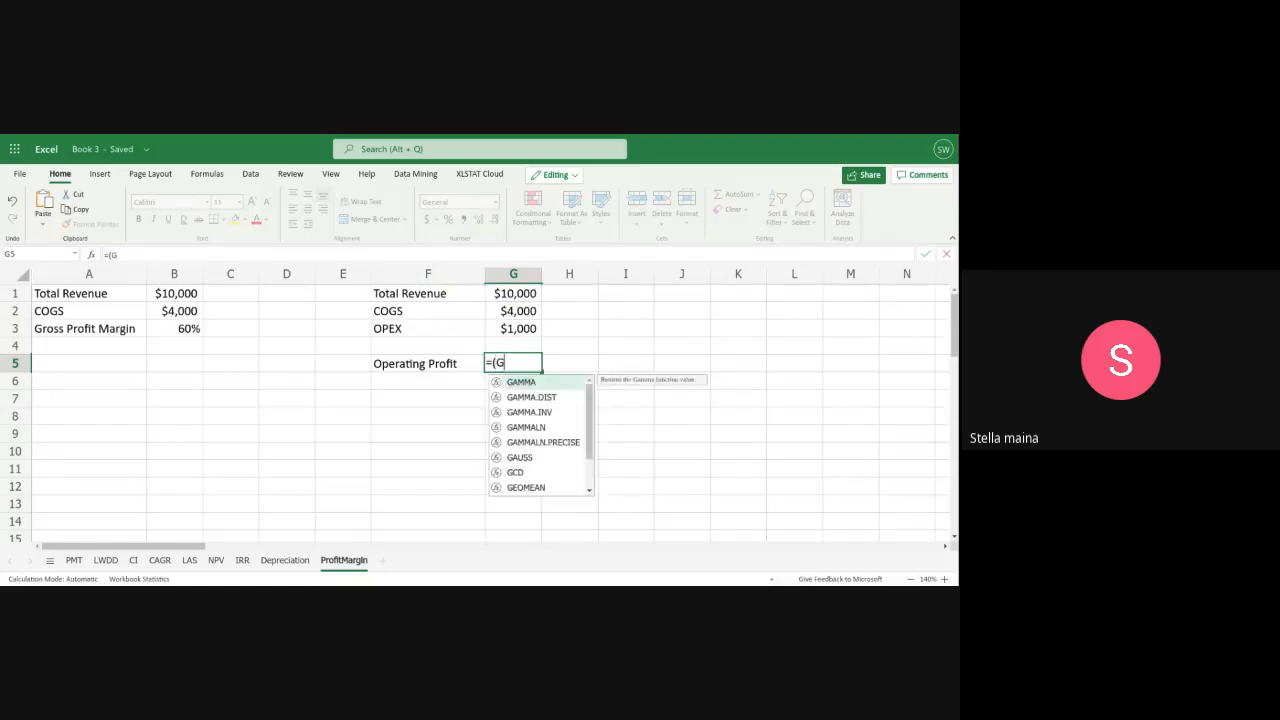
pyautogui.write('-')
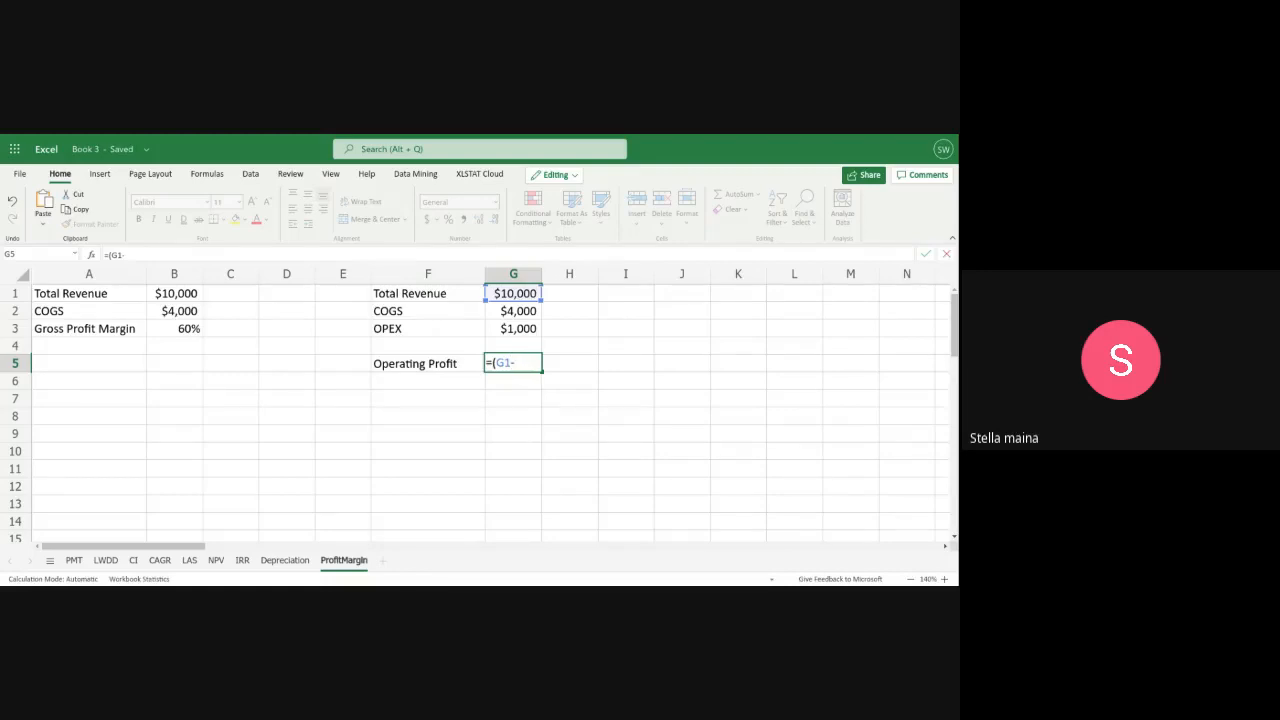
pyautogui.write('g2')
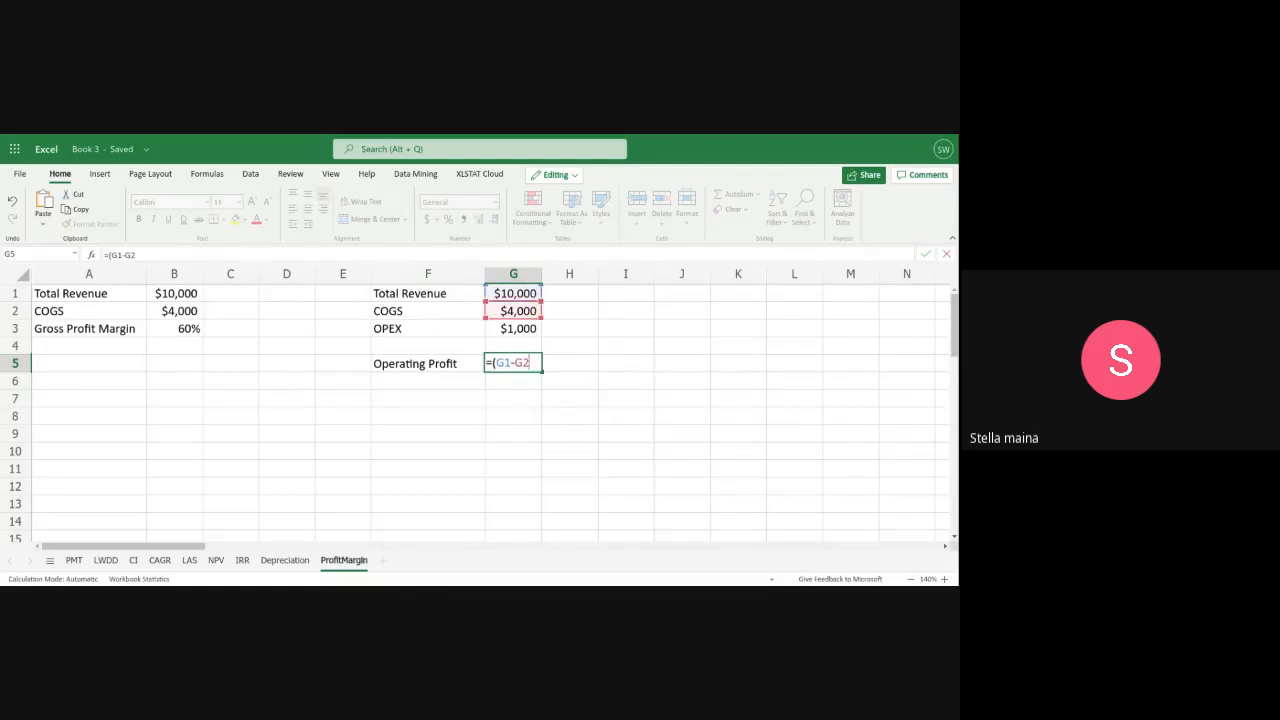
pyautogui.write('-g3)')
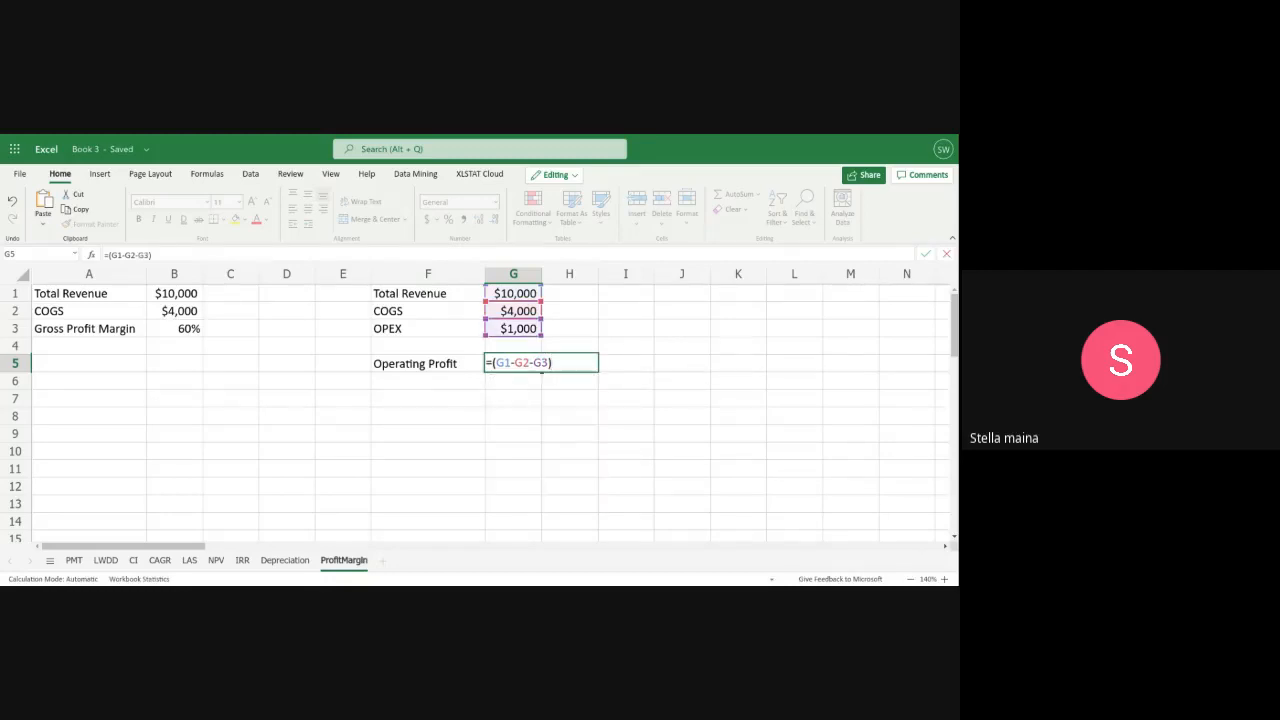
pyautogui.write('/g1')
pyautogui.press('Return')
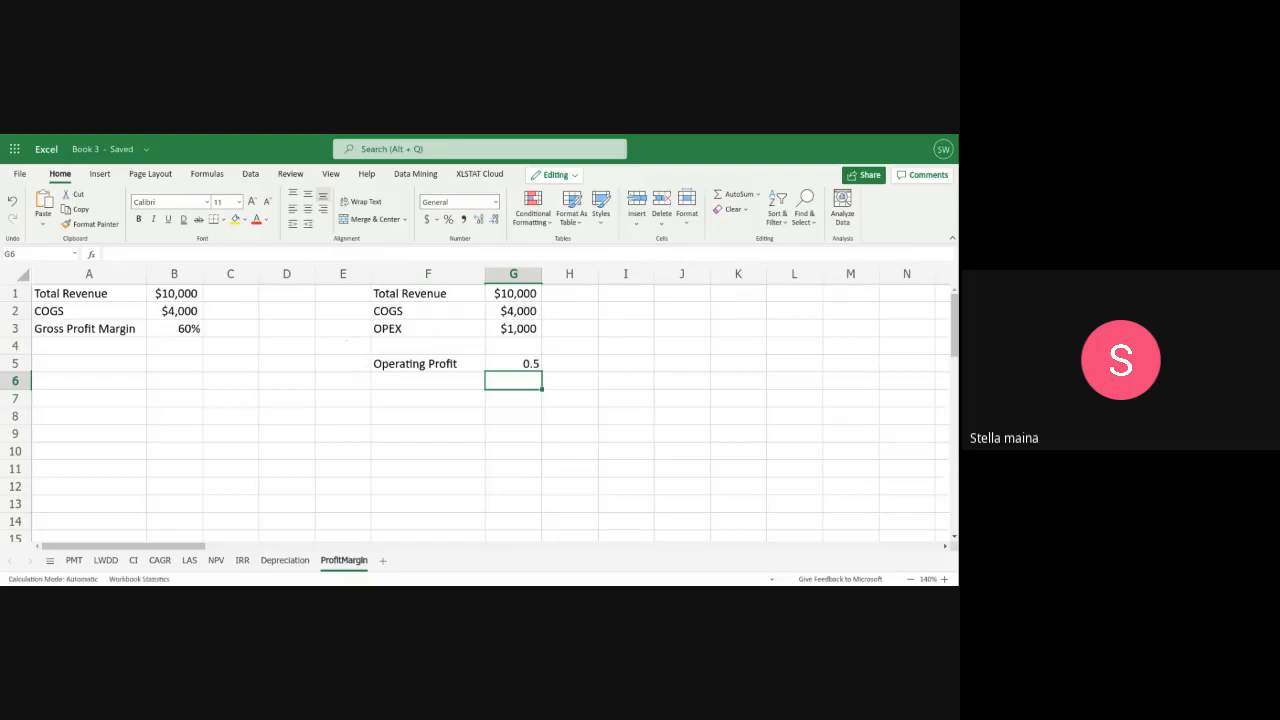
pyautogui.click(523, 370)
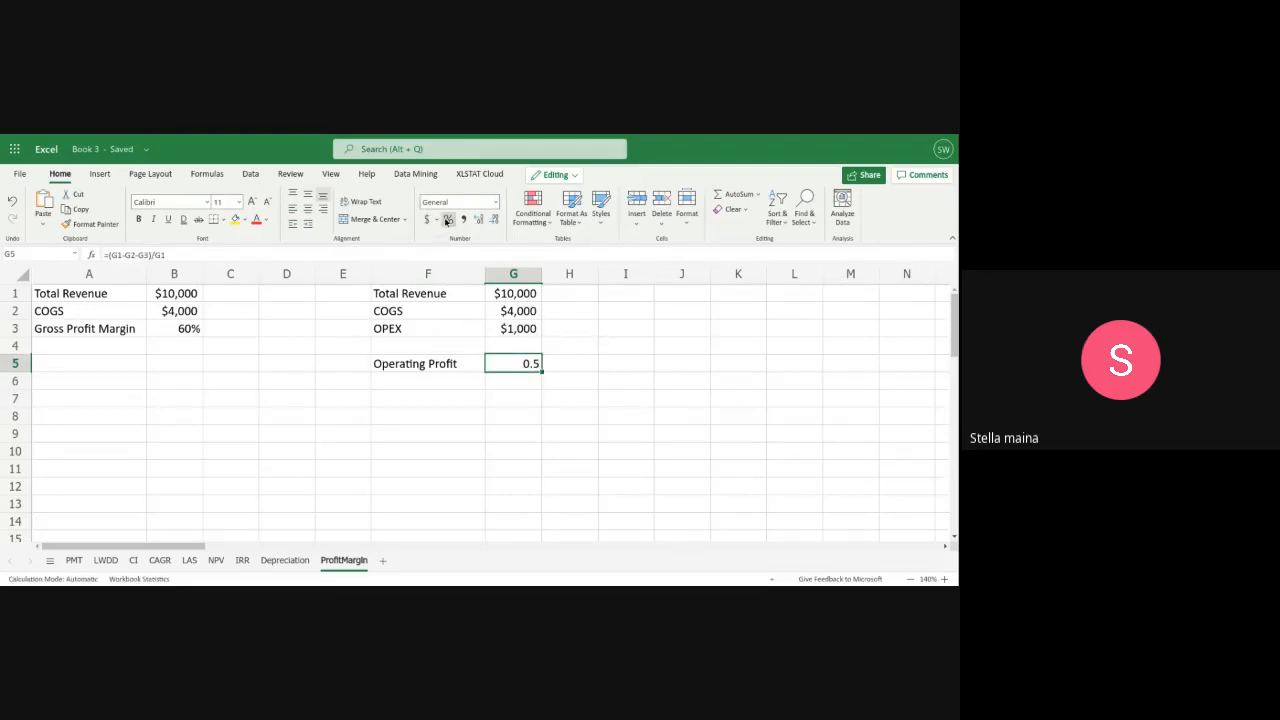
pyautogui.hotkey('ctrl', 'shift', '5')
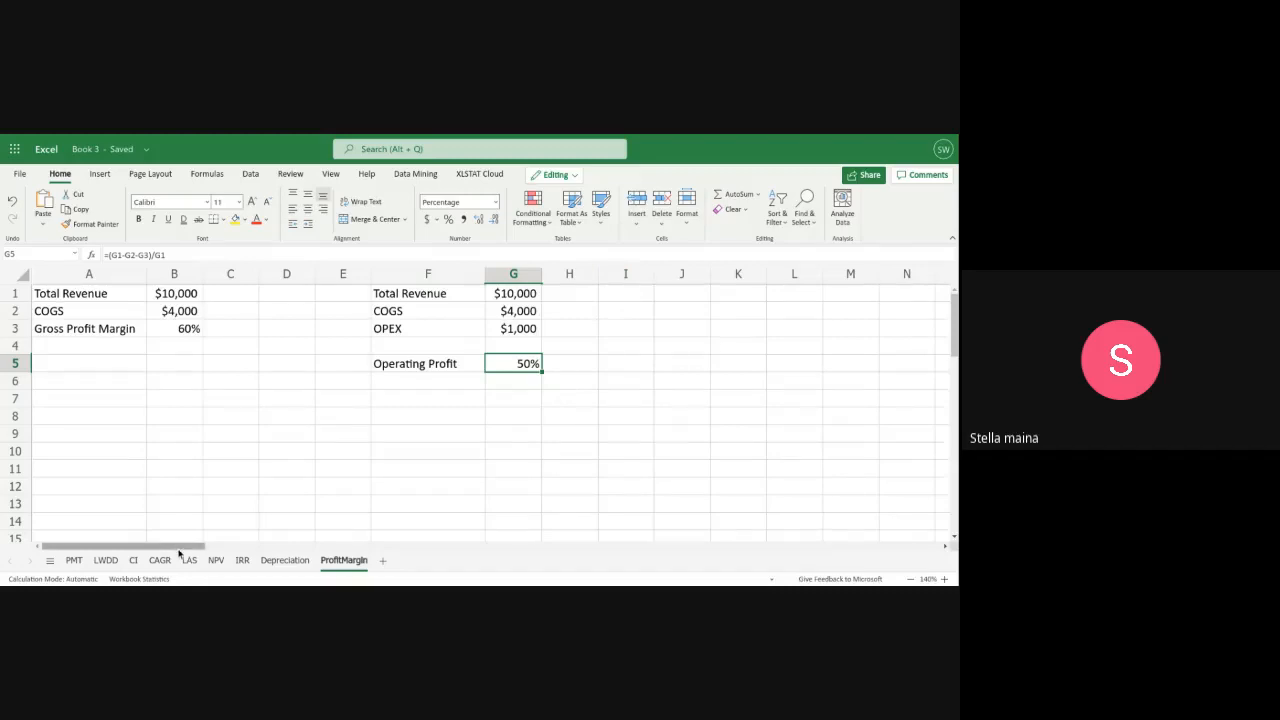
# Start a third margin table by labelling cell J1 "Total REvenue"
pyautogui.moveTo(178, 546); pyautogui.dragTo(253, 559)
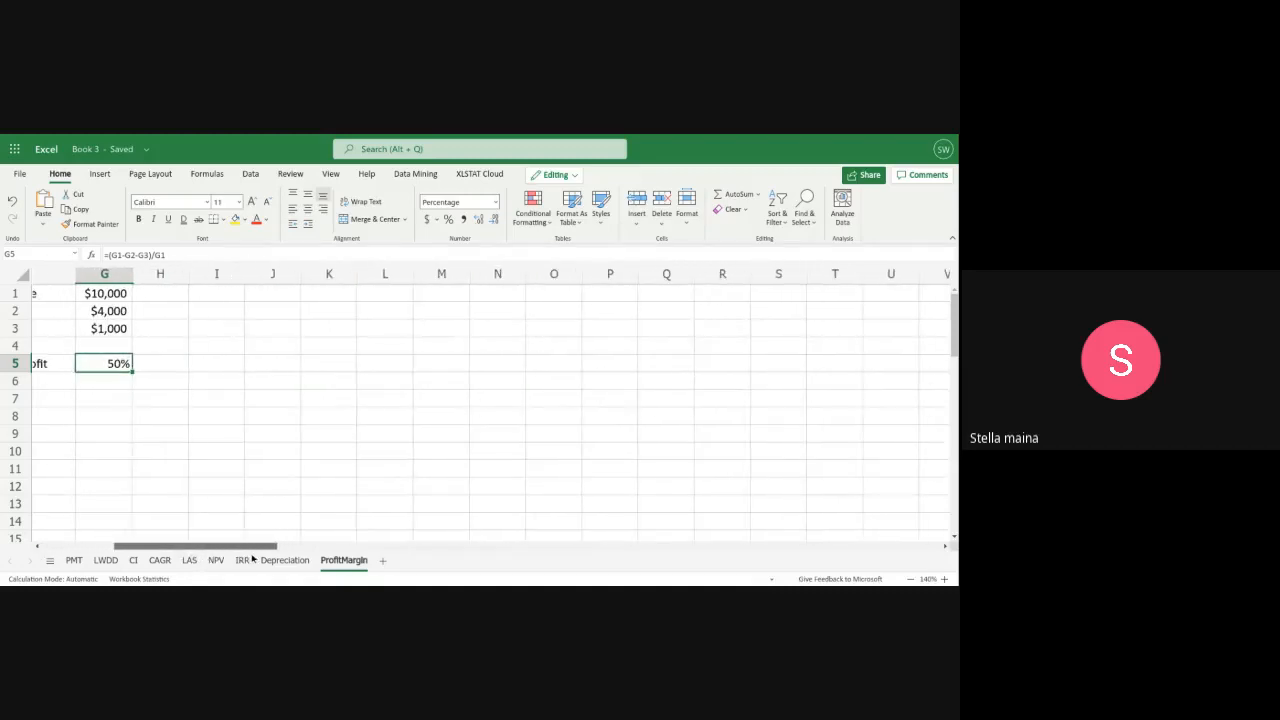
pyautogui.click(260, 293)
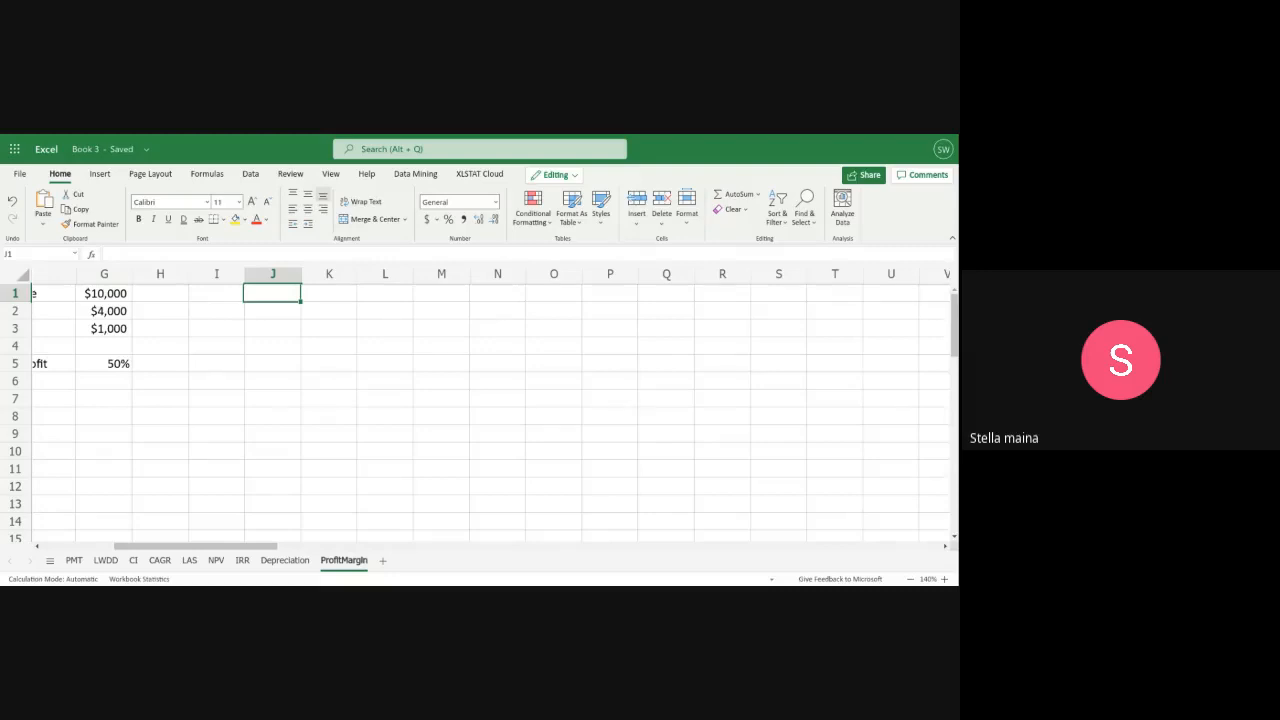
pyautogui.write('Tota')
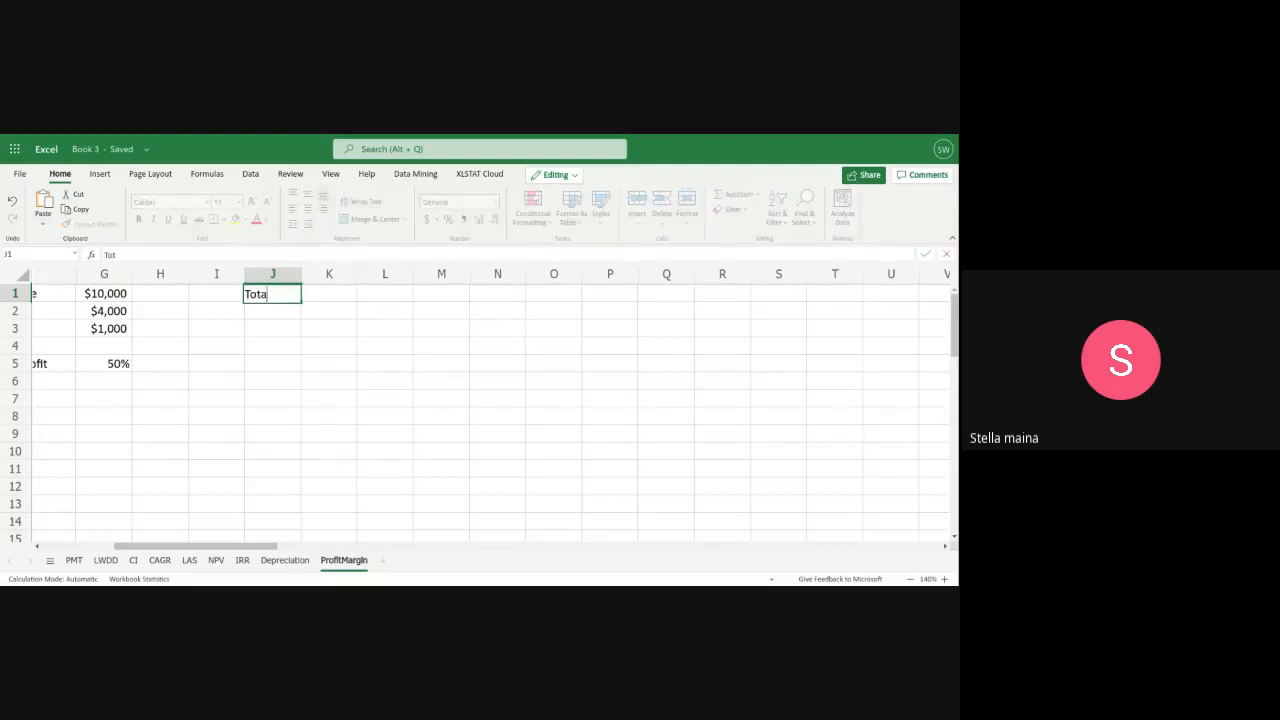
pyautogui.write('l REveb')
pyautogui.press('BackSpace')
pyautogui.write('nue')
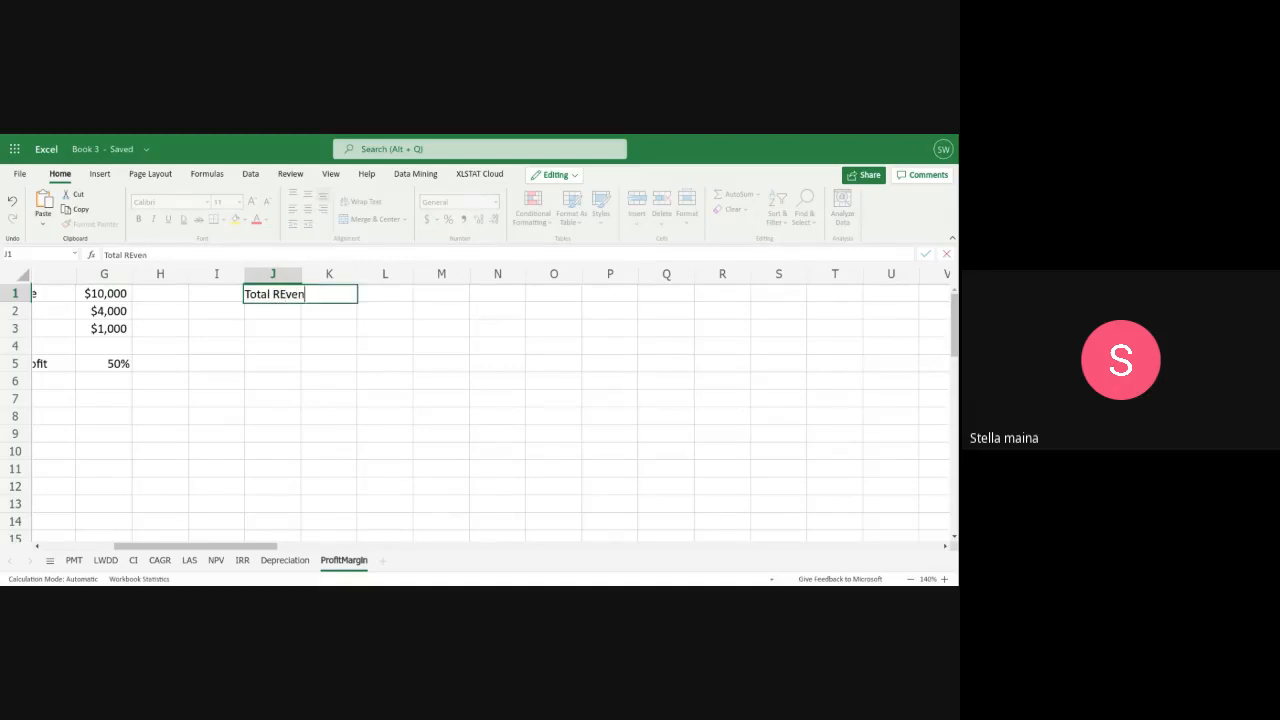
pyautogui.press('Left')
pyautogui.press('Left')
pyautogui.press('Left')
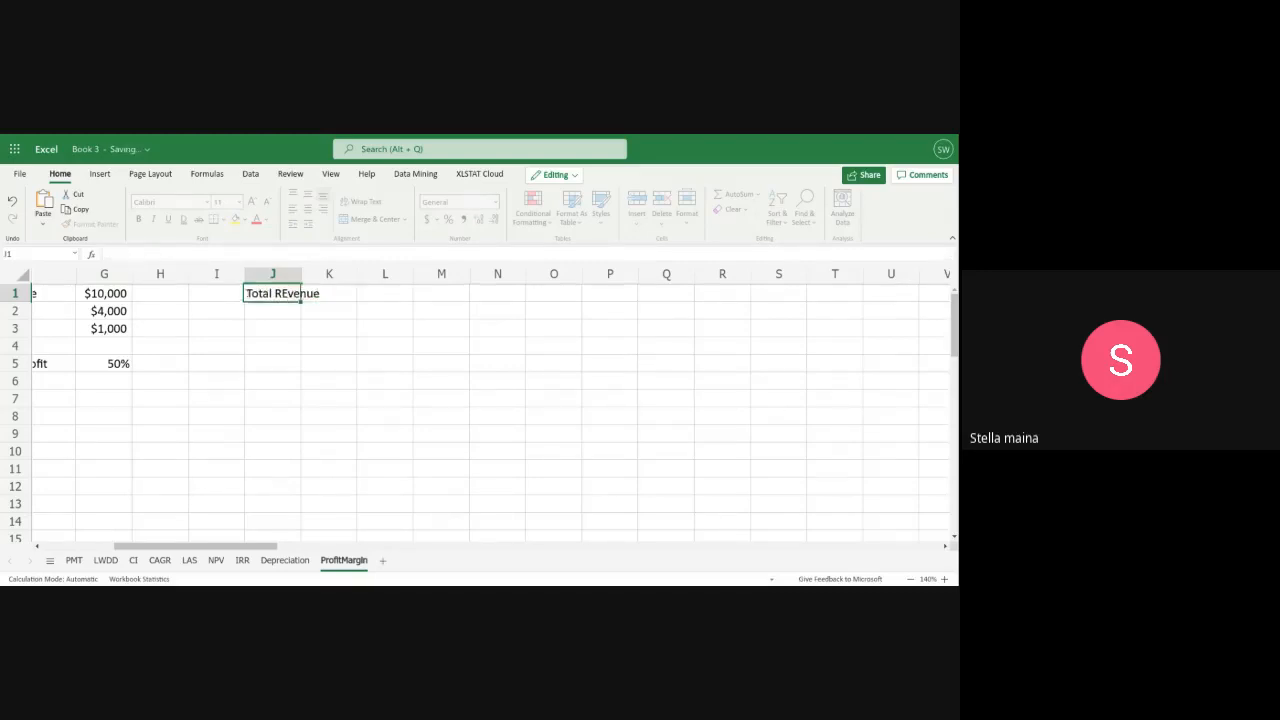
pyautogui.press('Right')
pyautogui.press('Right')
pyautogui.press('Right')
pyautogui.press('Right')
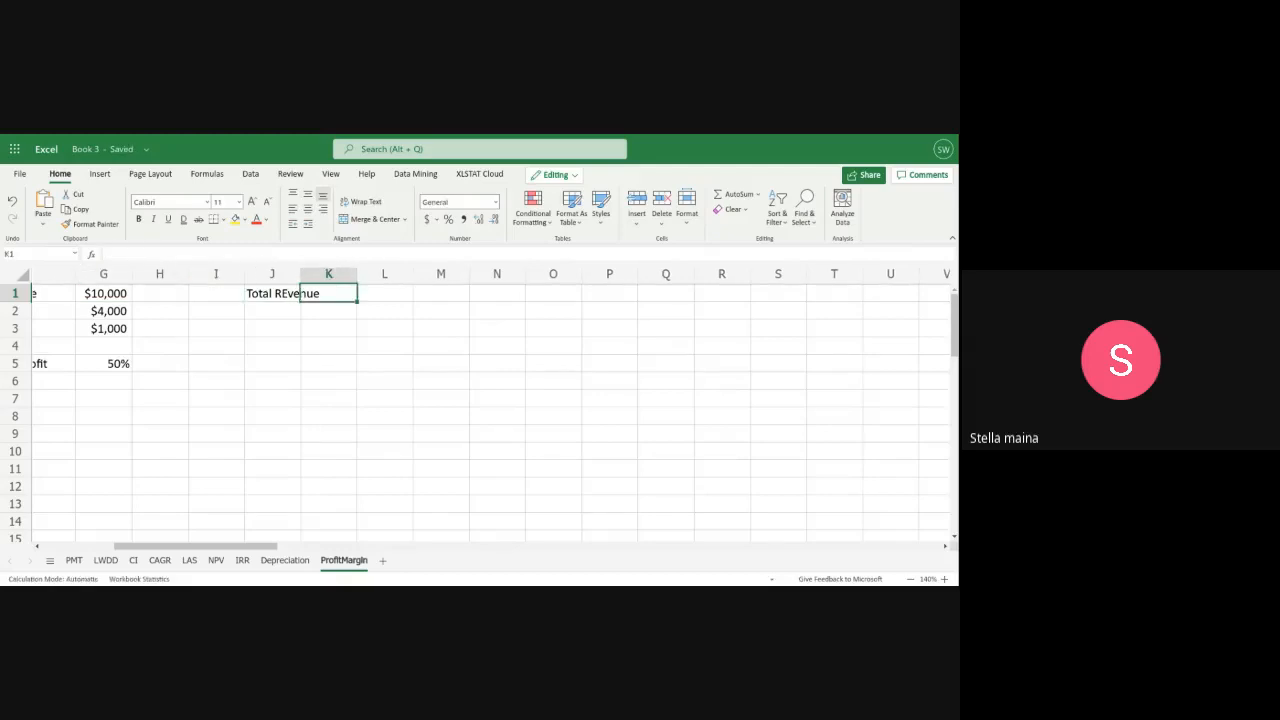
# Label cell J2 "COGS" and cell J3 "OPEX" in the third margin table
pyautogui.press('Left')
pyautogui.press('Down')
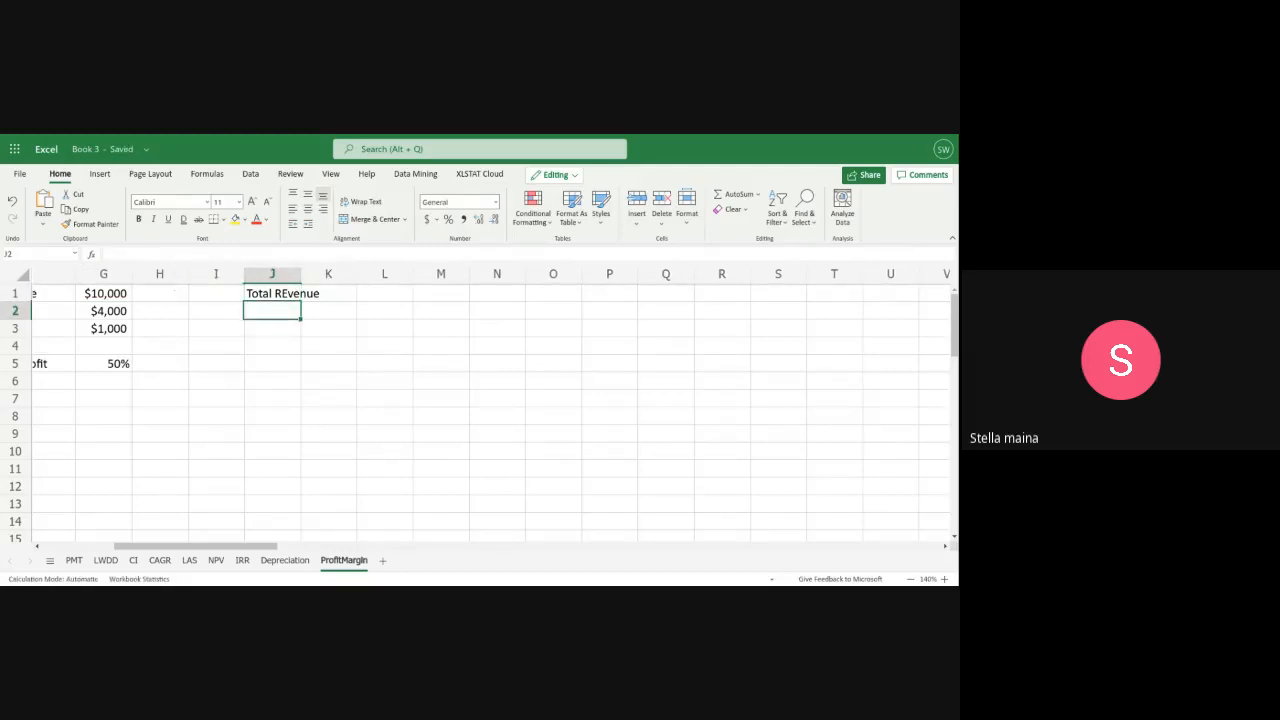
pyautogui.write('COGS')
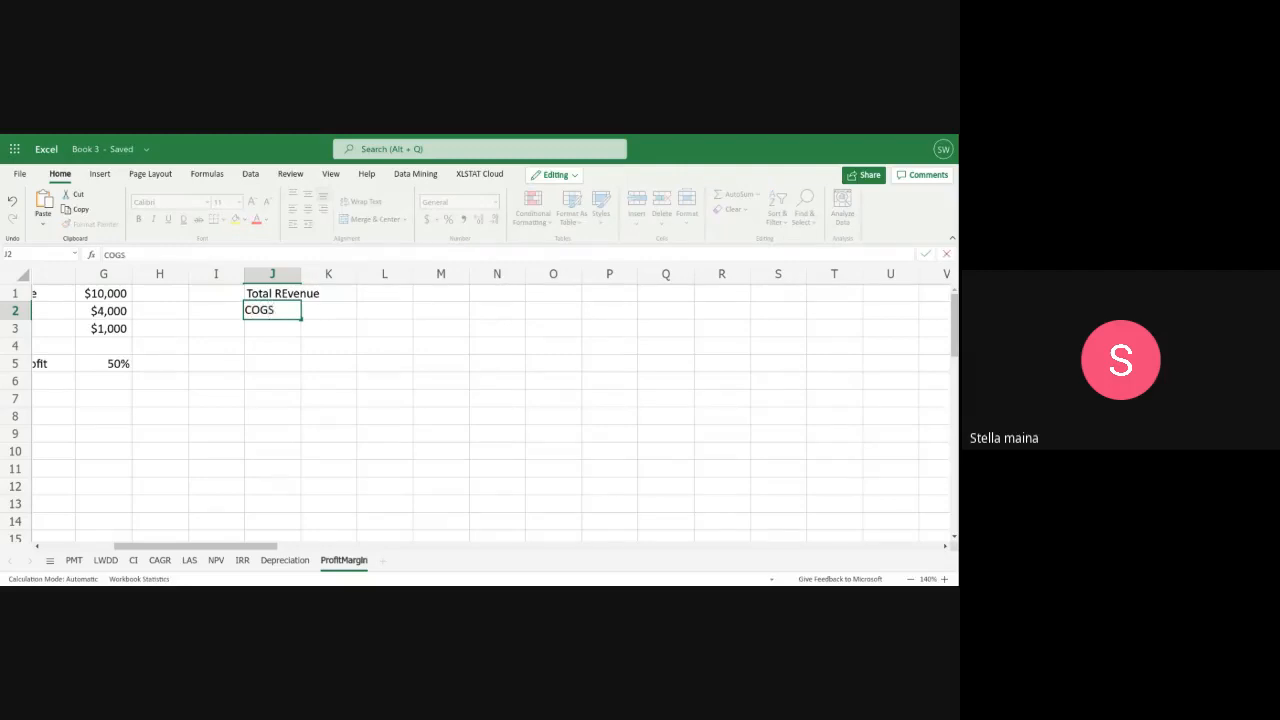
pyautogui.press('Return')
pyautogui.write('OPEX')
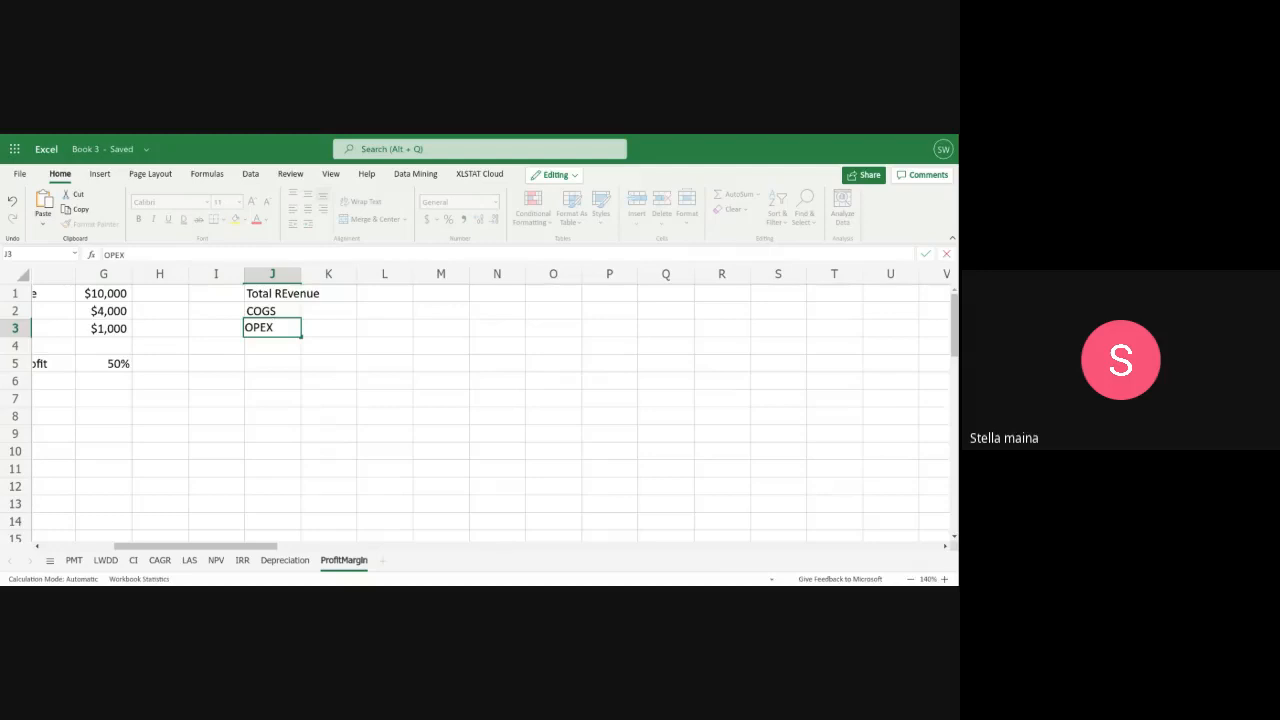
pyautogui.press('Return')
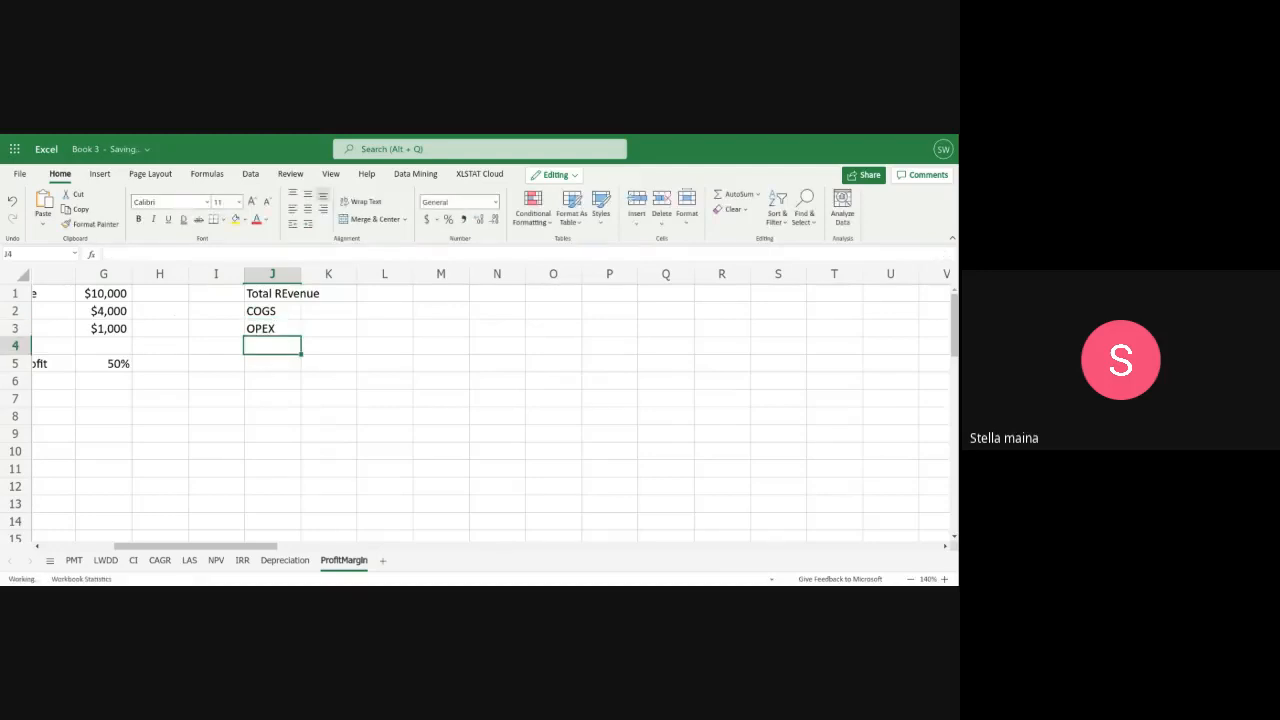
# Add the labels "Interests" in J4 and "Taxes" in J5, and widen column J to fit the text
pyautogui.write('Interesr')
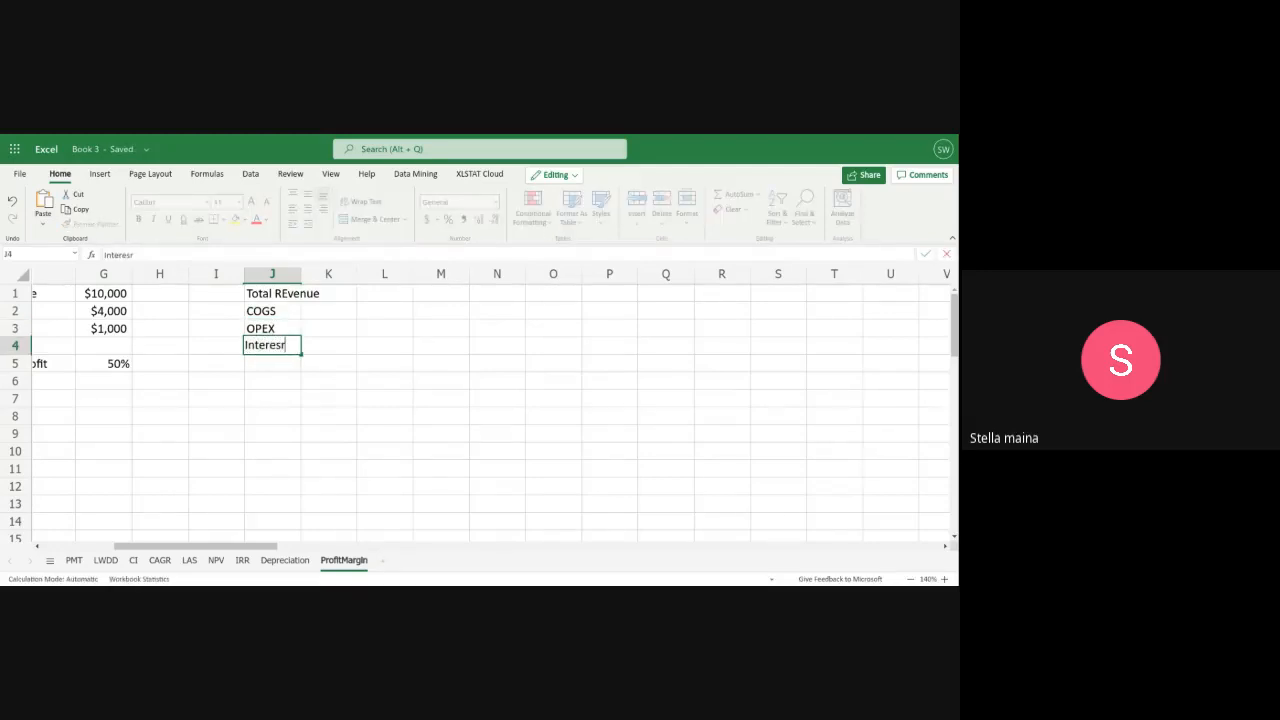
pyautogui.press('BackSpace')
pyautogui.write('ts')
pyautogui.press('Return')
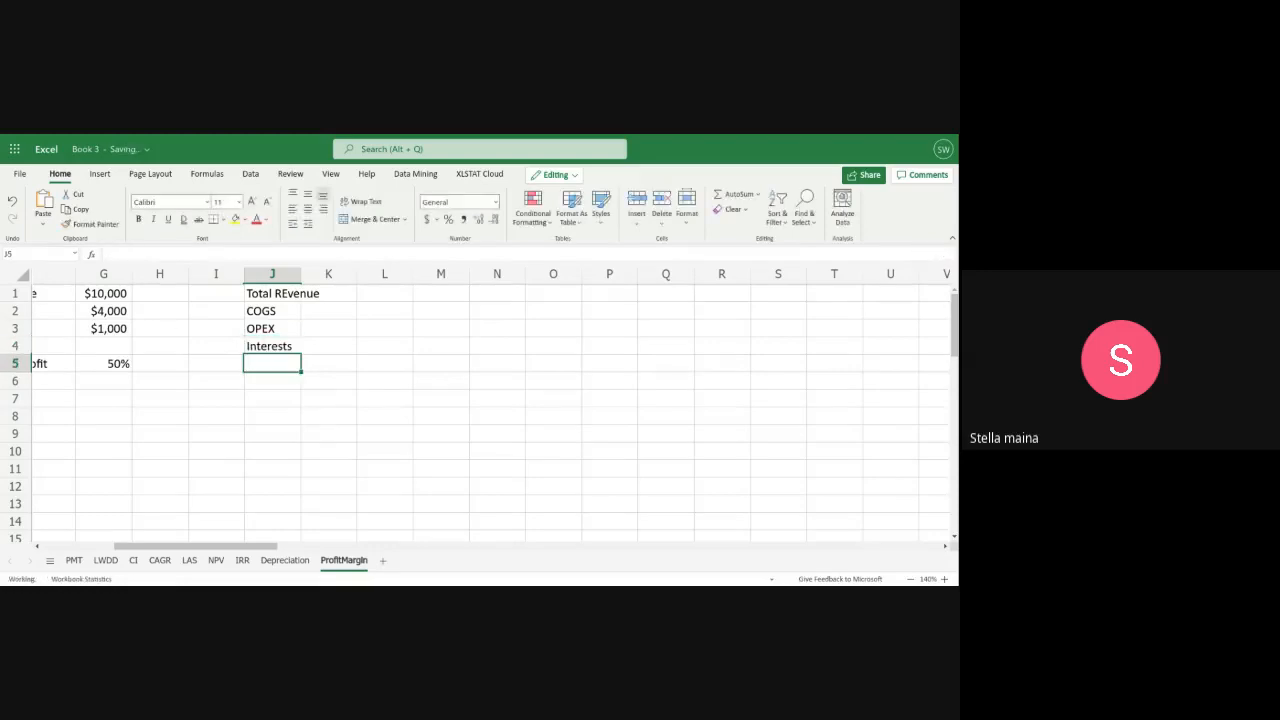
pyautogui.write('Taxes')
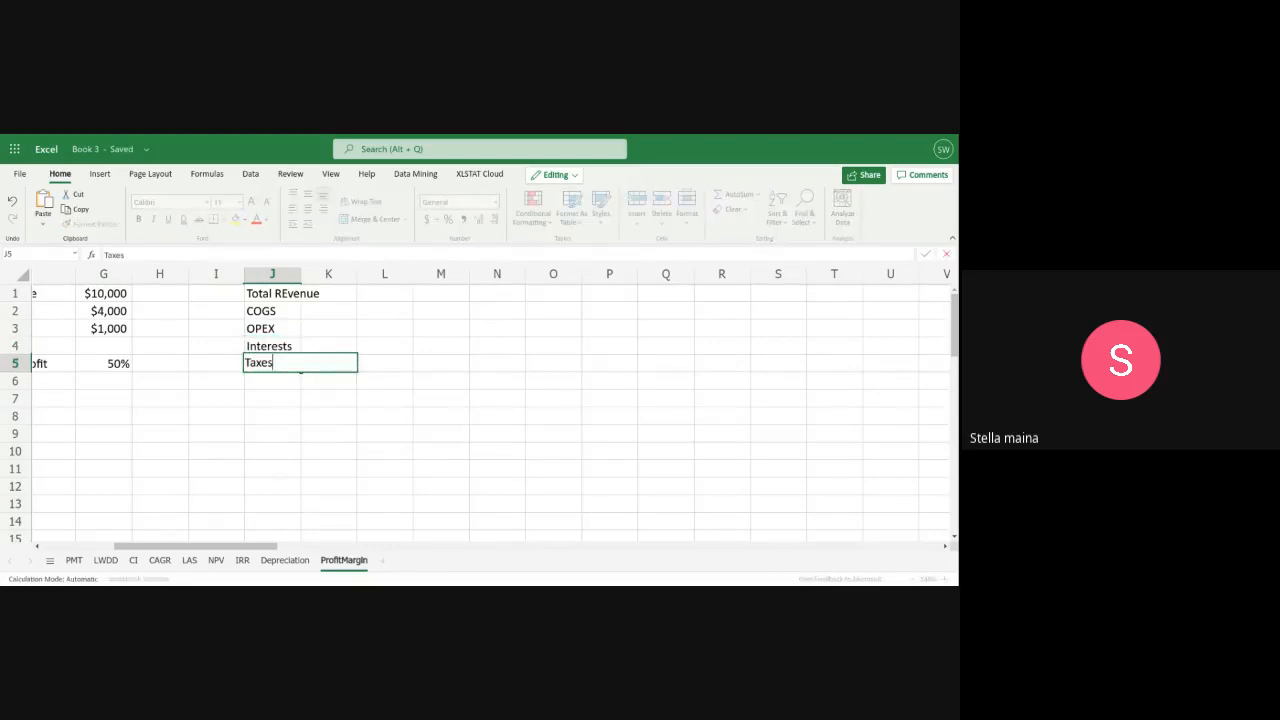
pyautogui.click(286, 274)
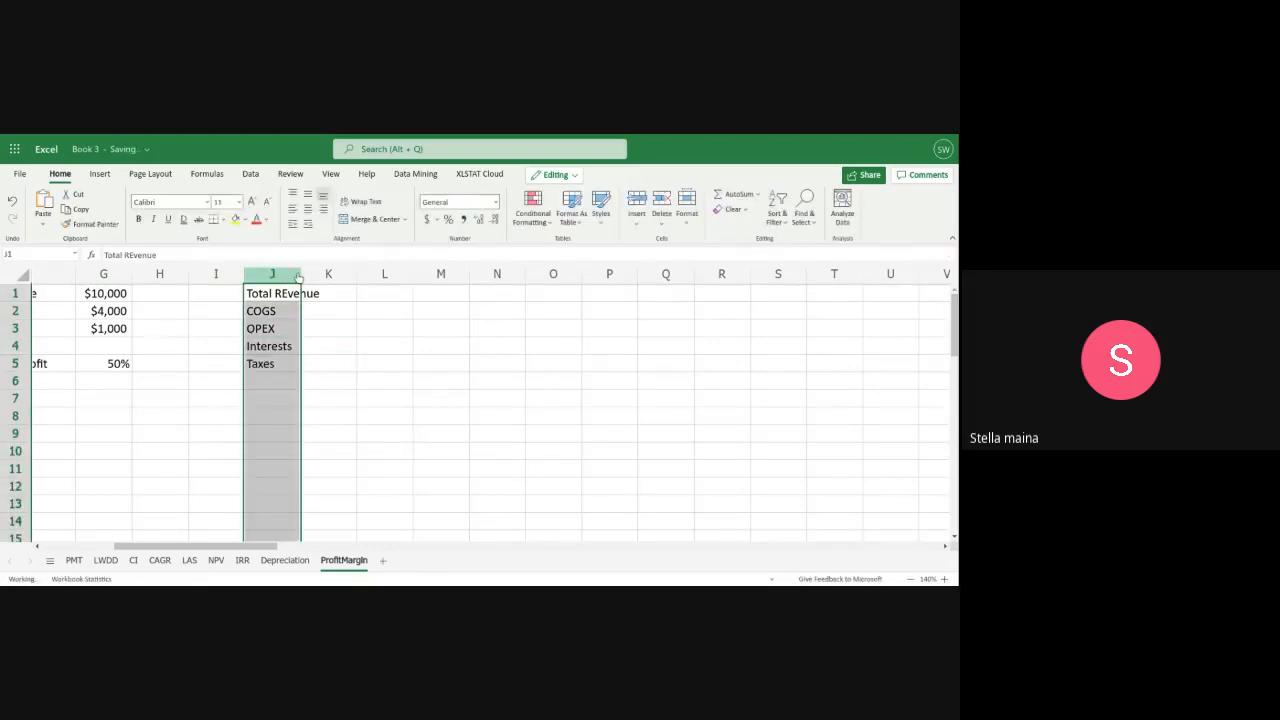
pyautogui.moveTo(300, 274); pyautogui.dragTo(330, 276)
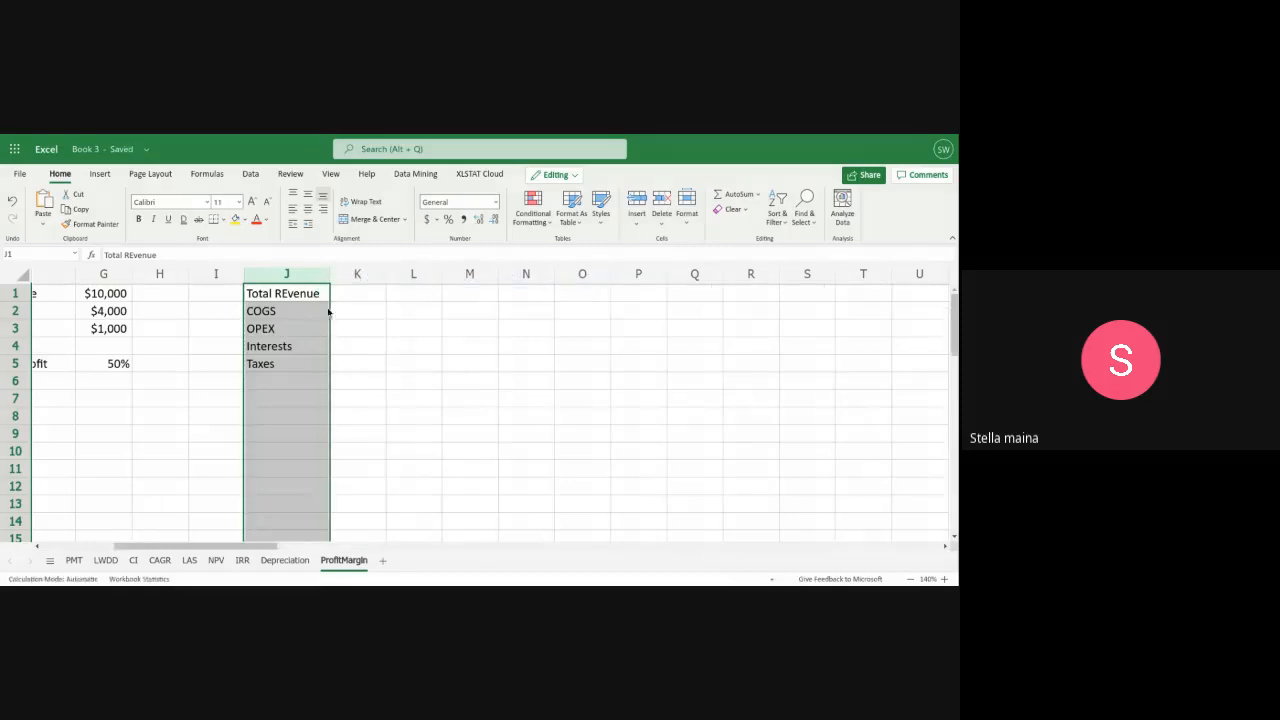
# Enter the third margin table's amounts in K1:K3: $10,000 for revenue, $4000 for COGS and $1000 for OPEX
pyautogui.click(351, 298)
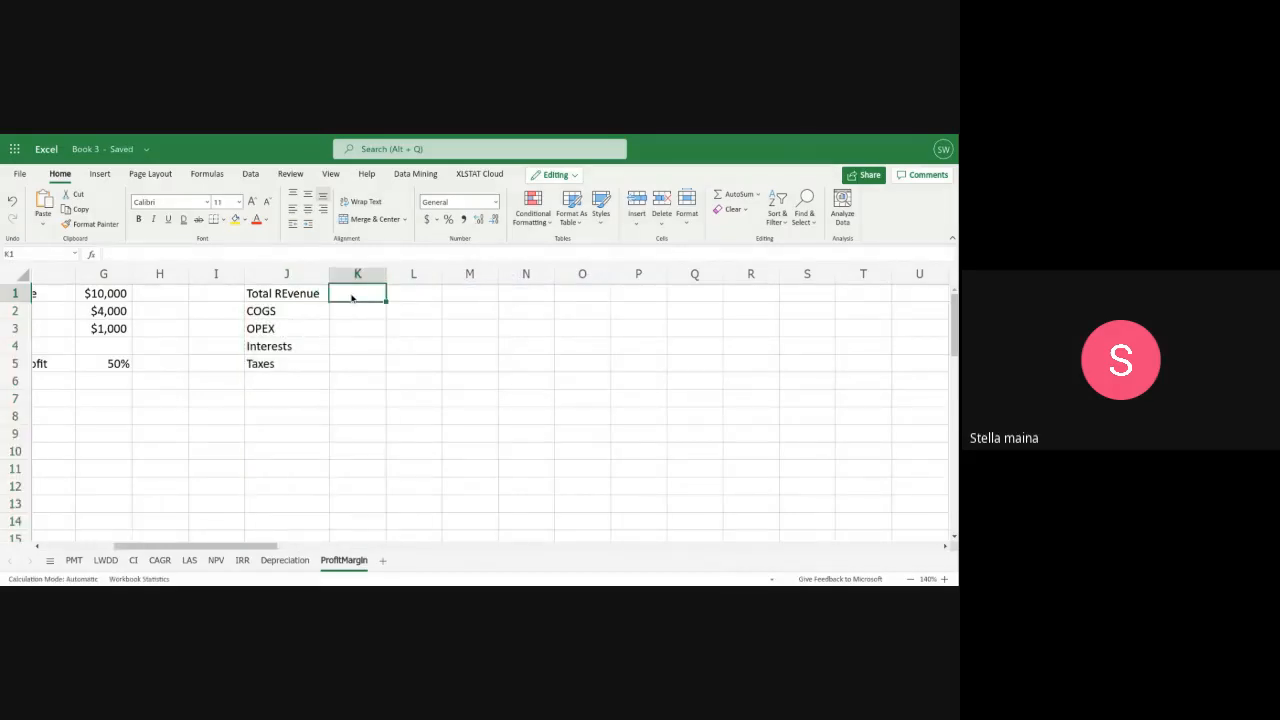
pyautogui.write('$1')
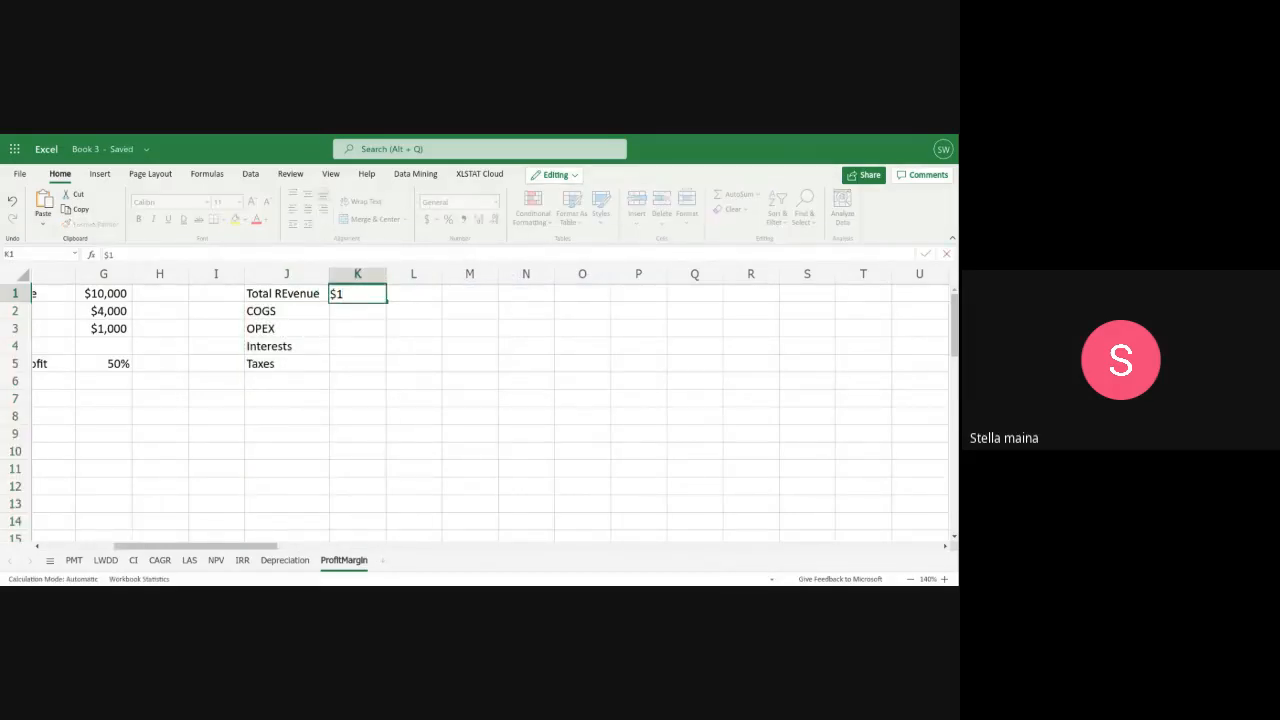
pyautogui.write('0,000')
pyautogui.click(357, 311)
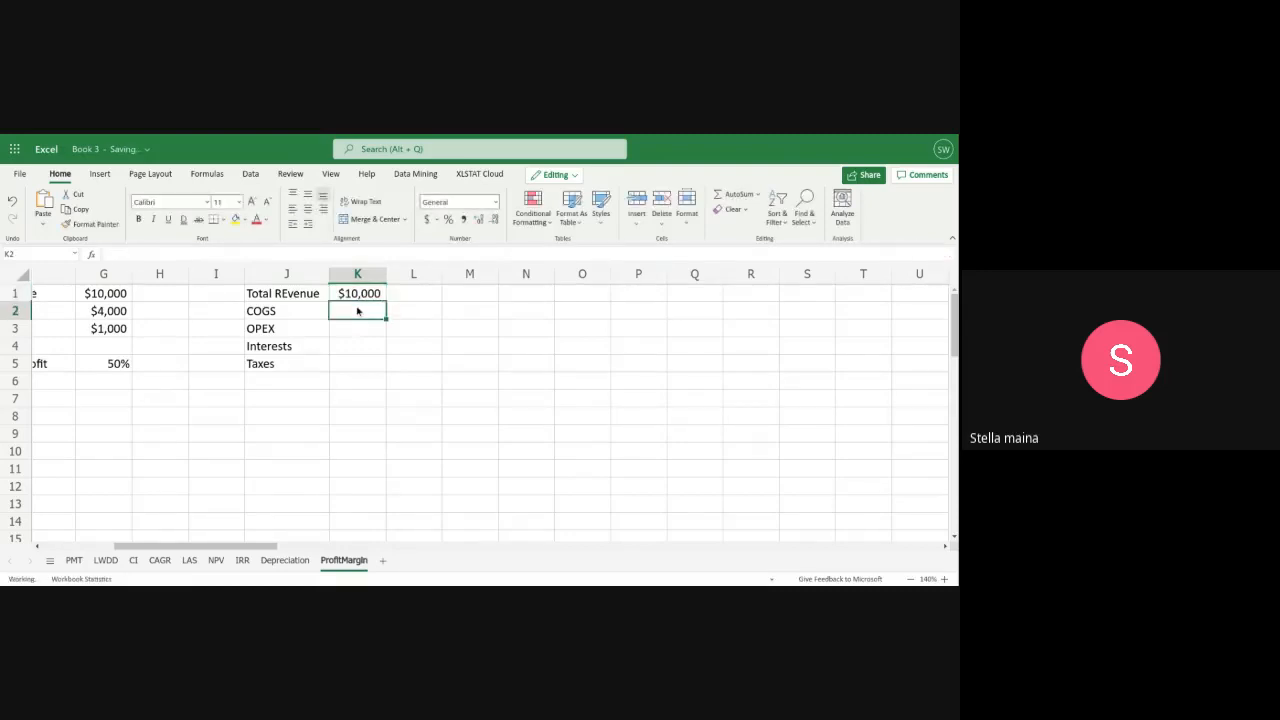
pyautogui.write('$4000')
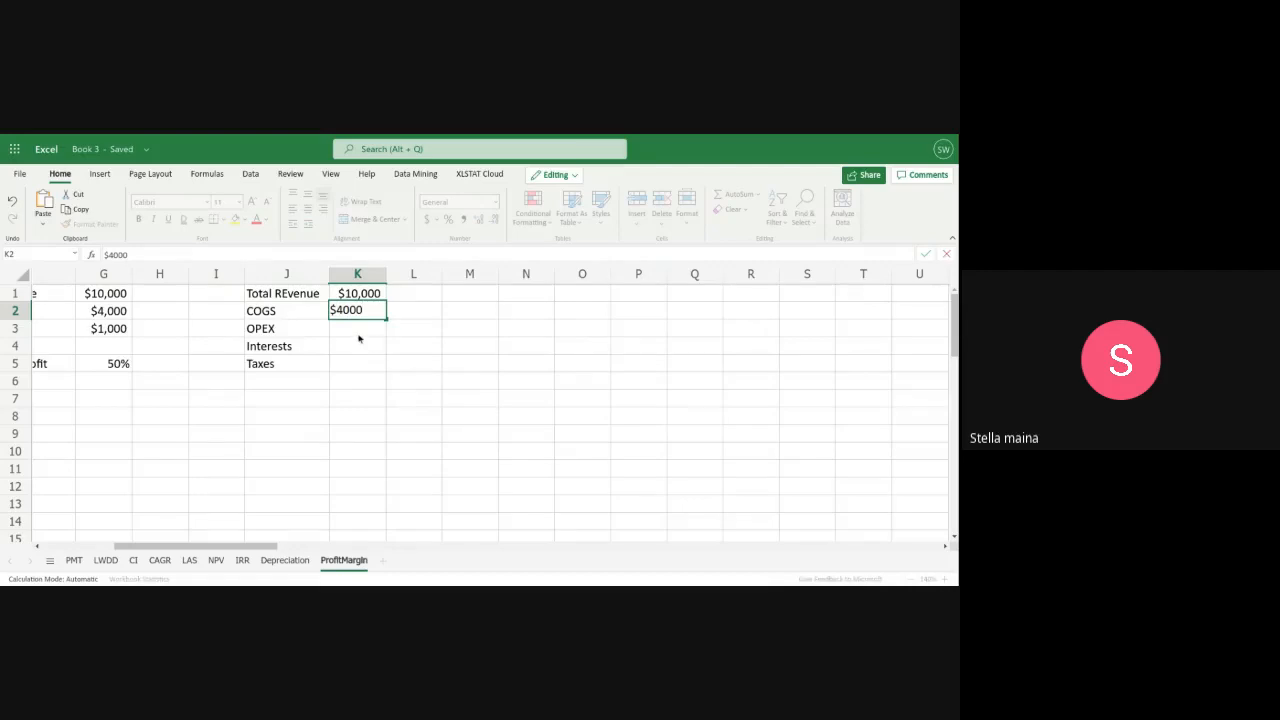
pyautogui.click(359, 333)
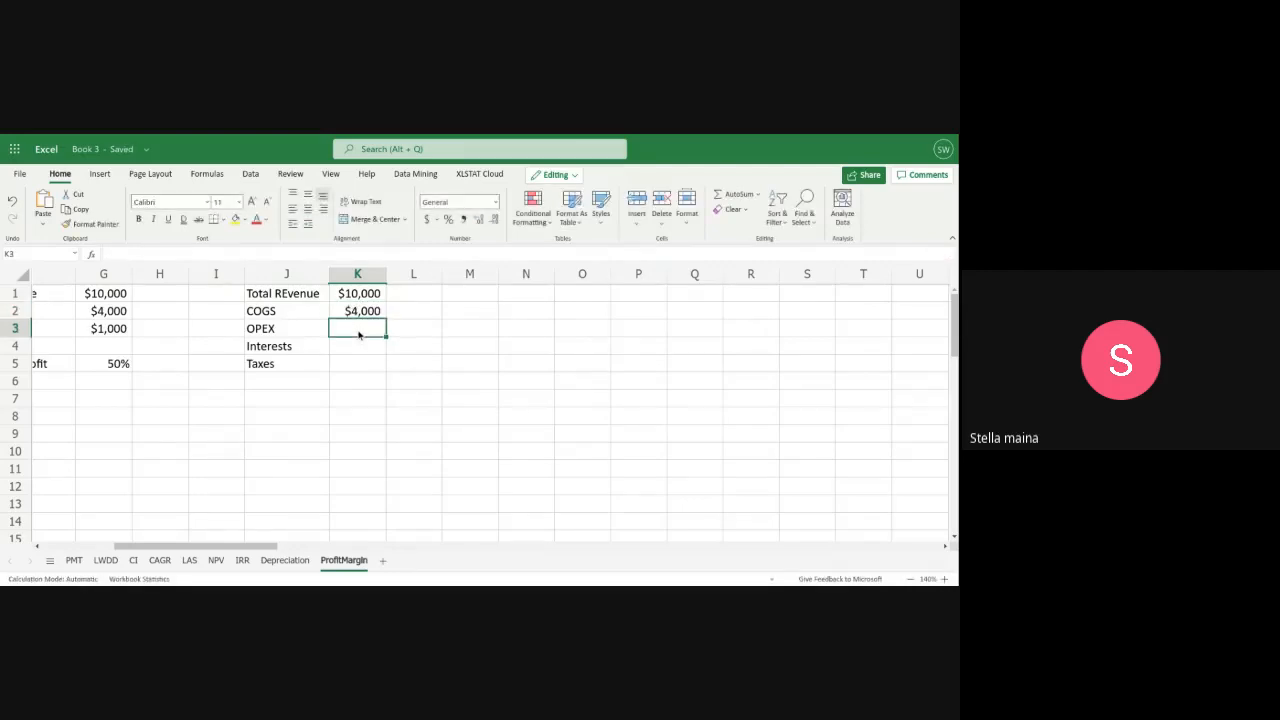
pyautogui.write('$1000')
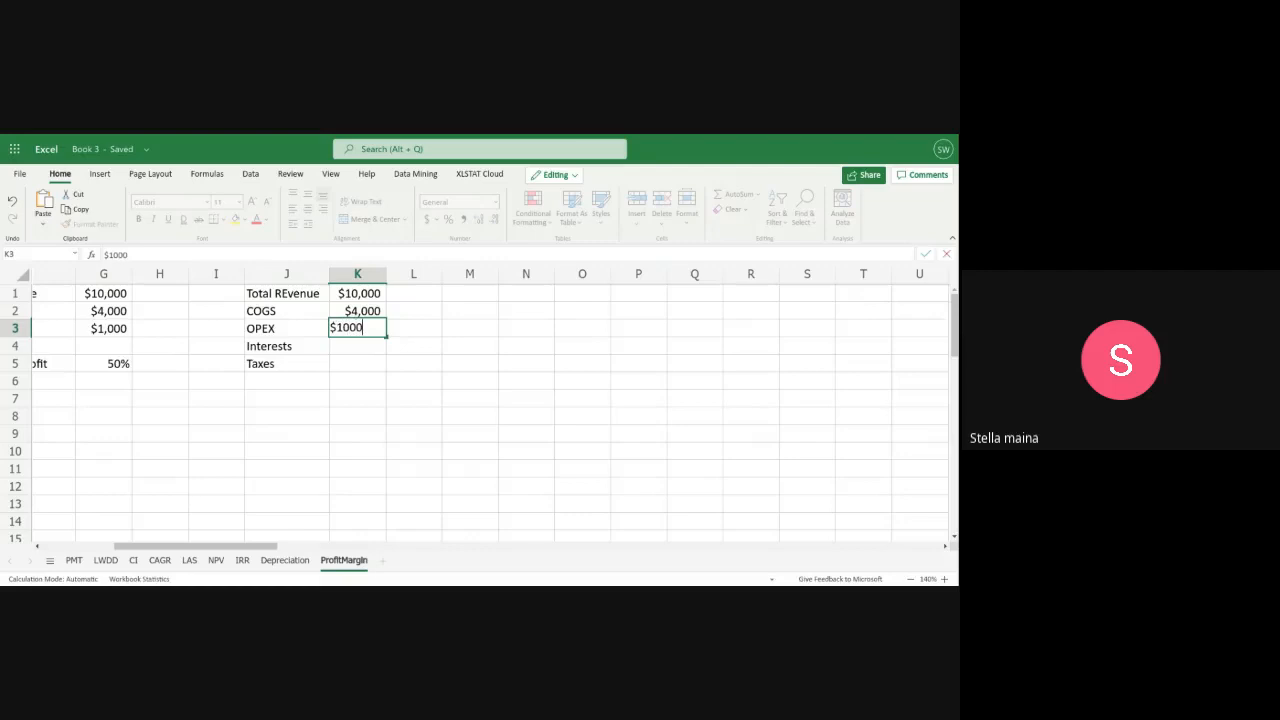
# Enter $500 for interests in K4 and $1000 for taxes in K5
pyautogui.click(355, 351)
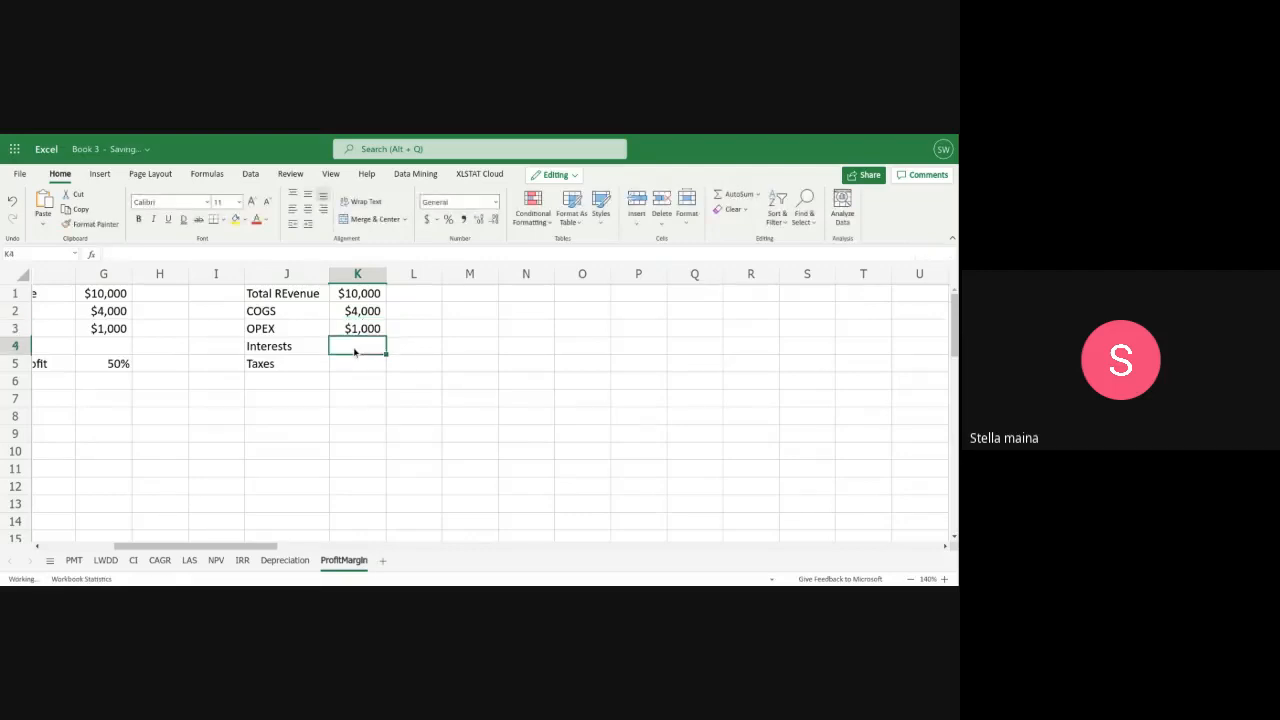
pyautogui.write('$')
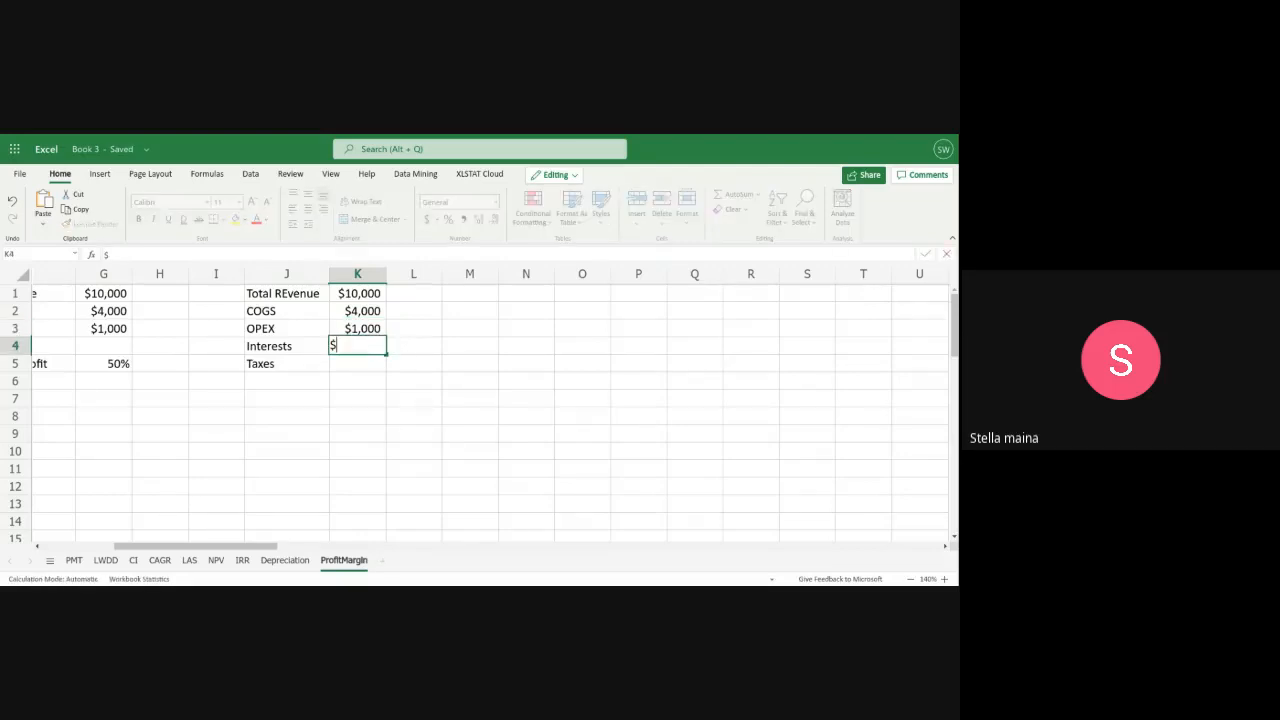
pyautogui.write('500')
pyautogui.click(331, 364)
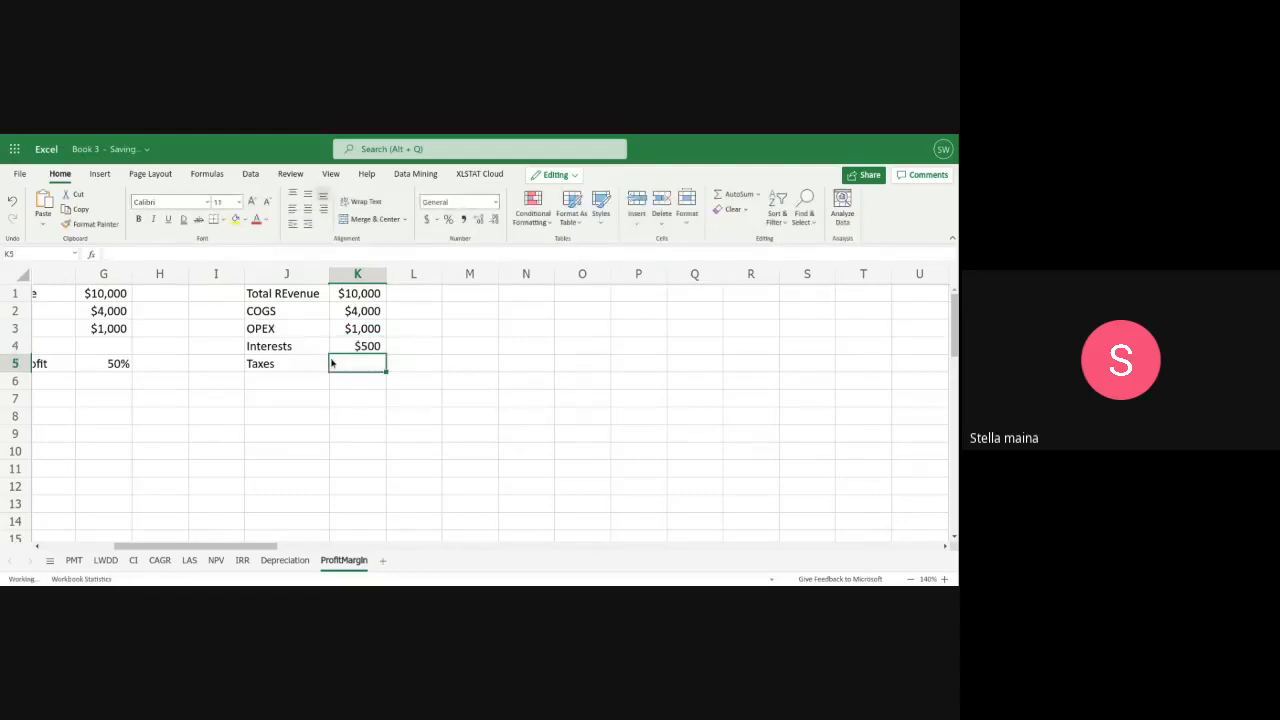
pyautogui.write('$1000')
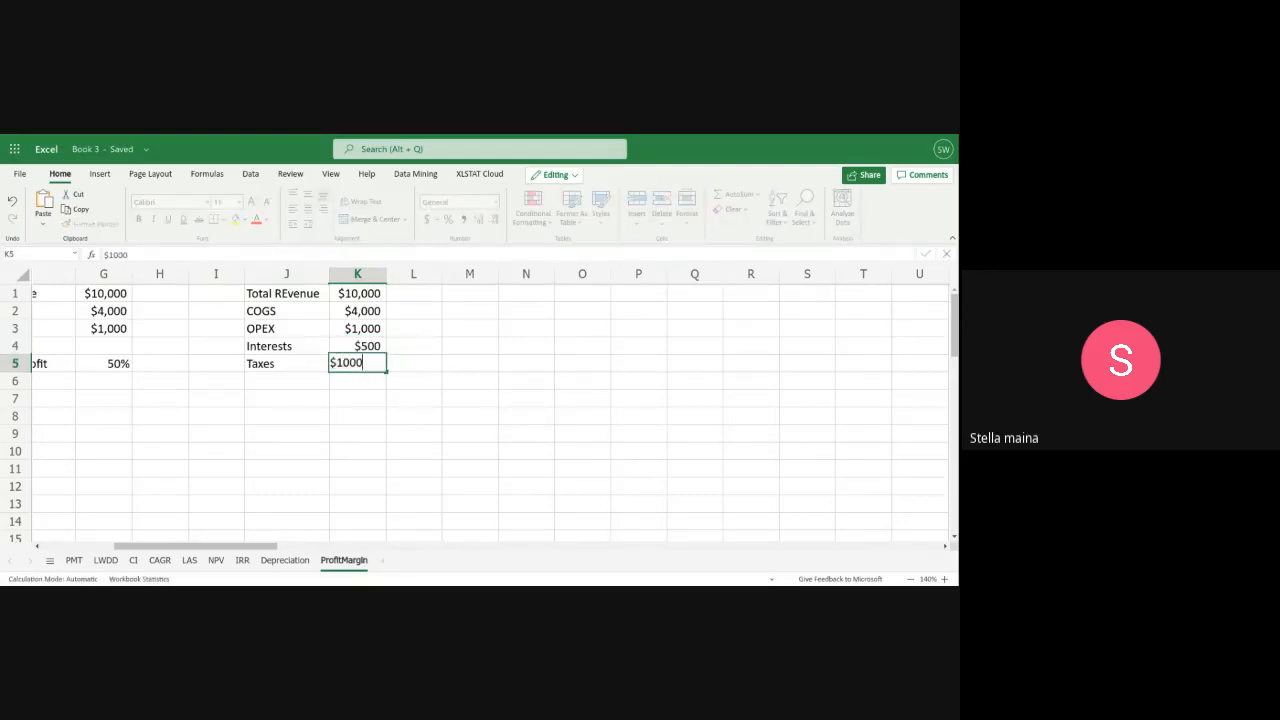
# Label cell J7 "Net Profit margin" and widen column J to fit the text
pyautogui.click(301, 409)
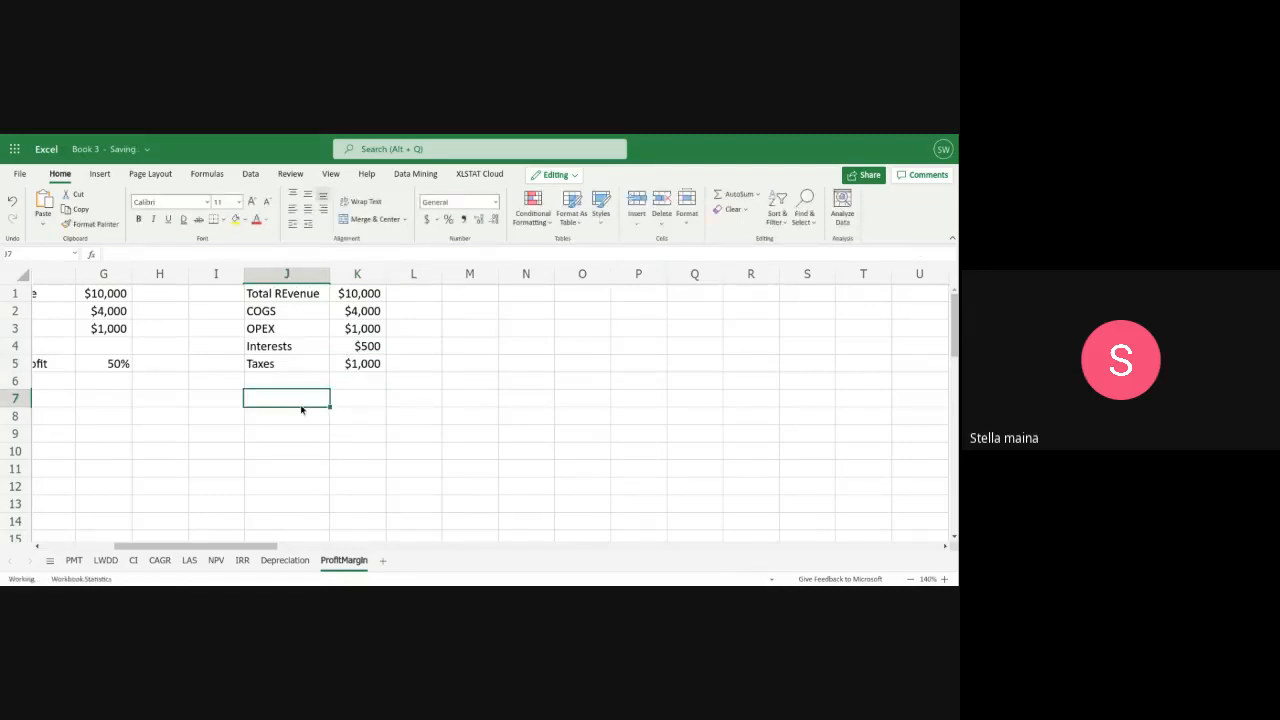
pyautogui.write('Net P')
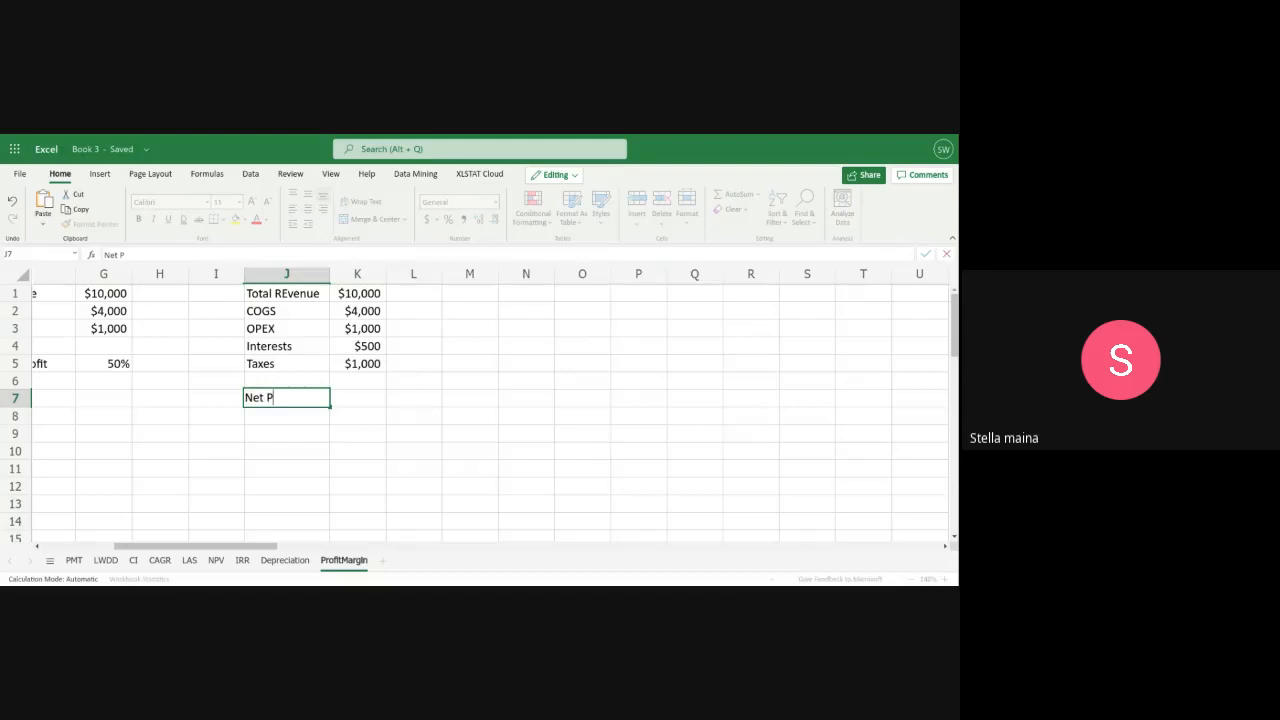
pyautogui.write('rofit margin')
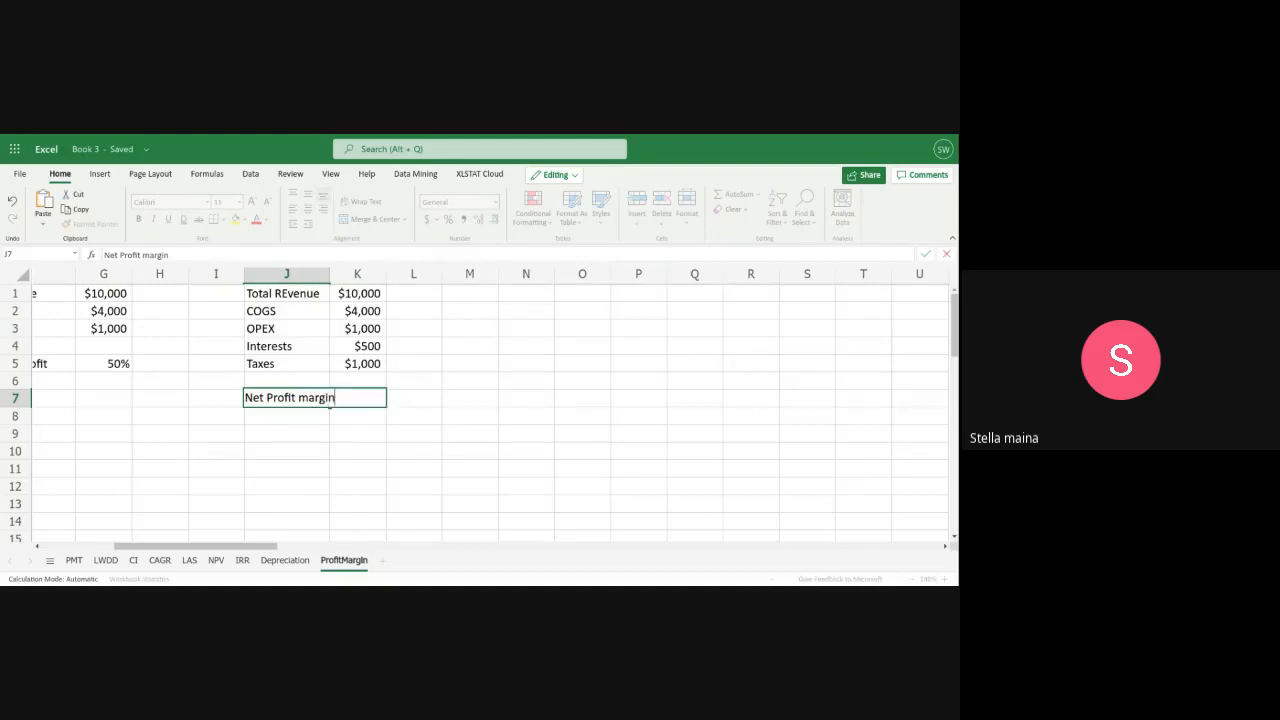
pyautogui.press('Return')
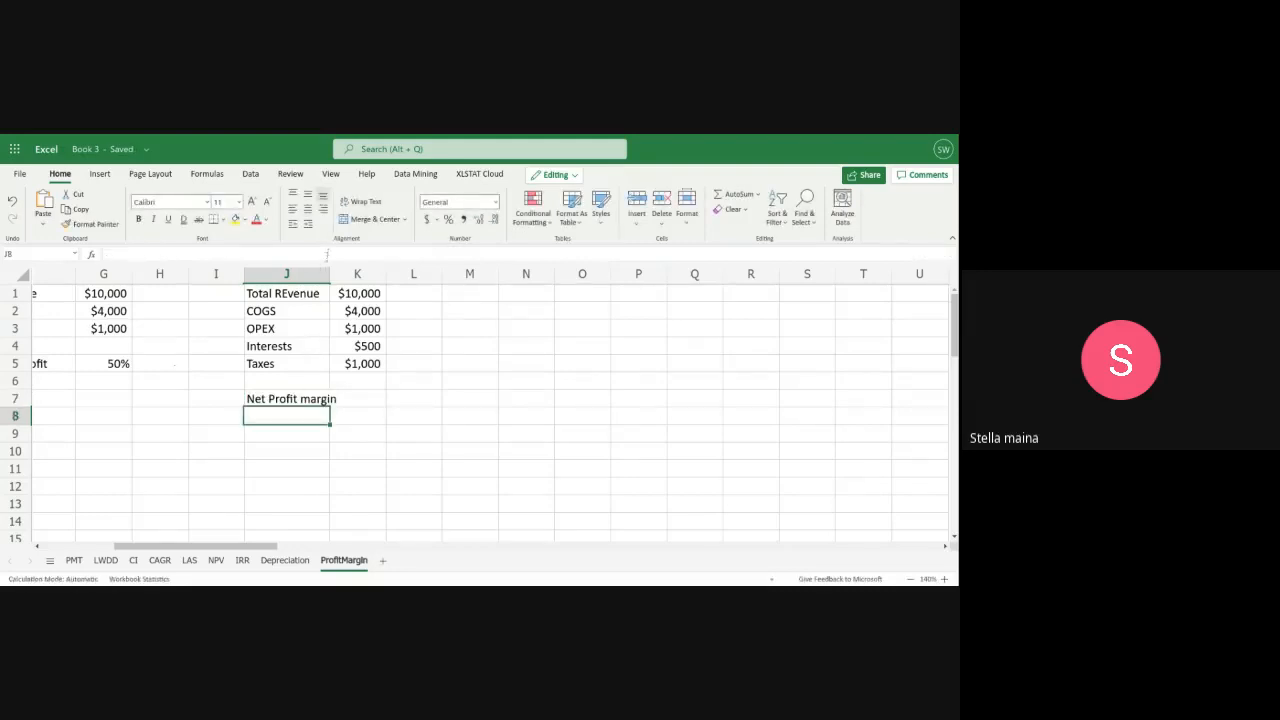
pyautogui.moveTo(328, 274); pyautogui.dragTo(341, 274)
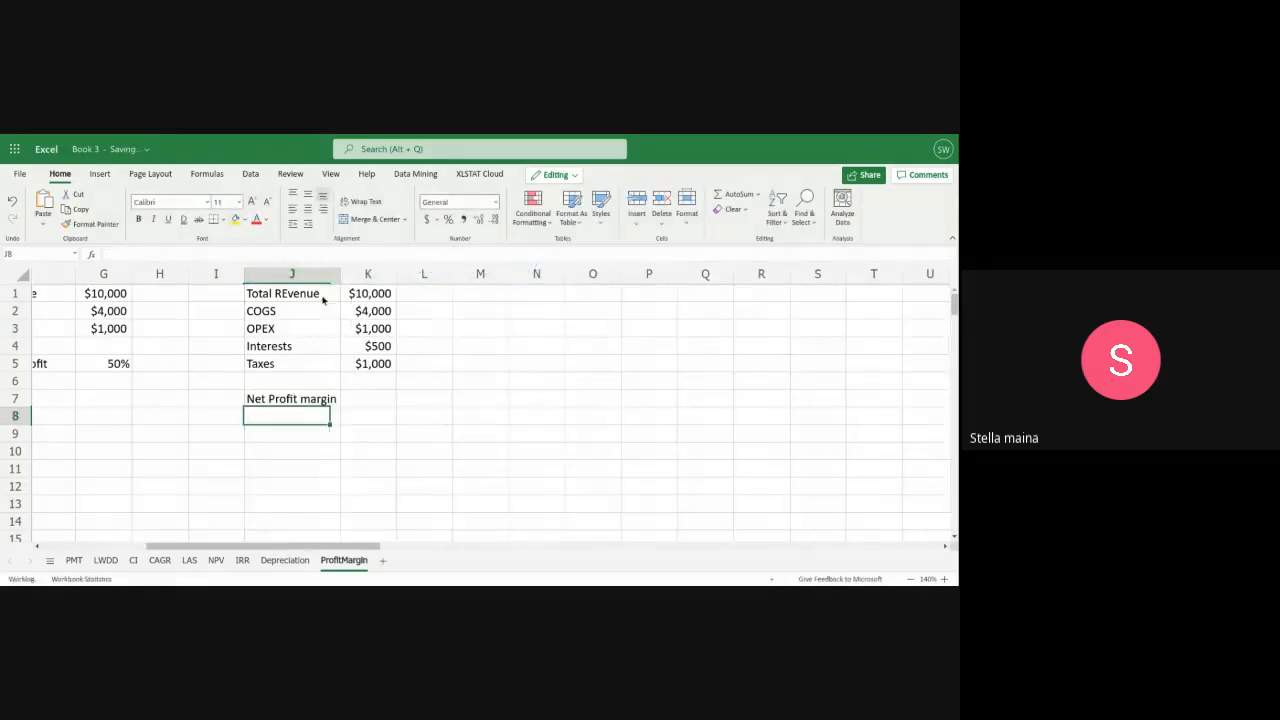
# Write the net profit expression =K1-SUM(K2:K5) in cell K7, subtracting all costs from total revenue
pyautogui.click(362, 396)
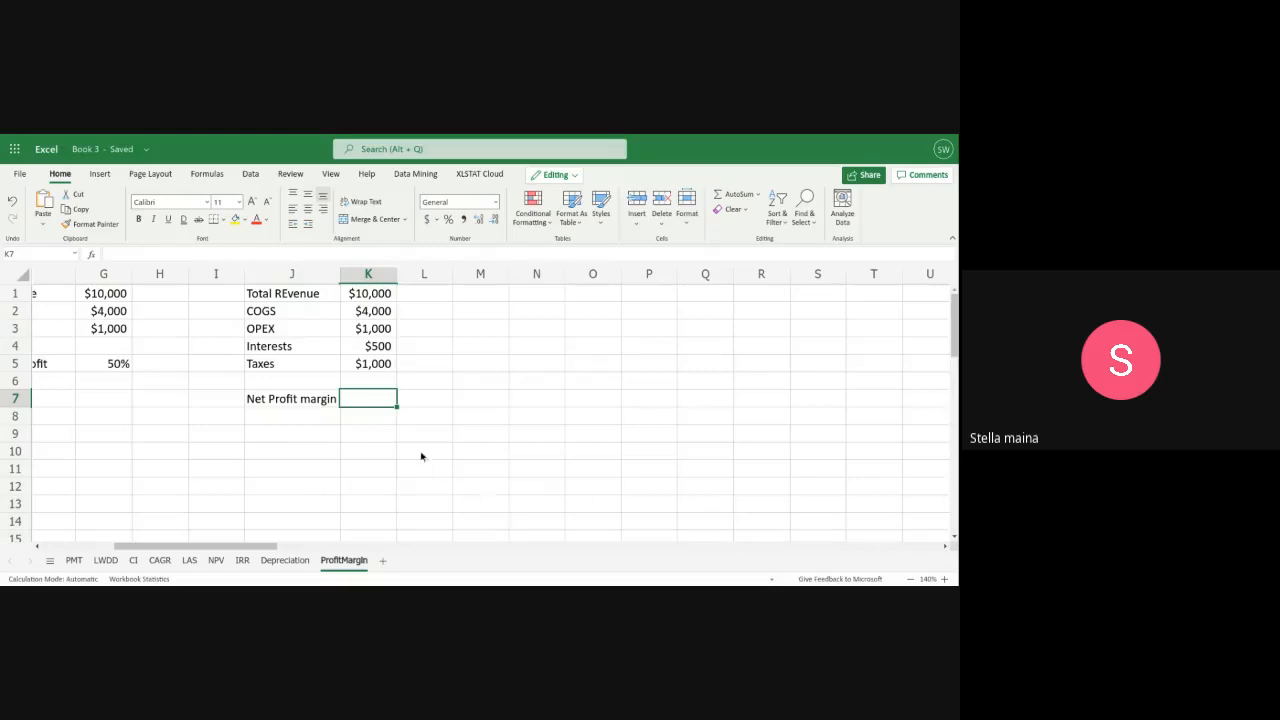
pyautogui.doubleClick(371, 402)
pyautogui.write('K')
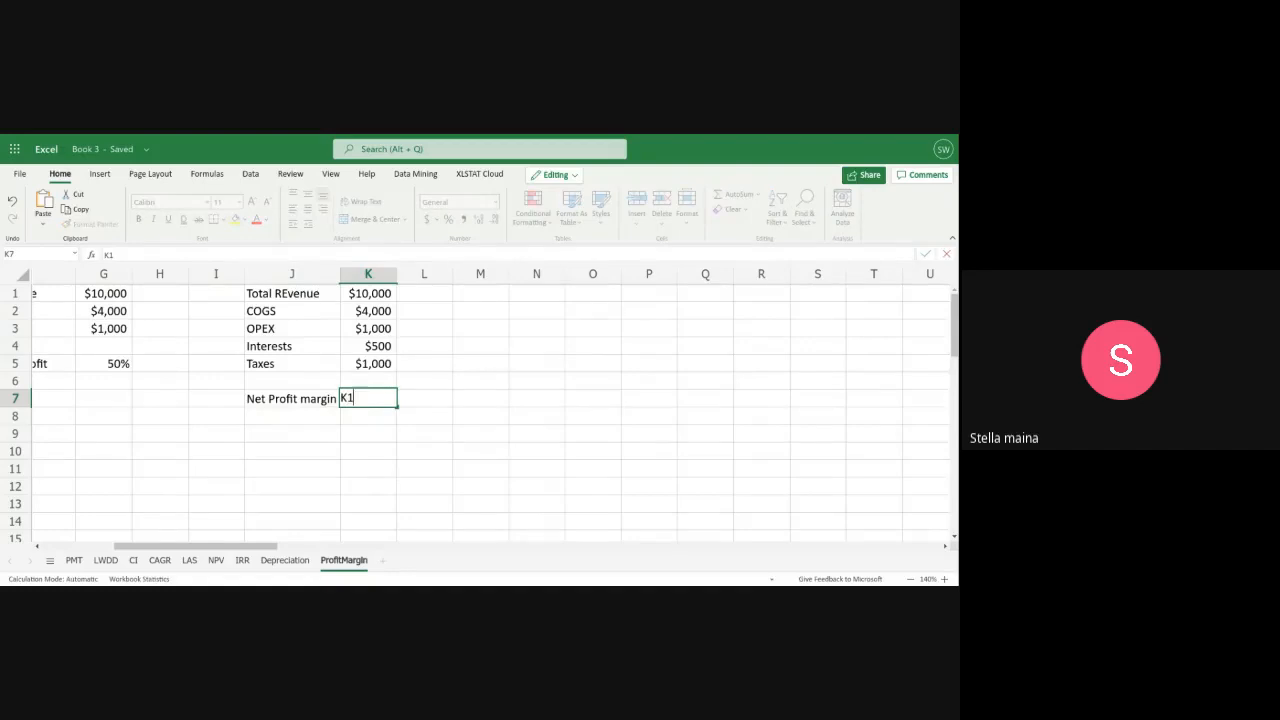
pyautogui.press('BackSpace')
pyautogui.write('=K1-')
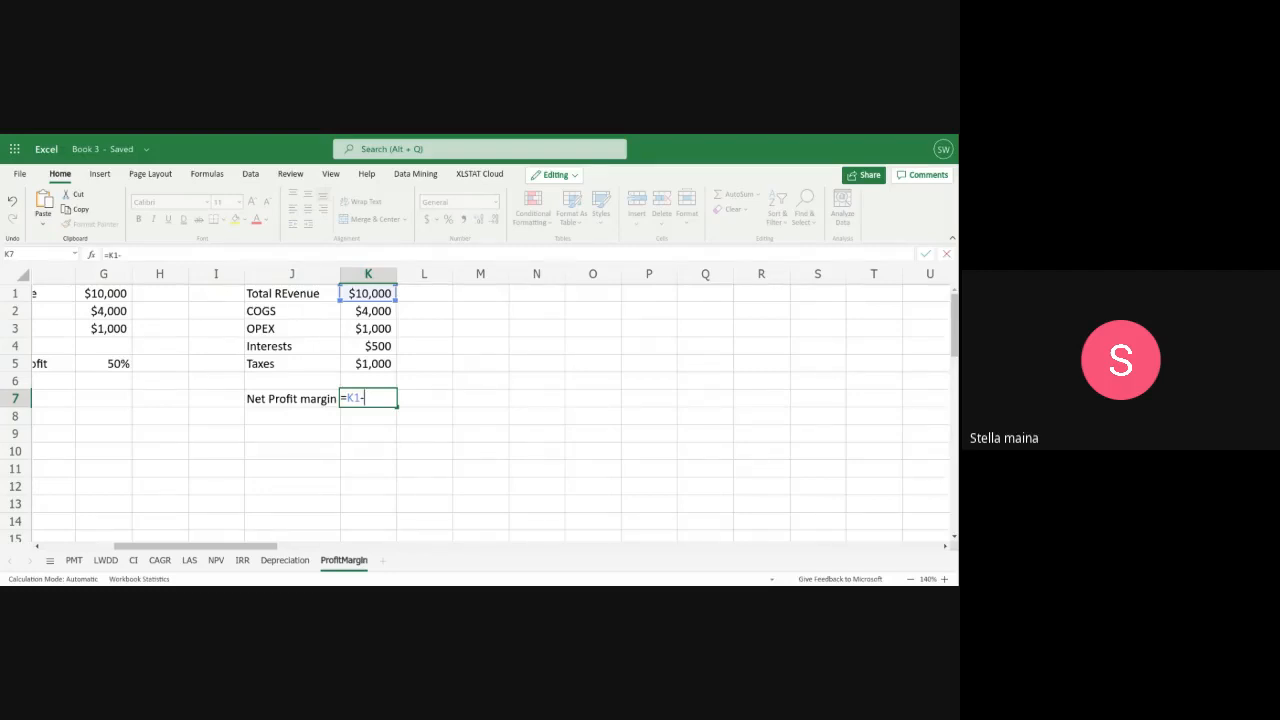
pyautogui.write('S')
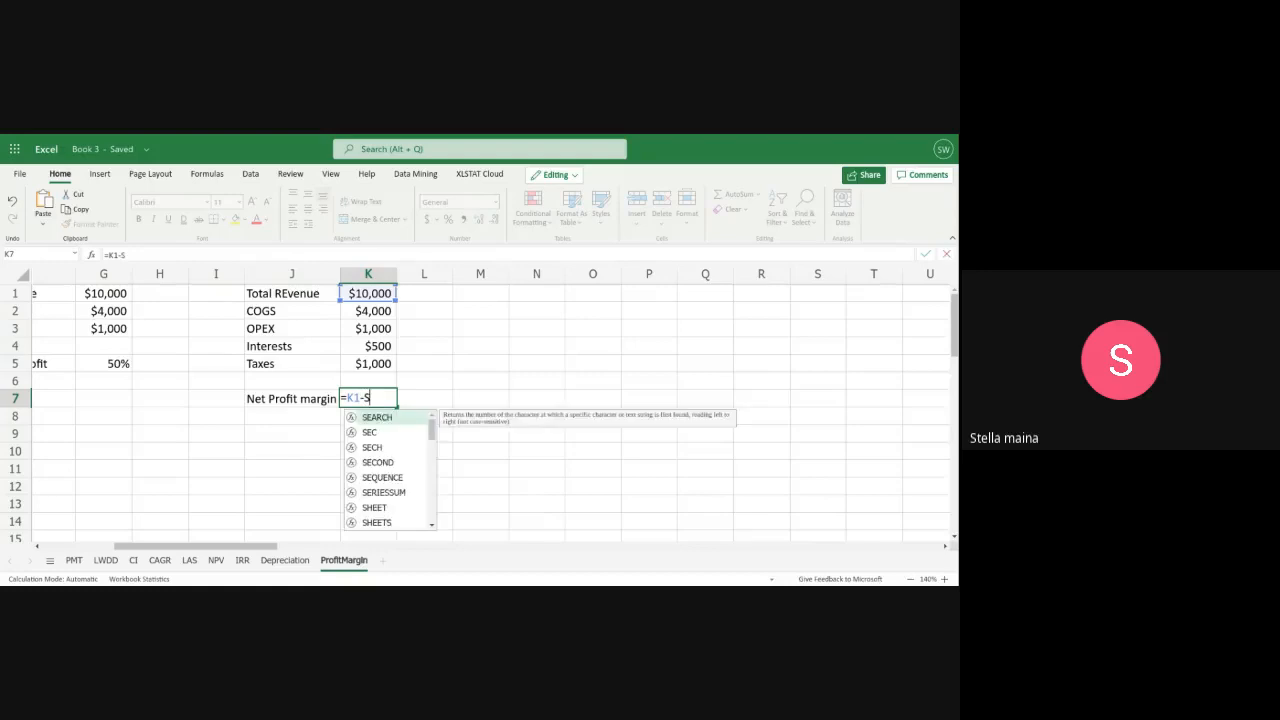
pyautogui.write('UM(')
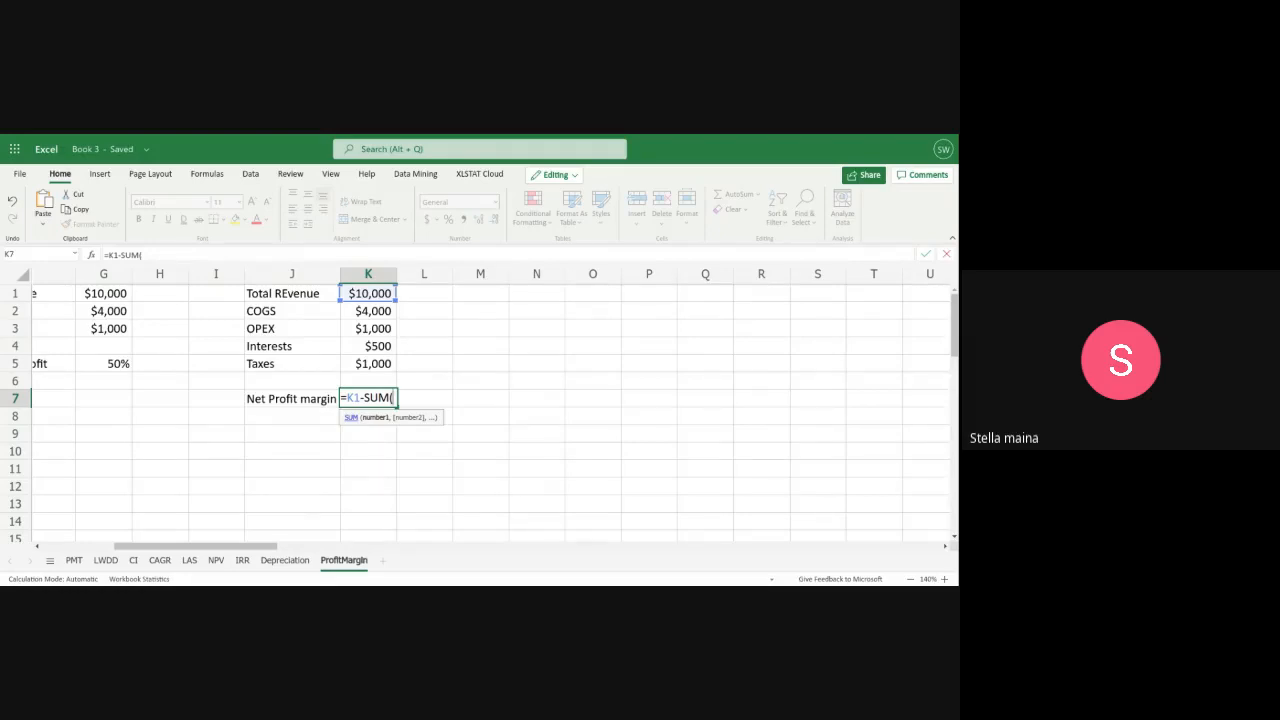
pyautogui.write('K2:')
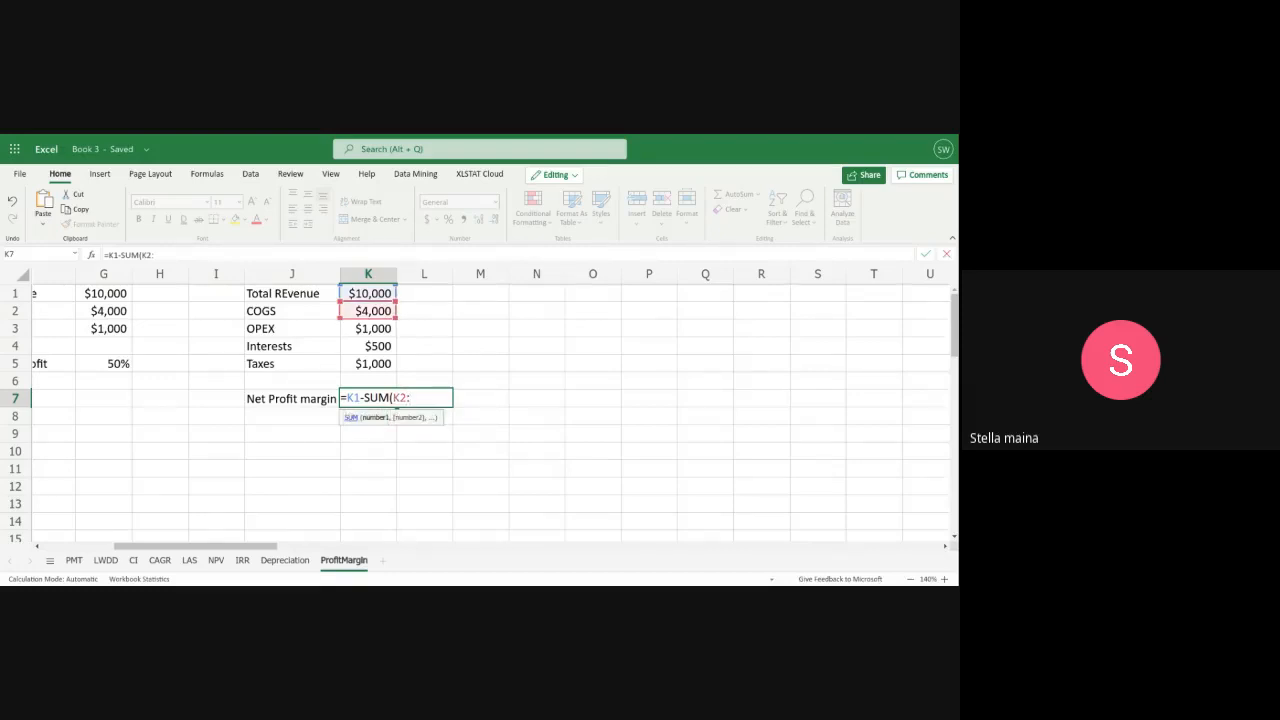
pyautogui.write('k%')
pyautogui.press('BackSpace')
pyautogui.press('BackSpace')
pyautogui.write('K5')
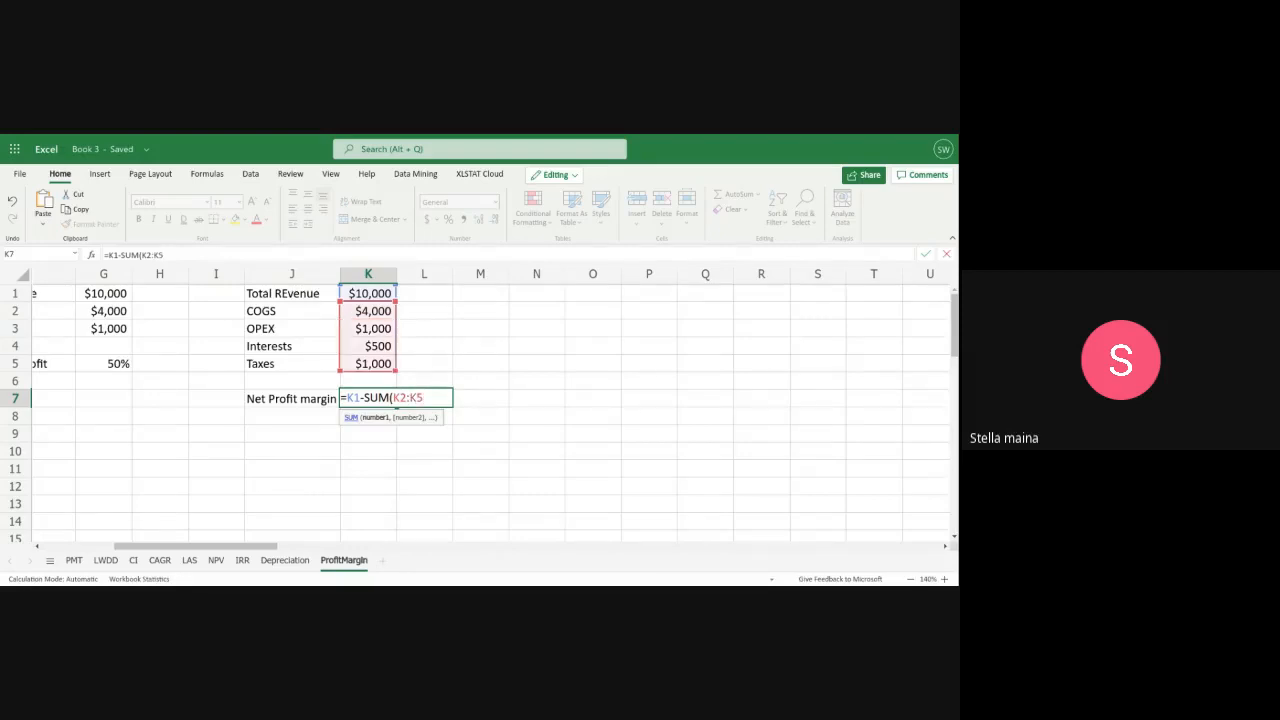
pyautogui.write(')')
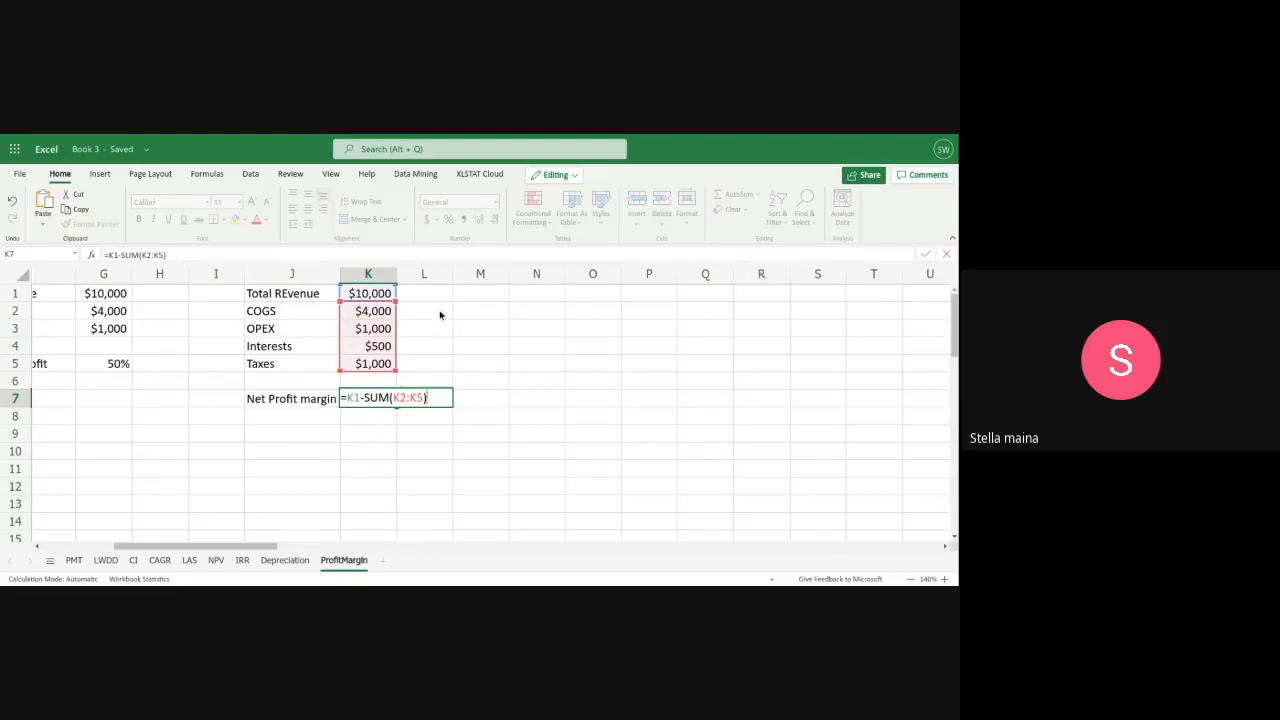
pyautogui.write(')')
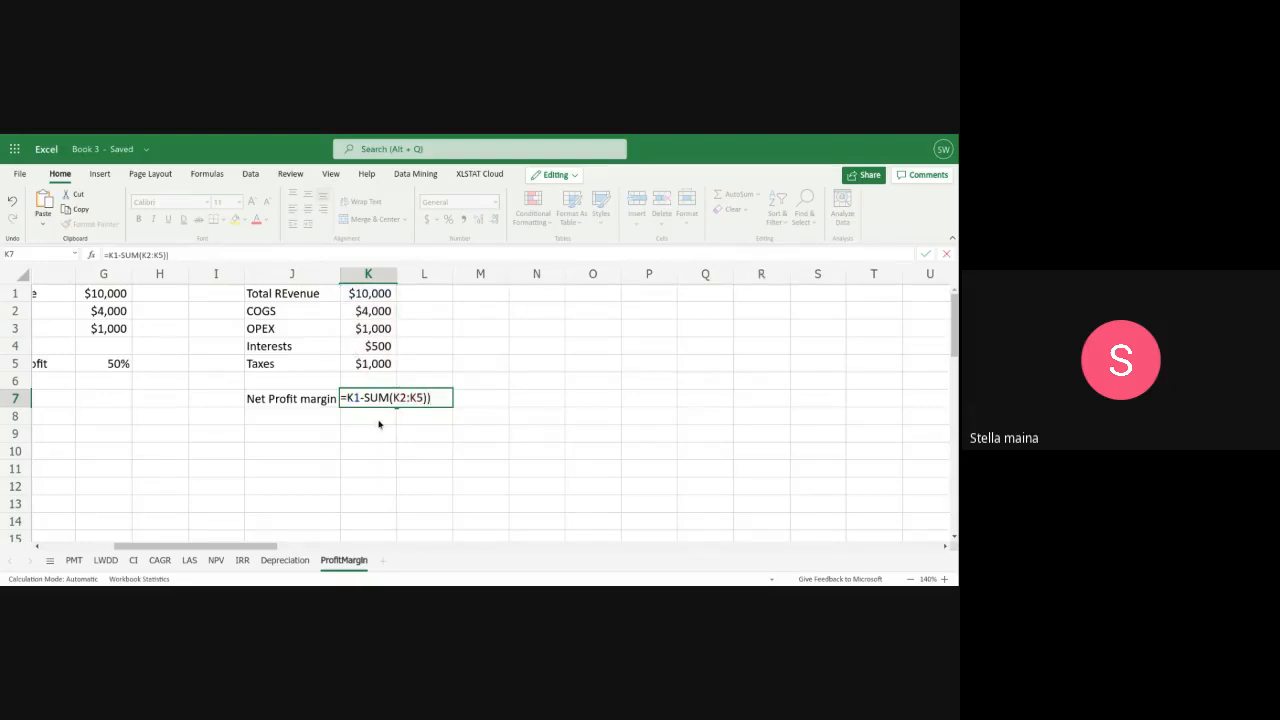
# Enclose the K1-SUM(K2:K5) expression in cell K7 in an outer pair of parentheses
pyautogui.press('Left')
pyautogui.write('(')
pyautogui.click(352, 400)
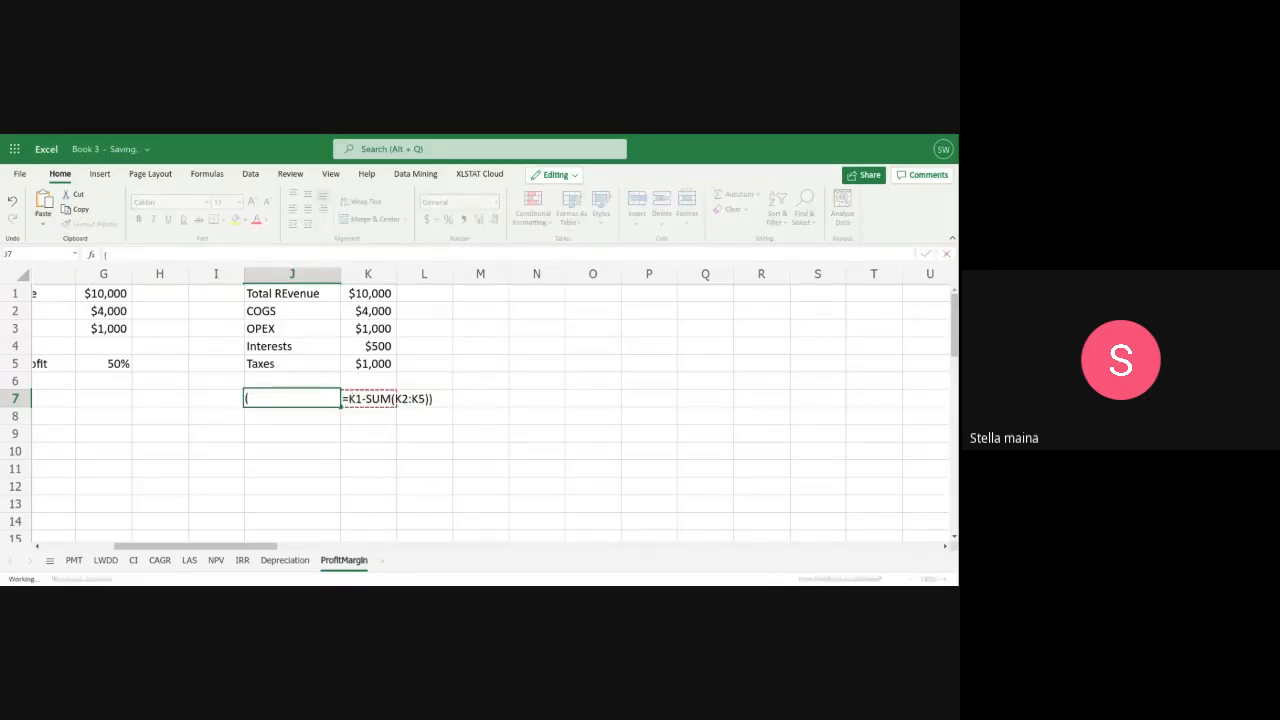
pyautogui.doubleClick(352, 400)
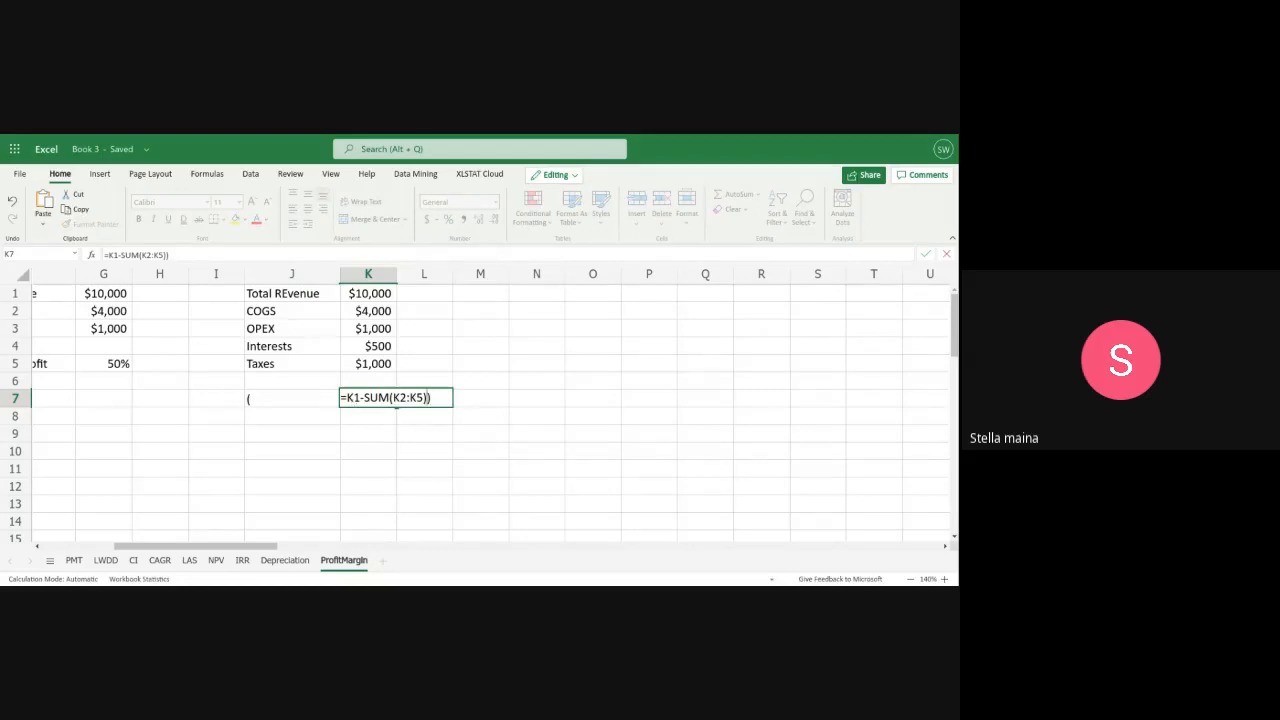
pyautogui.press('Left')
pyautogui.press('Left')
pyautogui.press('Left')
pyautogui.press('Left')
pyautogui.press('Left')
pyautogui.press('Left')
pyautogui.press('Left')
pyautogui.press('Left')
pyautogui.press('Left')
pyautogui.press('Left')
pyautogui.press('Left')
pyautogui.press('Left')
pyautogui.press('Left')
pyautogui.write('(')
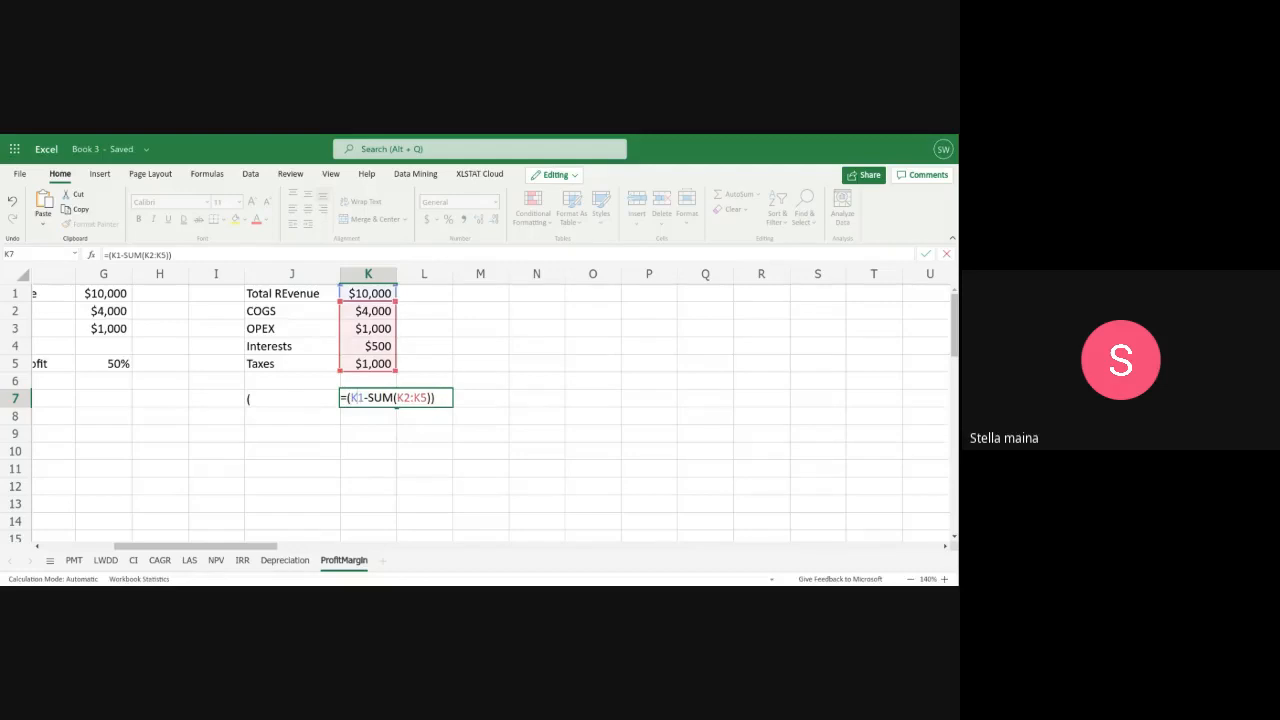
# Divide the bracketed expression in K7 by K1, giving =(K1-SUM(K2:K5))/K1, and format the cell as a percentage
pyautogui.press('Right')
pyautogui.press('Right')
pyautogui.press('Right')
pyautogui.press('Right')
pyautogui.press('Right')
pyautogui.press('Right')
pyautogui.press('Right')
pyautogui.press('Right')
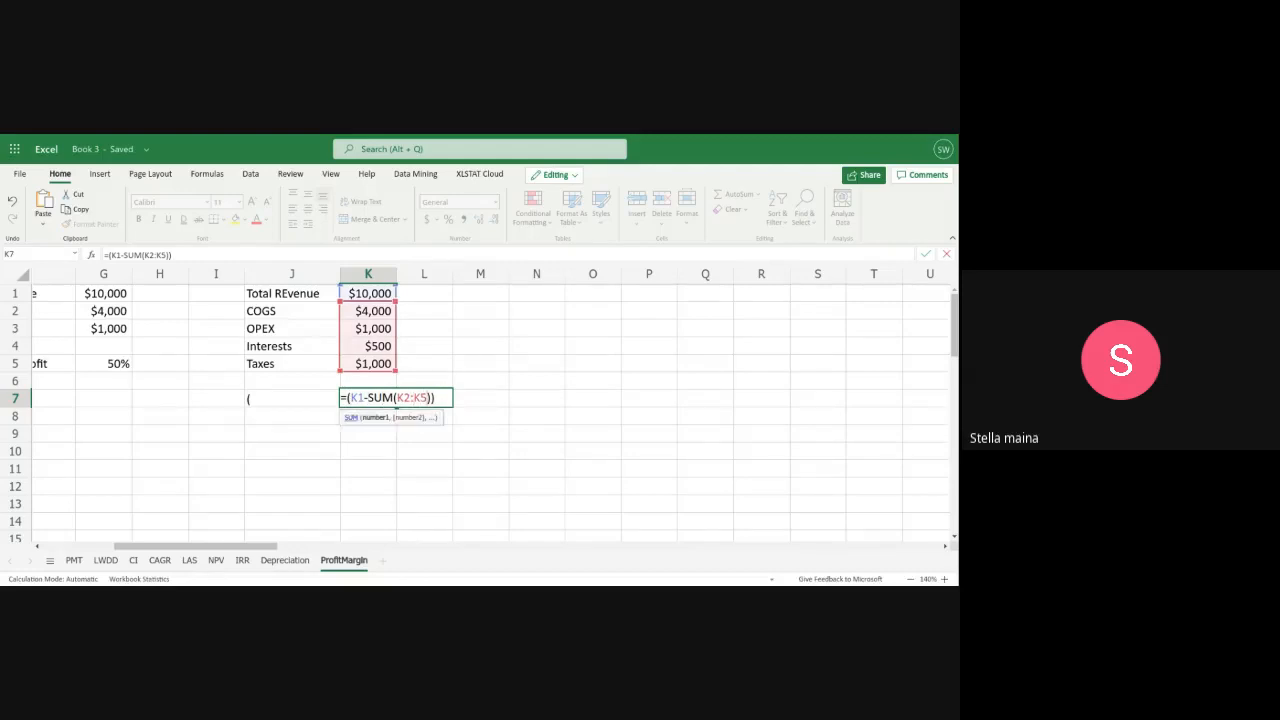
pyautogui.write('/')
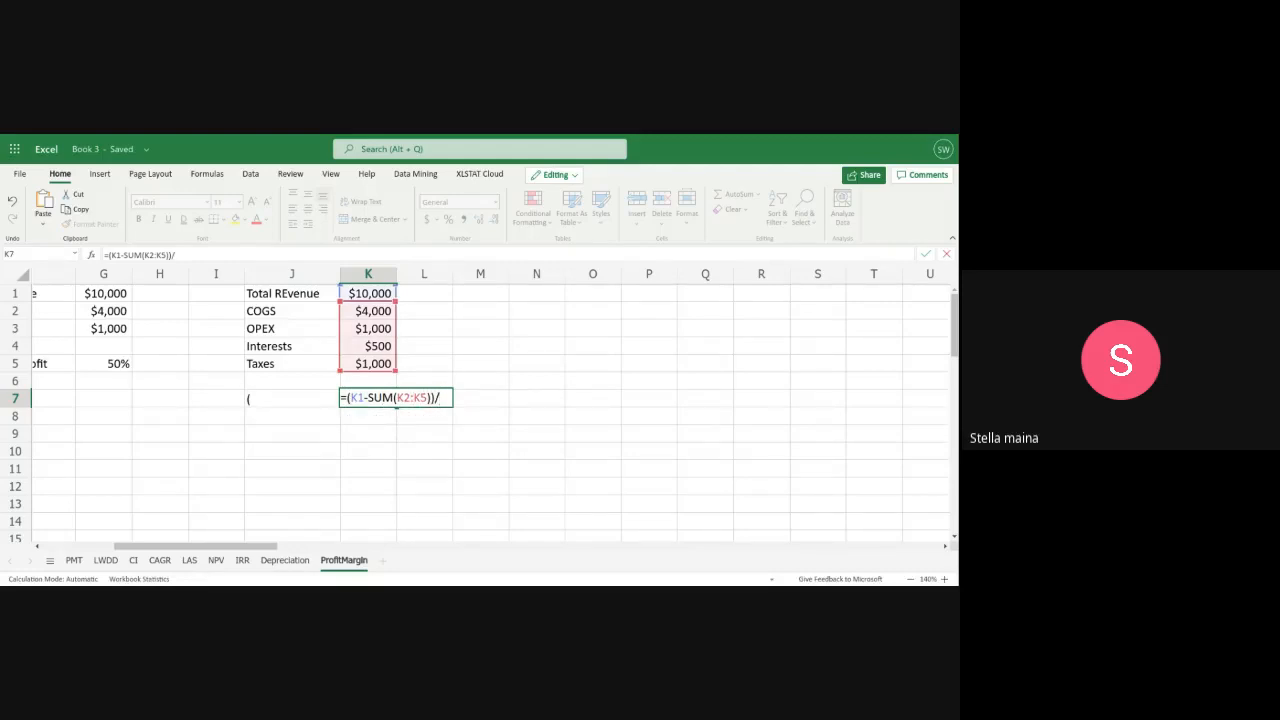
pyautogui.write('K')
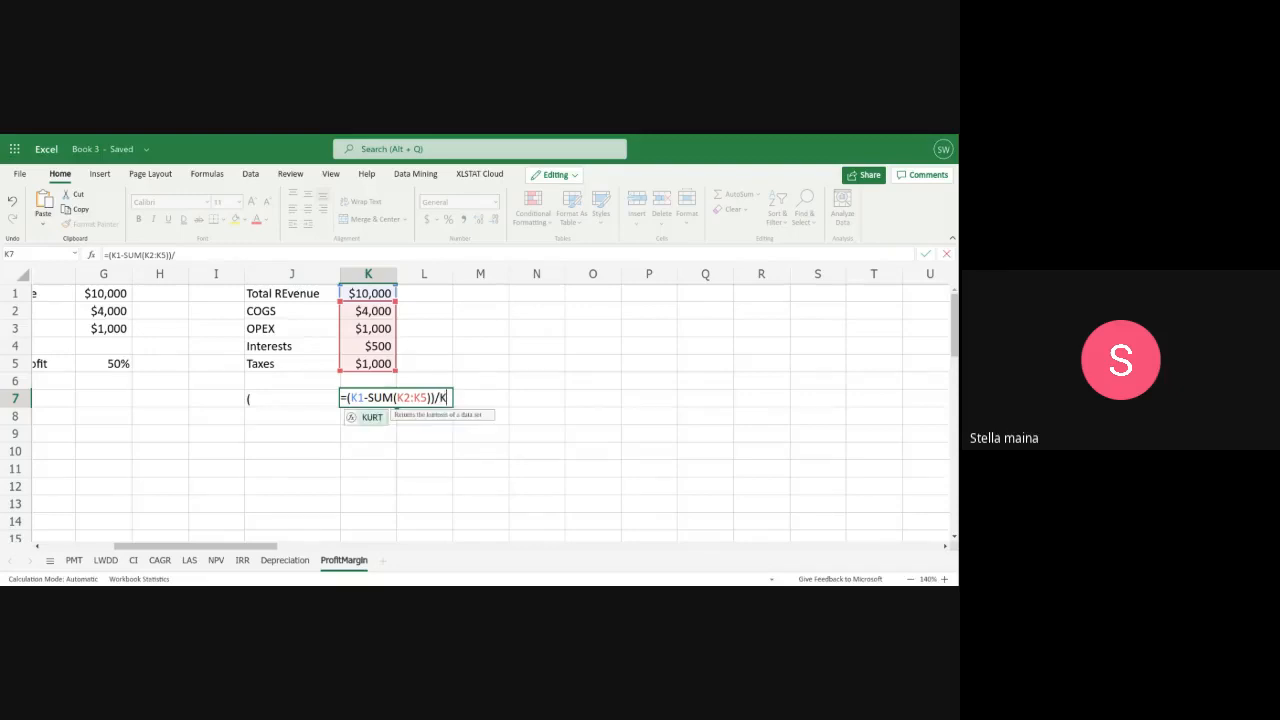
pyautogui.write('1')
pyautogui.press('Return')
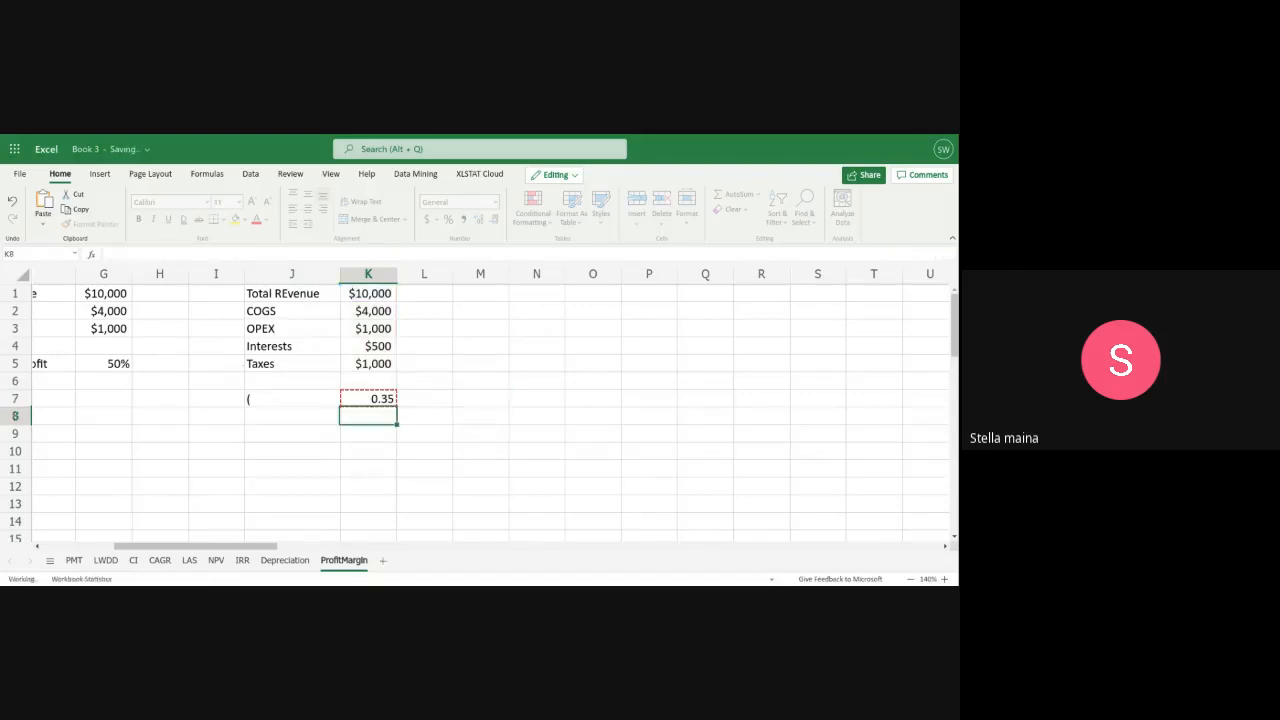
pyautogui.click(378, 401)
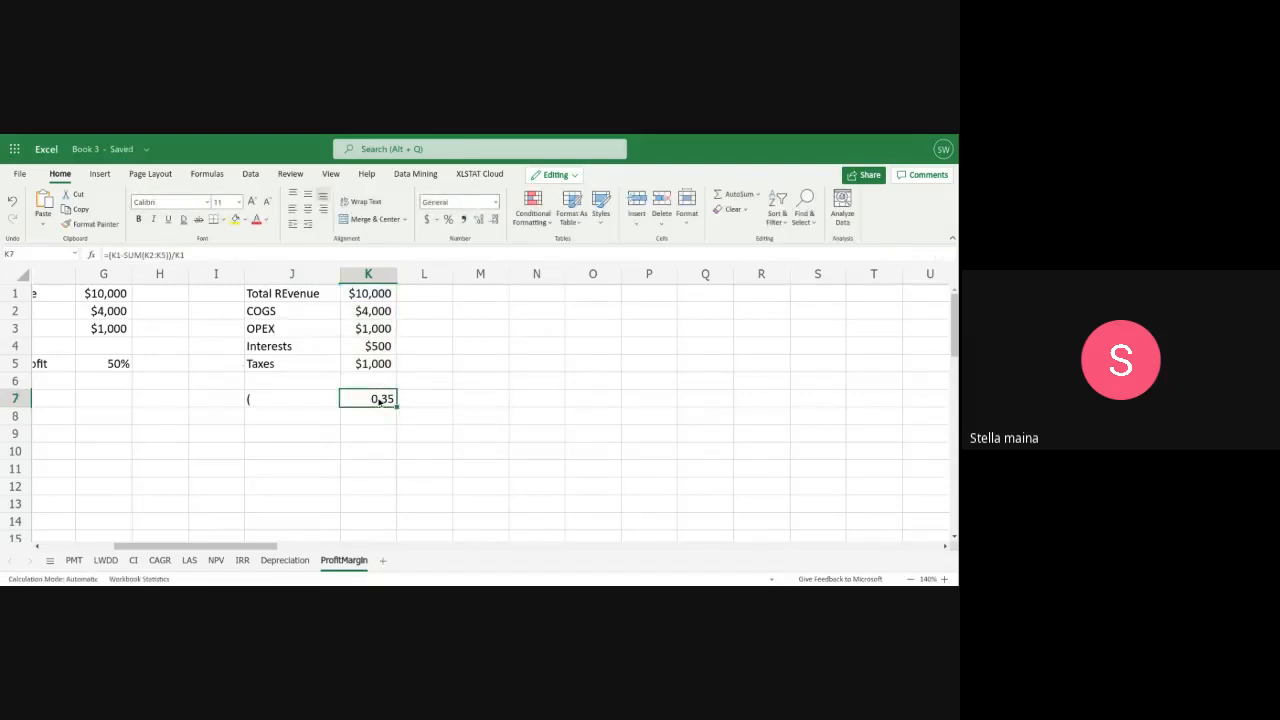
pyautogui.click(449, 219)
# Replace the stray parenthesis in cell J7 with the label "Net ProfiT Margin"
pyautogui.click(249, 402)
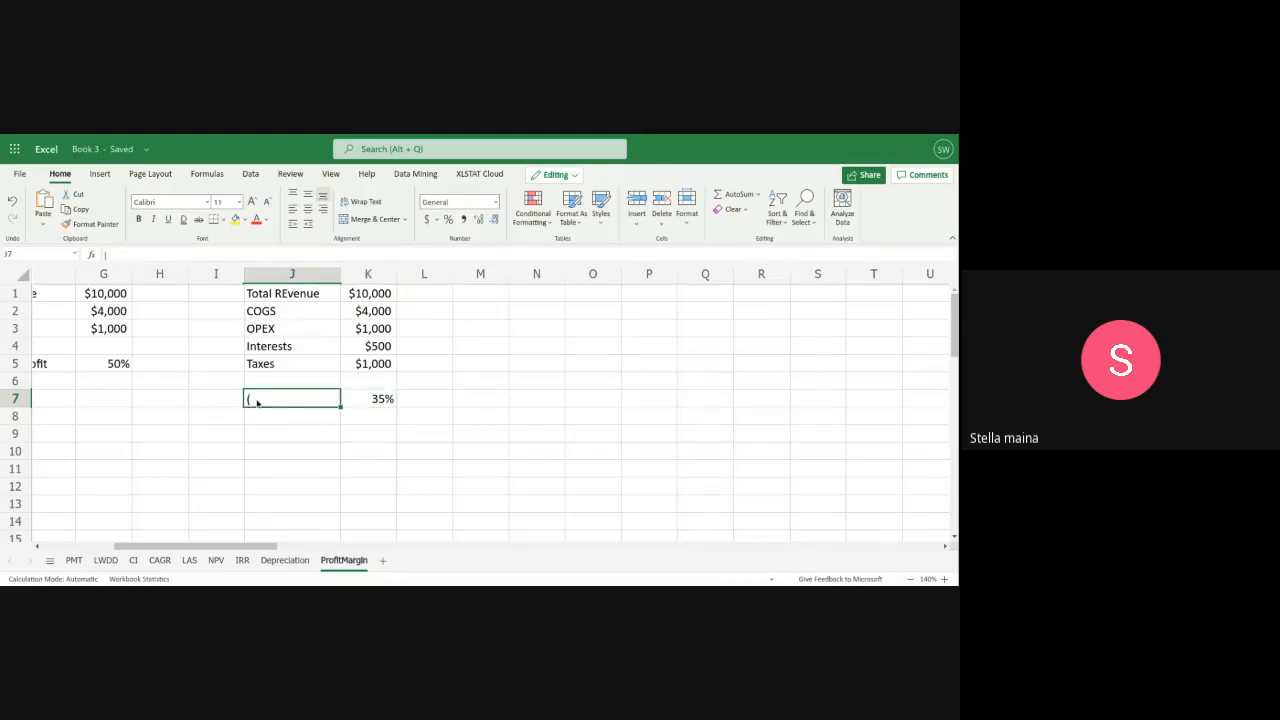
pyautogui.doubleClick(254, 398)
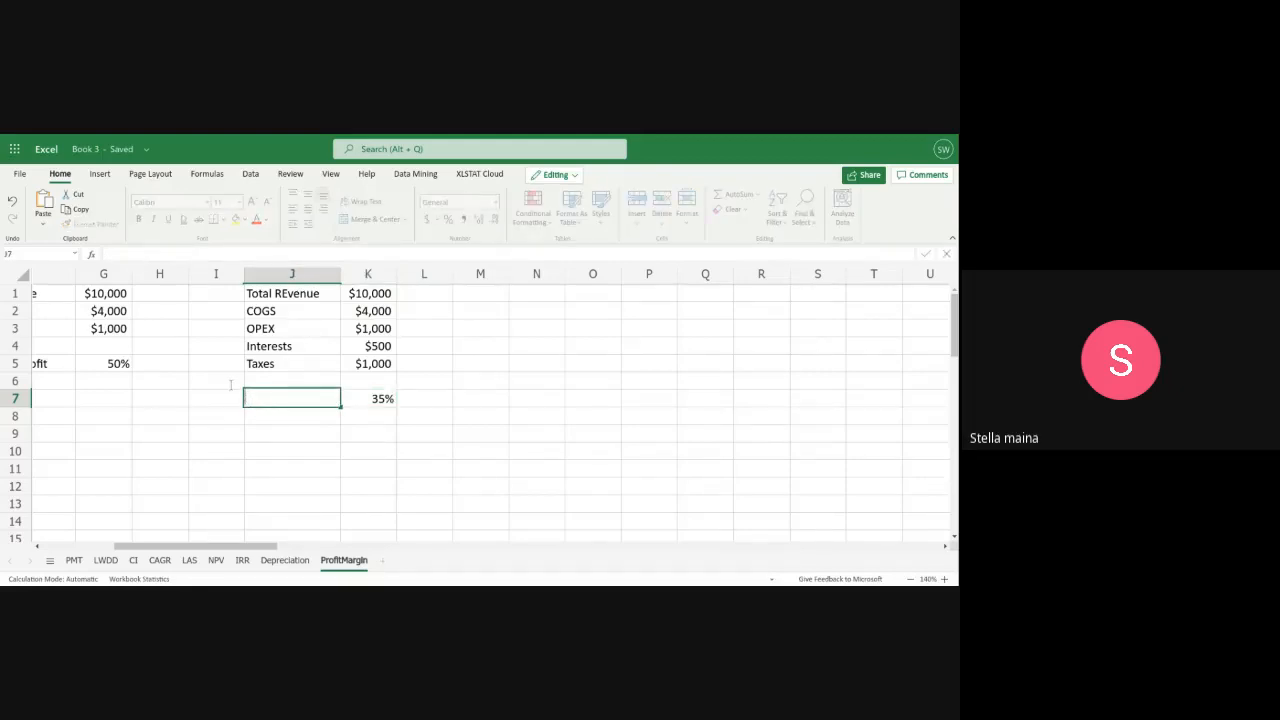
pyautogui.write('Net ProfiT Margin')
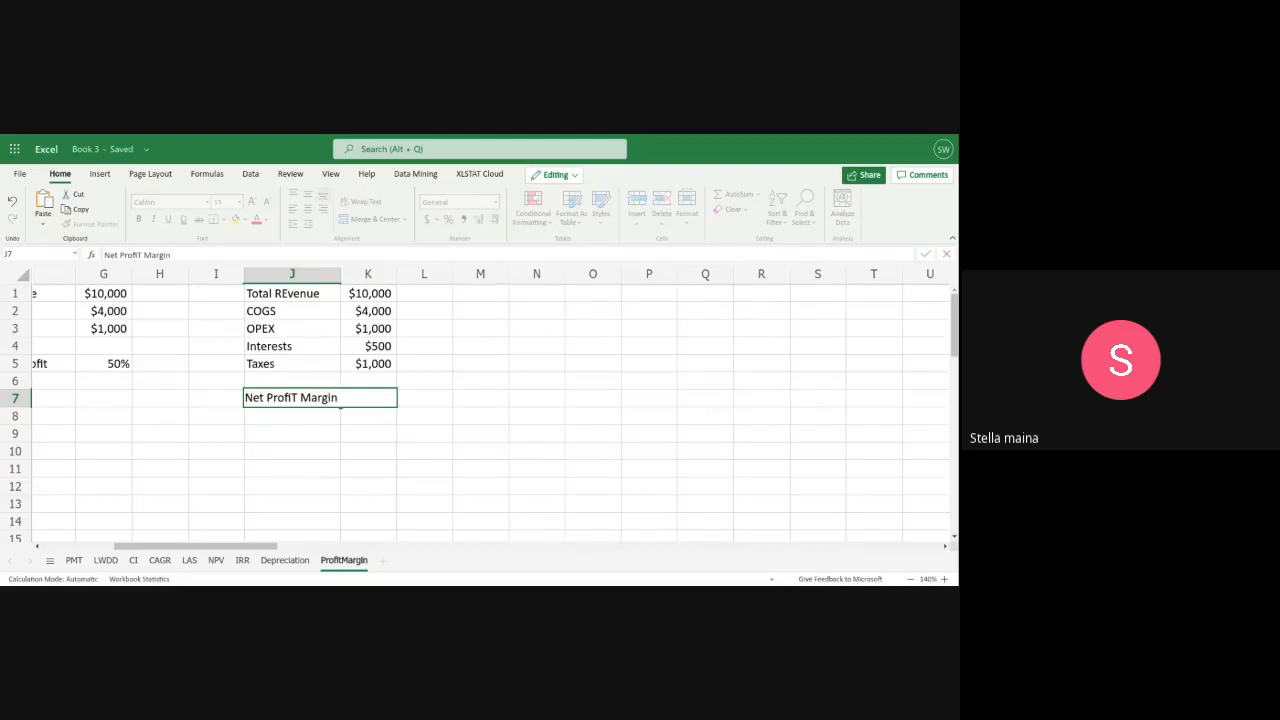
pyautogui.press('Return')
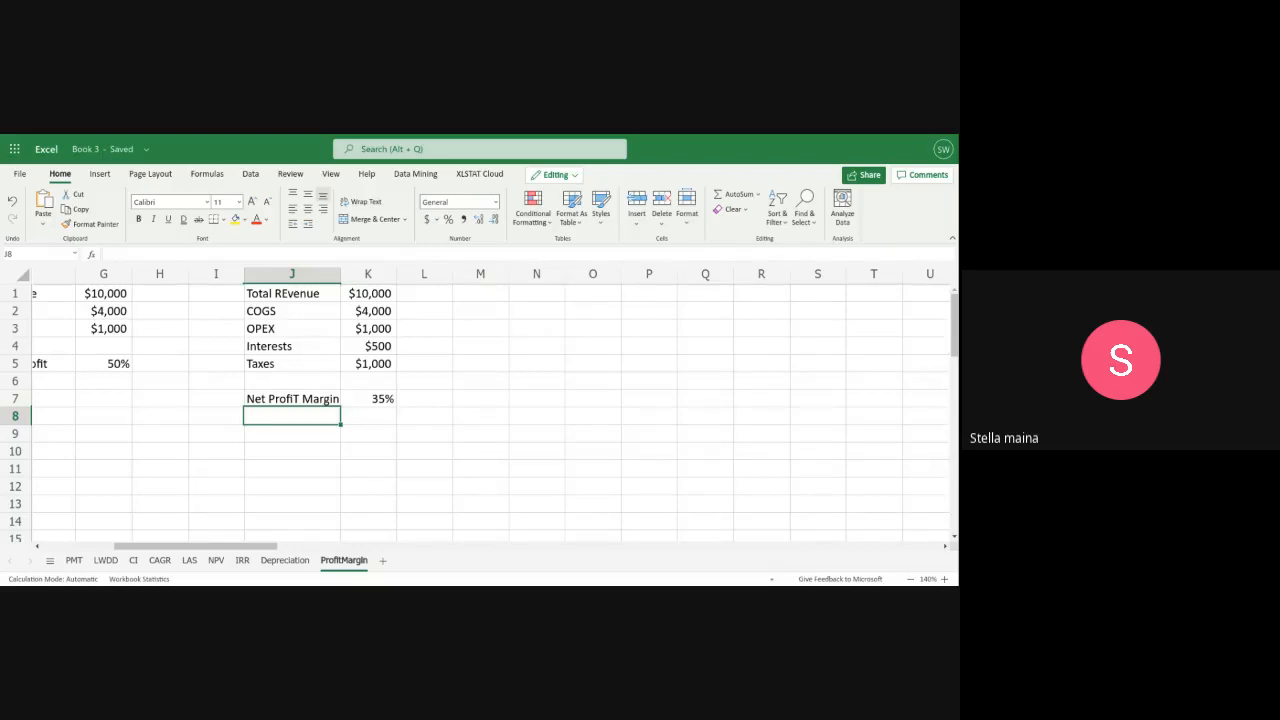
# On the Depreciation sheet, start an asset value table with the headings "Asset value" in A12 and "SLN" in B12
pyautogui.click(285, 560)
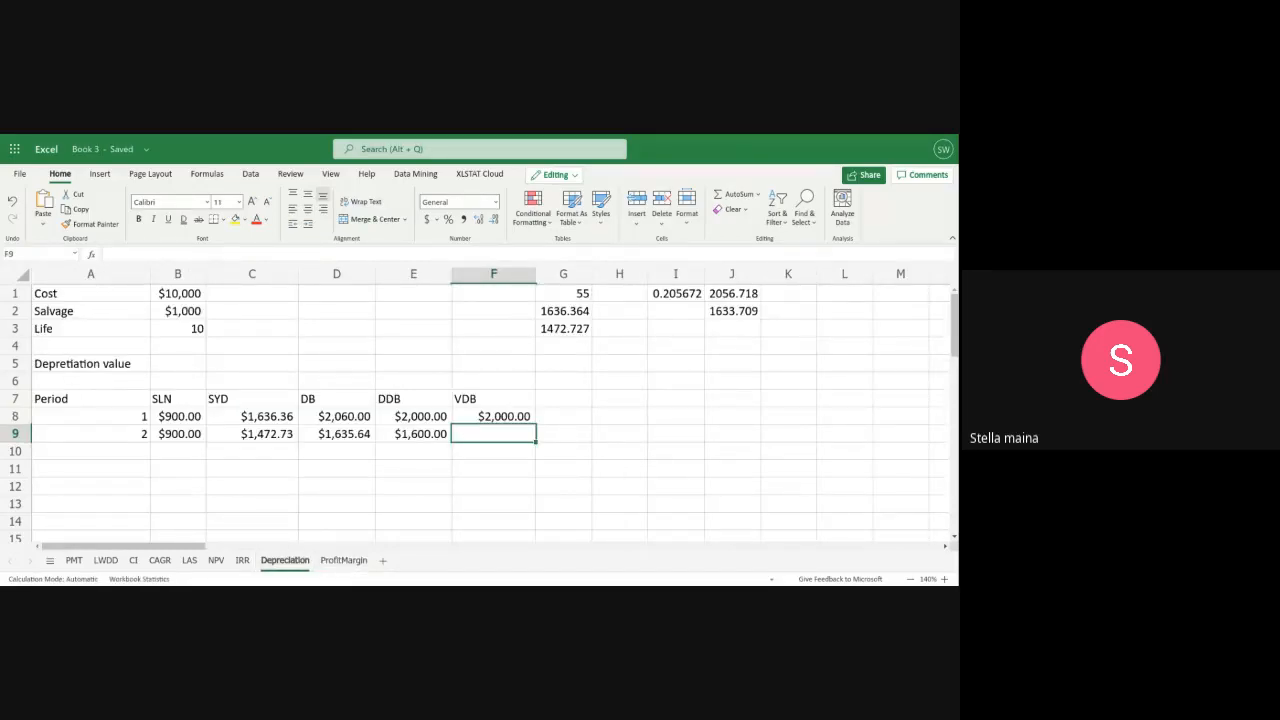
pyautogui.scroll(-2, 150, 370)
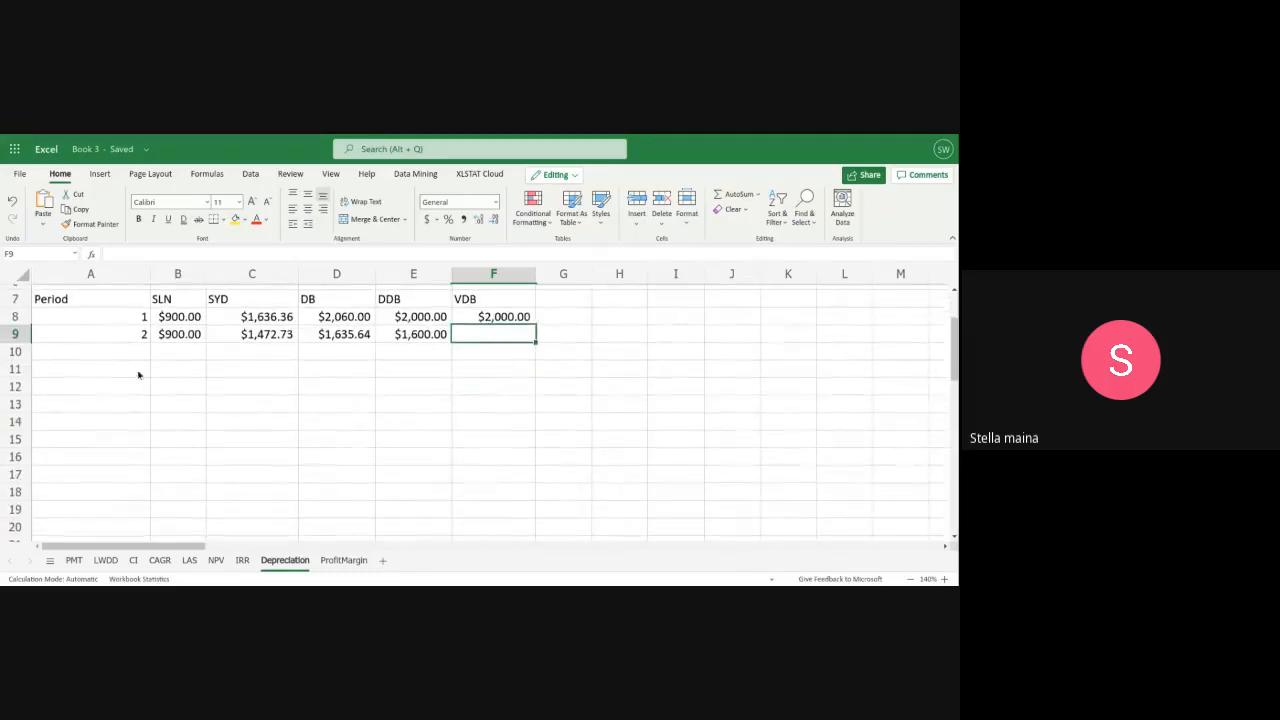
pyautogui.click(44, 387)
pyautogui.write('Asset')
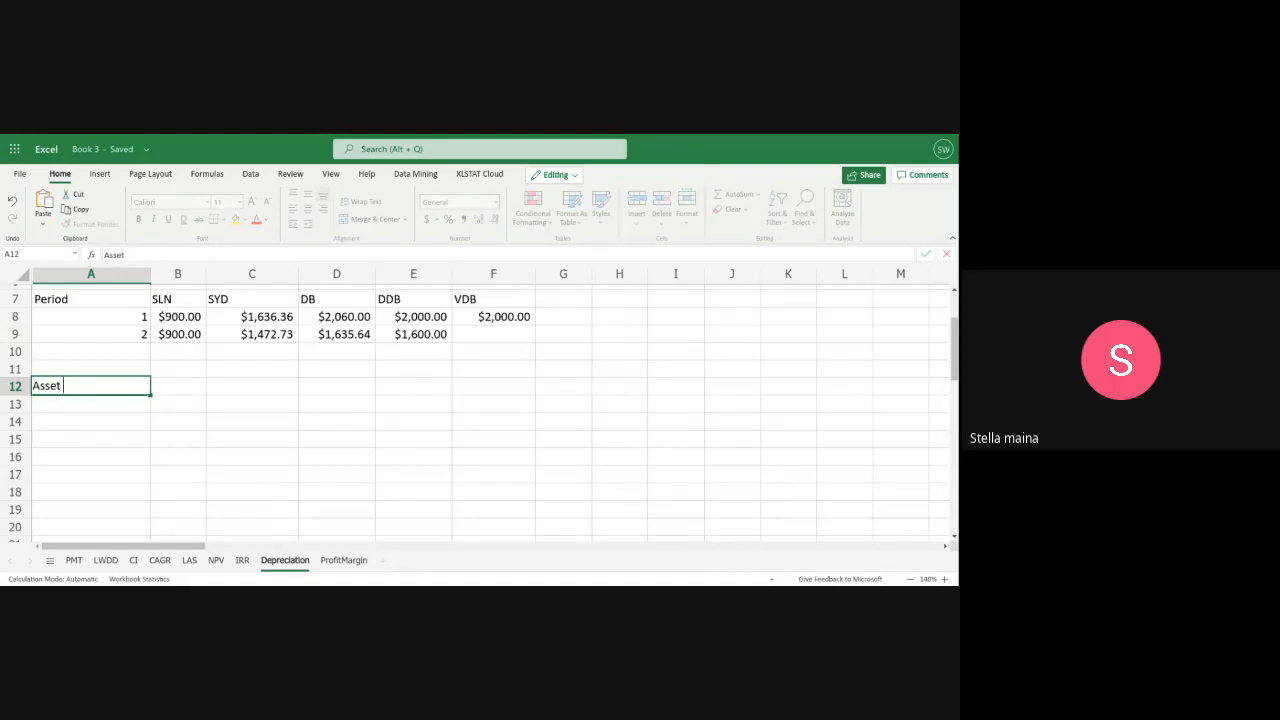
pyautogui.write(' value')
pyautogui.click(185, 395)
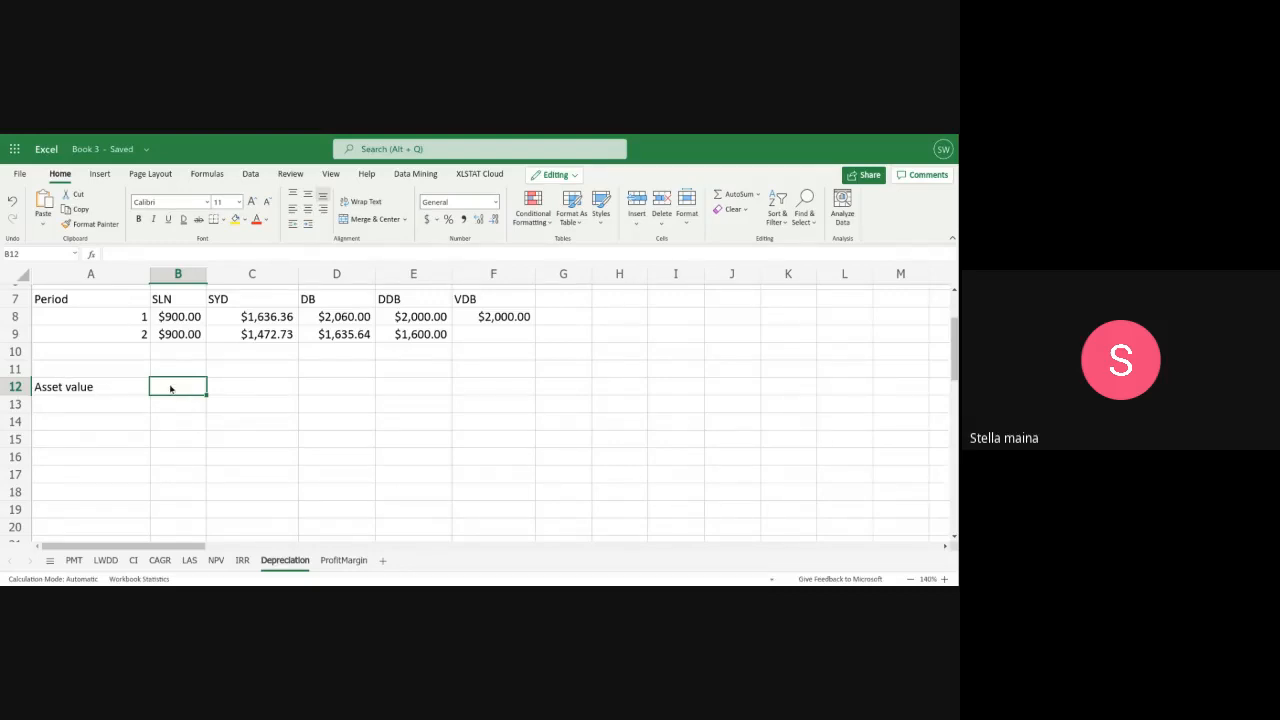
pyautogui.write('SLN')
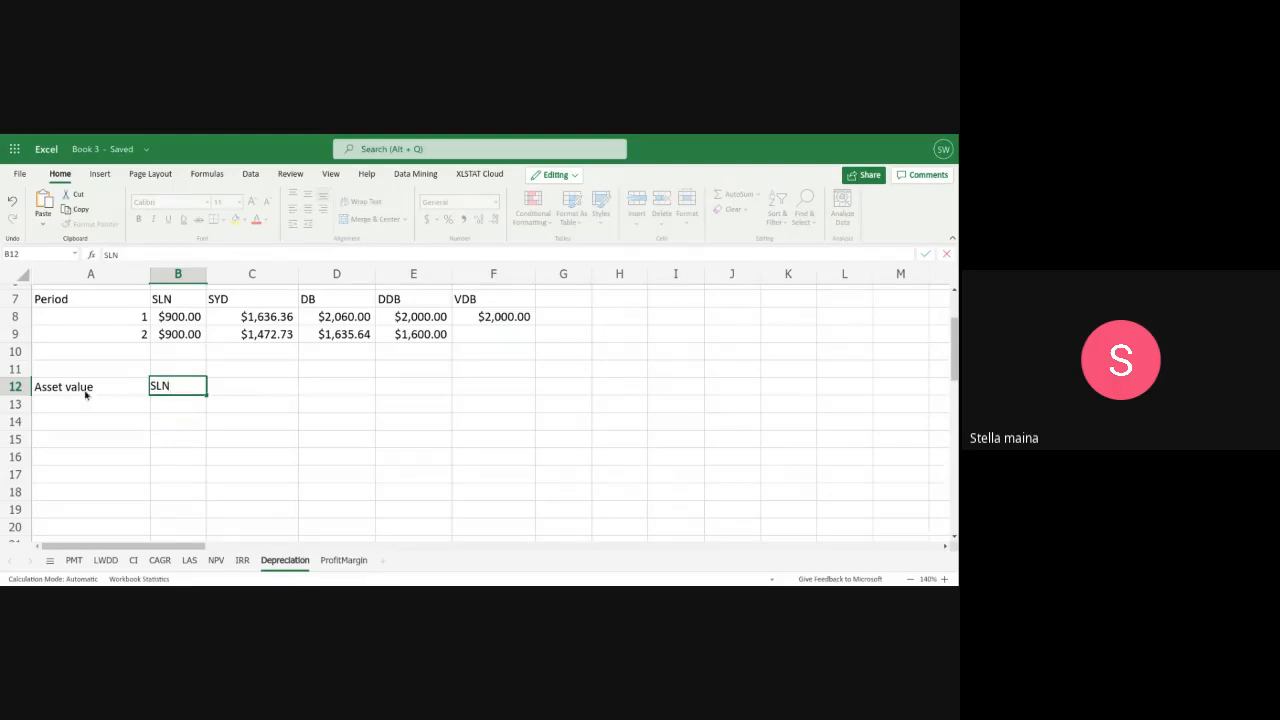
# Fill the first row of the asset value table with period 0 in A13 and $10,000 in B13
pyautogui.click(126, 406)
pyautogui.write('0')
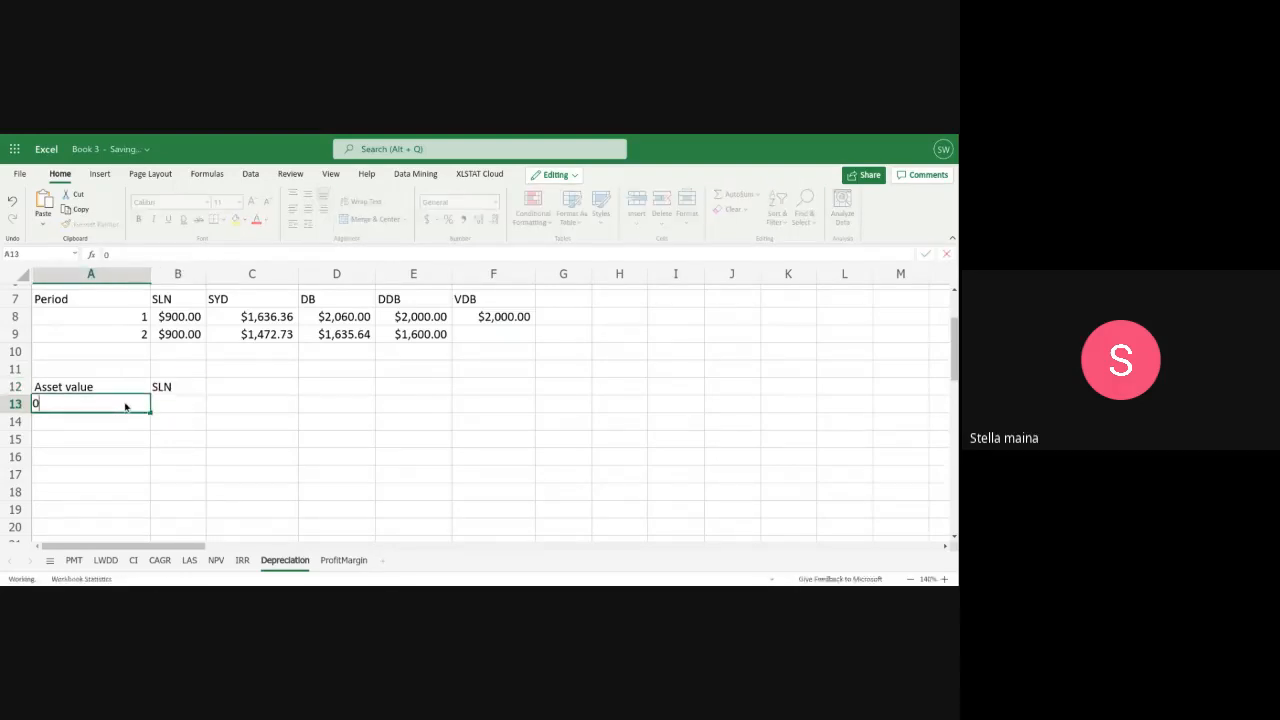
pyautogui.click(152, 404)
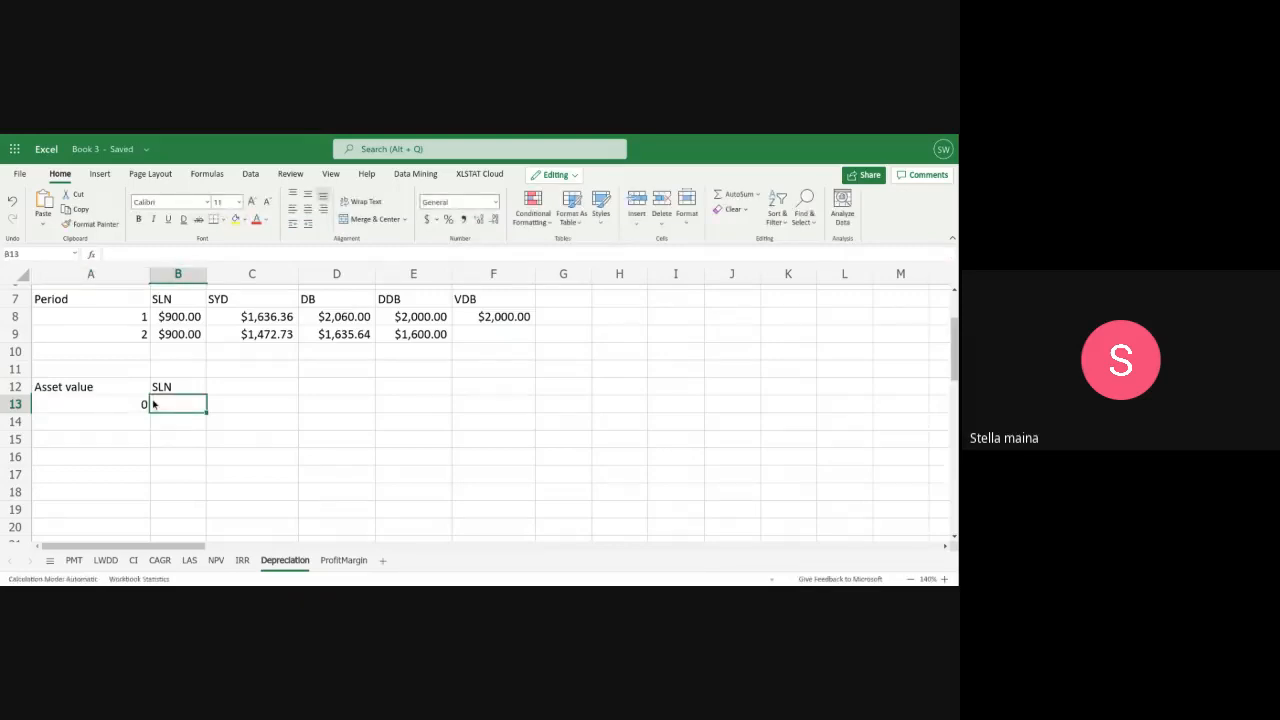
pyautogui.write('$1')
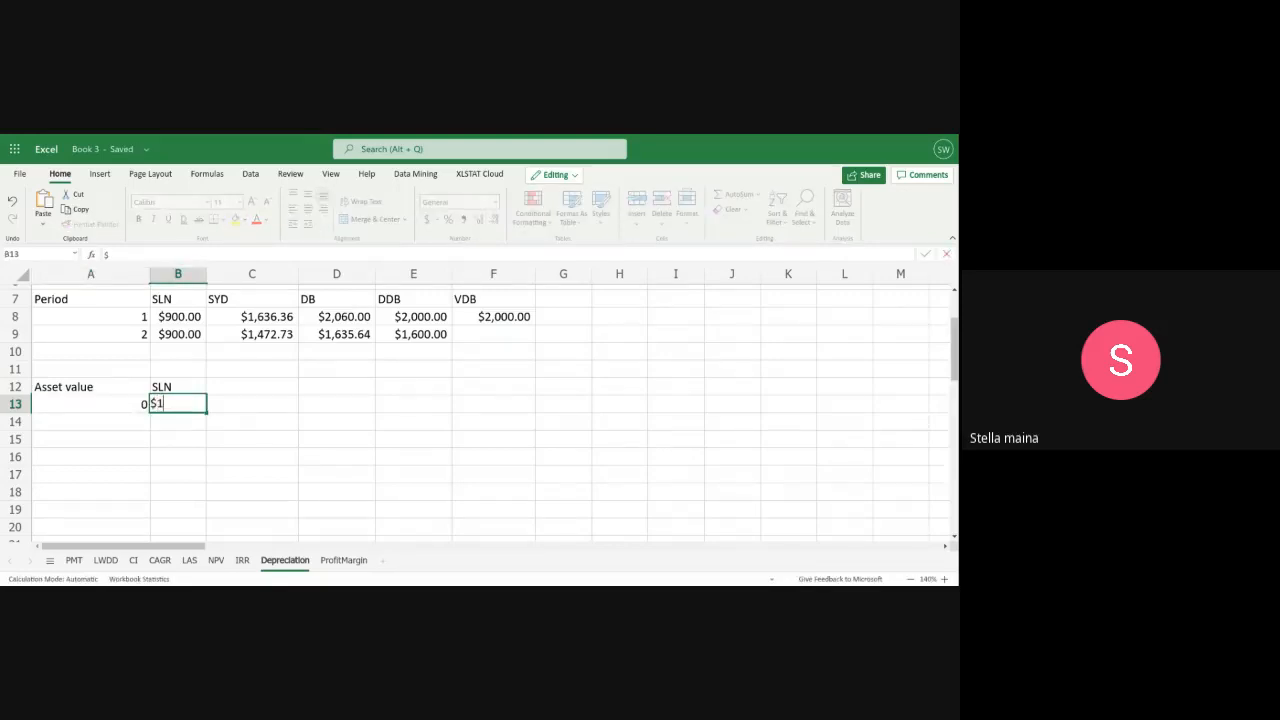
pyautogui.write('0,000')
# Add the next row of the asset value table with period 1 in A14 and $9100 in B14
pyautogui.click(130, 421)
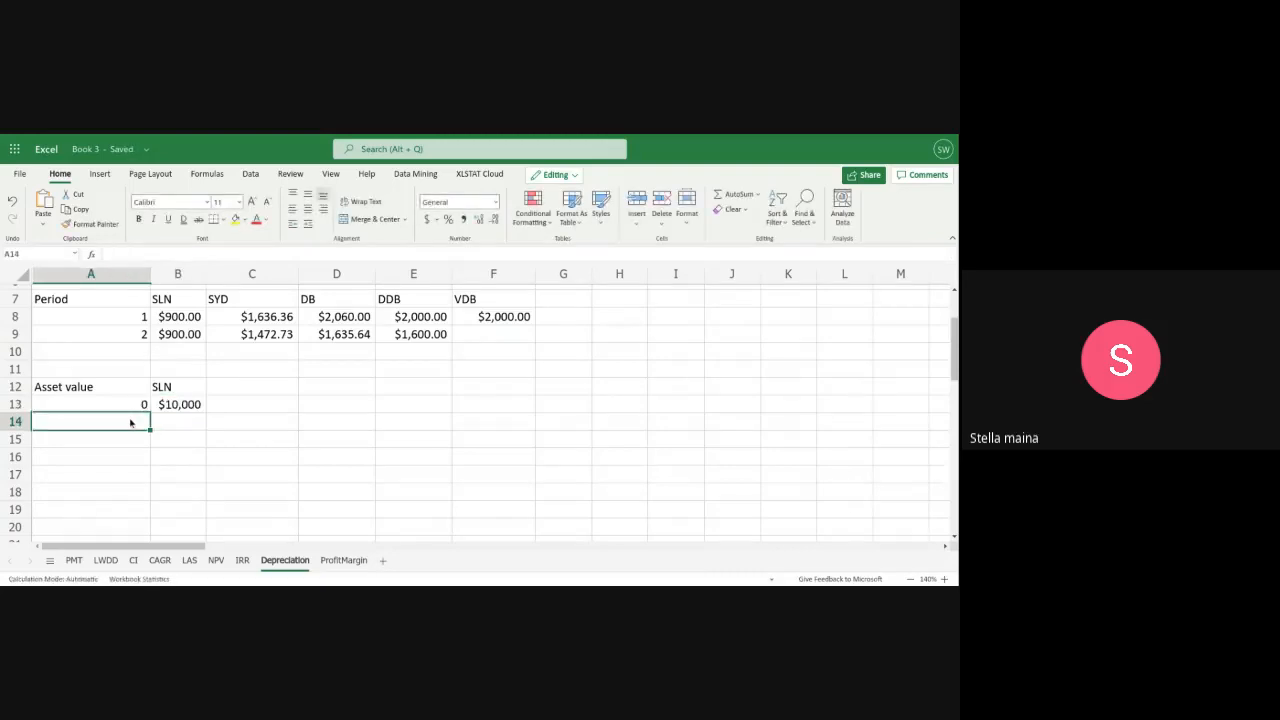
pyautogui.write('11')
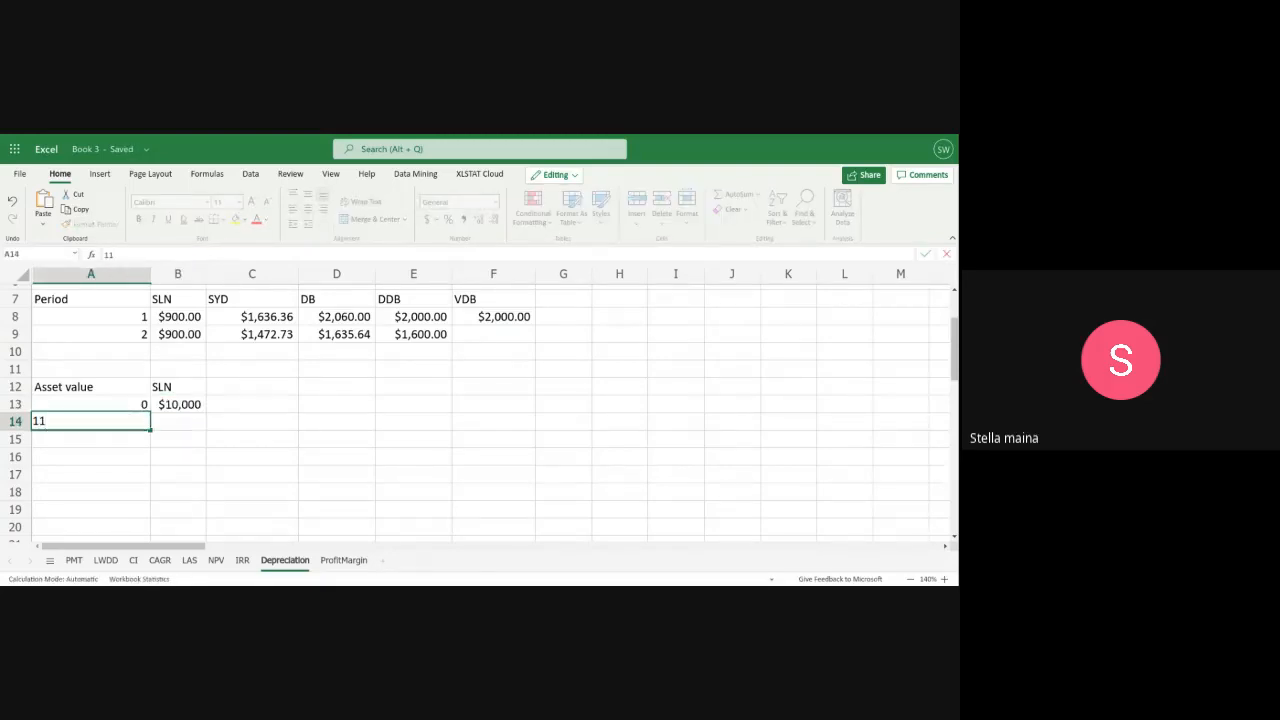
pyautogui.click(176, 410)
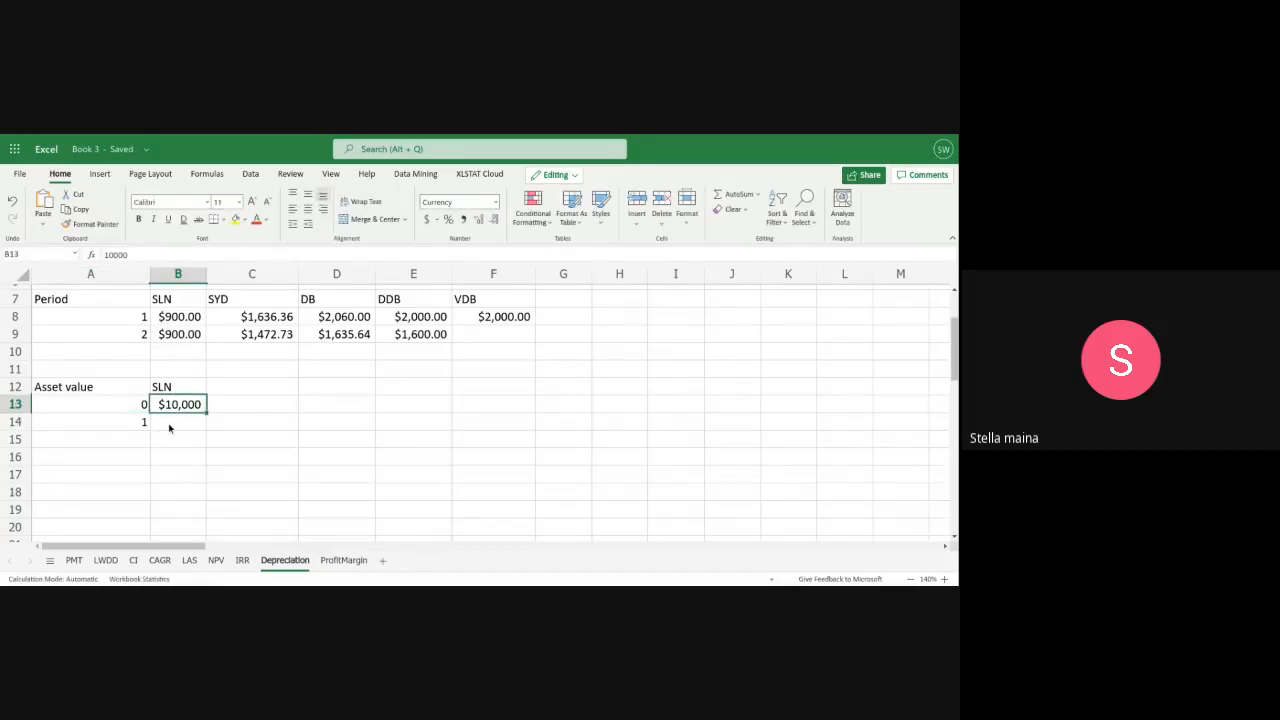
pyautogui.click(171, 426)
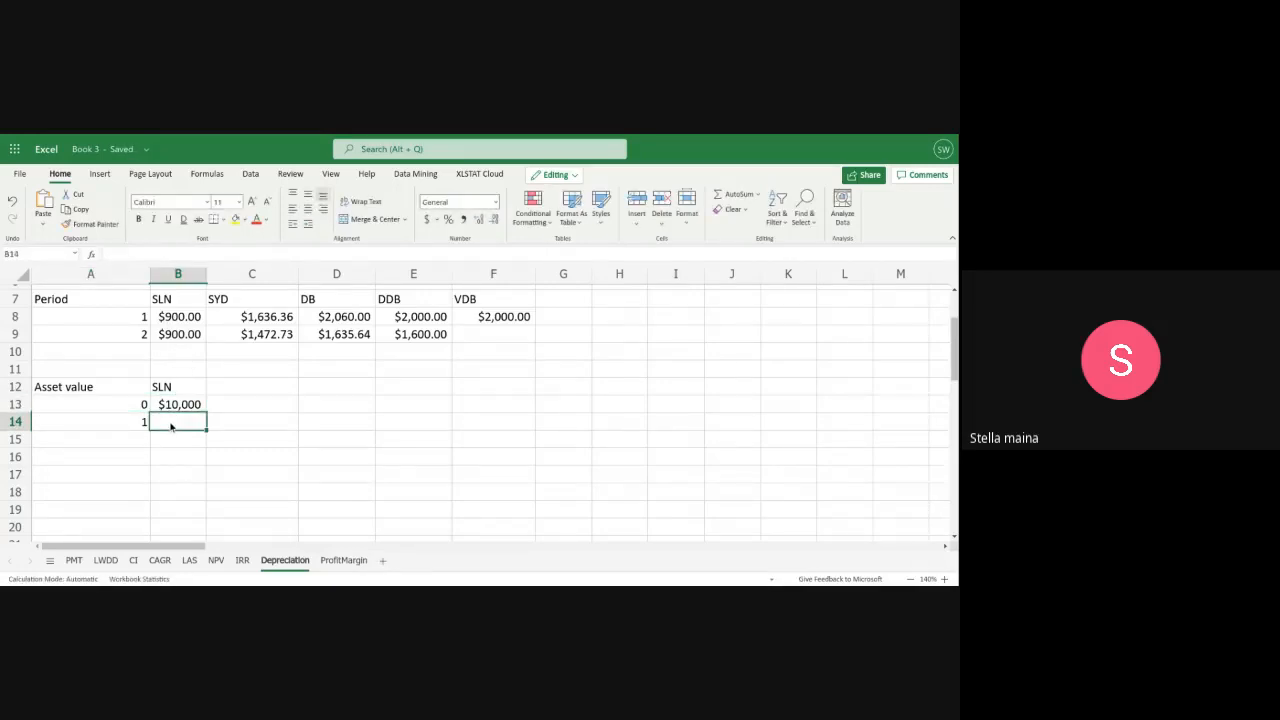
pyautogui.write('$')
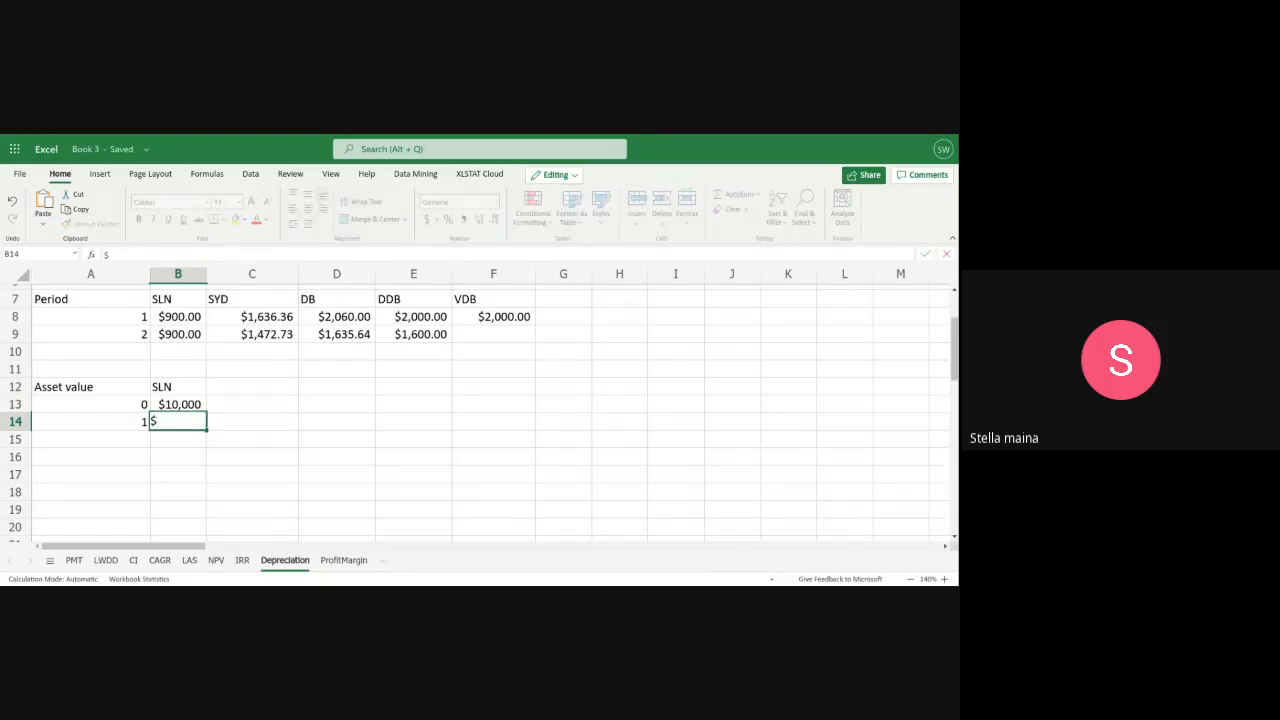
pyautogui.write('9100')
pyautogui.scroll(2, 347, 393)
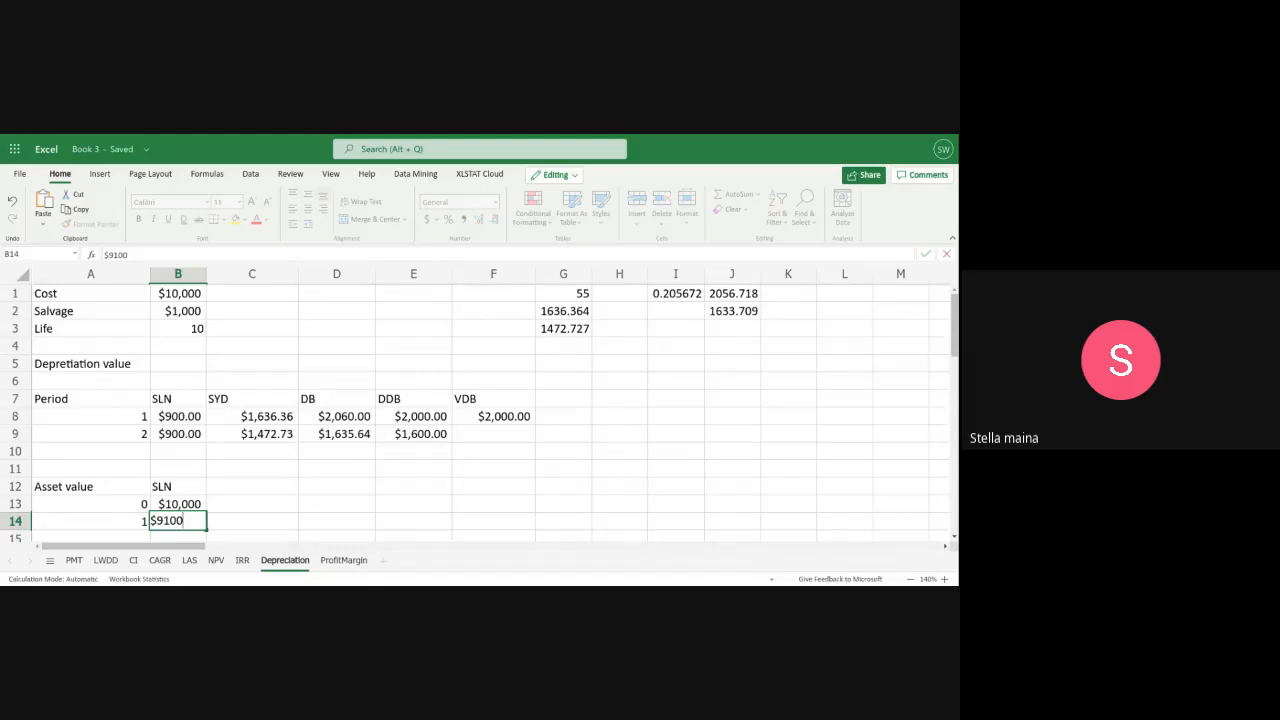
pyautogui.hotkey('ctrl', 'Return')
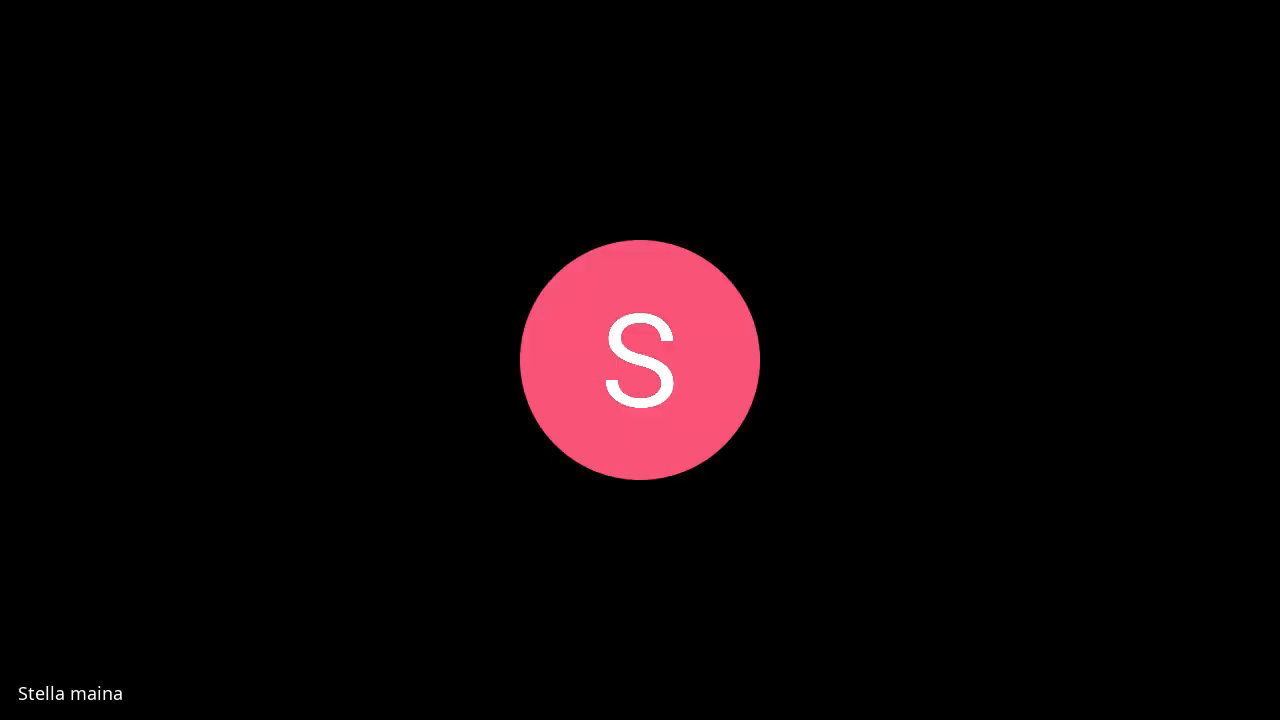